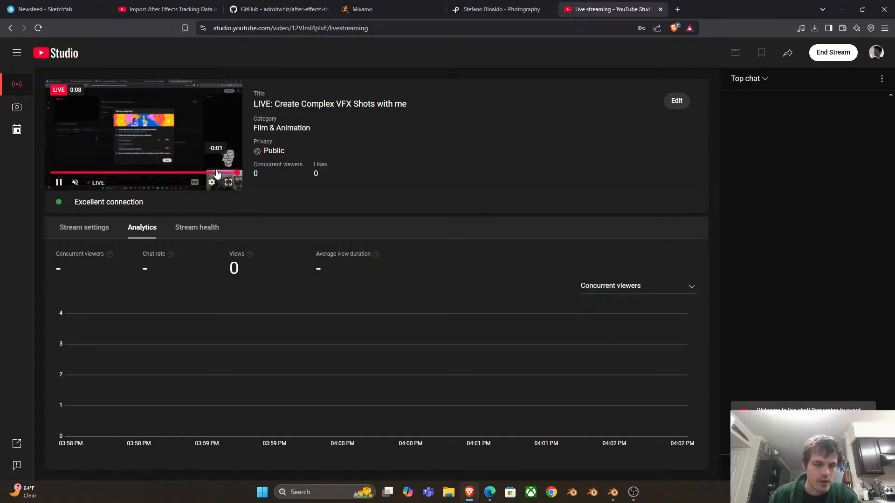
# Check the live stream and recording status in OBS, with the Pexels drone footage gallery open in the browser
pyautogui.click(633, 493)
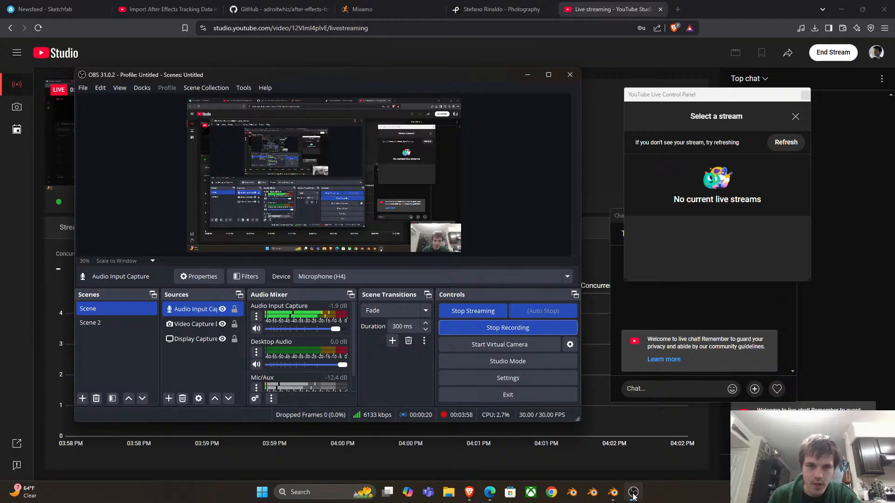
pyautogui.click(527, 75)
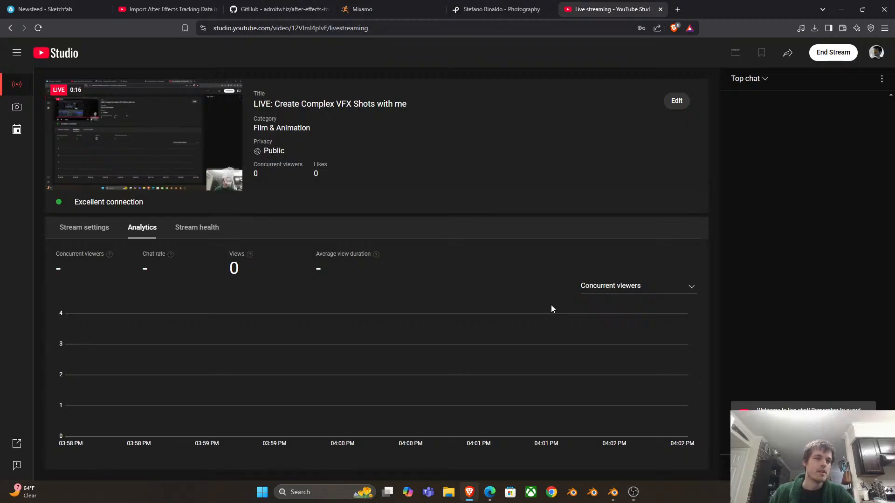
pyautogui.click(494, 10)
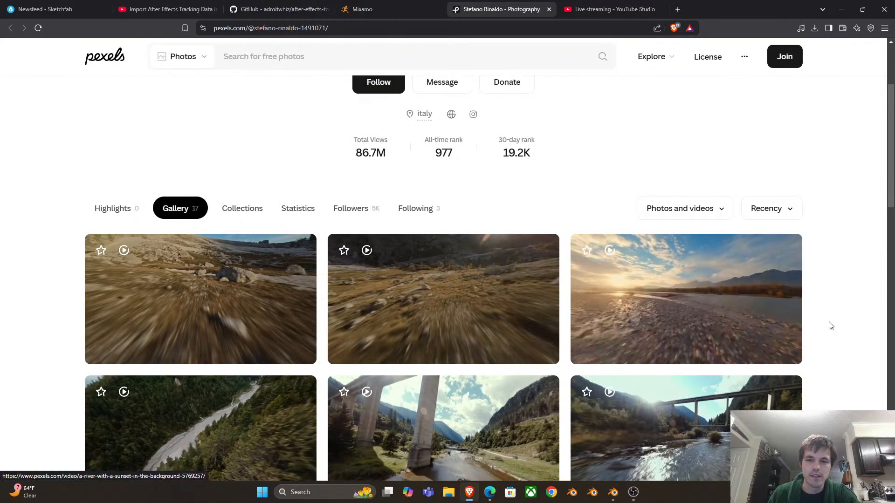
pyautogui.click(633, 494)
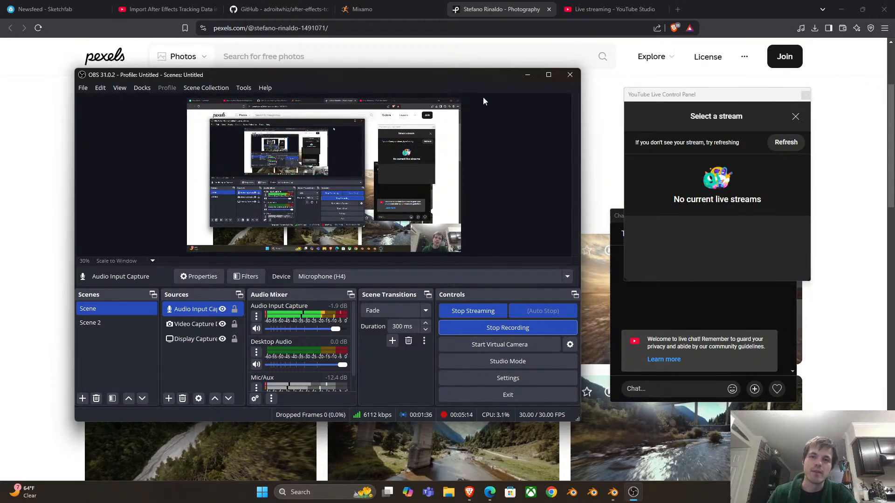
pyautogui.click(528, 75)
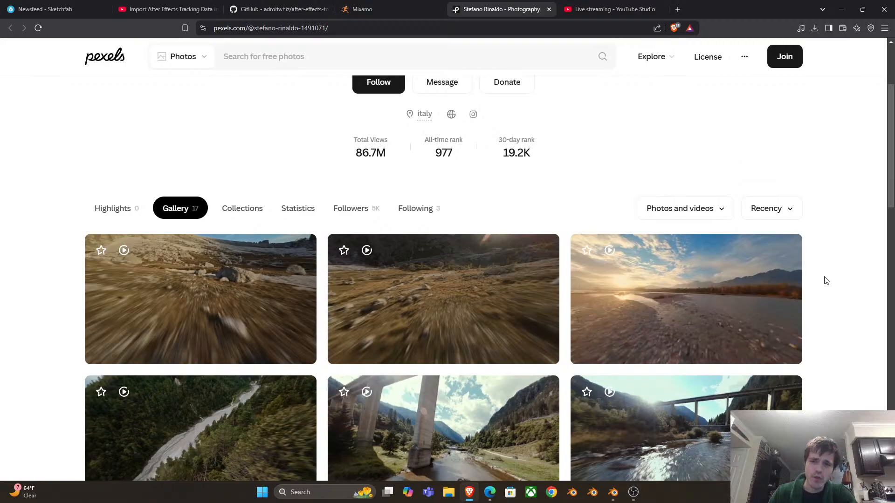
# Look through the landscape and river drone clips in the Pexels contributor's gallery
pyautogui.scroll(-2, 823, 278)
pyautogui.scroll(3, 837, 275)
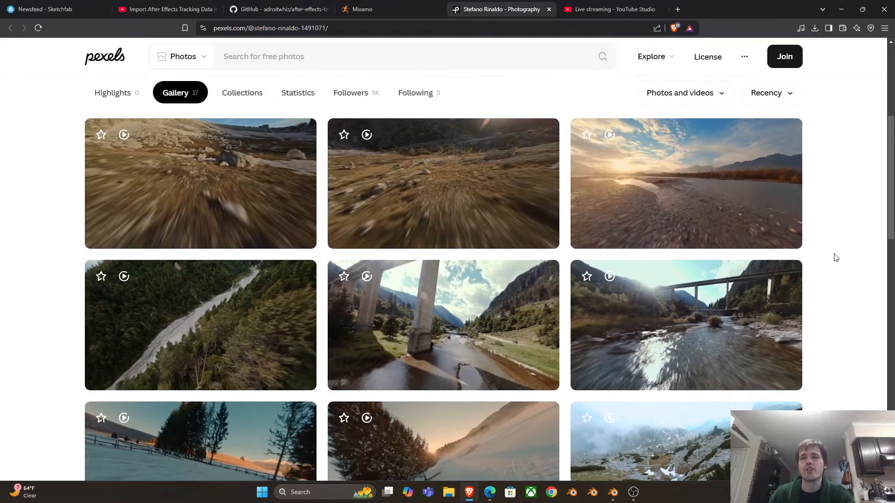
pyautogui.scroll(-1, 839, 262)
pyautogui.scroll(-5, 839, 262)
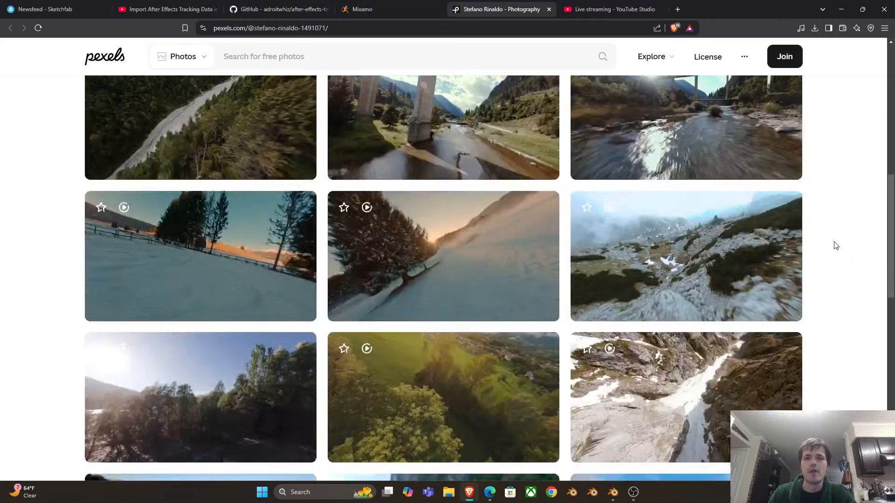
pyautogui.scroll(-3, 834, 245)
pyautogui.scroll(3, 784, 236)
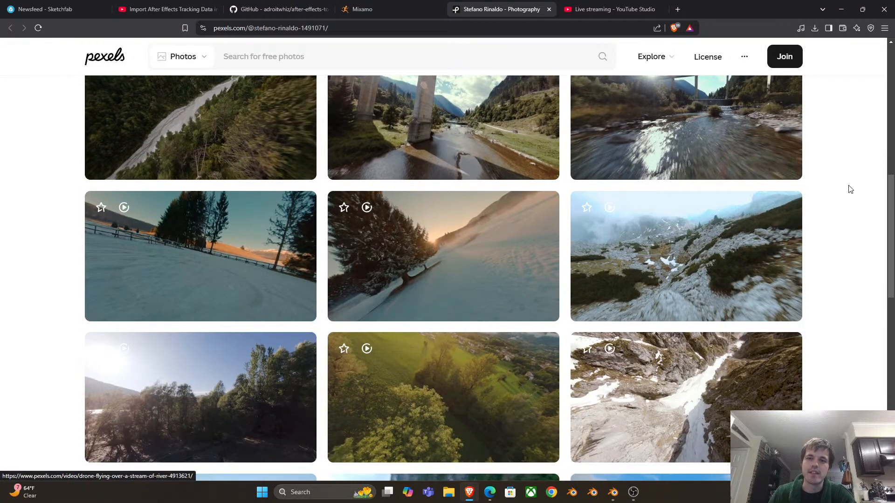
# Load actionvfx.com/products in a new browser tab and open the site's free Practice Footage library
pyautogui.click(677, 9)
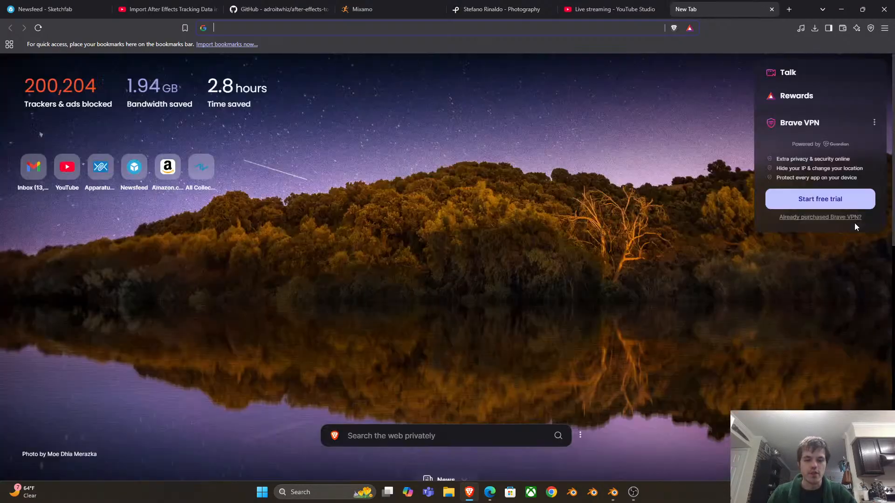
pyautogui.write('actionvfx.com/products')
pyautogui.press('Return')
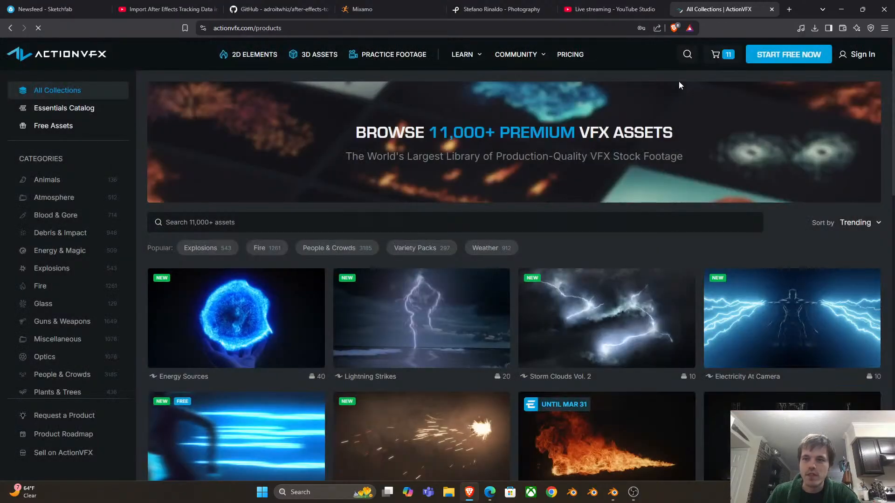
pyautogui.click(389, 56)
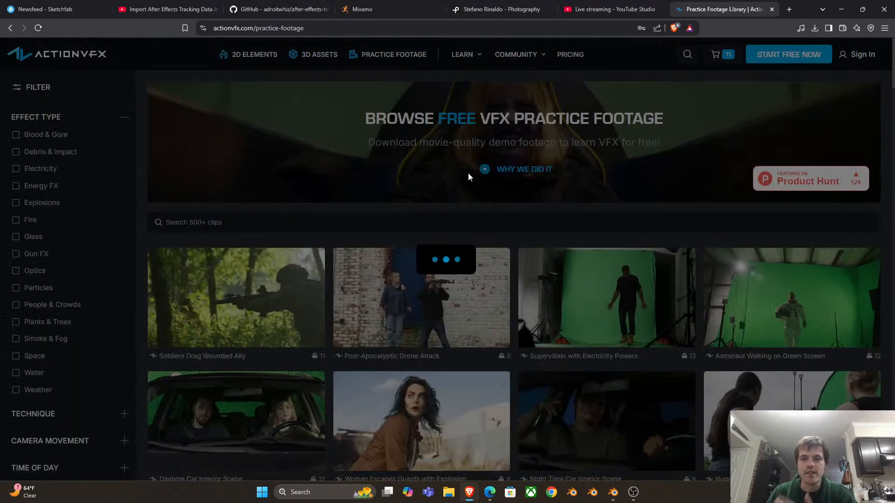
# Look through the ActionVFX practice footage clips for possible VFX background plates
pyautogui.scroll(-2, 276, 240)
pyautogui.scroll(-3, 279, 242)
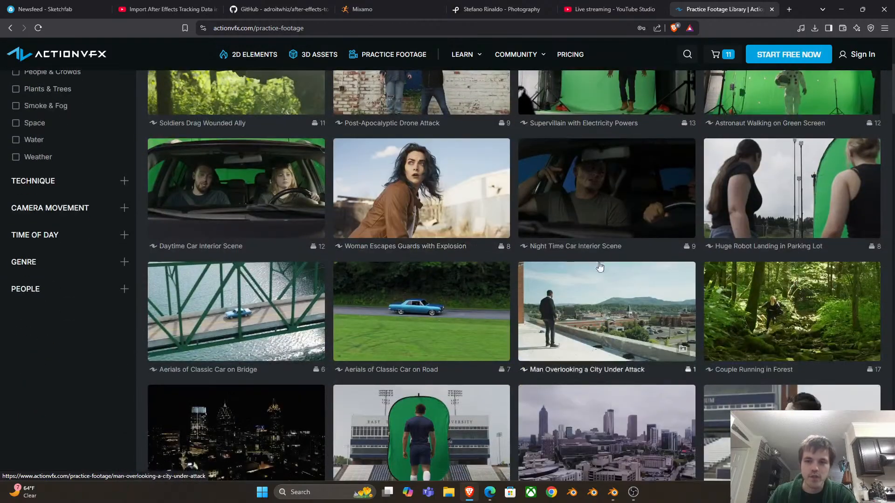
pyautogui.scroll(-5, 702, 302)
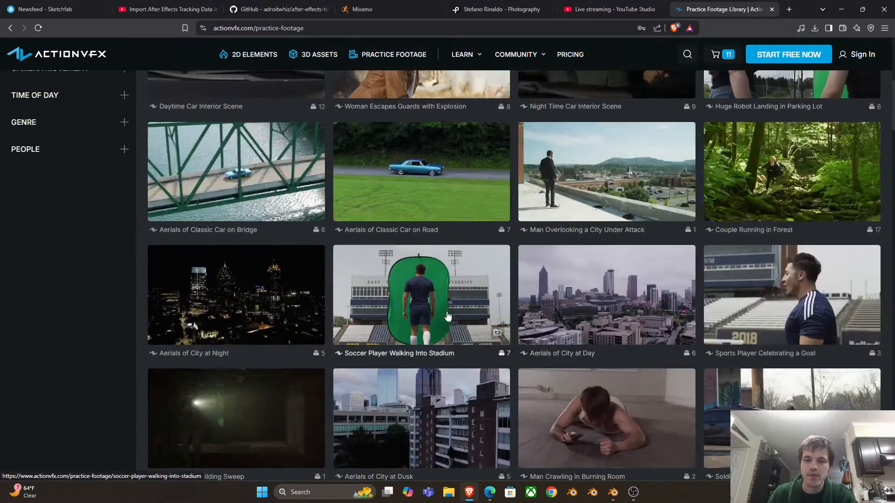
pyautogui.scroll(-3, 593, 300)
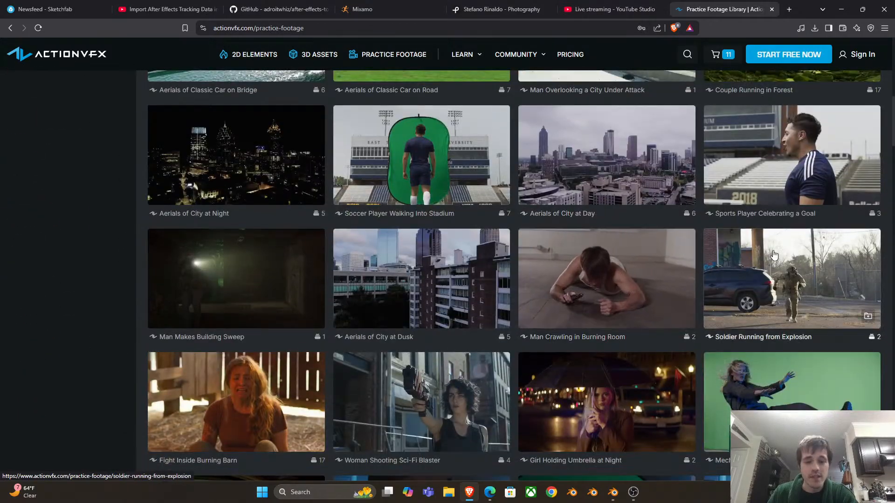
pyautogui.scroll(-1, 750, 284)
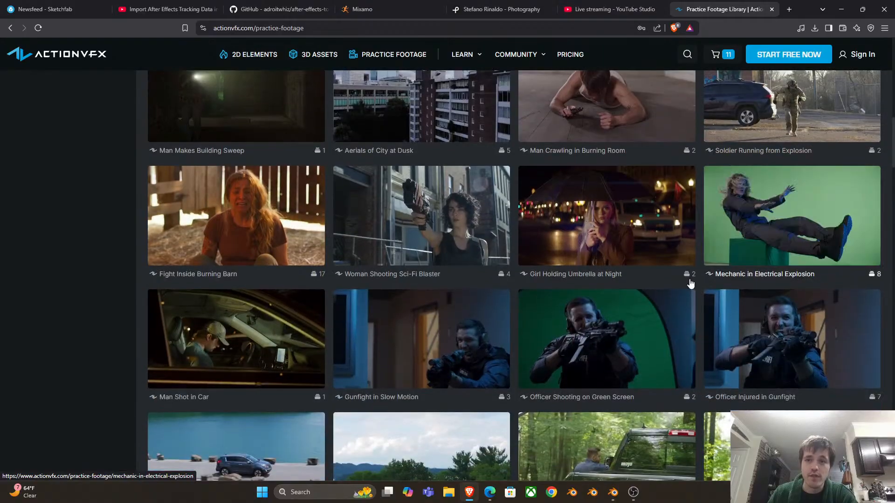
# Return to the Pexels contributor's gallery and compare its drone clips as candidates for the VFX shot
pyautogui.click(487, 5)
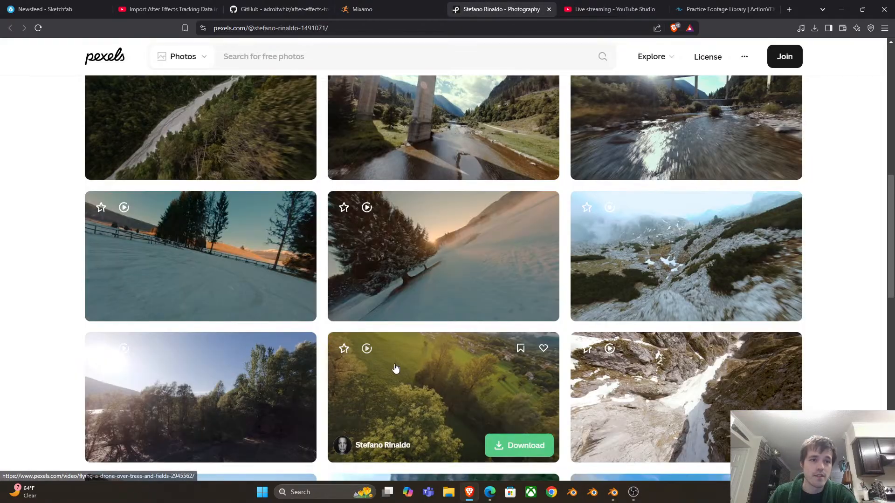
pyautogui.scroll(8, 65, 223)
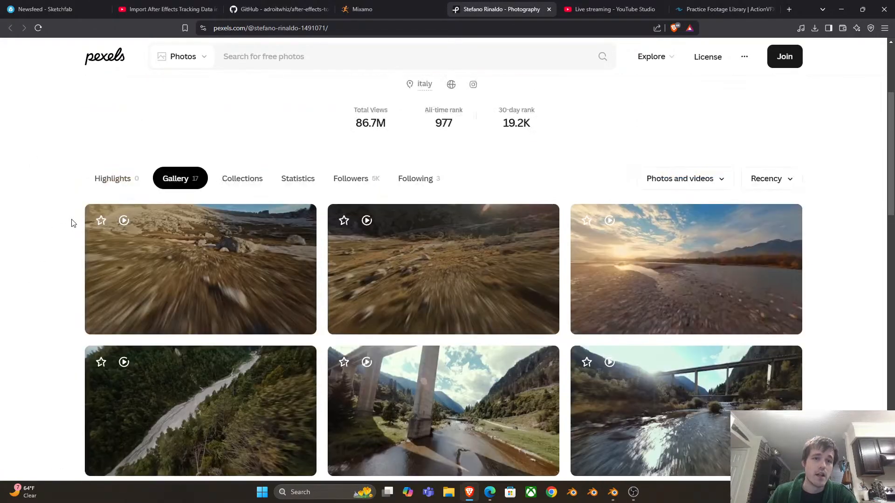
pyautogui.scroll(-6, 60, 220)
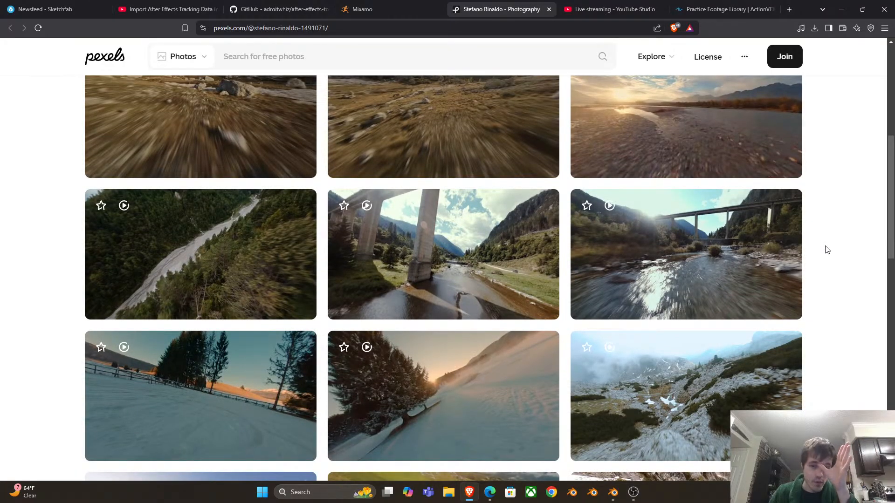
pyautogui.scroll(-2, 826, 251)
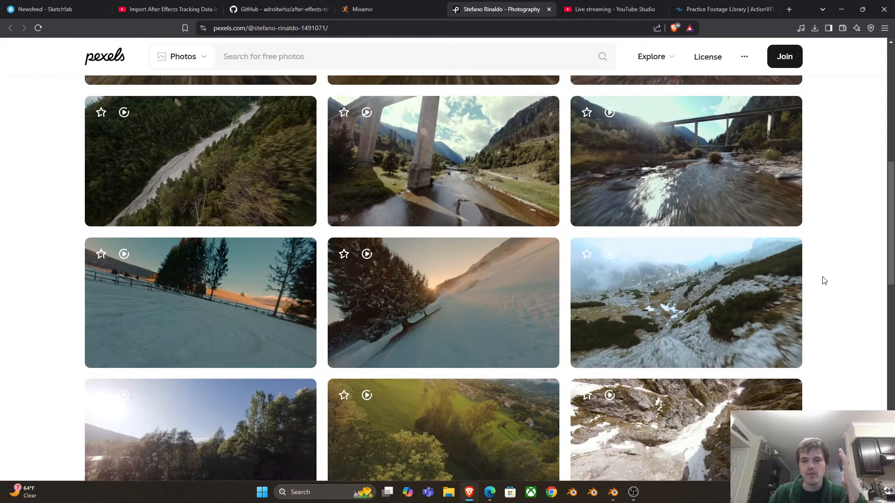
pyautogui.scroll(-2, 773, 292)
pyautogui.scroll(-1, 773, 292)
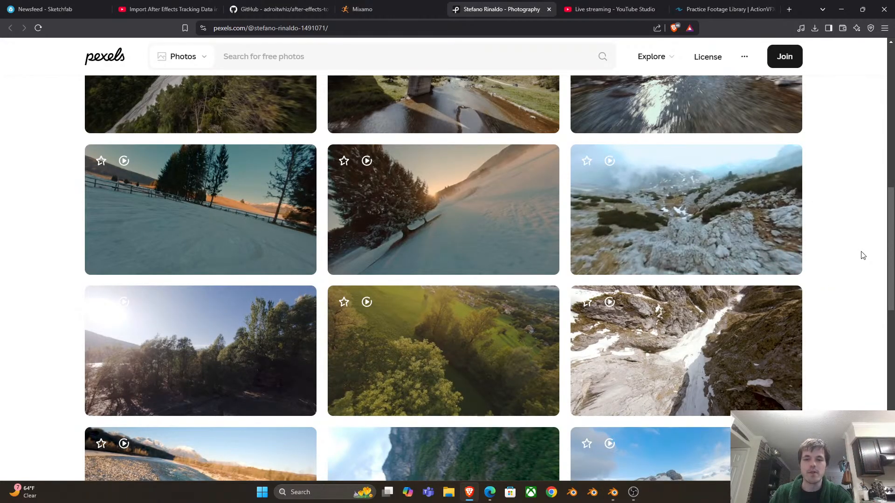
pyautogui.scroll(-3, 824, 275)
pyautogui.scroll(2, 826, 276)
pyautogui.scroll(10, 826, 275)
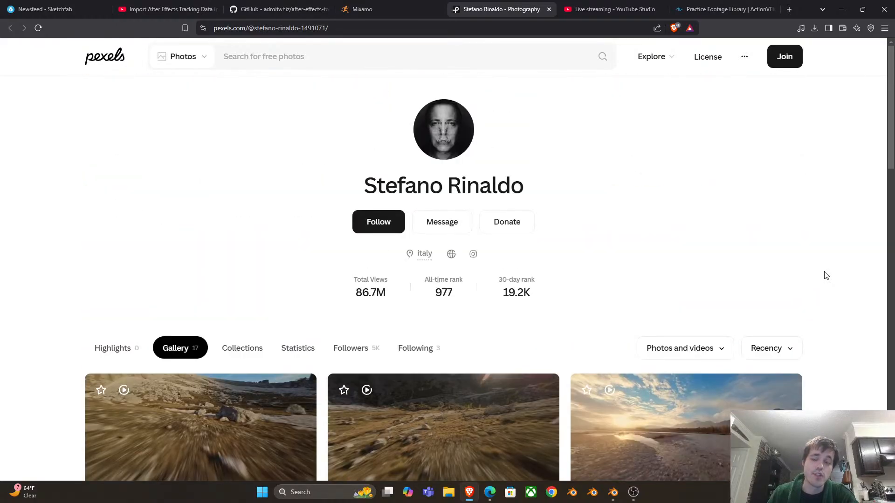
pyautogui.scroll(-2, 825, 275)
pyautogui.scroll(2, 594, 238)
pyautogui.scroll(-3, 587, 236)
pyautogui.scroll(3, 587, 238)
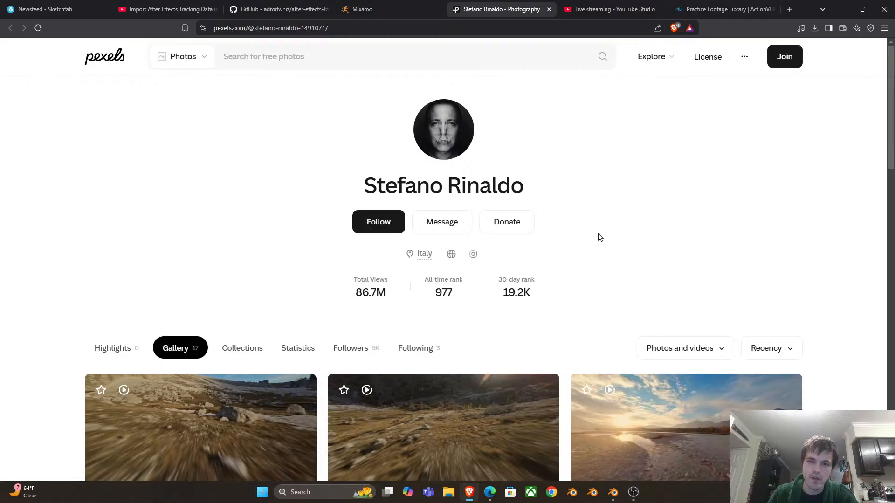
# Preview the barren-area and river clips in the gallery, and open the "Flying A Drone Over A River Stream" video
pyautogui.scroll(-5, 583, 217)
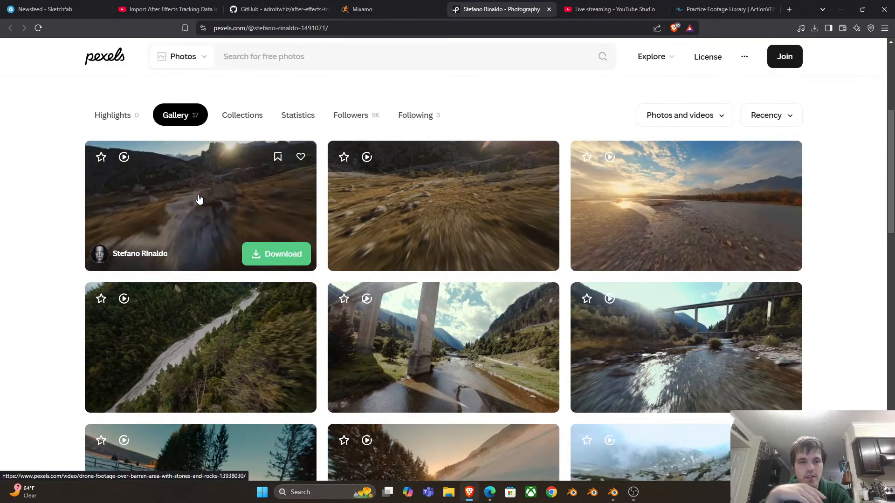
pyautogui.moveTo(395, 205)
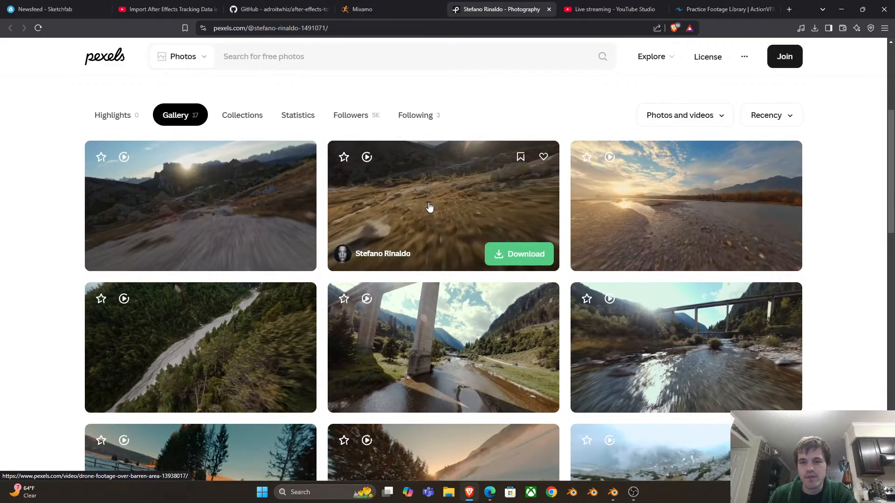
pyautogui.moveTo(659, 216)
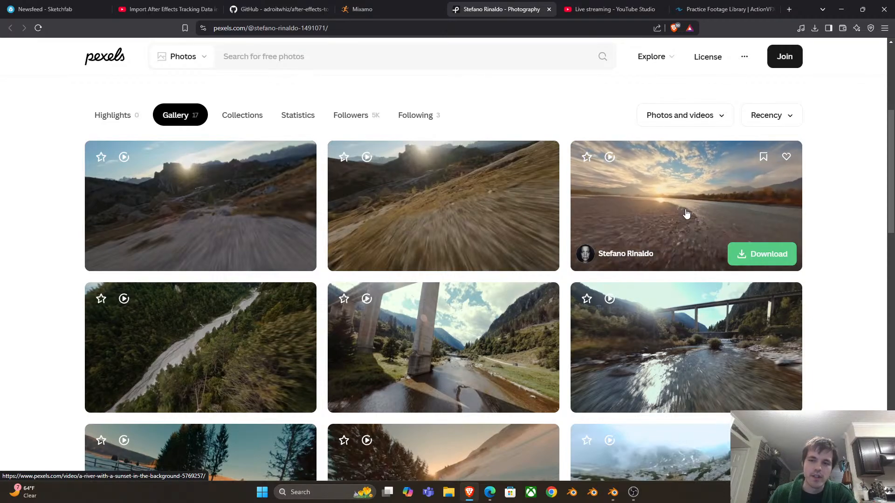
pyautogui.scroll(-4, 652, 219)
pyautogui.scroll(2, 506, 252)
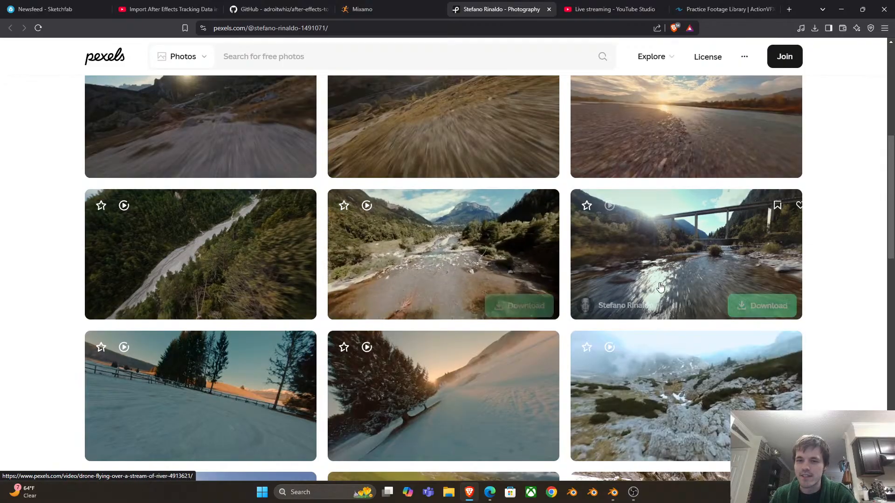
pyautogui.scroll(-1, 698, 298)
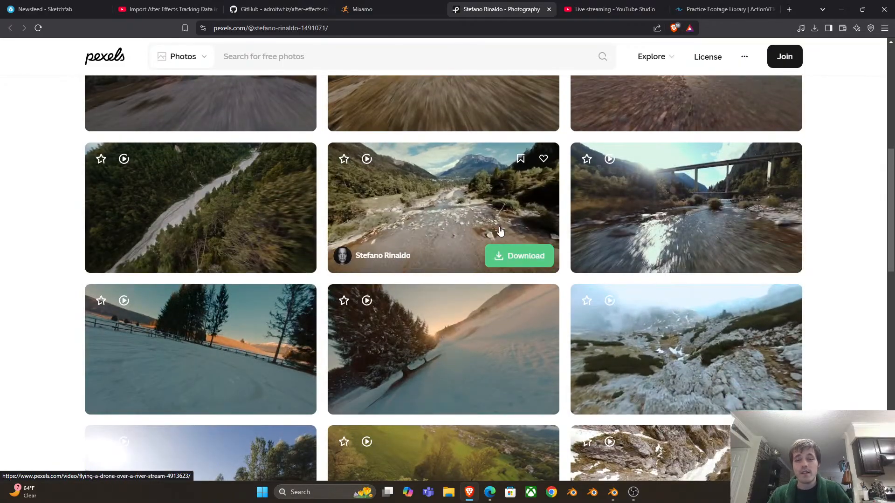
pyautogui.scroll(2, 473, 326)
pyautogui.click(443, 283)
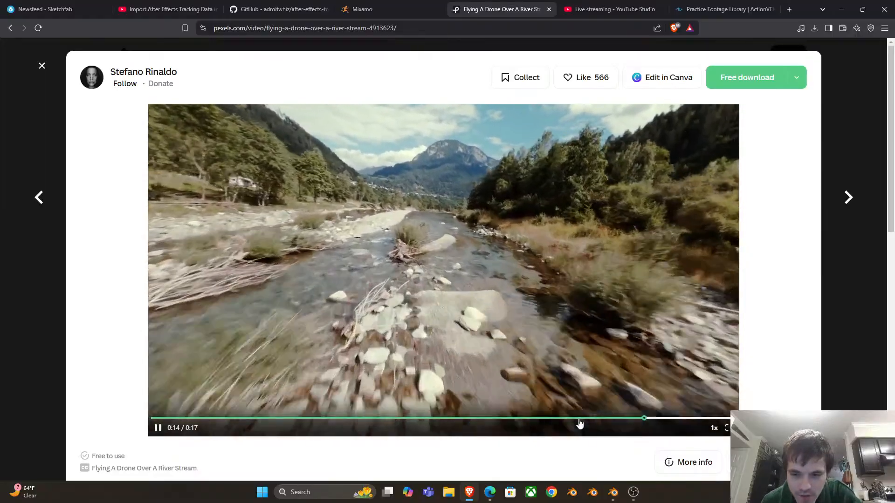
# Examine the river stream clip's camera motion by replaying its later section and its opening seconds around the bridge pillars
pyautogui.click(570, 418)
pyautogui.click(458, 332)
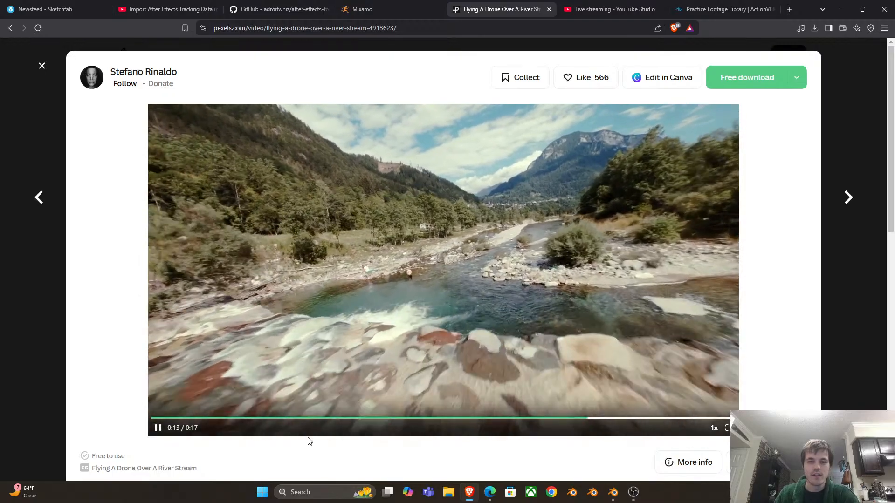
pyautogui.click(158, 427)
pyautogui.click(152, 417)
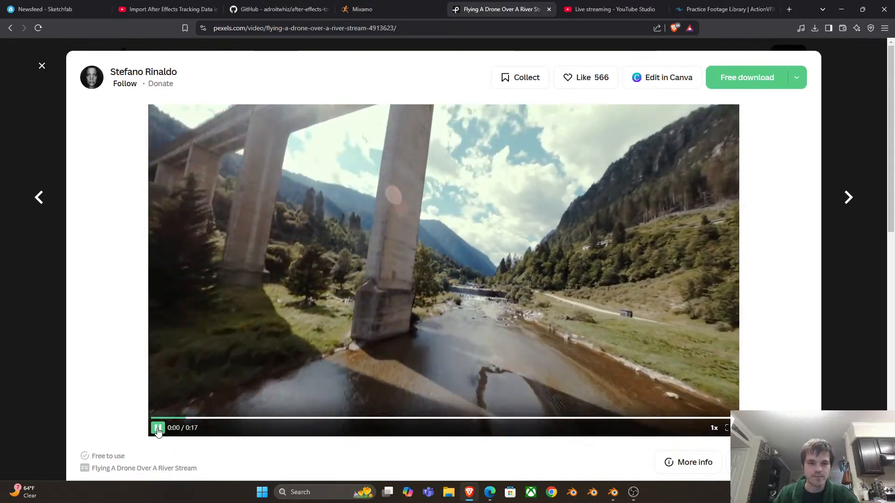
pyautogui.click(158, 429)
pyautogui.click(160, 417)
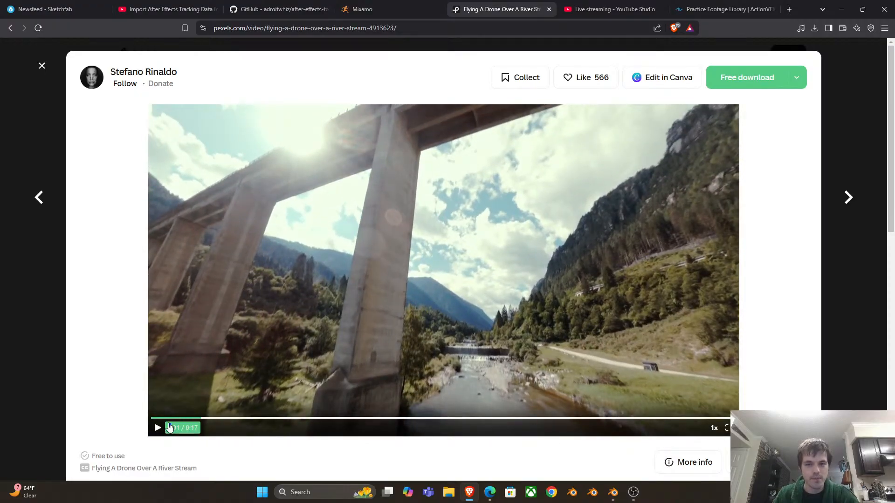
pyautogui.click(156, 419)
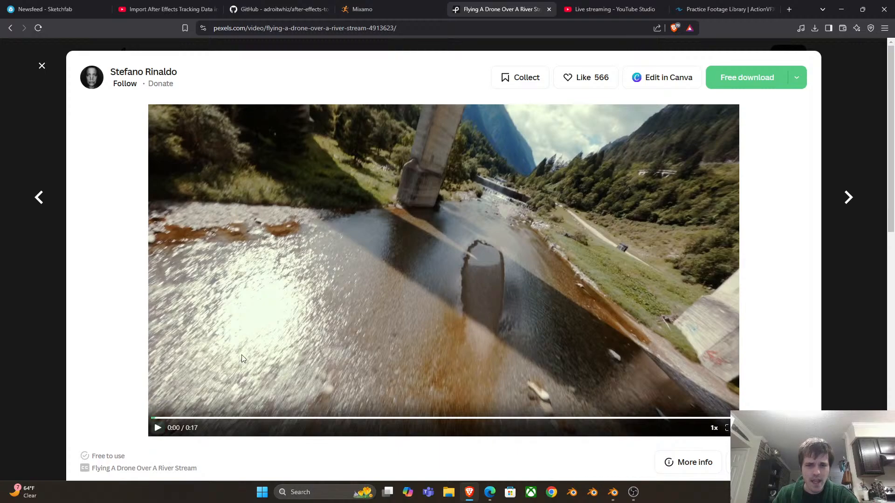
pyautogui.click(157, 428)
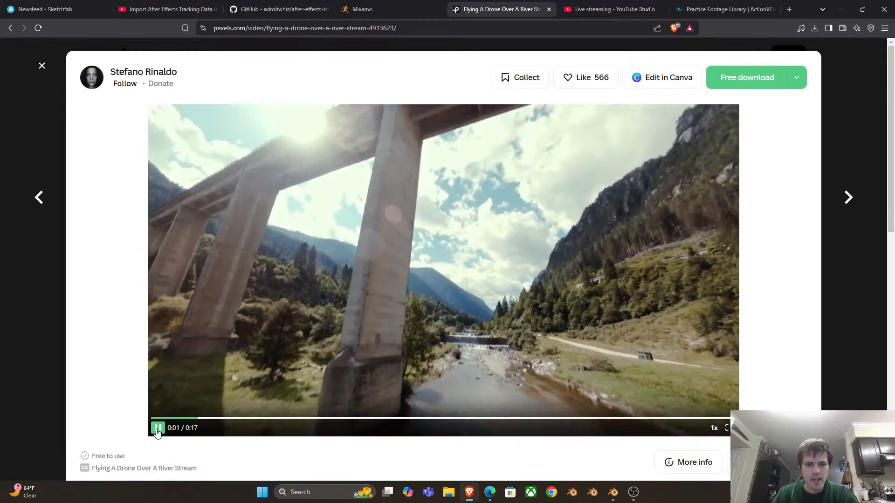
pyautogui.click(157, 429)
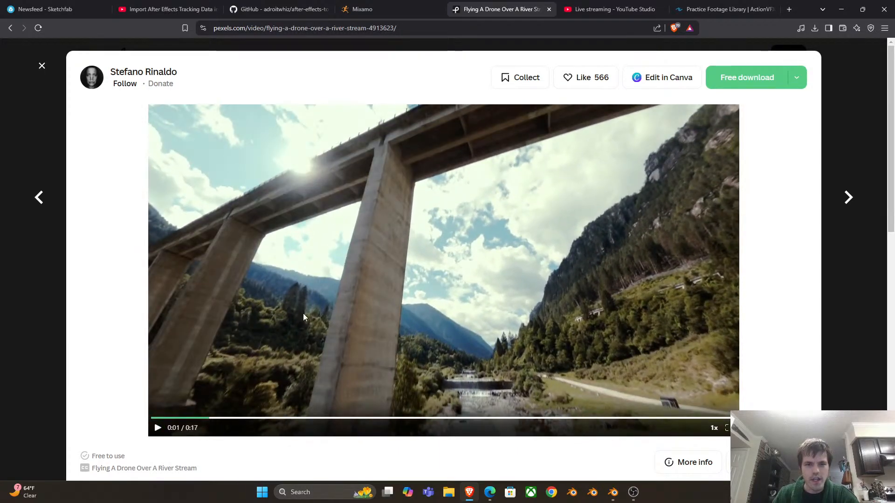
pyautogui.click(157, 429)
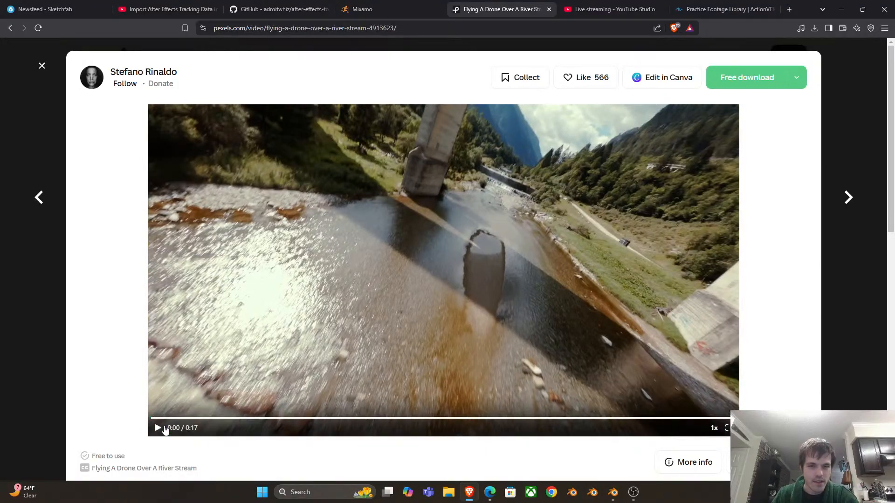
# Replay the river stream clip from its midpoint and again from the start to judge its camera motion
pyautogui.scroll(-2, 485, 291)
pyautogui.scroll(2, 396, 365)
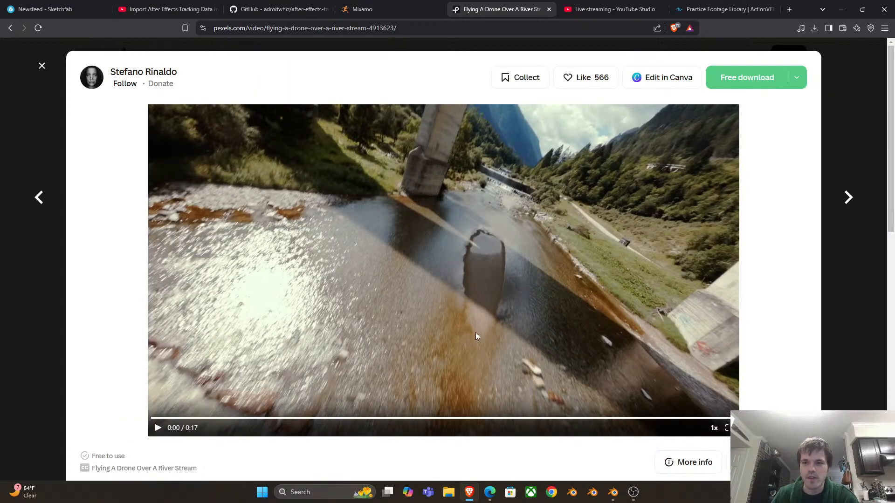
pyautogui.click(474, 418)
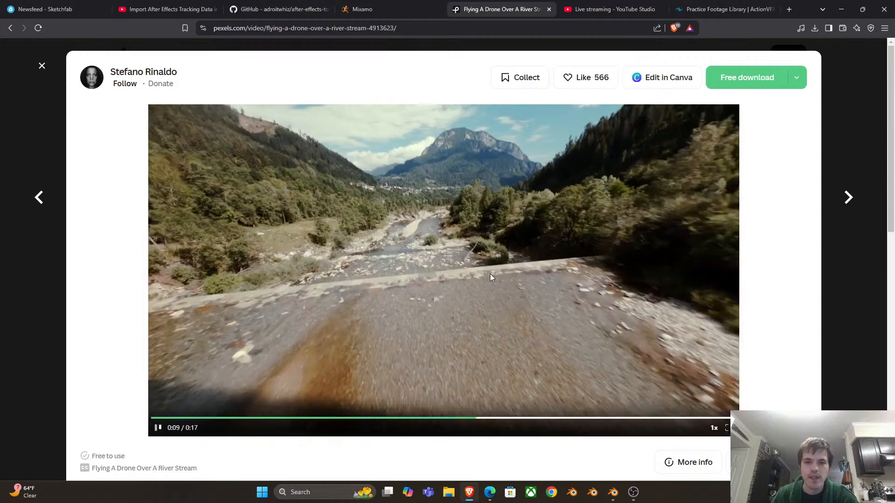
pyautogui.click(154, 417)
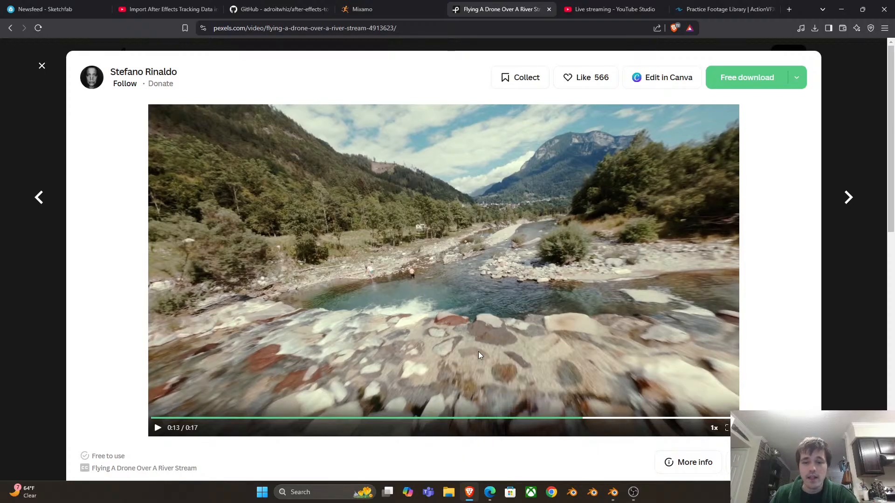
# Launch Adobe After Effects 2025 and continue past the System Compatibility Report despite the known issues
pyautogui.click(314, 493)
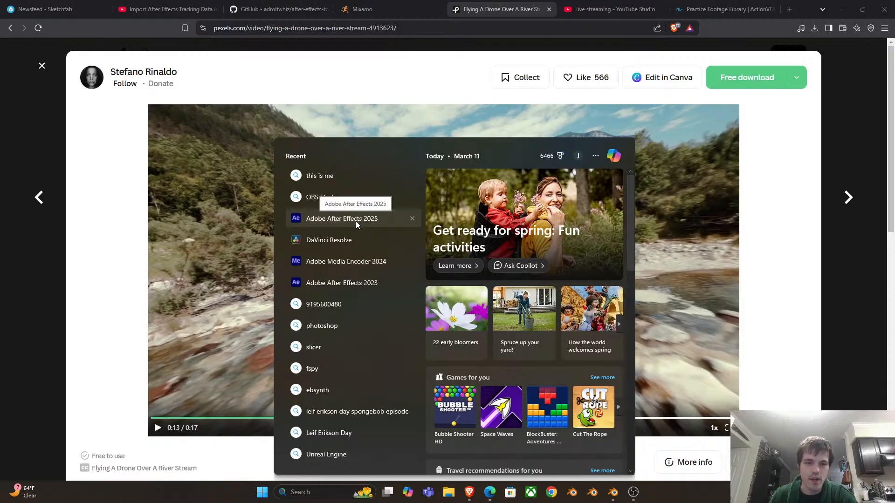
pyautogui.click(356, 222)
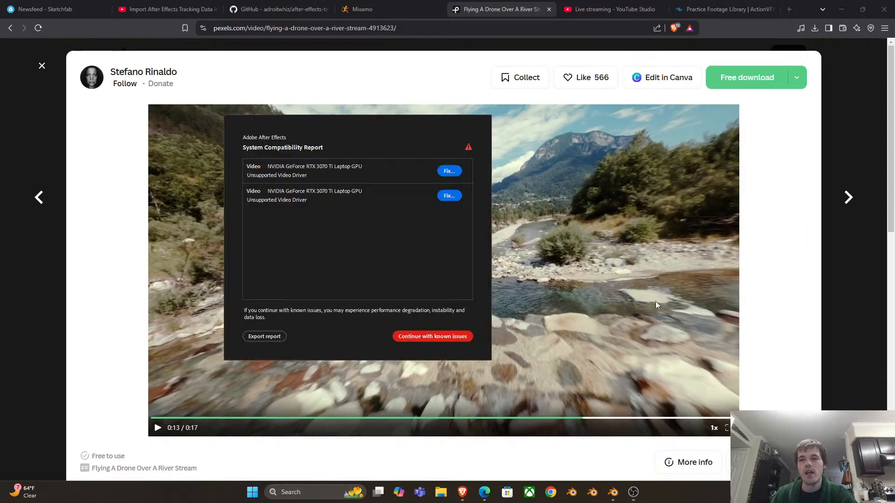
pyautogui.click(452, 336)
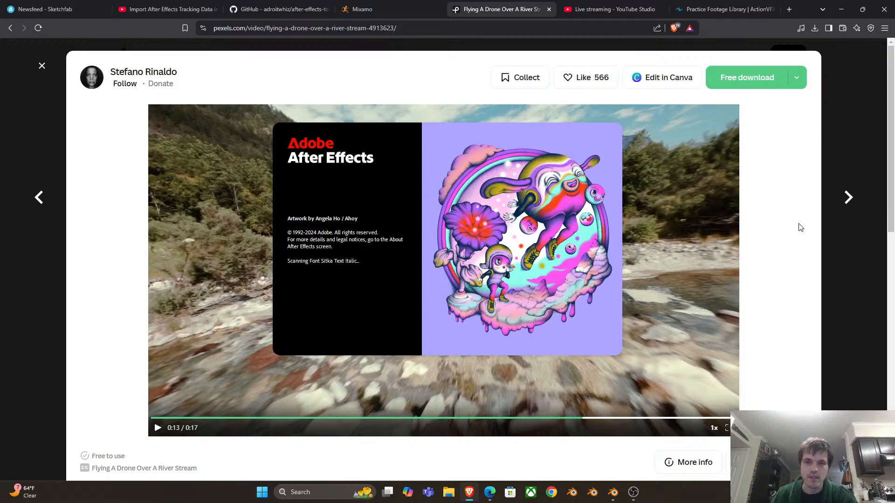
# Return to the browser and rewatch the river clip from its opening seconds to study the flight past the bridge and along the stream
pyautogui.click(154, 419)
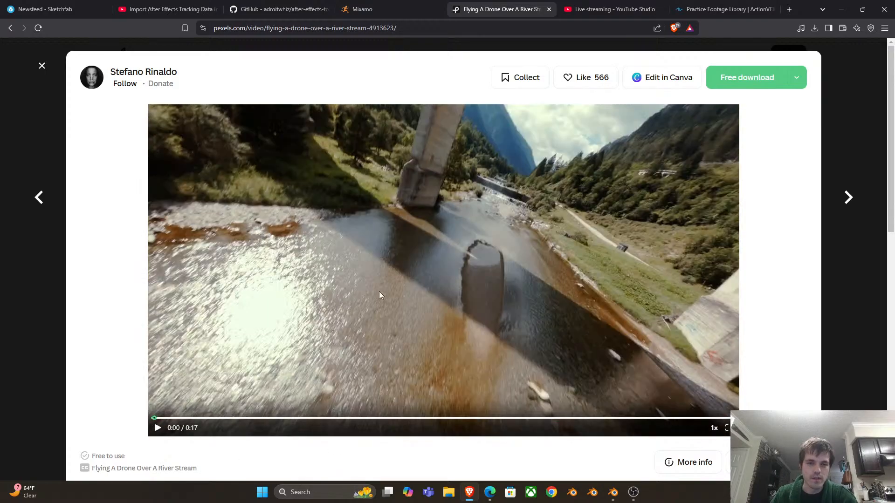
pyautogui.click(441, 267)
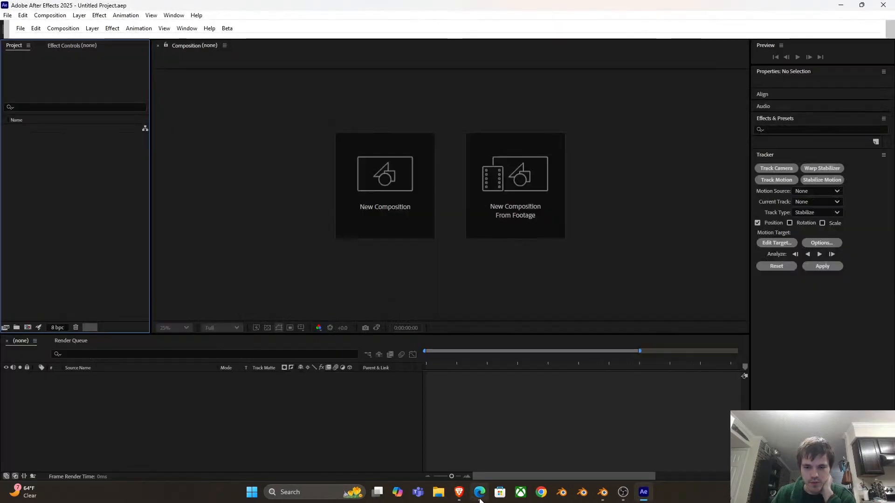
pyautogui.click(459, 492)
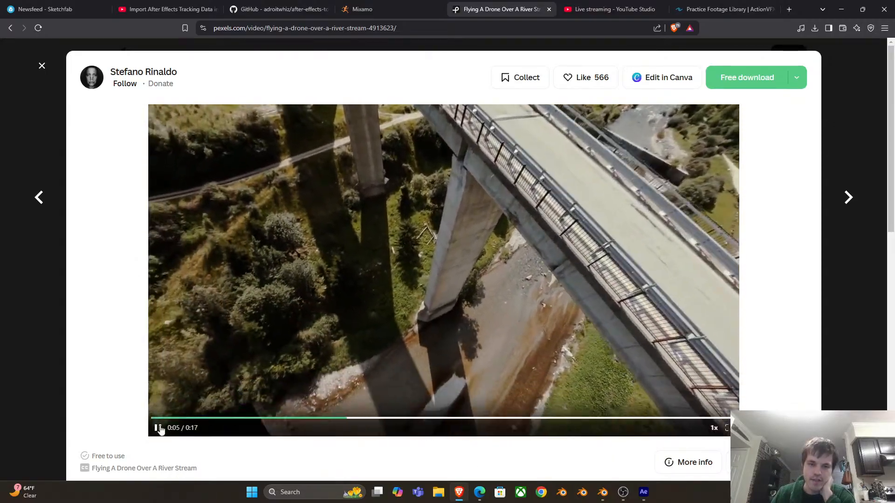
pyautogui.click(160, 418)
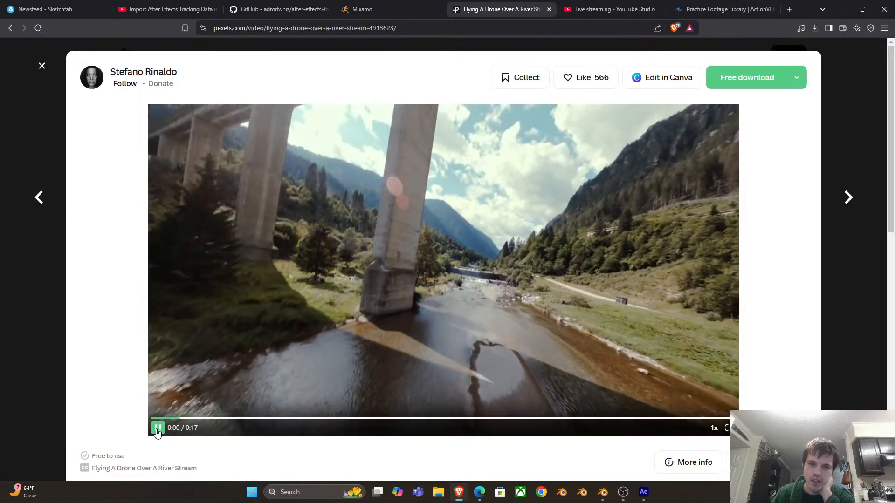
pyautogui.click(164, 419)
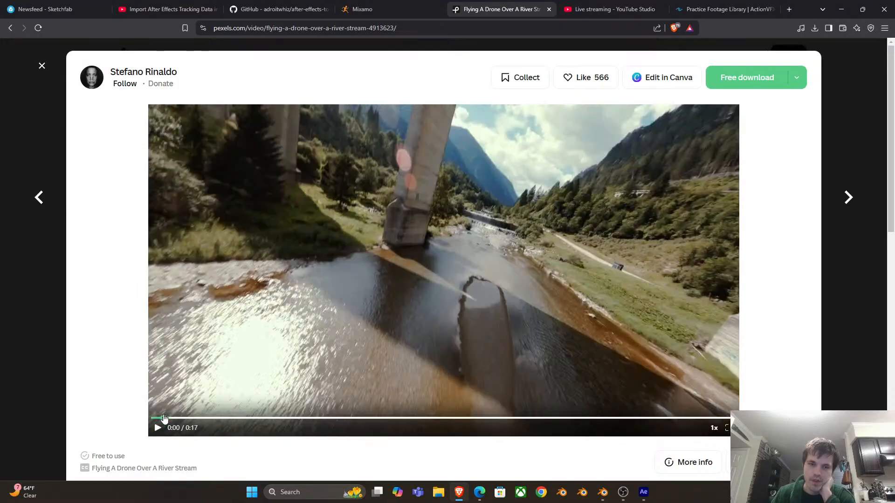
pyautogui.click(157, 429)
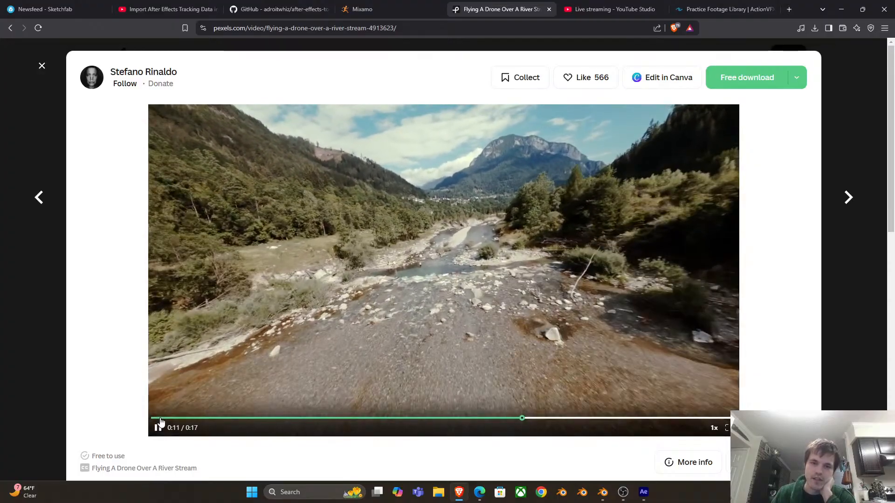
pyautogui.click(163, 418)
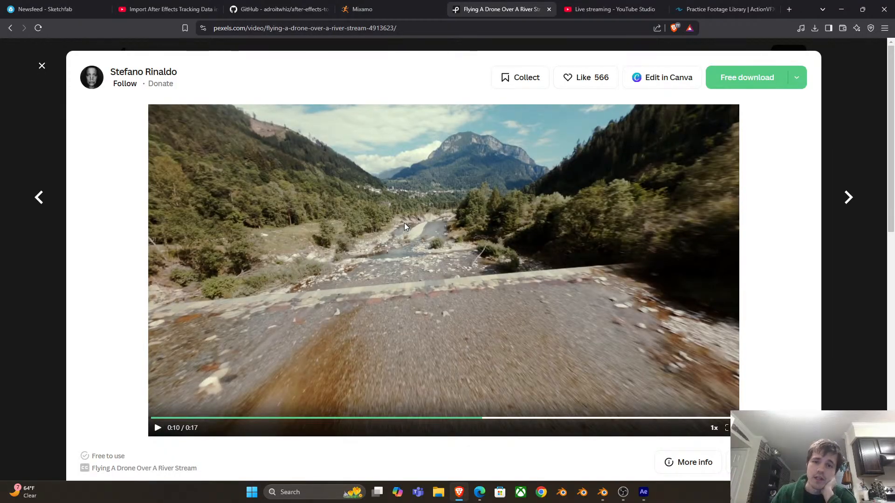
pyautogui.scroll(-2, 396, 237)
pyautogui.scroll(2, 411, 253)
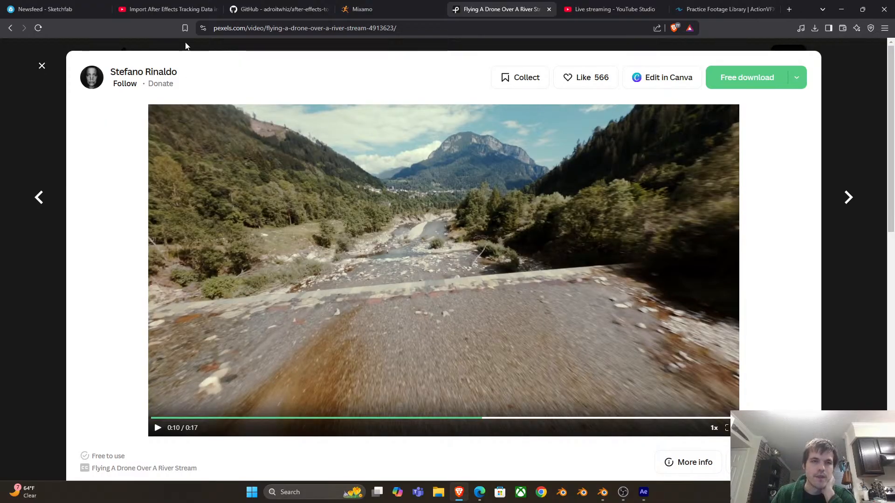
# Look over the YouTube tutorial on importing After Effects tracking data into Blender, check the live stream dashboard, and return to the river clip
pyautogui.click(171, 11)
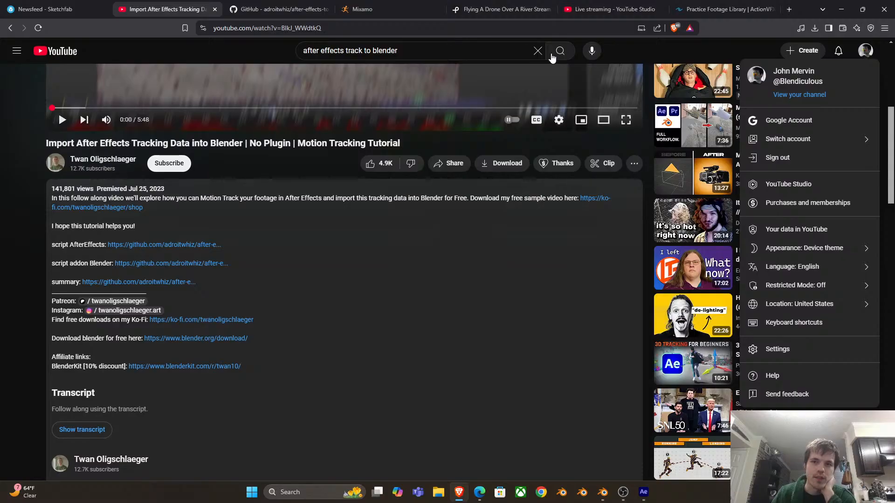
pyautogui.click(868, 58)
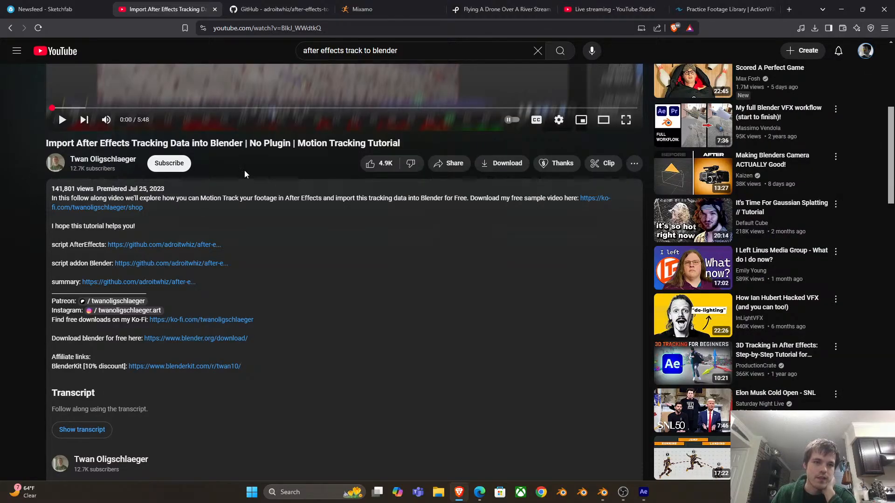
pyautogui.scroll(6, 244, 170)
pyautogui.scroll(-3, 335, 231)
pyautogui.scroll(-3, 364, 99)
pyautogui.scroll(3, 5, 311)
pyautogui.scroll(3, 419, 61)
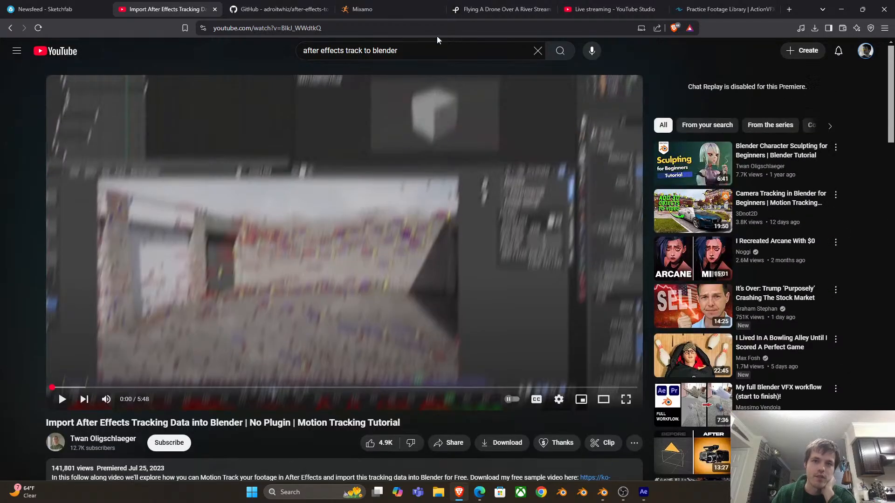
pyautogui.click(614, 11)
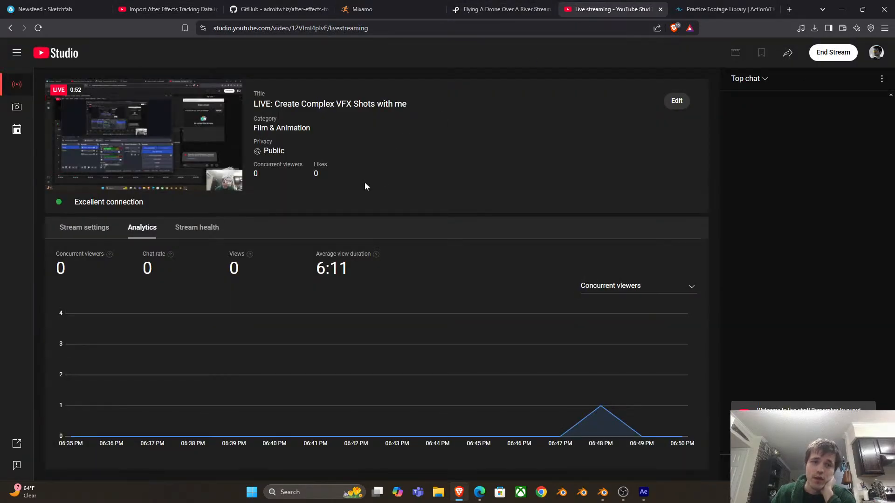
pyautogui.click(500, 9)
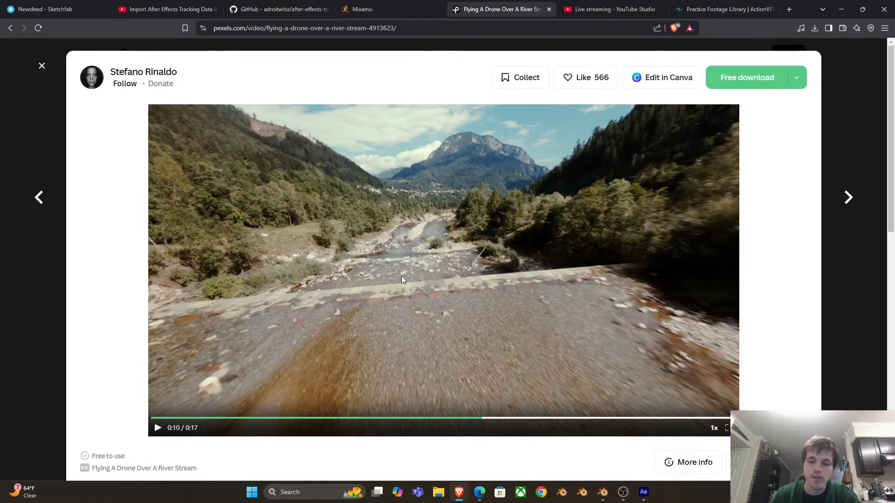
# Switch to After Effects, dismiss the home screen, and import the footage file 4913623-uhd_3840_2160_25fps
pyautogui.click(643, 494)
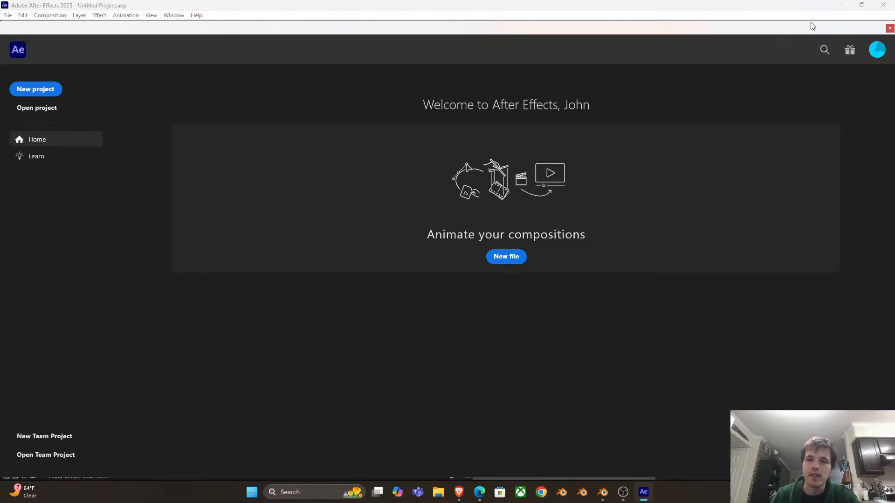
pyautogui.click(888, 28)
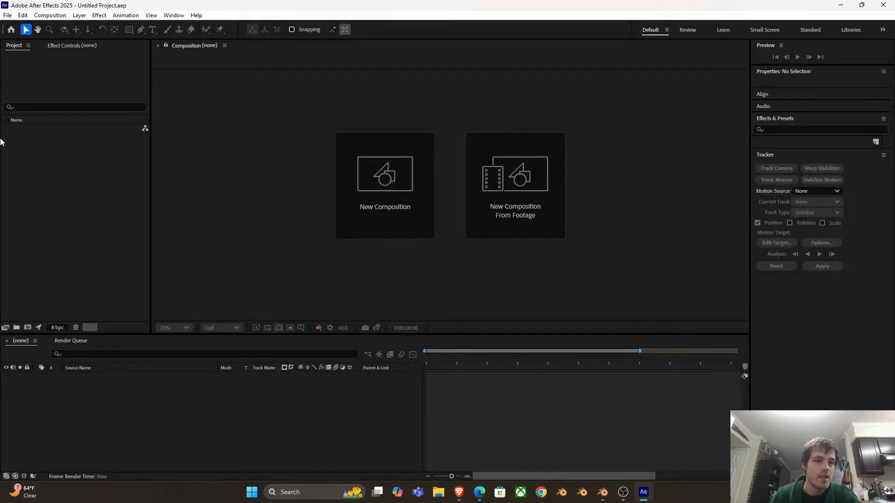
pyautogui.moveTo(114, 201)
pyautogui.click(217, 202)
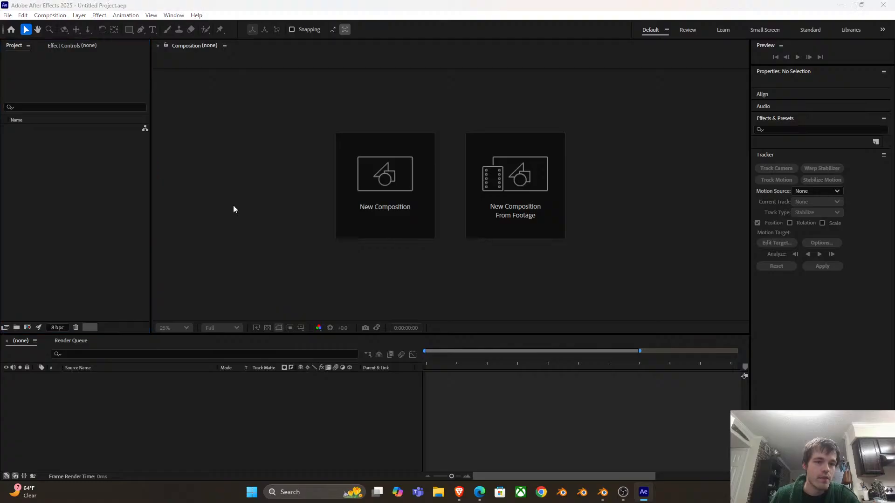
pyautogui.scroll(-3, 289, 215)
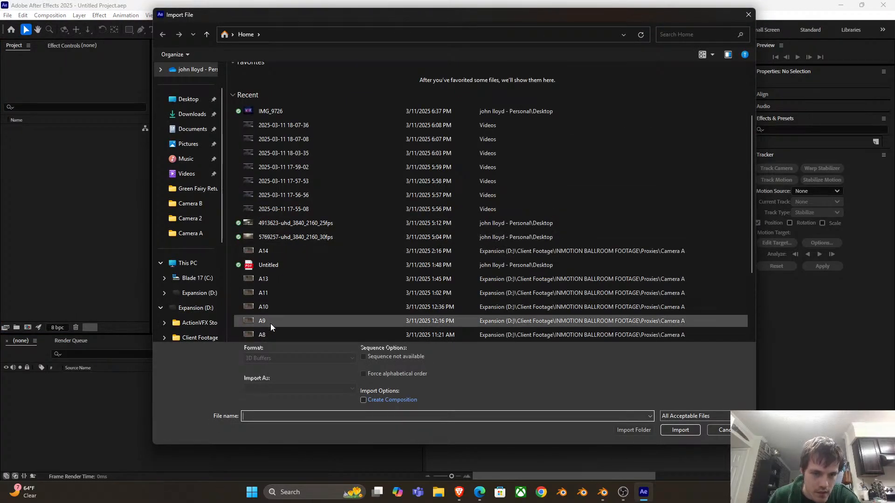
pyautogui.click(326, 223)
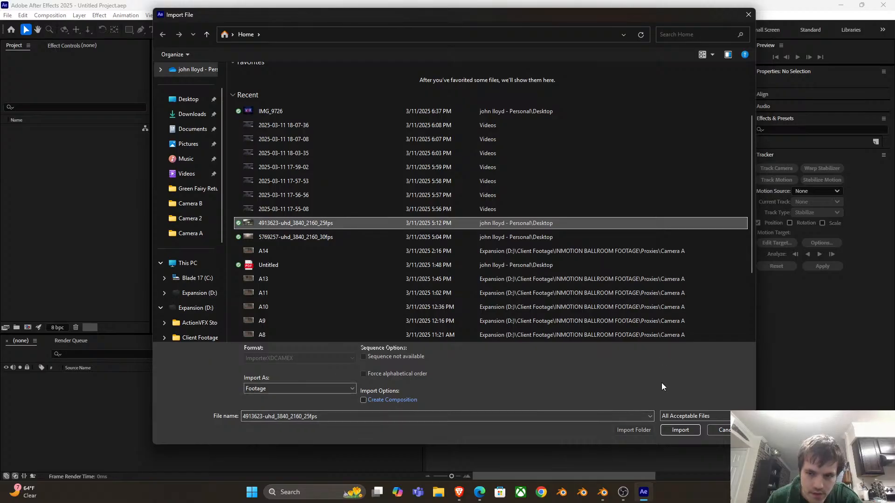
pyautogui.click(670, 429)
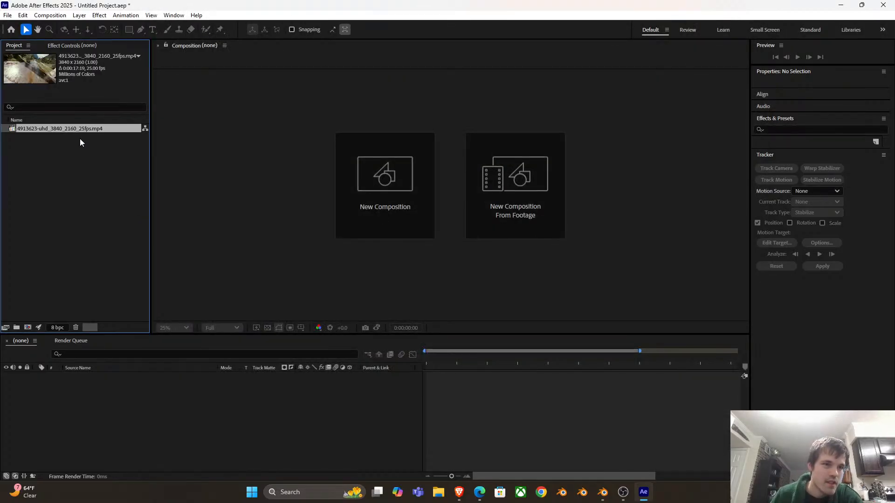
# Interpret the imported drone footage at a conformed frame rate of 24 frames per second
pyautogui.rightClick(76, 130)
pyautogui.click(40, 169)
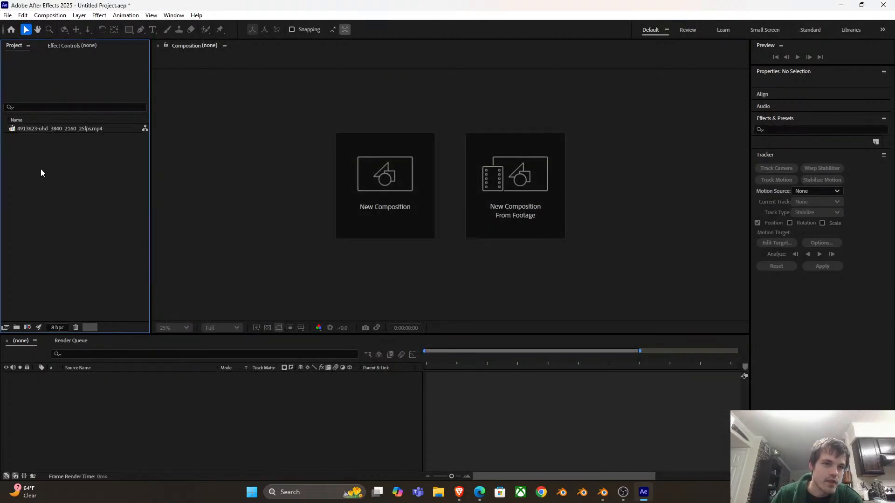
pyautogui.click(65, 130)
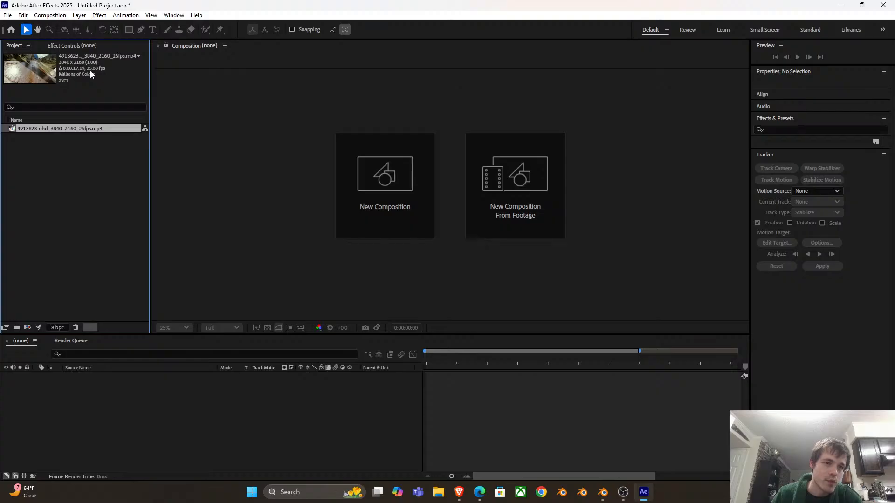
pyautogui.rightClick(74, 130)
pyautogui.moveTo(123, 220)
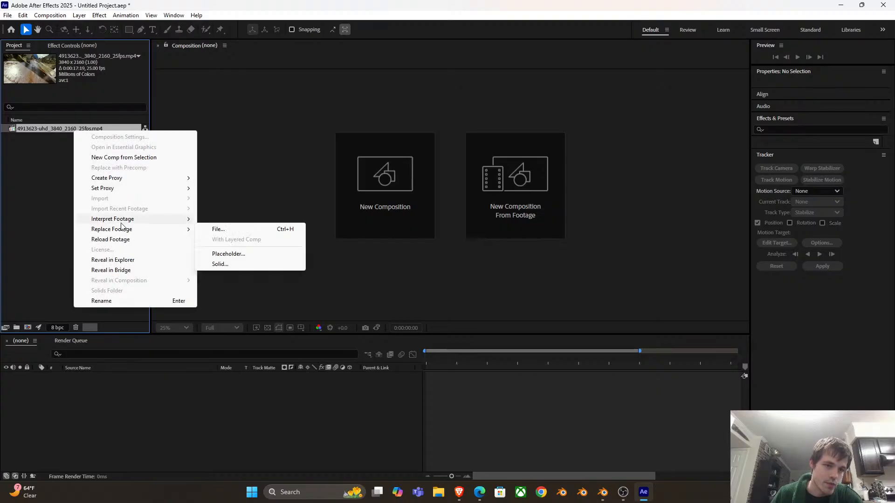
pyautogui.click(232, 218)
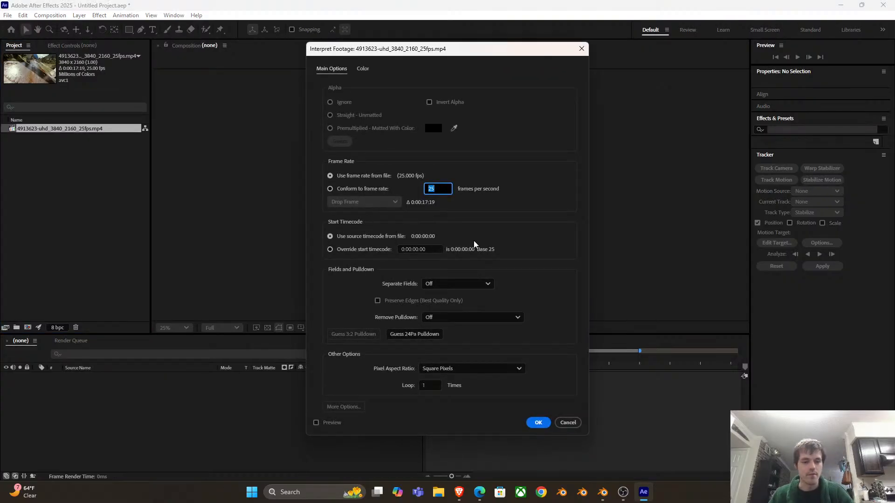
pyautogui.write('24')
pyautogui.press('Return')
# Create a new composition from the drone footage and play it back to check the shot
pyautogui.rightClick(82, 130)
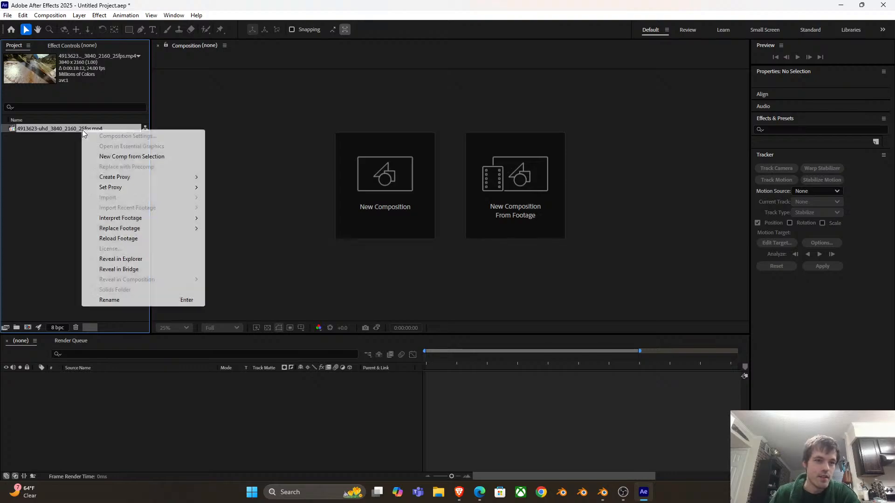
pyautogui.click(133, 160)
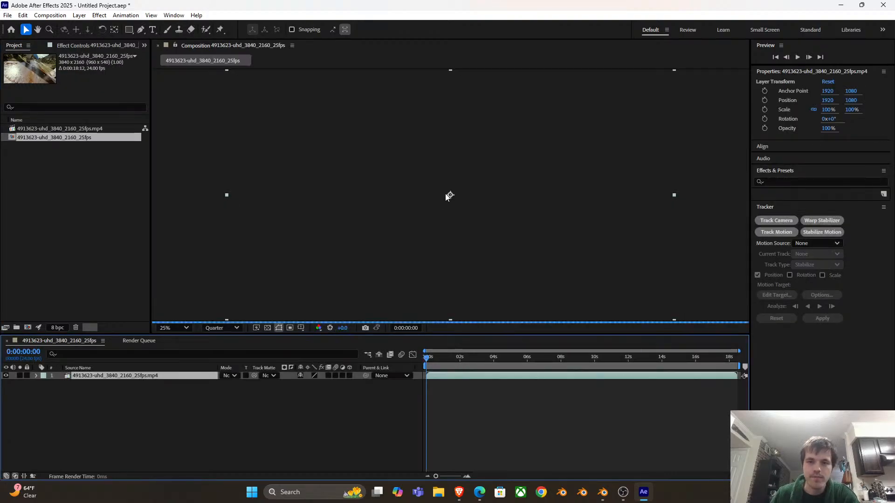
pyautogui.moveTo(441, 360); pyautogui.dragTo(751, 377)
pyautogui.press('space')
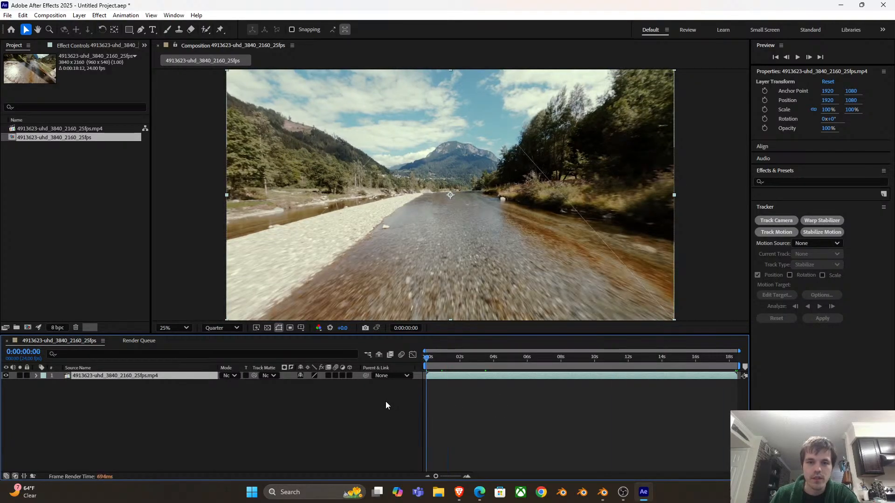
pyautogui.press('space')
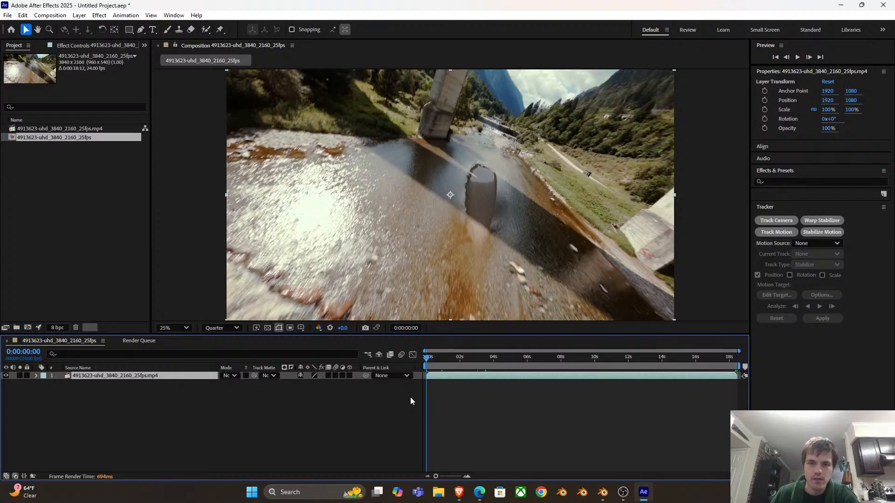
# Show the footage layer's effect controls and start the 3D Camera Tracker analysis on it
pyautogui.click(91, 47)
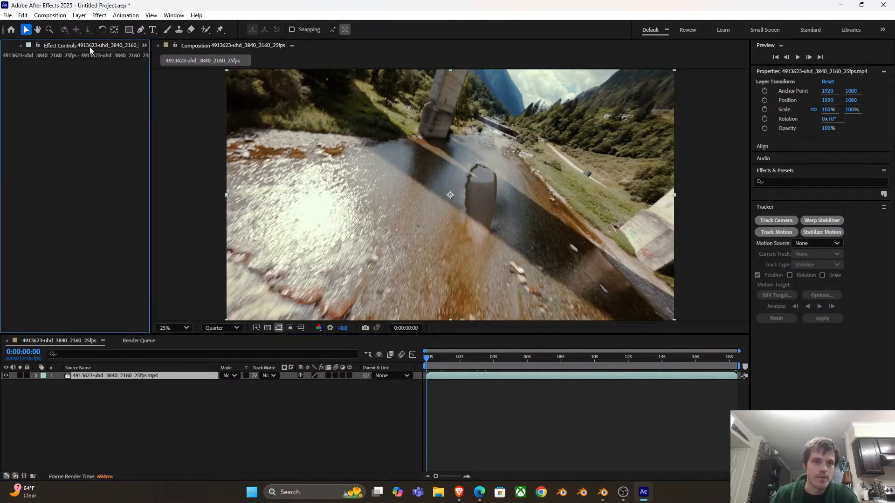
pyautogui.click(783, 220)
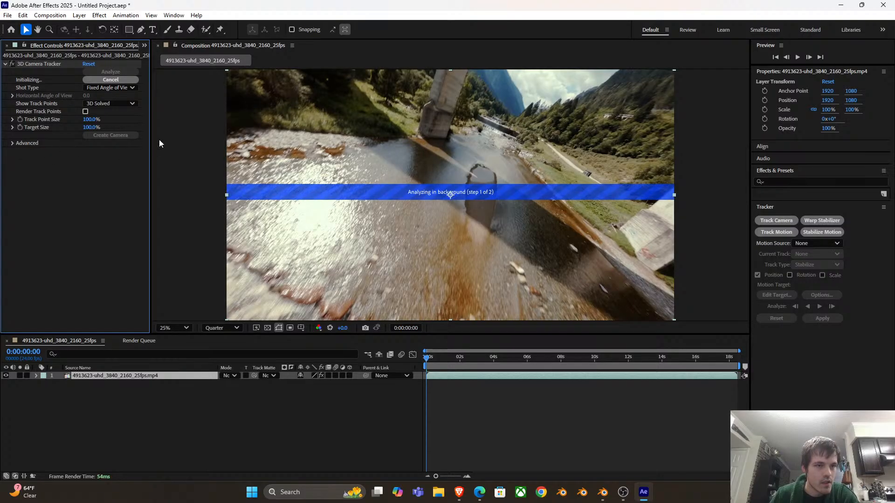
# Expand the 3D Camera Tracker's advanced settings and enable Detailed Analysis, leaving the solve method on Auto Detect
pyautogui.moveTo(150, 134); pyautogui.dragTo(169, 135)
pyautogui.click(14, 143)
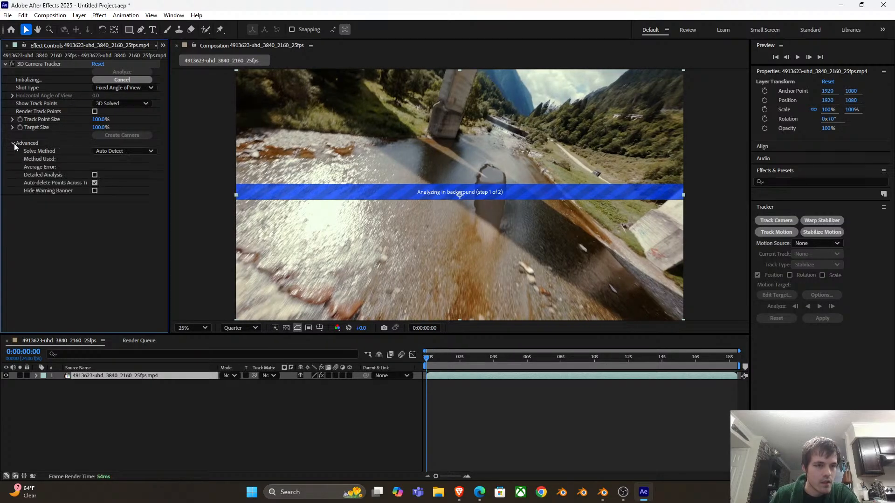
pyautogui.click(143, 151)
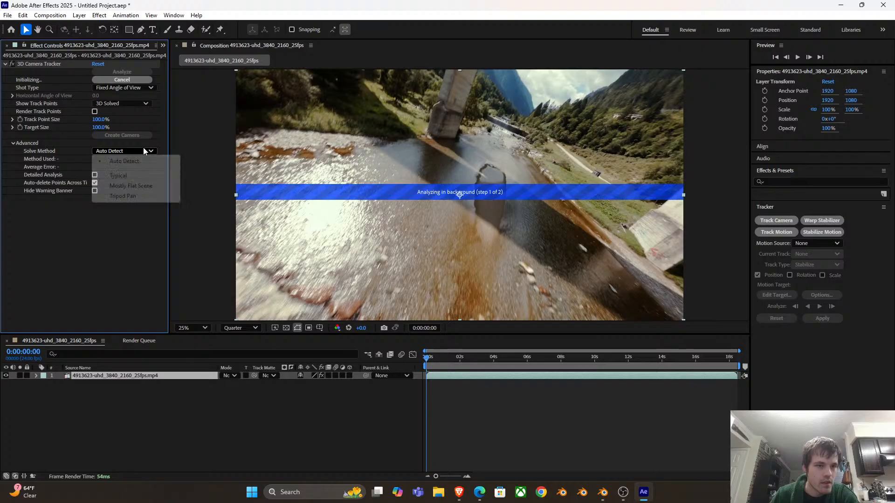
pyautogui.click(142, 104)
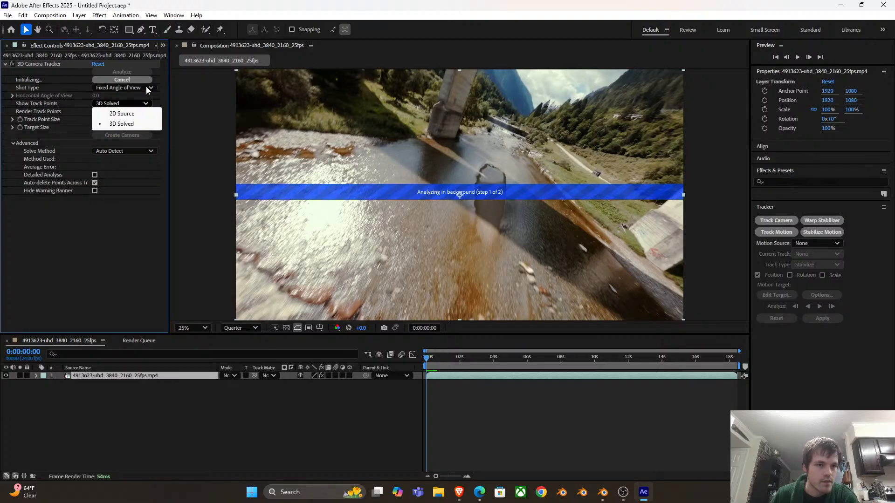
pyautogui.click(147, 87)
pyautogui.click(117, 189)
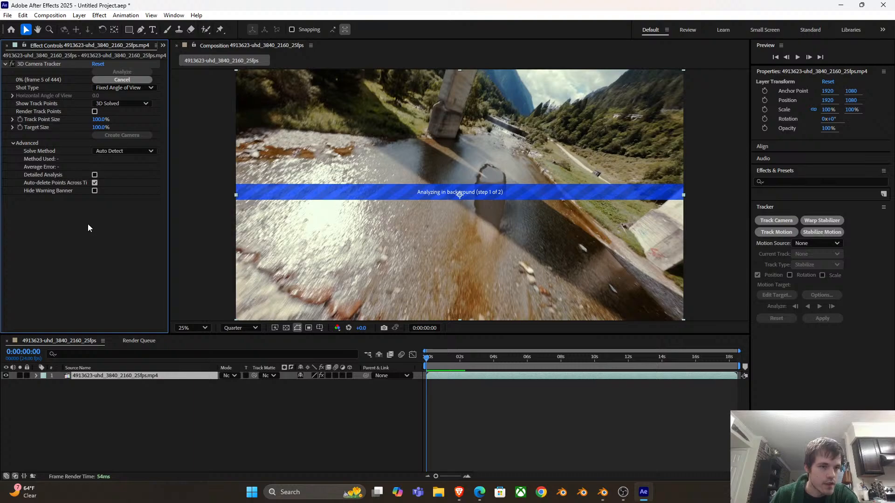
pyautogui.click(94, 175)
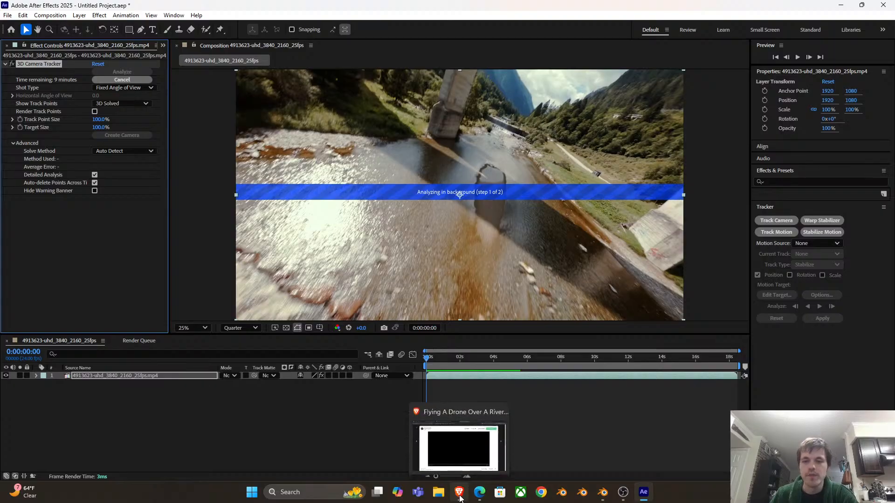
# Switch to the Brave browser and look through the featured model collections on the Sketchfab newsfeed
pyautogui.click(460, 497)
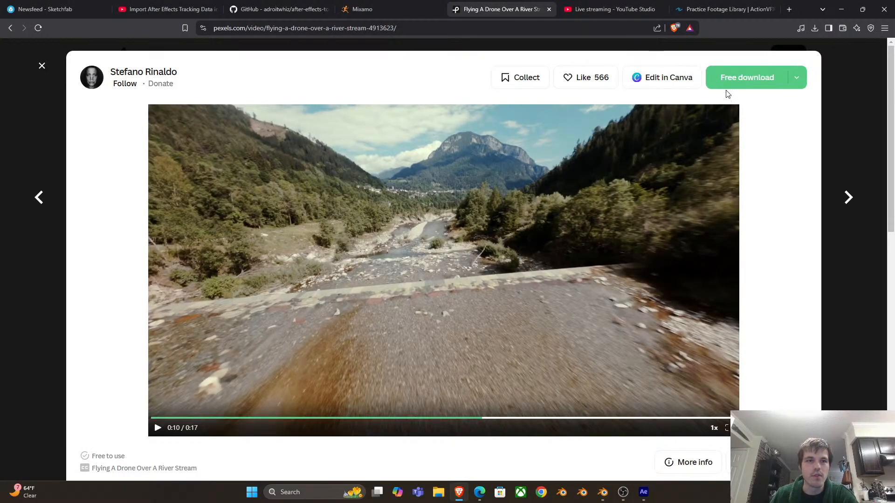
pyautogui.click(53, 10)
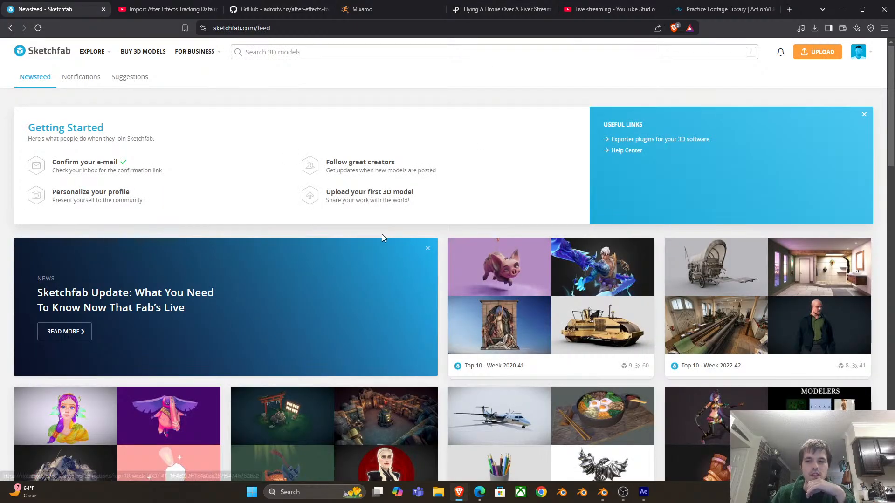
pyautogui.scroll(-5, 381, 233)
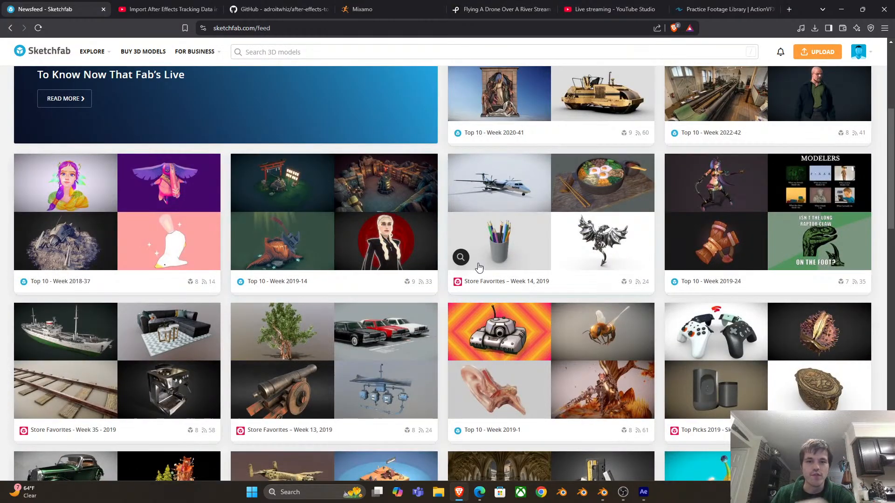
pyautogui.scroll(-2, 478, 264)
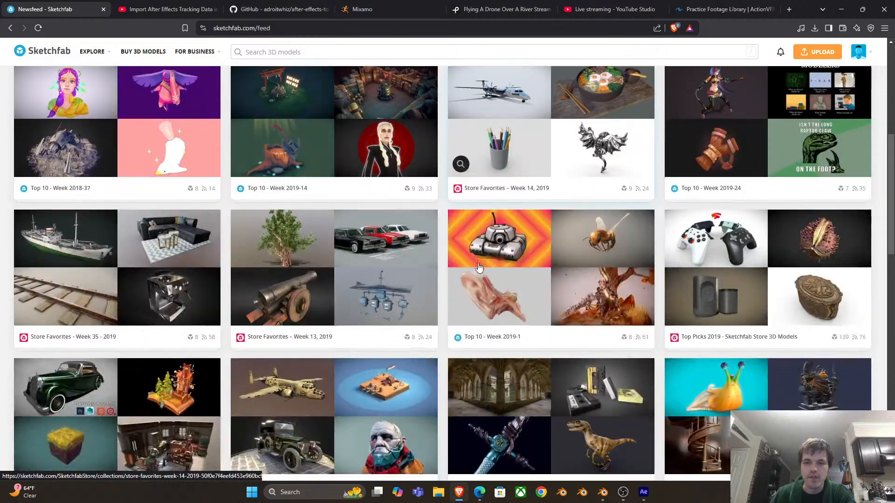
pyautogui.scroll(6, 475, 265)
pyautogui.scroll(-4, 390, 286)
pyautogui.scroll(-10, 390, 285)
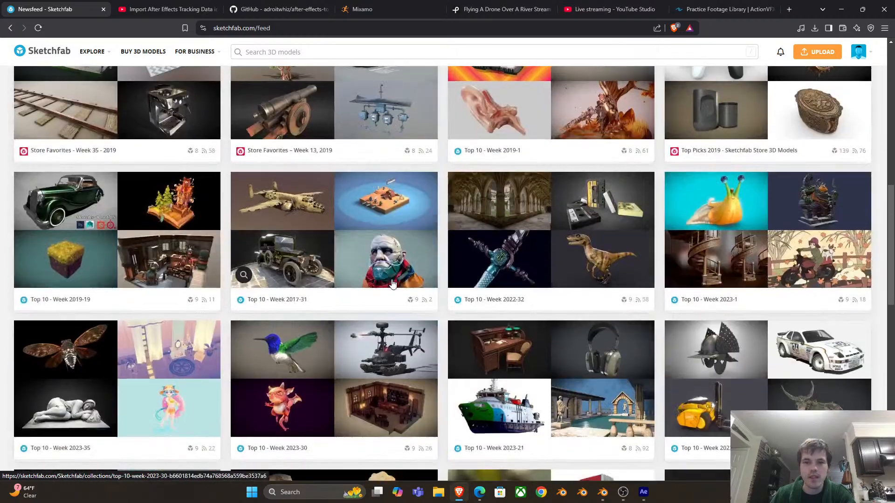
pyautogui.scroll(5, 393, 258)
pyautogui.scroll(6, 393, 257)
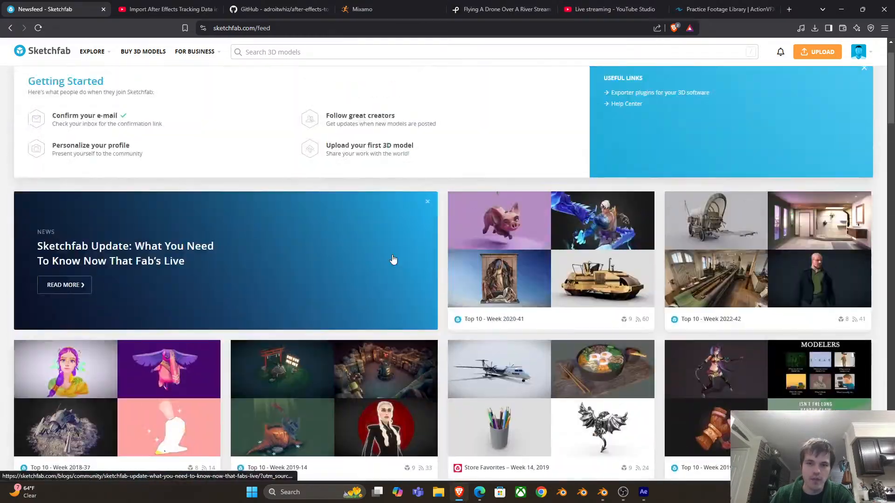
# Restrict the Sketchfab model search to downloadable models and browse them for suitable assets
pyautogui.click(305, 53)
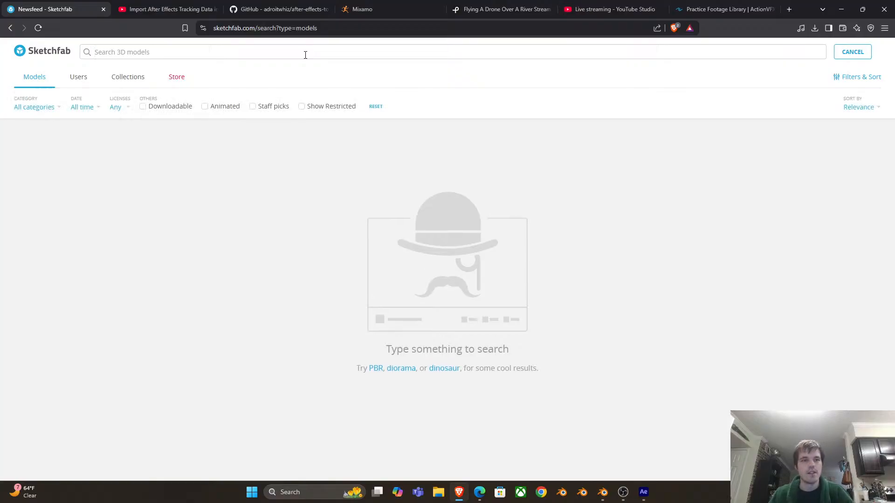
pyautogui.click(142, 106)
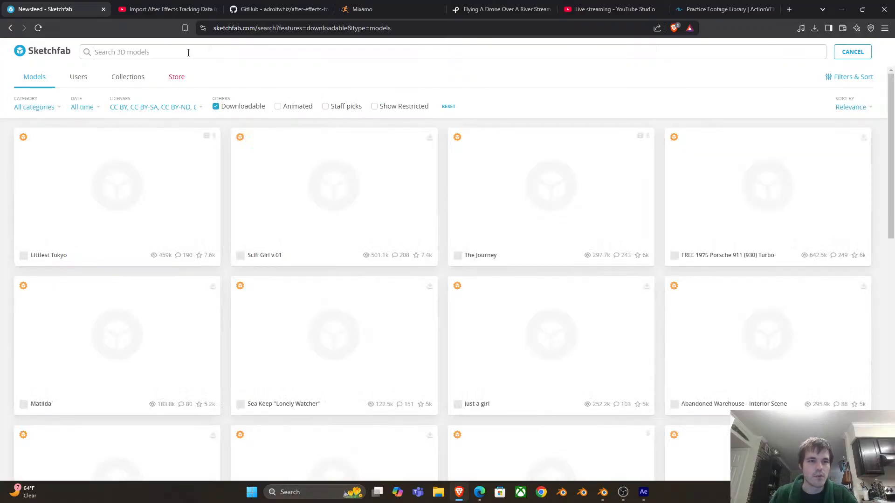
pyautogui.scroll(-5, 713, 309)
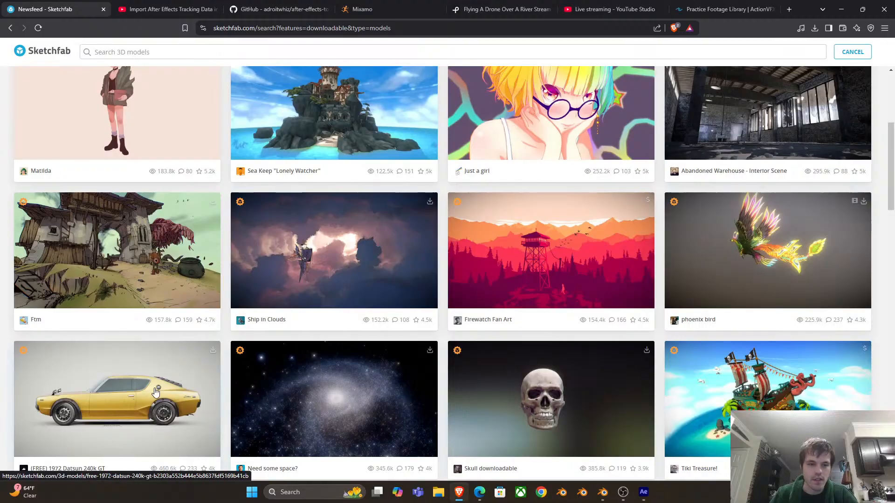
pyautogui.scroll(-9, 329, 390)
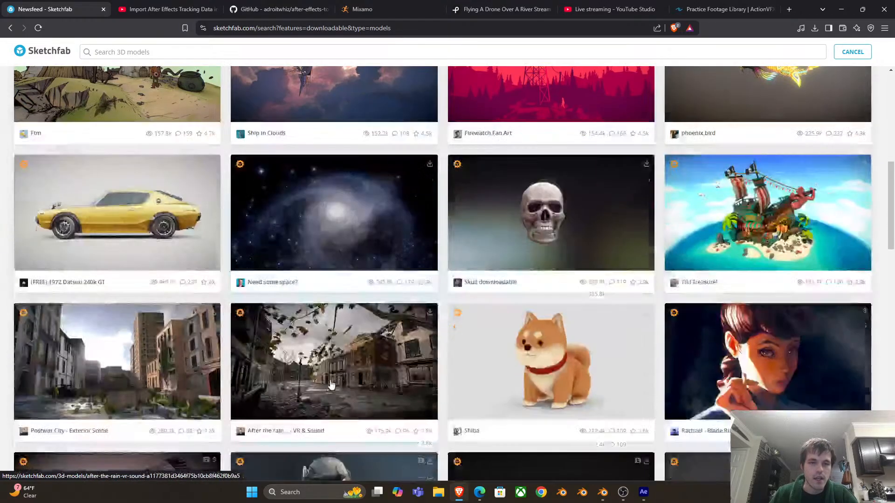
pyautogui.scroll(4, 350, 372)
pyautogui.scroll(-12, 352, 375)
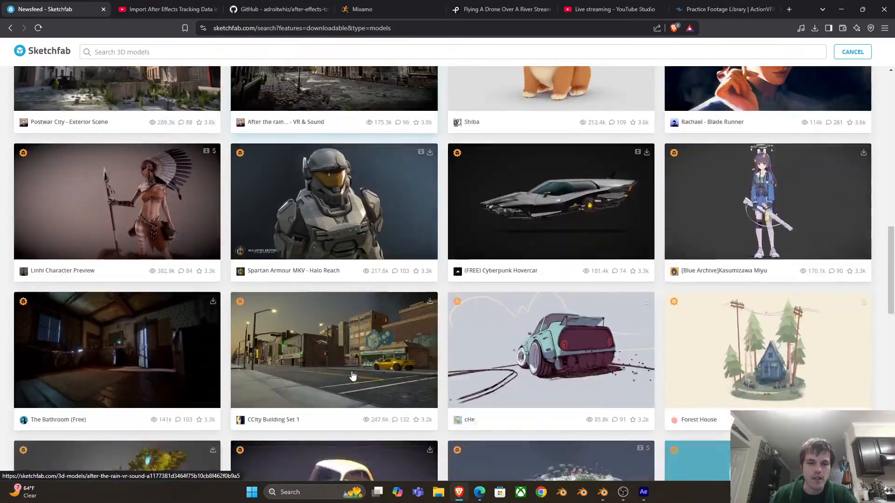
pyautogui.scroll(-12, 352, 375)
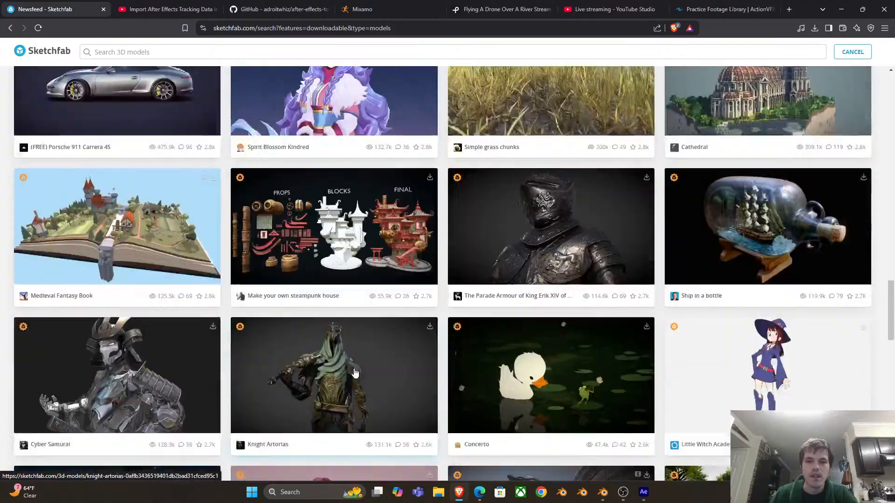
pyautogui.scroll(3, 353, 375)
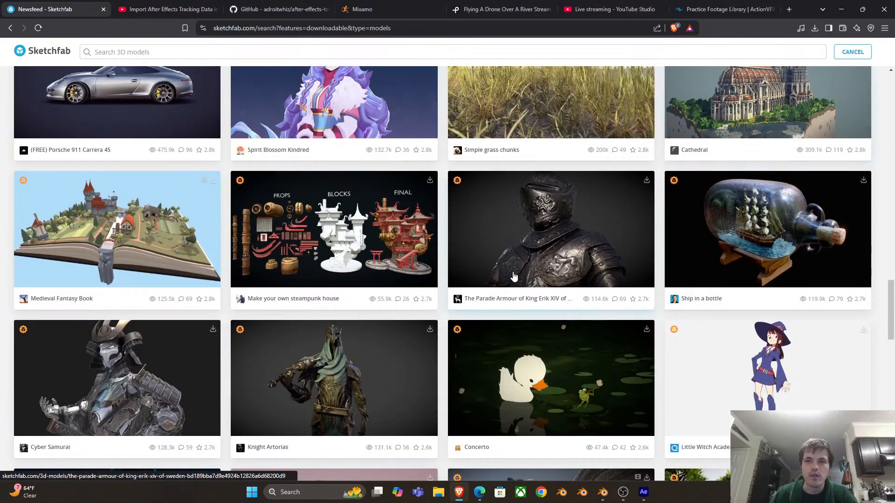
pyautogui.scroll(2, 570, 256)
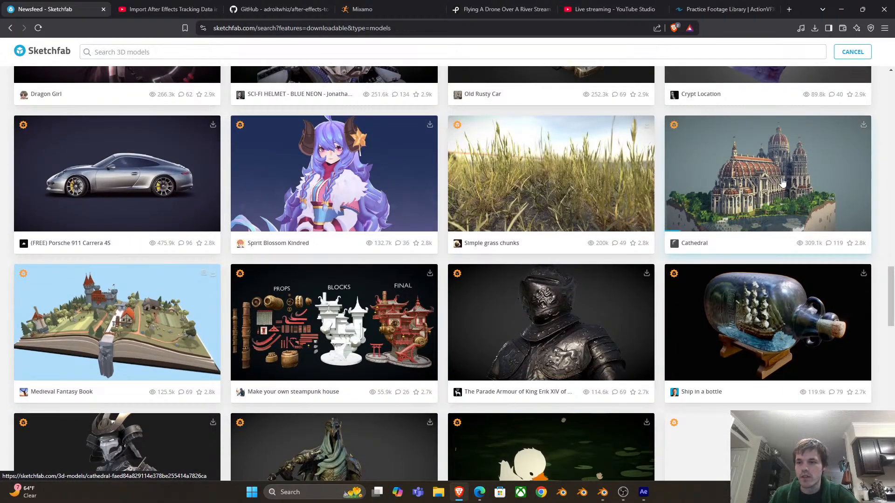
# Inspect the Cathedral model's 3D preview and details from several viewpoints, and return to the downloadable models
pyautogui.click(732, 191)
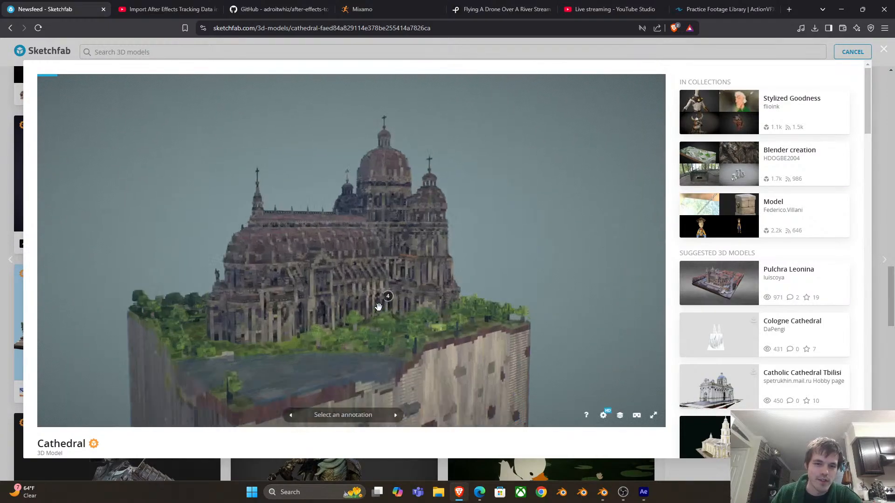
pyautogui.scroll(10, 379, 317)
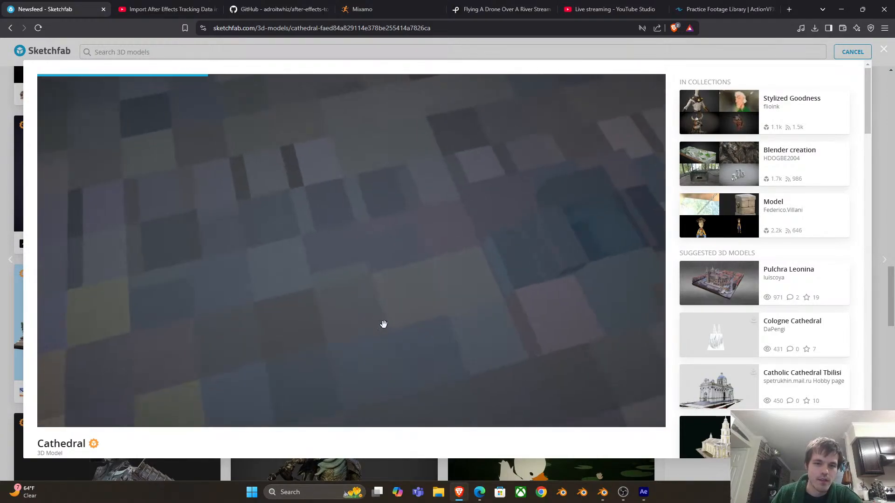
pyautogui.scroll(-15, 382, 321)
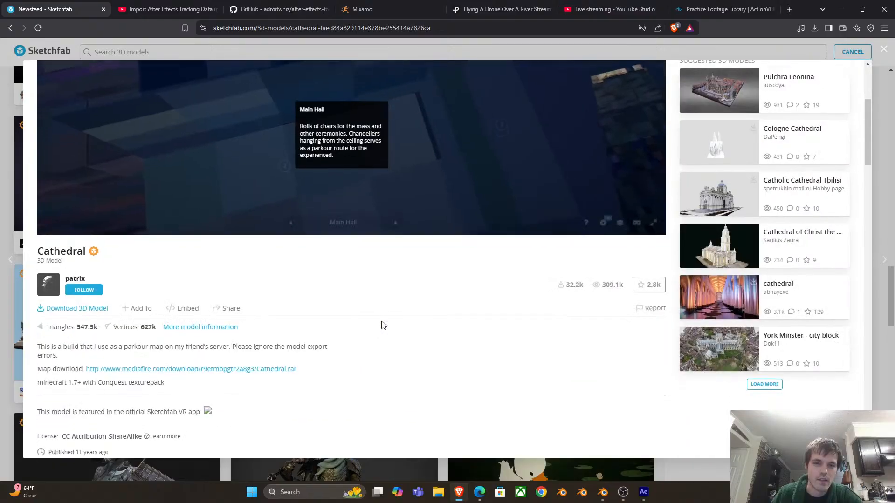
pyautogui.scroll(7, 375, 282)
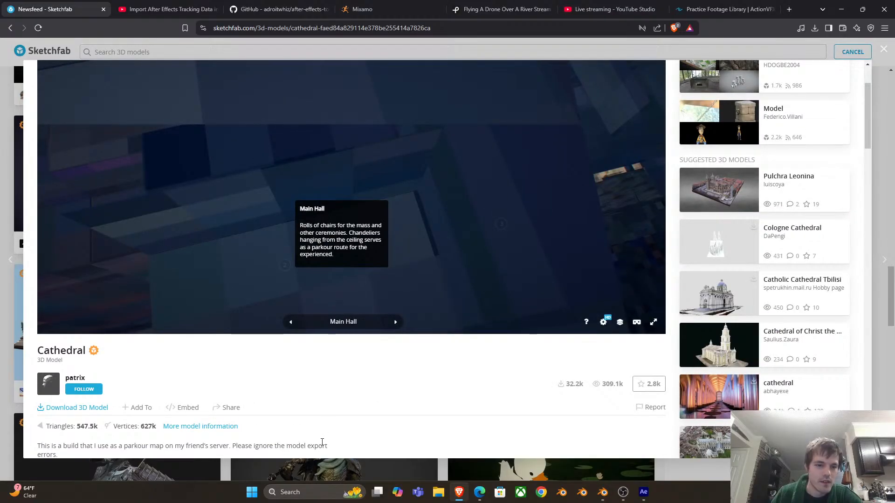
pyautogui.scroll(-1, 333, 424)
pyautogui.scroll(3, 329, 231)
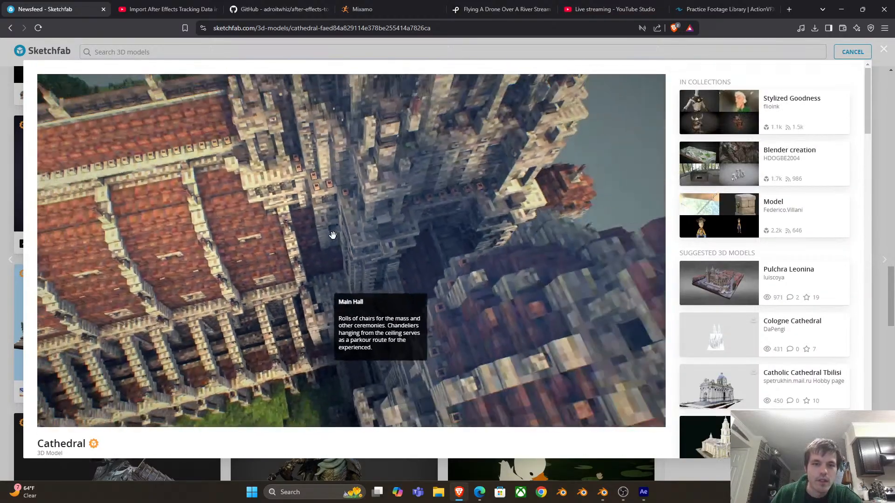
pyautogui.moveTo(333, 234); pyautogui.dragTo(356, 274)
pyautogui.moveTo(378, 245)
pyautogui.mouseDown()
pyautogui.moveTo(351, 219)
pyautogui.moveTo(547, 289)
pyautogui.moveTo(545, 332)
pyautogui.moveTo(536, 261)
pyautogui.moveTo(465, 201)
pyautogui.moveTo(519, 191)
pyautogui.moveTo(261, 93)
pyautogui.mouseUp()
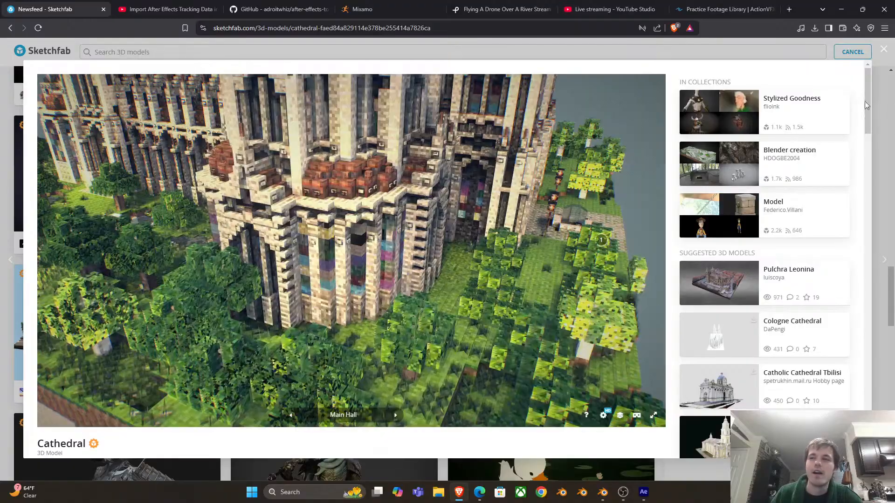
pyautogui.click(883, 52)
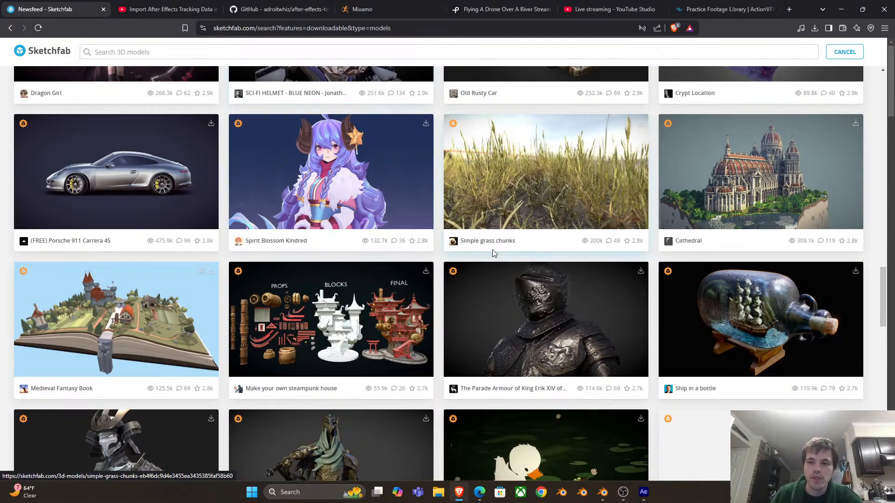
pyautogui.scroll(-2, 492, 250)
pyautogui.scroll(3, 492, 250)
# Switch to Mixamo, browse the character library, and load the Eve character into the preview
pyautogui.click(376, 10)
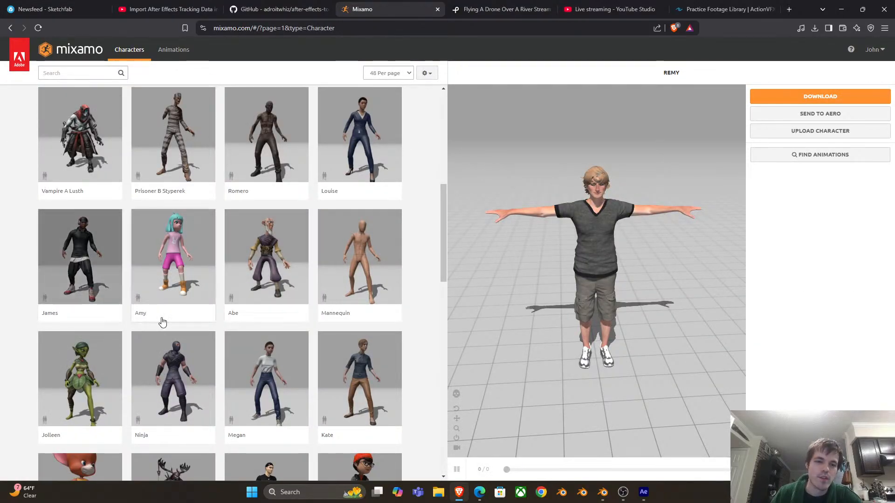
pyautogui.scroll(-5, 268, 285)
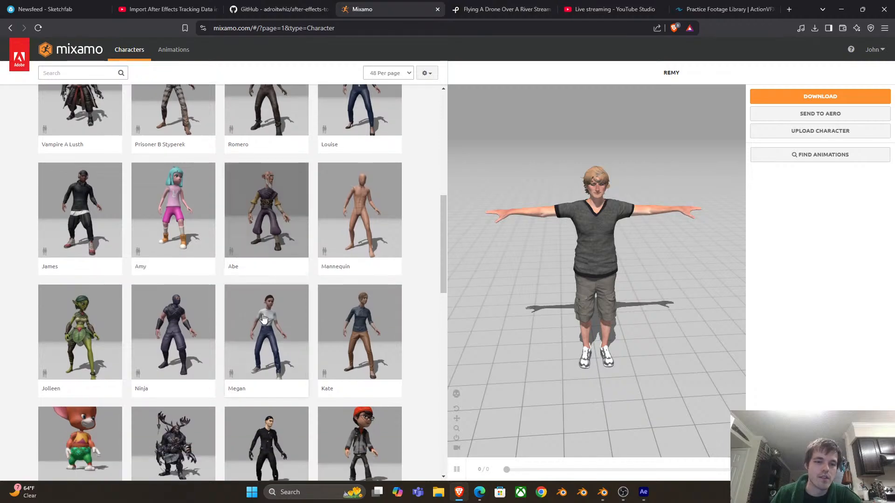
pyautogui.scroll(-2, 271, 324)
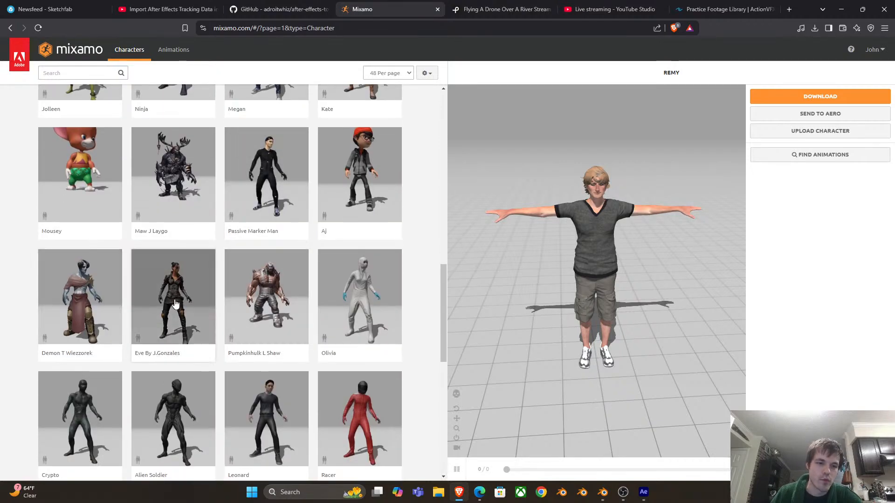
pyautogui.click(249, 301)
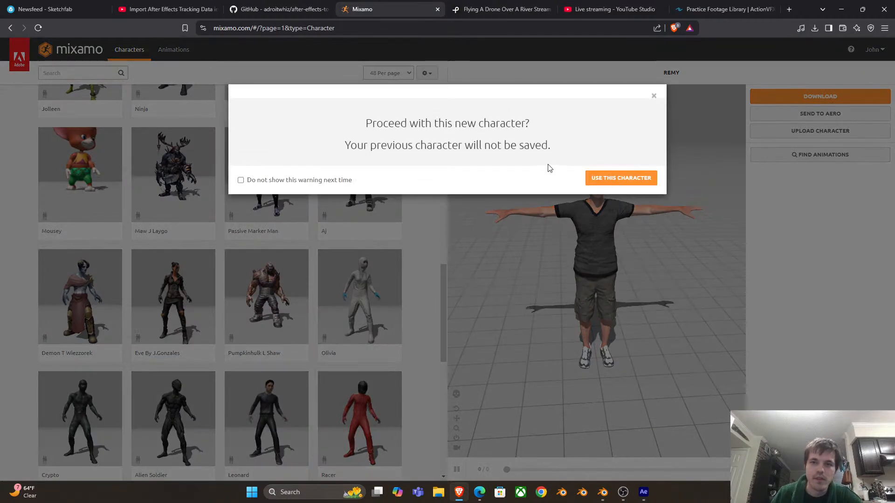
pyautogui.click(610, 178)
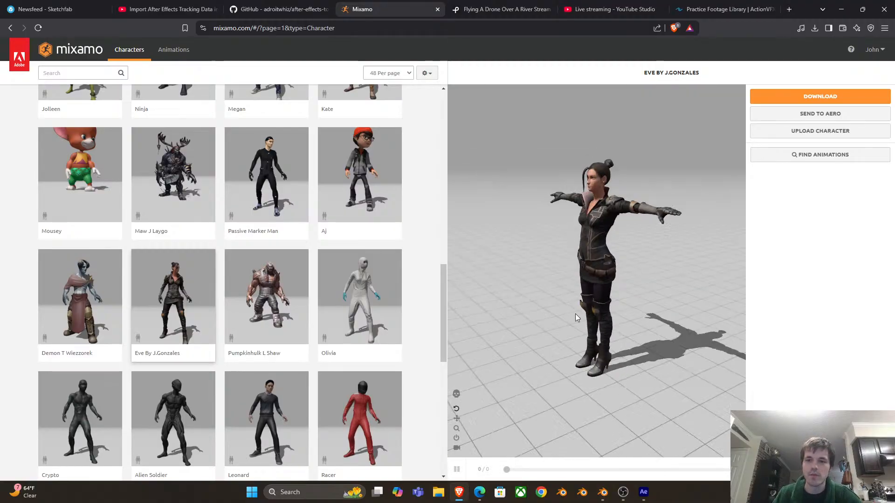
# Replace the previewed character with Erika Archer and examine it in the 3D view
pyautogui.scroll(15, 169, 246)
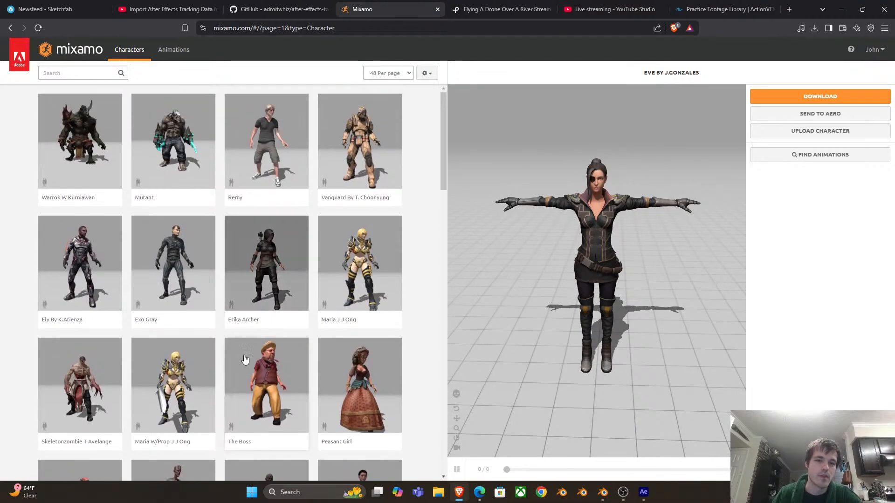
pyautogui.click(264, 258)
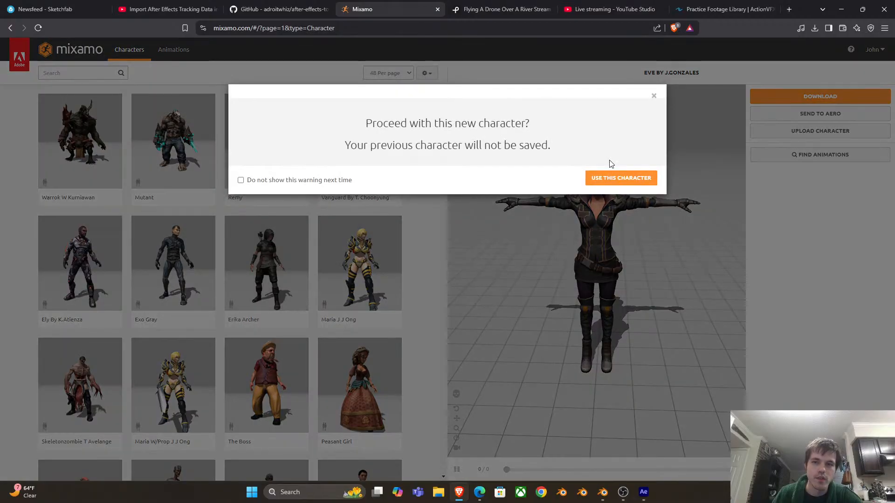
pyautogui.click(621, 178)
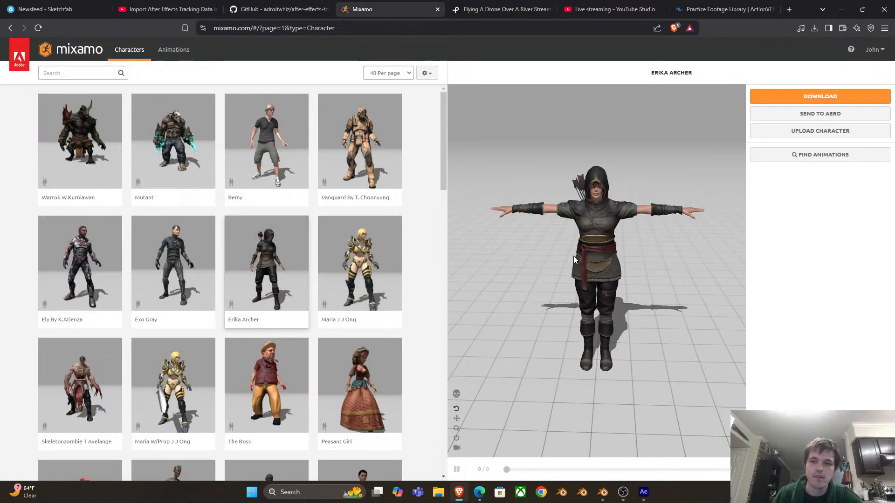
pyautogui.moveTo(644, 249)
pyautogui.mouseDown()
pyautogui.moveTo(529, 268)
pyautogui.moveTo(653, 264)
pyautogui.moveTo(641, 261)
pyautogui.mouseUp()
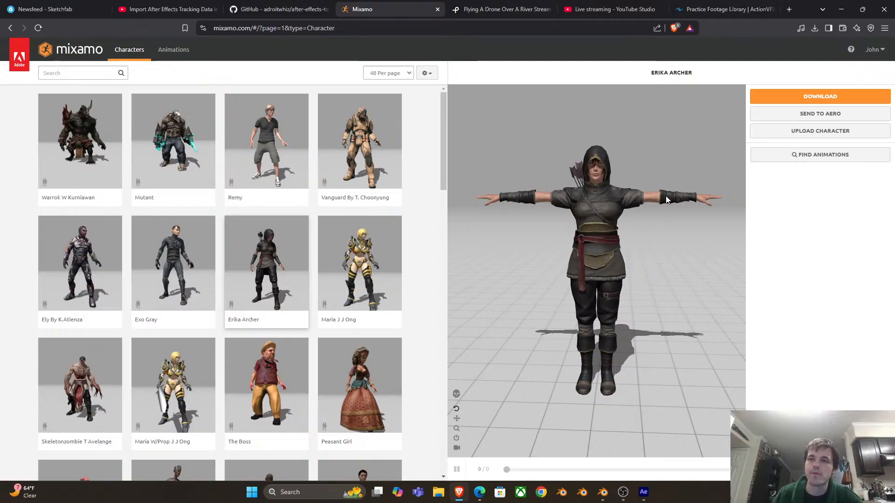
# Search the web for "aang last airbender" in a new browser tab
pyautogui.scroll(2, 633, 247)
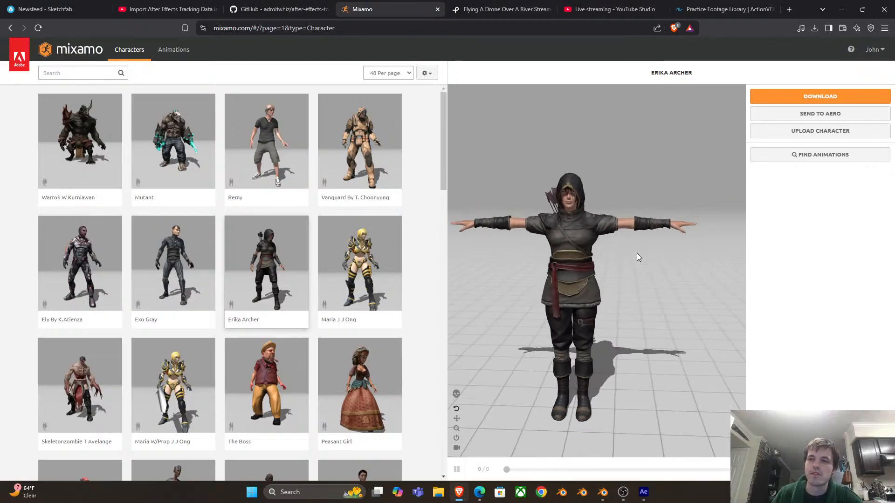
pyautogui.click(789, 10)
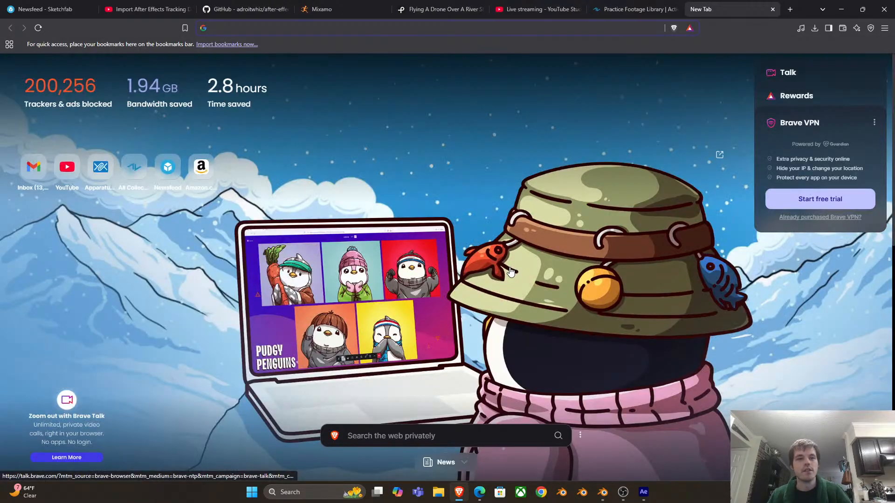
pyautogui.write('ang')
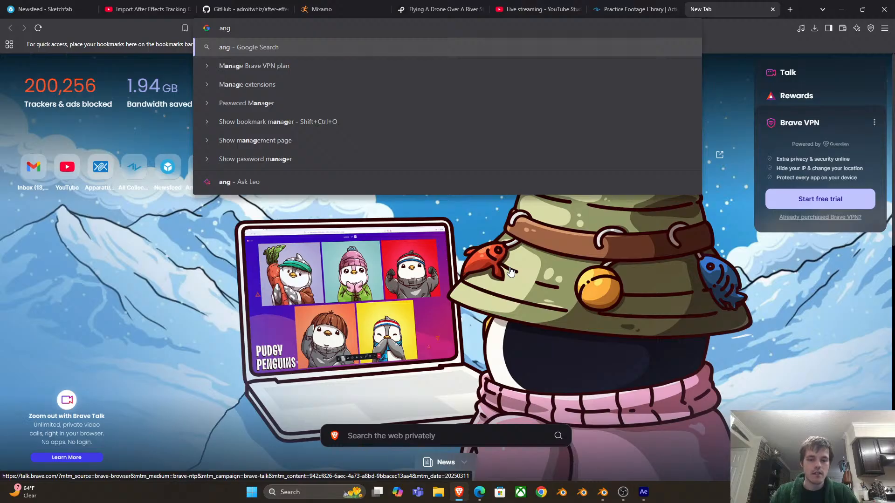
pyautogui.press('Return')
pyautogui.click(238, 56)
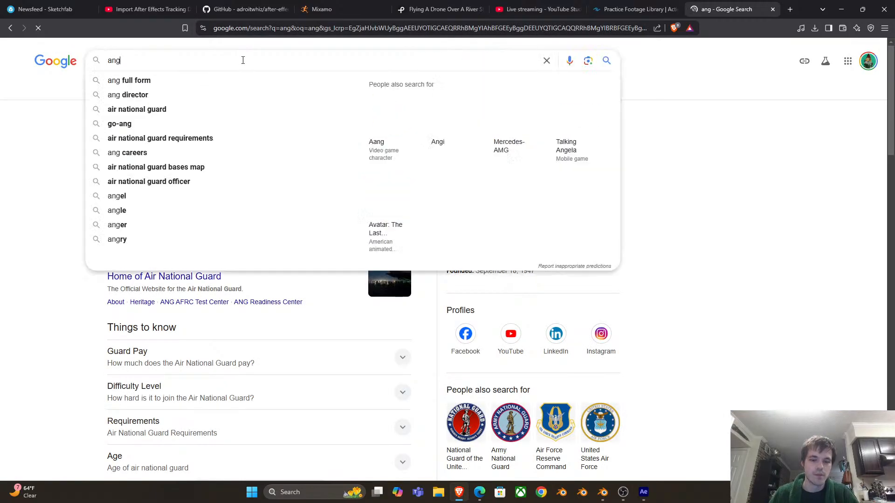
pyautogui.write('last airbender')
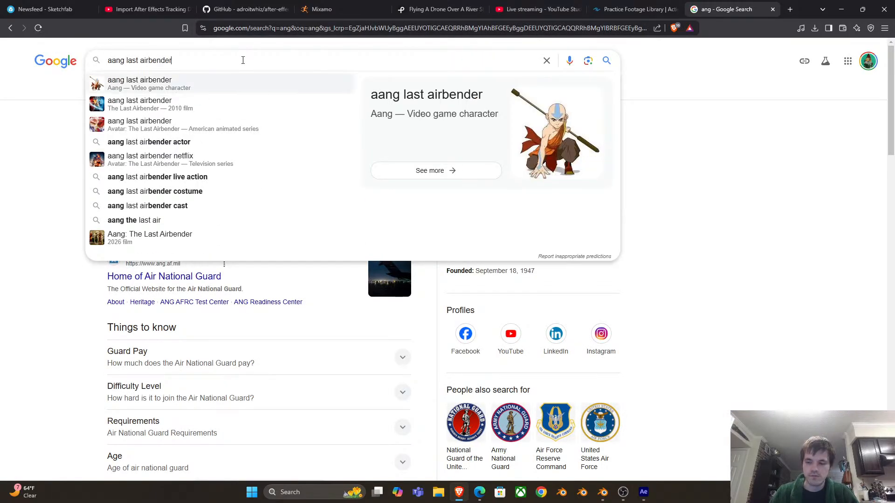
pyautogui.press('Down')
pyautogui.press('Return')
# Show the image results for the Aang search and look through them for character references
pyautogui.click(130, 89)
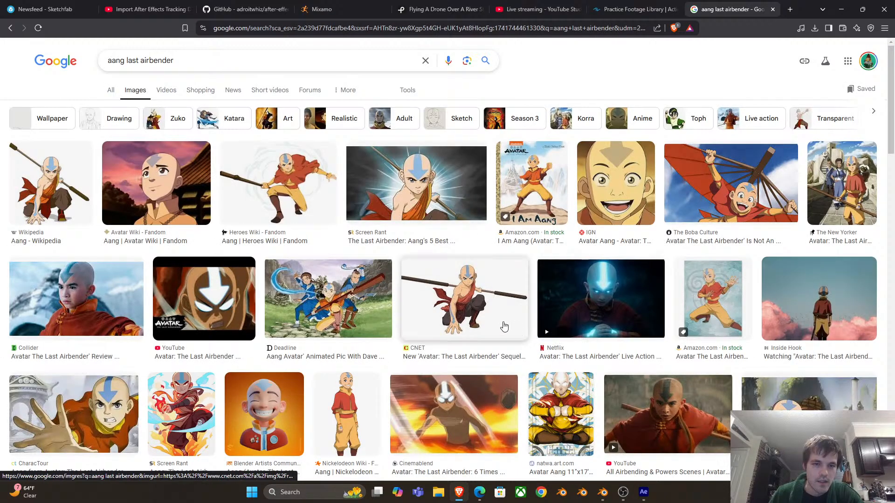
pyautogui.scroll(-1, 336, 252)
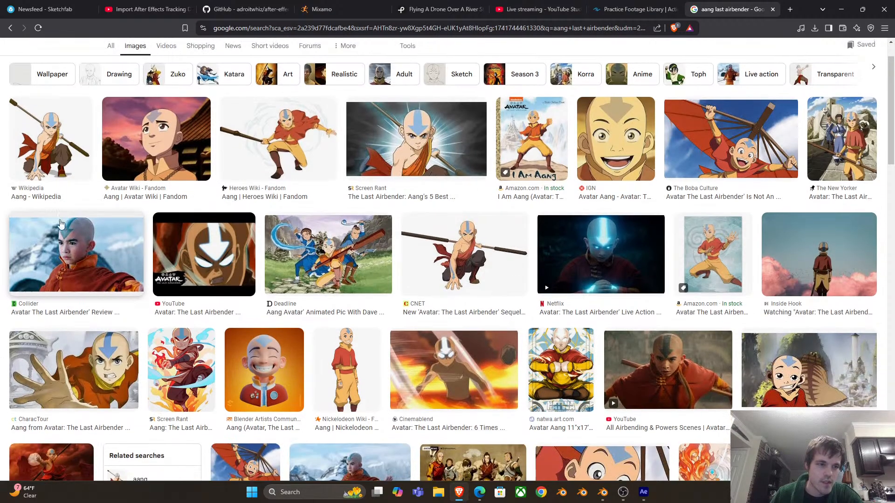
pyautogui.scroll(1, 63, 225)
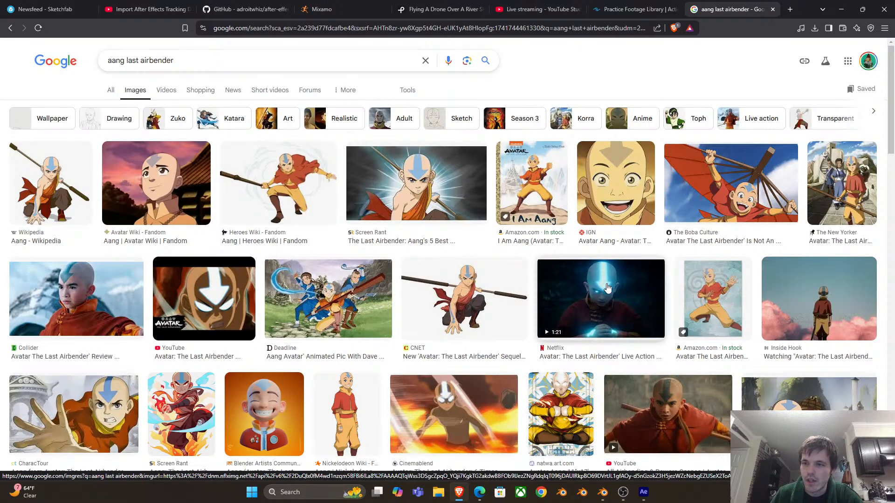
pyautogui.scroll(-2, 596, 298)
pyautogui.scroll(2, 582, 294)
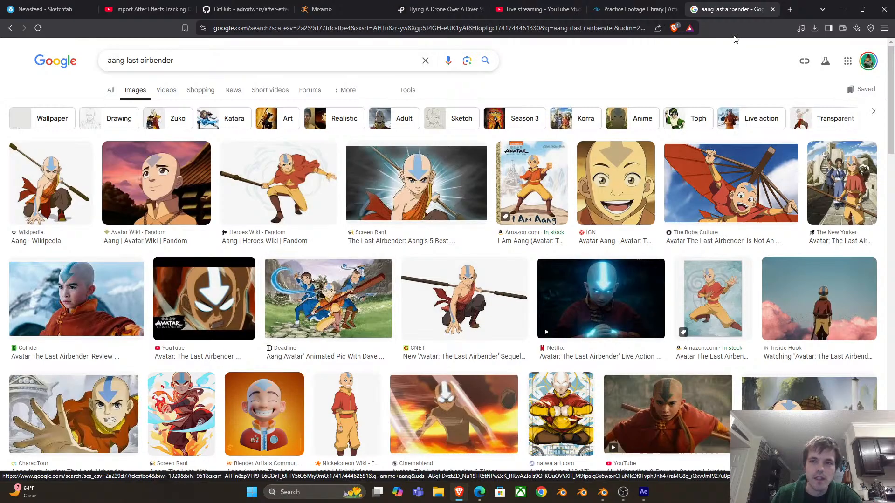
# Return to Mixamo, examine Erika Archer up close and from several viewpoints, and browse further through the character library
pyautogui.click(334, 9)
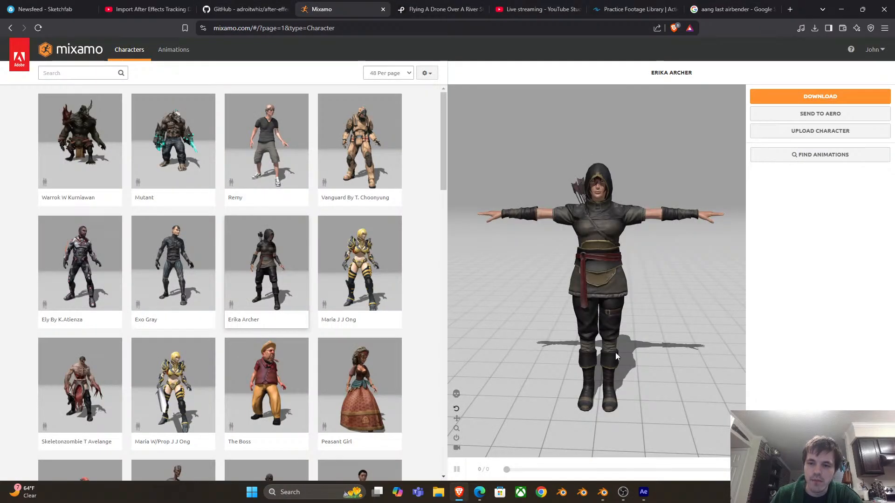
pyautogui.scroll(6, 588, 285)
pyautogui.moveTo(567, 217); pyautogui.dragTo(578, 177)
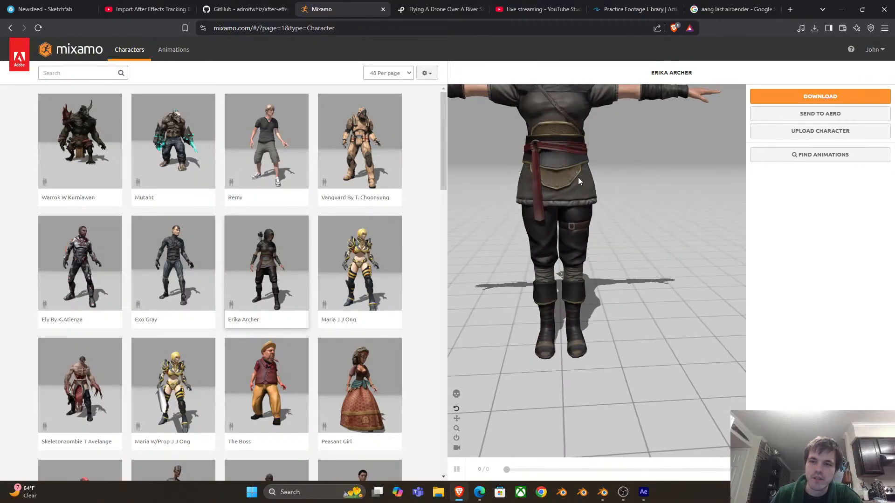
pyautogui.scroll(-5, 578, 177)
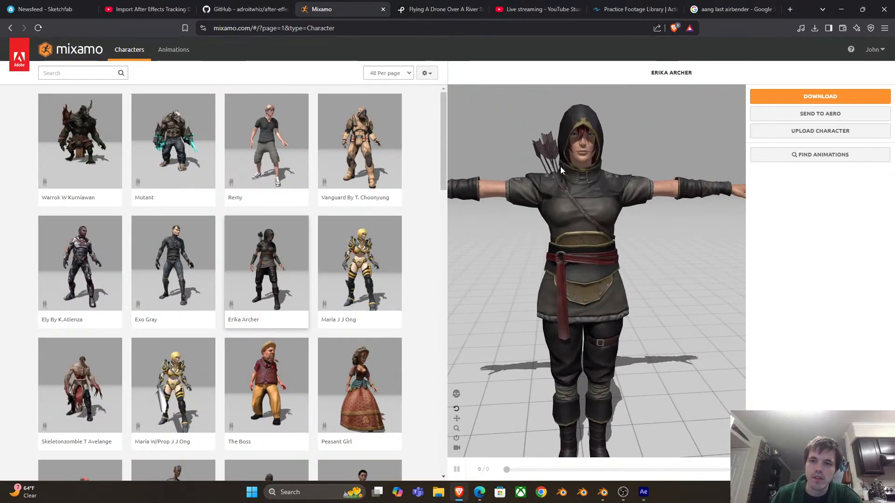
pyautogui.moveTo(689, 224); pyautogui.dragTo(593, 239)
pyautogui.scroll(-4, 594, 240)
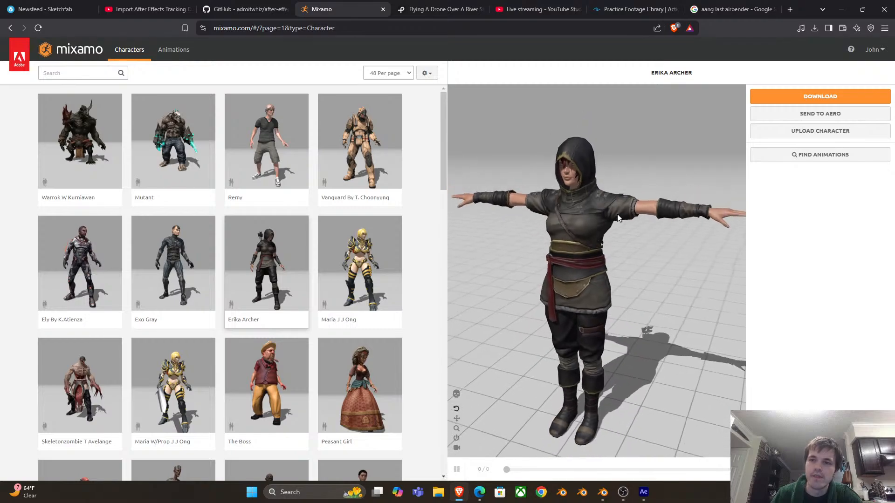
pyautogui.moveTo(630, 295); pyautogui.dragTo(602, 284)
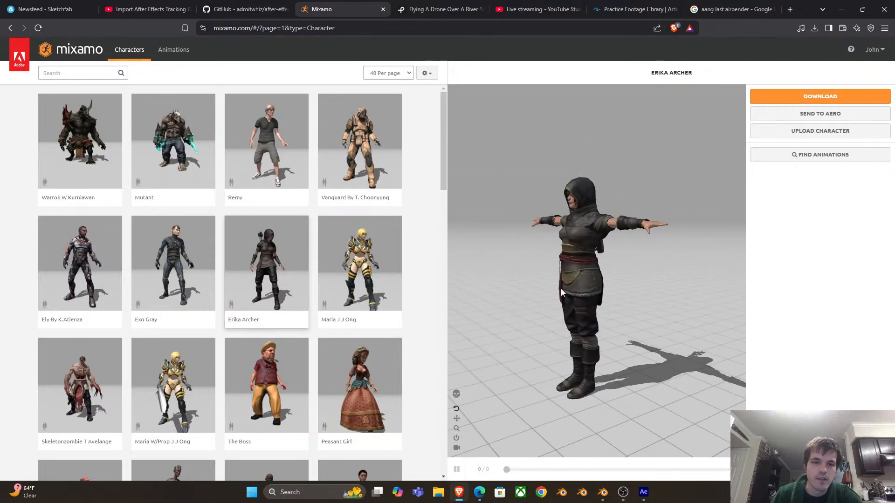
pyautogui.scroll(-1, 412, 302)
pyautogui.scroll(-12, 412, 301)
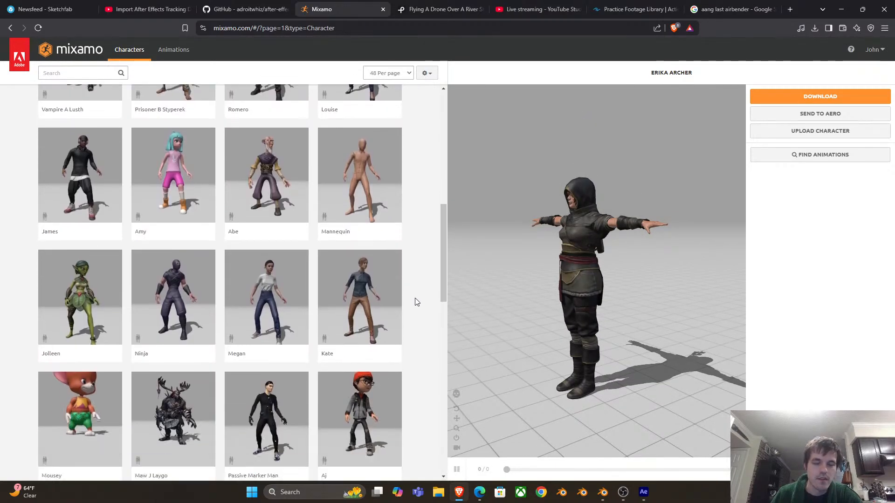
pyautogui.scroll(-4, 420, 302)
pyautogui.moveTo(626, 258); pyautogui.dragTo(634, 256)
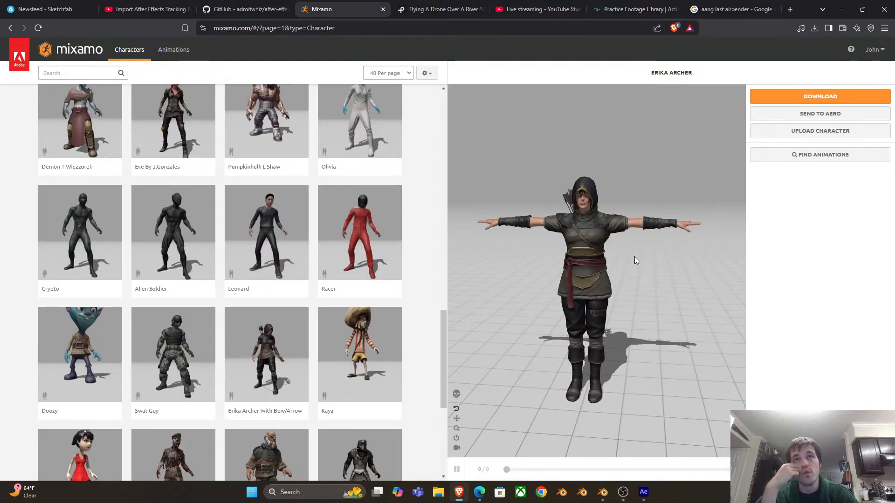
# Switch to After Effects to check the 3D Camera Tracker analysis, and return to Mixamo in the browser
pyautogui.click(643, 492)
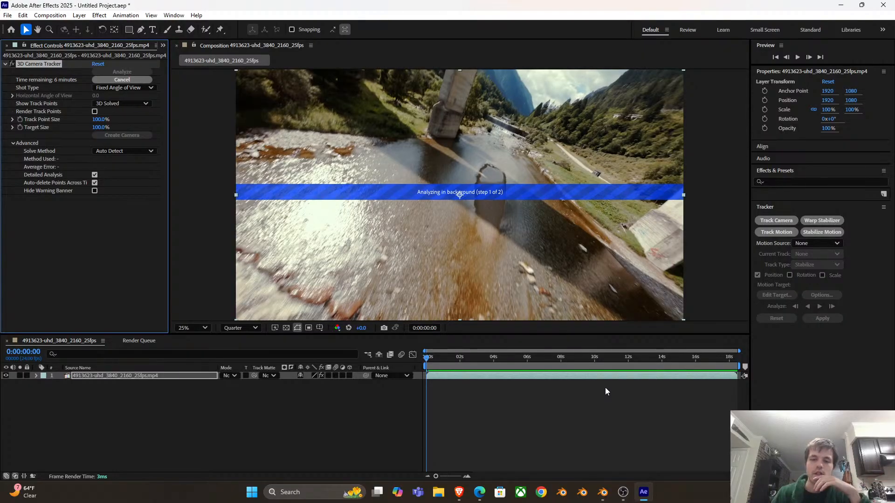
pyautogui.click(459, 492)
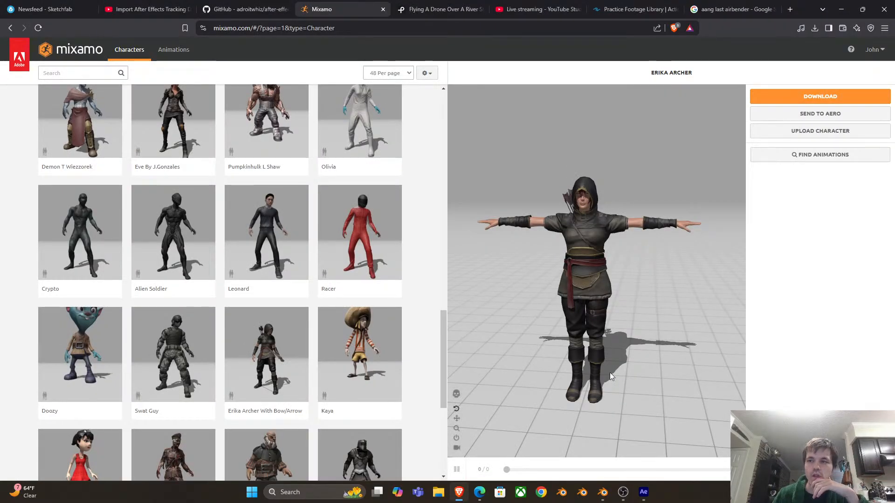
# Start downloading the Erika Archer character as FBX Binary (.fbx) in T-pose
pyautogui.click(822, 101)
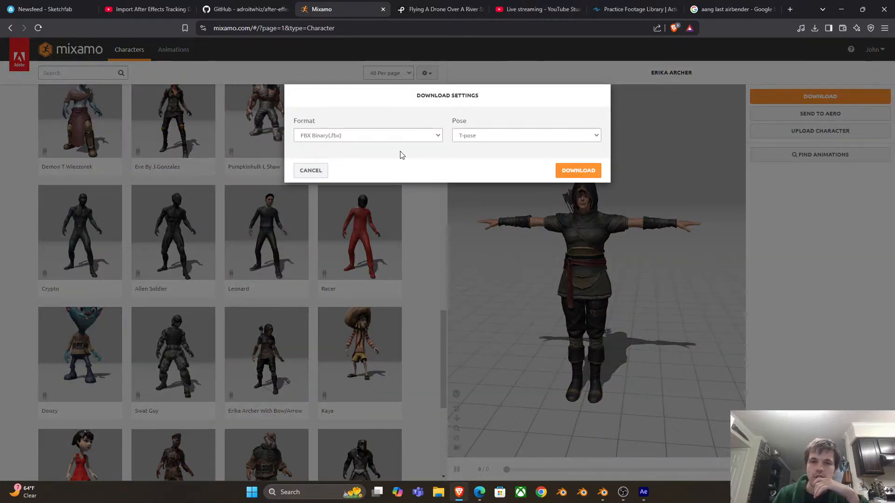
pyautogui.click(433, 136)
pyautogui.click(436, 136)
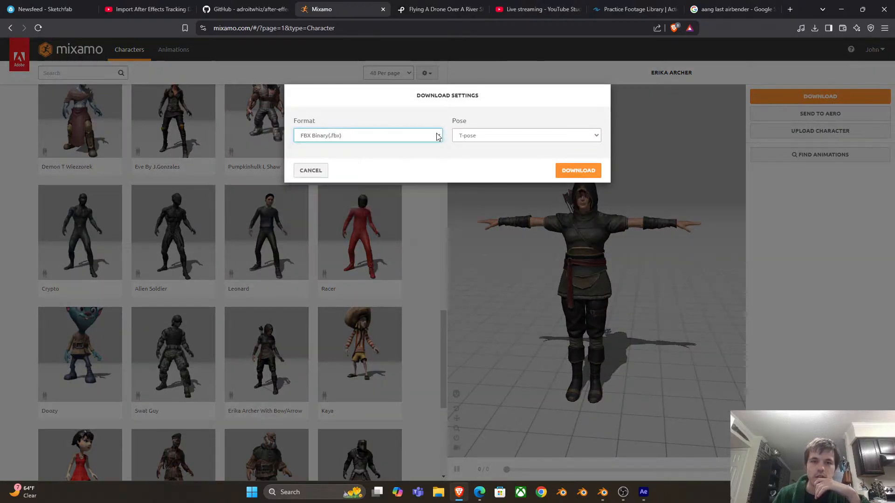
pyautogui.click(580, 171)
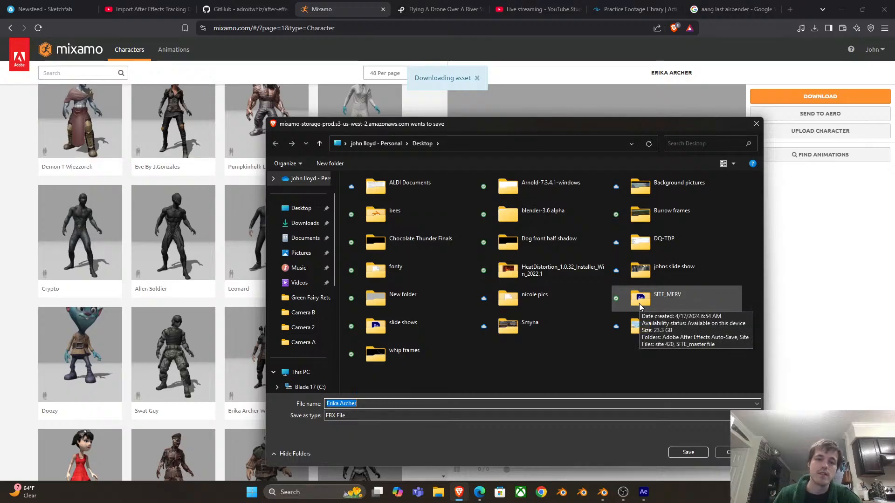
# Enlarge the save dialog, widen its folder list, and look through the drives and folders for a save location
pyautogui.moveTo(266, 243); pyautogui.dragTo(226, 241)
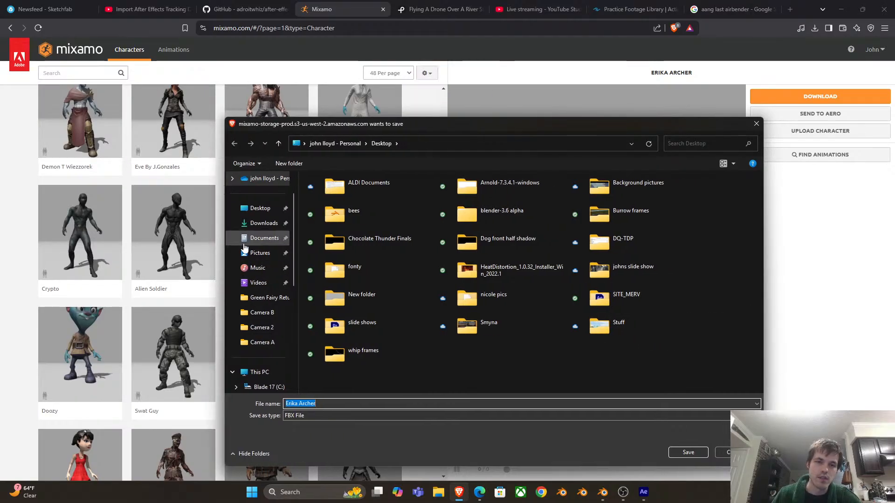
pyautogui.moveTo(293, 280); pyautogui.dragTo(357, 280)
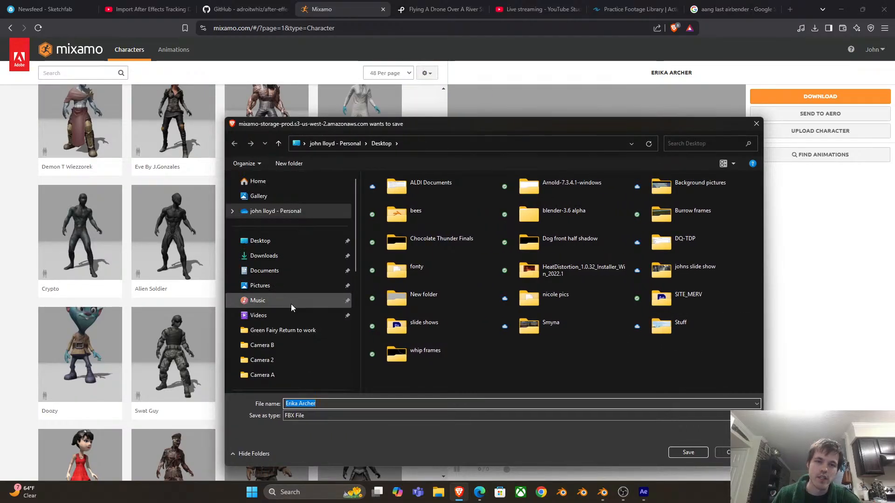
pyautogui.scroll(-3, 291, 304)
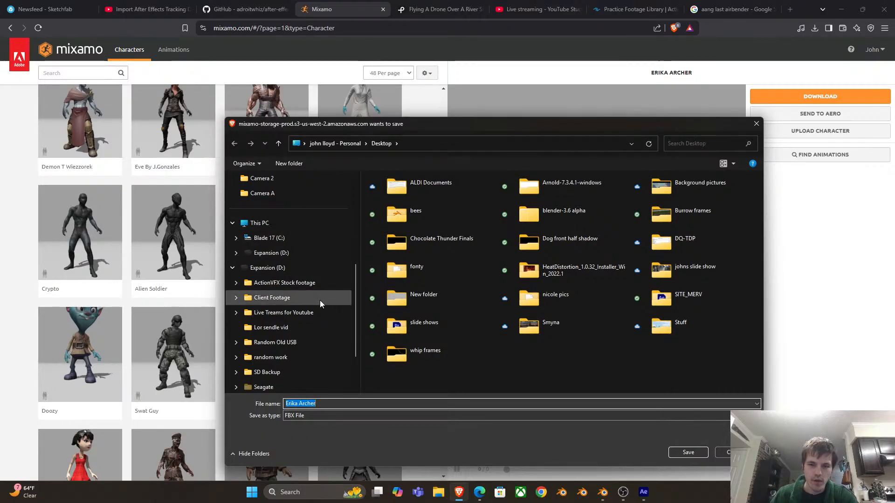
pyautogui.scroll(4, 293, 262)
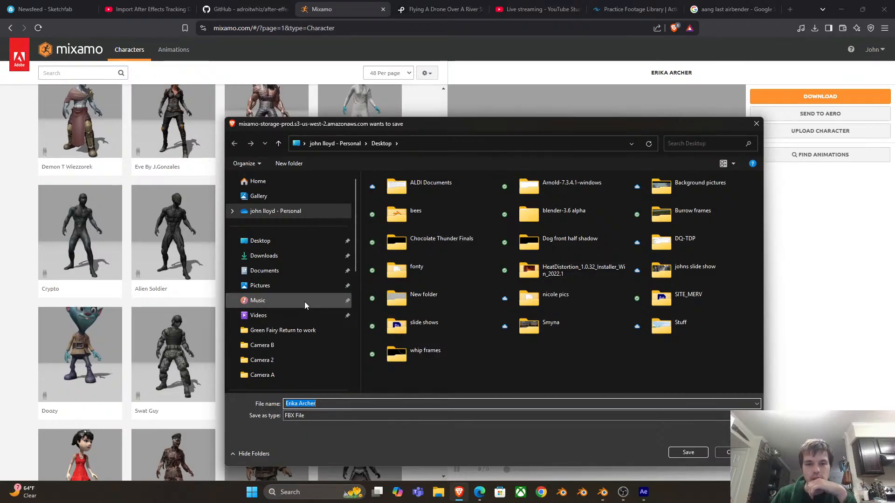
pyautogui.scroll(-3, 311, 301)
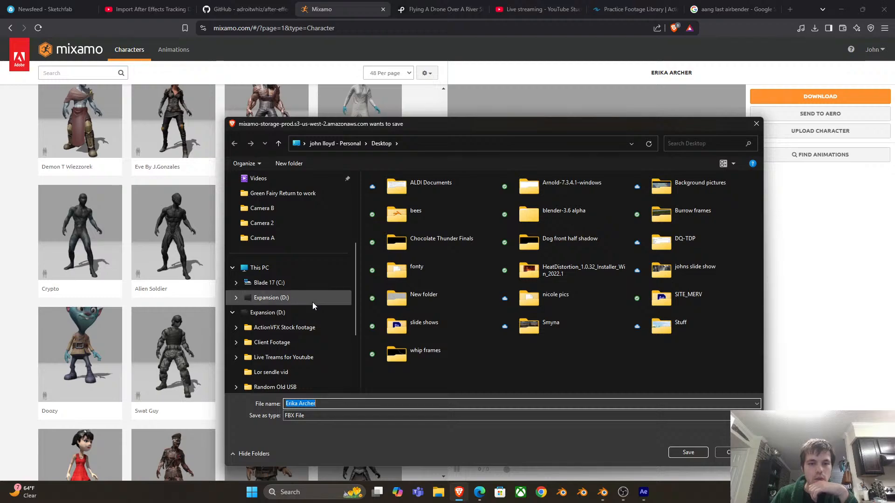
pyautogui.scroll(3, 312, 303)
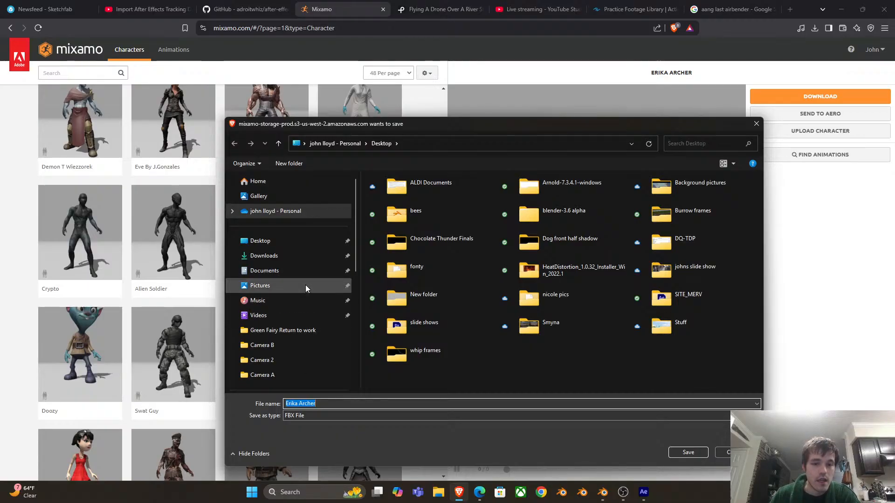
pyautogui.scroll(-2, 306, 285)
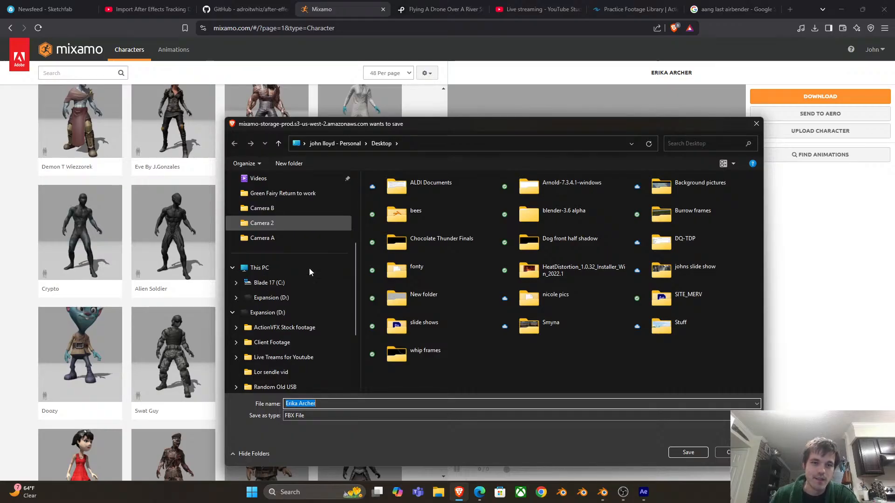
pyautogui.scroll(1, 309, 267)
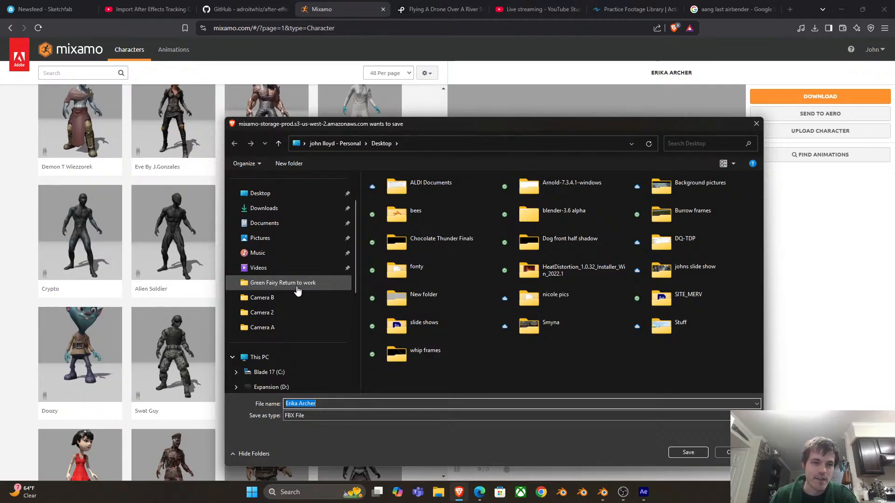
pyautogui.scroll(-4, 306, 312)
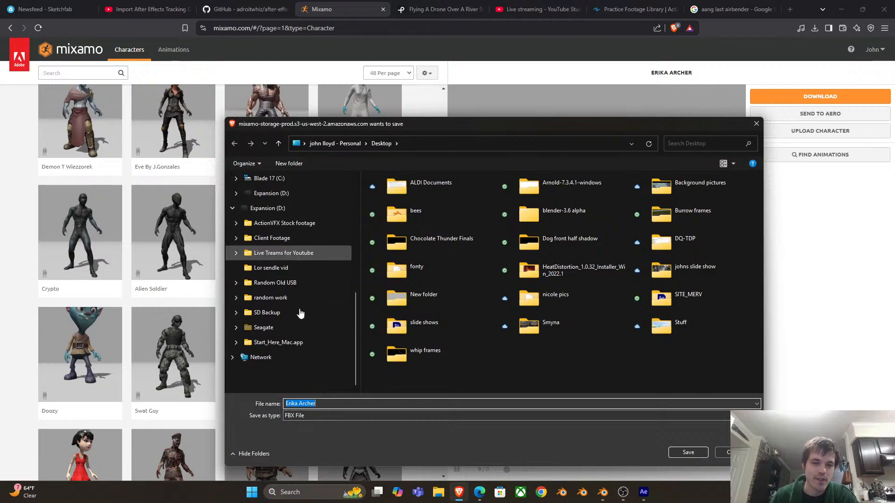
# Open the Live Treams for Youtube folder on Expansion (D:) as the save location, checking its Stream Recordings subfolder
pyautogui.click(279, 238)
pyautogui.click(285, 223)
pyautogui.click(289, 254)
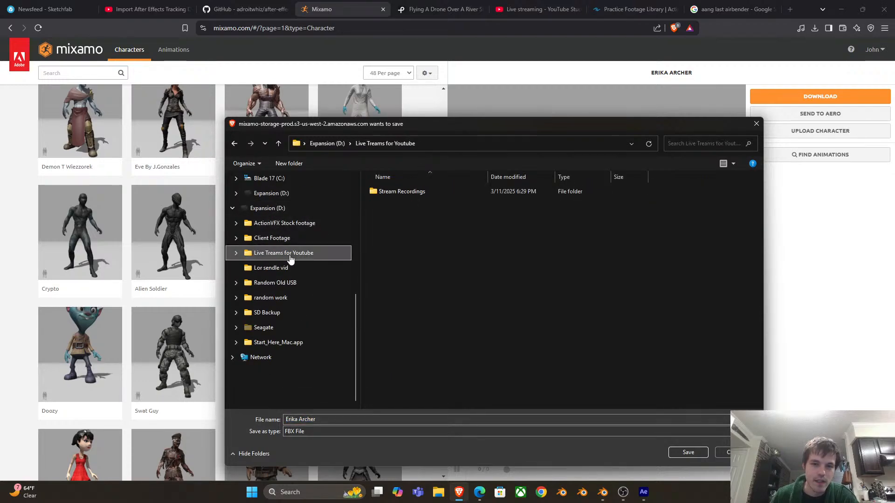
pyautogui.doubleClick(426, 194)
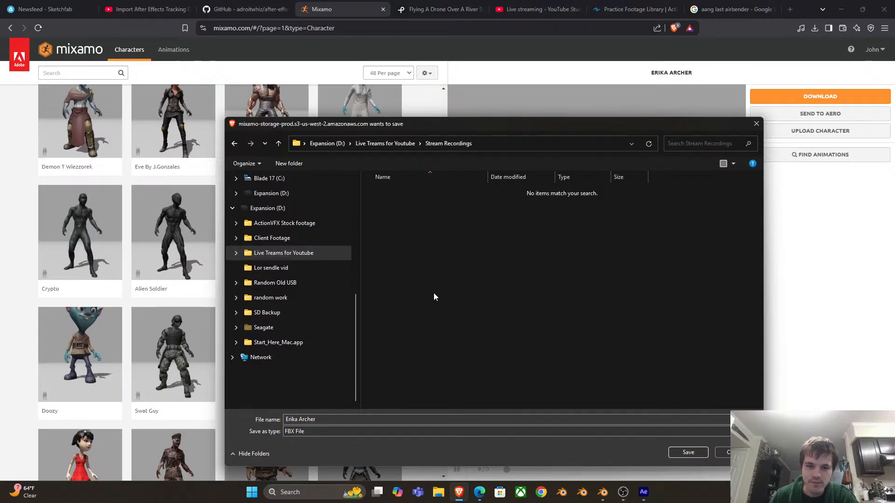
pyautogui.click(234, 144)
# Create a folder named Meshes in Live Treams for Youtube and open it as the save location
pyautogui.click(298, 166)
pyautogui.write('Mes')
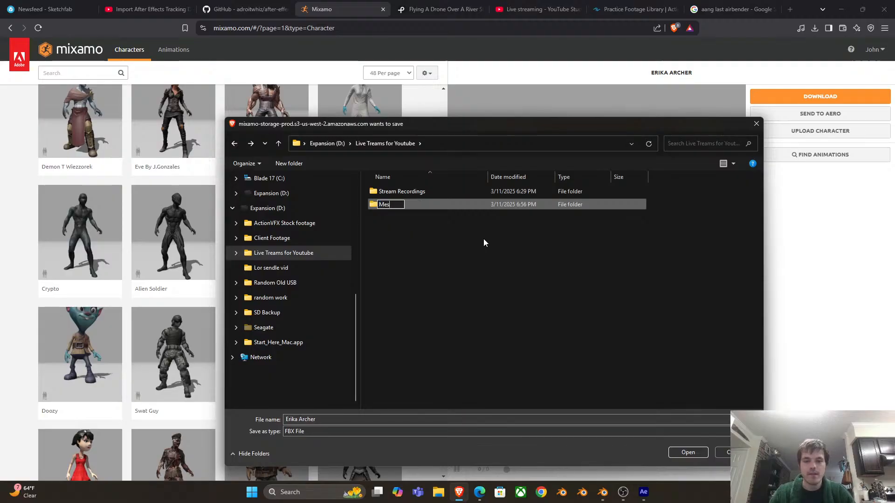
pyautogui.write('hes')
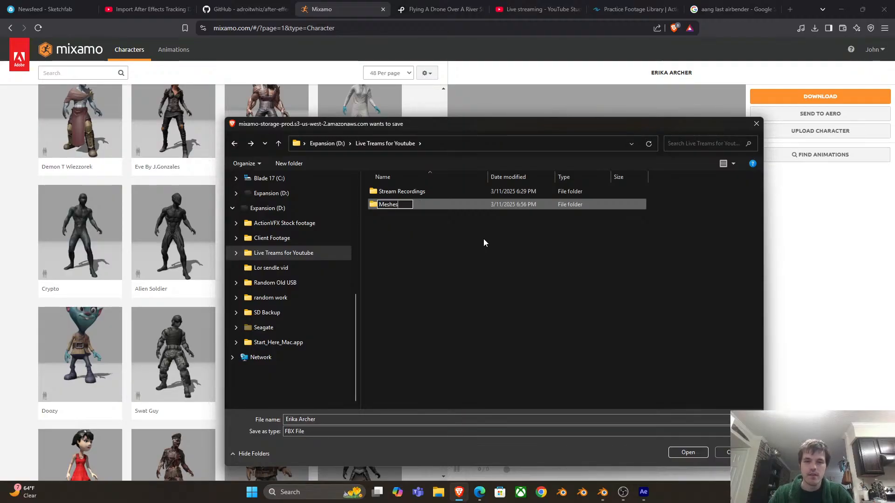
pyautogui.press('Return')
pyautogui.doubleClick(411, 204)
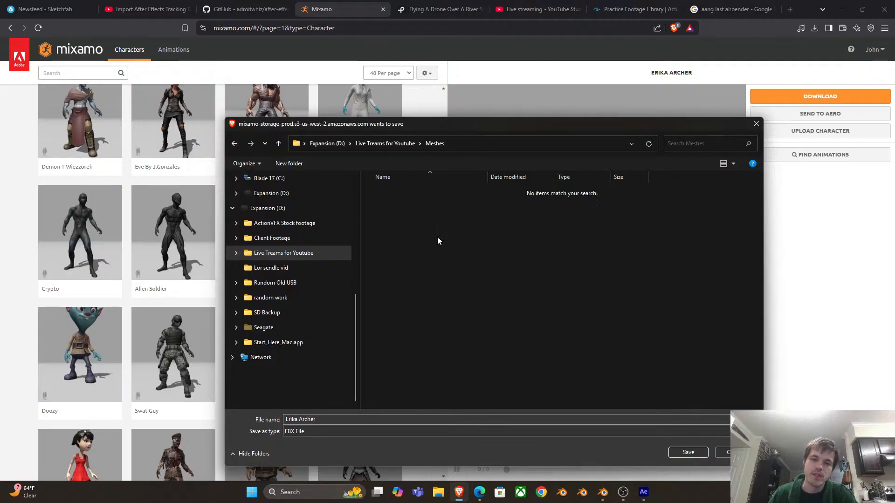
# Save the Erika Archer FBX file in the Meshes folder, switch to Blender and delete all default scene objects
pyautogui.click(688, 452)
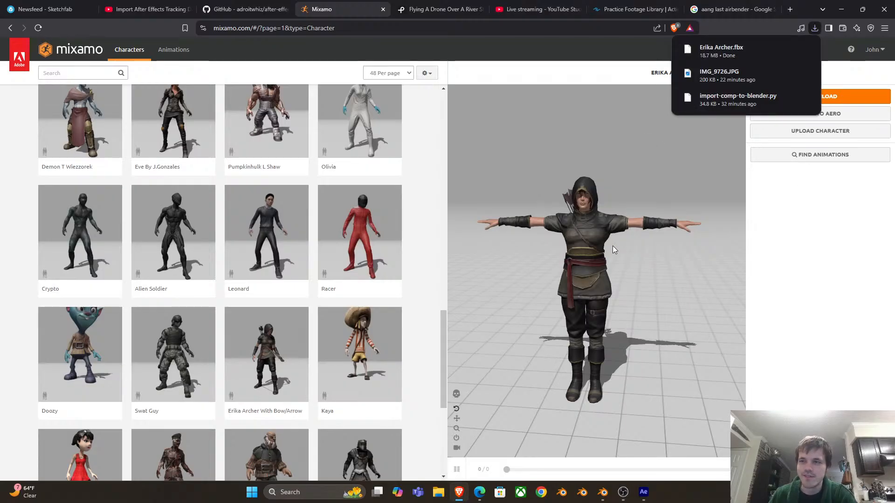
pyautogui.click(602, 492)
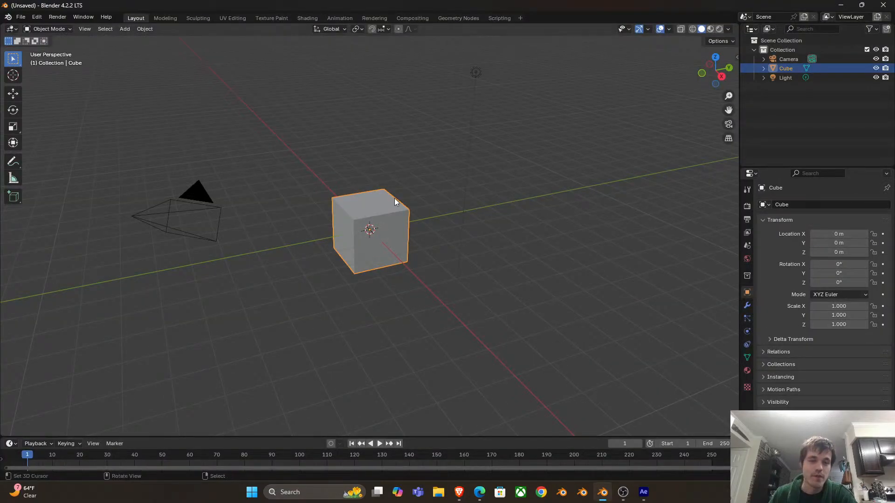
pyautogui.press('a')
pyautogui.press('x')
pyautogui.click(398, 186)
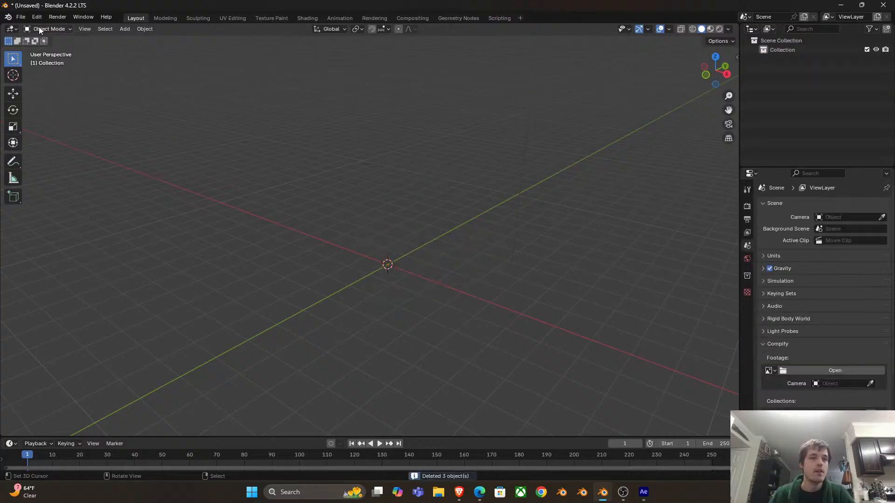
# Import the Erika Archer FBX file from the Meshes folder in D:\Live Treams for Youtube with the default import settings
pyautogui.click(20, 17)
pyautogui.moveTo(52, 152)
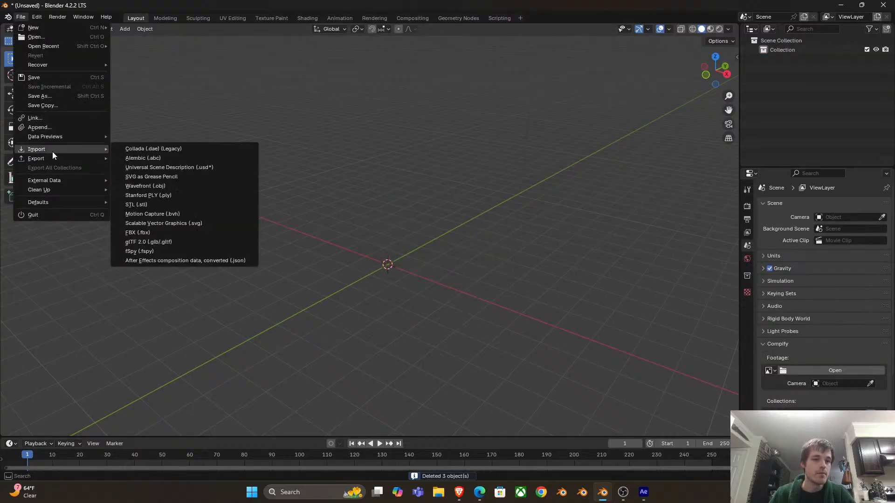
pyautogui.click(169, 233)
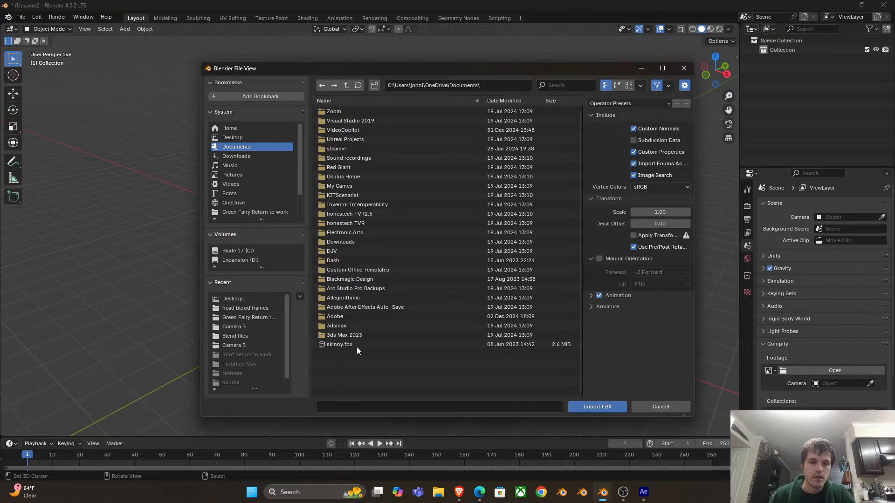
pyautogui.click(246, 259)
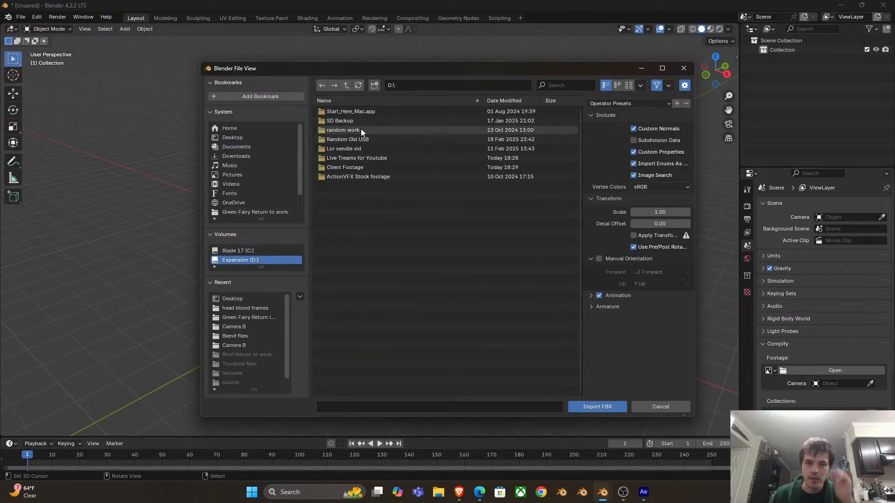
pyautogui.click(370, 158)
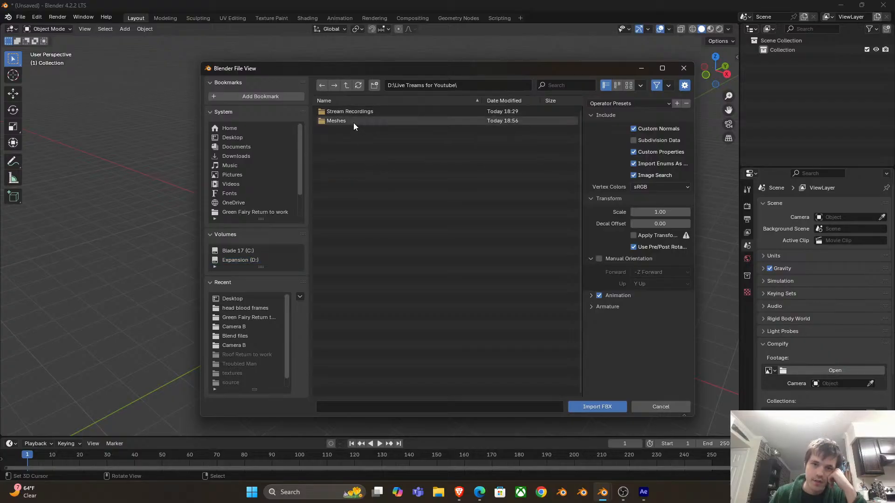
pyautogui.click(353, 122)
pyautogui.click(350, 112)
pyautogui.click(597, 406)
# Preview the imported archer's textures in Material Preview shading
pyautogui.scroll(5, 404, 258)
pyautogui.press('z')
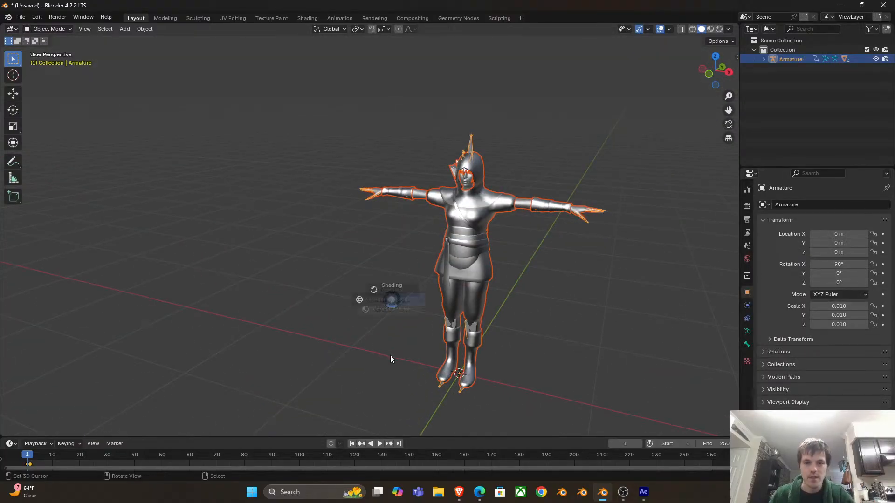
pyautogui.click(536, 310)
pyautogui.scroll(5, 421, 236)
pyautogui.scroll(-5, 389, 194)
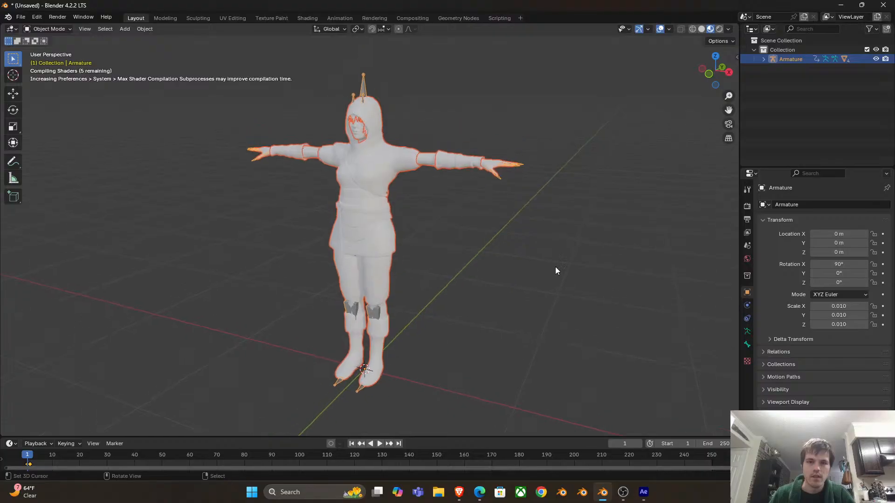
pyautogui.moveTo(397, 226); pyautogui.dragTo(456, 214)
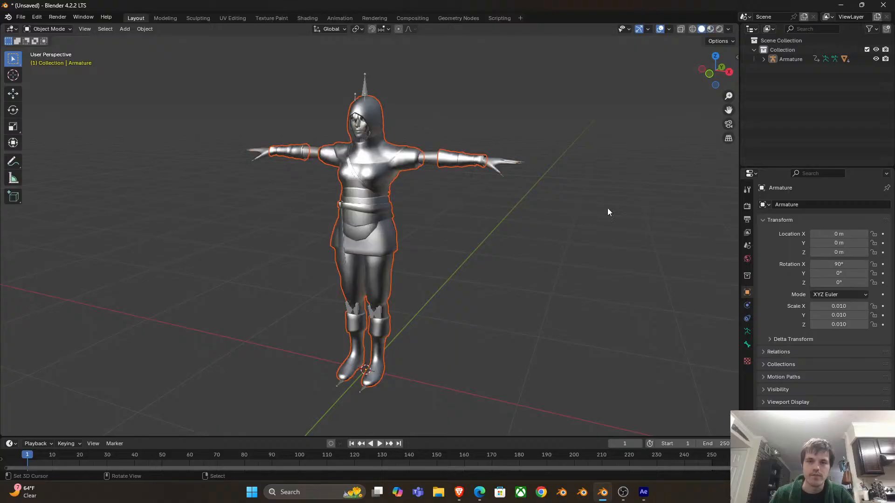
# Check the camera tracker's progress in After Effects, return to Blender and display the archer in Material Preview shading
pyautogui.click(644, 492)
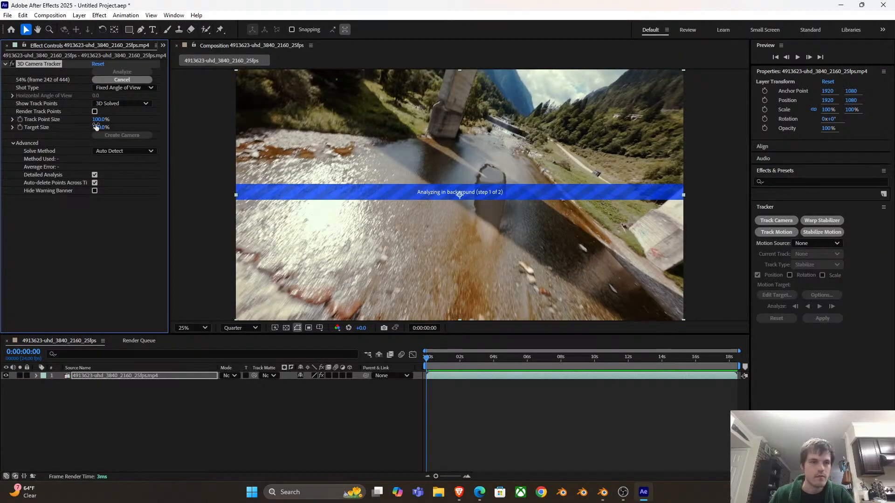
pyautogui.click(603, 492)
pyautogui.moveTo(434, 225); pyautogui.dragTo(448, 189)
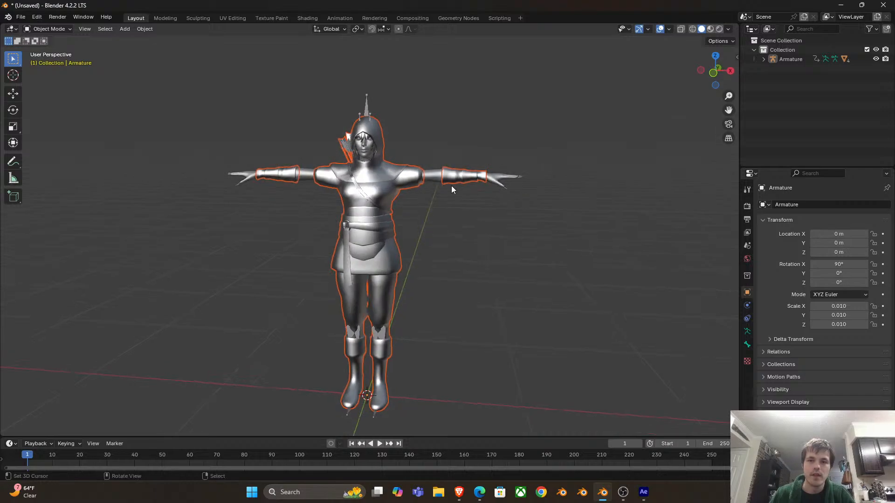
pyautogui.click(448, 189)
pyautogui.press('z')
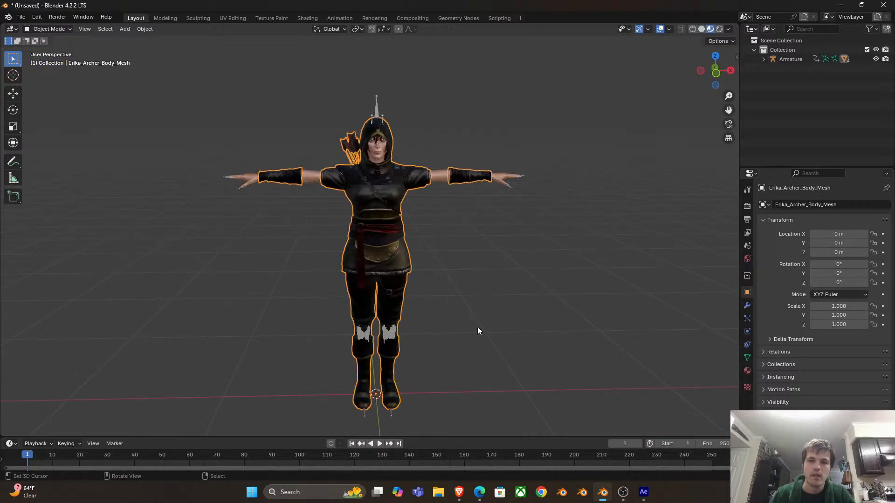
pyautogui.scroll(5, 441, 225)
pyautogui.moveTo(437, 191); pyautogui.dragTo(452, 167)
pyautogui.click(410, 179)
pyautogui.press('g')
pyautogui.rightClick(420, 151)
# Delete the linked geometry of both forearm wraps from the archer's body mesh in Edit Mode
pyautogui.click(445, 175)
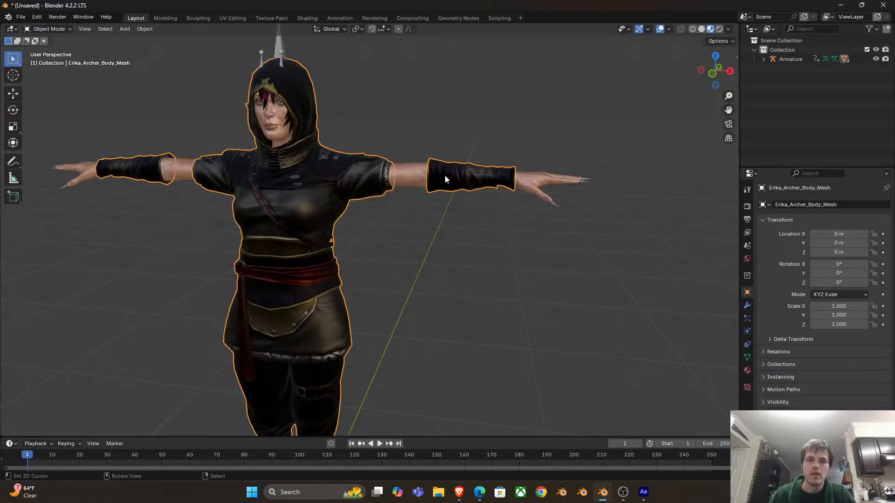
pyautogui.scroll(5, 539, 182)
pyautogui.press('Tab')
pyautogui.click(409, 176)
pyautogui.hotkey('ctrl', 'l')
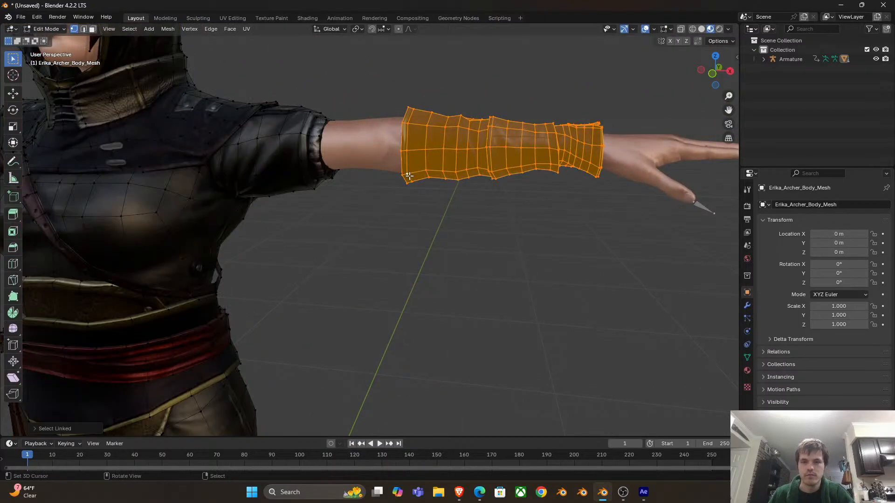
pyautogui.press('g')
pyautogui.press('Escape')
pyautogui.scroll(-4, 277, 243)
pyautogui.moveTo(277, 243); pyautogui.dragTo(517, 226)
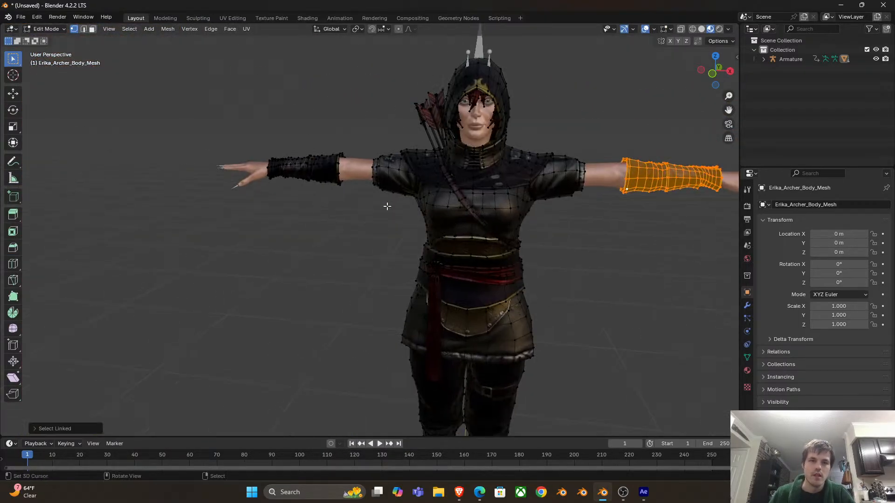
pyautogui.press('l')
pyautogui.press('x')
pyautogui.click(315, 235)
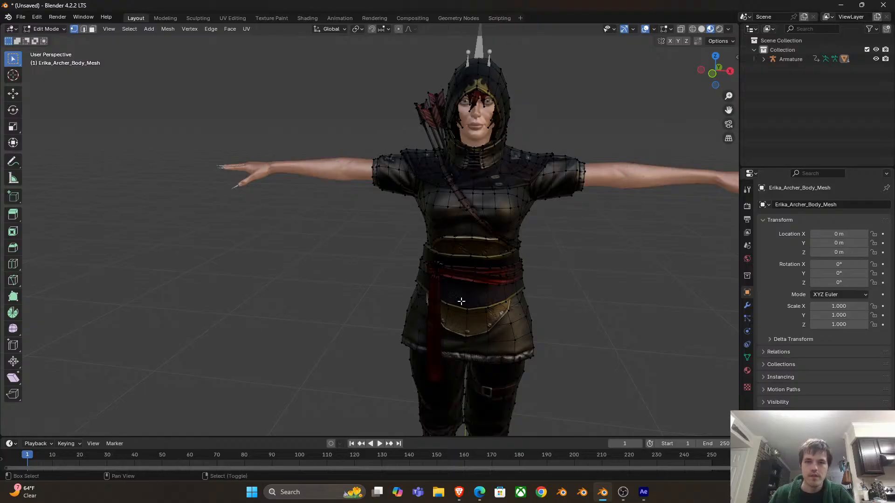
# Delete the linked geometry of the quiver and all its arrows from the archer's back
pyautogui.scroll(-3, 470, 277)
pyautogui.press('Tab')
pyautogui.moveTo(443, 238); pyautogui.dragTo(335, 200)
pyautogui.scroll(3, 335, 200)
pyautogui.press('Tab')
pyautogui.scroll(4, 333, 142)
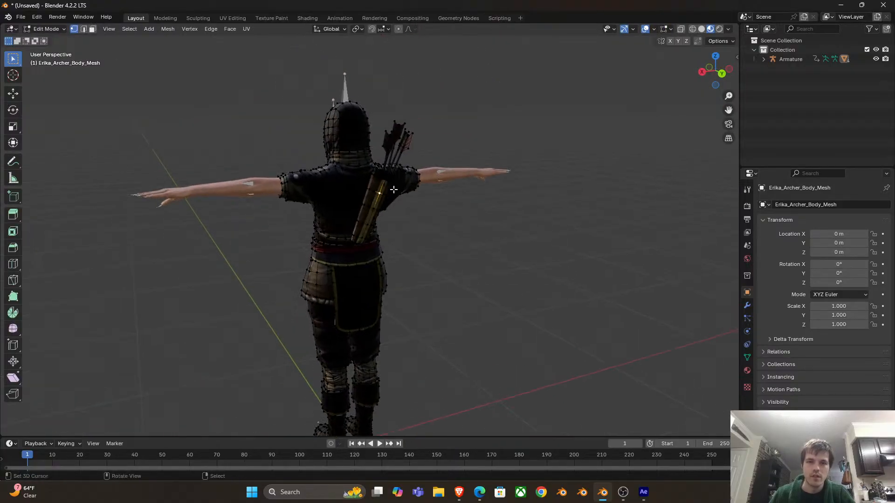
pyautogui.press('l')
pyautogui.press('l')
pyautogui.press('l')
pyautogui.press('l')
pyautogui.press('l')
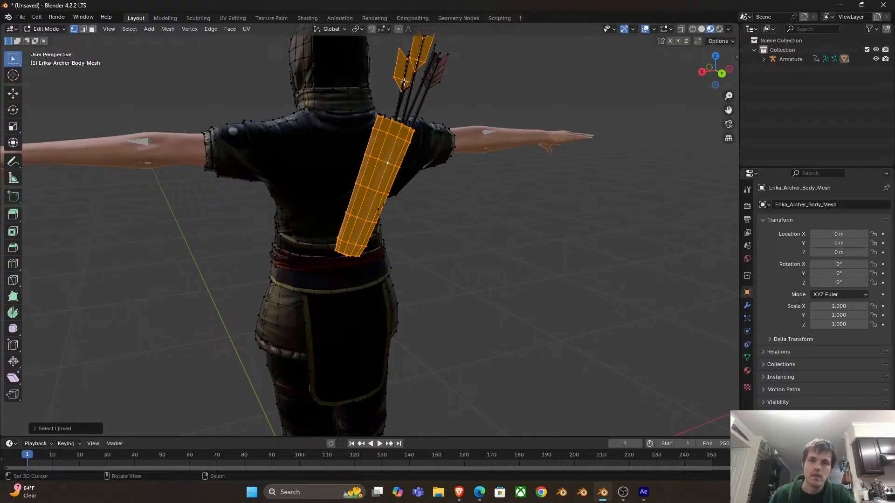
pyautogui.press('l')
pyautogui.press('l')
pyautogui.moveTo(437, 55)
pyautogui.mouseDown()
pyautogui.moveTo(397, 169)
pyautogui.moveTo(446, 107)
pyautogui.moveTo(420, 143)
pyautogui.moveTo(456, 239)
pyautogui.mouseUp()
pyautogui.press('l')
pyautogui.press('x')
pyautogui.click(419, 143)
pyautogui.press('l')
pyautogui.press('x')
pyautogui.click(416, 145)
# Select the linked hood and shoulder cape geometry and move it aside temporarily to inspect the head underneath, cancelling the move
pyautogui.scroll(-5, 455, 240)
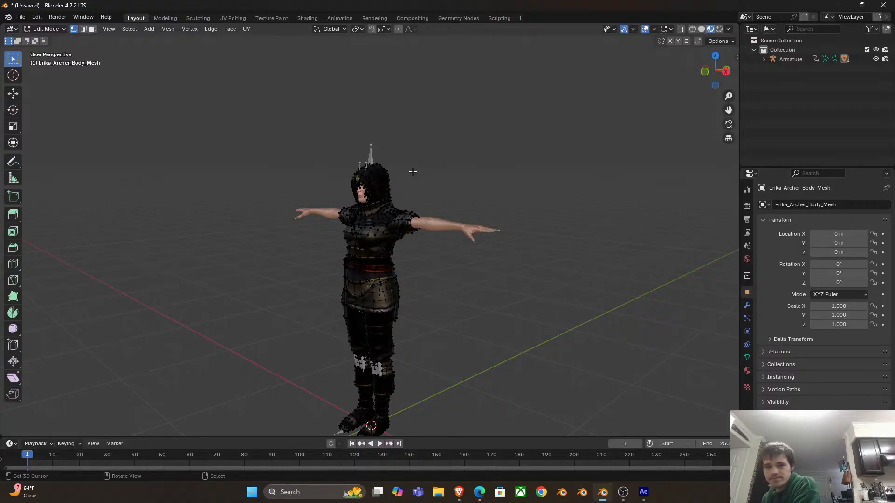
pyautogui.scroll(6, 334, 155)
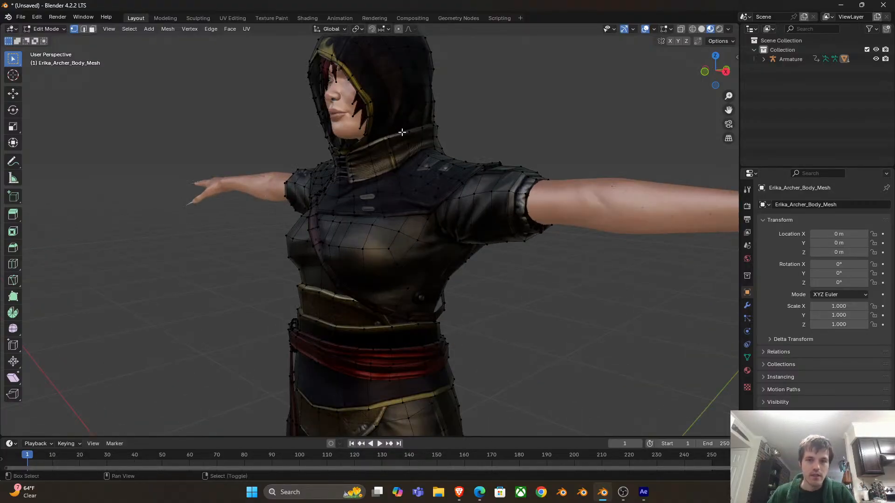
pyautogui.press('l')
pyautogui.press('g')
pyautogui.press('alt')
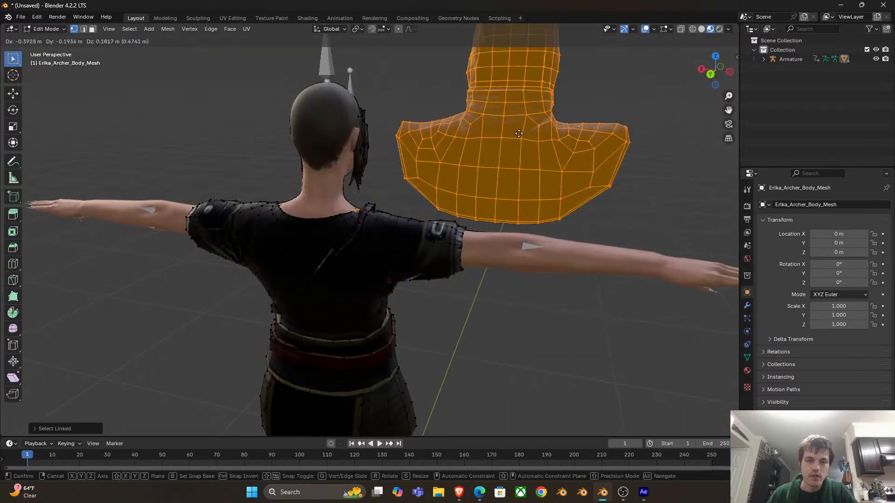
pyautogui.press('Escape')
pyautogui.moveTo(522, 130); pyautogui.dragTo(391, 408)
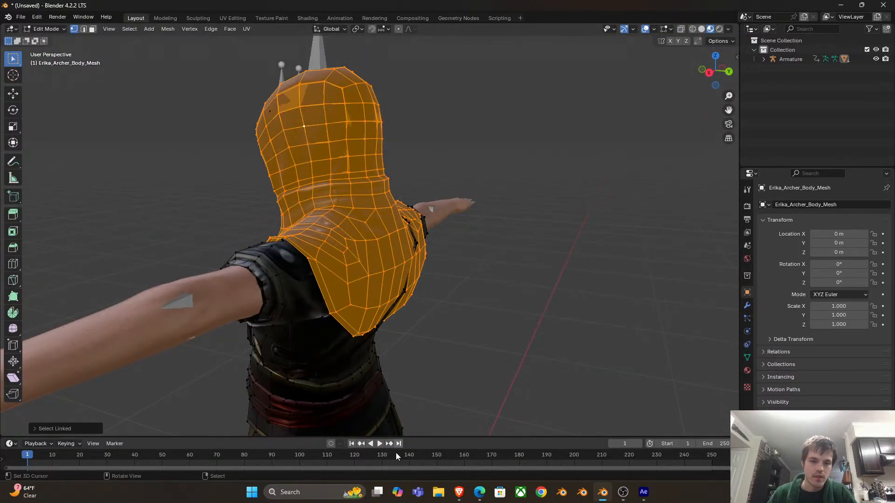
# Look over the Aang reference images in the browser, check After Effects and return to Blender
pyautogui.click(467, 499)
pyautogui.click(726, 10)
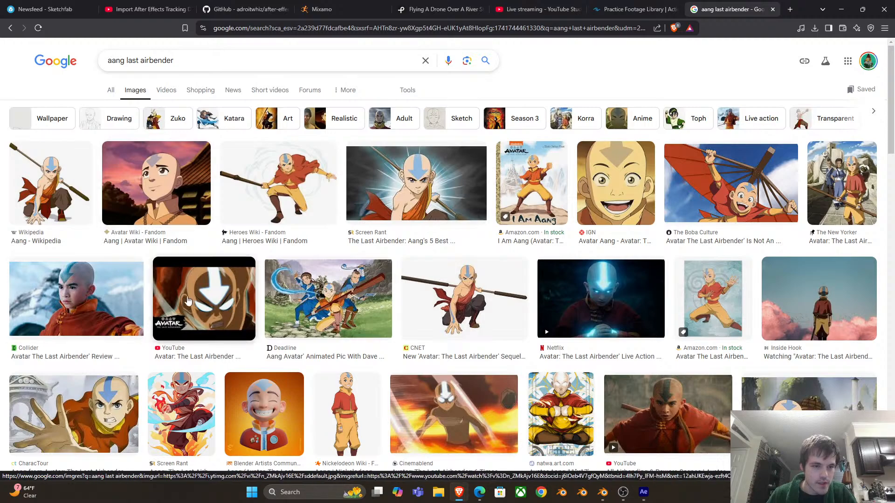
pyautogui.click(643, 493)
pyautogui.click(602, 493)
# Delete the horizontal vertex loop around the hood at mouth height to separate its top from the collar
pyautogui.moveTo(354, 187); pyautogui.dragTo(425, 181)
pyautogui.hotkey('ctrl', 'z')
pyautogui.hotkey('ctrl', 'shift', 'z')
pyautogui.scroll(5, 446, 135)
pyautogui.moveTo(408, 209); pyautogui.dragTo(425, 192)
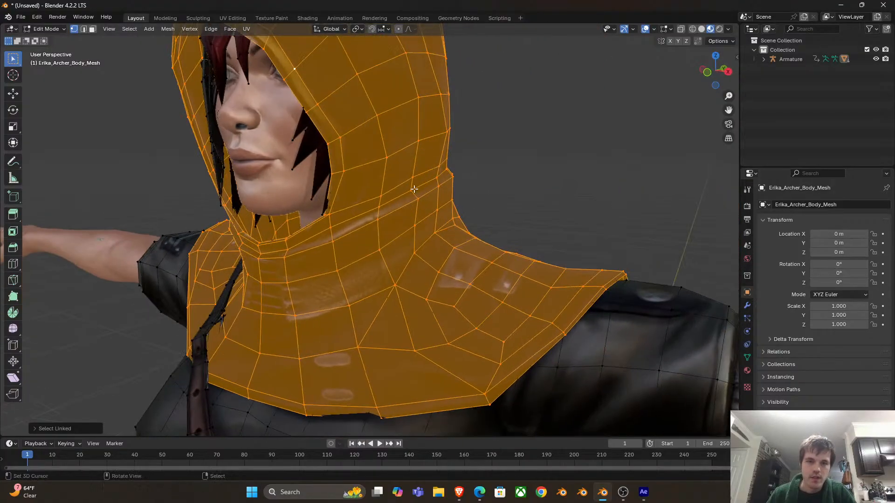
pyautogui.keyDown('alt'); pyautogui.click(381, 158); pyautogui.keyUp('alt')
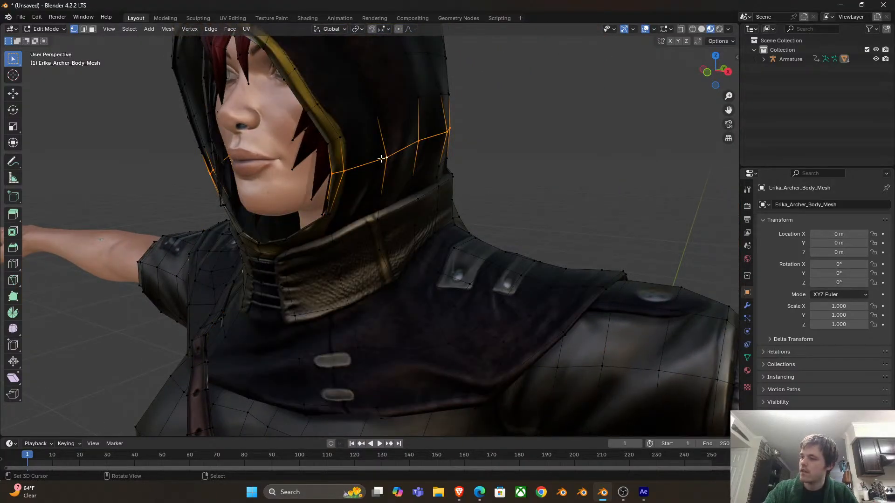
pyautogui.scroll(-5, 382, 158)
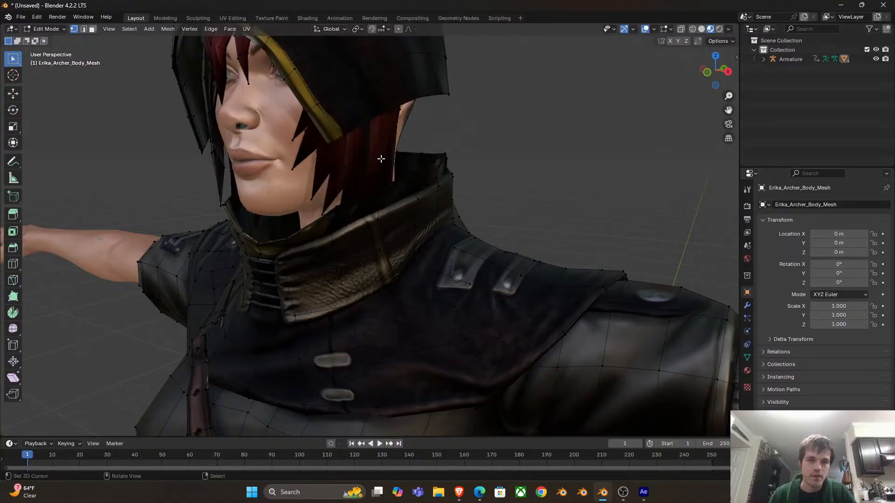
# Delete the vertices of the detached upper hood, keeping the collar and shoulder cape
pyautogui.hotkey('ctrl', 'l')
pyautogui.press('x')
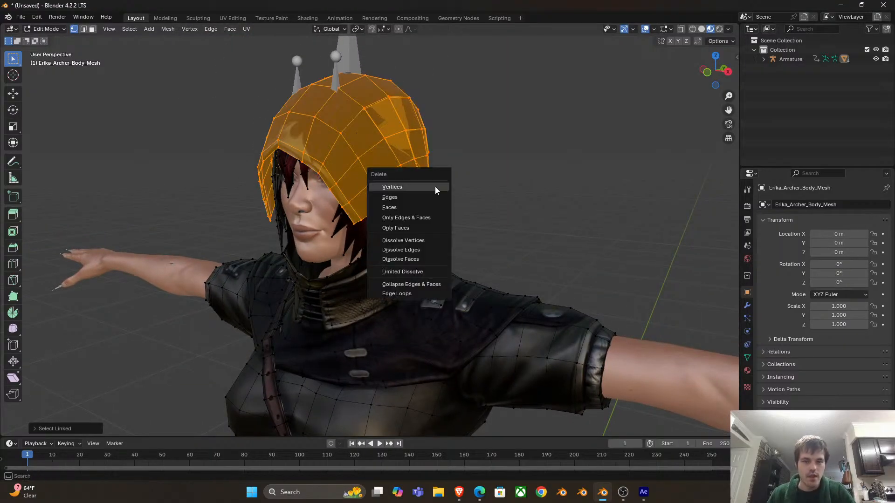
pyautogui.click(435, 186)
# Select the vertical centre loop of the collar, limit the selection to its throat section and delete those vertices
pyautogui.moveTo(460, 245); pyautogui.dragTo(385, 224)
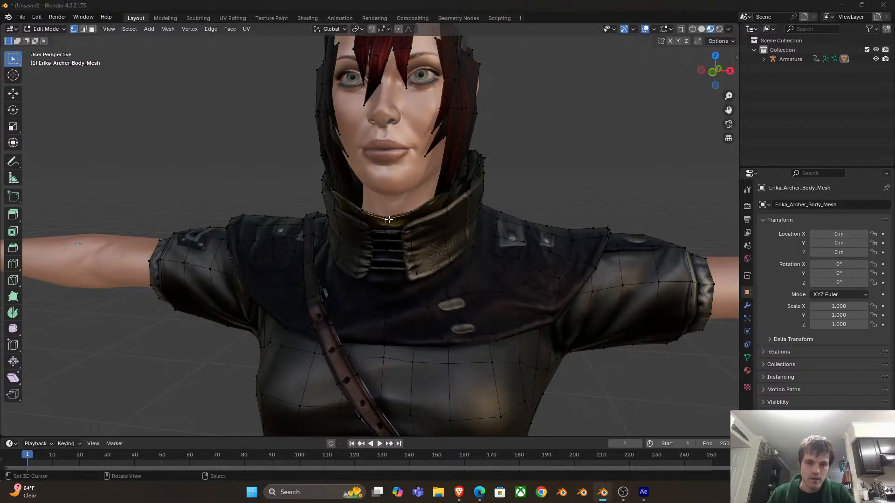
pyautogui.press('super')
pyautogui.press('super')
pyautogui.keyDown('alt'); pyautogui.click(389, 227); pyautogui.keyUp('alt')
pyautogui.keyDown('alt'); pyautogui.click(388, 229); pyautogui.keyUp('alt')
pyautogui.scroll(-2, 396, 235)
pyautogui.moveTo(401, 238)
pyautogui.mouseDown()
pyautogui.moveTo(420, 240)
pyautogui.moveTo(393, 241)
pyautogui.mouseUp()
pyautogui.press('c')
pyautogui.scroll(-5, 387, 311)
pyautogui.moveTo(387, 308); pyautogui.dragTo(387, 276)
pyautogui.rightClick(388, 276)
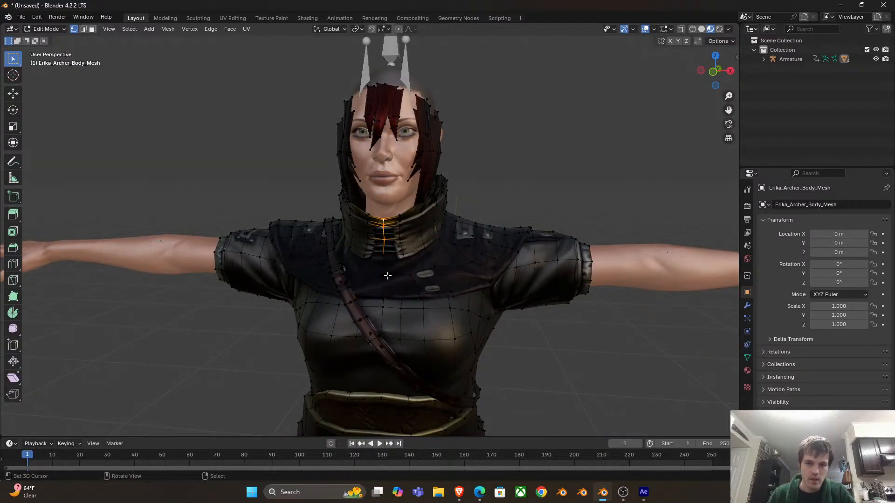
pyautogui.click(485, 214)
# Select the border vertices of the collar gap, rotate them to reshape the neckline and leave Edit Mode
pyautogui.keyDown('alt'); pyautogui.click(387, 227); pyautogui.keyUp('alt')
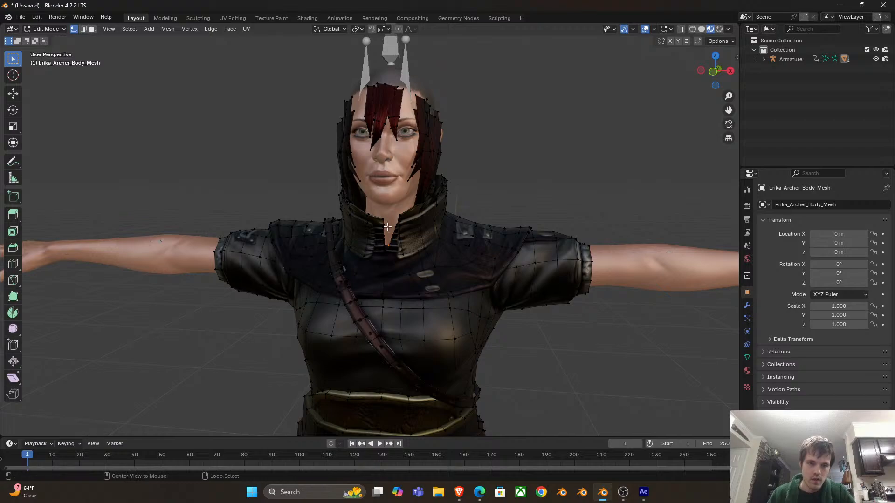
pyautogui.scroll(2, 384, 238)
pyautogui.press('c')
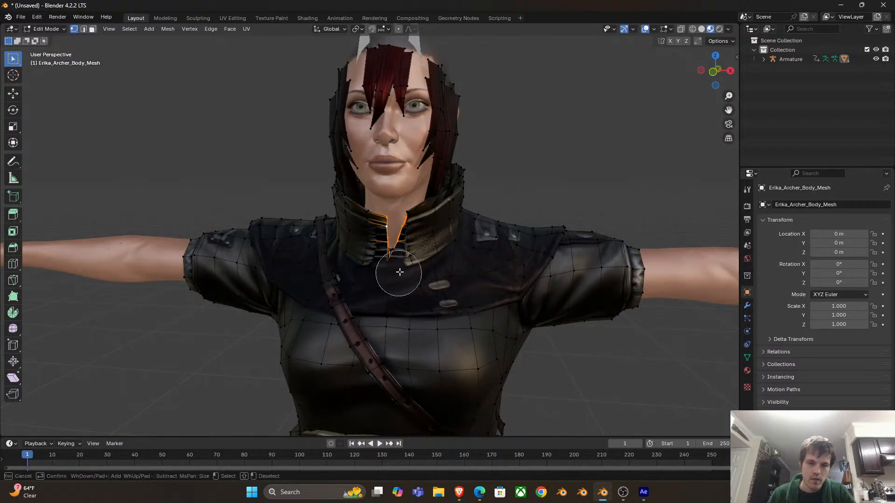
pyautogui.rightClick(404, 263)
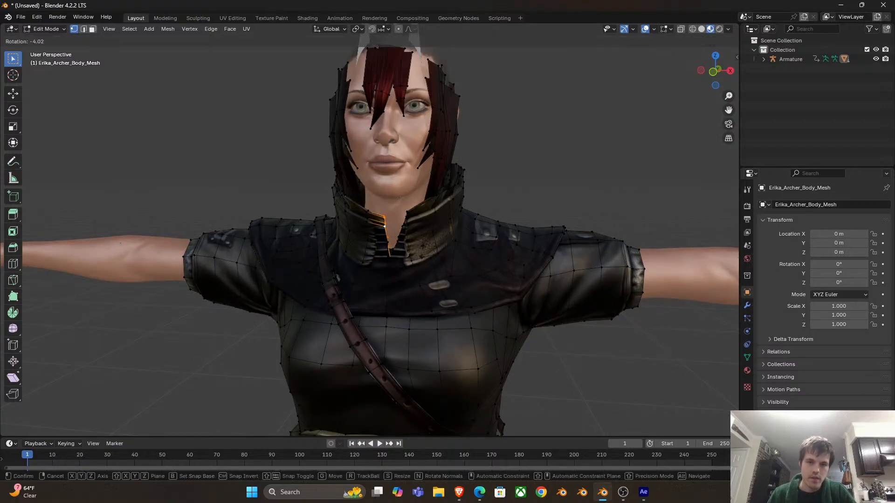
pyautogui.press('Tab')
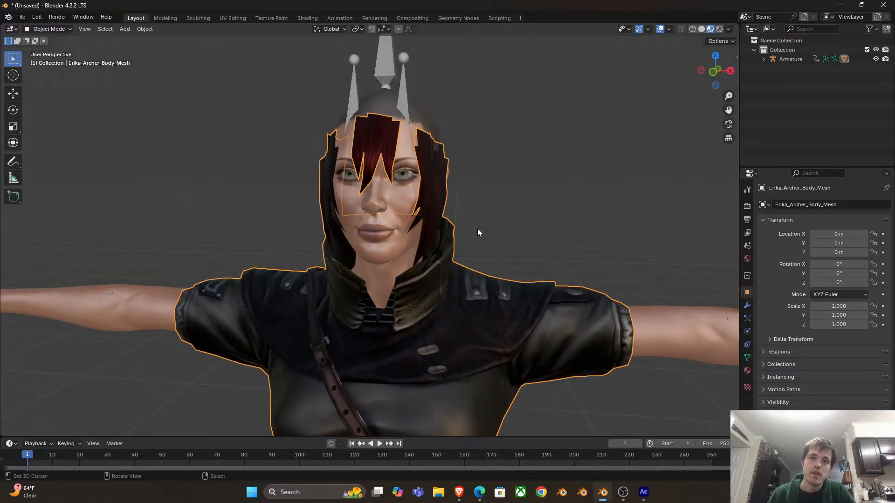
# Select the linked hair strands hanging over the side of the face in the body mesh
pyautogui.press('Tab')
pyautogui.moveTo(473, 231); pyautogui.dragTo(378, 187)
pyautogui.press('l')
pyautogui.click(368, 97)
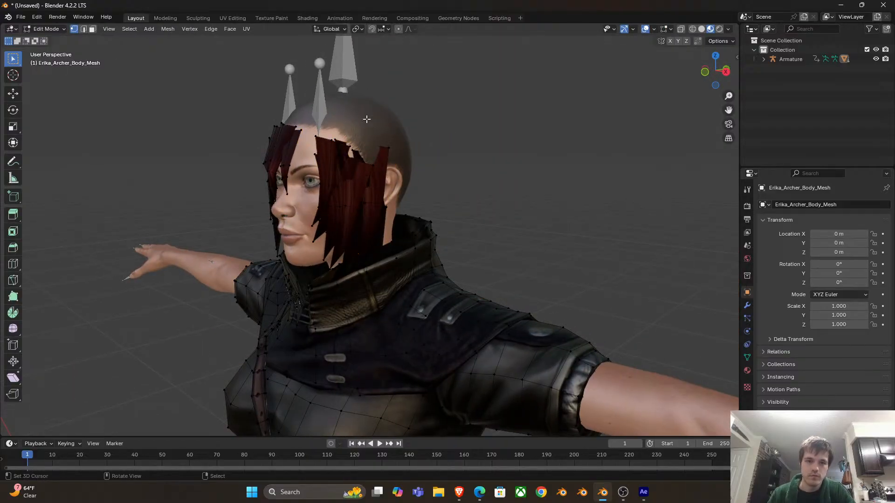
pyautogui.press('l')
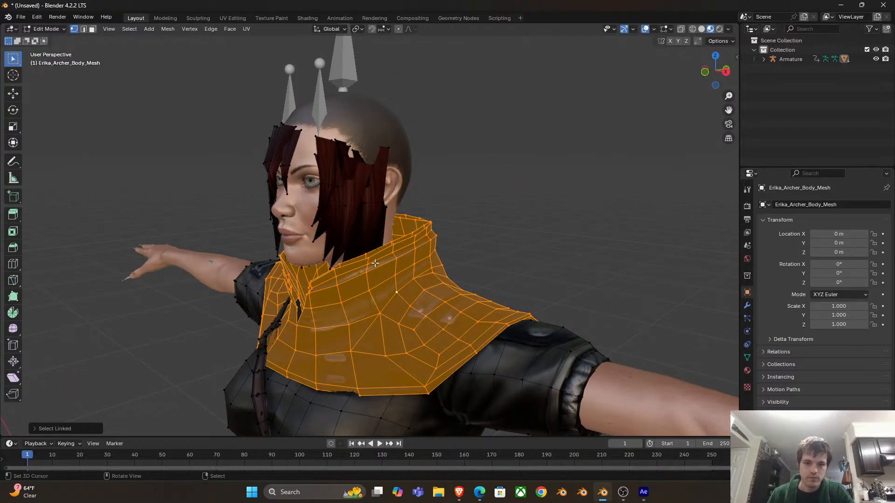
pyautogui.hotkey('alt', 'a')
pyautogui.press('l')
pyautogui.press('l')
pyautogui.press('l')
pyautogui.press('l')
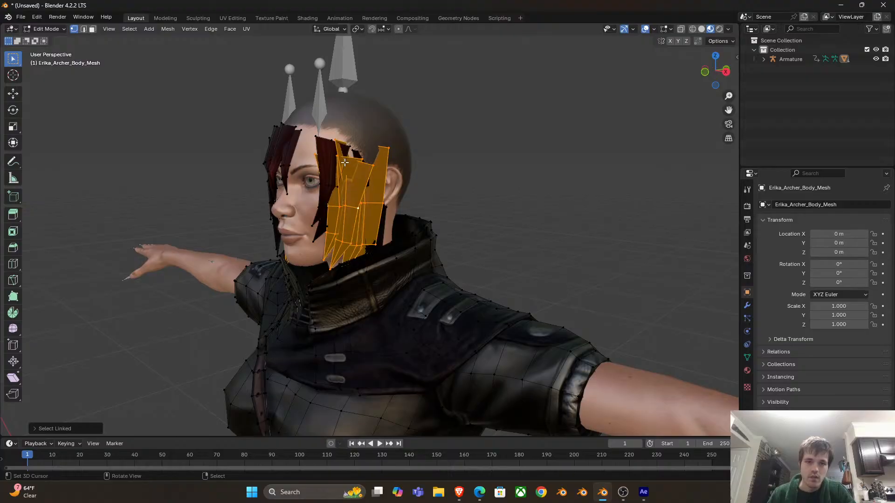
# Box-select the remaining loose hair in see-through wireframe, grow the selection, remove the hair and return to Object Mode in Solid shading
pyautogui.hotkey('shift', 'z')
pyautogui.press('b')
pyautogui.moveTo(352, 106); pyautogui.dragTo(368, 190)
pyautogui.press('ctrl+KP_Add')
pyautogui.press('ctrl+KP_Add')
pyautogui.press('h')
pyautogui.press('z')
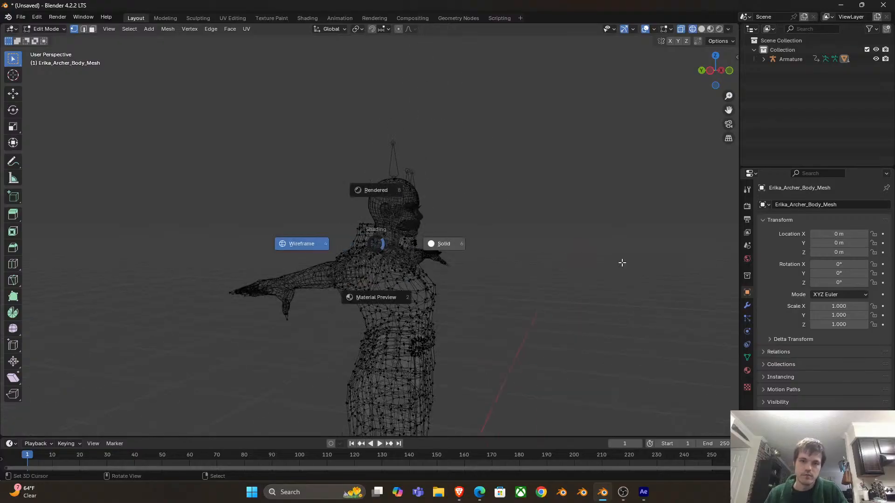
pyautogui.click(551, 247)
pyautogui.press('Tab')
# Inspect the head, collar and back of the outfit from several sides in Solid and Material Preview shading
pyautogui.moveTo(406, 286); pyautogui.dragTo(433, 205)
pyautogui.scroll(5, 380, 216)
pyautogui.moveTo(380, 215); pyautogui.dragTo(340, 178)
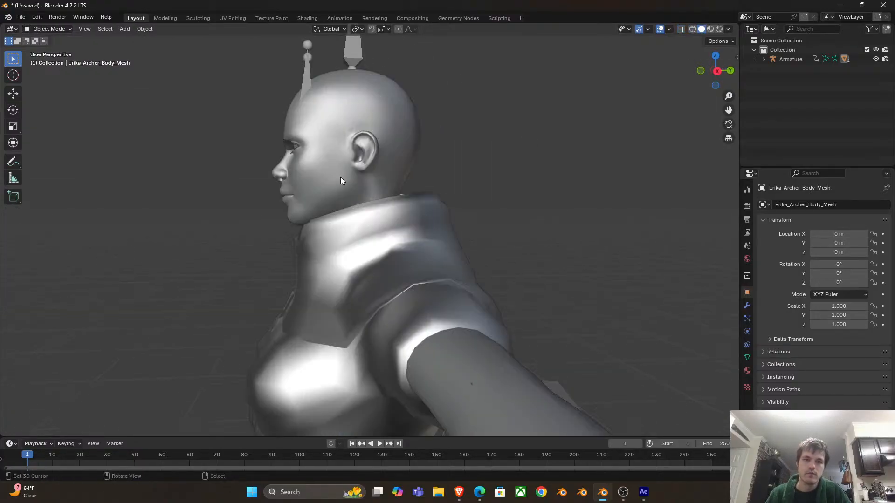
pyautogui.scroll(-2, 357, 232)
pyautogui.moveTo(357, 232); pyautogui.dragTo(348, 284)
pyautogui.scroll(-2, 360, 264)
pyautogui.scroll(-4, 361, 264)
pyautogui.click(363, 255)
pyautogui.press('z')
pyautogui.click(386, 326)
pyautogui.scroll(2, 365, 264)
pyautogui.scroll(2, 376, 283)
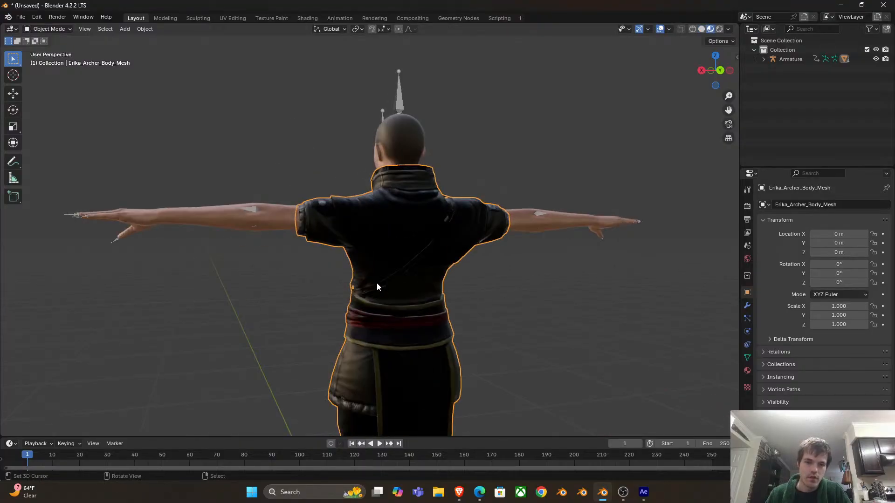
# Select the linked geometry of the diagonal strap across the back in Edit Mode, working in Solid shading
pyautogui.press('z')
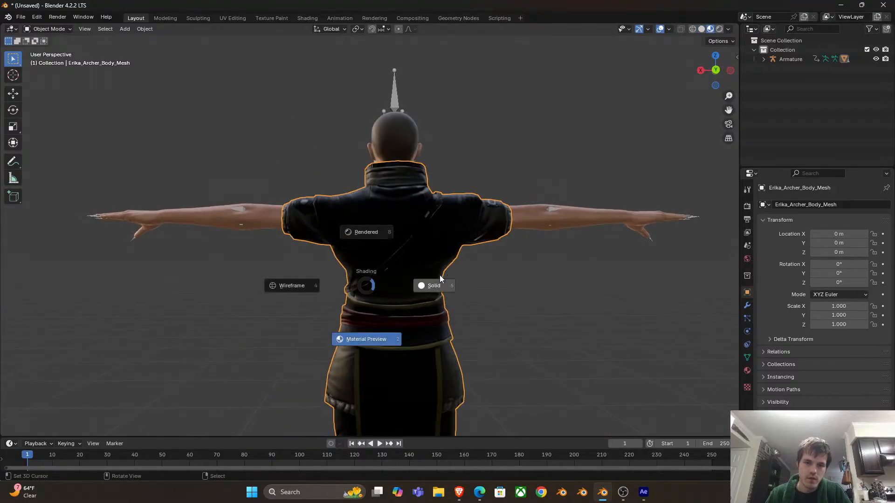
pyautogui.click(373, 293)
pyautogui.press('Tab')
pyautogui.press('l')
pyautogui.click(368, 283)
pyautogui.hotkey('ctrl', 'l')
pyautogui.rightClick(325, 269)
pyautogui.press('Tab')
pyautogui.scroll(-3, 346, 264)
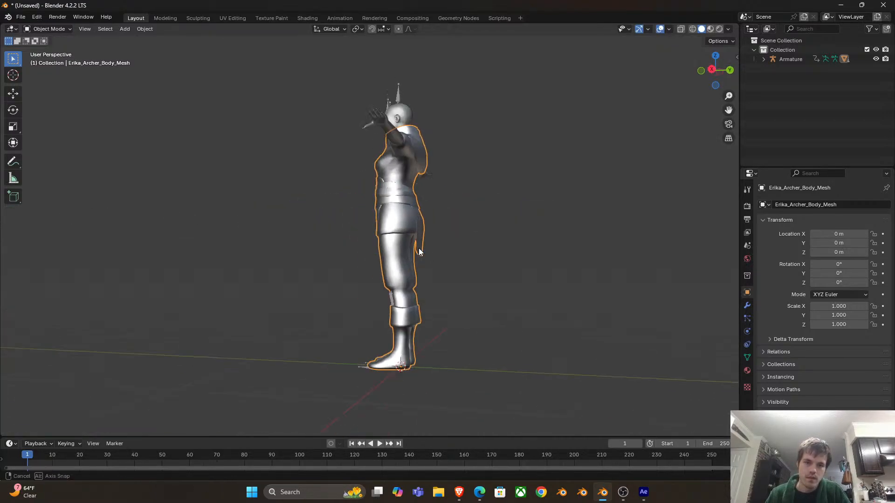
# Delete the vertices of the linked diagonal body strap, leave Edit Mode and return to Material Preview shading
pyautogui.press('Tab')
pyautogui.hotkey('ctrl', 'l')
pyautogui.press('g')
pyautogui.press('Escape')
pyautogui.press('x')
pyautogui.click(345, 238)
pyautogui.press('Tab')
pyautogui.press('z')
pyautogui.click(392, 298)
# Try to move the linked outfit geometry around the hips and skirt in Edit Mode
pyautogui.moveTo(358, 254); pyautogui.dragTo(406, 233)
pyautogui.scroll(3, 375, 200)
pyautogui.press('Tab')
pyautogui.moveTo(375, 201); pyautogui.dragTo(373, 231)
pyautogui.scroll(5, 424, 187)
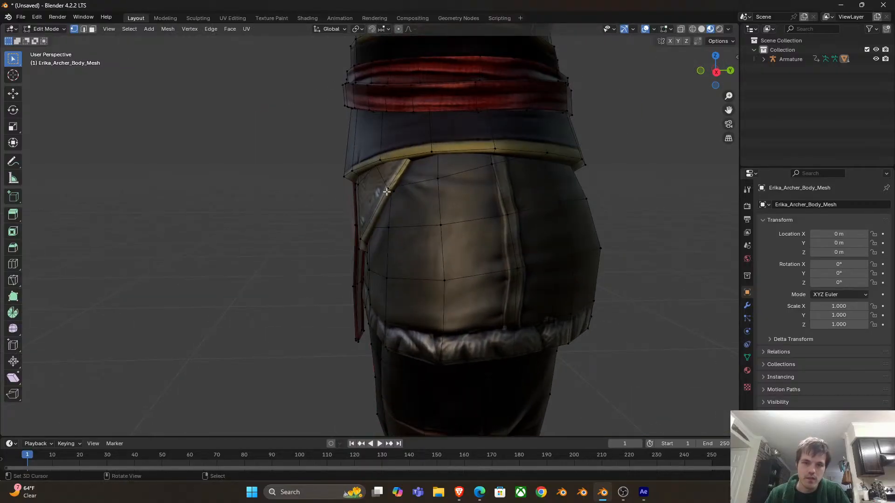
pyautogui.press('l')
pyautogui.scroll(-5, 385, 191)
pyautogui.moveTo(385, 191); pyautogui.dragTo(375, 221)
pyautogui.press('g')
pyautogui.press('Escape')
pyautogui.moveTo(289, 233); pyautogui.dragTo(389, 440)
pyautogui.press('g')
pyautogui.press('Escape')
pyautogui.scroll(-3, 445, 244)
pyautogui.rightClick(345, 248)
pyautogui.press('Tab')
pyautogui.scroll(-3, 418, 240)
pyautogui.scroll(5, 418, 186)
# Check the camera solve's progress in After Effects and switch back to Blender
pyautogui.click(644, 491)
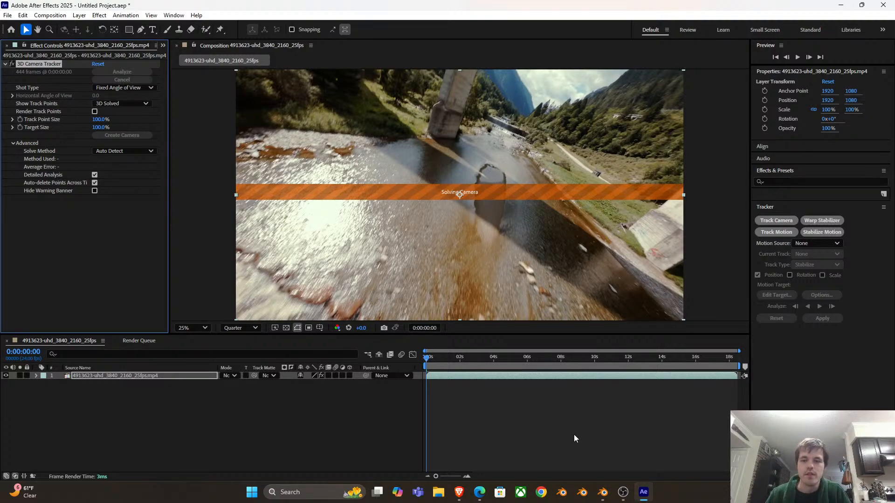
pyautogui.click(602, 445)
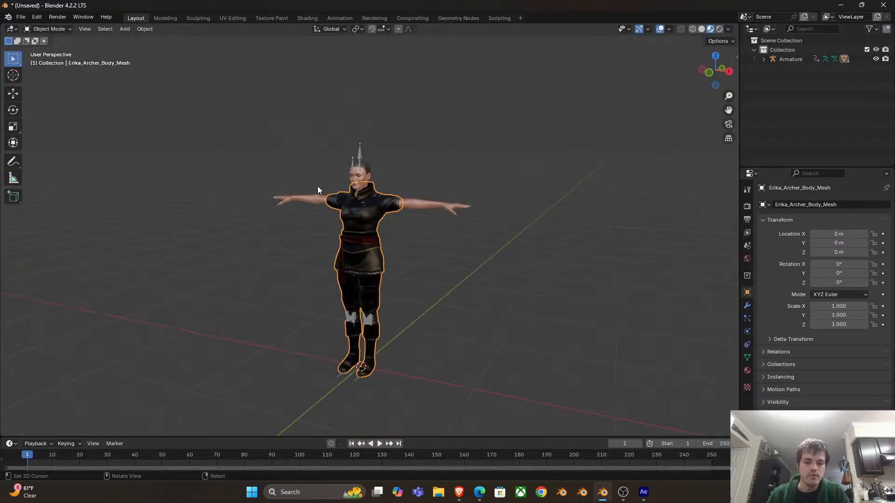
# Save the Blender file as "Aang model.blend" in the D:\Live Treams for Youtube folder
pyautogui.hotkey('ctrl', 's')
pyautogui.click(263, 301)
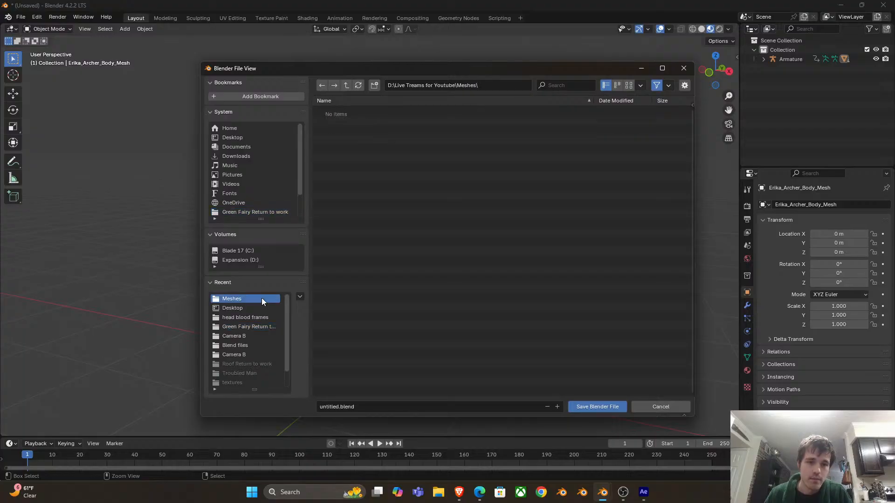
pyautogui.click(349, 85)
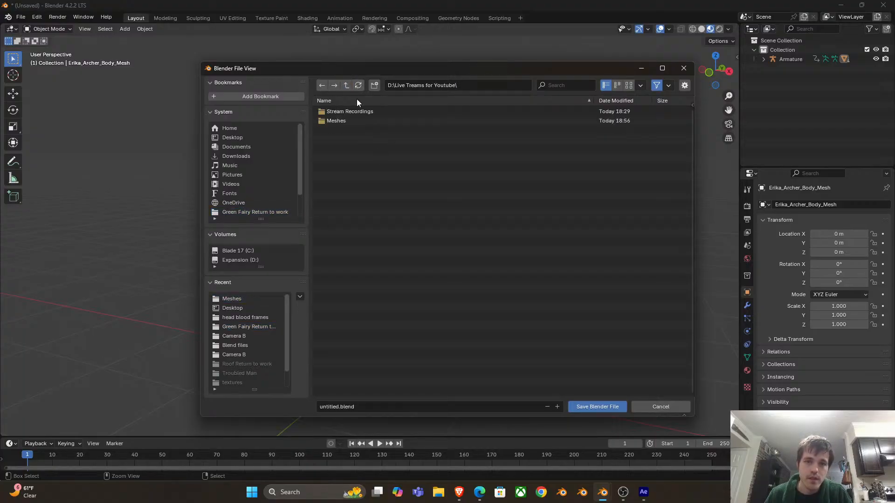
pyautogui.click(373, 407)
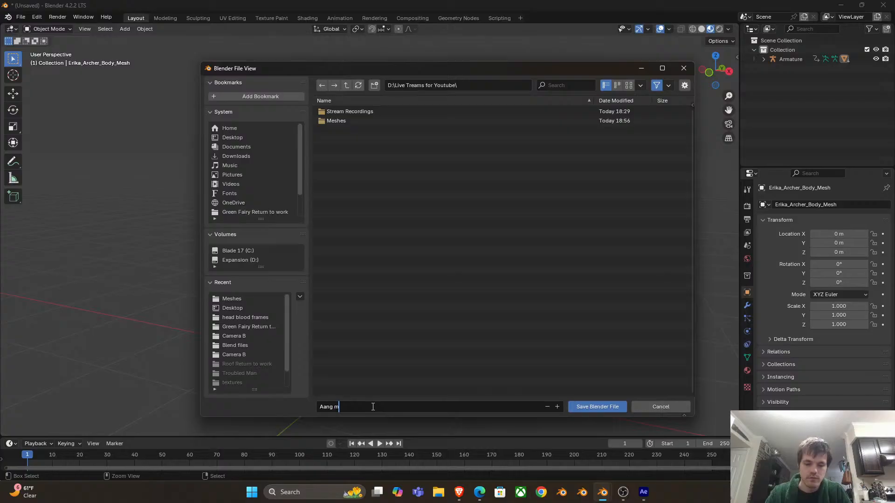
pyautogui.press('Return')
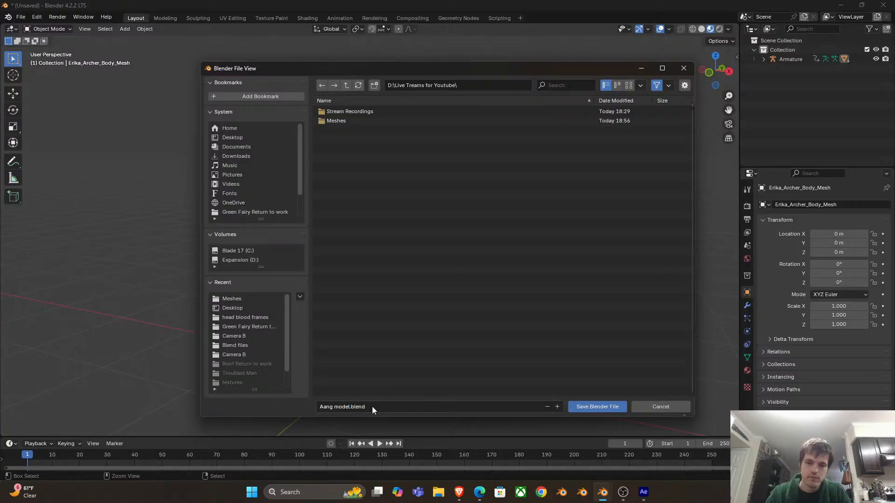
# Check the 3D Camera Tracker analysis in After Effects again and return to Blender
pyautogui.click(643, 493)
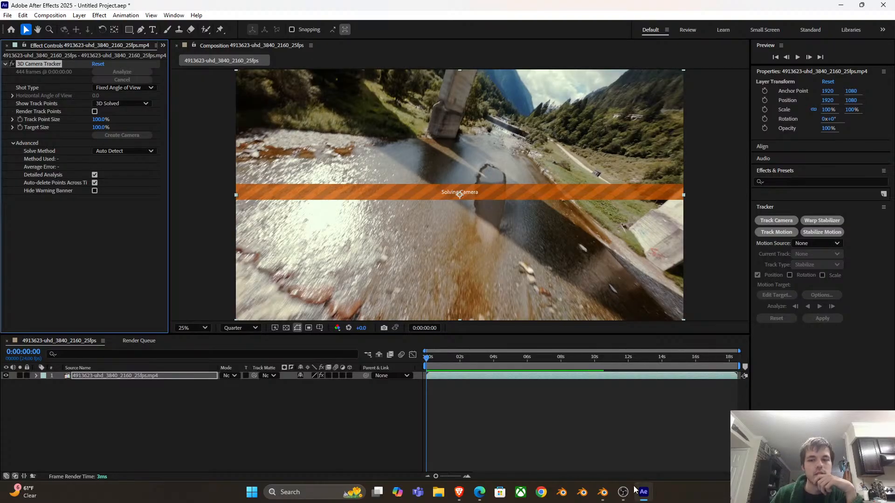
pyautogui.click(602, 493)
# Select the mesh containing the head and arms and switch it to Texture Paint mode
pyautogui.scroll(3, 372, 154)
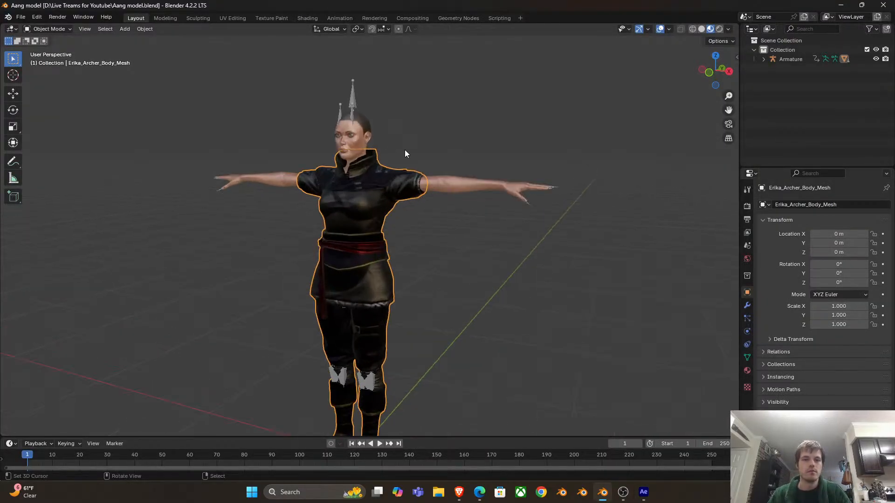
pyautogui.moveTo(468, 227); pyautogui.dragTo(364, 237)
pyautogui.click(395, 173)
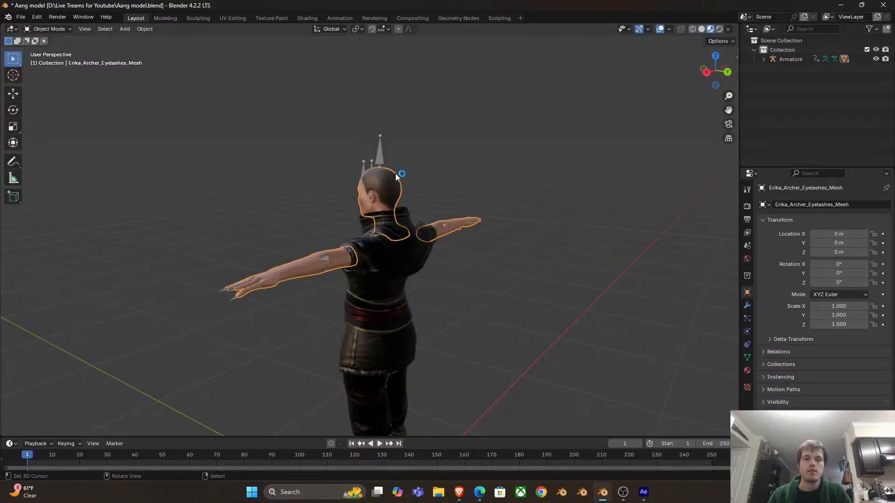
pyautogui.scroll(5, 395, 173)
pyautogui.moveTo(387, 186)
pyautogui.mouseDown()
pyautogui.moveTo(421, 189)
pyautogui.moveTo(427, 201)
pyautogui.moveTo(399, 236)
pyautogui.moveTo(460, 228)
pyautogui.moveTo(402, 190)
pyautogui.mouseUp()
pyautogui.hotkey('ctrl', 'Tab')
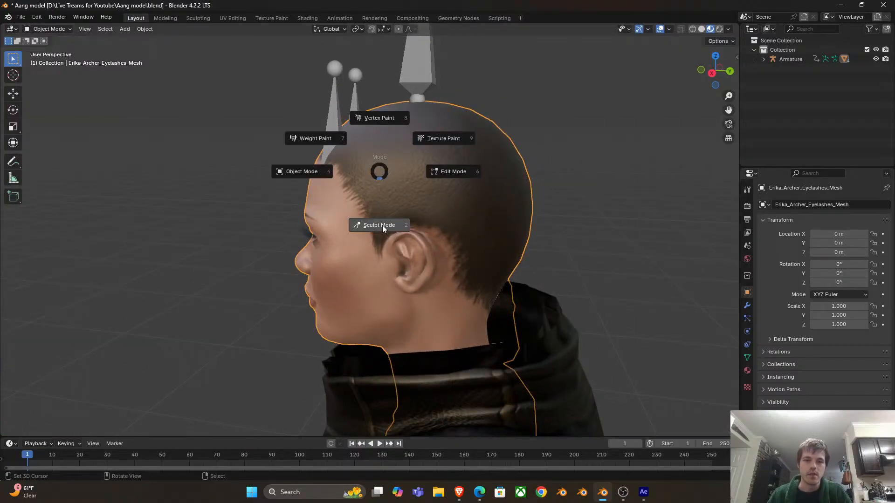
pyautogui.click(429, 139)
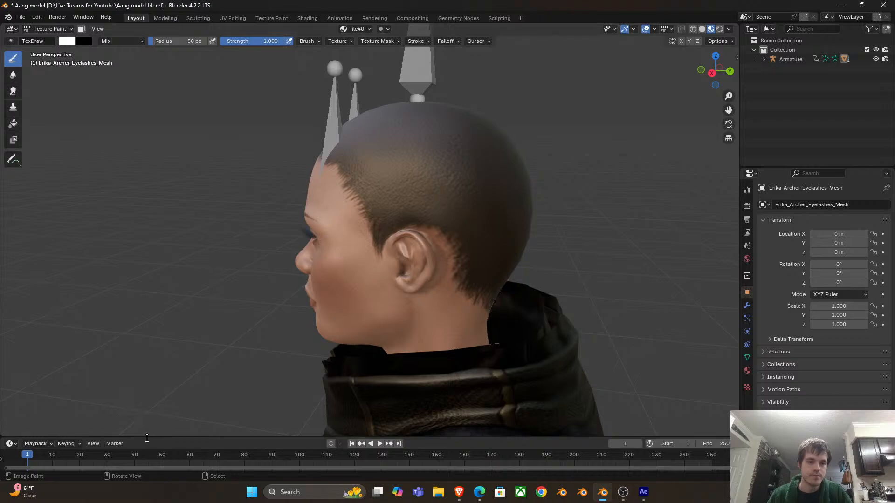
# Set a Clone brush source on the skin of the character's left temple and clone it over the nearby hairline
pyautogui.moveTo(441, 214); pyautogui.dragTo(392, 192)
pyautogui.scroll(3, 415, 199)
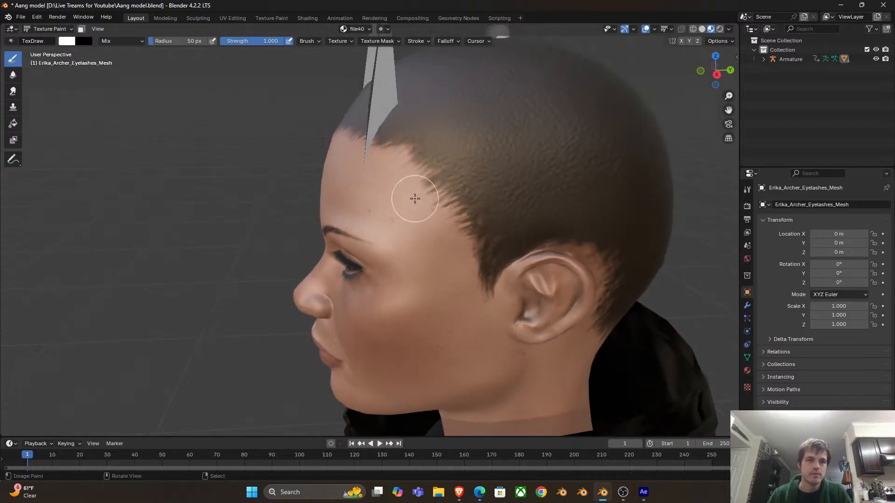
pyautogui.click(13, 106)
pyautogui.keyDown('ctrl'); pyautogui.click(431, 267); pyautogui.keyUp('ctrl')
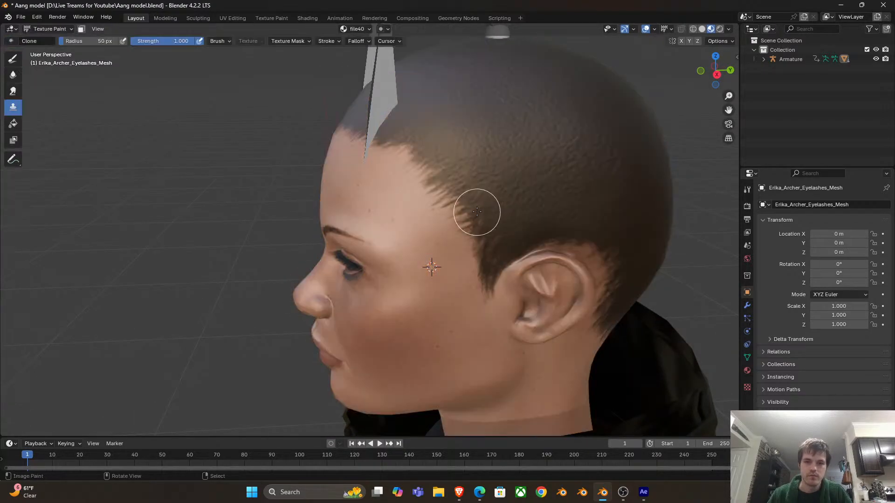
pyautogui.moveTo(484, 216)
pyautogui.mouseDown()
pyautogui.moveTo(479, 278)
pyautogui.moveTo(508, 216)
pyautogui.moveTo(498, 245)
pyautogui.moveTo(478, 217)
pyautogui.moveTo(467, 229)
pyautogui.moveTo(470, 196)
pyautogui.mouseUp()
pyautogui.moveTo(471, 196)
pyautogui.mouseDown()
pyautogui.moveTo(472, 174)
pyautogui.moveTo(453, 174)
pyautogui.mouseUp()
# Place the clone source on the left side of the forehead and clone skin over more hair above that temple
pyautogui.press('Tab')
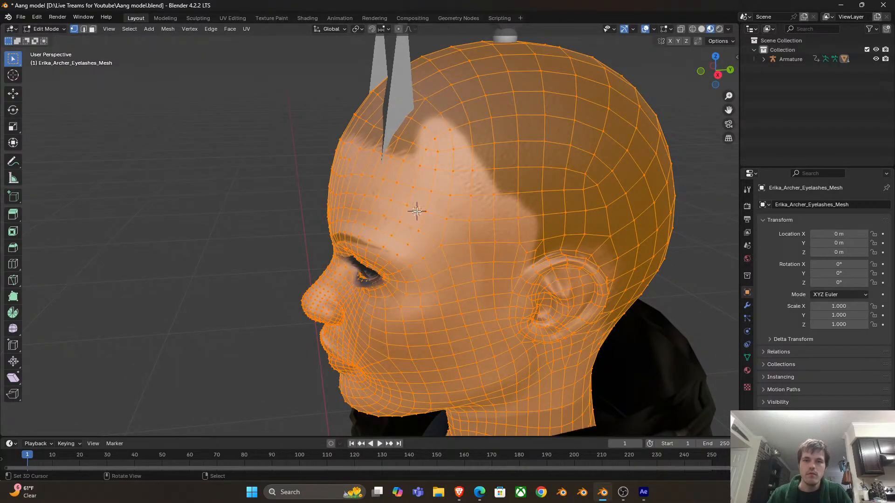
pyautogui.keyDown('shift'); pyautogui.rightClick(417, 211); pyautogui.keyUp('shift')
pyautogui.press('Tab')
pyautogui.moveTo(391, 157)
pyautogui.mouseDown()
pyautogui.moveTo(534, 230)
pyautogui.moveTo(487, 238)
pyautogui.moveTo(480, 176)
pyautogui.moveTo(473, 205)
pyautogui.mouseUp()
pyautogui.press('Tab')
pyautogui.press('Tab')
pyautogui.press('Tab')
pyautogui.press('Tab')
pyautogui.moveTo(490, 168)
pyautogui.mouseDown()
pyautogui.moveTo(498, 129)
pyautogui.moveTo(505, 157)
pyautogui.moveTo(534, 153)
pyautogui.moveTo(514, 162)
pyautogui.moveTo(538, 161)
pyautogui.moveTo(491, 167)
pyautogui.moveTo(479, 119)
pyautogui.moveTo(455, 159)
pyautogui.mouseUp()
# Set clone sources beside the character's right brow and clone skin over the right temple hairline and sideburn
pyautogui.moveTo(550, 196); pyautogui.dragTo(397, 199)
pyautogui.scroll(2, 397, 199)
pyautogui.keyDown('ctrl'); pyautogui.click(398, 210); pyautogui.keyUp('ctrl')
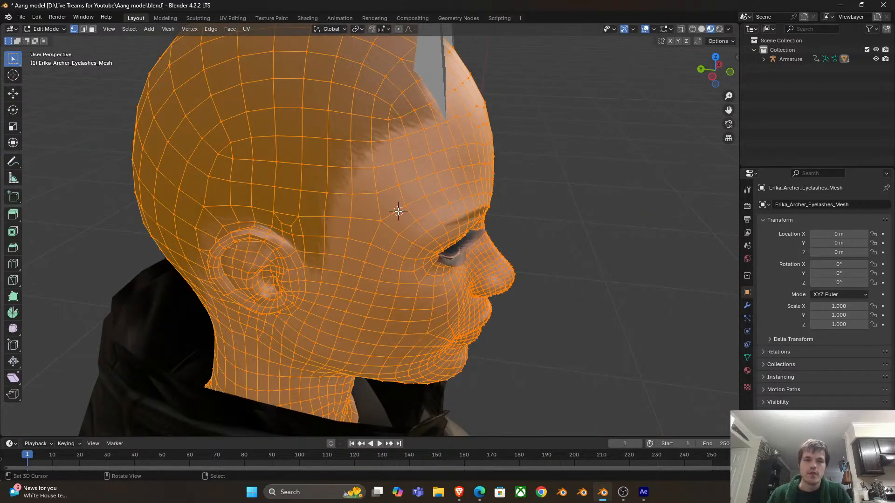
pyautogui.moveTo(353, 180); pyautogui.dragTo(357, 154)
pyautogui.keyDown('ctrl'); pyautogui.click(403, 199); pyautogui.keyUp('ctrl')
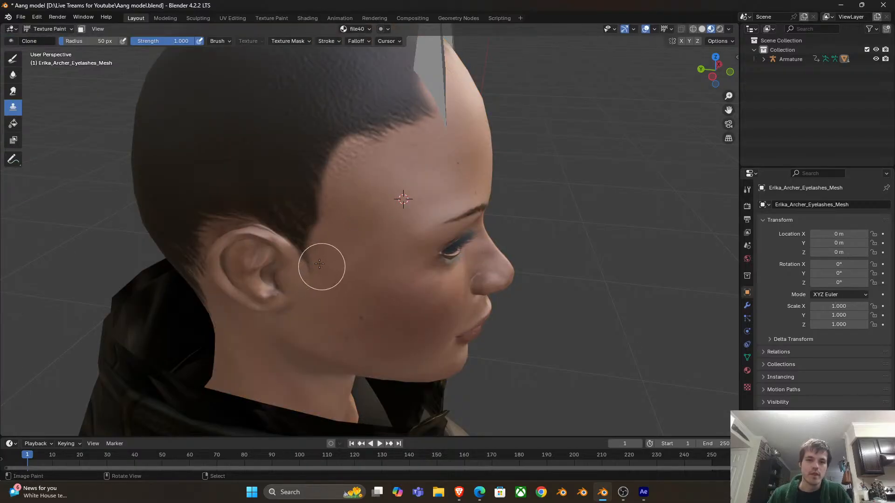
pyautogui.moveTo(324, 252); pyautogui.dragTo(338, 229)
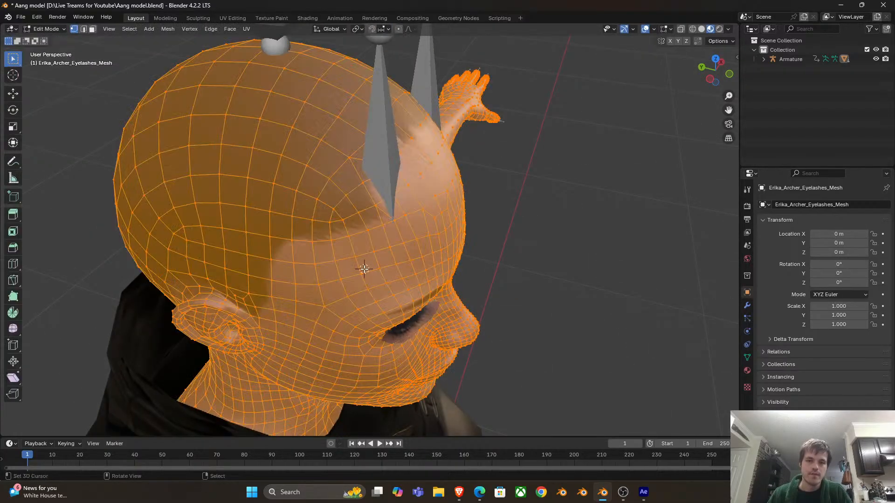
# Undo the latest clone stroke and clone forehead skin over the hair above the character's right temple
pyautogui.moveTo(385, 182)
pyautogui.mouseDown()
pyautogui.moveTo(303, 231)
pyautogui.moveTo(338, 174)
pyautogui.moveTo(274, 218)
pyautogui.moveTo(276, 204)
pyautogui.moveTo(353, 243)
pyautogui.mouseUp()
pyautogui.hotkey('ctrl', 'z')
pyautogui.hotkey('ctrl', 'z')
pyautogui.hotkey('ctrl', 'shift', 'z')
pyautogui.moveTo(346, 134); pyautogui.dragTo(312, 282)
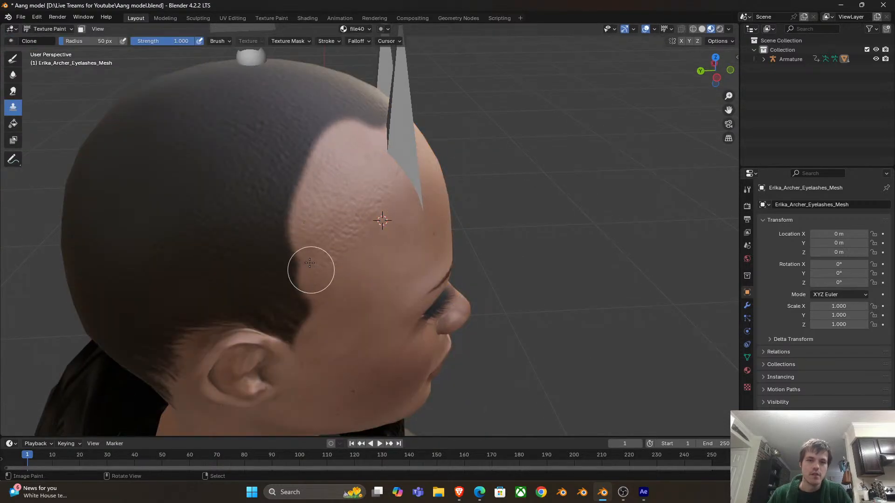
pyautogui.moveTo(329, 144)
pyautogui.mouseDown()
pyautogui.moveTo(277, 211)
pyautogui.moveTo(300, 243)
pyautogui.moveTo(292, 188)
pyautogui.moveTo(307, 284)
pyautogui.moveTo(294, 257)
pyautogui.mouseUp()
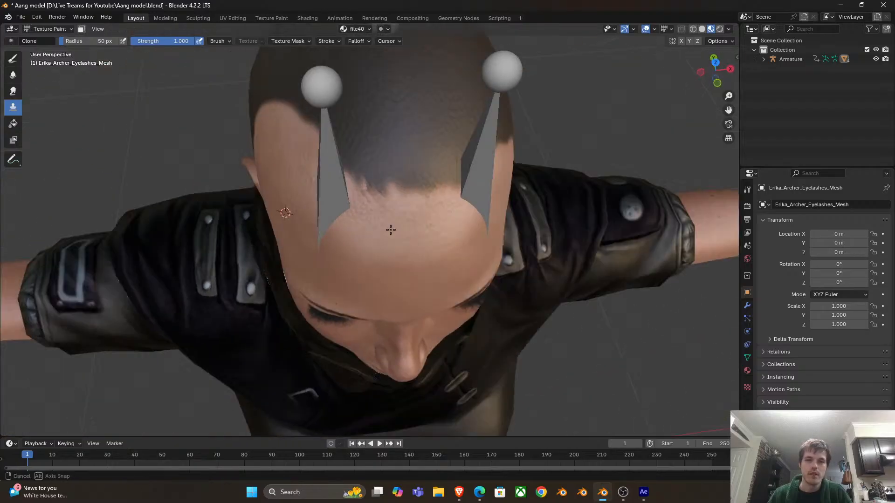
# Set the clone source on the middle of the forehead and clone skin over the central front hairline
pyautogui.press('Tab')
pyautogui.press('Tab')
pyautogui.moveTo(339, 190)
pyautogui.mouseDown()
pyautogui.moveTo(462, 193)
pyautogui.moveTo(371, 184)
pyautogui.mouseUp()
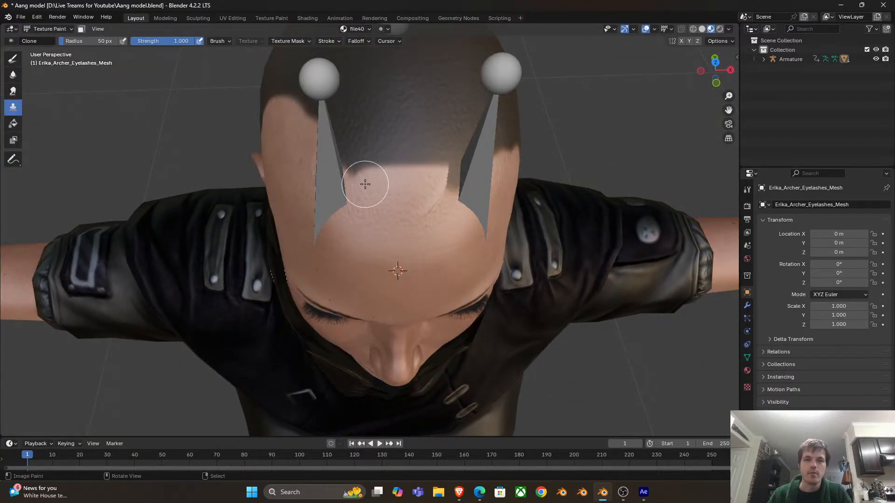
# Place the clone source on the left side of the forehead and clone skin over the hair above the left ear
pyautogui.press('Tab')
pyautogui.keyDown('shift'); pyautogui.rightClick(375, 236); pyautogui.keyUp('shift')
pyautogui.press('Tab')
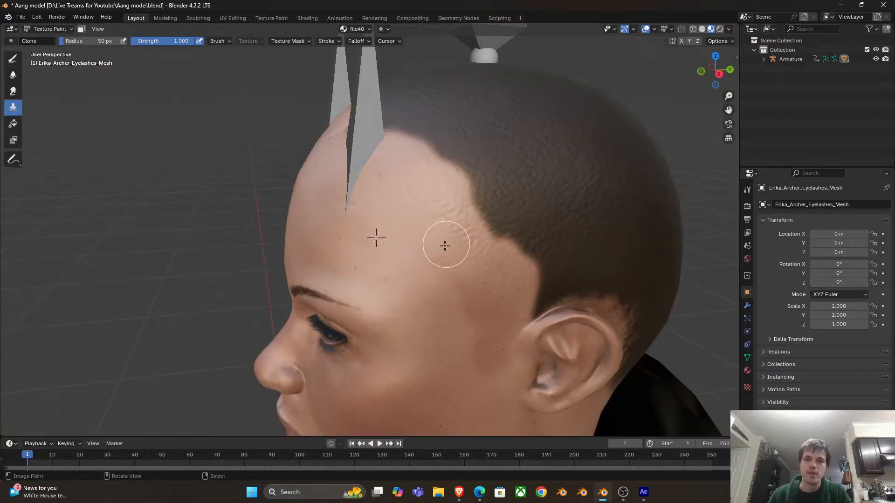
pyautogui.moveTo(497, 262); pyautogui.dragTo(426, 153)
pyautogui.moveTo(472, 246)
pyautogui.mouseDown()
pyautogui.moveTo(493, 266)
pyautogui.moveTo(495, 315)
pyautogui.moveTo(525, 291)
pyautogui.moveTo(533, 301)
pyautogui.moveTo(517, 315)
pyautogui.mouseUp()
pyautogui.moveTo(460, 298)
pyautogui.mouseDown()
pyautogui.moveTo(410, 261)
pyautogui.moveTo(349, 260)
pyautogui.moveTo(352, 293)
pyautogui.moveTo(368, 217)
pyautogui.moveTo(379, 205)
pyautogui.moveTo(365, 222)
pyautogui.mouseUp()
# Re-place the clone source on the central forehead and clone skin farther back over the hair on top of the head
pyautogui.press('Tab')
pyautogui.scroll(2, 368, 233)
pyautogui.press('Tab')
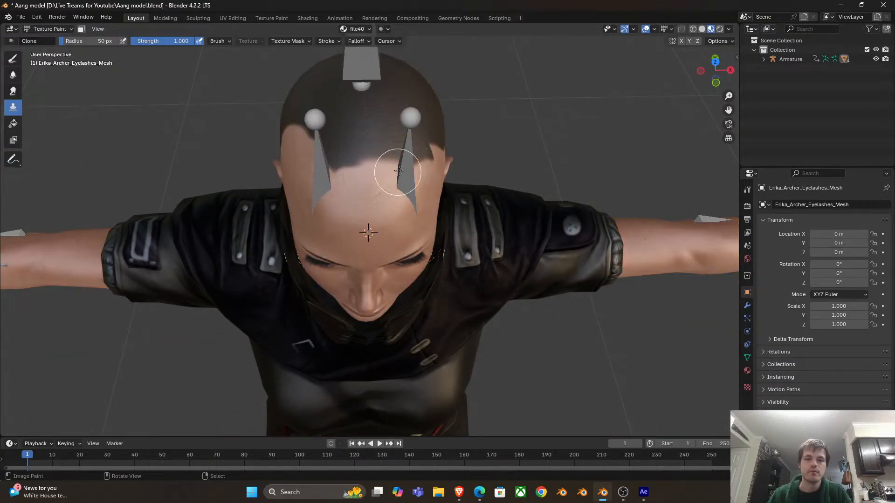
pyautogui.keyDown('ctrl'); pyautogui.click(362, 230); pyautogui.keyUp('ctrl')
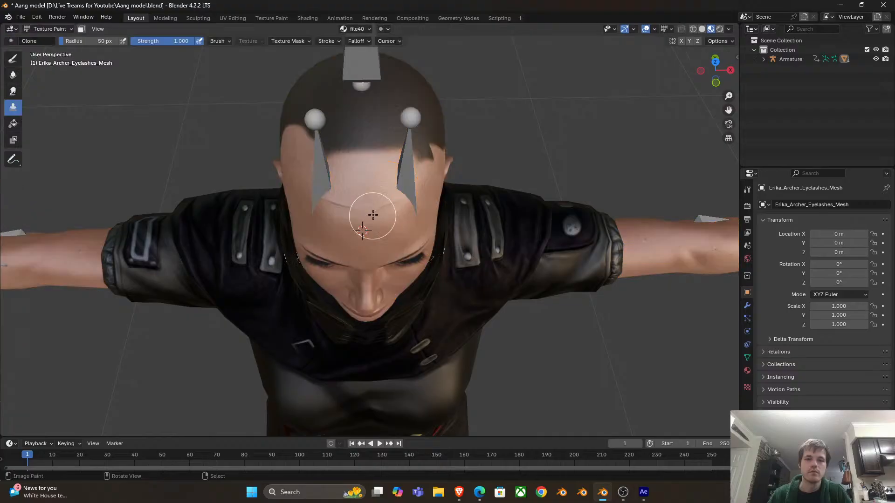
pyautogui.moveTo(351, 202); pyautogui.dragTo(331, 244)
pyautogui.press('Tab')
pyautogui.press('Tab')
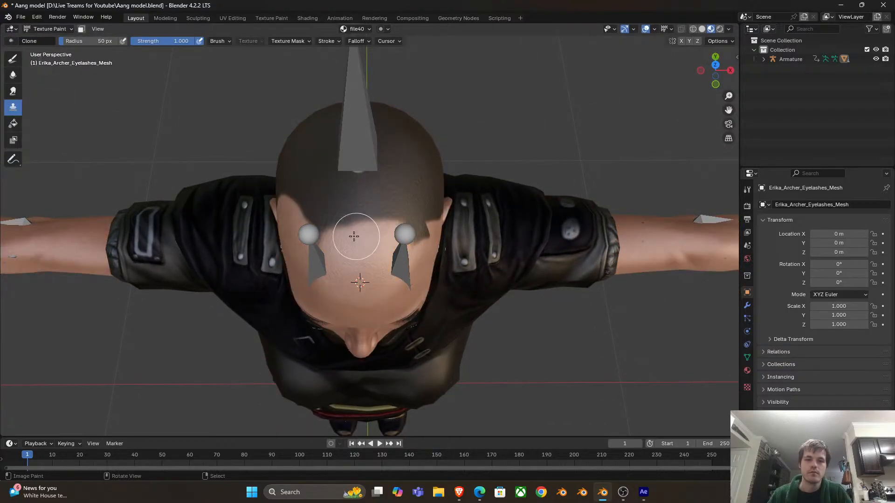
pyautogui.moveTo(372, 245)
pyautogui.mouseDown()
pyautogui.moveTo(364, 239)
pyautogui.moveTo(379, 201)
pyautogui.mouseUp()
# Place the clone source on the right side of the forehead and clone skin over the hair above the right ear
pyautogui.press('Tab')
pyautogui.press('Tab')
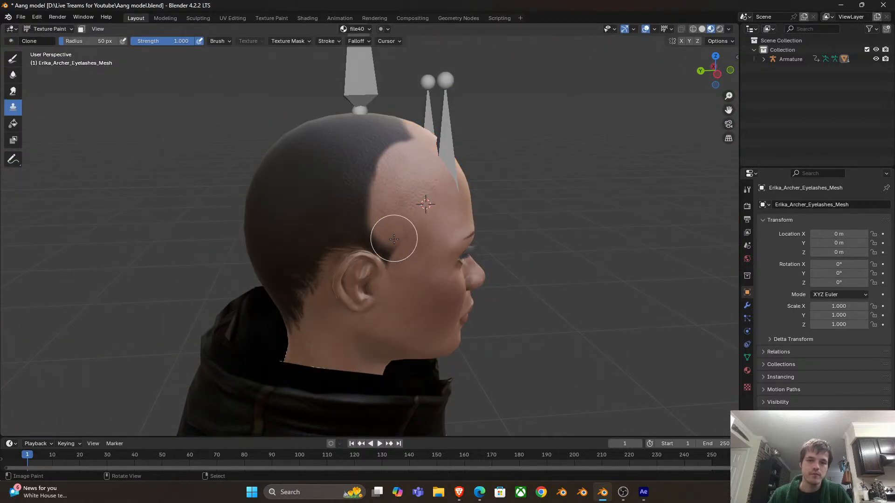
pyautogui.press('Tab')
pyautogui.press('Tab')
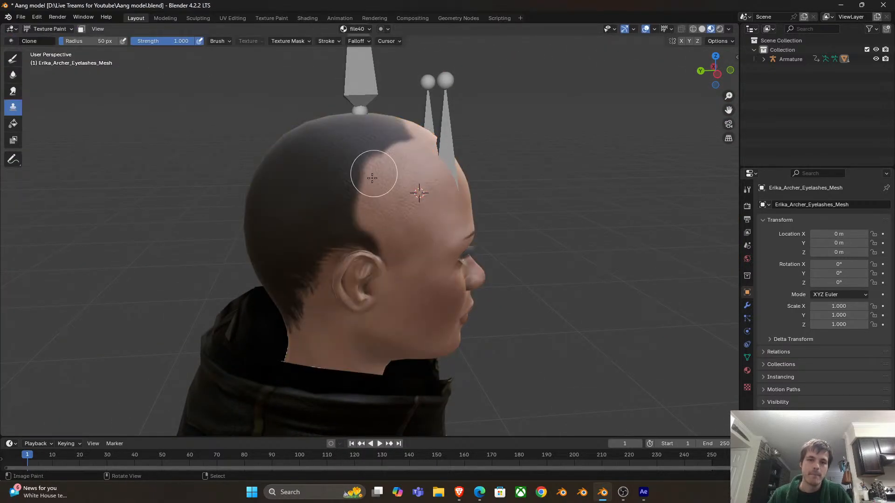
pyautogui.moveTo(337, 175)
pyautogui.mouseDown()
pyautogui.moveTo(340, 201)
pyautogui.moveTo(329, 213)
pyautogui.moveTo(330, 172)
pyautogui.moveTo(333, 207)
pyautogui.moveTo(370, 174)
pyautogui.moveTo(342, 164)
pyautogui.moveTo(371, 171)
pyautogui.moveTo(352, 164)
pyautogui.moveTo(342, 177)
pyautogui.moveTo(383, 195)
pyautogui.moveTo(385, 211)
pyautogui.moveTo(406, 202)
pyautogui.moveTo(409, 227)
pyautogui.moveTo(380, 223)
pyautogui.moveTo(422, 234)
pyautogui.mouseUp()
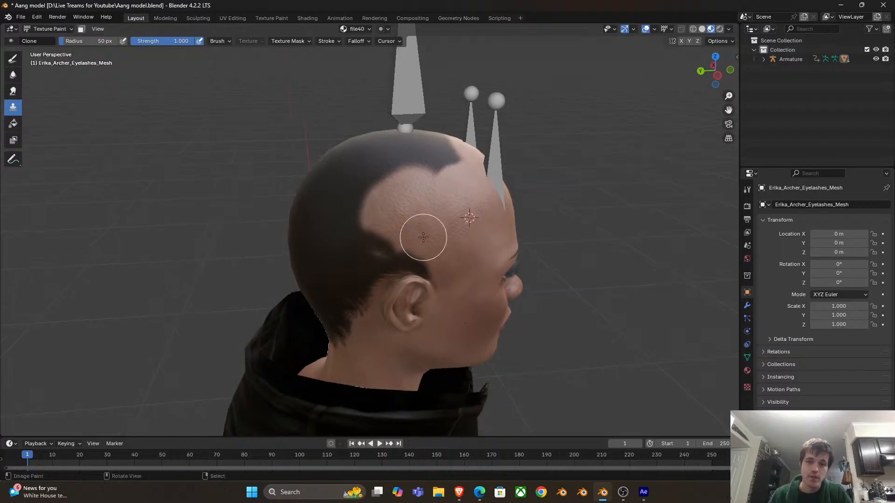
pyautogui.press('Tab')
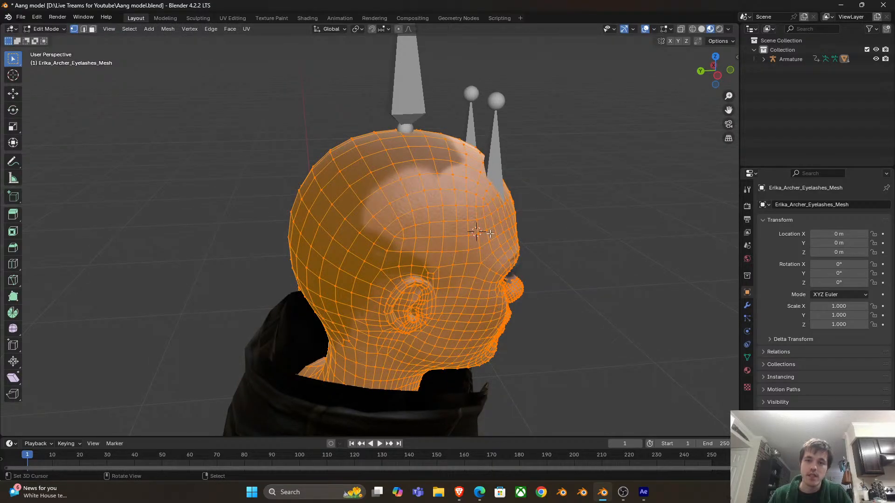
pyautogui.press('Tab')
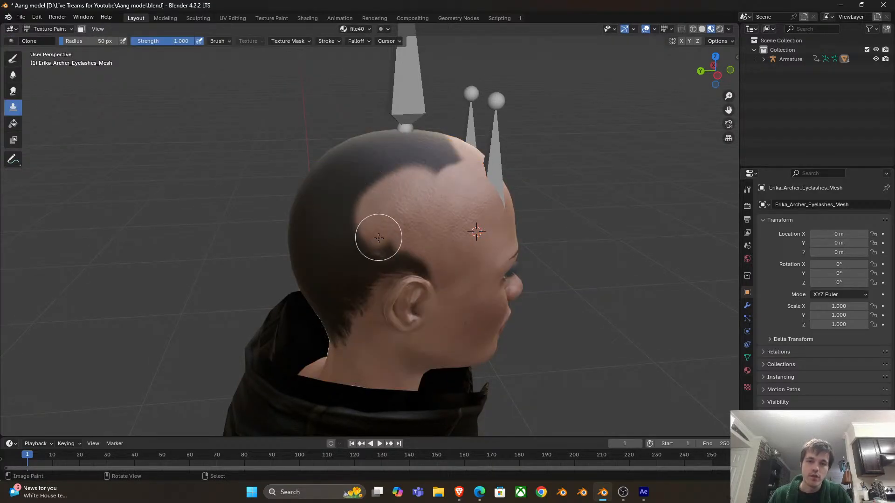
# Reset the clone source above the right temple and clone skin farther back over the hair behind and above the right ear
pyautogui.press('Tab')
pyautogui.press('Tab')
pyautogui.moveTo(404, 266); pyautogui.dragTo(407, 212)
pyautogui.press('Tab')
pyautogui.press('Tab')
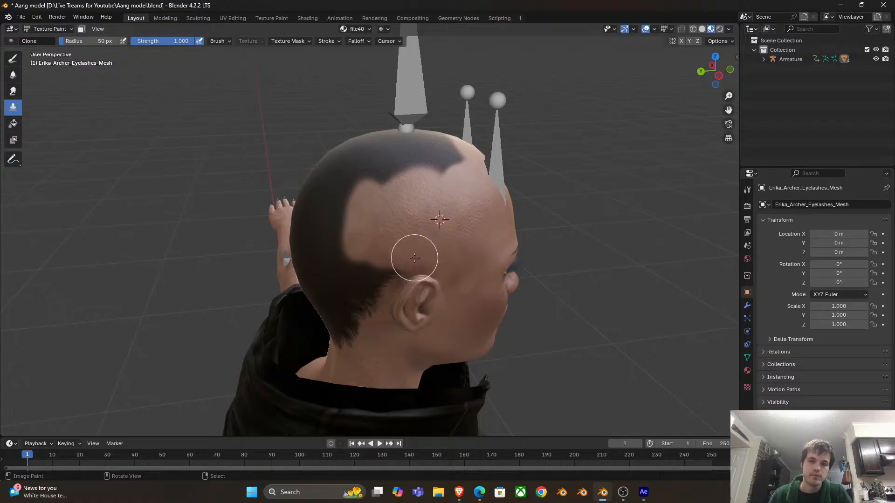
pyautogui.moveTo(374, 240); pyautogui.dragTo(457, 225)
# Move the clone source along the right side of the skull and clone skin upward over the hair toward the crown
pyautogui.press('Tab')
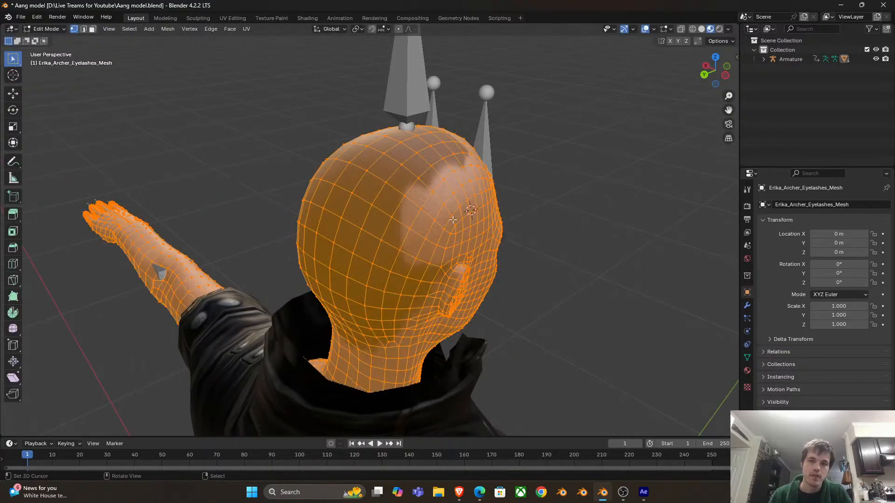
pyautogui.press('Tab')
pyautogui.press('Tab')
pyautogui.press('Tab')
pyautogui.moveTo(408, 254); pyautogui.dragTo(424, 218)
pyautogui.press('Tab')
pyautogui.press('Tab')
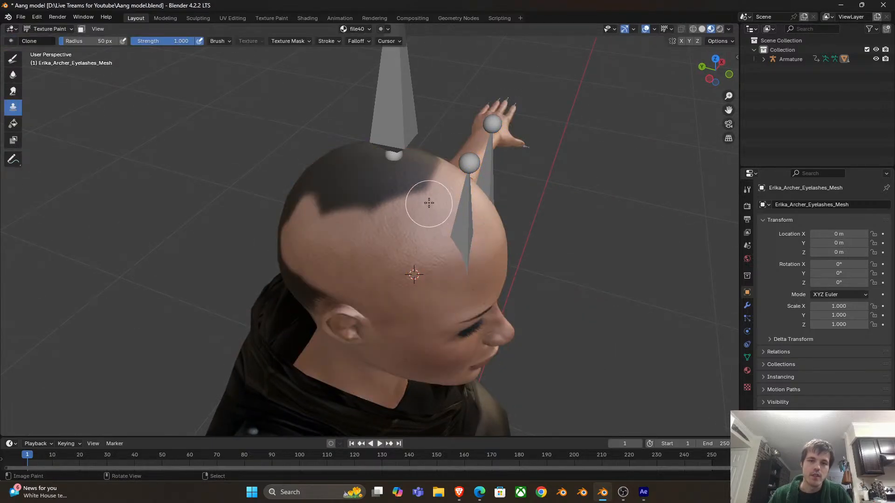
pyautogui.moveTo(359, 220); pyautogui.dragTo(425, 245)
# Re-place the clone source on the upper right forehead and clone skin over the dark patches at the rear right of the crown
pyautogui.press('Tab')
pyautogui.press('Tab')
pyautogui.press('Tab')
pyautogui.press('Tab')
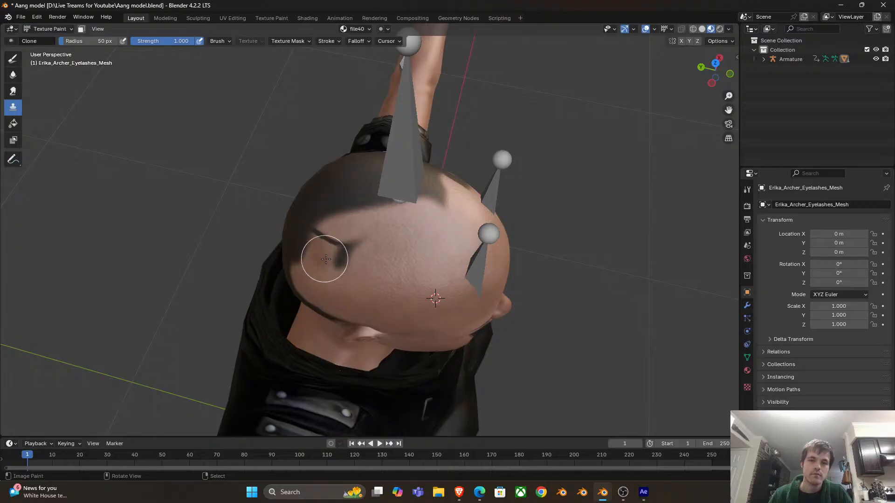
pyautogui.press('Tab')
pyautogui.press('Tab')
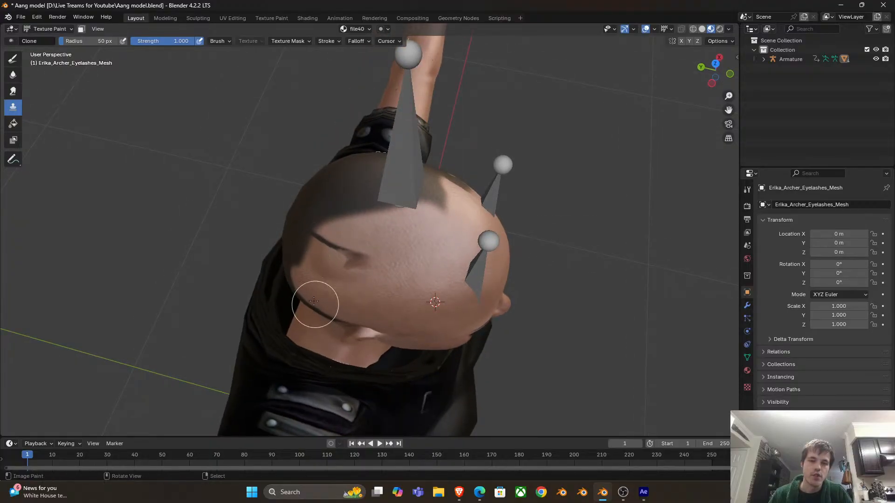
pyautogui.press('Tab')
pyautogui.press('Tab')
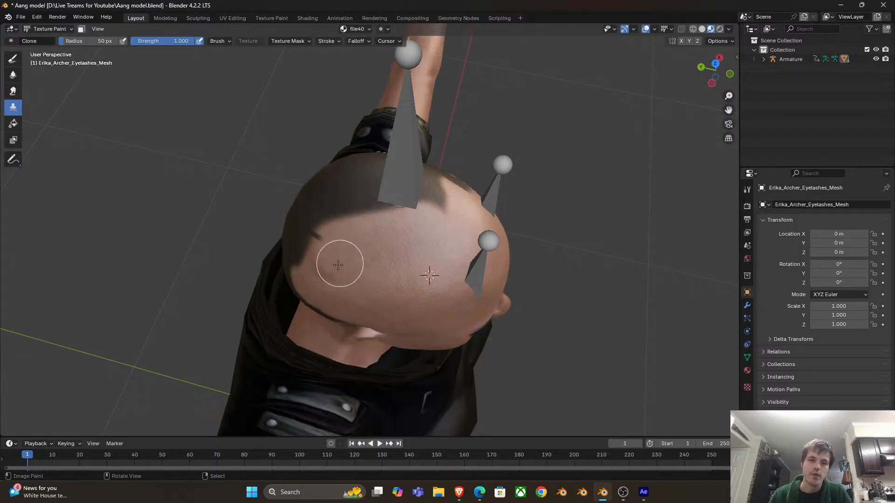
pyautogui.moveTo(366, 272); pyautogui.dragTo(461, 282)
# Set the clone source on the left temple and clone skin over the hair on the left side above the ear
pyautogui.scroll(-6, 461, 281)
pyautogui.moveTo(280, 261)
pyautogui.mouseDown()
pyautogui.moveTo(473, 258)
pyautogui.moveTo(314, 184)
pyautogui.mouseUp()
pyautogui.scroll(-2, 339, 259)
pyautogui.scroll(6, 473, 258)
pyautogui.press('Tab')
pyautogui.press('Tab')
pyautogui.press('Tab')
pyautogui.press('Tab')
pyautogui.moveTo(351, 247)
pyautogui.mouseDown()
pyautogui.moveTo(355, 227)
pyautogui.moveTo(312, 242)
pyautogui.mouseUp()
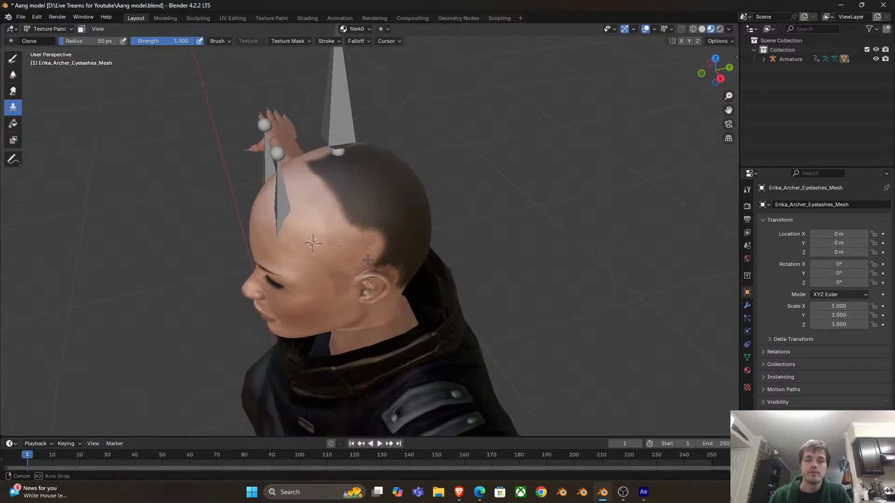
pyautogui.press('Tab')
pyautogui.press('Tab')
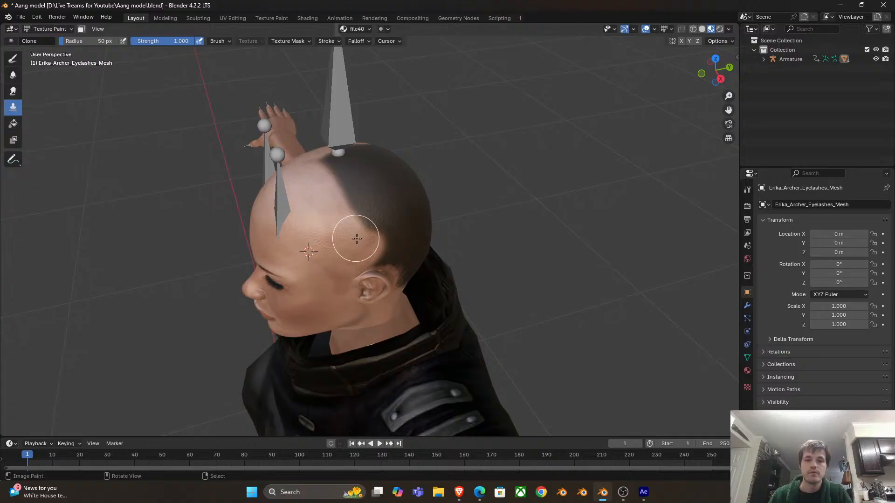
# Re-place the clone source above the left temple and extend the cloned skin farther back along the left side of the head
pyautogui.press('Tab')
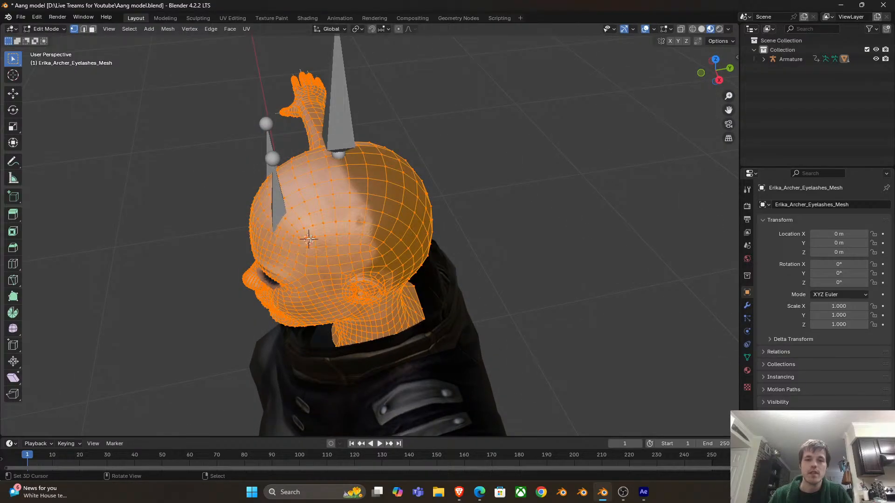
pyautogui.press('Tab')
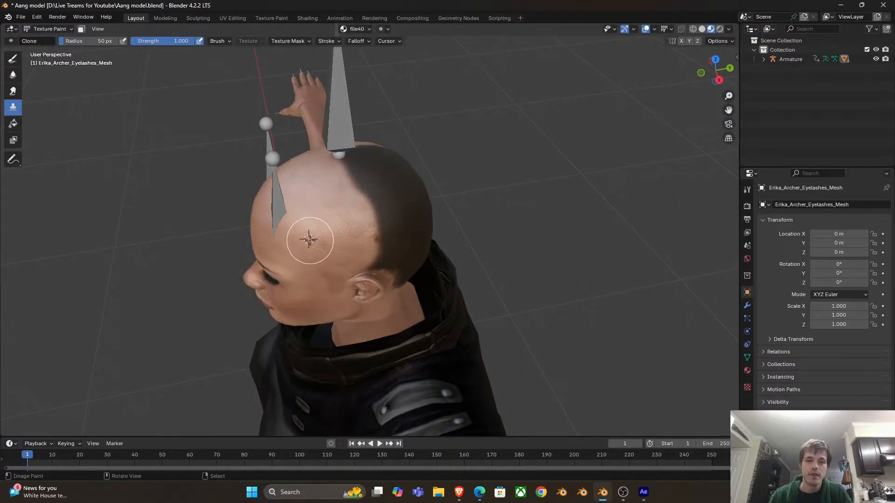
pyautogui.moveTo(308, 240); pyautogui.dragTo(339, 163)
pyautogui.press('Tab')
pyautogui.press('Tab')
pyautogui.moveTo(358, 254); pyautogui.dragTo(358, 160)
# Place the clone source on top of the head and clone skin over the hair behind the crown
pyautogui.press('Tab')
pyautogui.press('Tab')
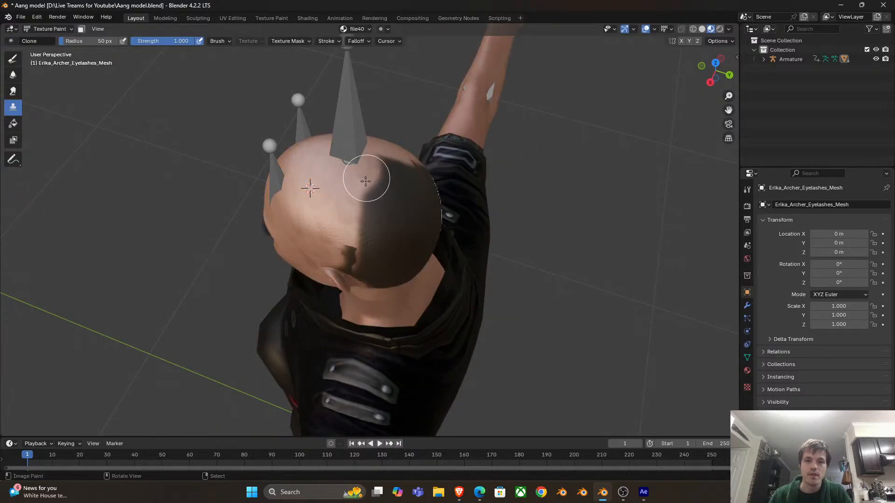
pyautogui.press('Tab')
pyautogui.press('Tab')
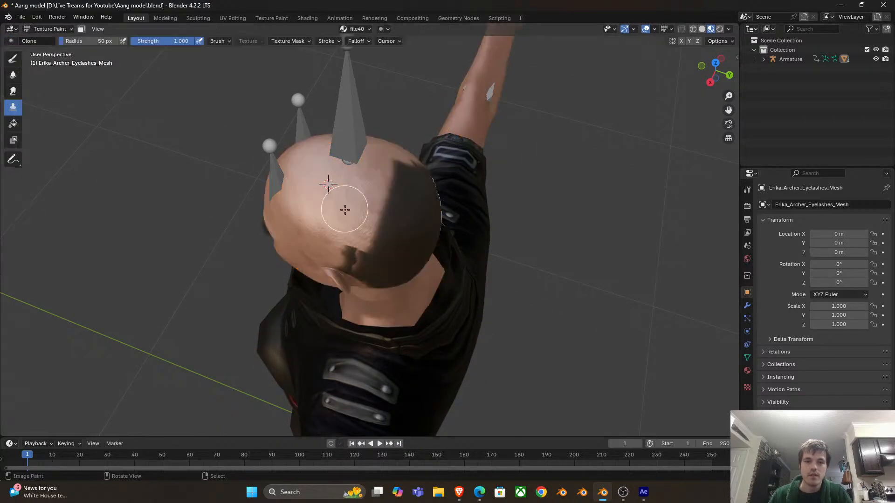
pyautogui.moveTo(346, 265); pyautogui.dragTo(366, 183)
pyautogui.press('Tab')
pyautogui.press('Tab')
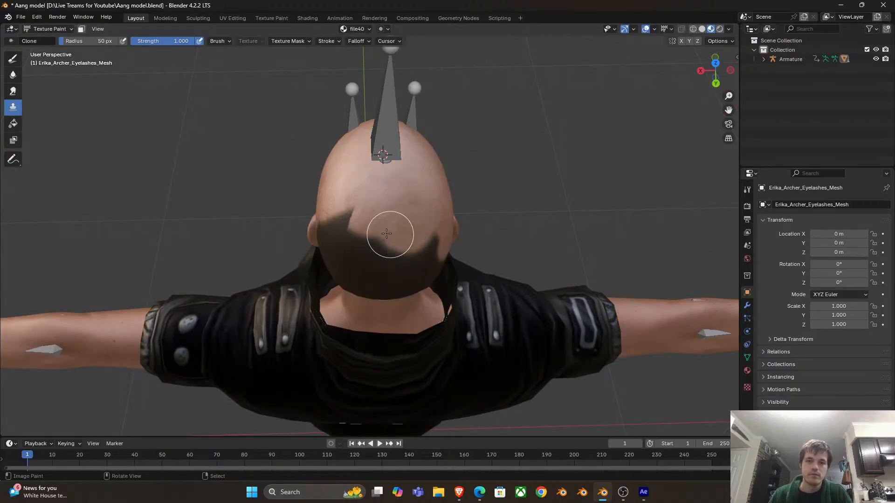
# Set the clone source just behind the crown and clone skin down over the hair on the upper back of the head
pyautogui.scroll(5, 396, 219)
pyautogui.scroll(-5, 401, 205)
pyautogui.moveTo(409, 175)
pyautogui.mouseDown()
pyautogui.moveTo(435, 194)
pyautogui.moveTo(362, 154)
pyautogui.mouseUp()
pyautogui.press('Tab')
pyautogui.press('Tab')
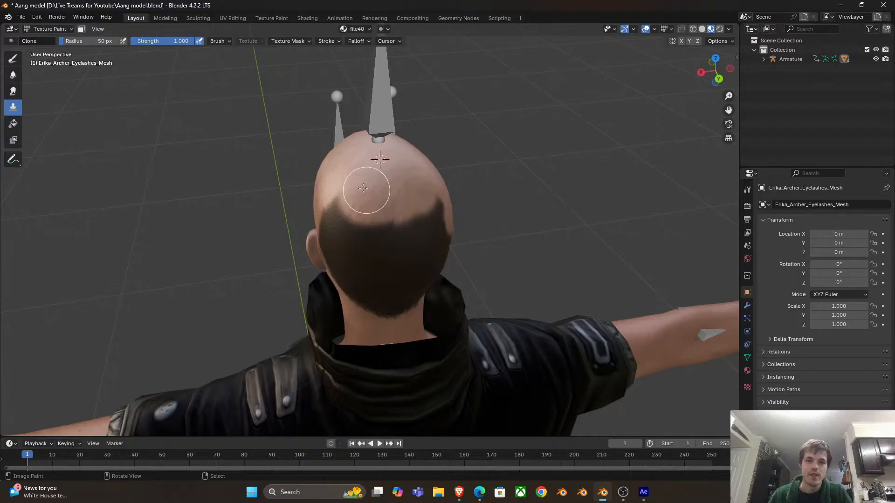
pyautogui.moveTo(366, 207)
pyautogui.mouseDown()
pyautogui.moveTo(396, 224)
pyautogui.moveTo(359, 236)
pyautogui.moveTo(375, 259)
pyautogui.moveTo(350, 249)
pyautogui.moveTo(501, 259)
pyautogui.moveTo(409, 269)
pyautogui.moveTo(443, 225)
pyautogui.moveTo(390, 244)
pyautogui.mouseUp()
# Re-place the clone source on the rear of the crown and clone skin over the hair behind the left ear
pyautogui.press('Tab')
pyautogui.press('Tab')
pyautogui.press('Tab')
pyautogui.press('Tab')
pyautogui.press('Tab')
pyautogui.press('Tab')
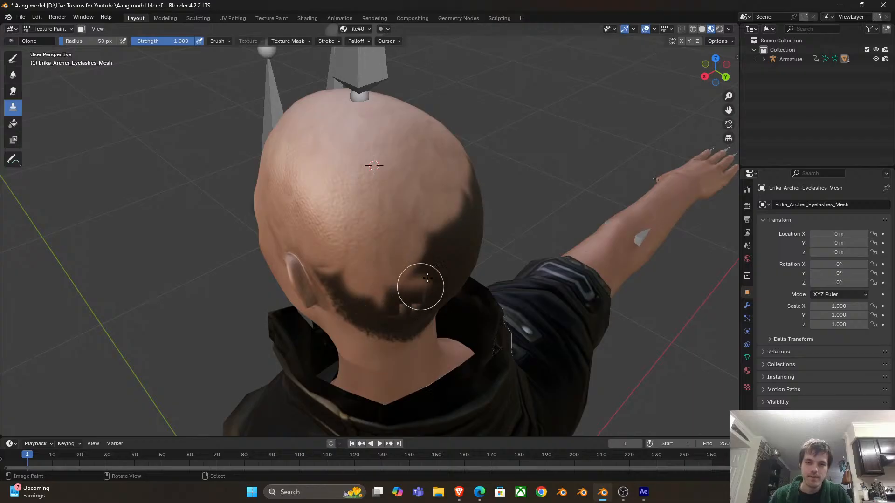
pyautogui.press('Tab')
pyautogui.press('Tab')
pyautogui.moveTo(386, 266); pyautogui.dragTo(403, 277)
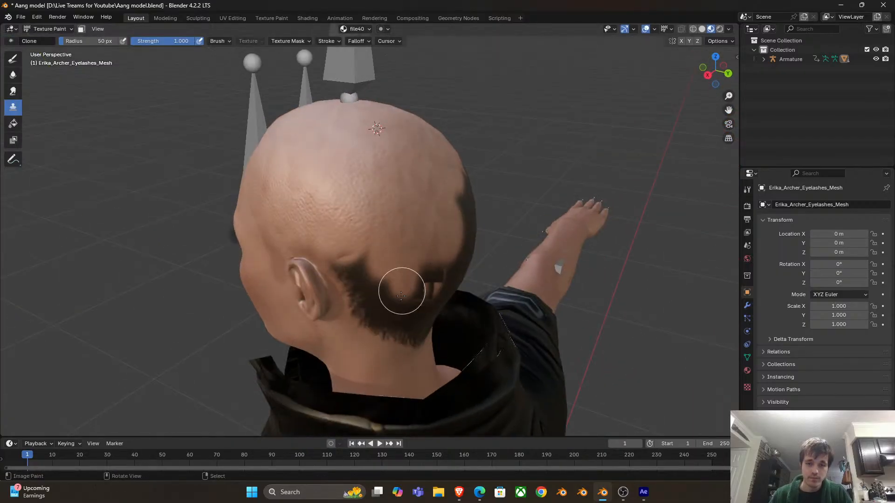
# Set the clone source on the rear right of the crown and clone skin over the hair on the back right of the head
pyautogui.moveTo(396, 340)
pyautogui.mouseDown()
pyautogui.moveTo(372, 311)
pyautogui.moveTo(367, 233)
pyautogui.moveTo(362, 285)
pyautogui.moveTo(350, 280)
pyautogui.moveTo(386, 343)
pyautogui.moveTo(395, 298)
pyautogui.moveTo(355, 285)
pyautogui.moveTo(460, 280)
pyautogui.moveTo(311, 261)
pyautogui.moveTo(401, 256)
pyautogui.moveTo(382, 256)
pyautogui.moveTo(385, 218)
pyautogui.moveTo(384, 227)
pyautogui.moveTo(417, 205)
pyautogui.mouseUp()
pyautogui.keyDown('ctrl'); pyautogui.click(416, 164); pyautogui.keyUp('ctrl')
pyautogui.press('Tab')
pyautogui.press('Tab')
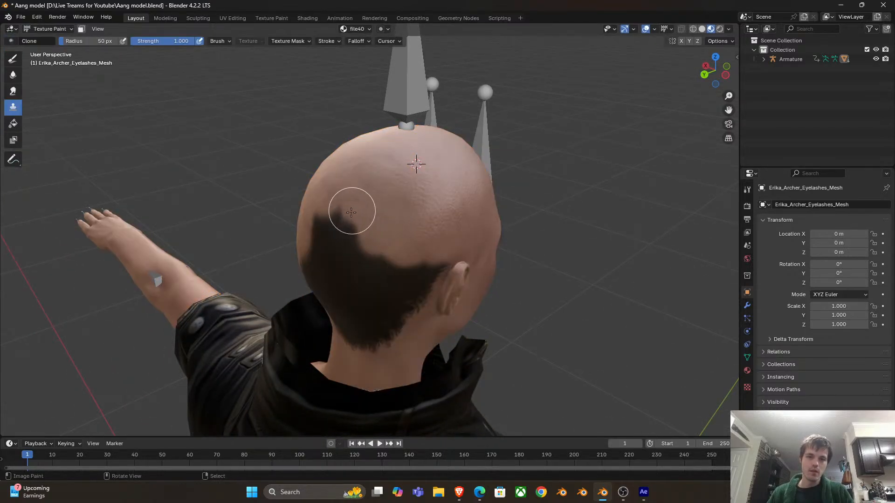
pyautogui.moveTo(344, 213)
pyautogui.mouseDown()
pyautogui.moveTo(344, 240)
pyautogui.moveTo(364, 245)
pyautogui.moveTo(399, 233)
pyautogui.mouseUp()
# Place the clone source high on the back of the head and clone skin over the hair along the nape
pyautogui.press('Tab')
pyautogui.press('Tab')
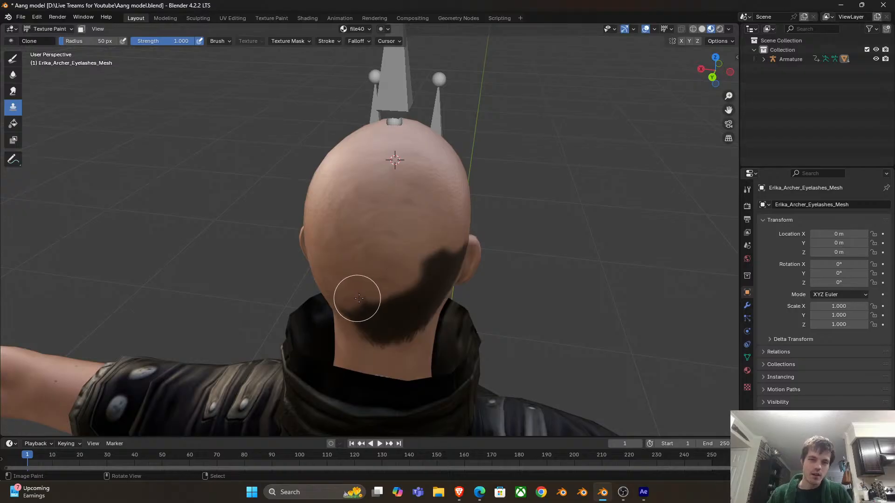
pyautogui.moveTo(355, 298); pyautogui.dragTo(381, 305)
pyautogui.moveTo(396, 339); pyautogui.dragTo(379, 299)
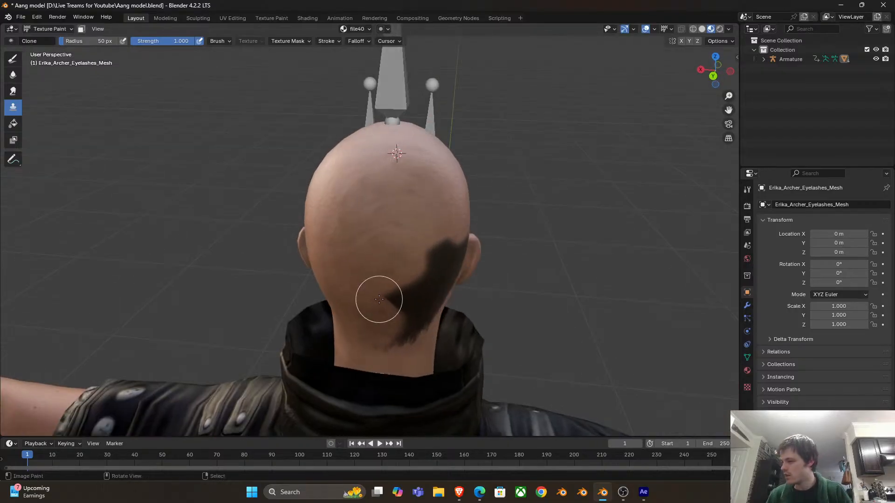
pyautogui.moveTo(393, 225); pyautogui.dragTo(398, 330)
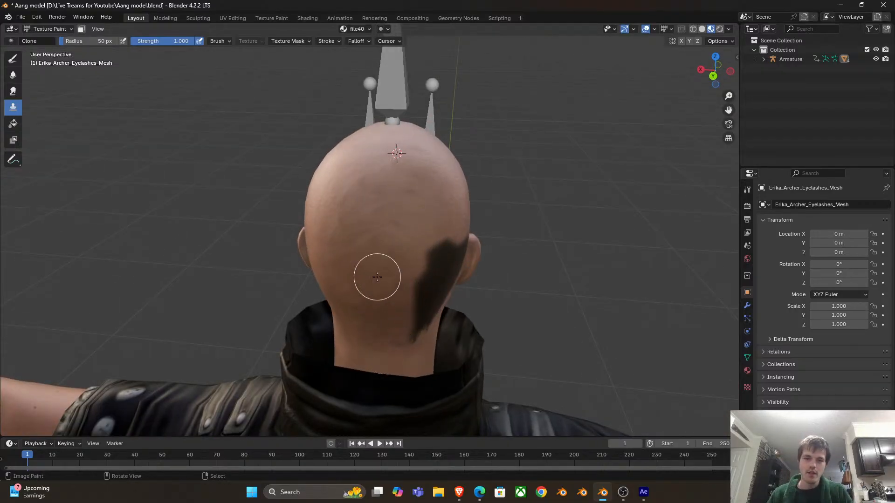
pyautogui.moveTo(397, 266); pyautogui.dragTo(381, 235)
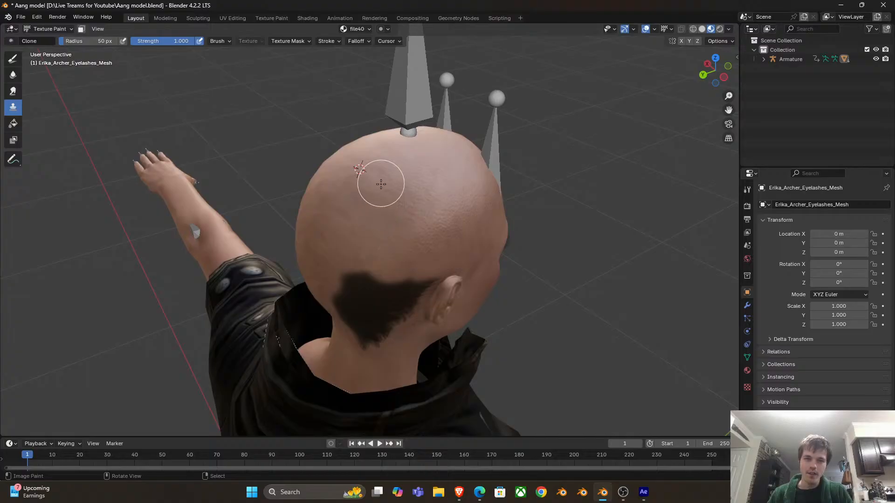
# Clone skin over the remaining hair behind the right ear and return to Object Mode
pyautogui.moveTo(359, 288)
pyautogui.mouseDown()
pyautogui.moveTo(345, 286)
pyautogui.moveTo(359, 324)
pyautogui.moveTo(385, 241)
pyautogui.mouseUp()
pyautogui.keyDown('ctrl'); pyautogui.click(384, 204); pyautogui.keyUp('ctrl')
pyautogui.moveTo(382, 298)
pyautogui.mouseDown()
pyautogui.moveTo(359, 339)
pyautogui.moveTo(405, 320)
pyautogui.moveTo(372, 331)
pyautogui.moveTo(366, 247)
pyautogui.moveTo(415, 250)
pyautogui.moveTo(459, 310)
pyautogui.moveTo(396, 200)
pyautogui.moveTo(316, 214)
pyautogui.moveTo(343, 200)
pyautogui.mouseUp()
pyautogui.hotkey('ctrl', 'Tab')
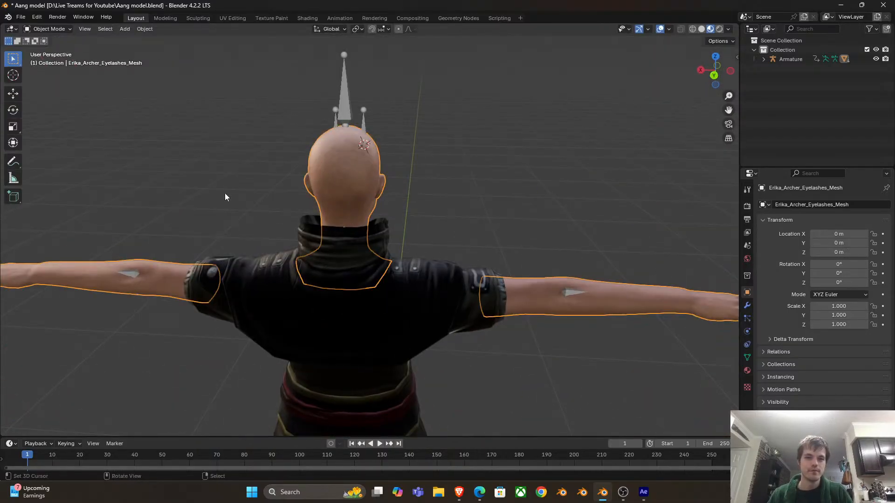
# Switch to After Effects, scrub through the tracked river clip and park the playhead at 0:00:02:18
pyautogui.click(644, 493)
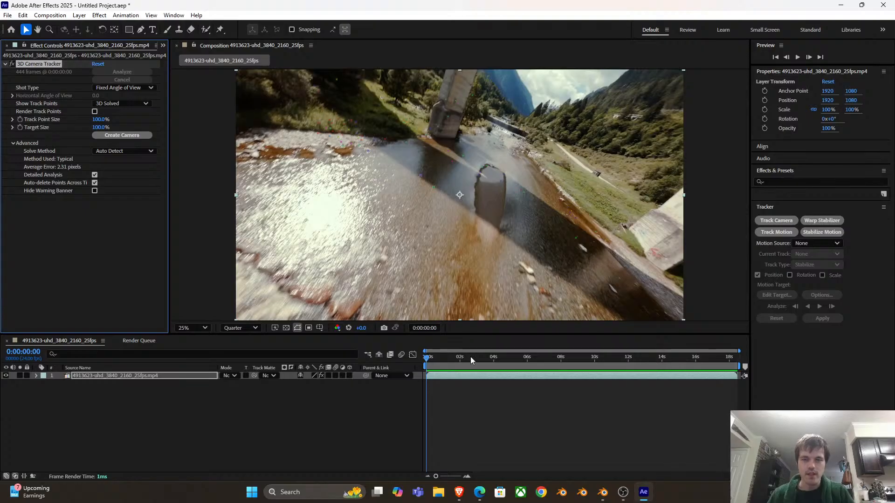
pyautogui.moveTo(432, 357); pyautogui.dragTo(552, 368)
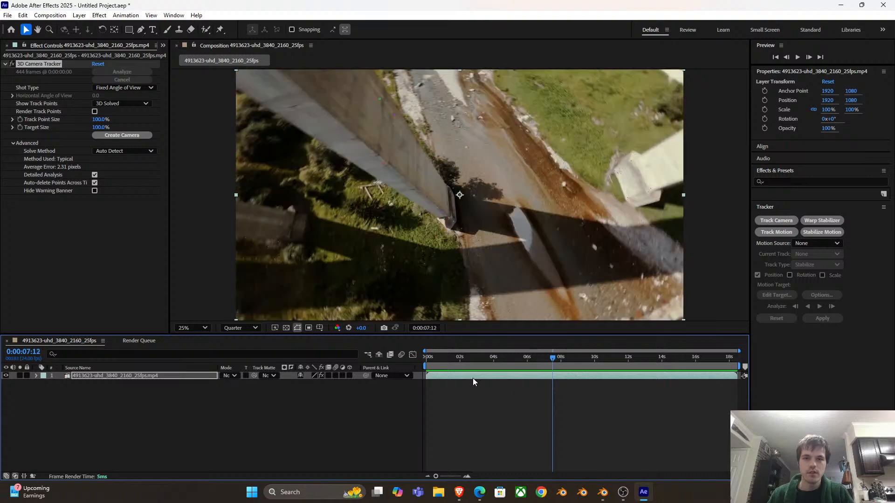
pyautogui.click(472, 358)
# Save the project as AE LAST AIRBENDER COMP in the Live Treams for Youtube folder on the Expansion (D:) drive
pyautogui.hotkey('ctrl', 's')
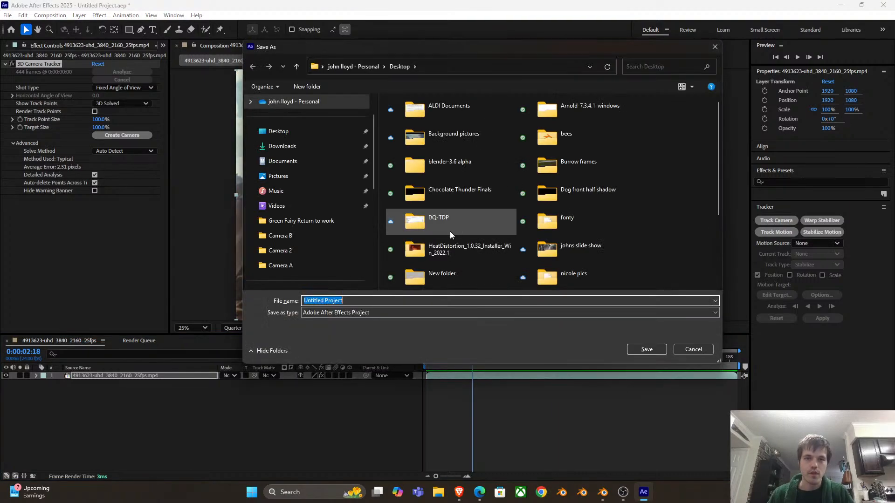
pyautogui.scroll(-10, 328, 214)
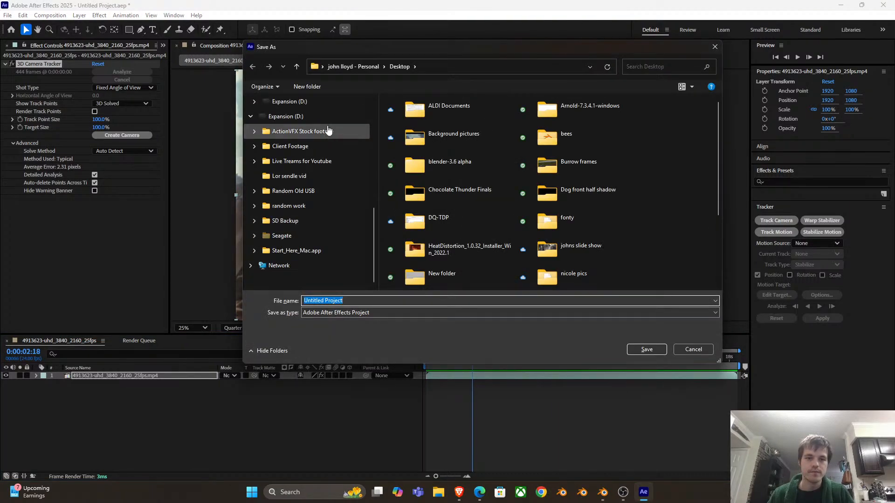
pyautogui.click(304, 165)
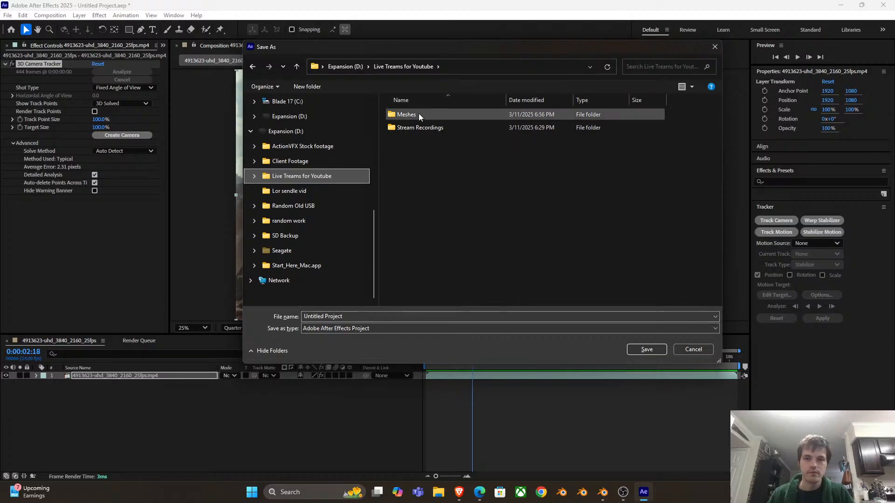
pyautogui.doubleClick(423, 129)
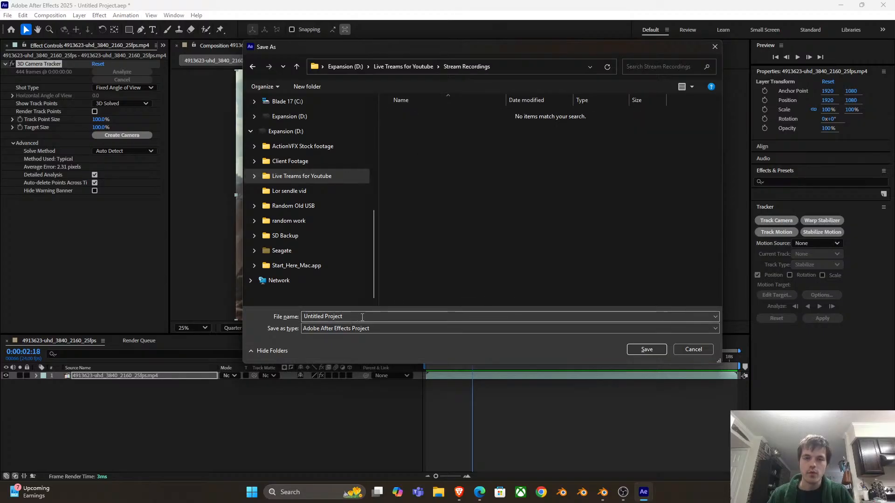
pyautogui.click(252, 66)
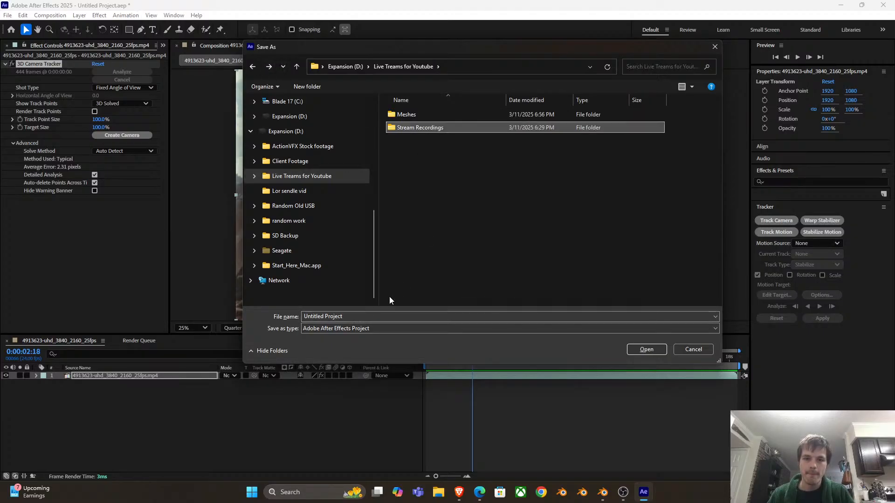
pyautogui.click(356, 317)
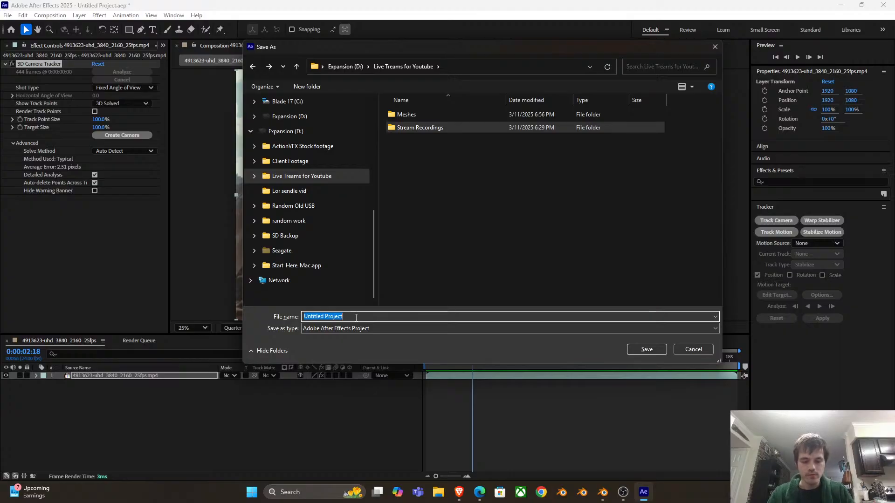
pyautogui.write('AE LAS')
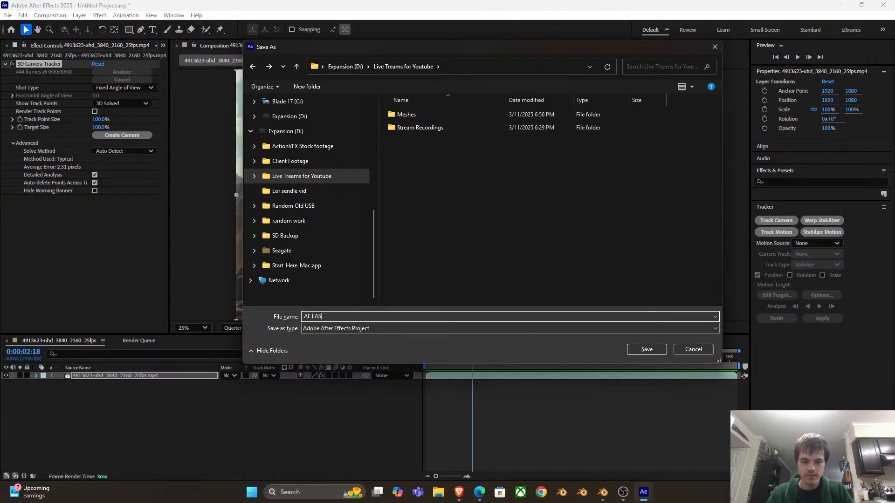
pyautogui.write('T AIRBENDER COMP')
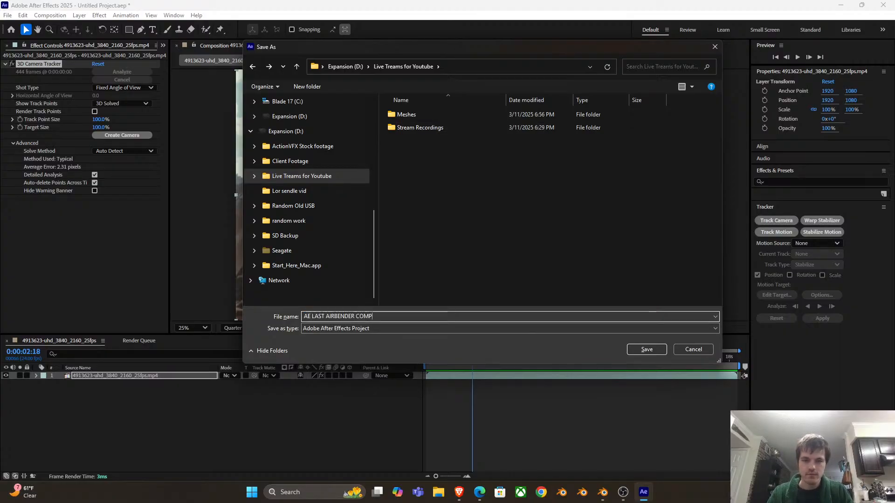
pyautogui.press('Return')
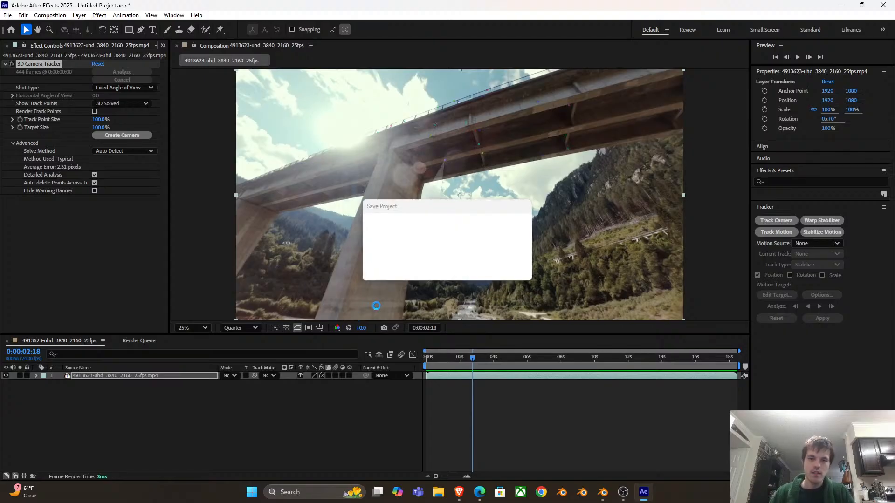
# At 0:00:03:08, create a solid and camera from the track points on the bridge deck above the pier
pyautogui.moveTo(446, 364); pyautogui.dragTo(428, 361)
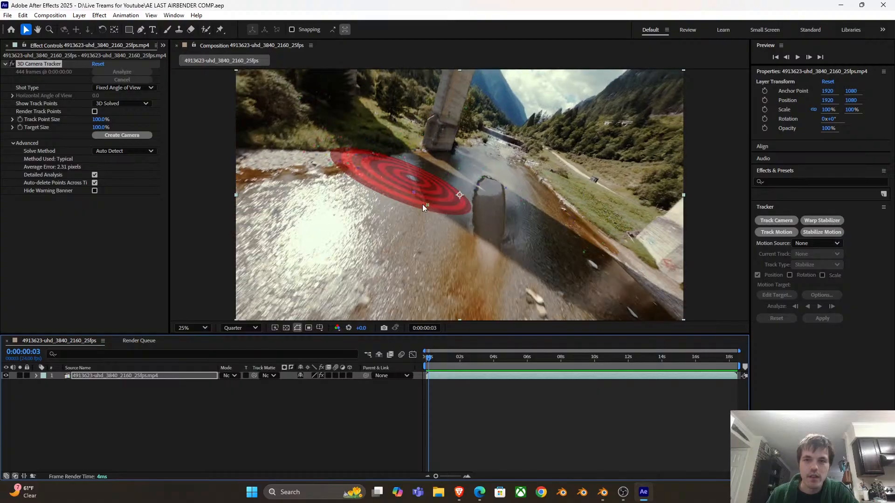
pyautogui.click(419, 172)
pyautogui.moveTo(471, 360); pyautogui.dragTo(482, 362)
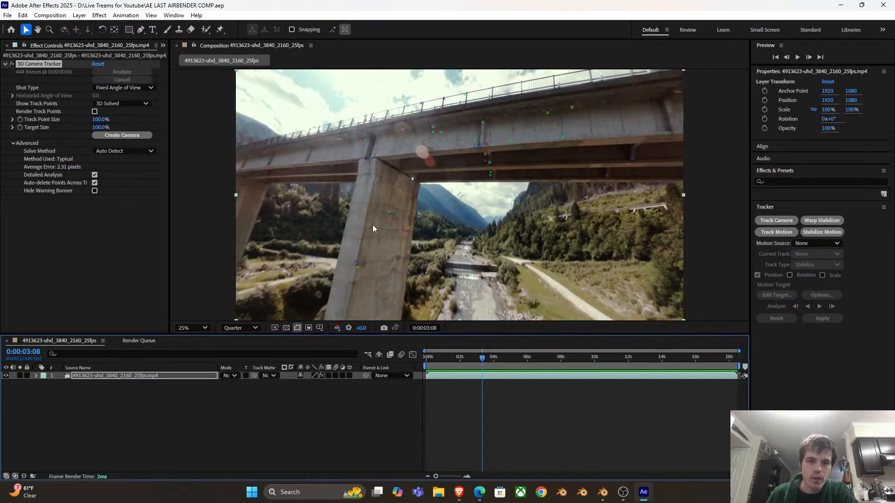
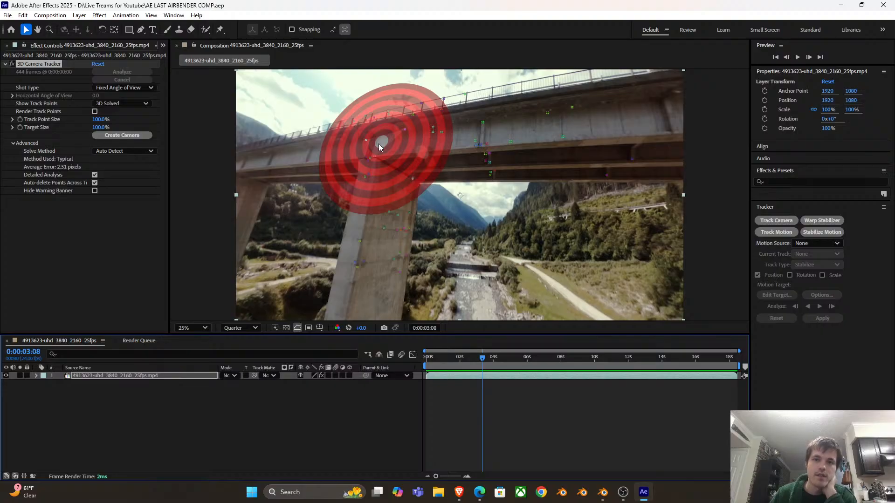
pyautogui.rightClick(378, 143)
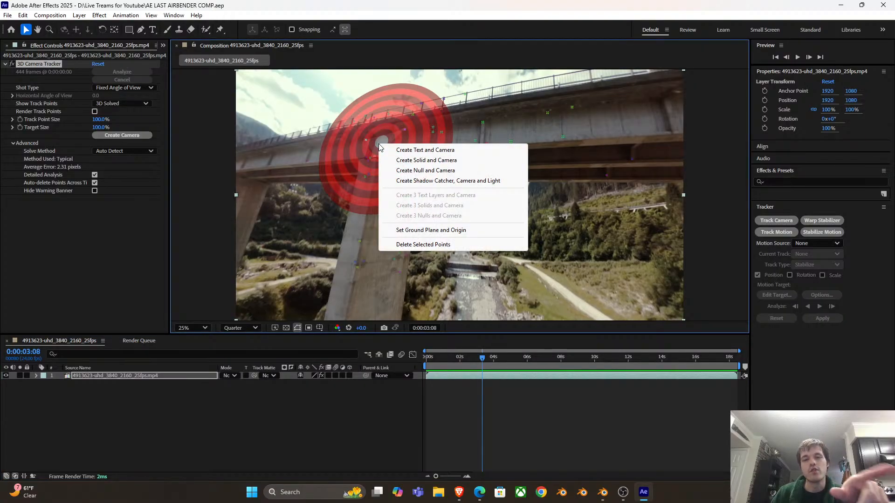
pyautogui.click(416, 161)
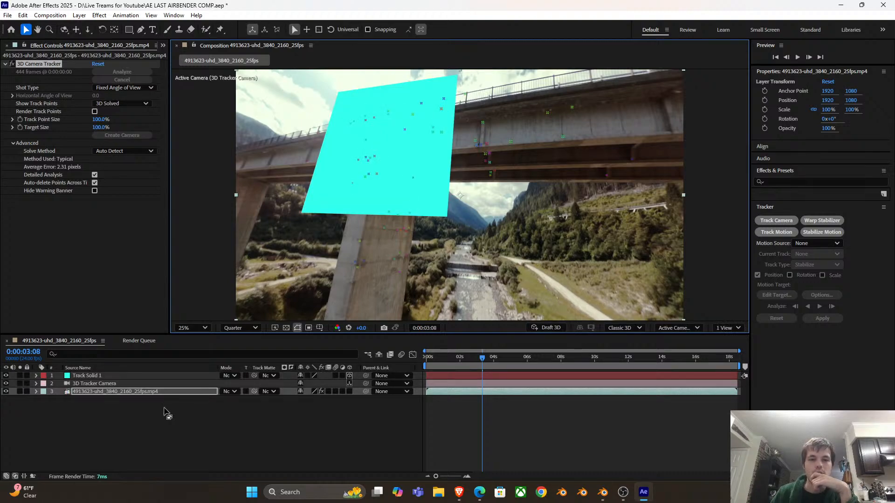
# Play the clip from the start and from about 0:00:08:22 to check how the cyan track solid follows the bridge
pyautogui.click(105, 376)
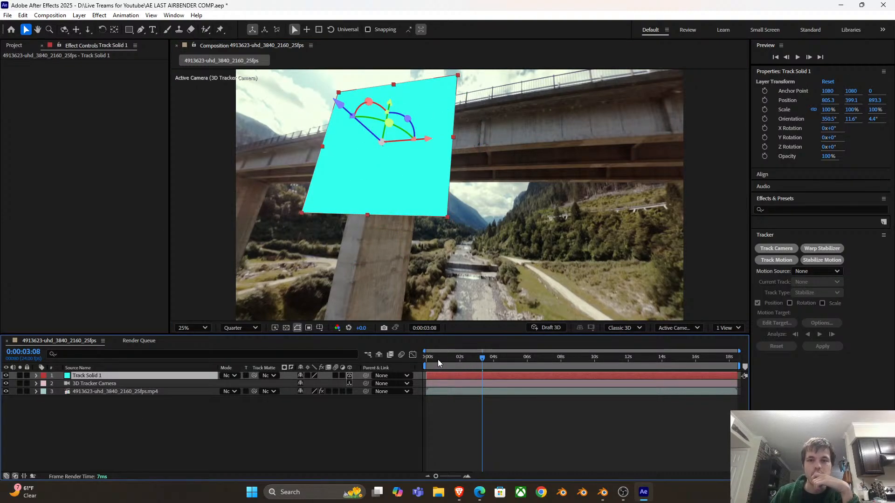
pyautogui.click(425, 364)
pyautogui.moveTo(446, 363); pyautogui.dragTo(365, 368)
pyautogui.press('space')
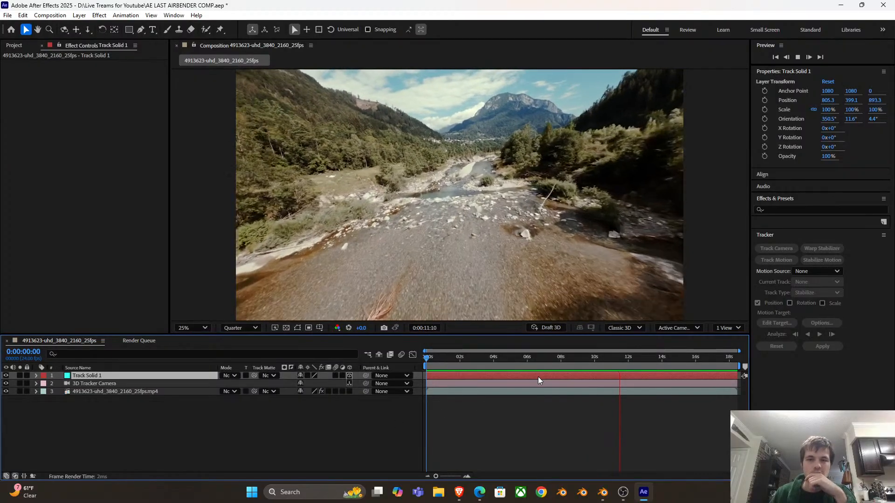
pyautogui.press('space')
pyautogui.moveTo(442, 367); pyautogui.dragTo(576, 365)
pyautogui.press('space')
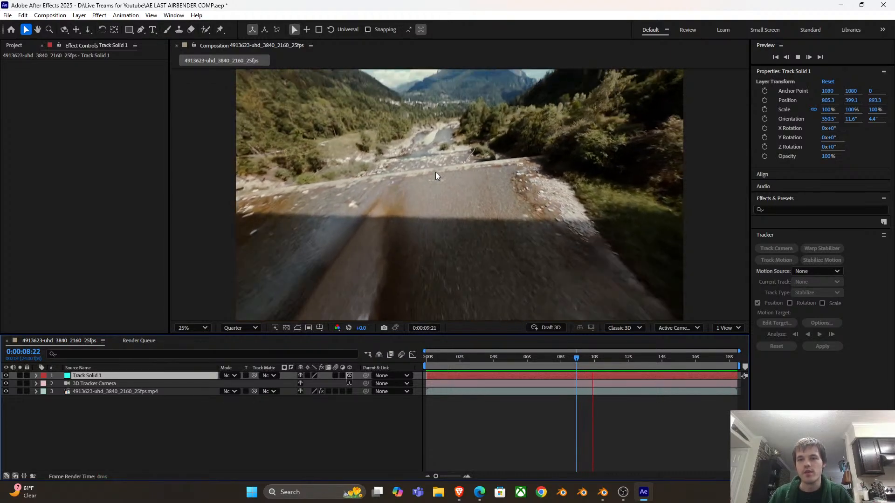
pyautogui.press('space')
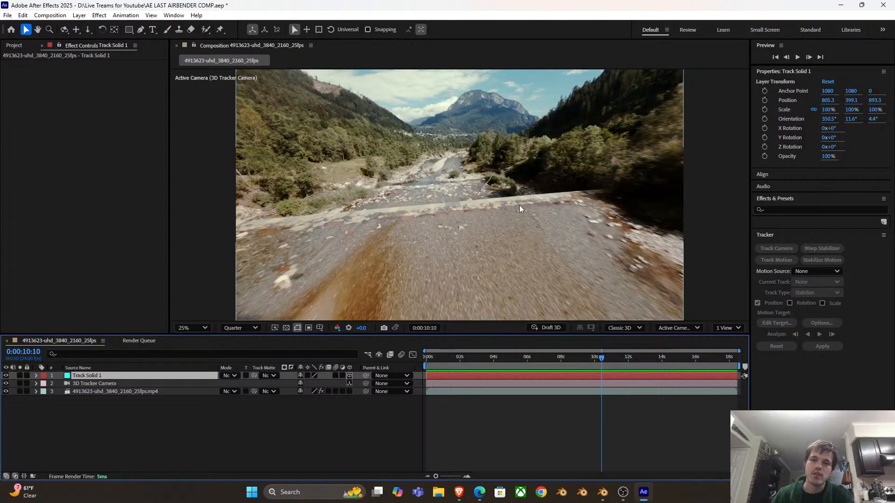
# Preview the solid from about 0:00:02:02, park at 0:00:04:07 and scale the cyan solid to about 63% by 27.5%
pyautogui.moveTo(594, 365); pyautogui.dragTo(458, 372)
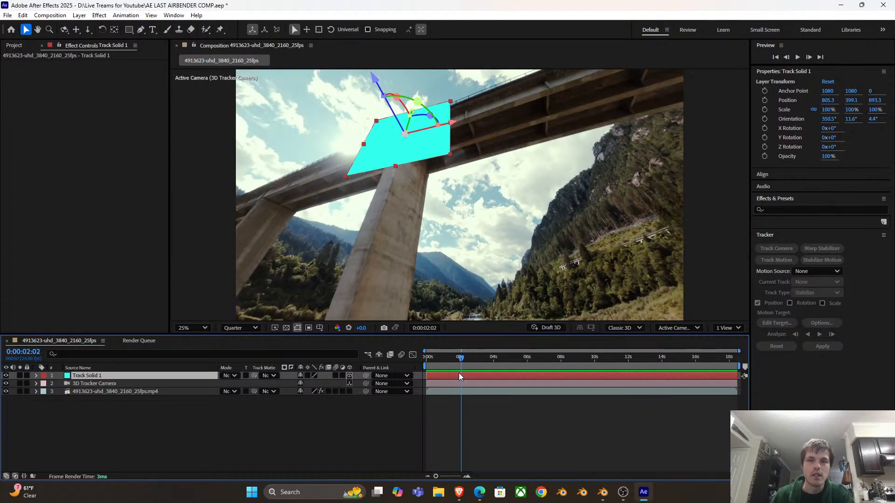
pyautogui.press('space')
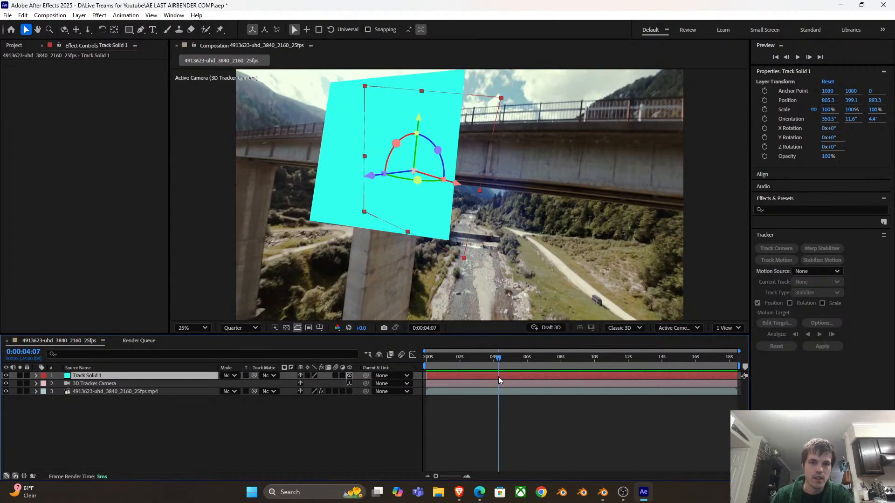
pyautogui.press('space')
pyautogui.moveTo(418, 99); pyautogui.dragTo(449, 183)
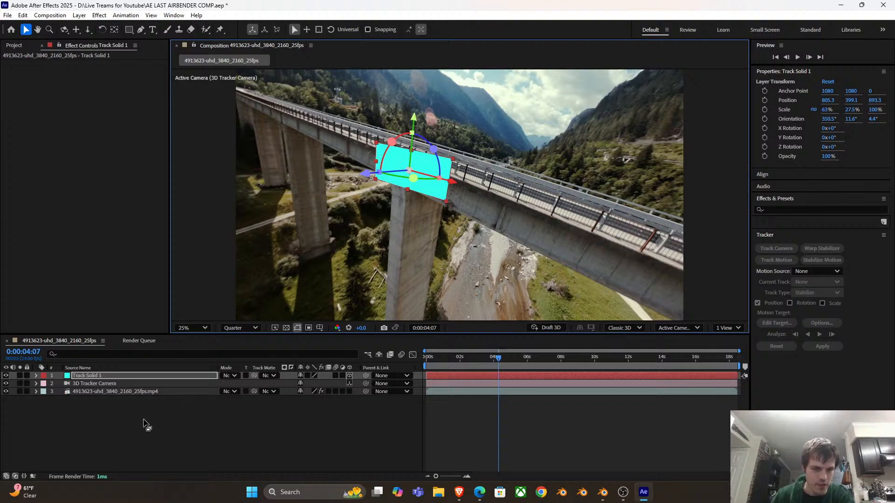
# Select the clip's 3D Camera Tracker effect and scrub to 0:00:04:16, examining the track points on the bridge and pier
pyautogui.click(133, 391)
pyautogui.click(49, 65)
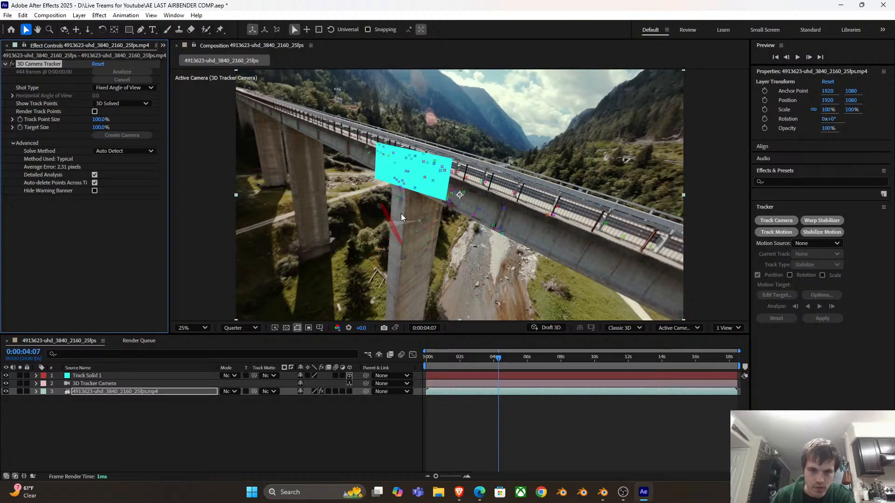
pyautogui.click(498, 358)
pyautogui.moveTo(504, 362); pyautogui.dragTo(469, 363)
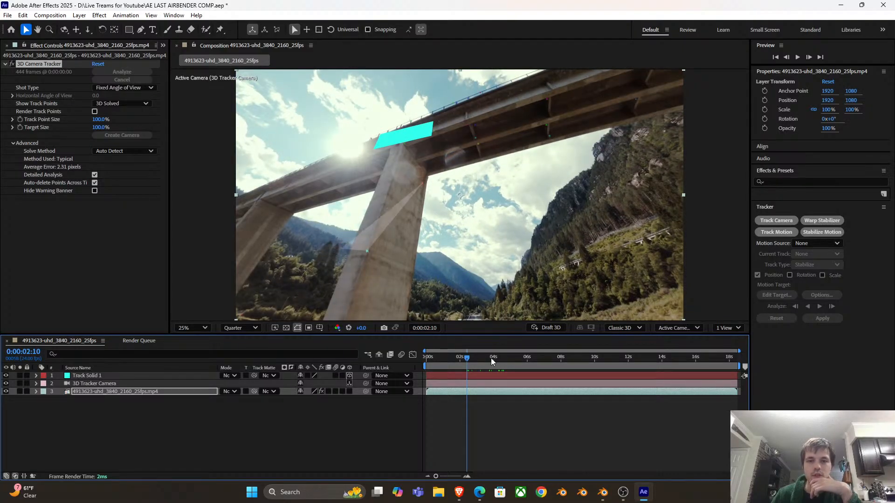
pyautogui.moveTo(466, 359); pyautogui.dragTo(448, 354)
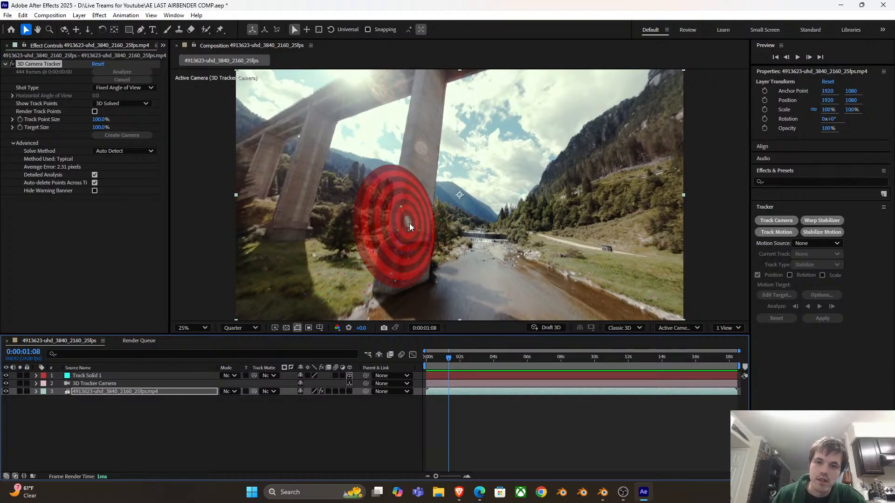
pyautogui.moveTo(452, 357); pyautogui.dragTo(468, 356)
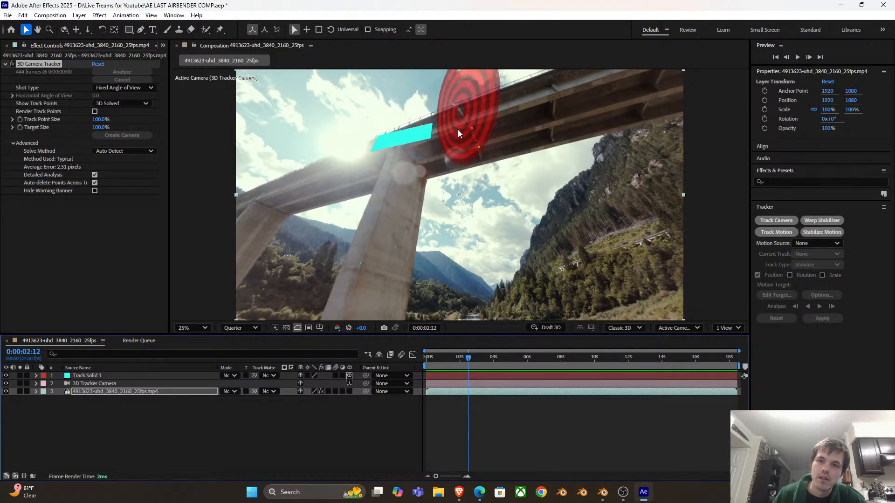
pyautogui.moveTo(470, 361); pyautogui.dragTo(507, 362)
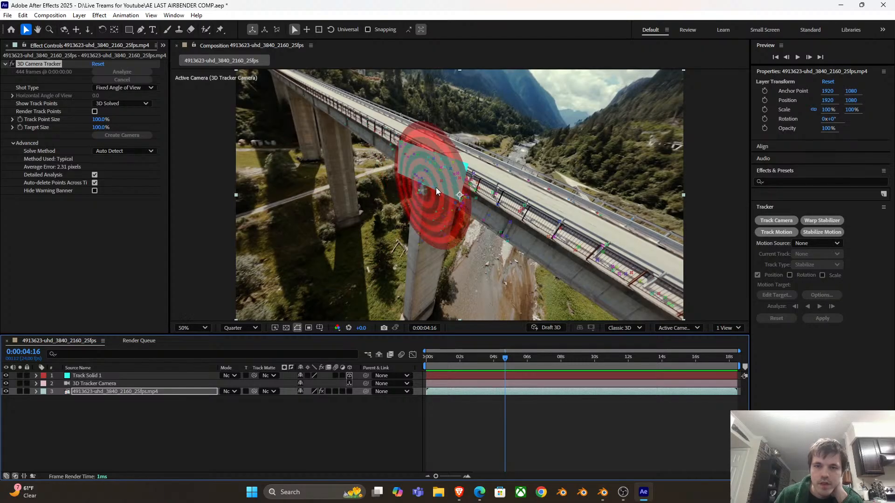
# Create a second track solid from the track points where the near pier meets the bridge deck
pyautogui.scroll(4, 410, 191)
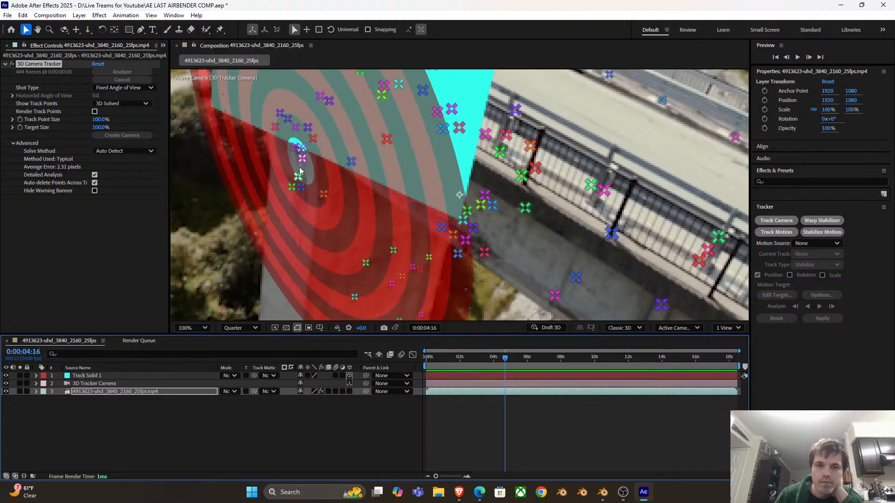
pyautogui.rightClick(300, 171)
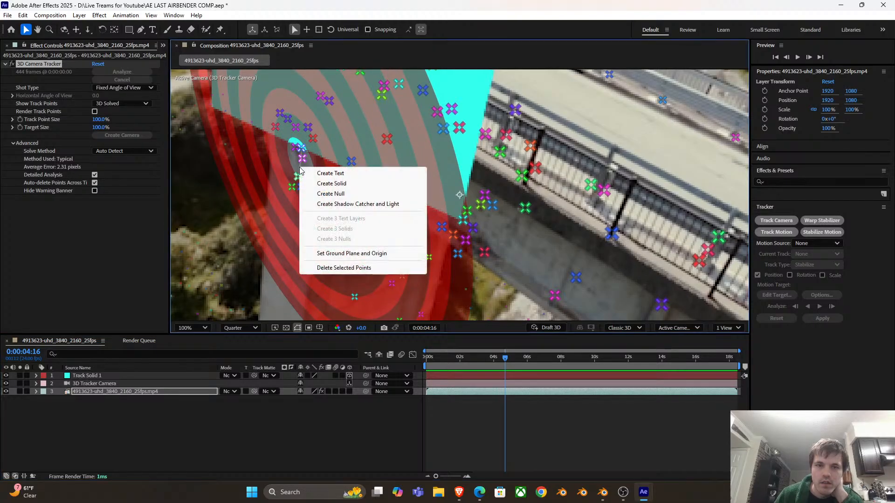
pyautogui.click(305, 183)
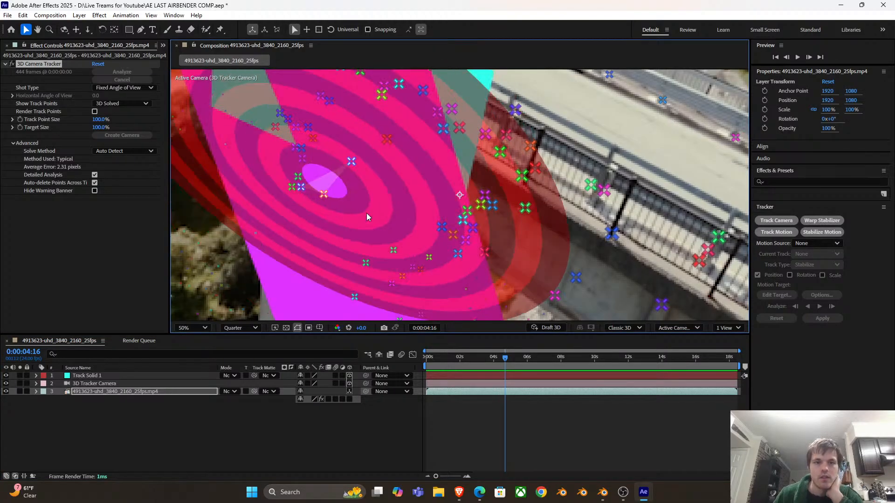
pyautogui.press(',')
pyautogui.press(',')
pyautogui.press(',')
pyautogui.press(',')
pyautogui.press(',')
pyautogui.press('.')
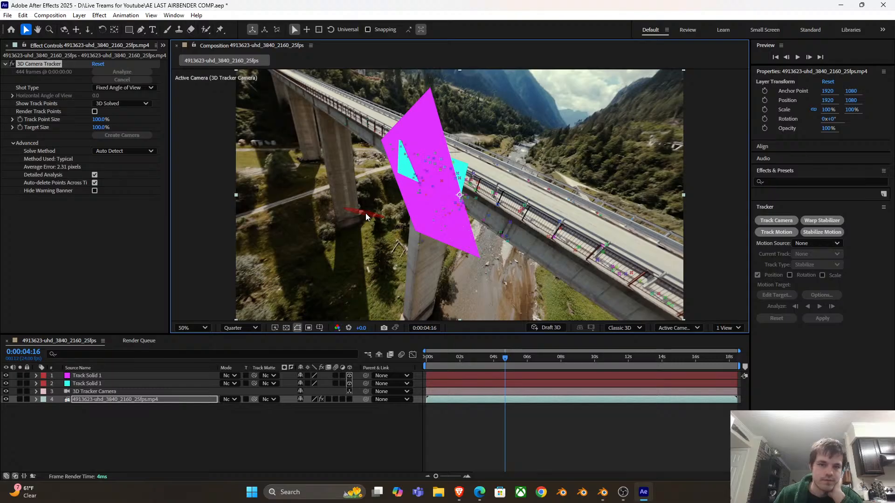
pyautogui.press('.')
# Rotate the magenta solid upright to a Z orientation of about 8.1° and scale it to about 14.3% by 191.5%
pyautogui.click(86, 375)
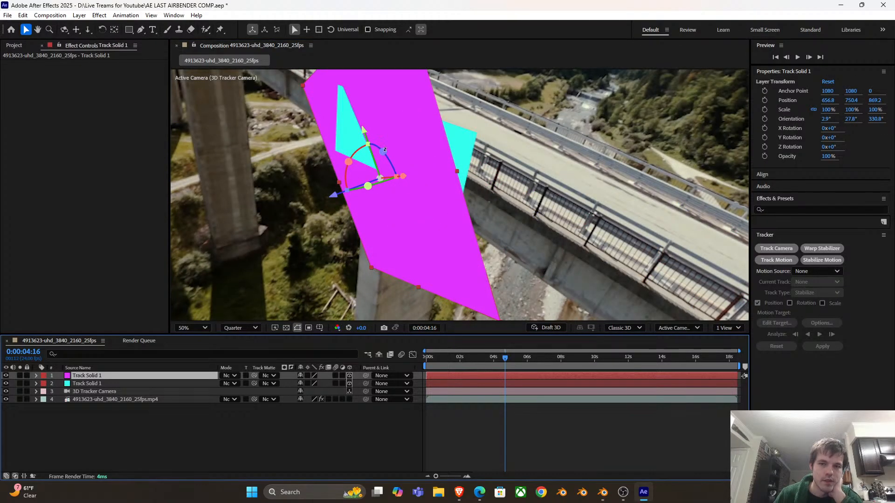
pyautogui.press('w')
pyautogui.moveTo(373, 154); pyautogui.dragTo(406, 170)
pyautogui.moveTo(423, 234); pyautogui.dragTo(380, 306)
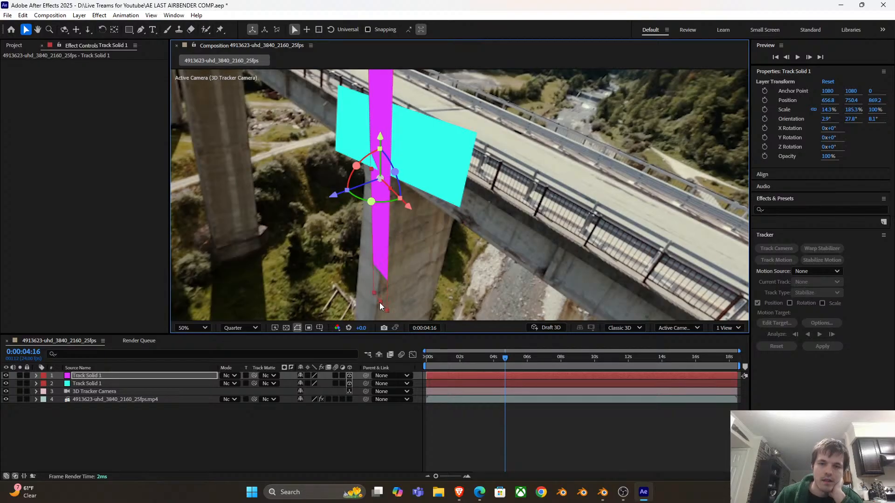
pyautogui.press(',')
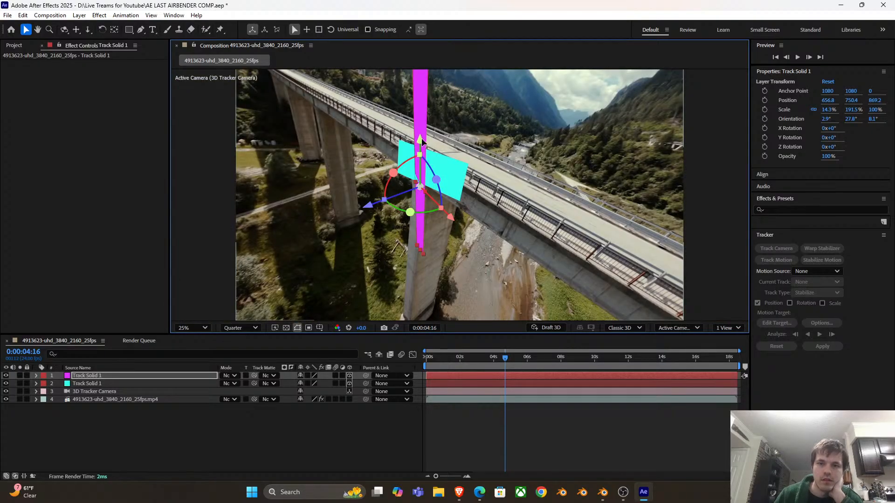
# Move the magenta solid down onto the near pier's face and rotate it to an orientation of about 1.7°, 27.5°, 13.6°
pyautogui.moveTo(425, 168); pyautogui.dragTo(517, 135)
pyautogui.scroll(2, 469, 251)
pyautogui.press('v')
pyautogui.moveTo(435, 210); pyautogui.dragTo(427, 208)
pyautogui.moveTo(483, 205); pyautogui.dragTo(530, 210)
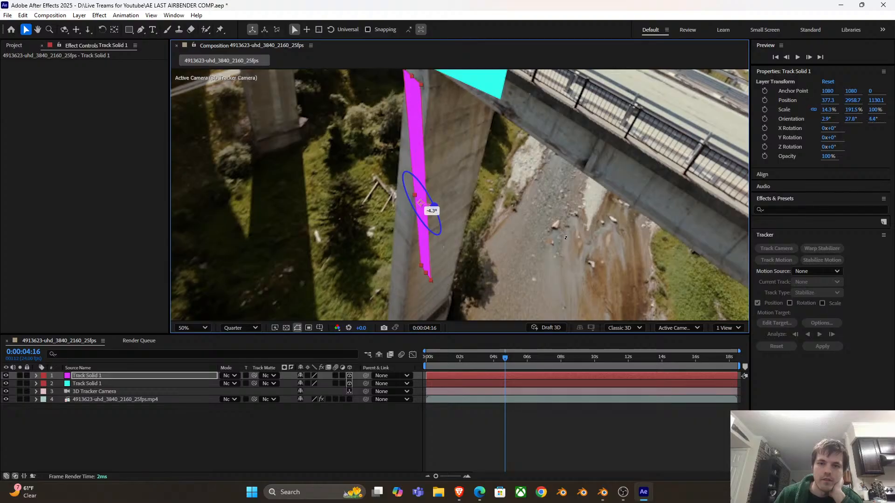
pyautogui.moveTo(420, 203); pyautogui.dragTo(420, 203)
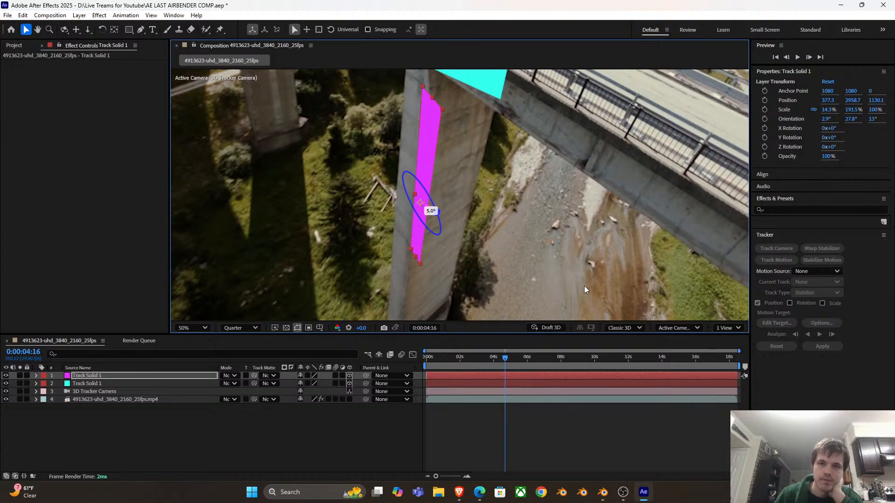
pyautogui.moveTo(445, 242); pyautogui.dragTo(437, 233)
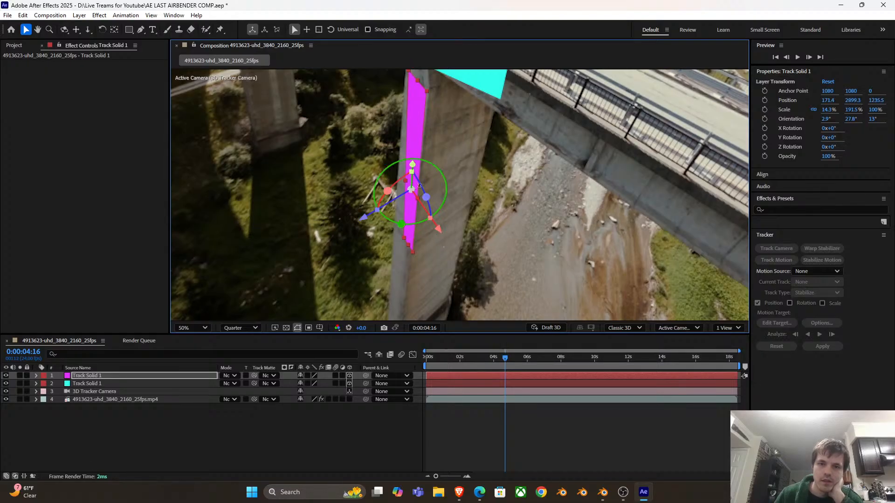
pyautogui.moveTo(387, 191); pyautogui.dragTo(226, 201)
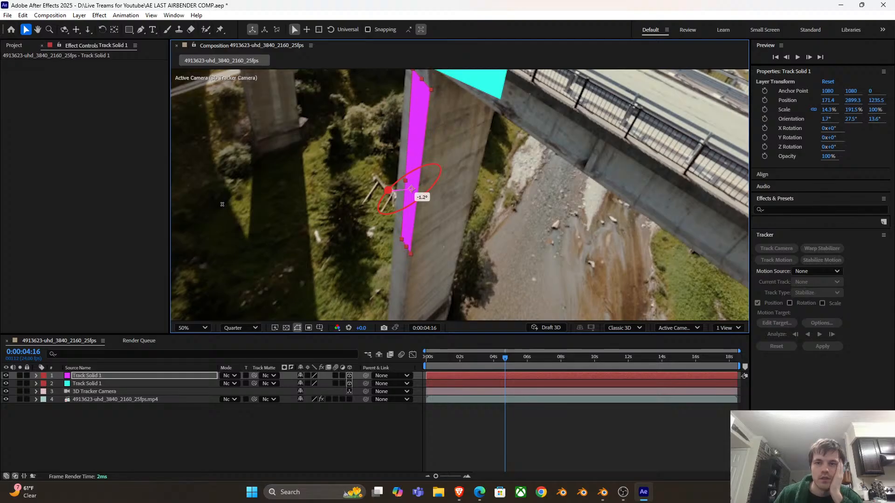
pyautogui.moveTo(221, 204); pyautogui.dragTo(223, 204)
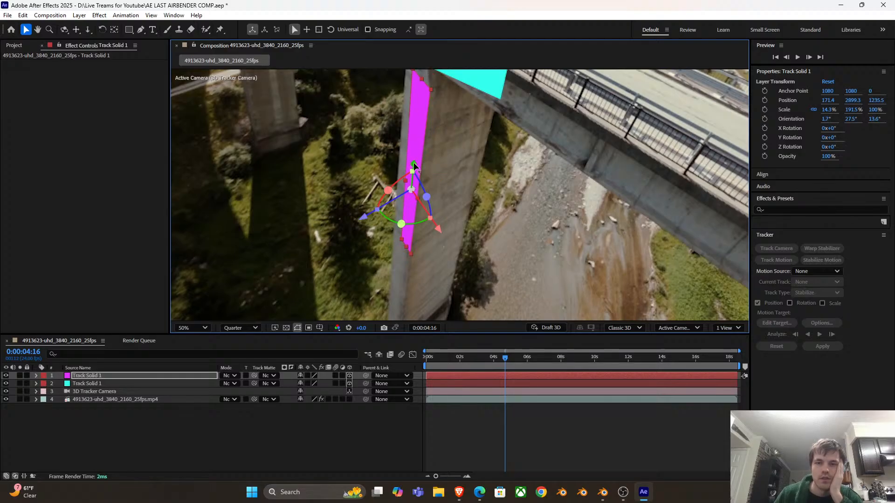
# Stretch the magenta solid's height to about 459.7% and lower it along the pier to about -418.2, 5628, 1621.6
pyautogui.moveTo(405, 248); pyautogui.dragTo(398, 292)
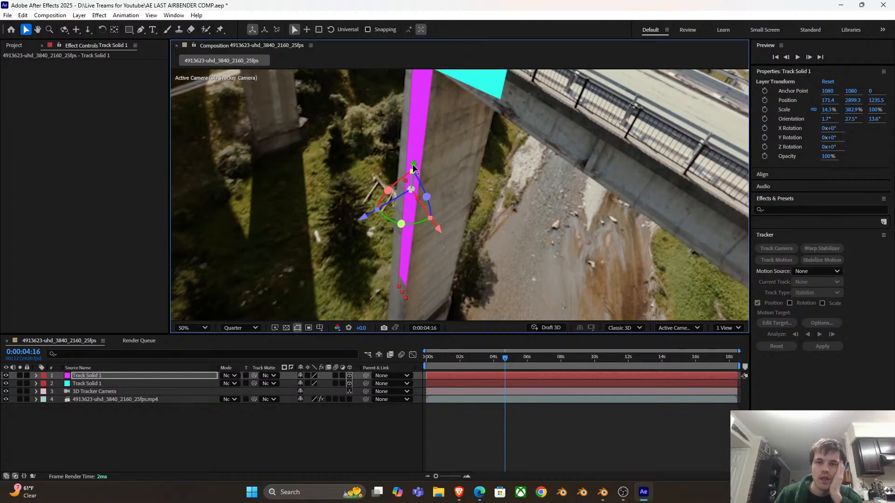
pyautogui.moveTo(412, 179); pyautogui.dragTo(406, 245)
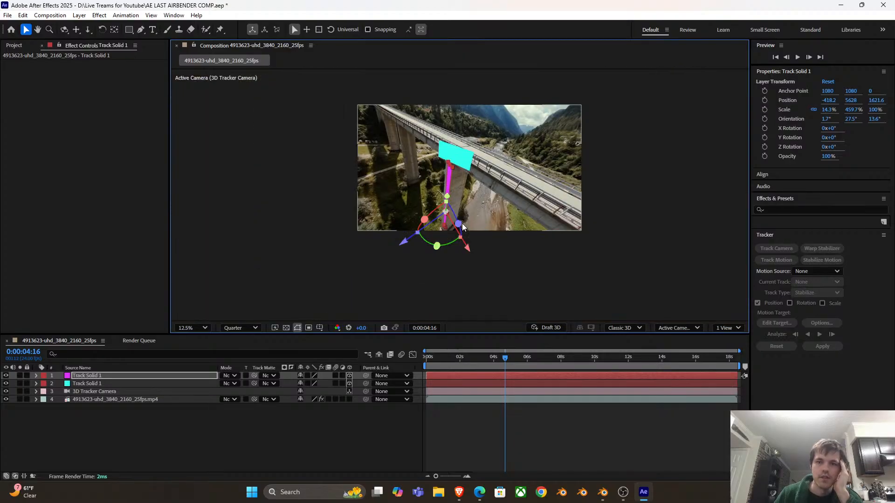
pyautogui.scroll(2, 462, 225)
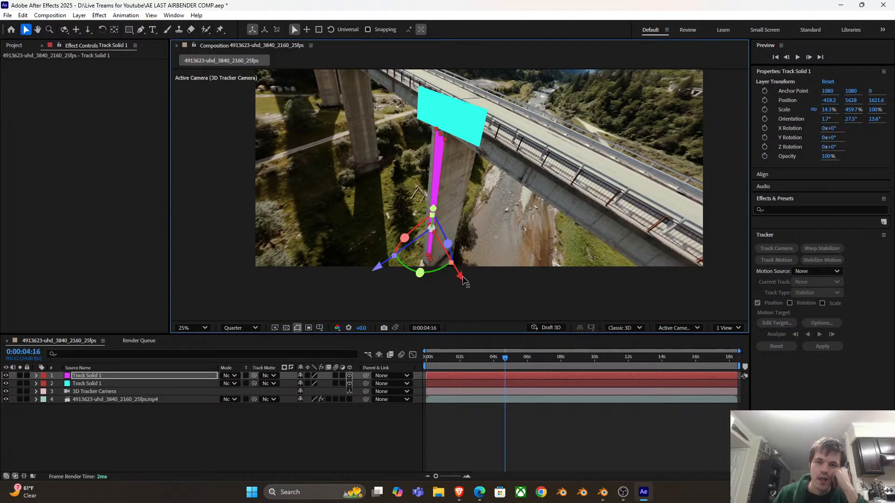
pyautogui.scroll(1, 512, 250)
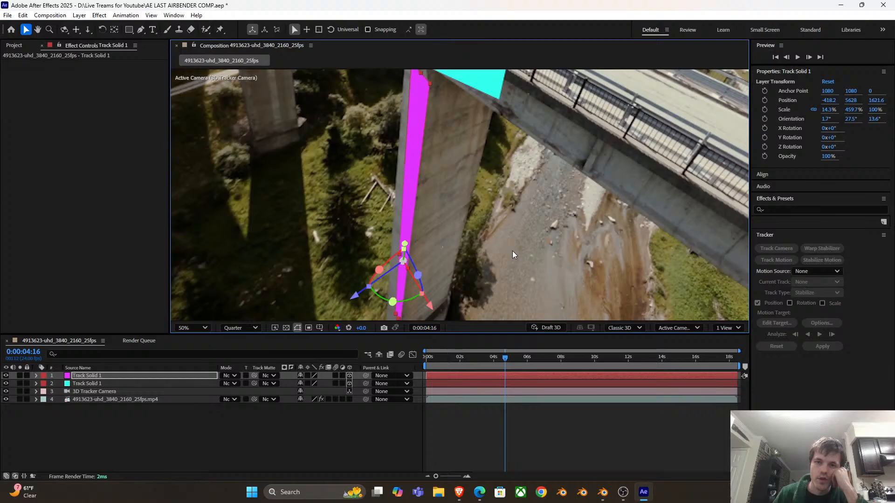
pyautogui.scroll(-1, 508, 251)
# Nudge the magenta solid toward the pier's outer edge, to a position of about -451.9, 5618.3, 1638.8
pyautogui.click(346, 441)
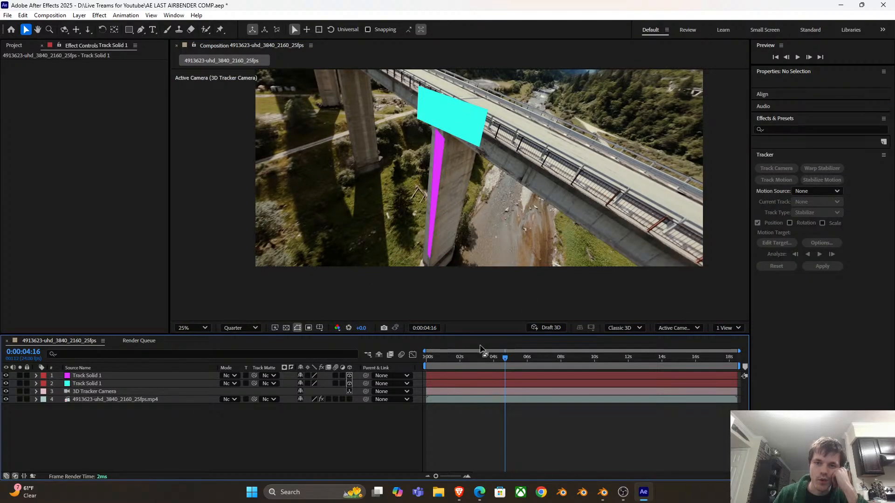
pyautogui.click(87, 376)
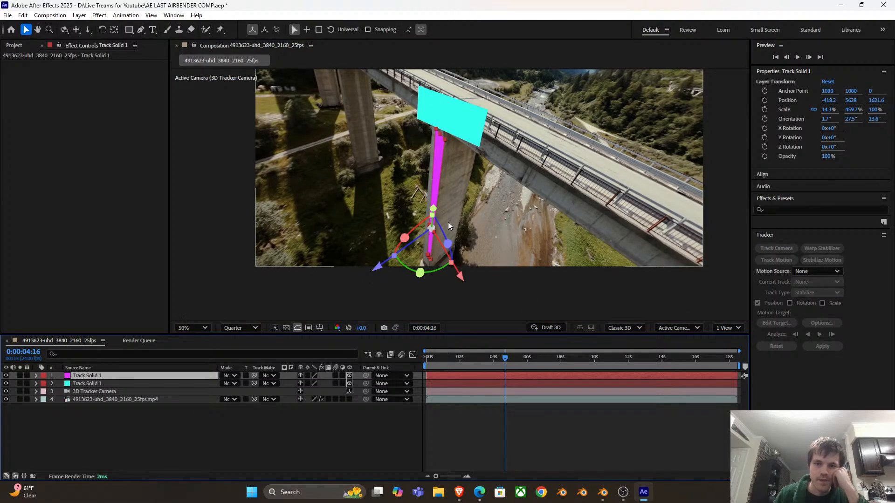
pyautogui.scroll(2, 449, 221)
pyautogui.moveTo(460, 252); pyautogui.dragTo(466, 212)
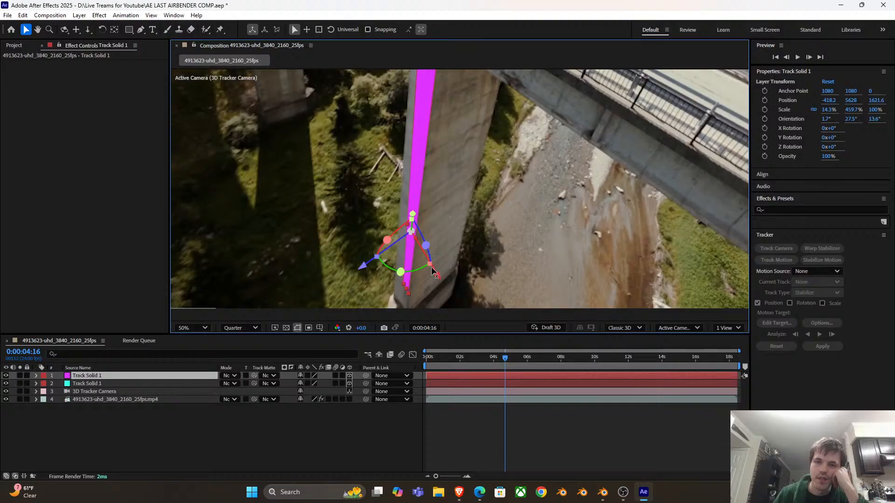
pyautogui.moveTo(416, 243); pyautogui.dragTo(410, 227)
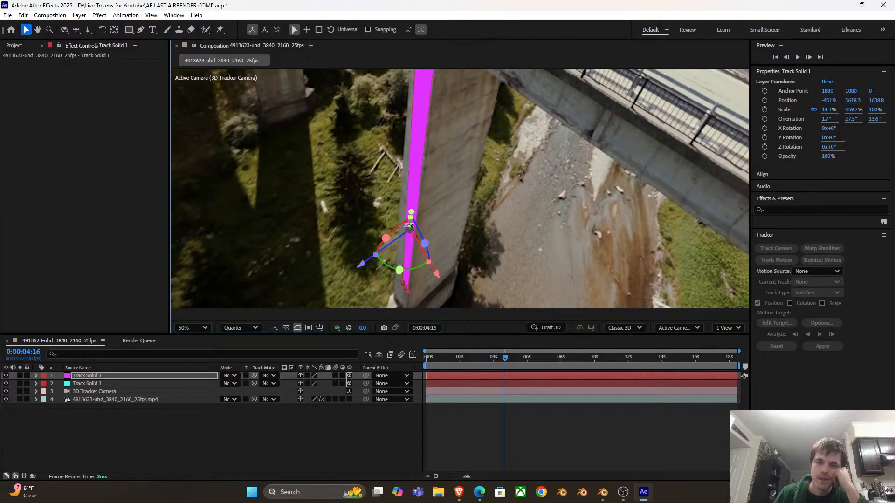
pyautogui.click(281, 436)
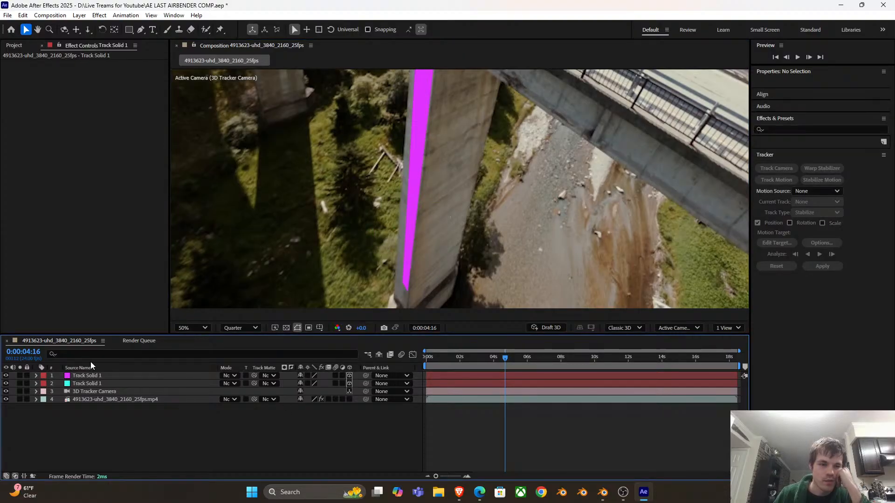
# Widen the magenta solid to 20.3% in its transform properties and shift it to about -526.5, 5596.7, 1677.1
pyautogui.click(36, 376)
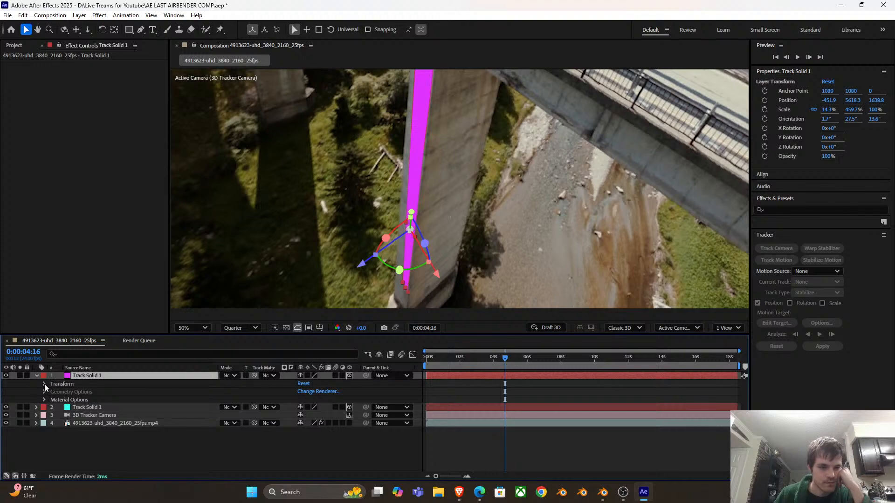
pyautogui.click(44, 383)
pyautogui.click(78, 408)
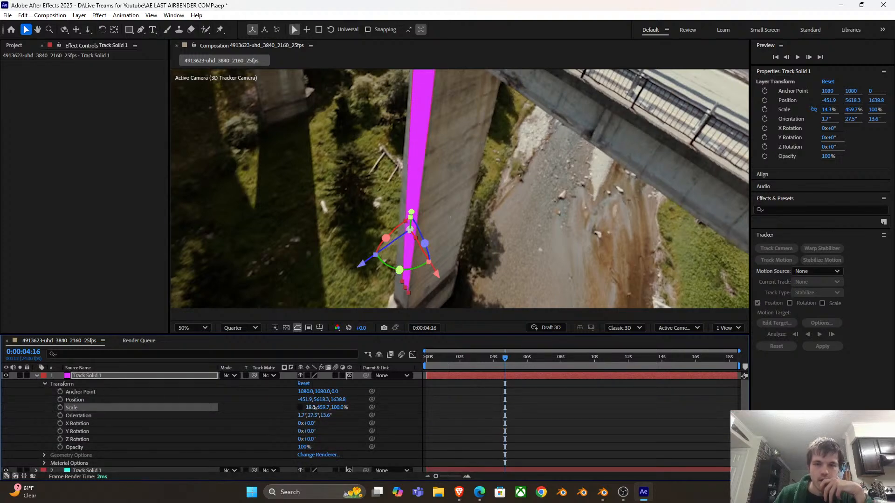
pyautogui.moveTo(320, 408); pyautogui.dragTo(315, 408)
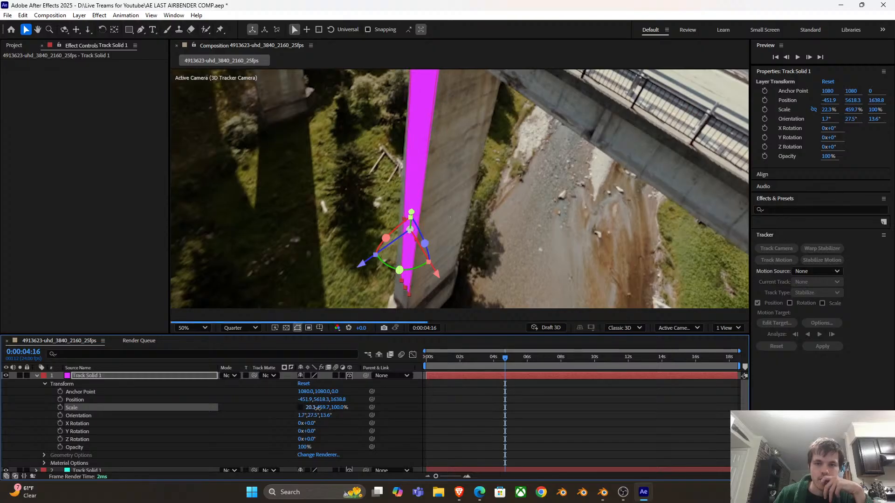
pyautogui.moveTo(439, 275); pyautogui.dragTo(477, 183)
# Preview the composition from the first frame to about 0:00:11:12, checking how the two solids follow the bridge
pyautogui.scroll(-4, 477, 183)
pyautogui.click(439, 358)
pyautogui.press('Home')
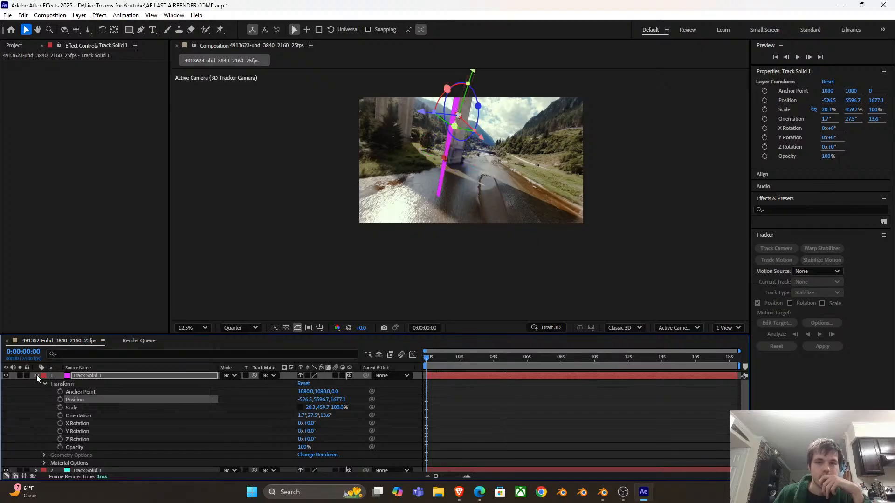
pyautogui.click(37, 376)
pyautogui.click(327, 451)
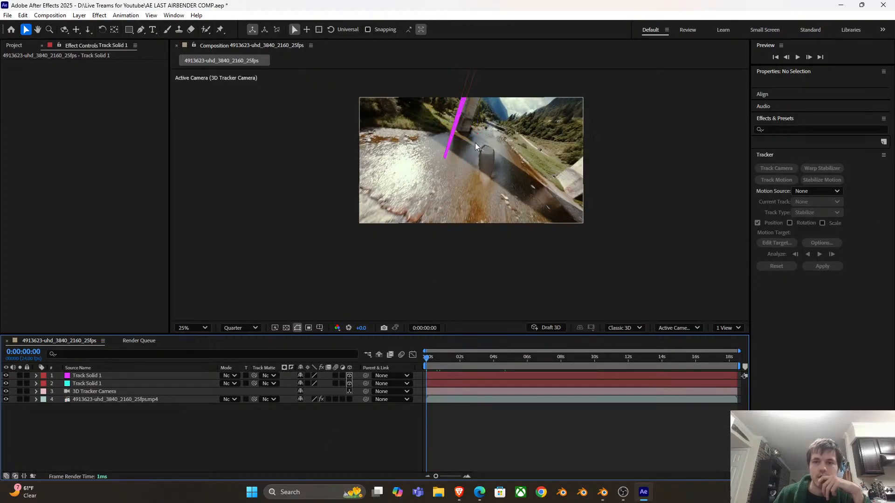
pyautogui.scroll(2, 474, 147)
pyautogui.moveTo(491, 188); pyautogui.dragTo(486, 204)
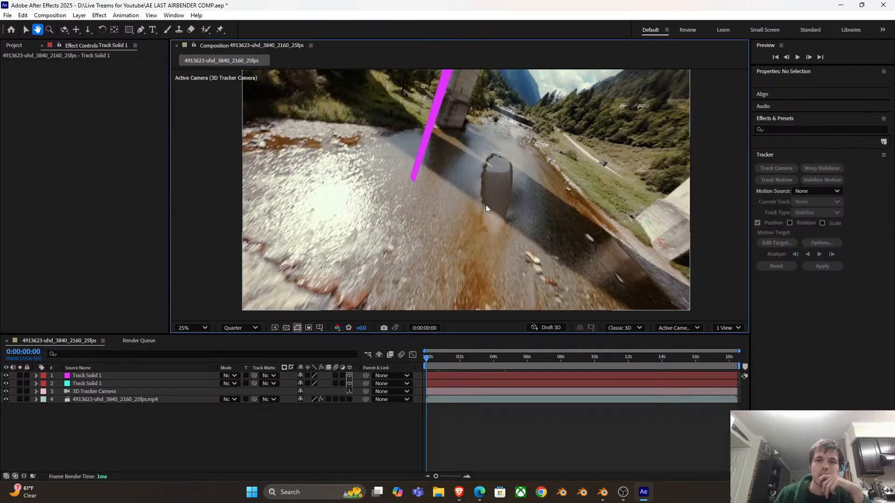
pyautogui.scroll(-2, 486, 205)
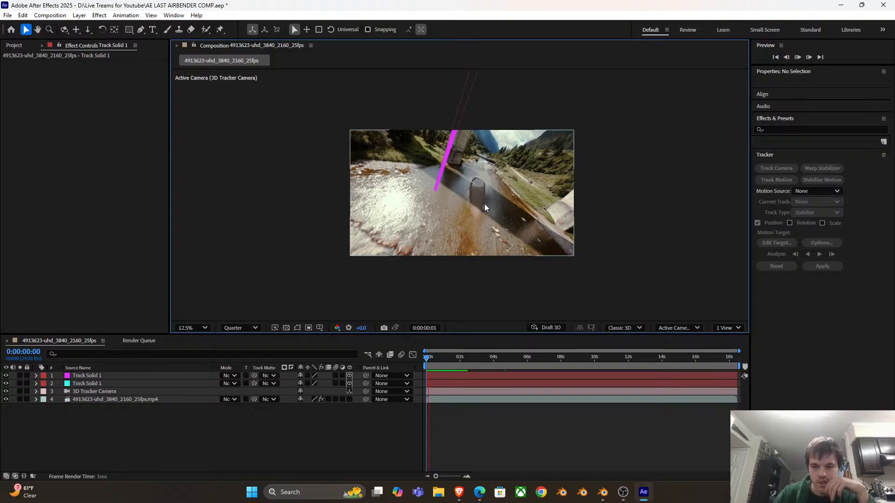
pyautogui.press('space')
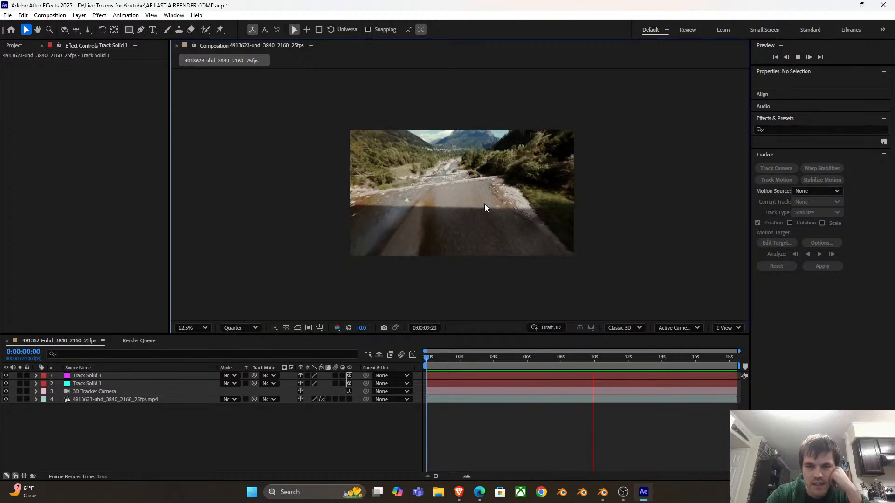
pyautogui.press('space')
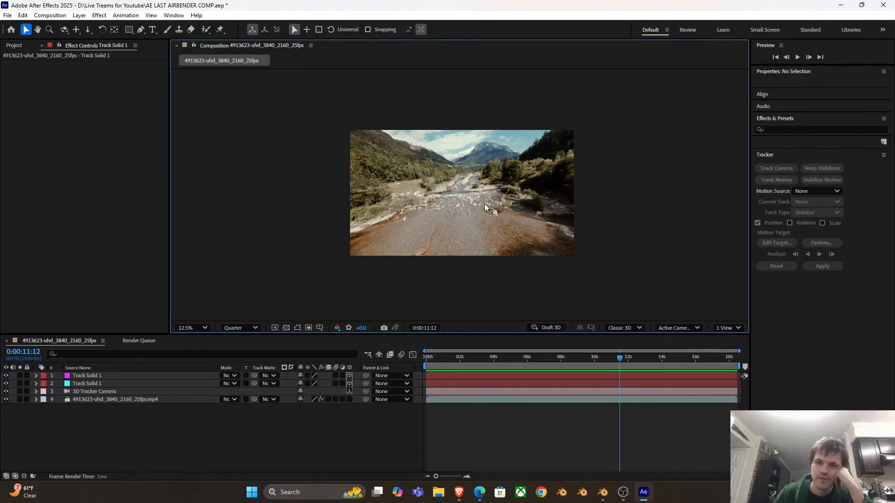
# Park at 0:00:04:12 and delete the cyan solid from the bridge deck
pyautogui.press('.')
pyautogui.moveTo(450, 358); pyautogui.dragTo(502, 382)
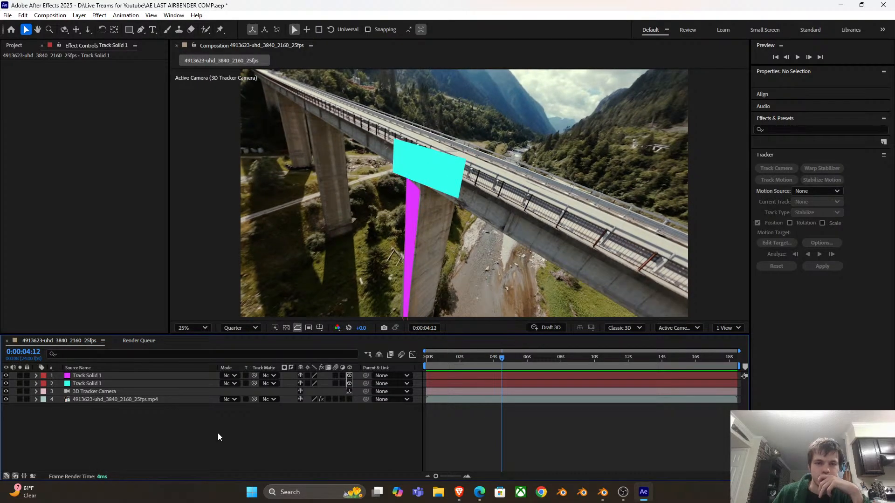
pyautogui.click(98, 383)
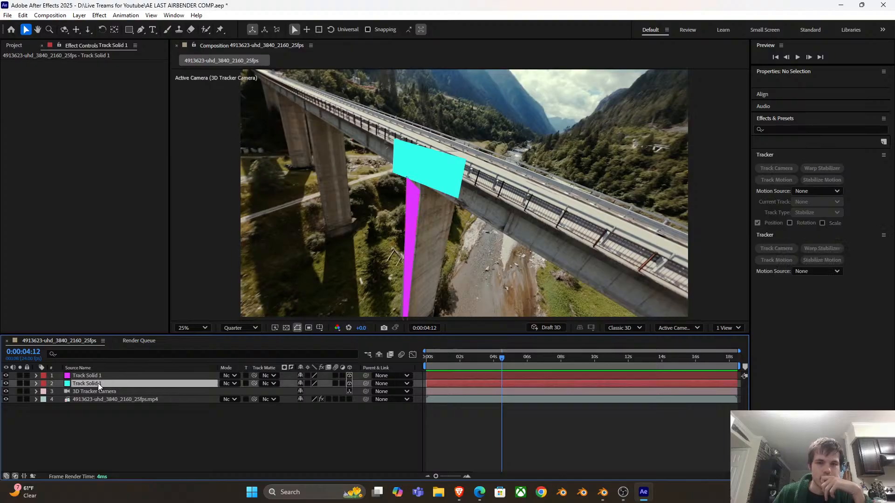
pyautogui.click(464, 164)
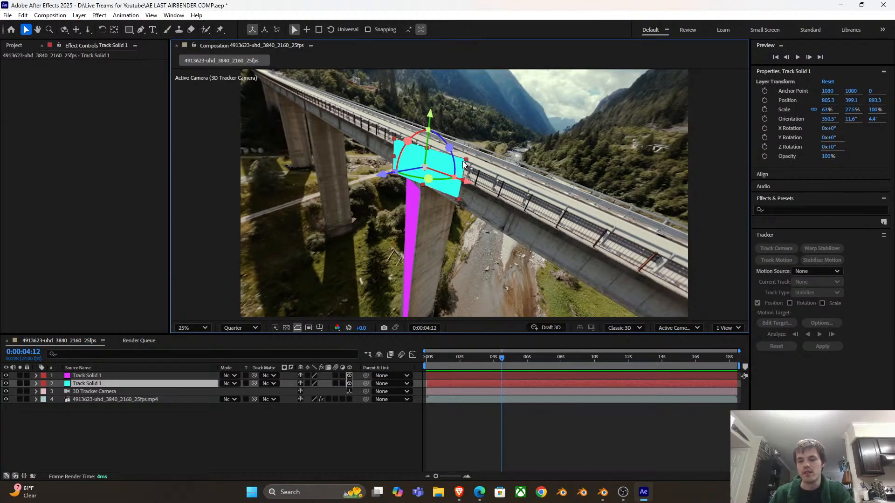
pyautogui.press('Delete')
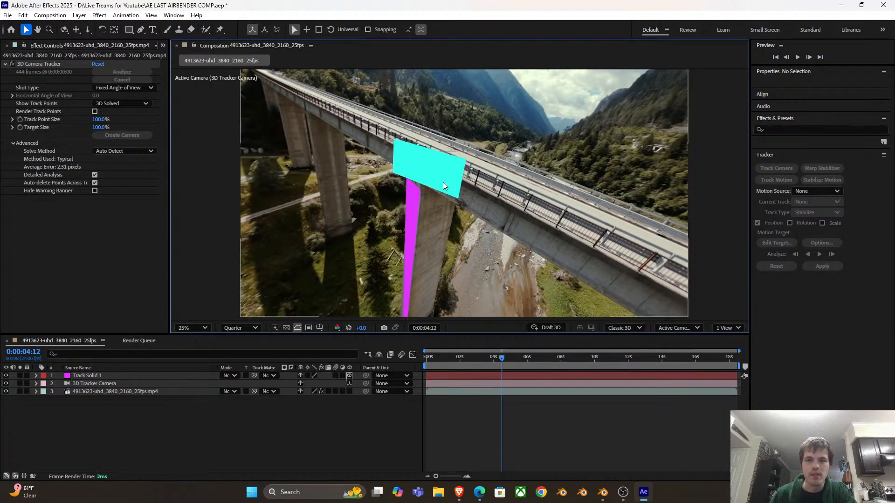
# Try a new track solid made from the clip's 3D Camera Tracker points along the bridge's side beam beside the near pier
pyautogui.click(104, 392)
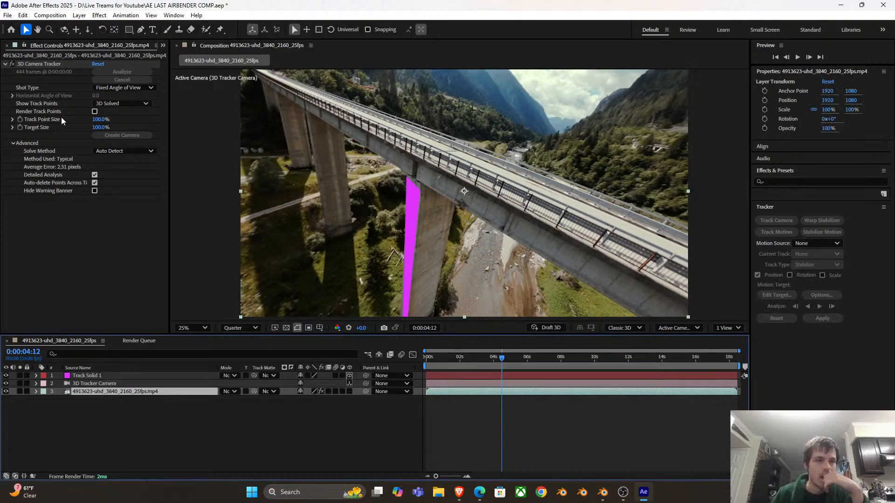
pyautogui.click(40, 64)
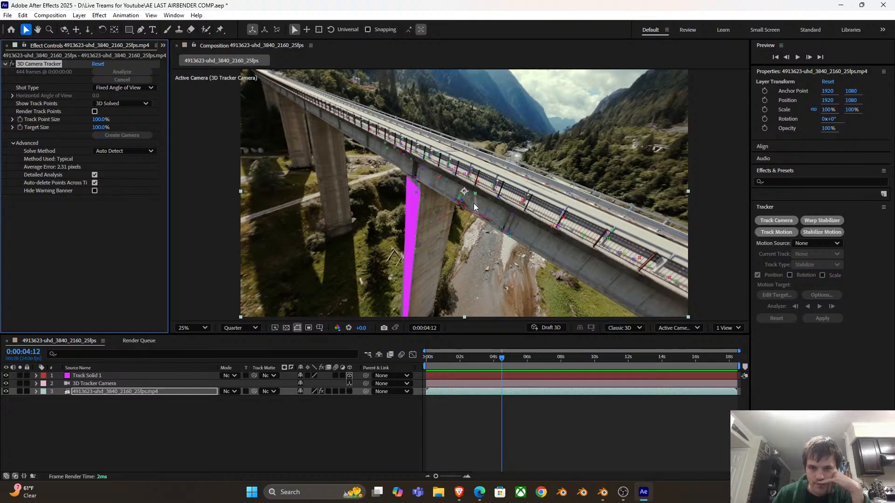
pyautogui.rightClick(503, 221)
pyautogui.click(535, 234)
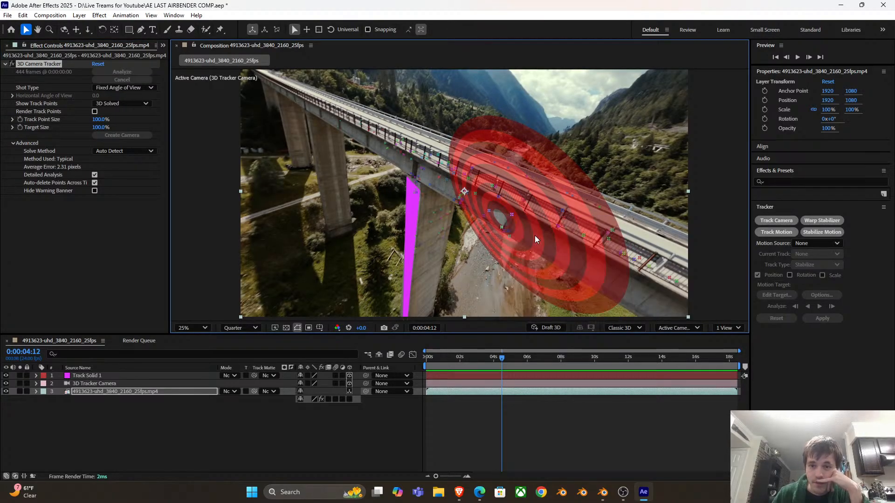
# Rotate the violet solid to a Z orientation of about 357.6°, widen it to about 260.2%, and delete it
pyautogui.click(47, 376)
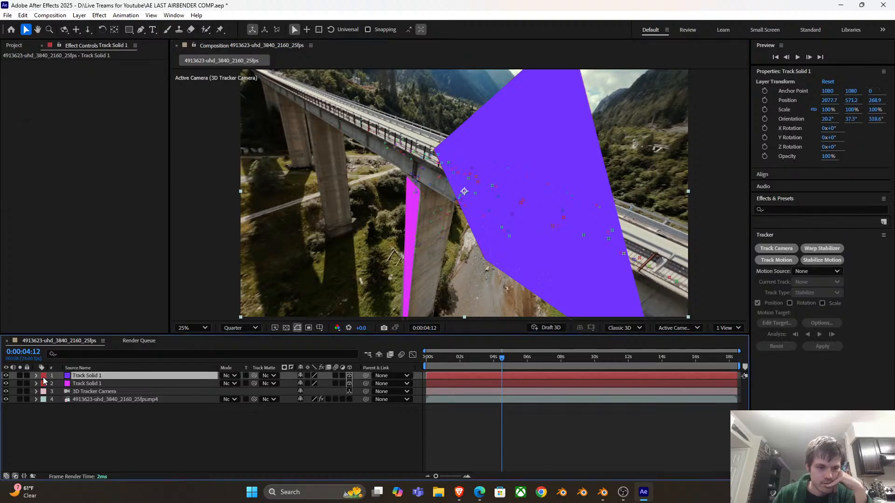
pyautogui.click(36, 376)
pyautogui.moveTo(508, 197); pyautogui.dragTo(542, 219)
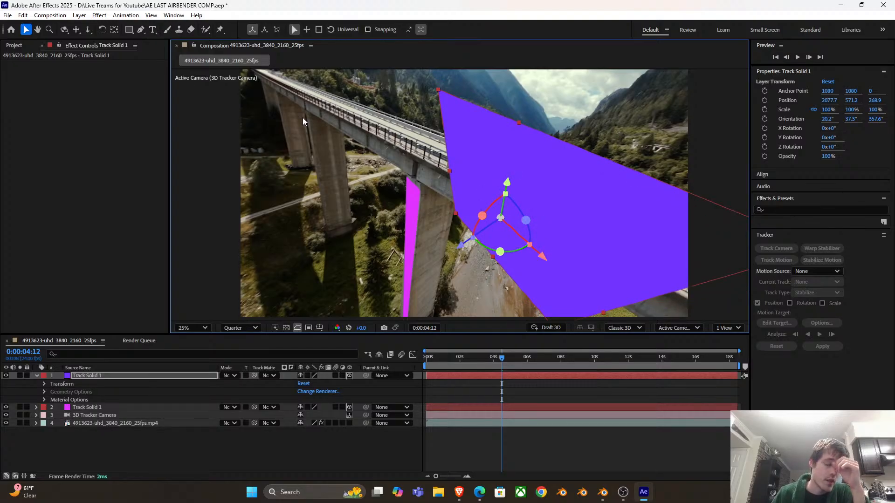
pyautogui.moveTo(415, 161); pyautogui.dragTo(323, 133)
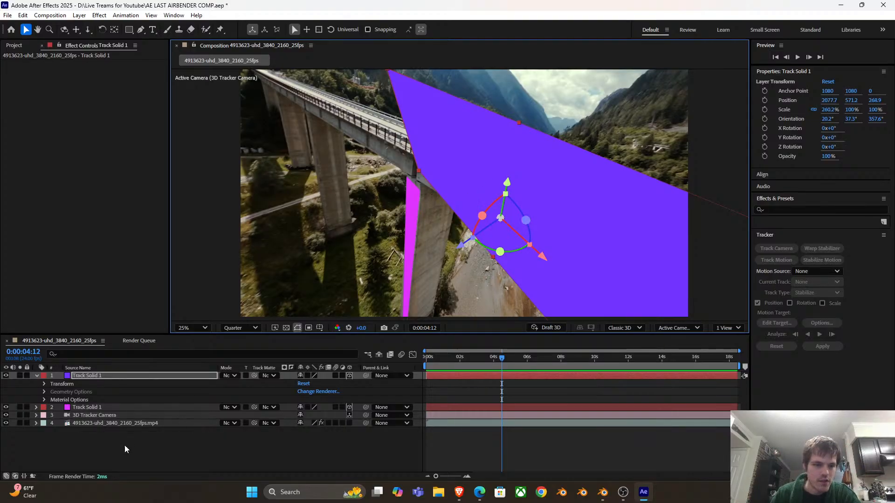
pyautogui.click(101, 375)
pyautogui.press('Delete')
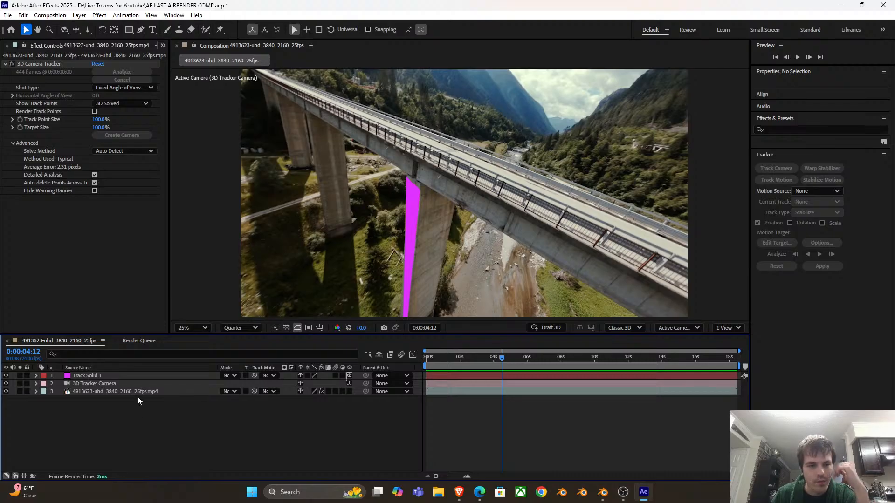
# Create a track solid from the clip's 3D Camera Tracker points on the bridge's side beam above the near pier at 0:00:04:12
pyautogui.click(136, 392)
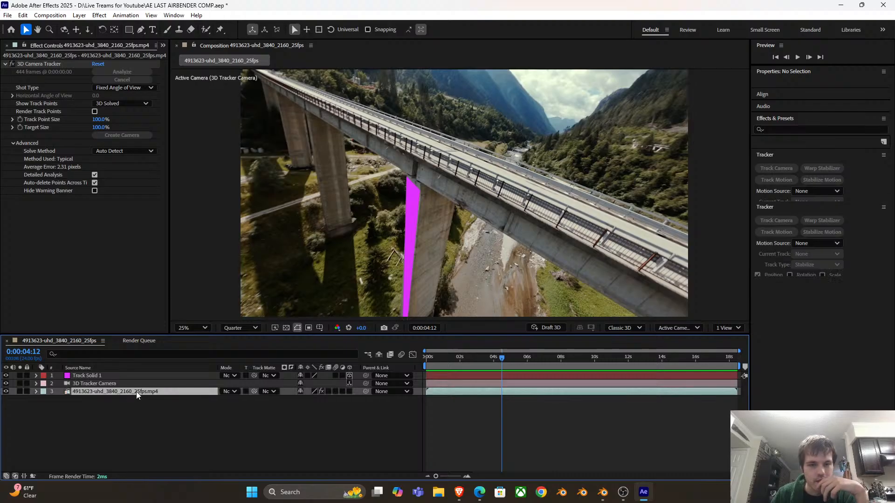
pyautogui.click(98, 385)
pyautogui.click(99, 390)
pyautogui.click(42, 63)
pyautogui.click(422, 172)
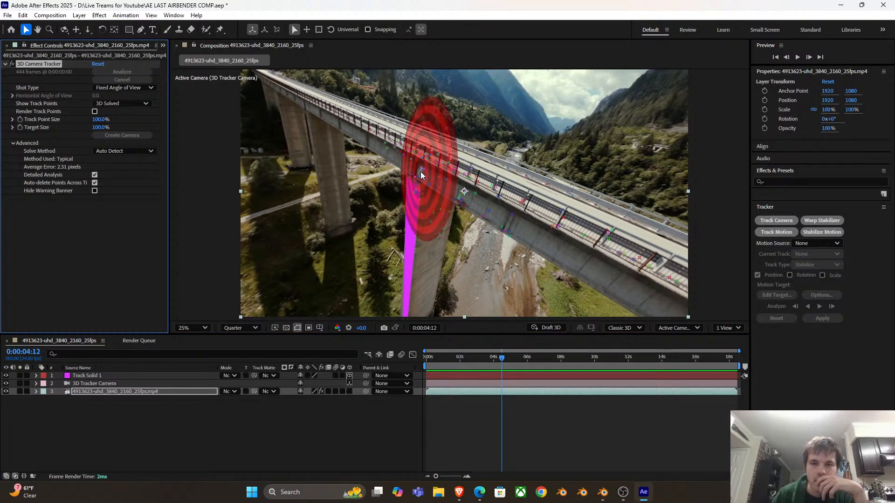
pyautogui.rightClick(420, 176)
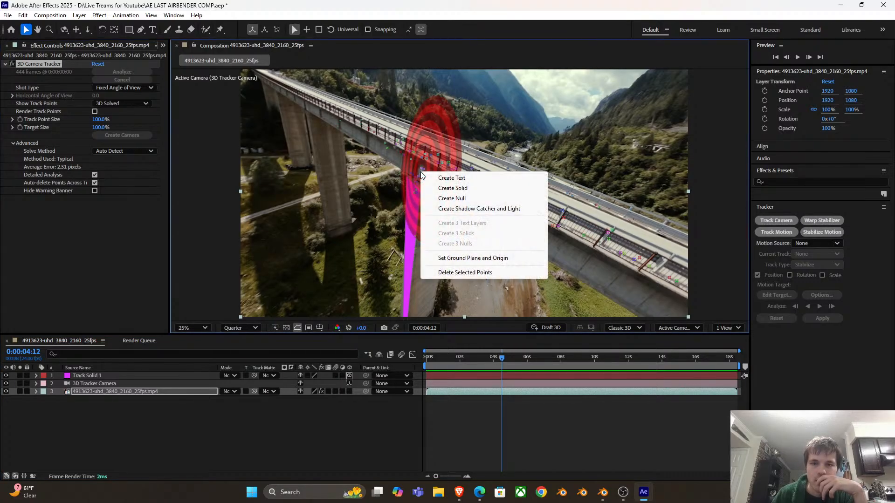
pyautogui.click(447, 188)
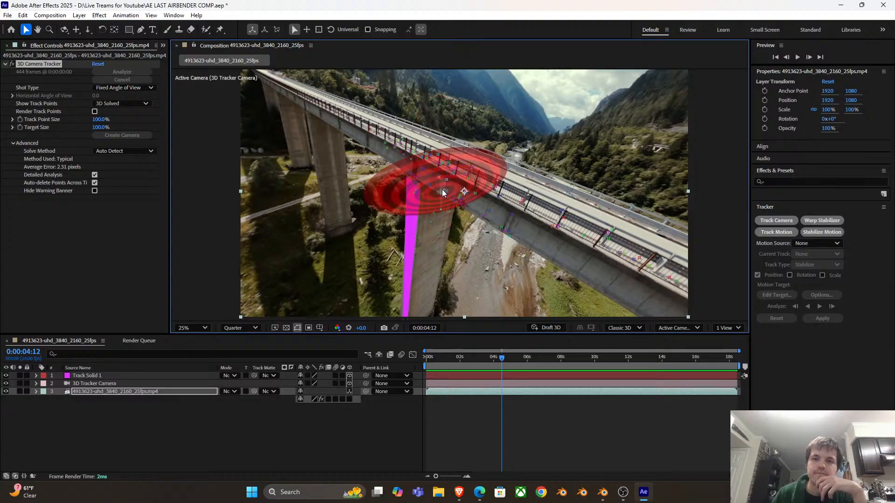
# Fit the new violet solid along the side beam, scaling it to about 234.4% by 7.5% with a Z orientation of about 4.3°
pyautogui.click(102, 376)
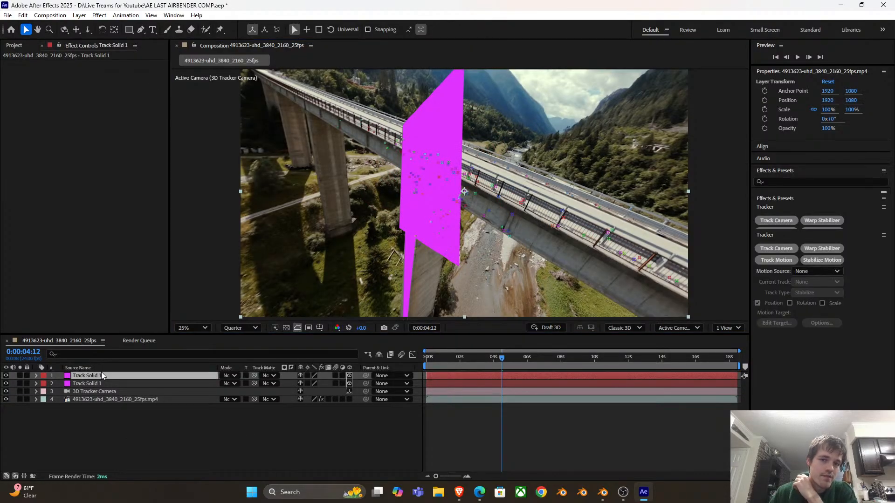
pyautogui.moveTo(426, 100); pyautogui.dragTo(437, 152)
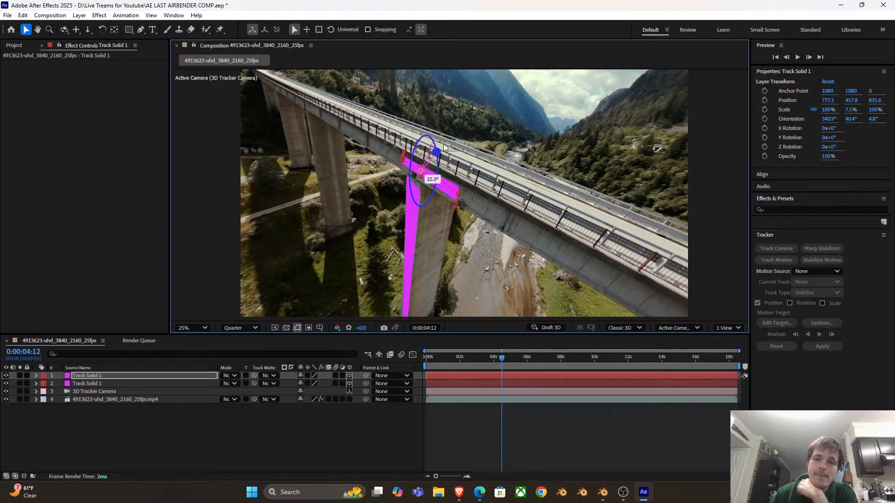
pyautogui.moveTo(443, 148); pyautogui.dragTo(446, 150)
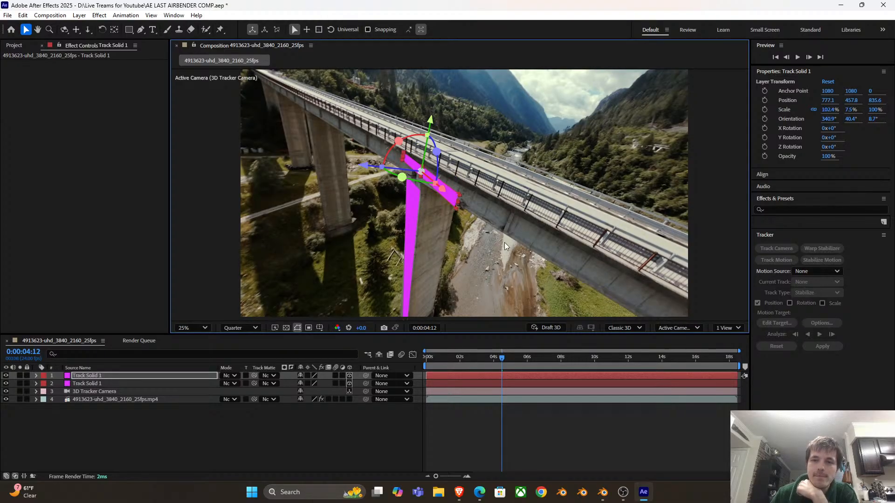
pyautogui.moveTo(584, 295); pyautogui.dragTo(619, 316)
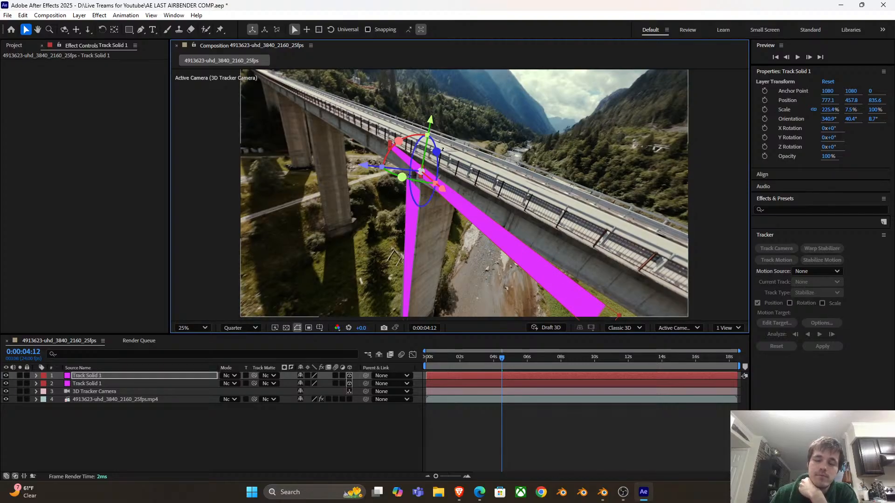
pyautogui.moveTo(464, 144); pyautogui.dragTo(507, 133)
pyautogui.moveTo(515, 126); pyautogui.dragTo(499, 68)
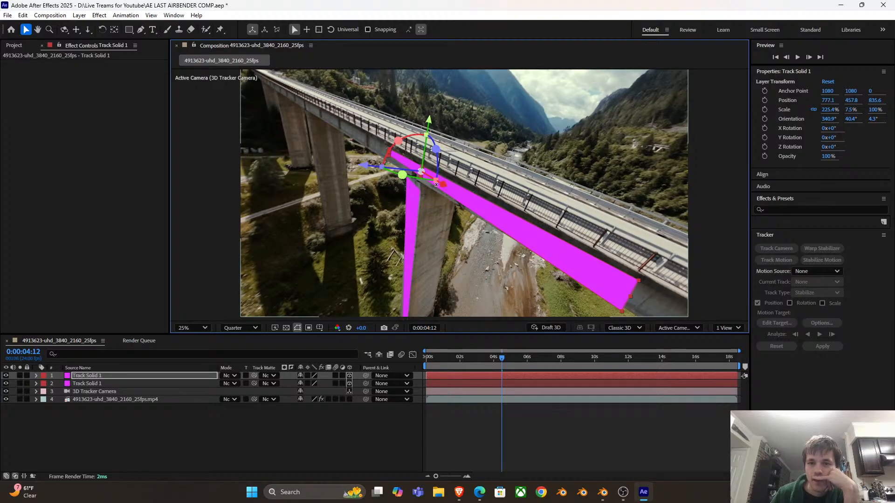
pyautogui.moveTo(633, 294); pyautogui.dragTo(670, 312)
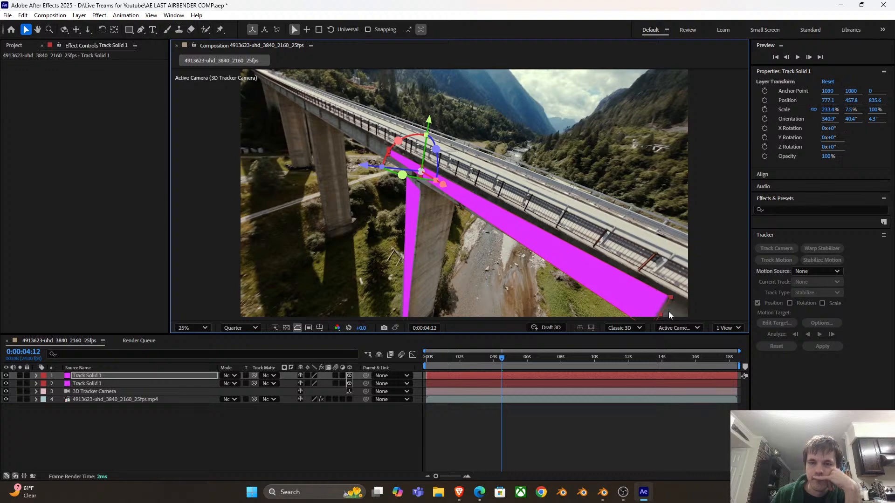
pyautogui.moveTo(406, 176)
pyautogui.mouseDown()
pyautogui.moveTo(421, 172)
pyautogui.moveTo(410, 174)
pyautogui.mouseUp()
# Go to 0:00:02:21 and create another track solid from the tracker points on the beam above the near pier
pyautogui.moveTo(474, 359)
pyautogui.mouseDown()
pyautogui.moveTo(409, 368)
pyautogui.moveTo(474, 376)
pyautogui.mouseUp()
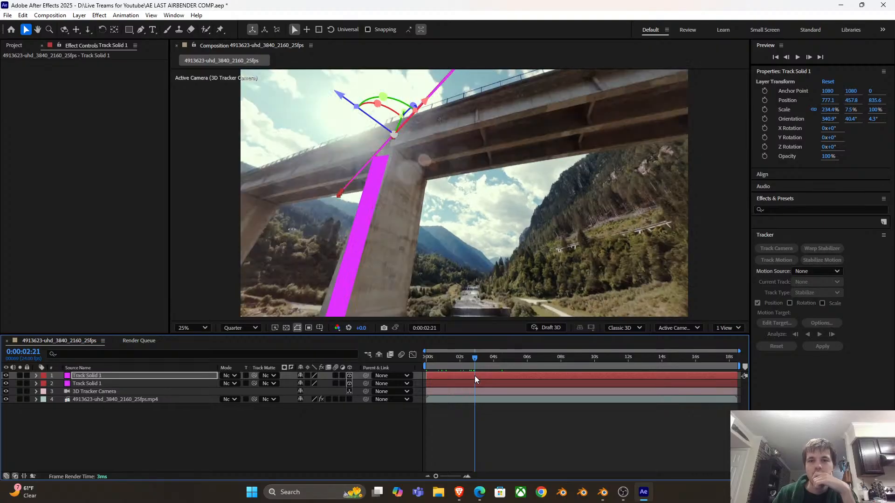
pyautogui.click(126, 399)
pyautogui.click(42, 66)
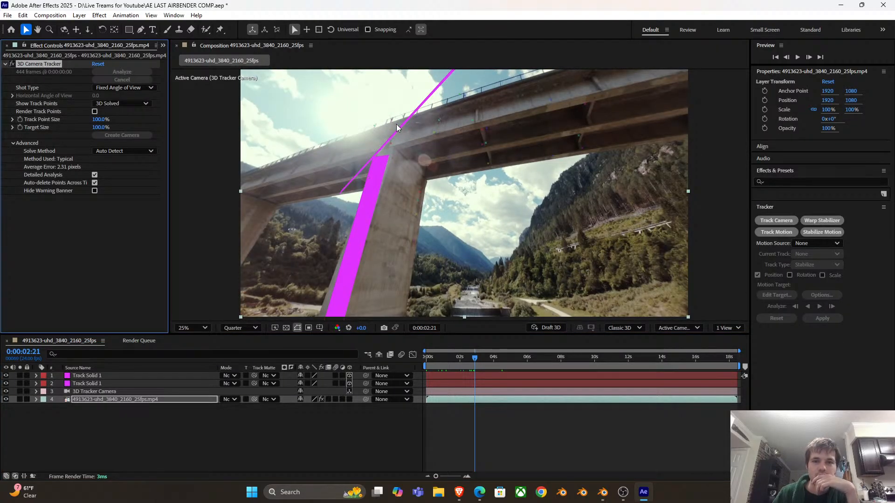
pyautogui.rightClick(415, 131)
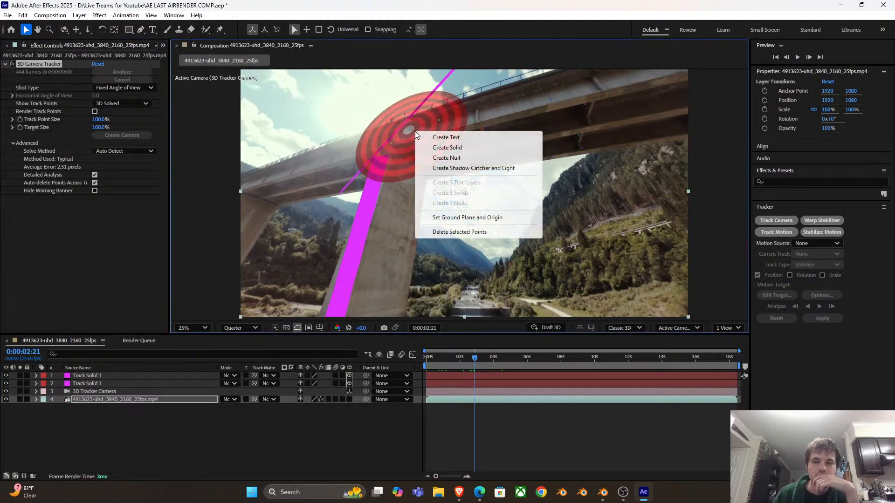
pyautogui.click(440, 147)
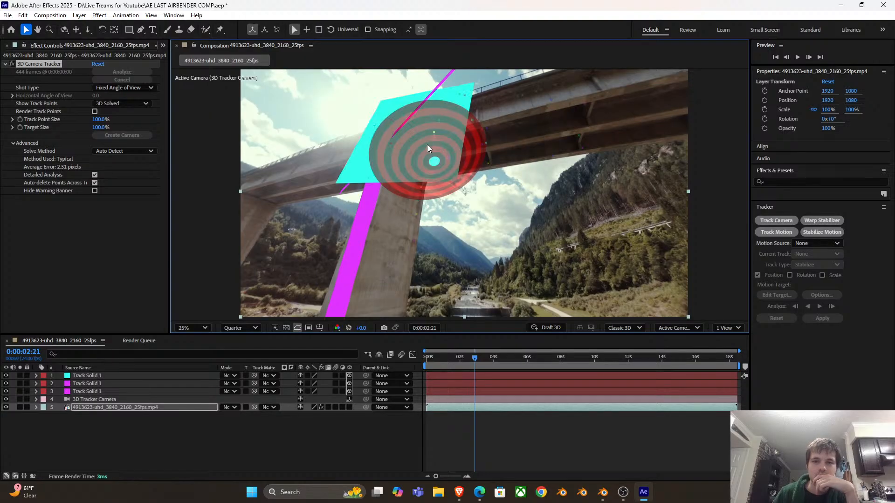
# Hide the misaligned violet beam solid and fit the cyan solid along the beam at about 349% by 20.5% scale, Z orientation about 359.6°
pyautogui.click(85, 383)
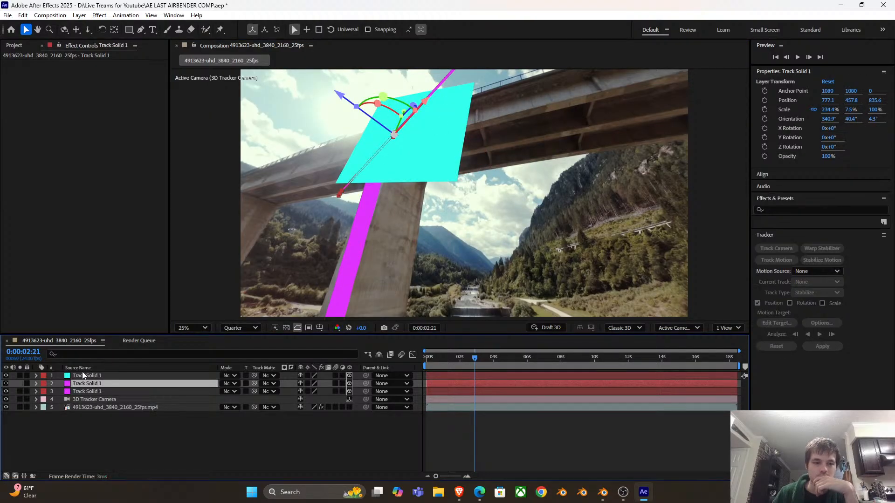
pyautogui.click(85, 376)
pyautogui.moveTo(466, 132); pyautogui.dragTo(709, 115)
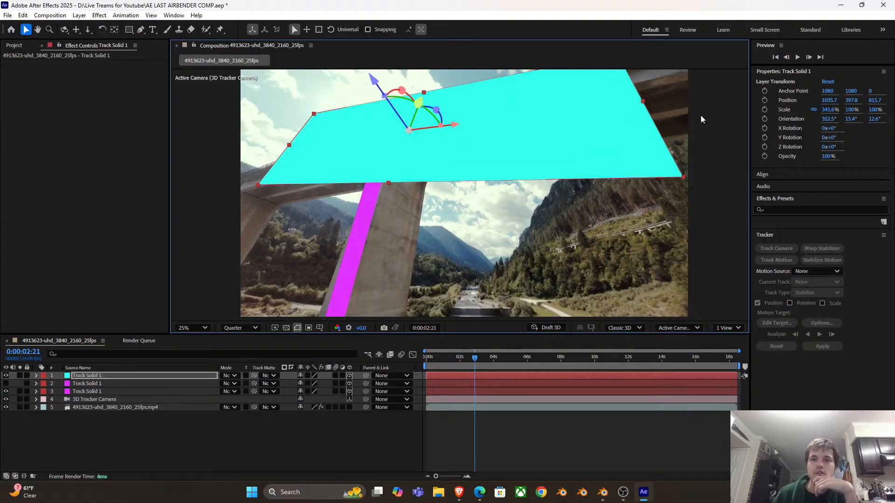
pyautogui.moveTo(400, 140); pyautogui.dragTo(402, 138)
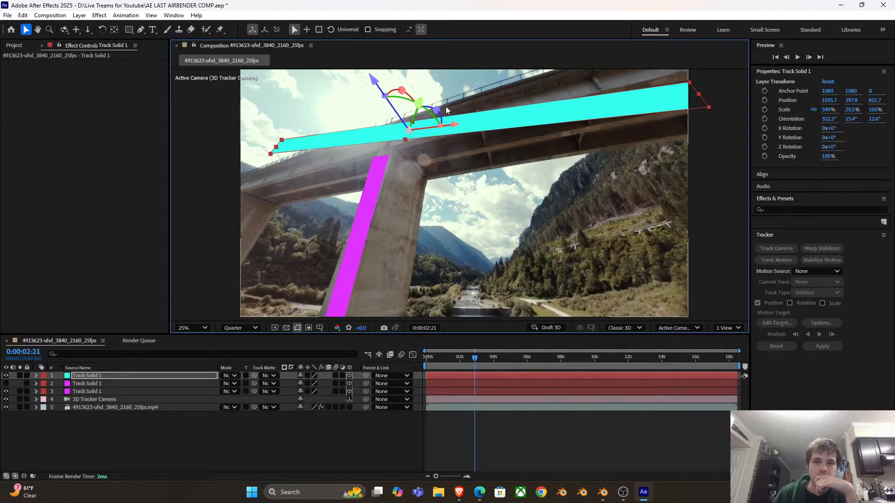
pyautogui.moveTo(438, 108); pyautogui.dragTo(431, 108)
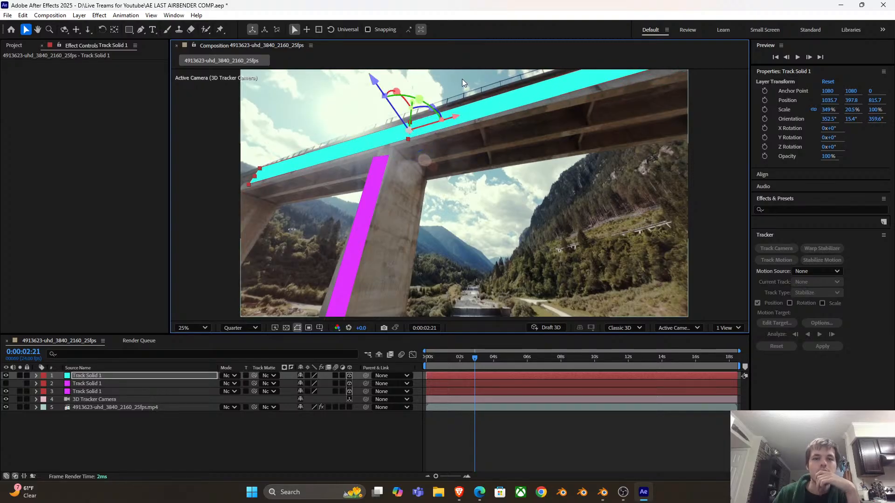
# Preview the composition from 0:00:00:03 to about 0:00:12:00 to check the solids' tracking, and return to the first frame
pyautogui.click(431, 359)
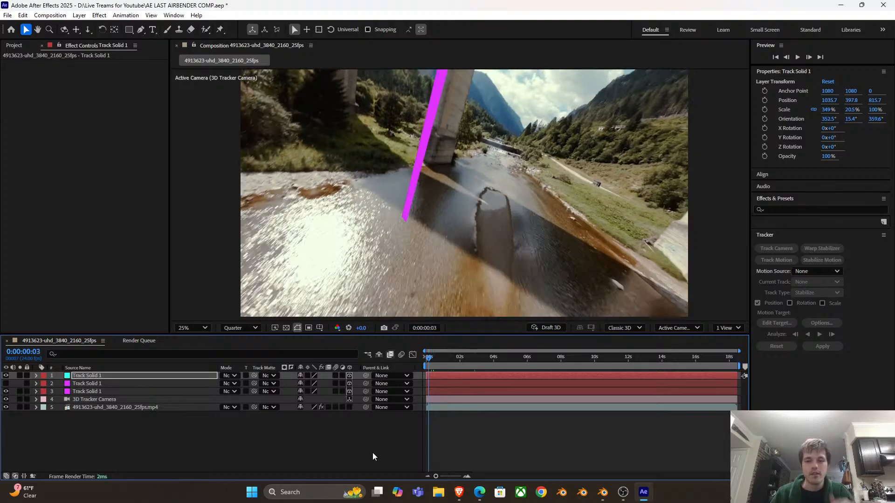
pyautogui.click(372, 452)
pyautogui.press('space')
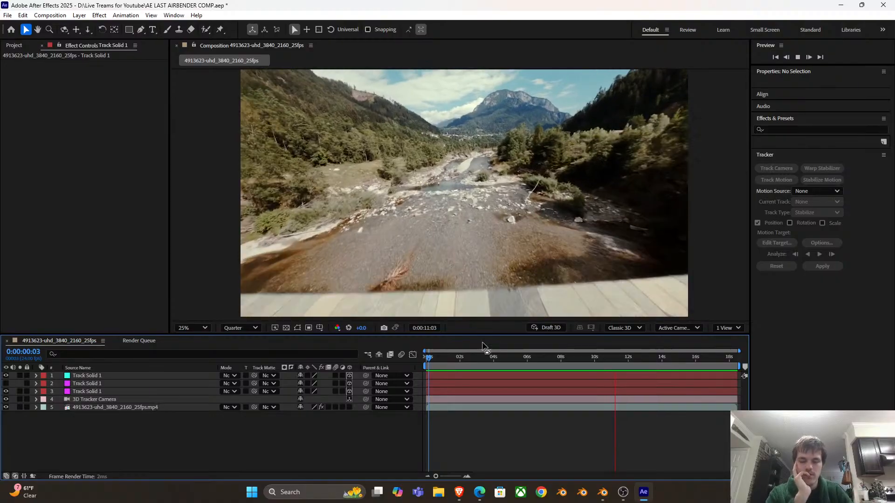
pyautogui.press('space')
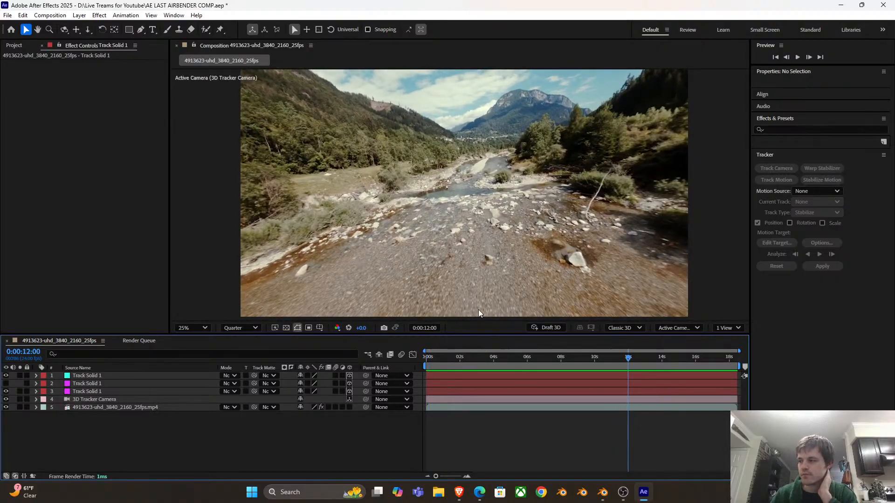
pyautogui.moveTo(449, 358); pyautogui.dragTo(376, 359)
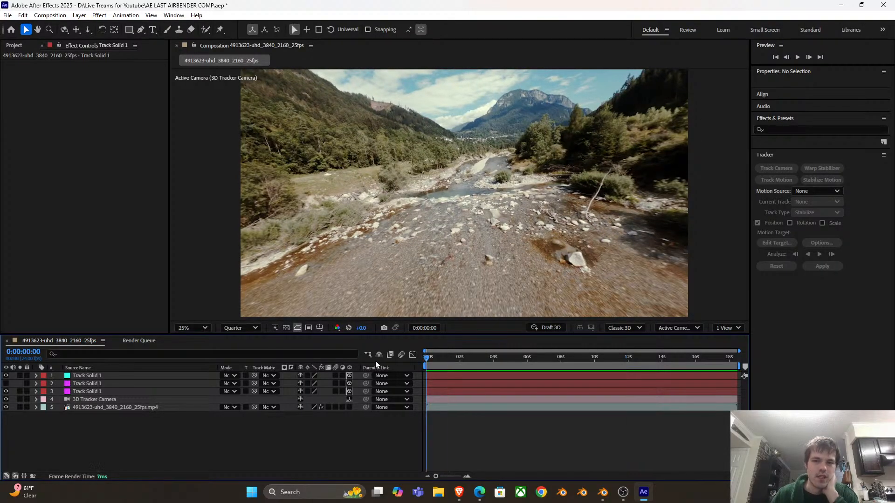
# Review the clip's 3D Camera Tracker shot type and solve method options, and turn off Detailed Analysis to re-analyze the footage
pyautogui.click(130, 406)
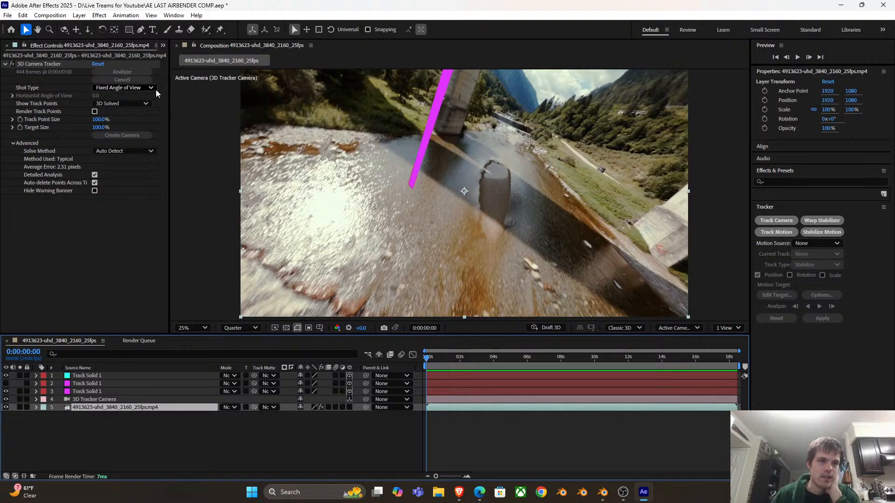
pyautogui.click(138, 88)
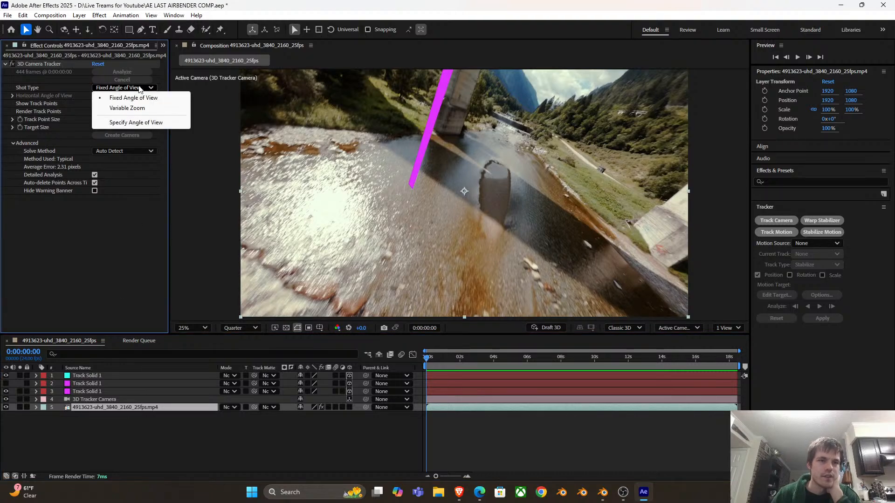
pyautogui.click(111, 256)
pyautogui.click(125, 152)
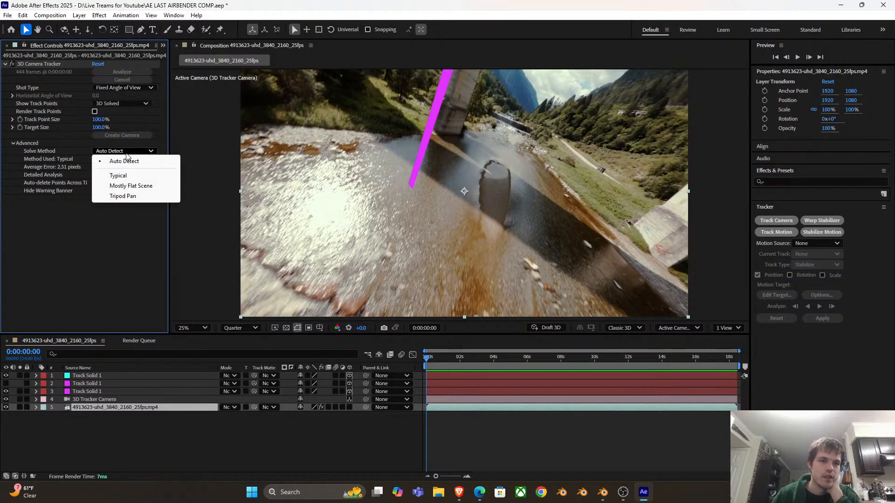
pyautogui.click(78, 253)
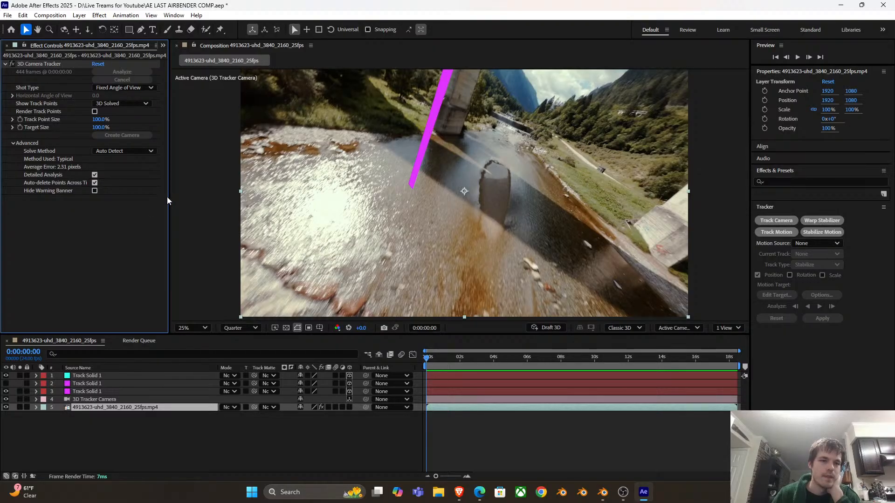
pyautogui.click(94, 175)
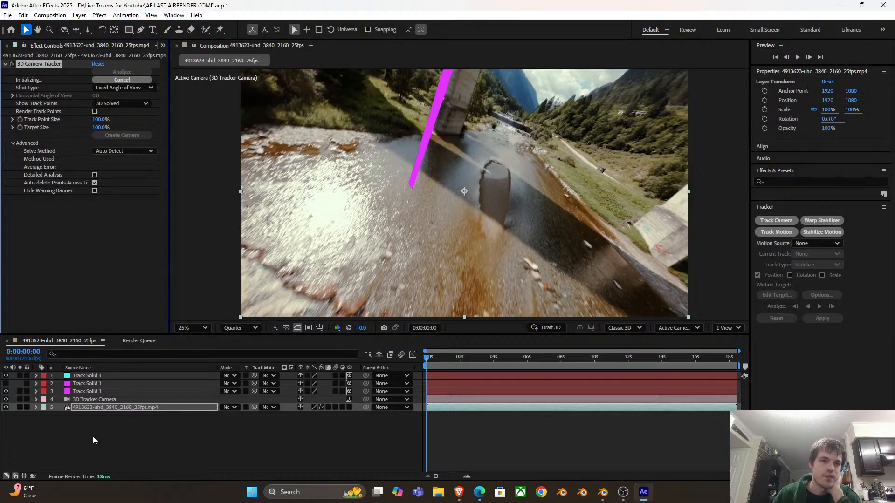
# Delete all three track solids and the 3D Tracker Camera, keeping only the river drone clip in the composition
pyautogui.click(86, 392)
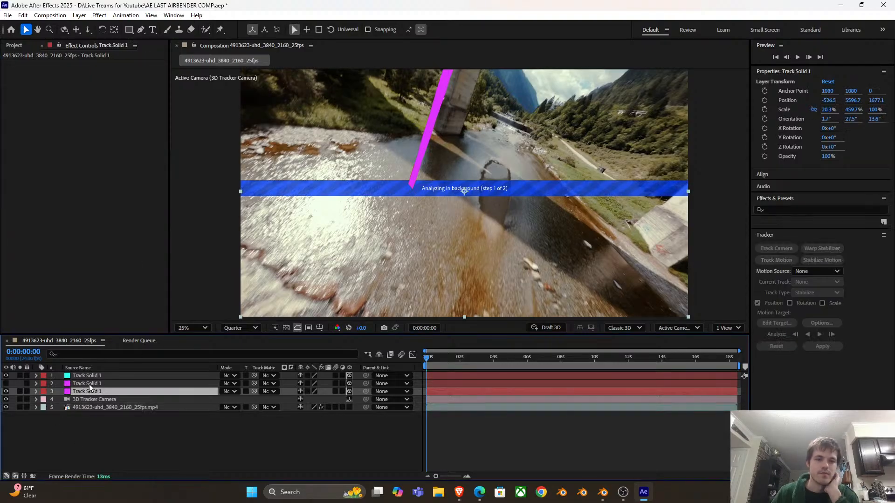
pyautogui.click(88, 376)
pyautogui.press('Delete')
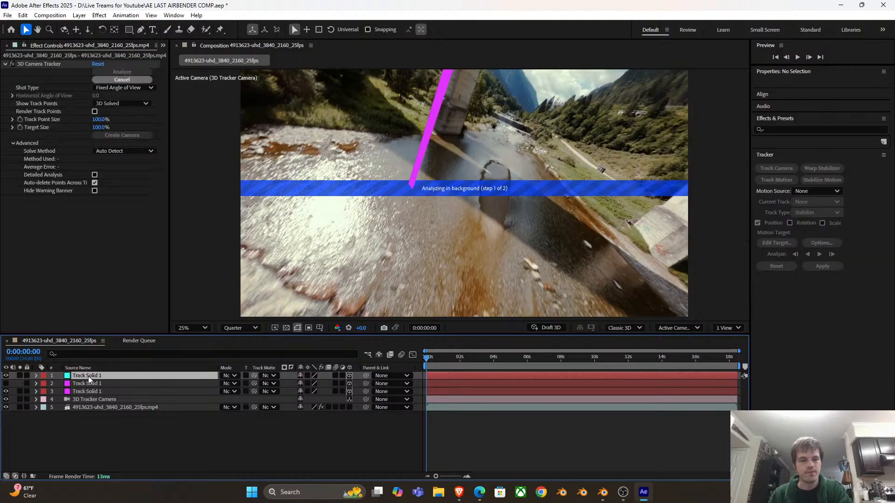
pyautogui.press('Delete')
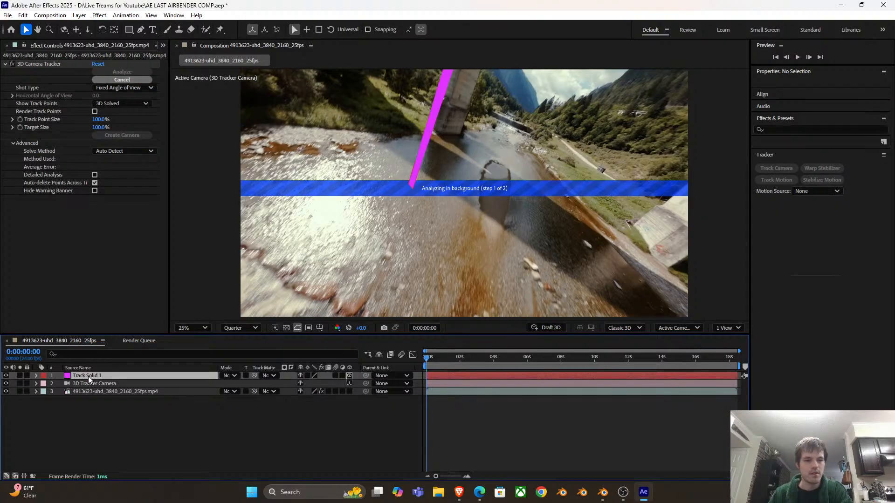
pyautogui.click(88, 376)
pyautogui.press('Delete')
pyautogui.click(89, 376)
pyautogui.press('Delete')
pyautogui.click(88, 376)
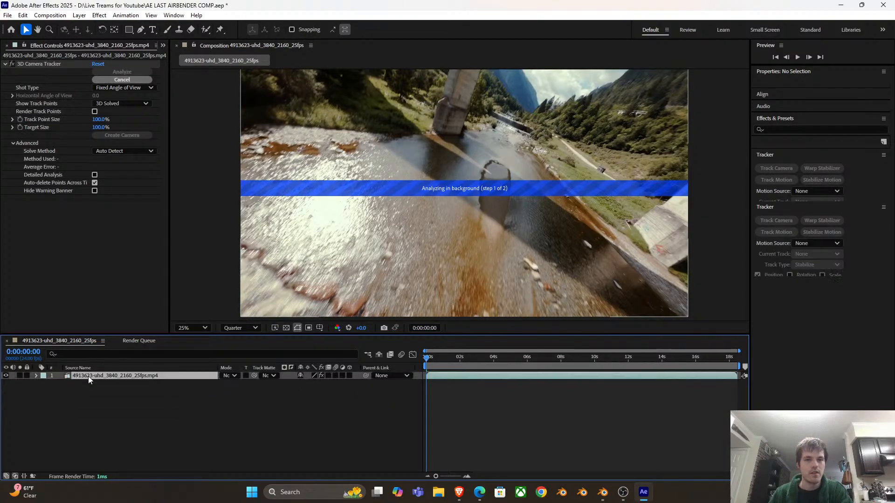
pyautogui.click(144, 415)
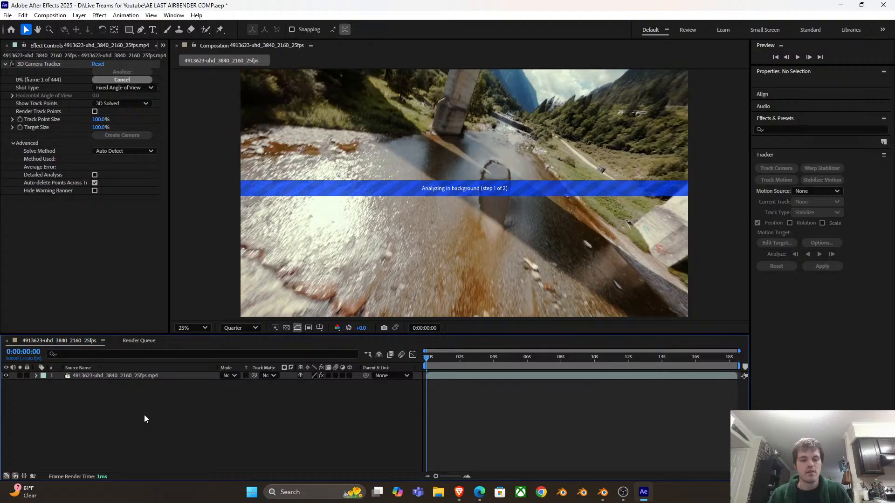
# Switch to the Aang model file in Blender and select the character's body mesh
pyautogui.click(603, 496)
pyautogui.scroll(-5, 535, 409)
pyautogui.moveTo(294, 284); pyautogui.dragTo(337, 203)
pyautogui.scroll(3, 399, 261)
pyautogui.click(399, 309)
pyautogui.scroll(-3, 399, 309)
pyautogui.press('g')
pyautogui.press('Escape')
pyautogui.scroll(3, 378, 241)
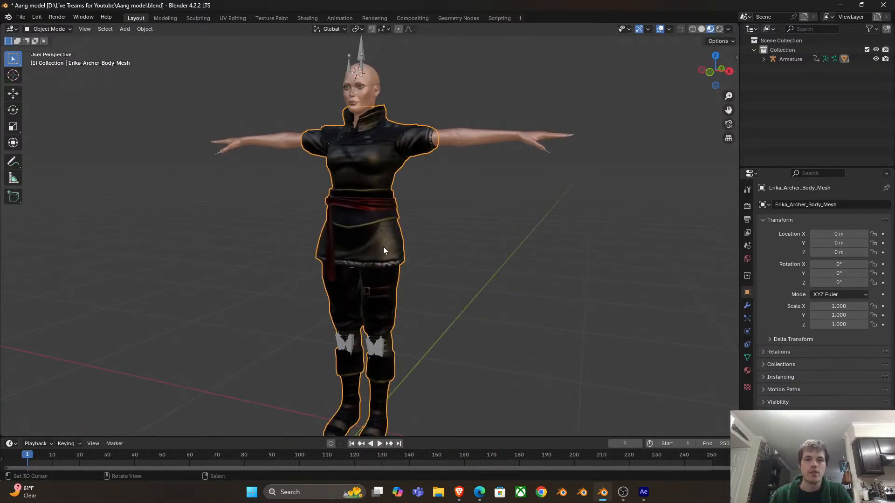
# View the character from the front and put the body mesh into Sculpt Mode
pyautogui.moveTo(383, 250); pyautogui.dragTo(407, 248)
pyautogui.hotkey('ctrl', 'Tab')
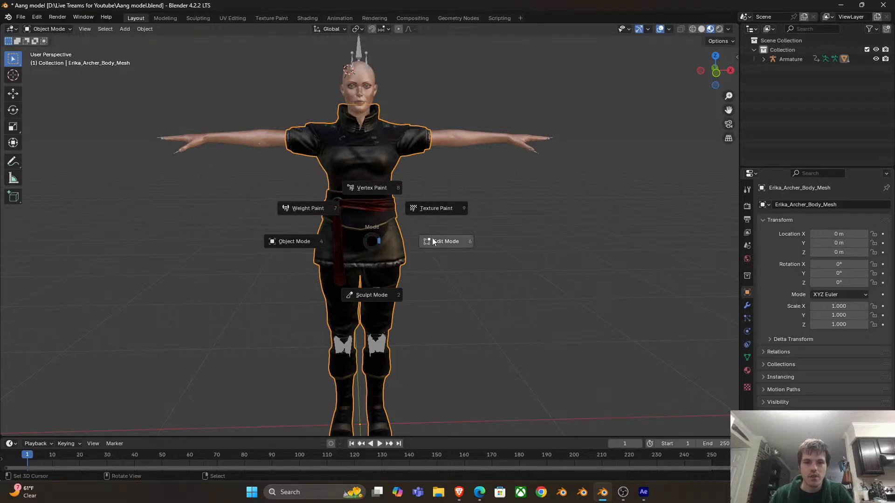
pyautogui.press('2')
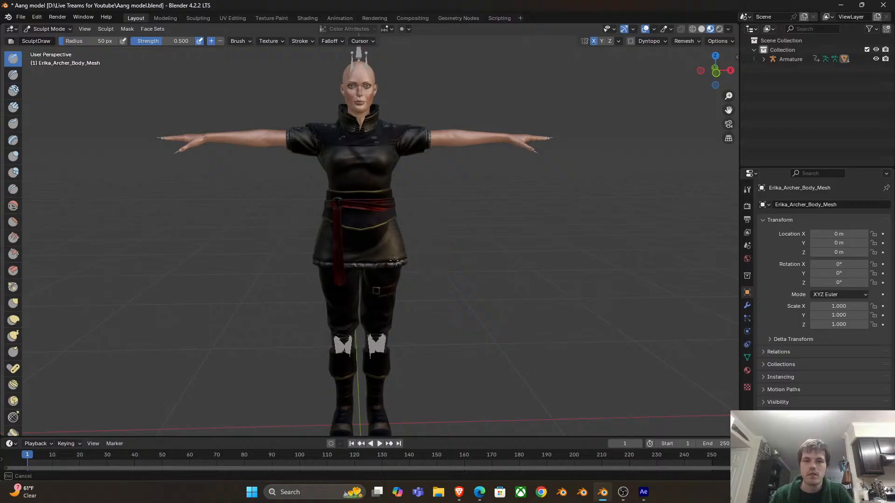
# Reshape the character's chest and upper torso with the Grab brush, reducing the brush radius to 74 px
pyautogui.press('g')
pyautogui.moveTo(409, 249)
pyautogui.mouseDown()
pyautogui.moveTo(378, 276)
pyautogui.moveTo(263, 270)
pyautogui.moveTo(326, 261)
pyautogui.mouseUp()
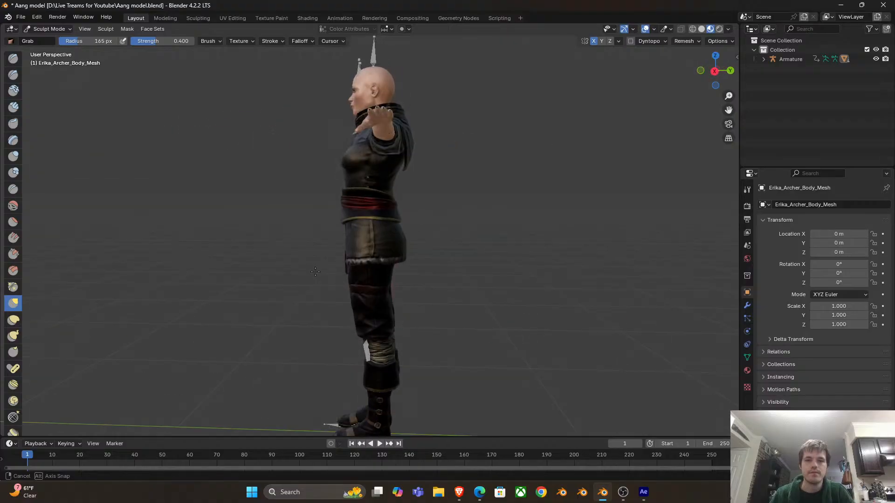
pyautogui.moveTo(395, 240)
pyautogui.mouseDown()
pyautogui.moveTo(393, 265)
pyautogui.moveTo(433, 235)
pyautogui.mouseUp()
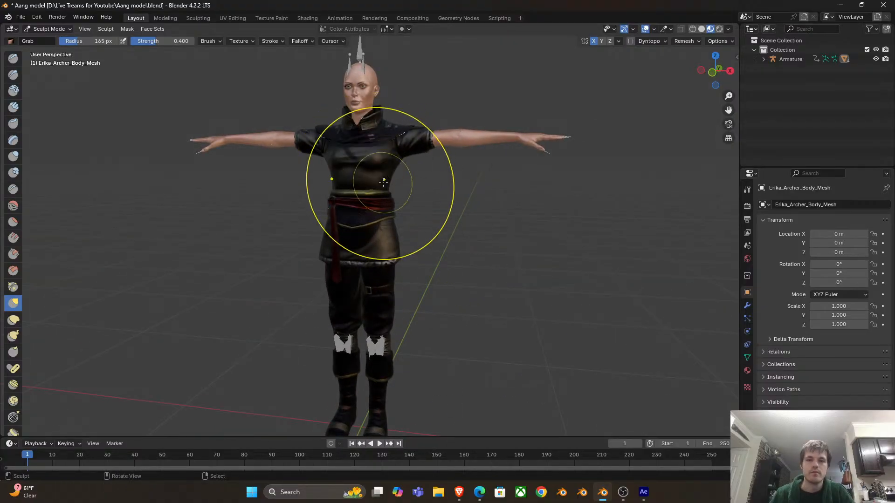
pyautogui.press('f')
pyautogui.click(306, 188)
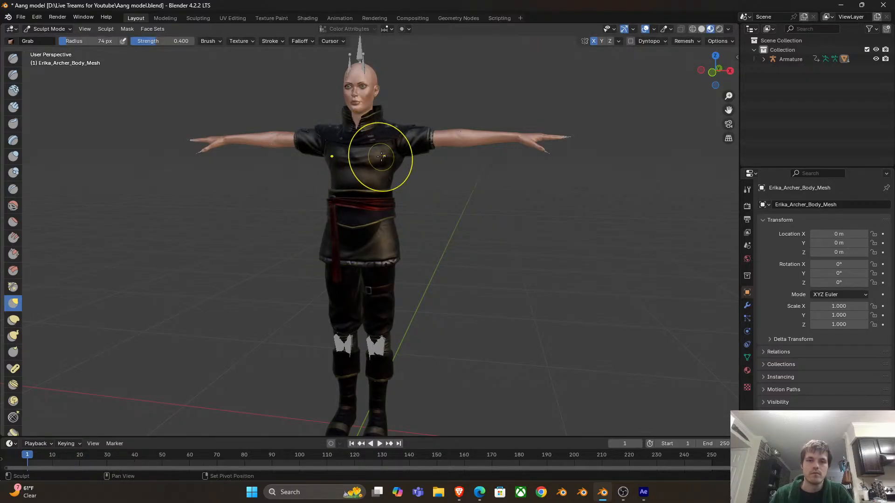
pyautogui.moveTo(376, 157)
pyautogui.mouseDown()
pyautogui.moveTo(459, 194)
pyautogui.moveTo(425, 207)
pyautogui.moveTo(499, 208)
pyautogui.moveTo(370, 213)
pyautogui.moveTo(396, 140)
pyautogui.mouseUp()
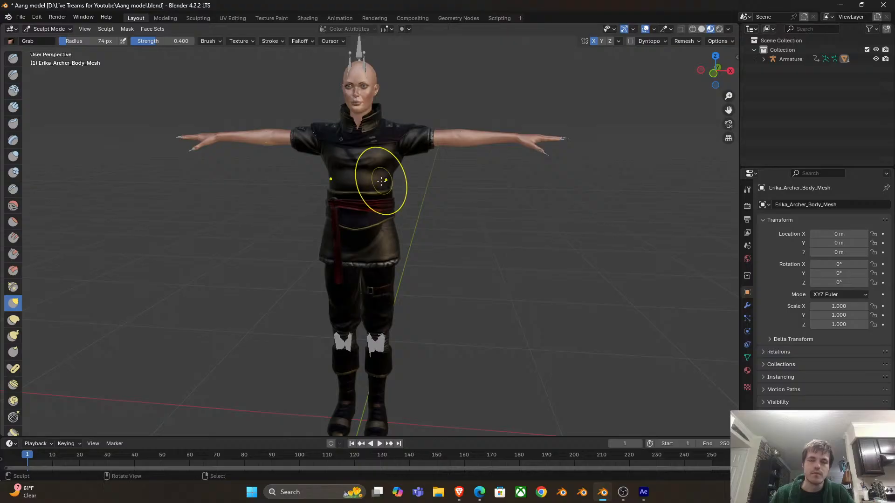
# Refine the torso's side profile with the Grab brush, enlarging the brush radius to 137 px
pyautogui.scroll(4, 380, 182)
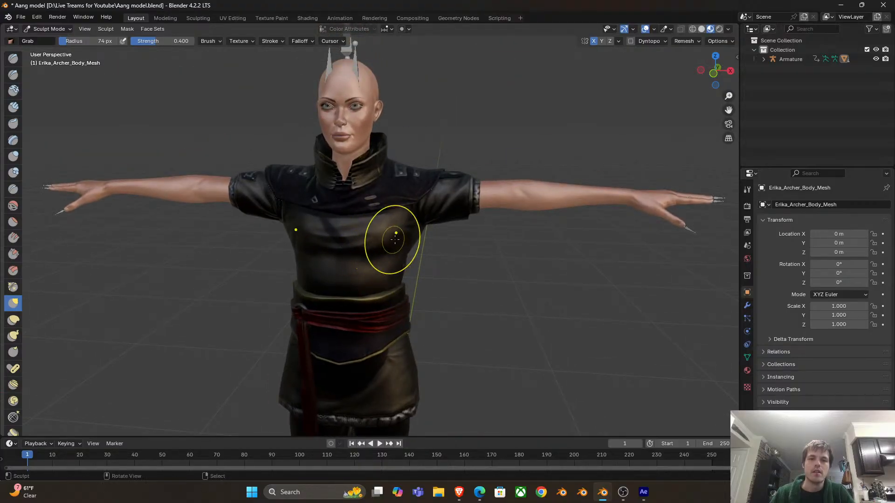
pyautogui.moveTo(390, 233); pyautogui.dragTo(323, 273)
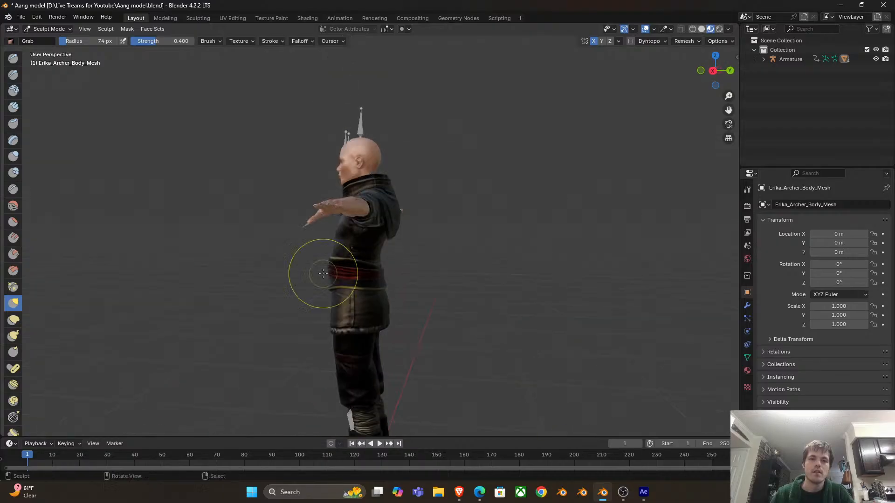
pyautogui.moveTo(396, 242)
pyautogui.mouseDown()
pyautogui.moveTo(462, 251)
pyautogui.moveTo(378, 261)
pyautogui.moveTo(429, 241)
pyautogui.moveTo(420, 230)
pyautogui.mouseUp()
pyautogui.press('f')
pyautogui.click(395, 181)
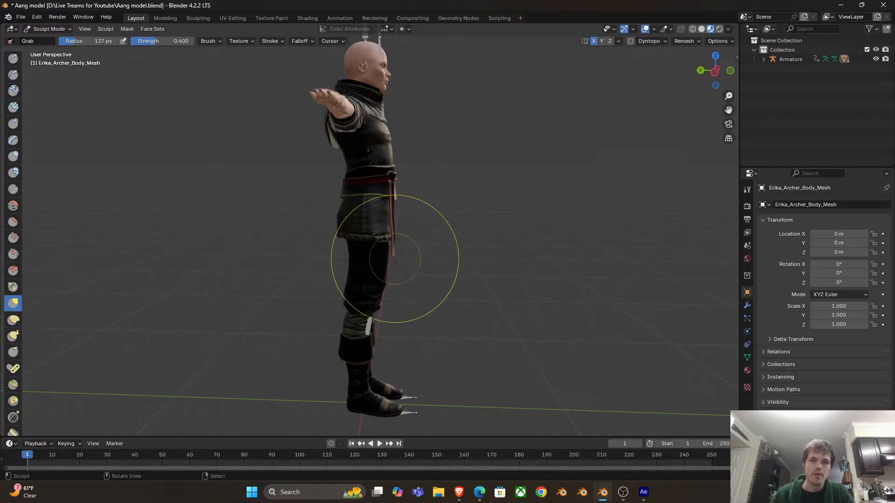
pyautogui.moveTo(406, 304)
pyautogui.mouseDown()
pyautogui.moveTo(399, 254)
pyautogui.moveTo(304, 300)
pyautogui.moveTo(405, 319)
pyautogui.moveTo(433, 264)
pyautogui.moveTo(412, 270)
pyautogui.moveTo(405, 342)
pyautogui.mouseUp()
# Undo the last Grab stroke and return the body mesh to Object Mode, keeping it selected
pyautogui.scroll(-5, 432, 297)
pyautogui.scroll(4, 405, 341)
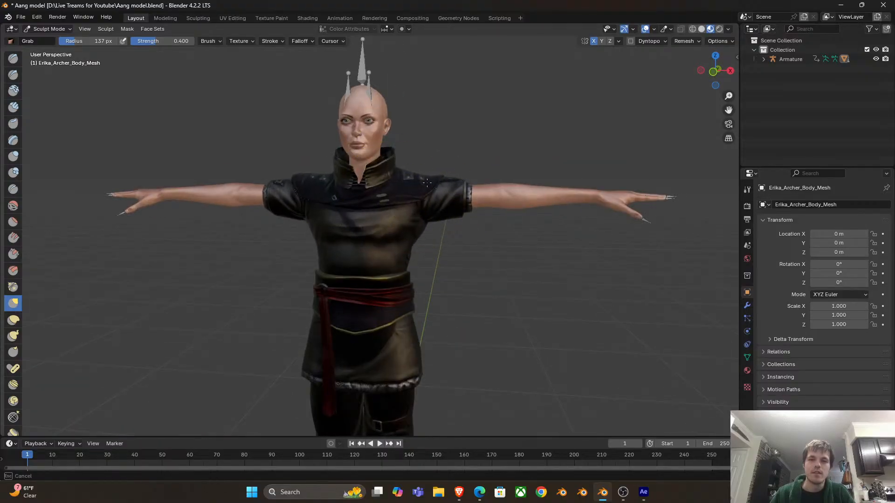
pyautogui.moveTo(417, 264)
pyautogui.mouseDown()
pyautogui.moveTo(485, 224)
pyautogui.moveTo(396, 190)
pyautogui.moveTo(400, 219)
pyautogui.moveTo(407, 211)
pyautogui.moveTo(373, 219)
pyautogui.moveTo(415, 258)
pyautogui.moveTo(413, 225)
pyautogui.moveTo(389, 212)
pyautogui.moveTo(418, 197)
pyautogui.moveTo(331, 215)
pyautogui.moveTo(293, 259)
pyautogui.moveTo(331, 260)
pyautogui.mouseUp()
pyautogui.hotkey('ctrl', 'z')
pyautogui.scroll(3, 420, 226)
pyautogui.hotkey('ctrl', 'Tab')
pyautogui.scroll(-5, 340, 221)
pyautogui.scroll(3, 332, 260)
pyautogui.click(387, 266)
pyautogui.moveTo(387, 267); pyautogui.dragTo(466, 336)
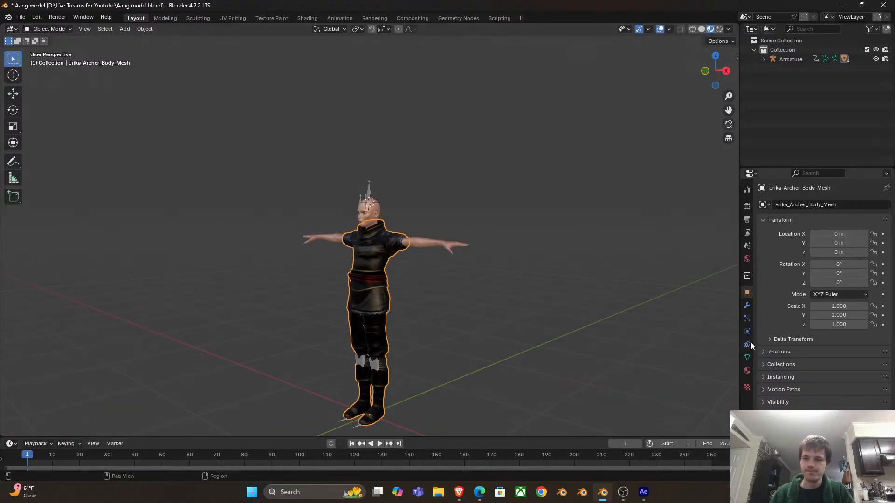
# Show the body mesh's material settings and open its nodes in a Shader Editor replacing the enlarged timeline area
pyautogui.click(746, 370)
pyautogui.moveTo(741, 264); pyautogui.dragTo(709, 265)
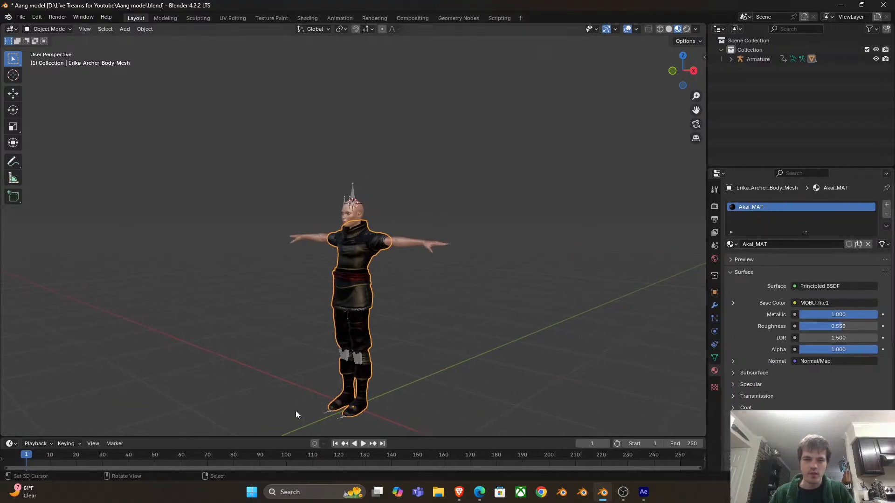
pyautogui.moveTo(322, 435); pyautogui.dragTo(322, 323)
pyautogui.click(10, 329)
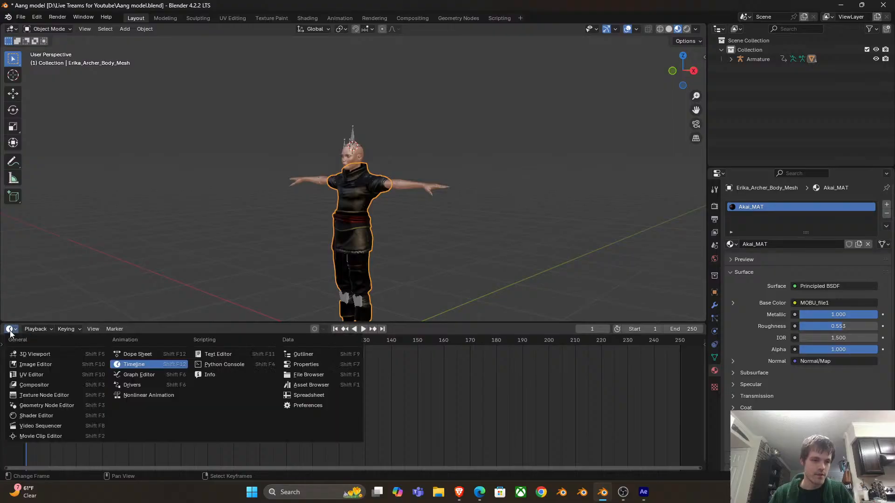
pyautogui.click(36, 416)
pyautogui.scroll(3, 231, 436)
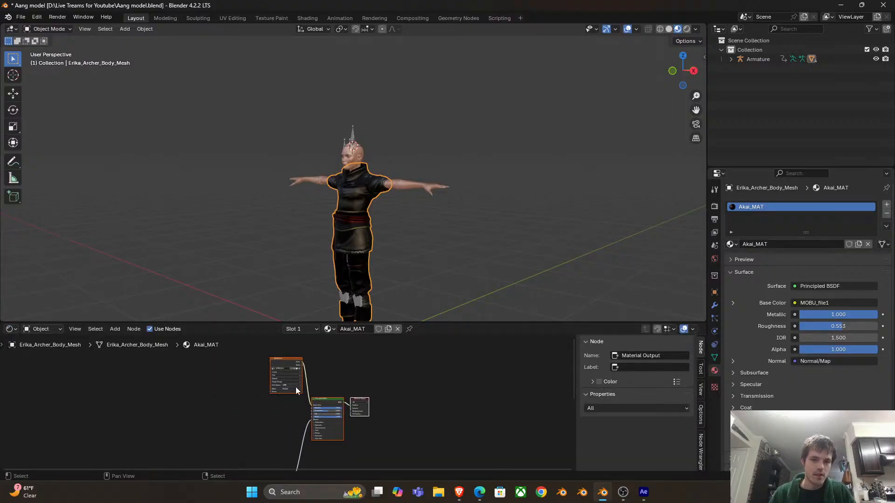
# Display the model in Rendered viewport shading and set the render engine to Cycles
pyautogui.moveTo(343, 216)
pyautogui.mouseDown()
pyautogui.moveTo(336, 195)
pyautogui.moveTo(364, 202)
pyautogui.mouseUp()
pyautogui.press('z')
pyautogui.click(339, 71)
pyautogui.click(714, 206)
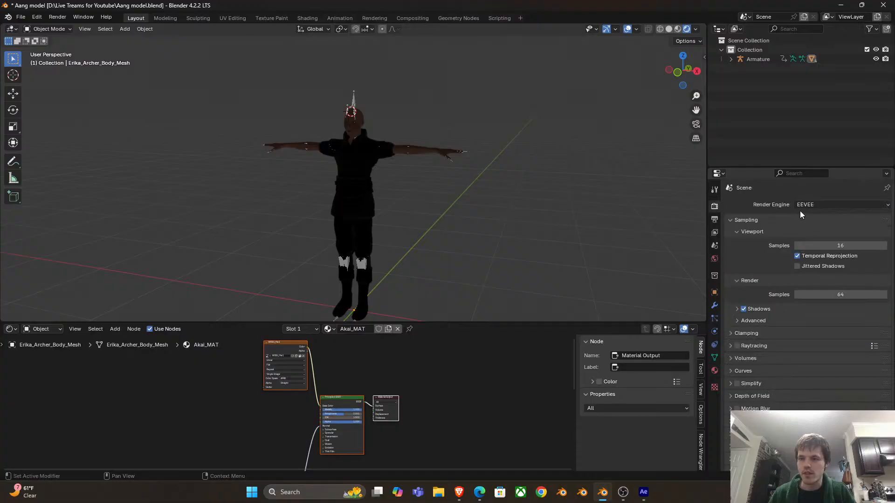
pyautogui.click(806, 205)
pyautogui.click(811, 236)
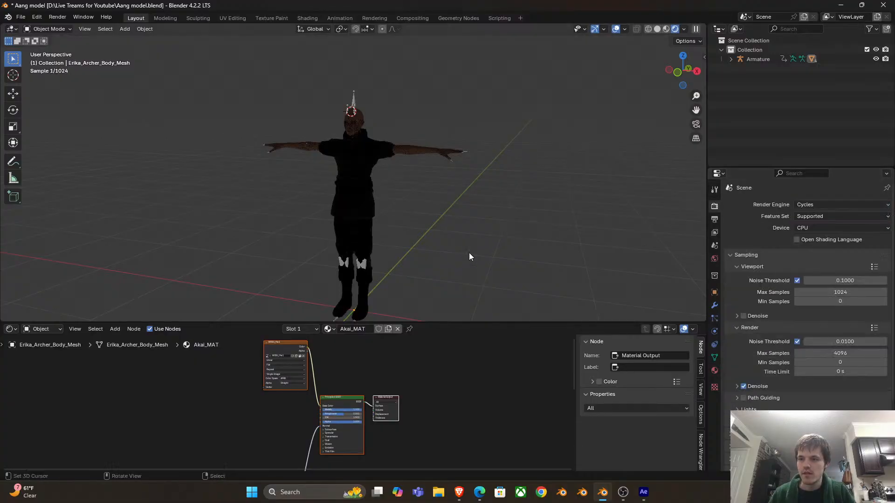
# Set the Cycles render device to GPU Compute
pyautogui.scroll(2, 410, 172)
pyautogui.scroll(-2, 409, 174)
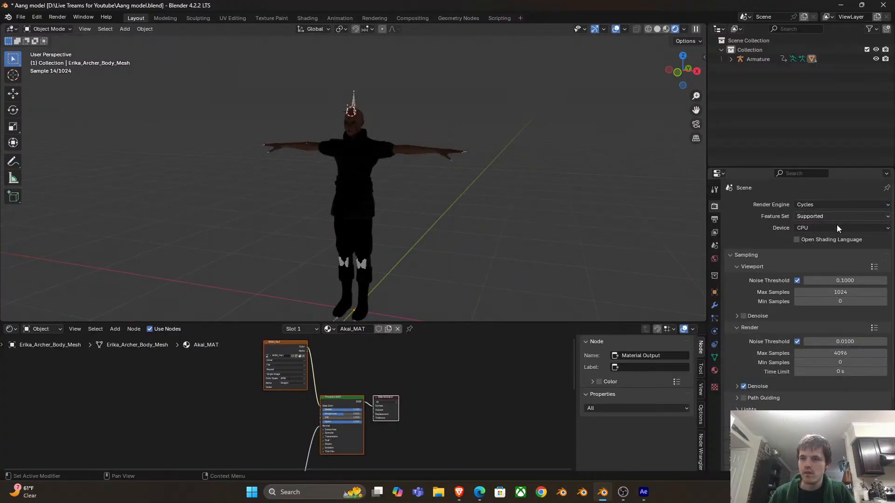
pyautogui.click(837, 227)
pyautogui.click(816, 227)
pyautogui.click(817, 250)
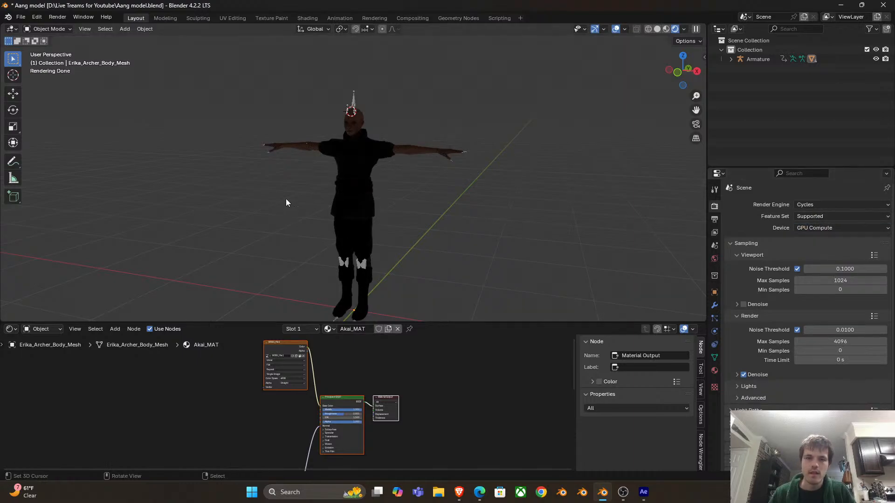
pyautogui.scroll(-3, 394, 200)
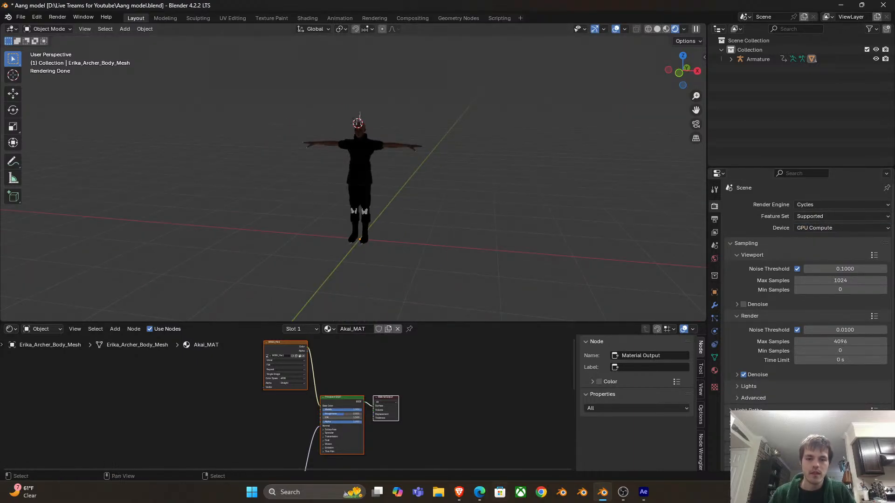
# Switch to After Effects to check the 3D Camera Tracker's analysis progress, then return to the browser
pyautogui.click(460, 498)
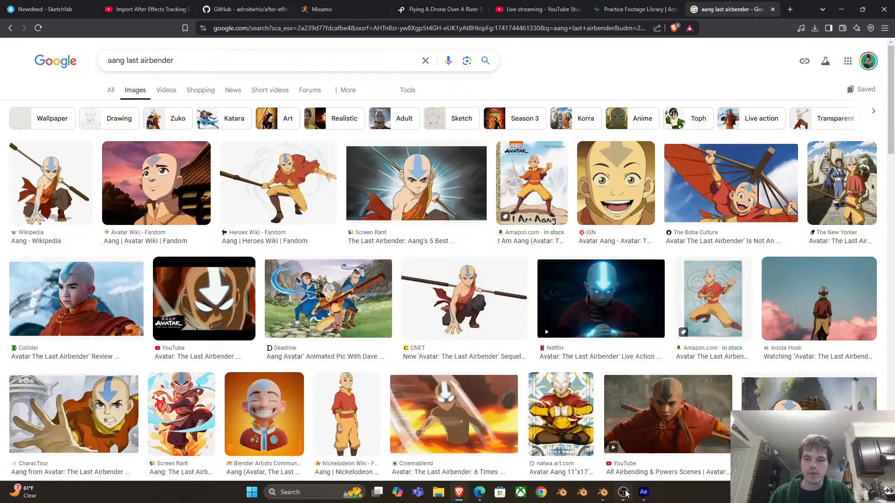
pyautogui.click(646, 496)
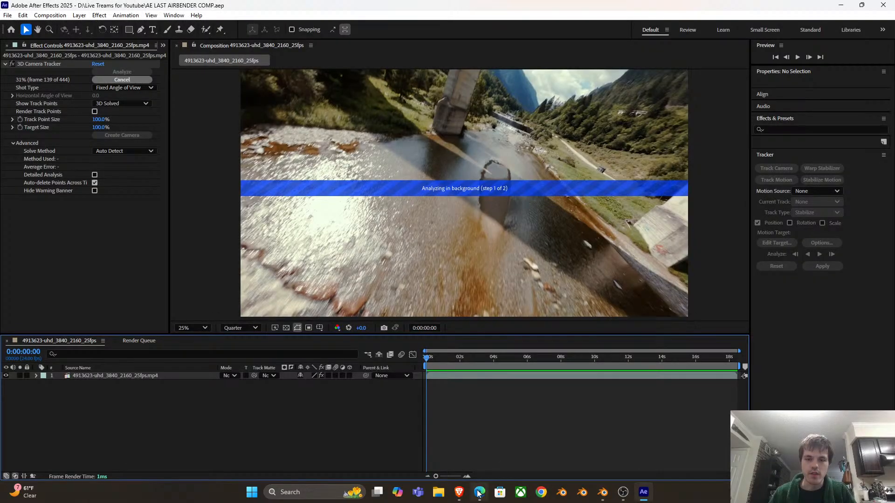
pyautogui.hotkey('alt', 'Tab')
# Open Poly Haven's HDRI library in a new browser tab and filter it to the Outdoor category
pyautogui.click(790, 10)
pyautogui.write('poly')
pyautogui.press('Return')
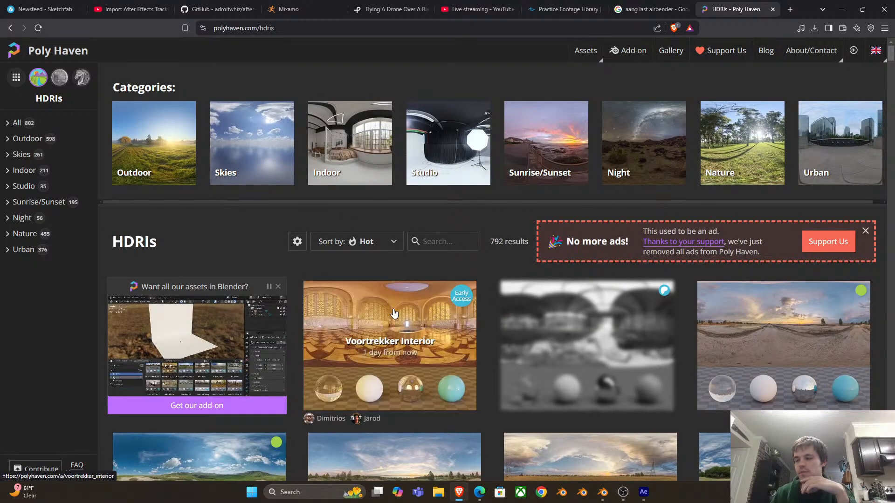
pyautogui.scroll(-10, 367, 288)
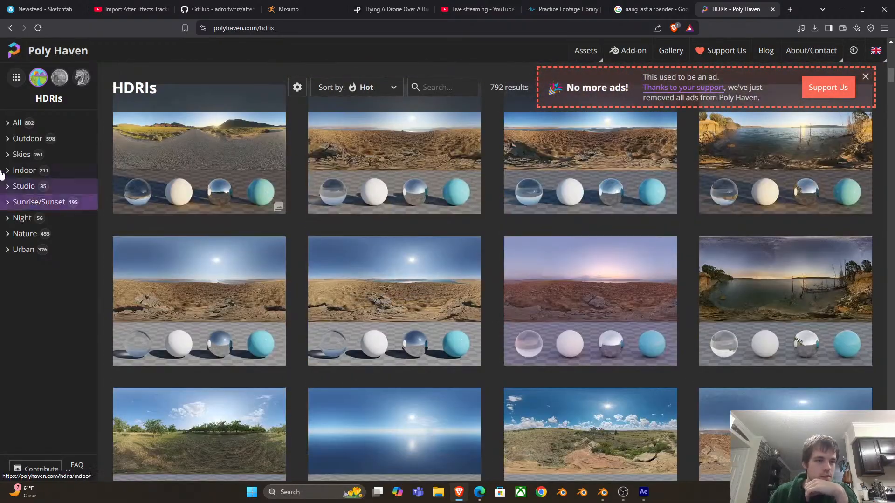
pyautogui.click(27, 138)
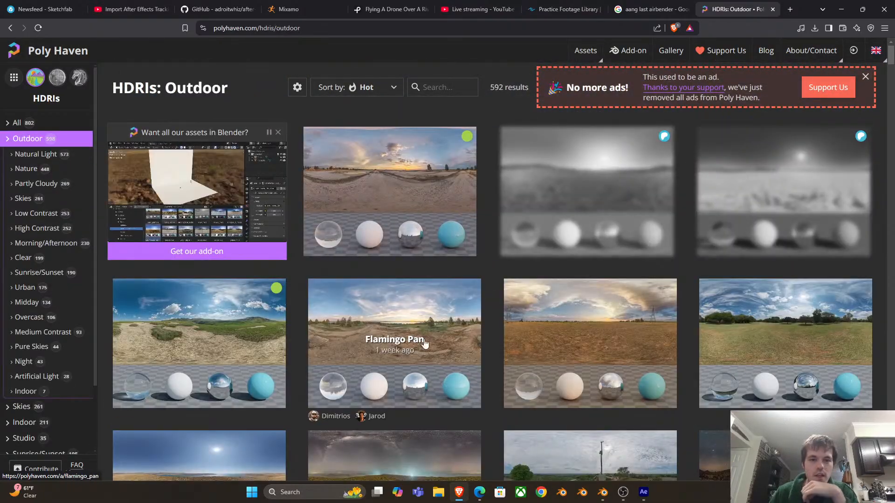
# Browse the outdoor HDRIs and open the Dry Orchard Meadow page to examine its lighting
pyautogui.scroll(-5, 312, 334)
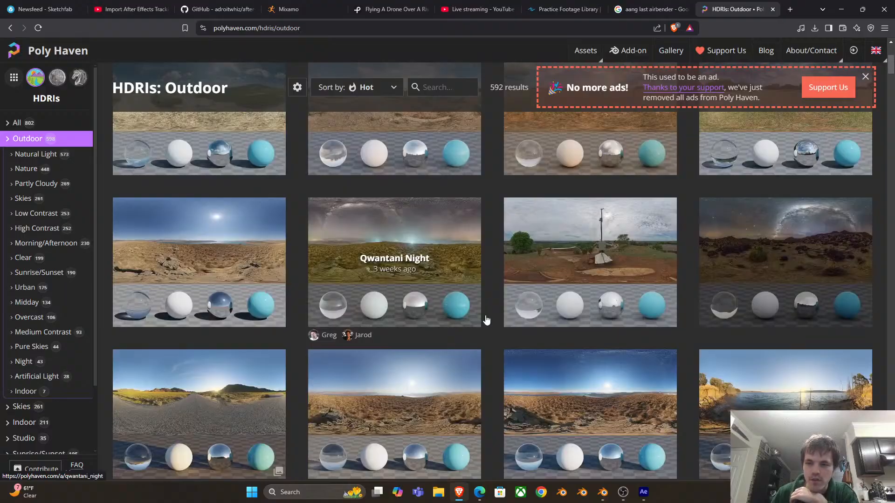
pyautogui.scroll(-3, 486, 320)
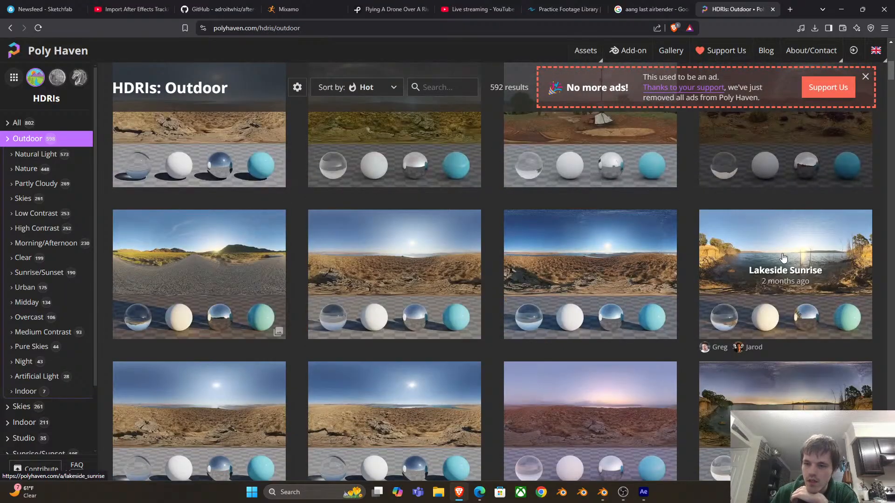
pyautogui.scroll(-3, 792, 223)
pyautogui.scroll(-3, 208, 255)
pyautogui.click(207, 256)
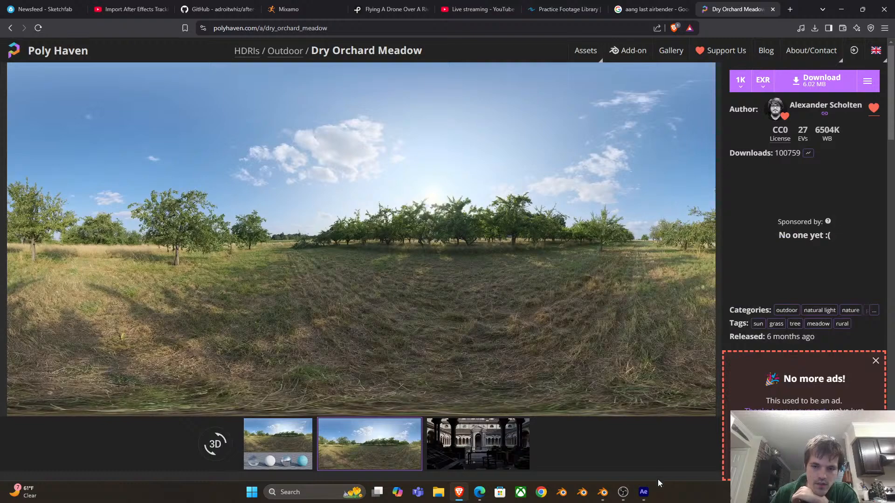
# Switch to After Effects and view the drone clip at 0:00:03:21 to compare its lighting with the HDRI
pyautogui.click(651, 496)
pyautogui.moveTo(464, 362); pyautogui.dragTo(491, 363)
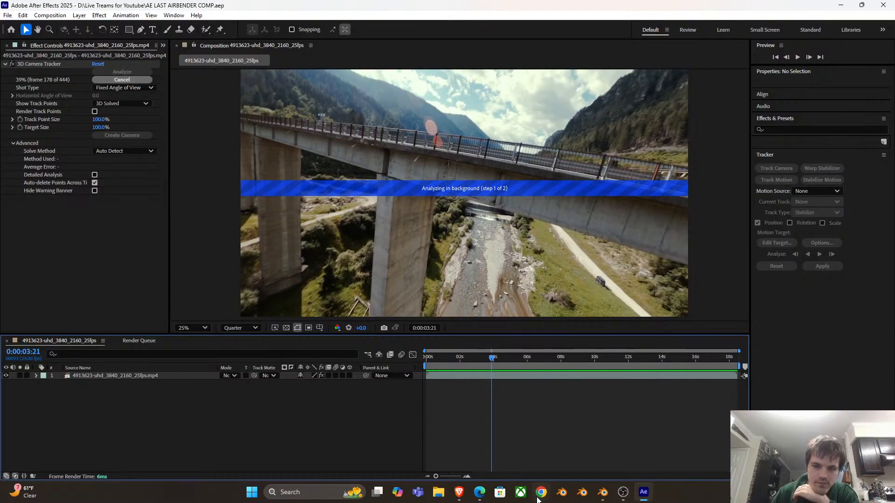
pyautogui.click(460, 493)
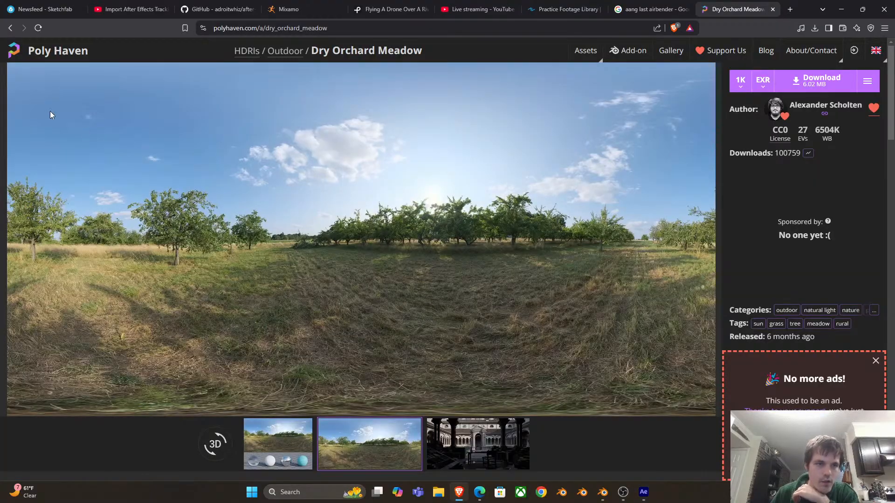
# Browse further outdoor HDRIs for lighting that suits the river clip, examine Meadow, and return to the list
pyautogui.click(11, 29)
pyautogui.scroll(-5, 552, 317)
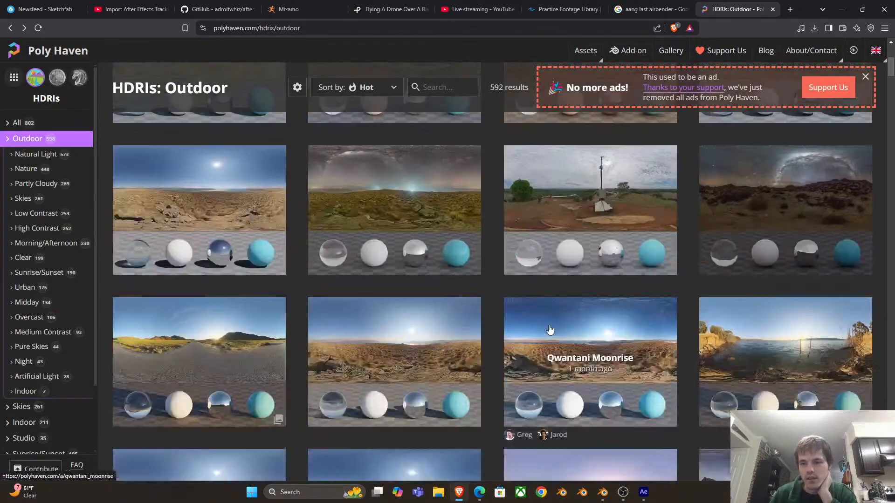
pyautogui.scroll(-5, 552, 316)
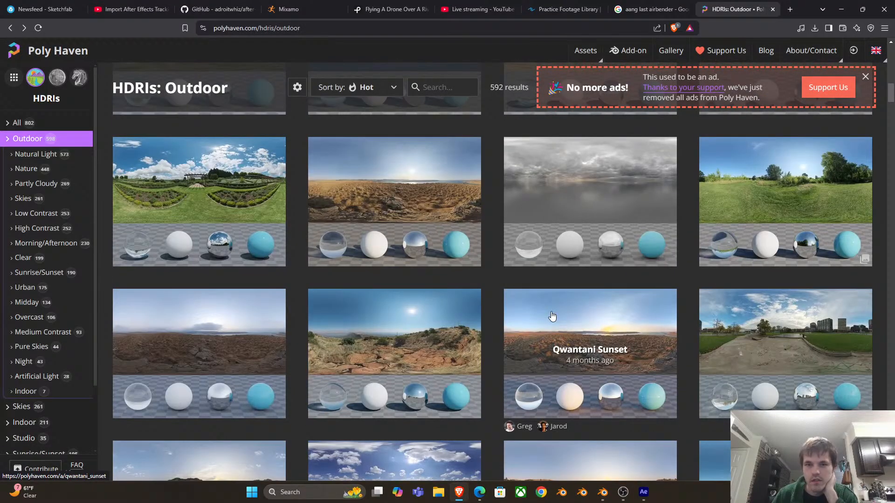
pyautogui.scroll(-8, 552, 317)
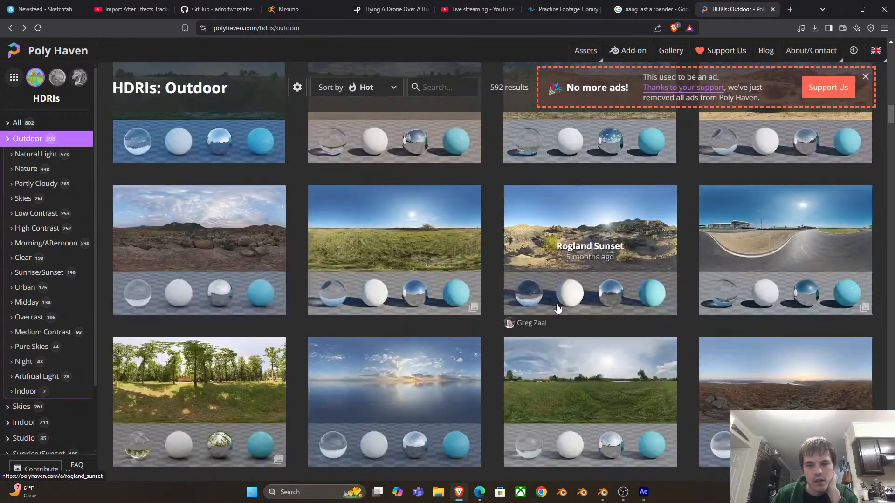
pyautogui.scroll(-3, 561, 303)
pyautogui.scroll(3, 567, 289)
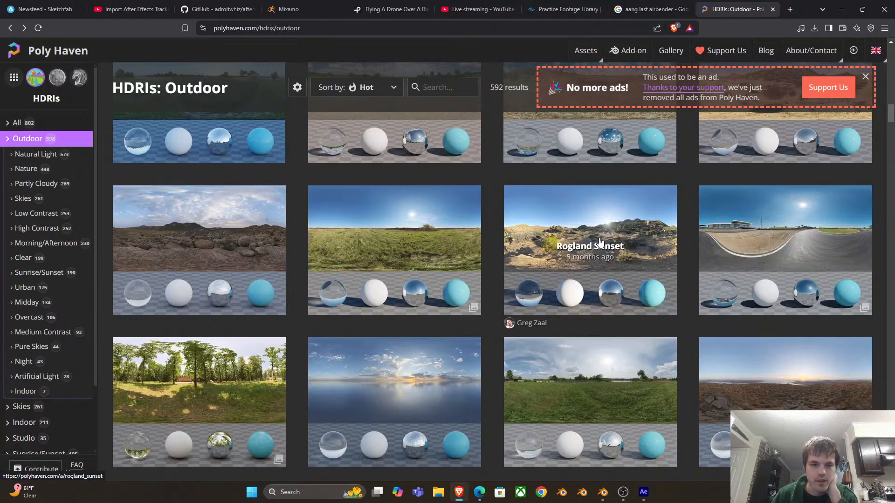
pyautogui.scroll(-3, 600, 241)
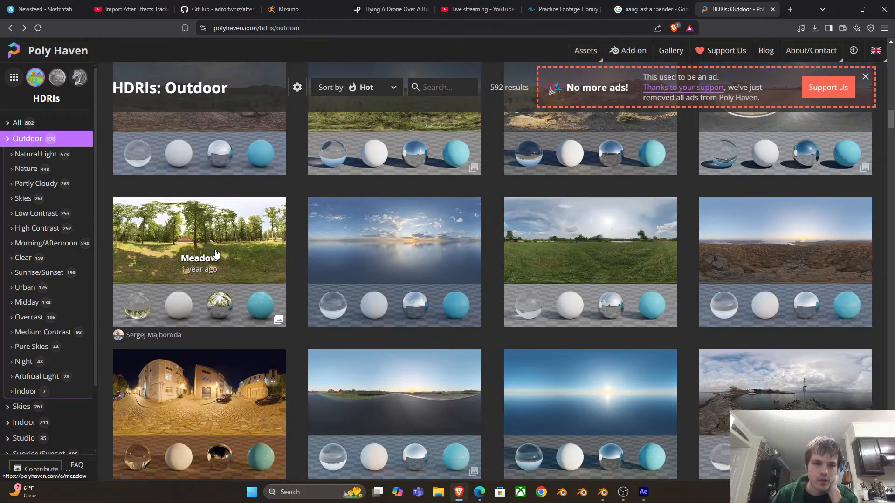
pyautogui.scroll(-3, 235, 255)
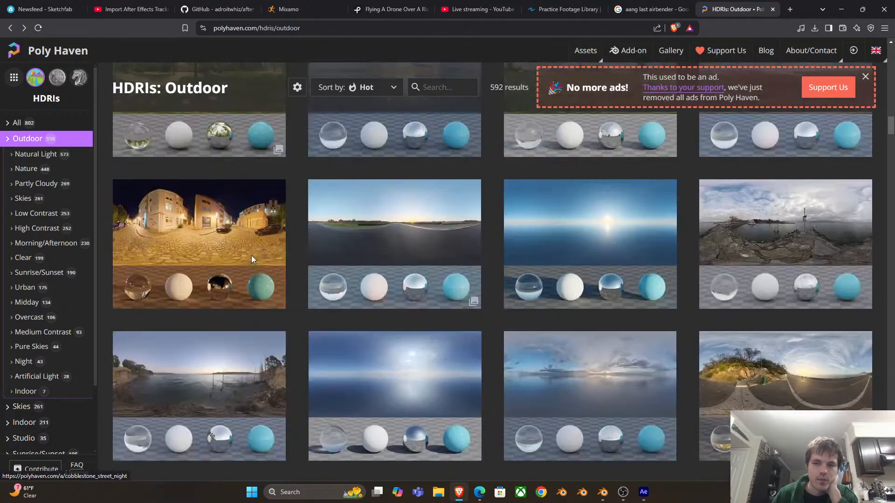
pyautogui.scroll(2, 250, 255)
pyautogui.click(221, 212)
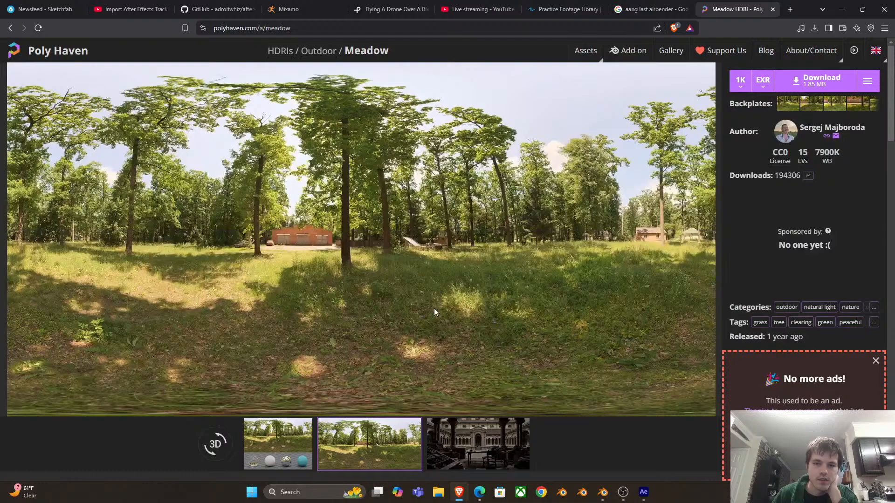
pyautogui.click(10, 29)
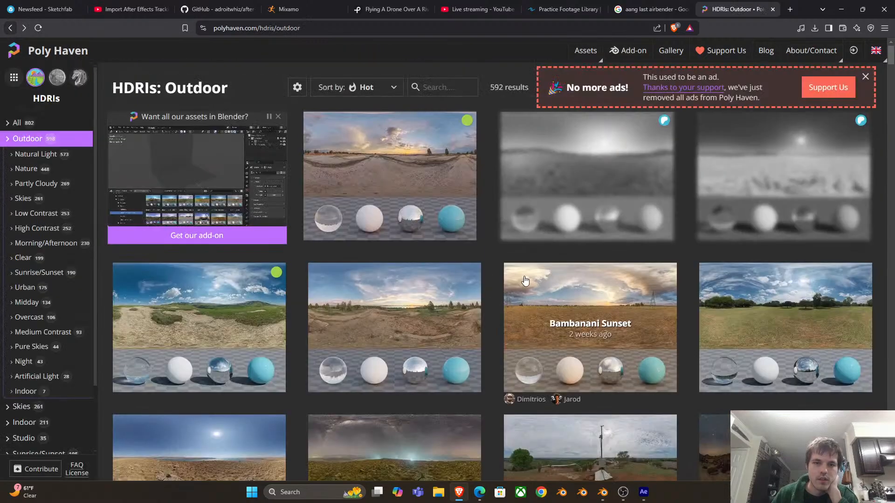
# Browse further down the outdoor HDRIs for lighting that suits the river clip and open the Little Paris Eiffel Tower page
pyautogui.scroll(-5, 552, 341)
pyautogui.scroll(-10, 554, 337)
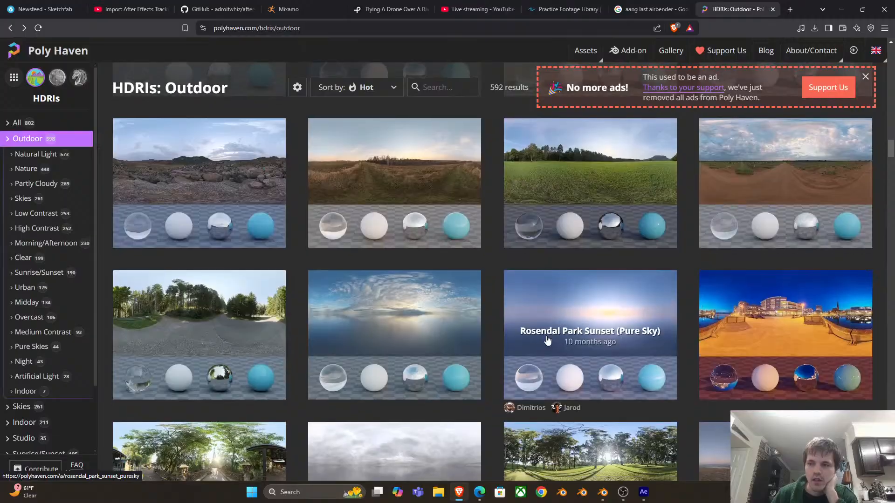
pyautogui.scroll(-5, 545, 342)
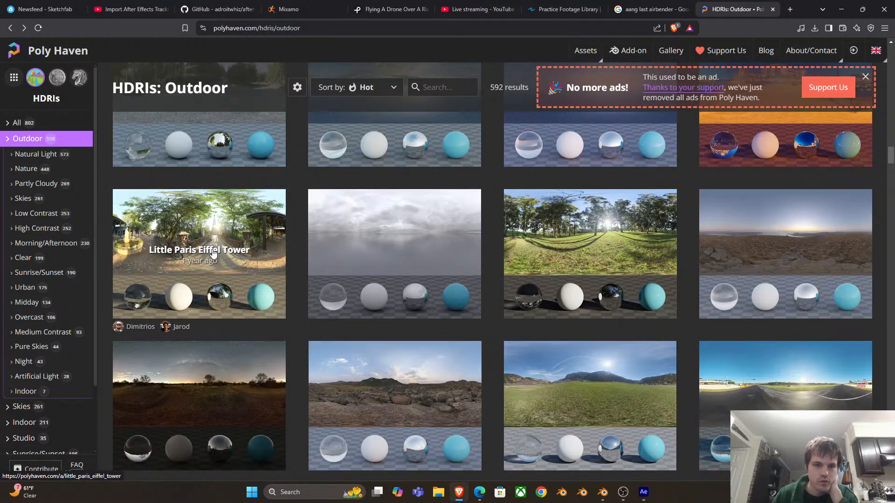
pyautogui.scroll(-4, 327, 261)
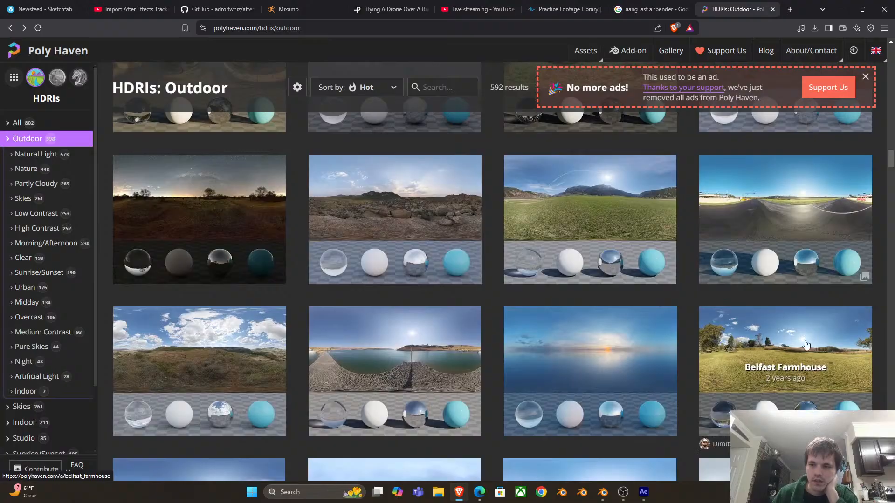
pyautogui.scroll(-6, 811, 344)
pyautogui.scroll(8, 764, 256)
pyautogui.scroll(1, 591, 348)
pyautogui.scroll(-3, 208, 201)
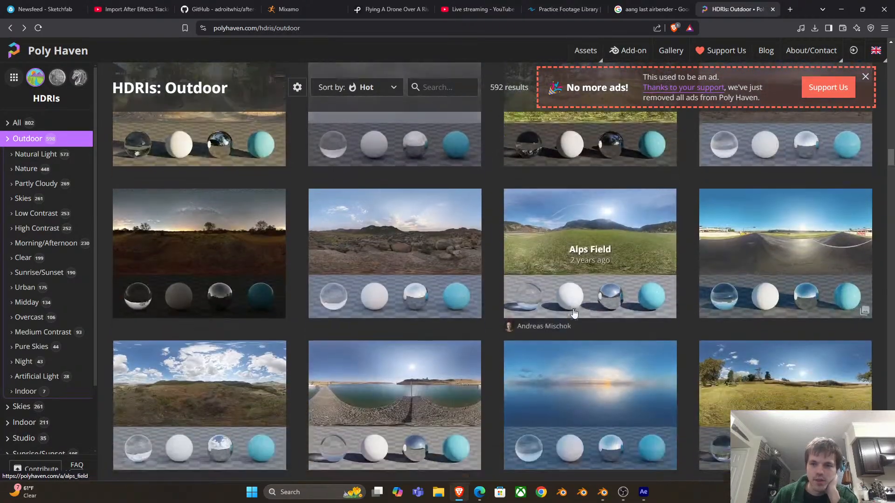
pyautogui.scroll(3, 210, 184)
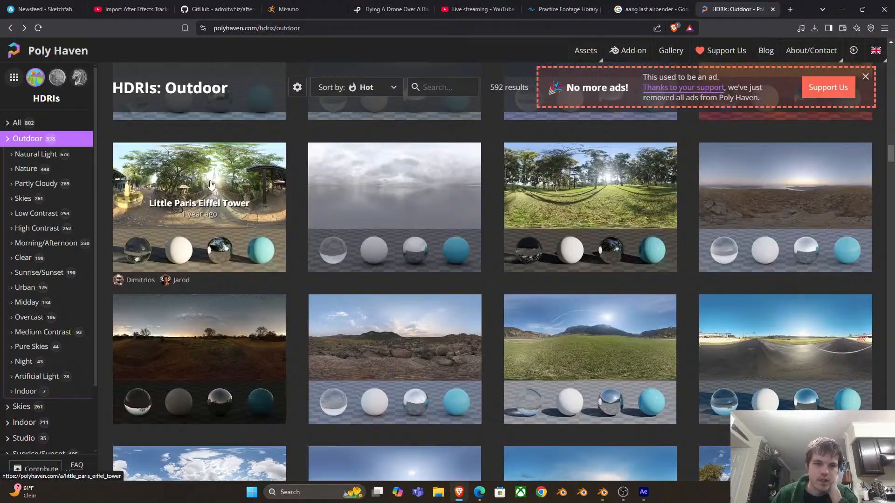
pyautogui.click(211, 184)
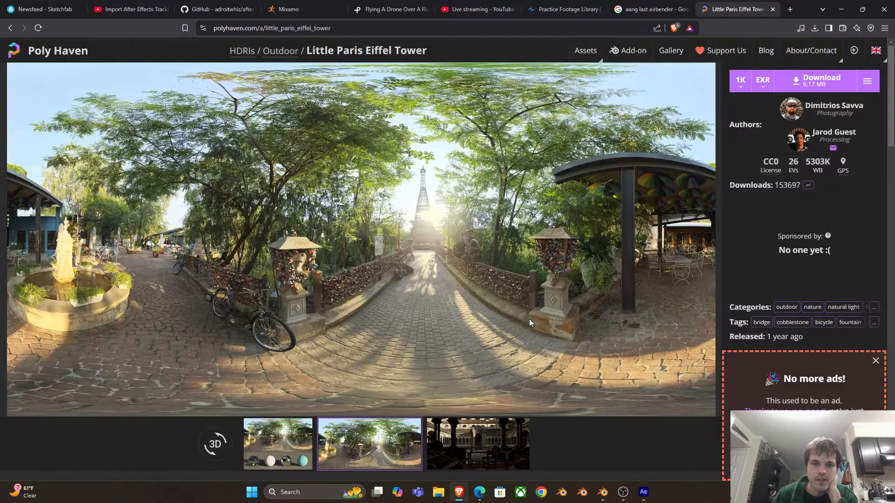
# Download the Little Paris Eiffel Tower HDRI as a 1K EXR into the Live Treams for Youtube folder on the Expansion (D:) drive
pyautogui.click(764, 83)
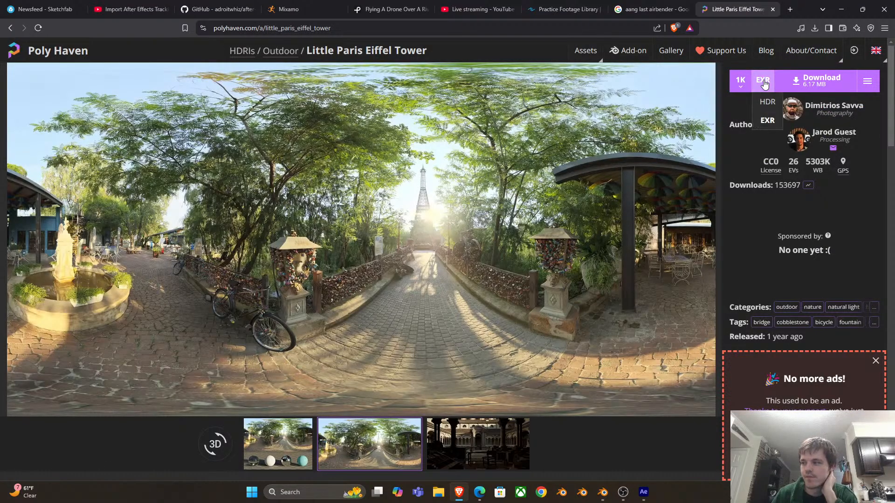
pyautogui.click(803, 86)
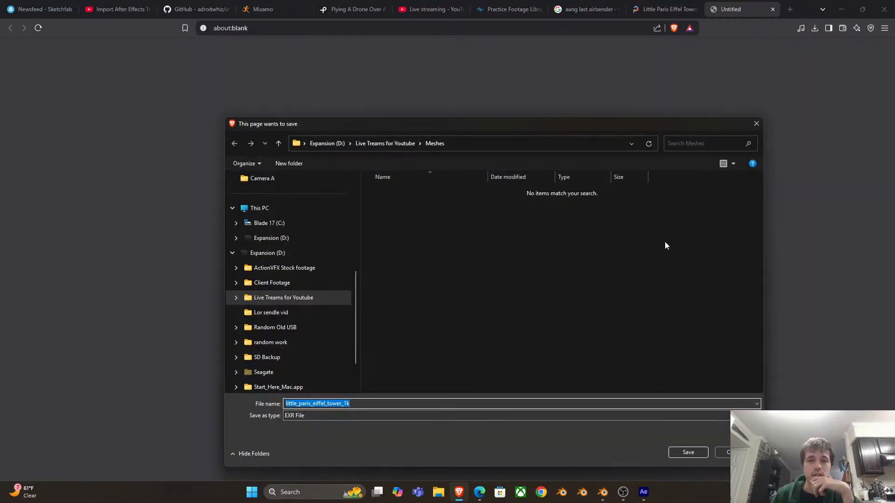
pyautogui.click(409, 148)
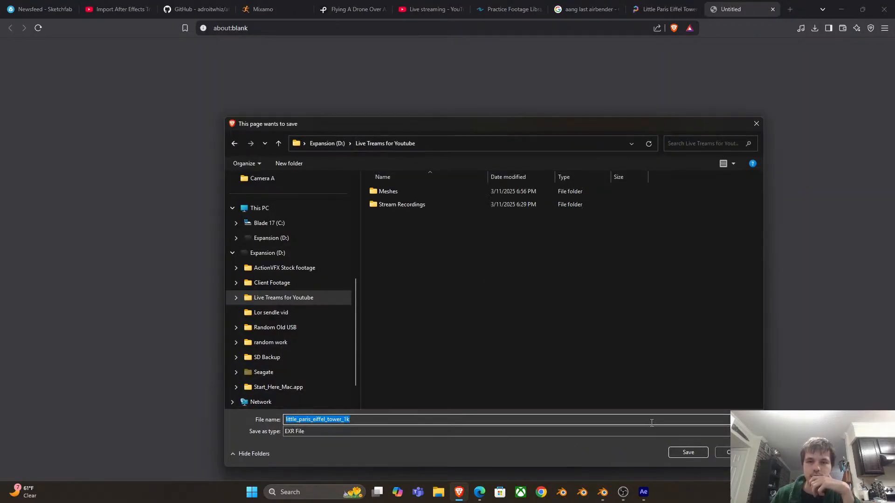
pyautogui.click(687, 452)
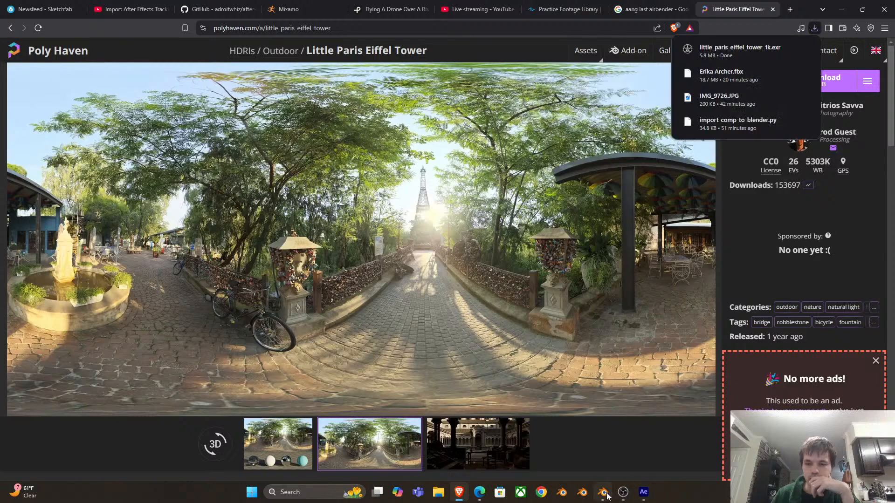
# Switch to Blender and display the scene's World shader nodes
pyautogui.click(605, 493)
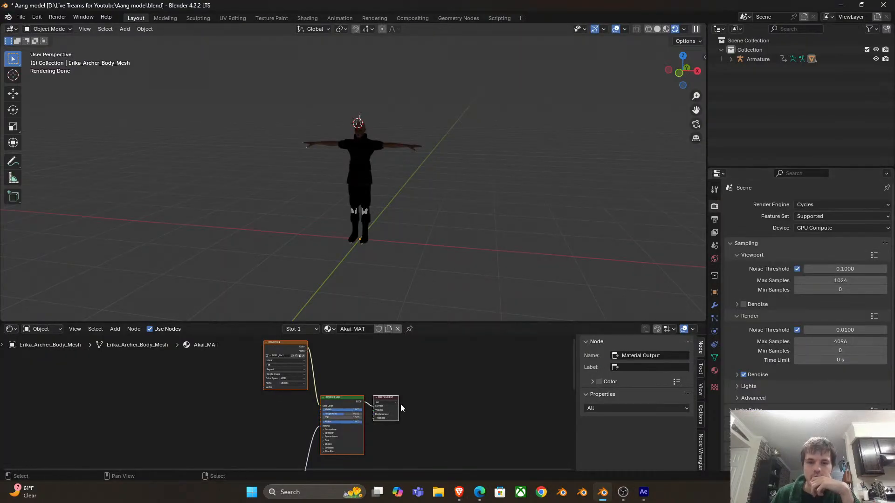
pyautogui.scroll(-1, 354, 422)
pyautogui.click(34, 328)
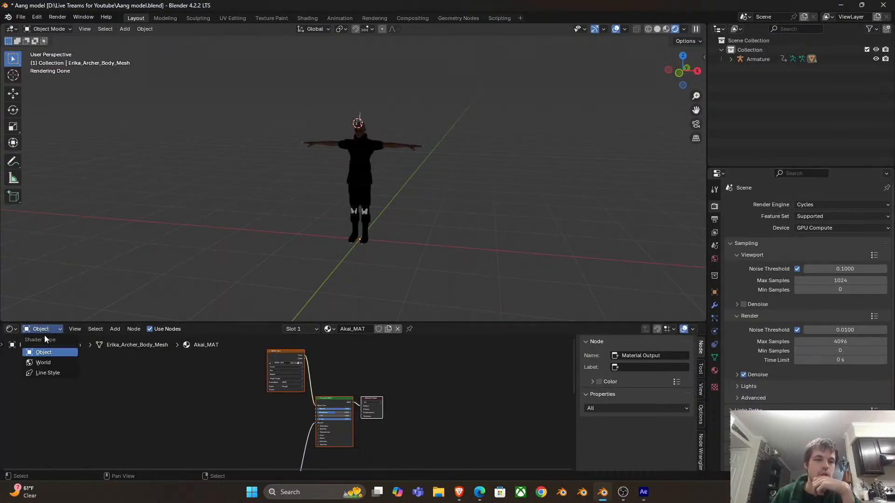
pyautogui.click(46, 362)
pyautogui.press('Home')
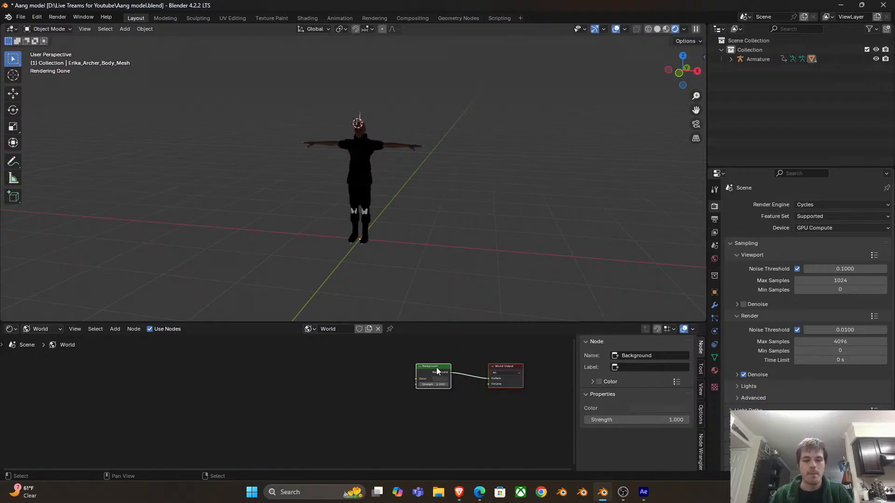
# Add an environment texture with mapping to the world background and load little_paris_eiffel_tower_1k.exr into it
pyautogui.hotkey('ctrl', 't')
pyautogui.click(370, 382)
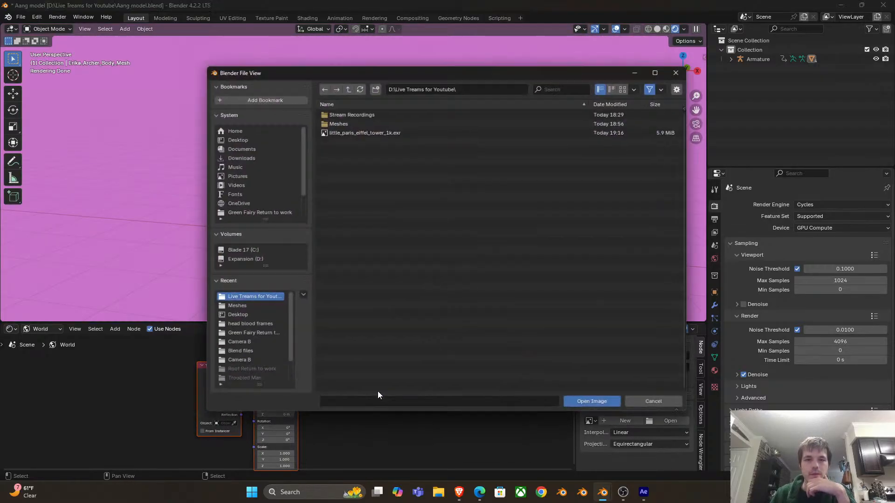
pyautogui.click(396, 130)
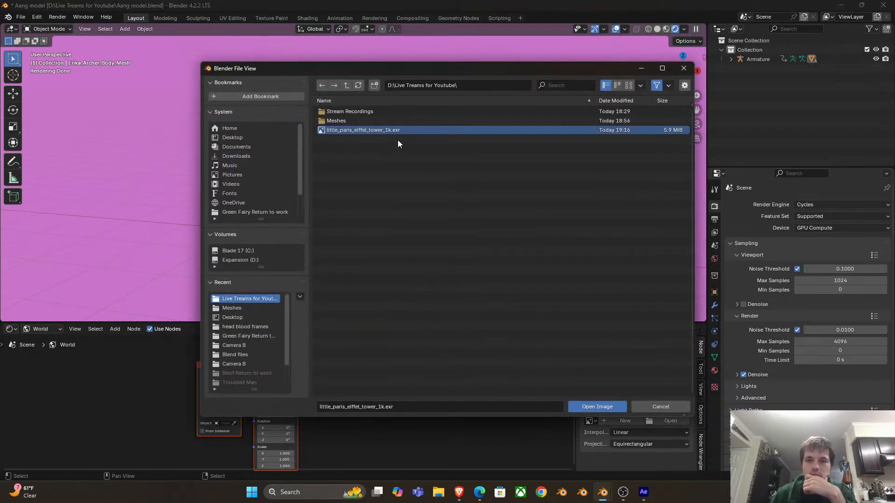
pyautogui.click(588, 407)
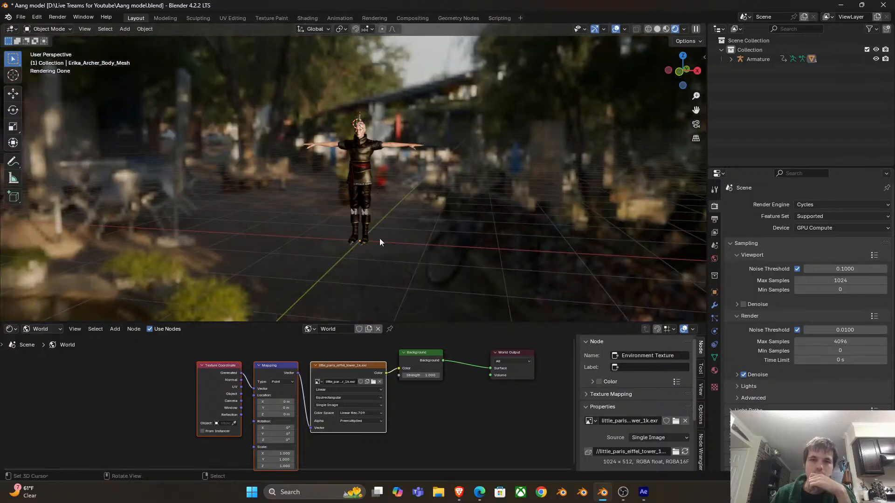
# Rotate the environment image to about -122° around Z in the Mapping node
pyautogui.scroll(2, 382, 412)
pyautogui.moveTo(370, 405); pyautogui.dragTo(367, 451)
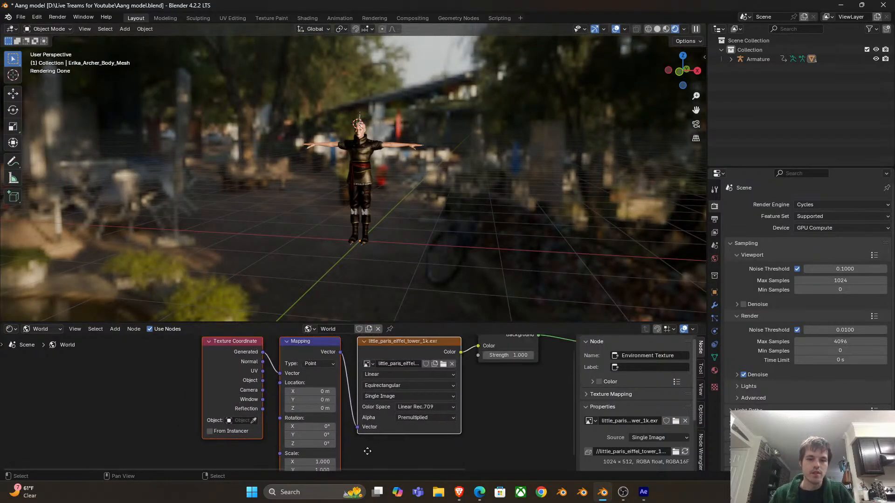
pyautogui.moveTo(409, 423); pyautogui.dragTo(395, 400)
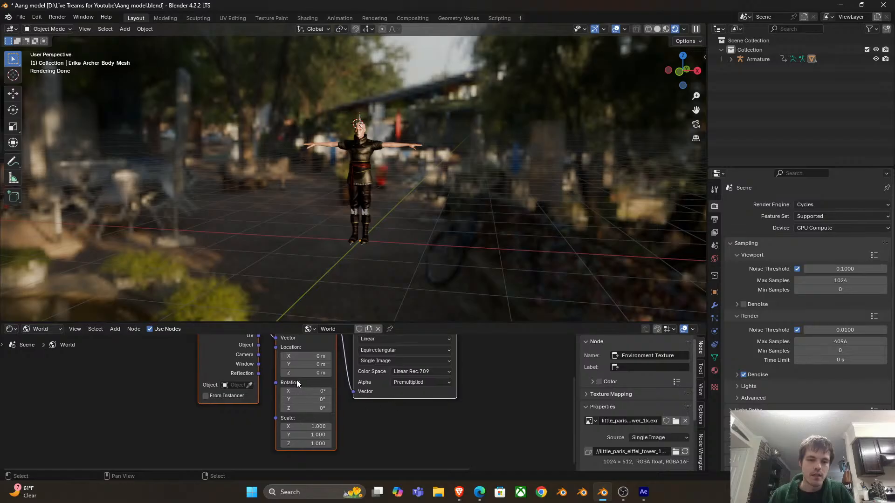
pyautogui.moveTo(305, 408); pyautogui.dragTo(261, 408)
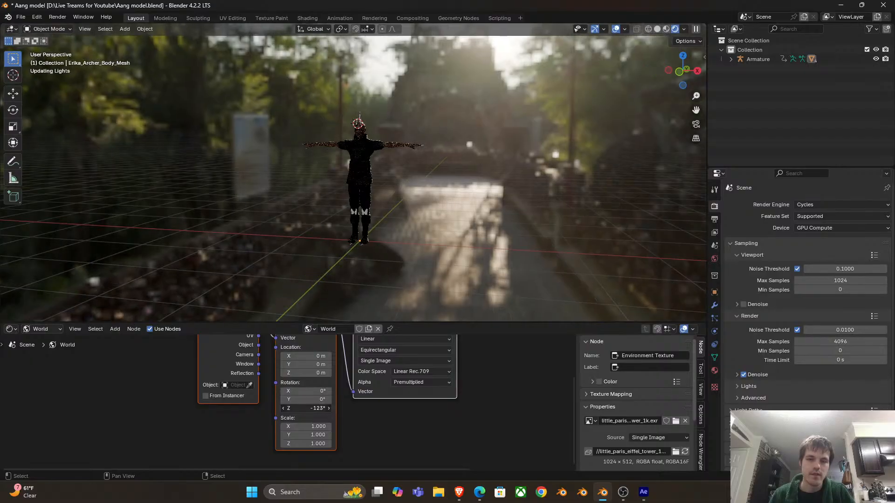
# Add a plane mesh and scale it up to about three times its size
pyautogui.moveTo(385, 172); pyautogui.dragTo(350, 112)
pyautogui.hotkey('shift', 'a')
pyautogui.moveTo(354, 123)
pyautogui.click(386, 135)
pyautogui.press('s')
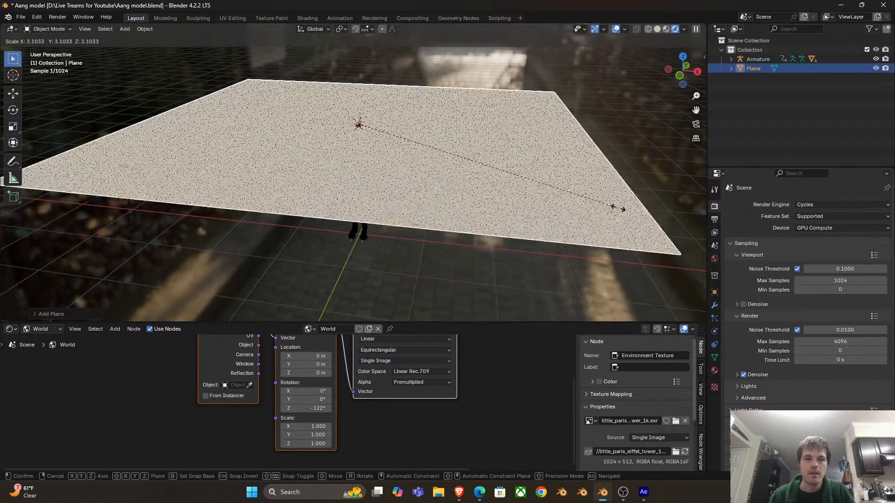
pyautogui.click(456, 124)
# Lower the plane about 1.7 m along Z so it forms a floor under the character's feet
pyautogui.press('g')
pyautogui.press('z')
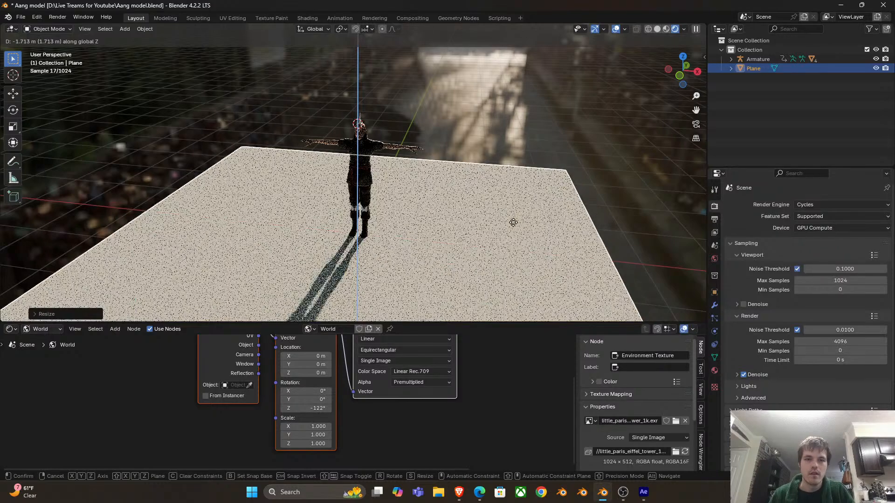
pyautogui.click(513, 218)
# Select the character's body mesh, show its Akai_MAT material nodes and disconnect the image texture from Base Color
pyautogui.scroll(5, 515, 214)
pyautogui.click(384, 131)
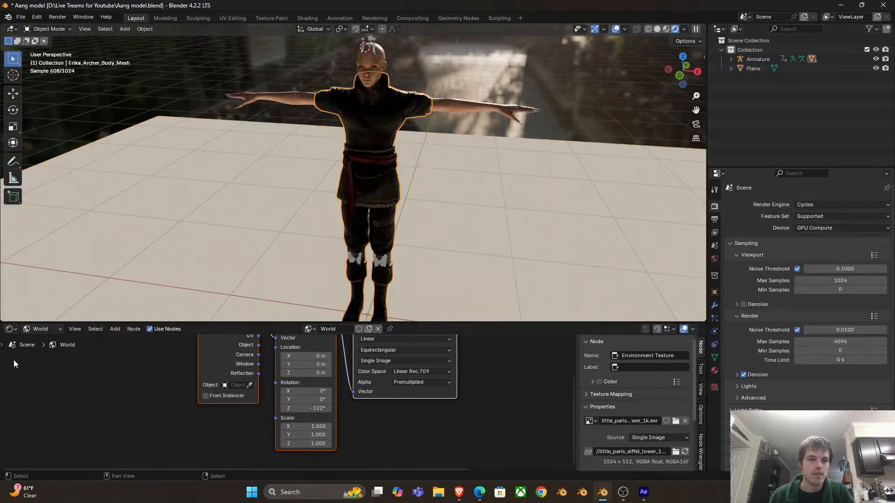
pyautogui.click(43, 352)
pyautogui.moveTo(444, 392); pyautogui.dragTo(258, 463)
pyautogui.moveTo(364, 413); pyautogui.dragTo(339, 404)
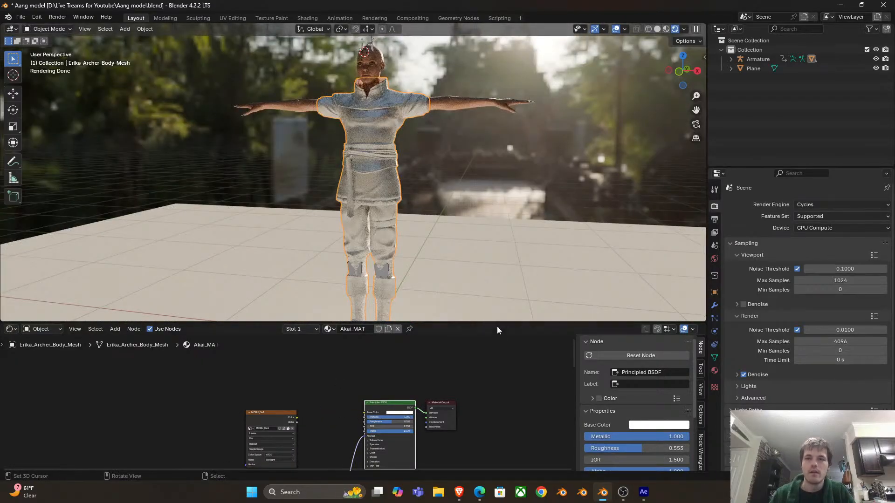
# Hide the viewport overlays and reconnect the MOBU_file1 image texture's colour to the Principled BSDF's Base Color
pyautogui.click(616, 29)
pyautogui.press('KP_0')
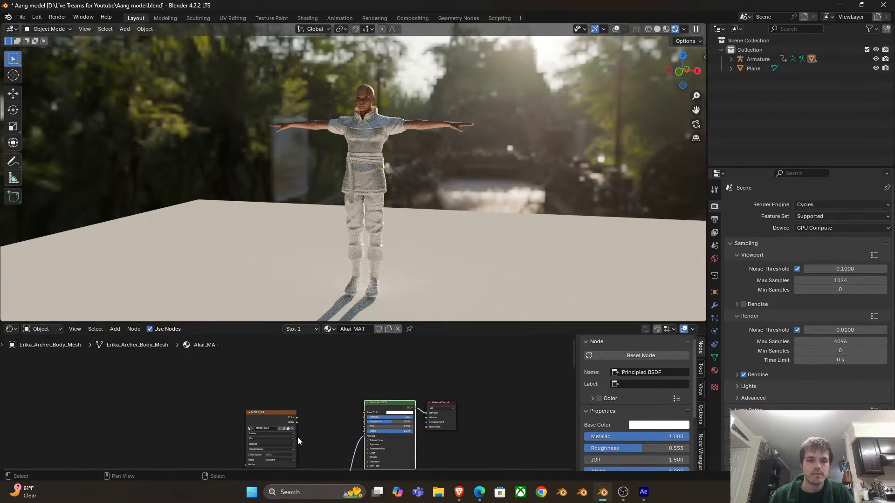
pyautogui.scroll(1, 303, 415)
pyautogui.moveTo(294, 407); pyautogui.dragTo(379, 401)
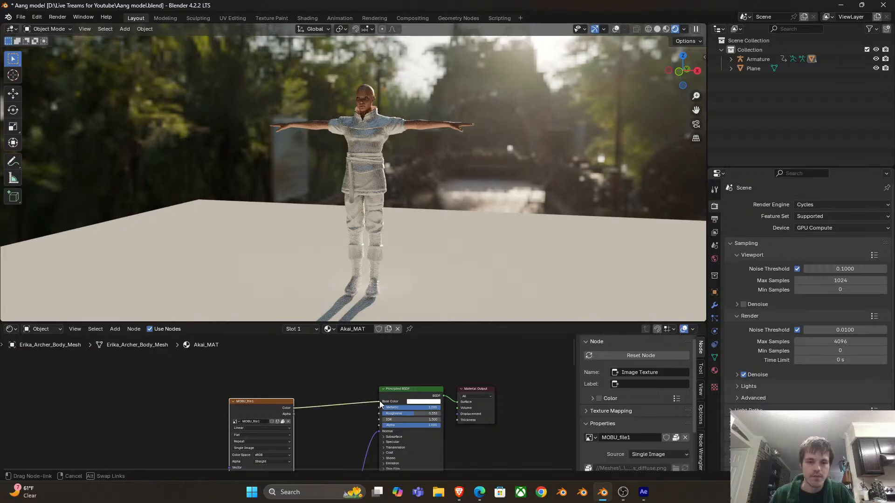
# Insert an RGB Curves node between the MOBU_file1 texture and the Principled BSDF's Base Color
pyautogui.moveTo(257, 415); pyautogui.dragTo(178, 420)
pyautogui.hotkey('shift', 'a')
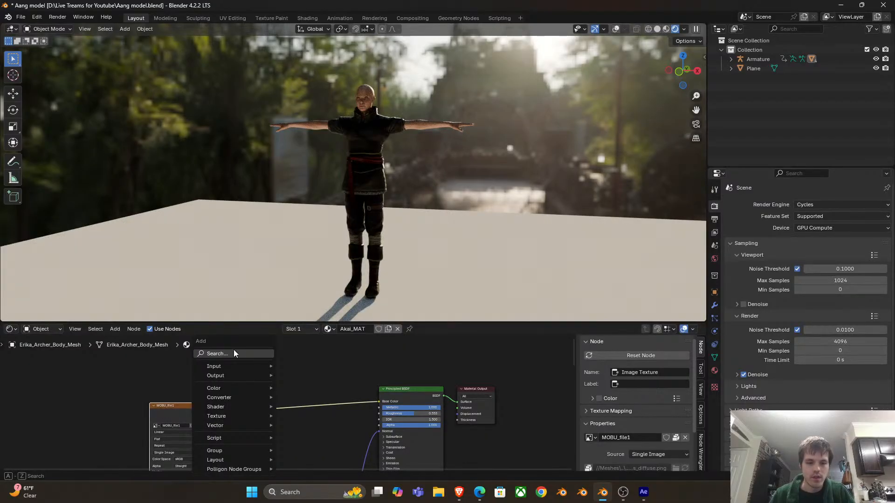
pyautogui.click(233, 350)
pyautogui.write('rgb')
pyautogui.press('Return')
pyautogui.click(276, 401)
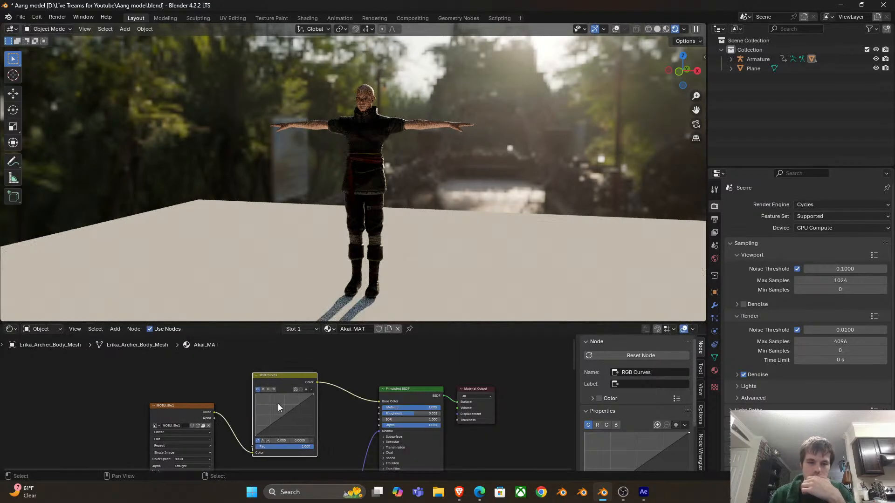
# Brighten the texture by raising a point on the RGB curve to about 0.27, 0.79, and collapse the node
pyautogui.moveTo(275, 407); pyautogui.dragTo(273, 404)
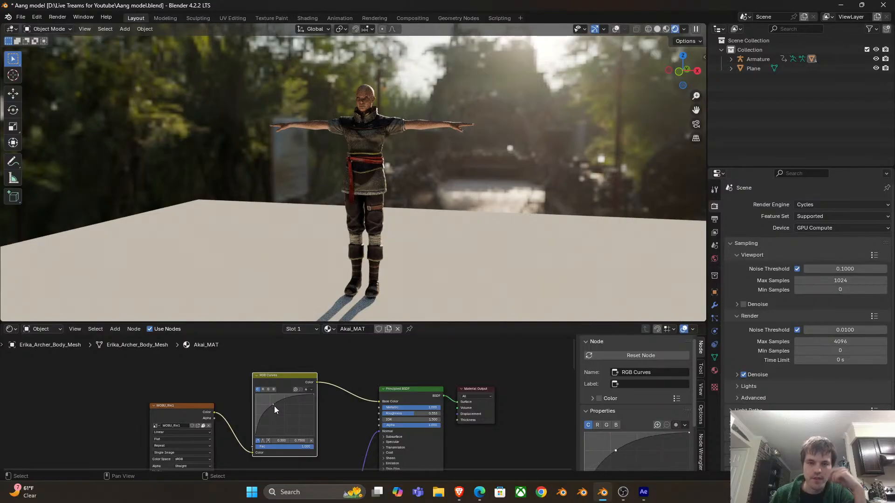
pyautogui.moveTo(212, 381); pyautogui.dragTo(142, 381)
pyautogui.moveTo(298, 355); pyautogui.dragTo(243, 379)
pyautogui.scroll(2, 261, 387)
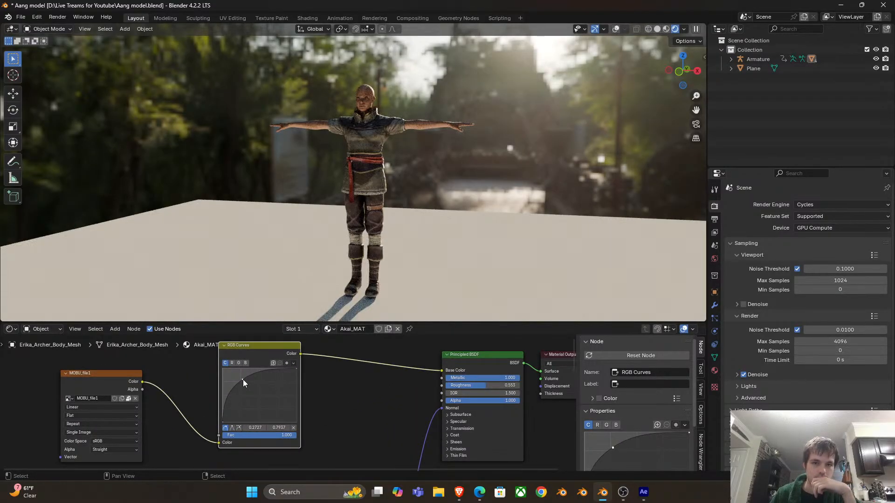
pyautogui.click(225, 348)
pyautogui.moveTo(236, 348); pyautogui.dragTo(213, 402)
# Insert a Mix Color node between RGB Curves and the Principled BSDF, with its blending mode set to Color
pyautogui.hotkey('shift', 'a')
pyautogui.write('col')
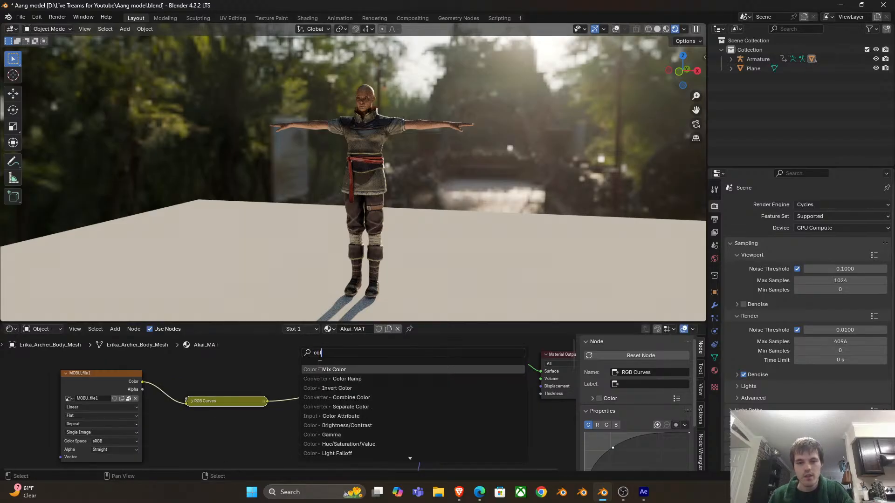
pyautogui.click(333, 369)
pyautogui.click(346, 378)
pyautogui.scroll(2, 345, 378)
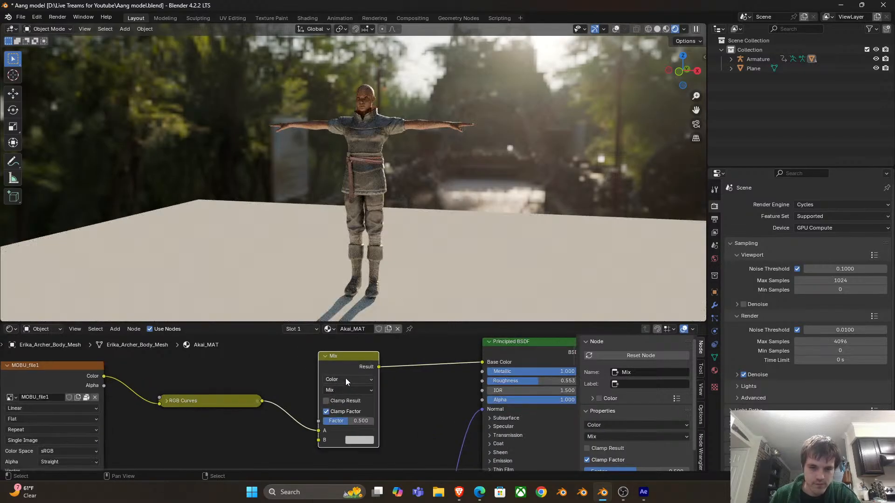
pyautogui.click(340, 388)
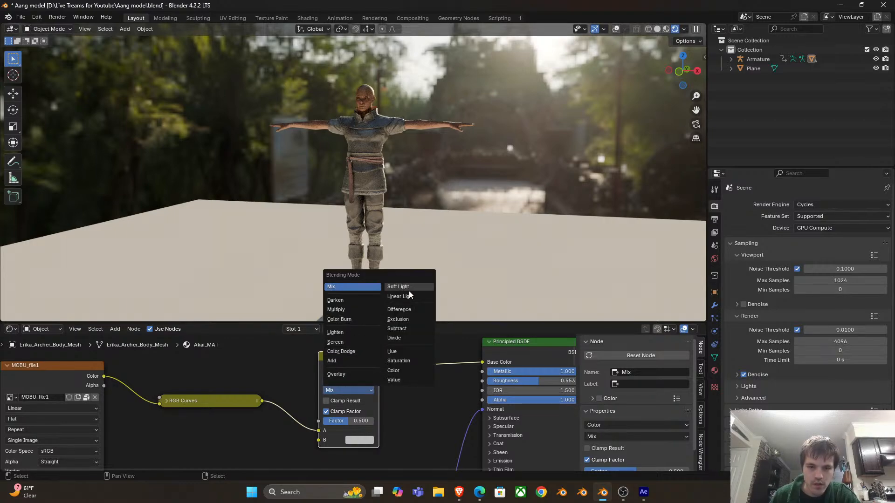
pyautogui.click(400, 371)
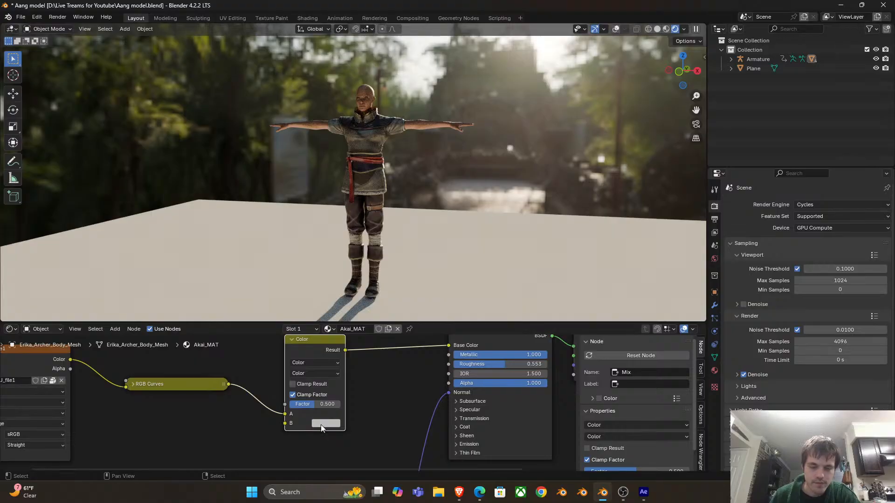
# Set the mix node's B colour to orange and its factor to about 0.64
pyautogui.click(320, 423)
pyautogui.click(344, 358)
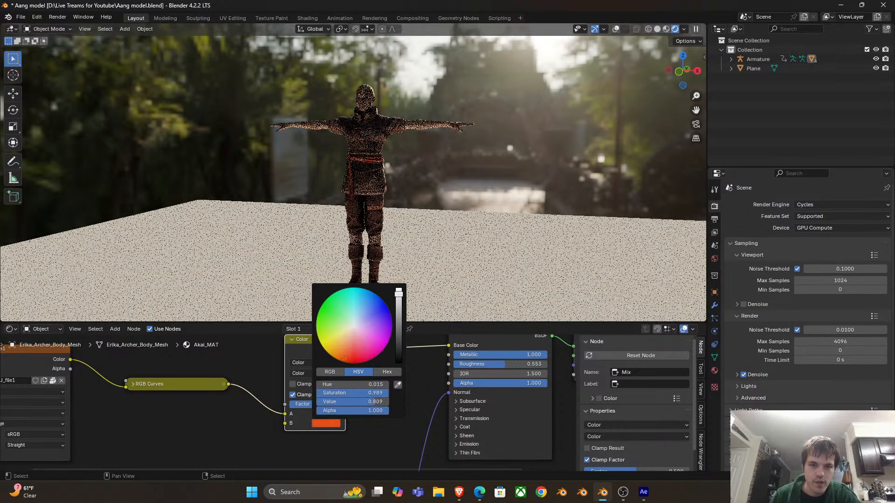
pyautogui.moveTo(304, 404)
pyautogui.mouseDown()
pyautogui.moveTo(340, 404)
pyautogui.moveTo(311, 404)
pyautogui.mouseUp()
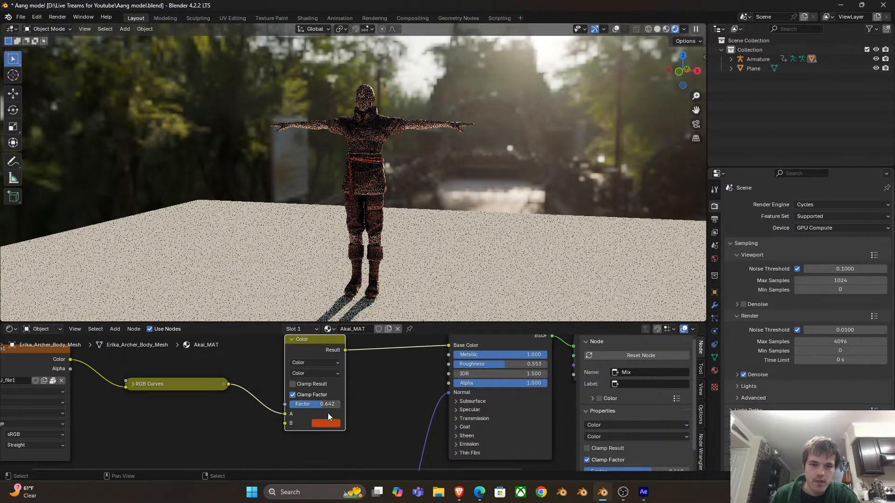
pyautogui.click(323, 422)
pyautogui.moveTo(332, 362); pyautogui.dragTo(338, 354)
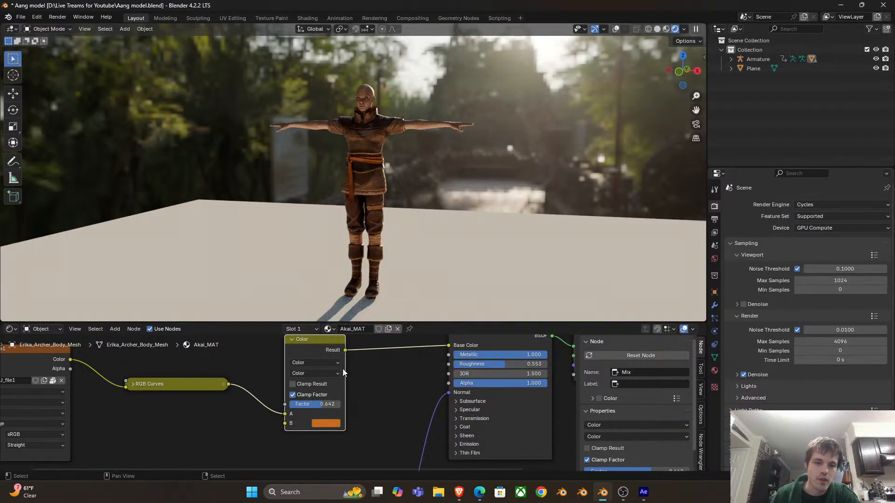
# Set the mix factor to 1.000 and inspect the orange outfit from the front and back
pyautogui.scroll(2, 405, 173)
pyautogui.moveTo(421, 181); pyautogui.dragTo(332, 199)
pyautogui.moveTo(298, 404); pyautogui.dragTo(313, 404)
pyautogui.moveTo(435, 197); pyautogui.dragTo(382, 154)
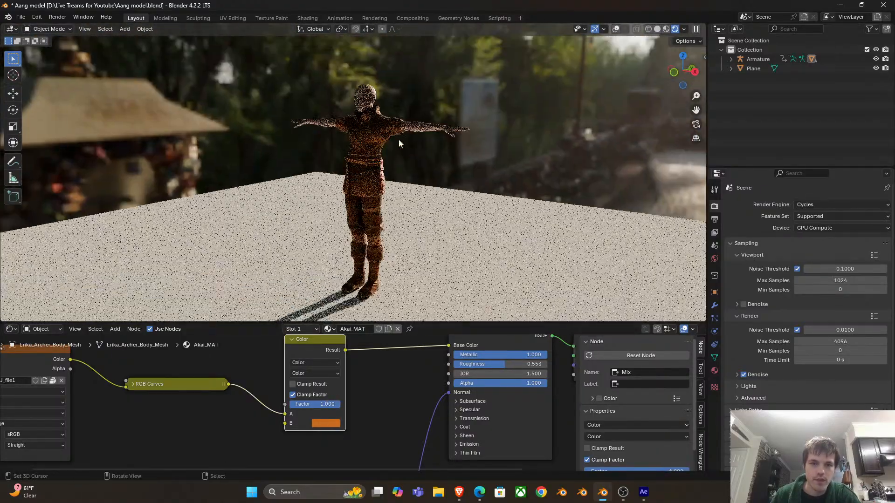
pyautogui.scroll(4, 377, 147)
pyautogui.moveTo(442, 139); pyautogui.dragTo(348, 74)
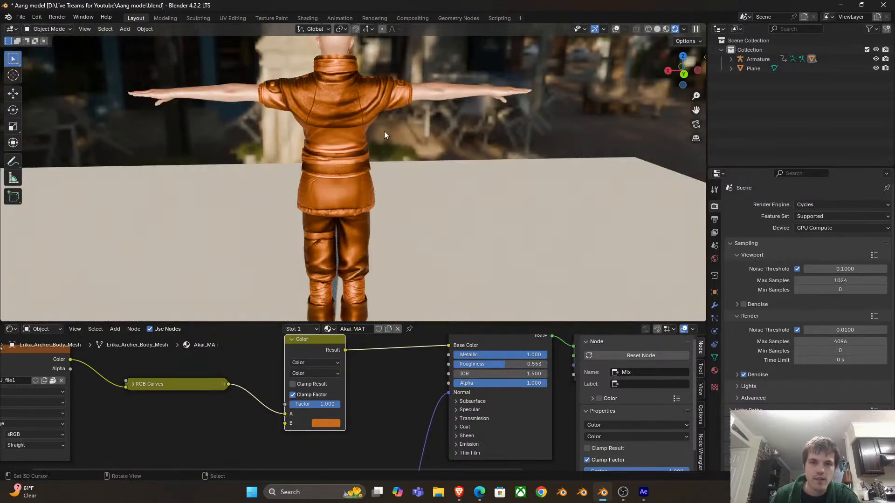
pyautogui.scroll(-4, 385, 133)
pyautogui.moveTo(351, 236); pyautogui.dragTo(514, 228)
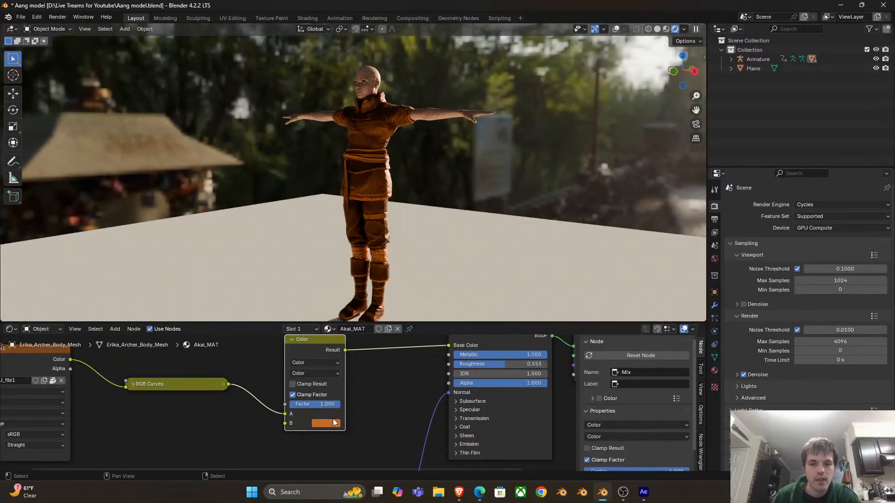
pyautogui.moveTo(326, 404); pyautogui.dragTo(336, 404)
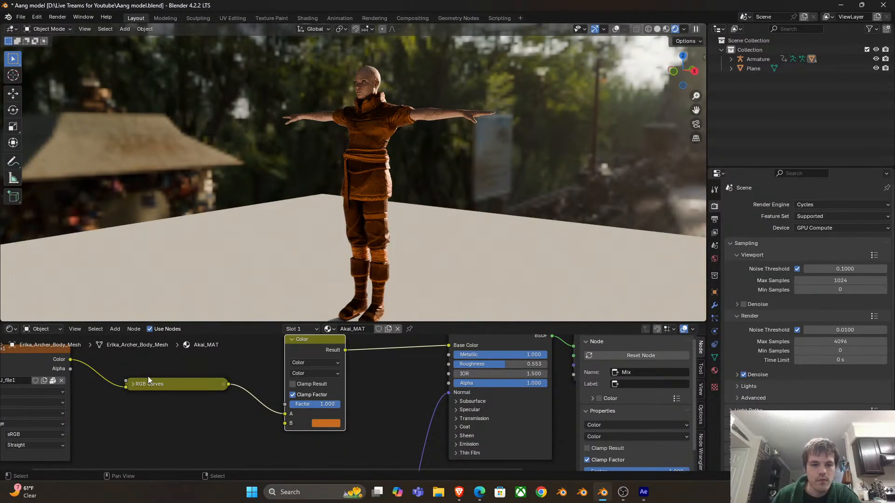
# Expand the RGB Curves node and raise its curve point to about 0.21, 0.86
pyautogui.click(132, 385)
pyautogui.moveTo(186, 418); pyautogui.dragTo(198, 374)
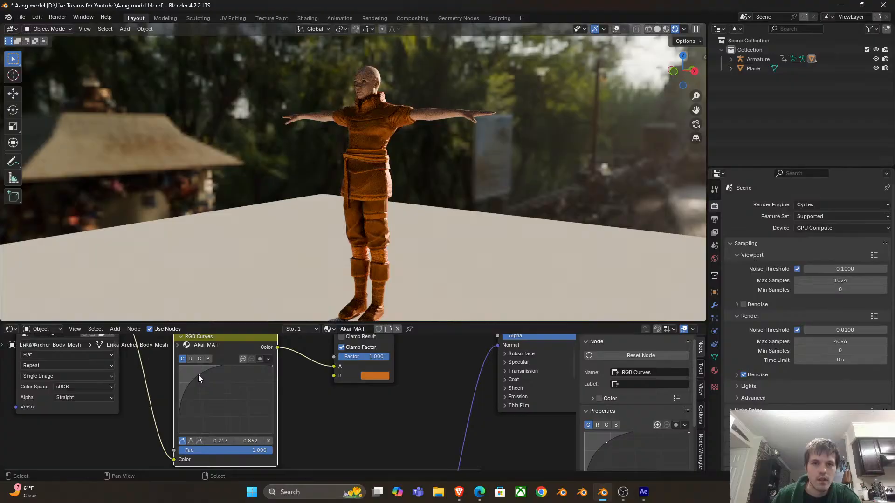
# Darken the mix node's orange B colour and set its factor to about 0.708
pyautogui.click(366, 385)
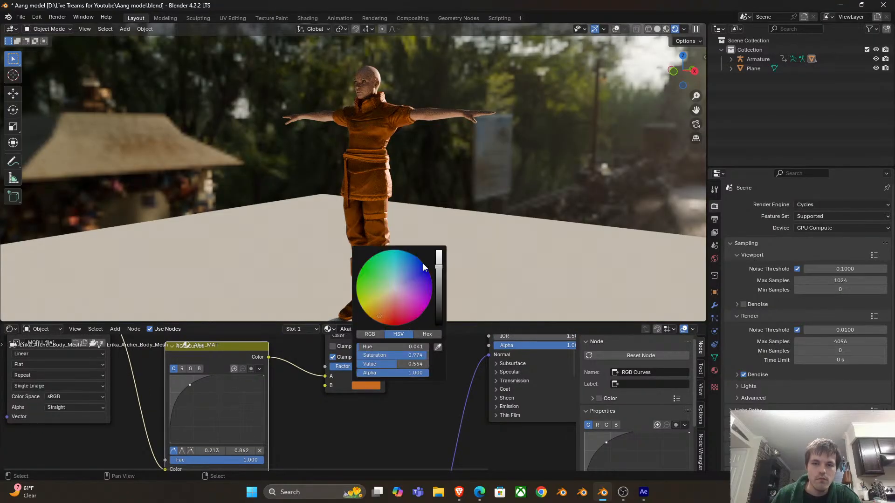
pyautogui.moveTo(439, 286); pyautogui.dragTo(438, 289)
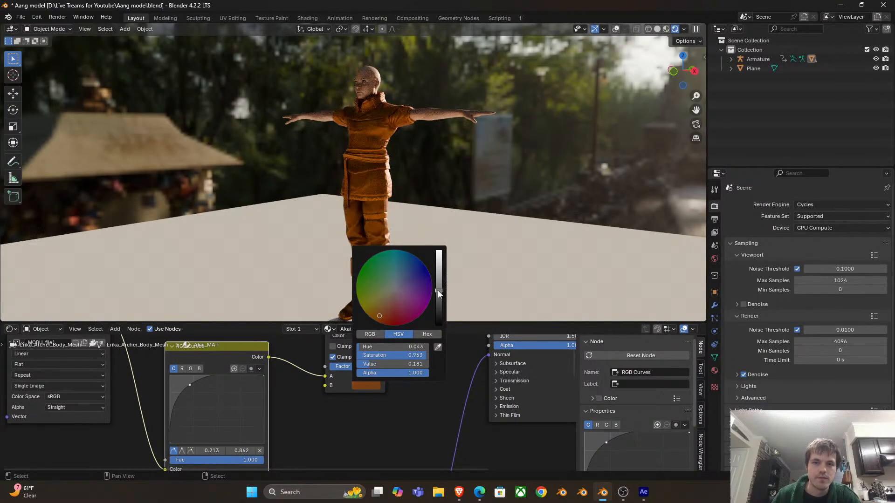
pyautogui.moveTo(356, 366); pyautogui.dragTo(333, 366)
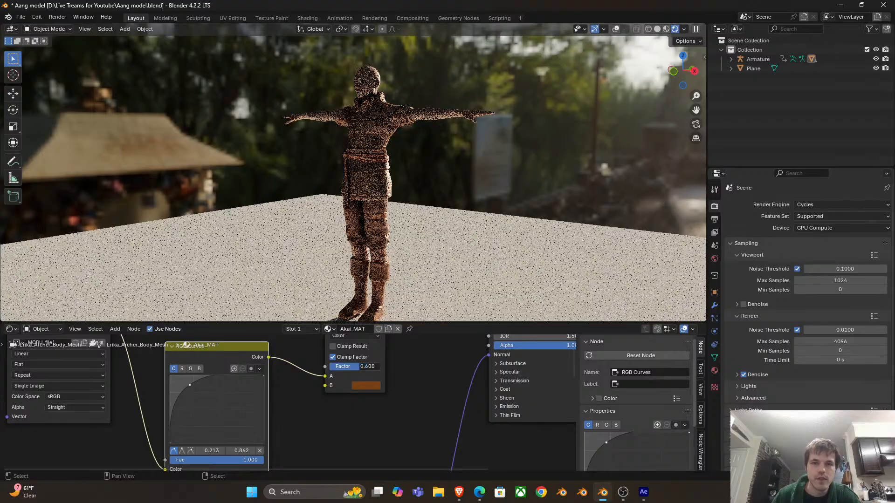
pyautogui.click(372, 382)
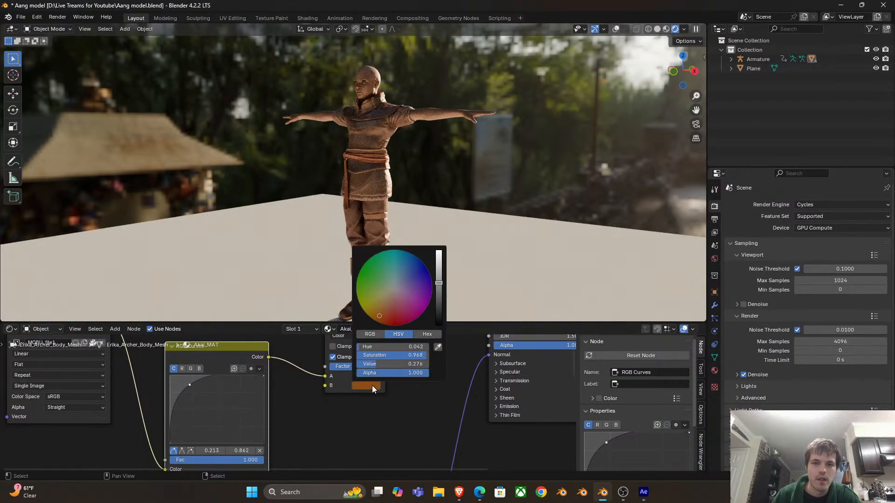
pyautogui.moveTo(330, 367); pyautogui.dragTo(322, 366)
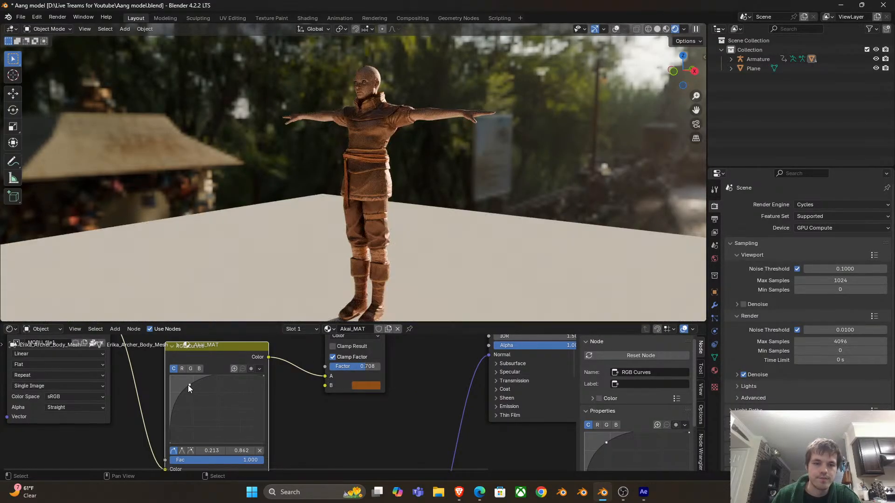
# Move the RGB Curves point to about 0.26, 0.79 and the curve's end point to about 0.763, 1.000
pyautogui.moveTo(189, 385); pyautogui.dragTo(197, 390)
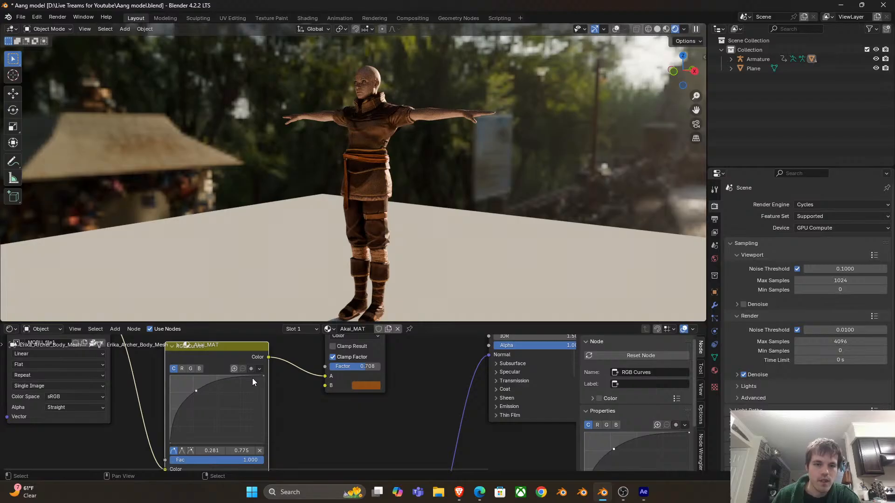
pyautogui.moveTo(264, 374); pyautogui.dragTo(259, 377)
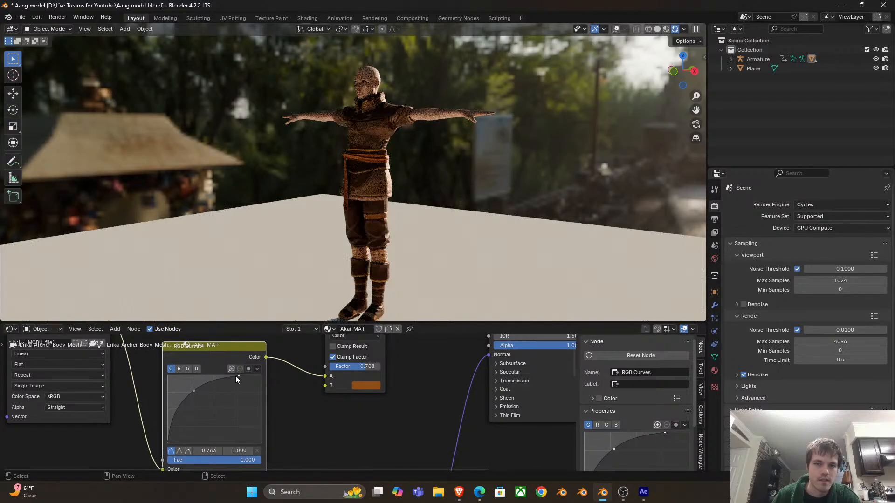
pyautogui.click(192, 390)
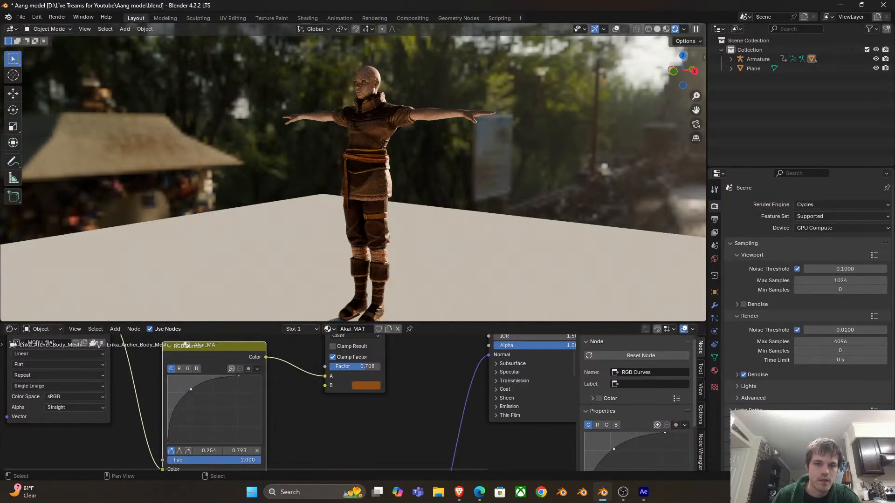
# Brighten the mix node's B colour to a stronger orange and set the factor to about 0.767
pyautogui.click(363, 386)
pyautogui.scroll(-4, 378, 364)
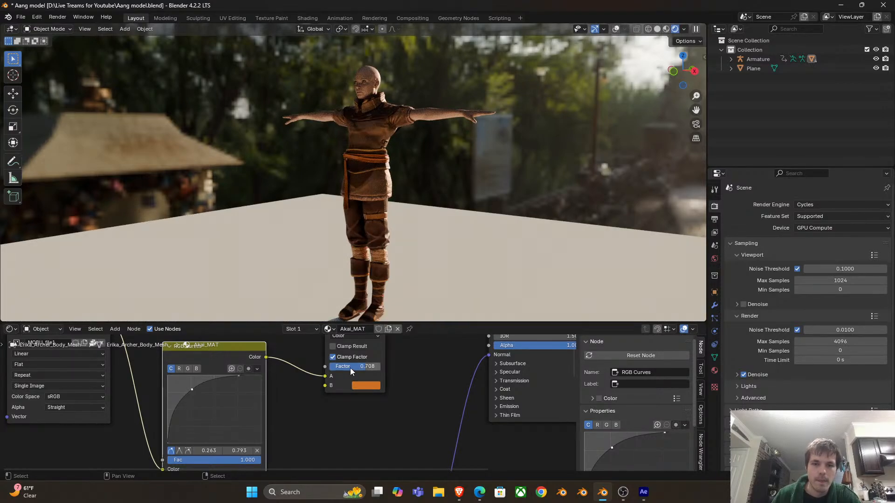
pyautogui.moveTo(457, 143); pyautogui.dragTo(363, 233)
# Set the Principled BSDF's metallic value to 0.000 and check the outfit from a higher angle
pyautogui.scroll(-3, 409, 393)
pyautogui.hscroll(5, 409, 392)
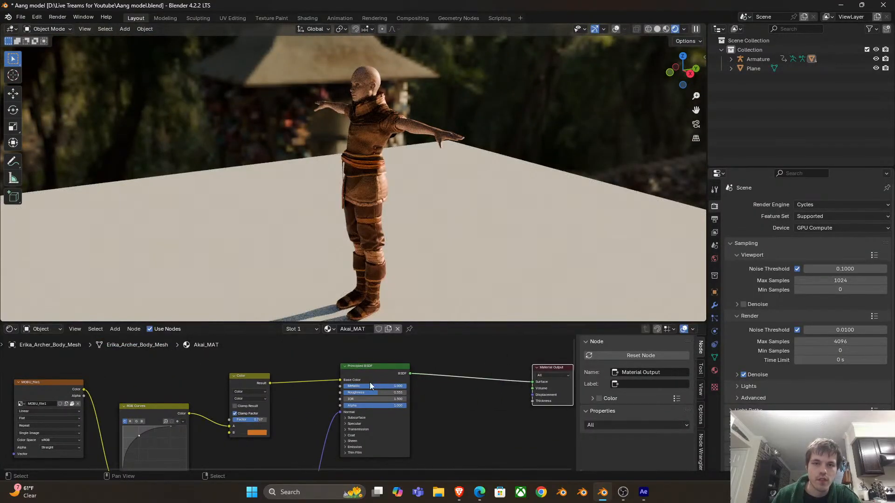
pyautogui.click(377, 384)
pyautogui.scroll(2, 437, 404)
pyautogui.press('BackSpace')
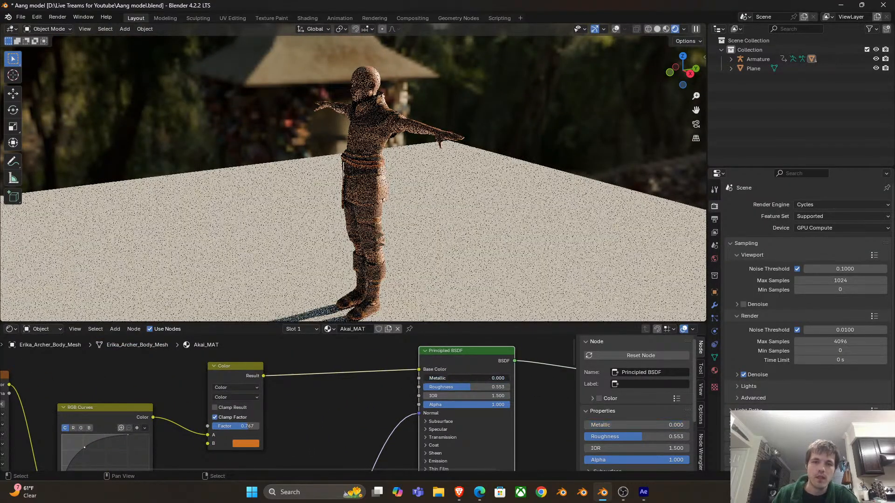
pyautogui.moveTo(305, 418); pyautogui.dragTo(324, 406)
pyautogui.moveTo(389, 183); pyautogui.dragTo(382, 201)
pyautogui.moveTo(353, 406); pyautogui.dragTo(342, 384)
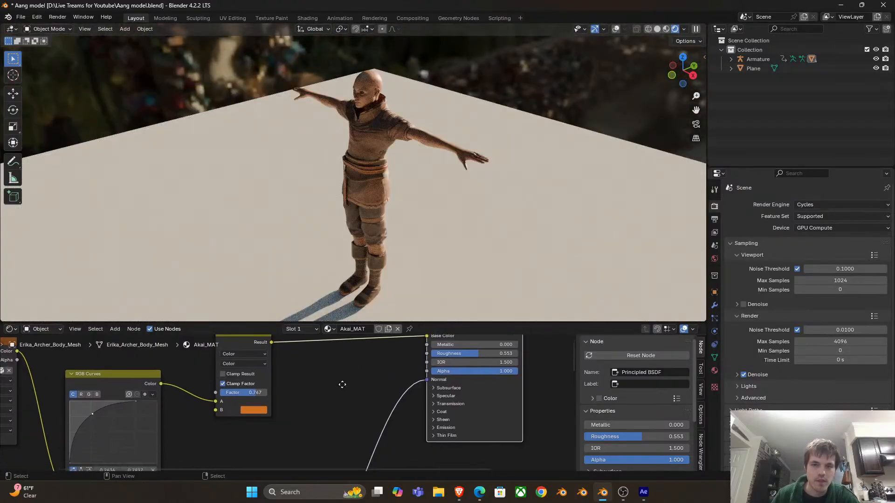
# Set the Principled BSDF's roughness to 1.000 and check the outfit from the front
pyautogui.scroll(3, 377, 165)
pyautogui.moveTo(383, 164); pyautogui.dragTo(398, 352)
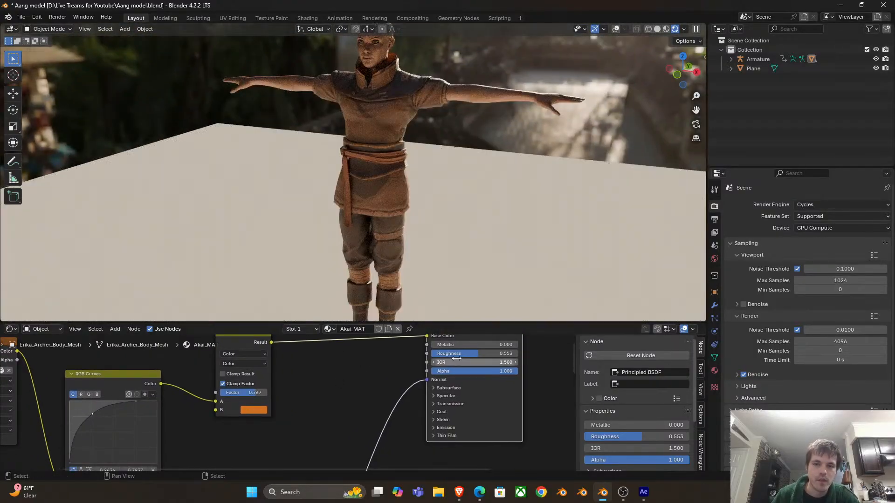
pyautogui.moveTo(458, 351)
pyautogui.mouseDown()
pyautogui.moveTo(410, 352)
pyautogui.moveTo(468, 352)
pyautogui.mouseUp()
pyautogui.moveTo(382, 200); pyautogui.dragTo(402, 185)
pyautogui.scroll(1, 252, 392)
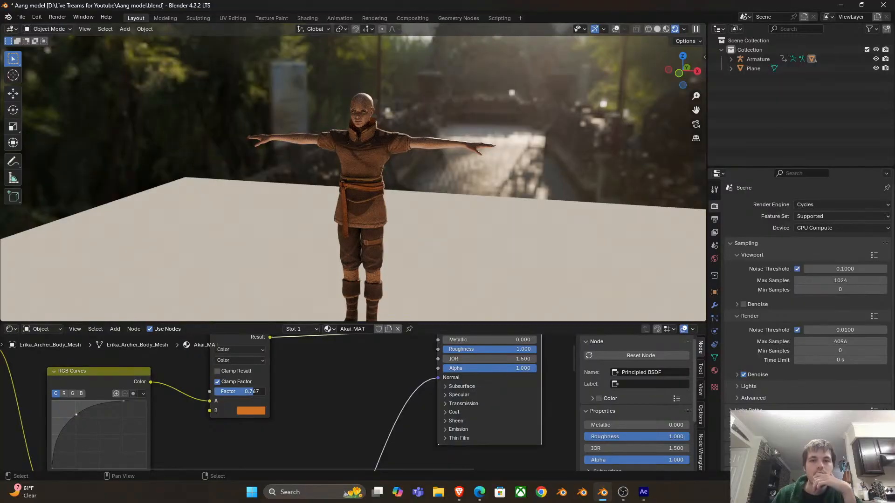
# Set the mix factor to about 0.867 and brighten the B colour to a lighter orange
pyautogui.moveTo(251, 393); pyautogui.dragTo(259, 395)
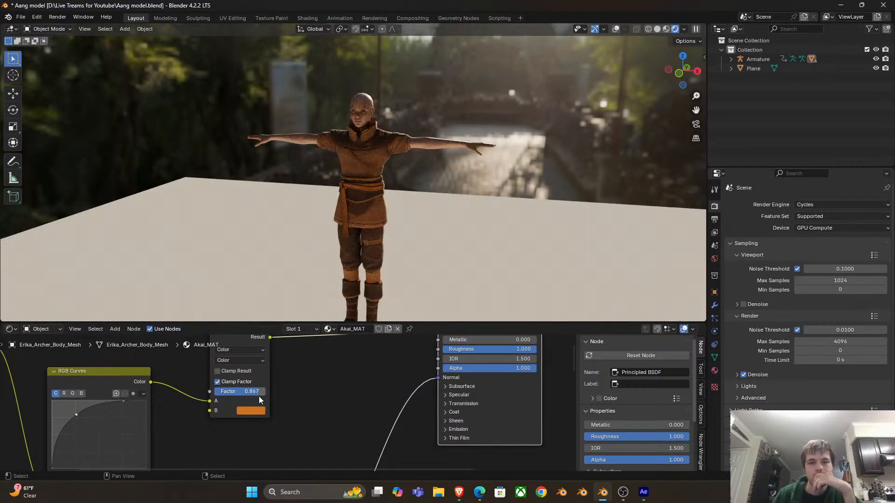
pyautogui.click(256, 411)
pyautogui.moveTo(324, 287); pyautogui.dragTo(323, 277)
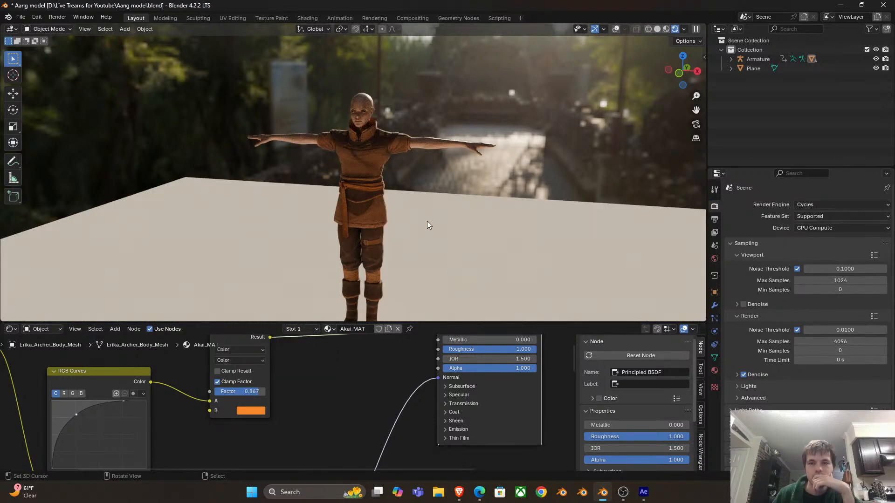
# Switch to the World shader and rotate the HDRI environment to about -65.8° around Z
pyautogui.scroll(-1, 426, 221)
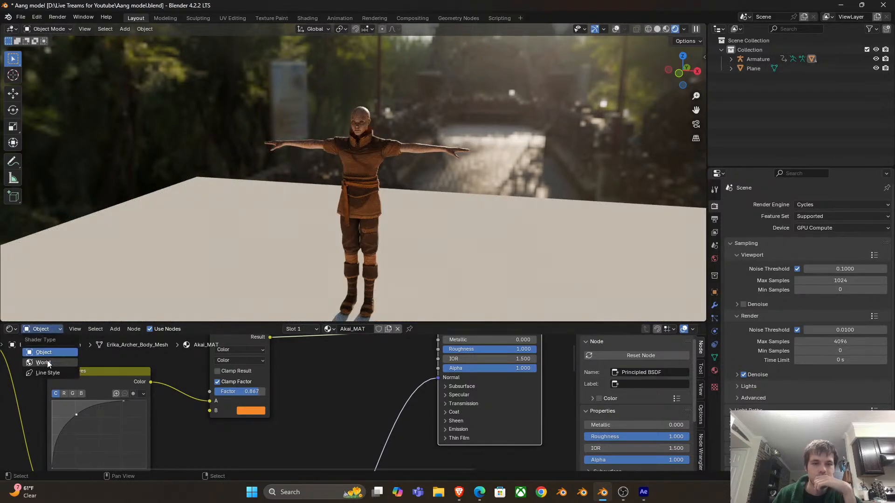
pyautogui.click(47, 362)
pyautogui.moveTo(236, 402); pyautogui.dragTo(275, 402)
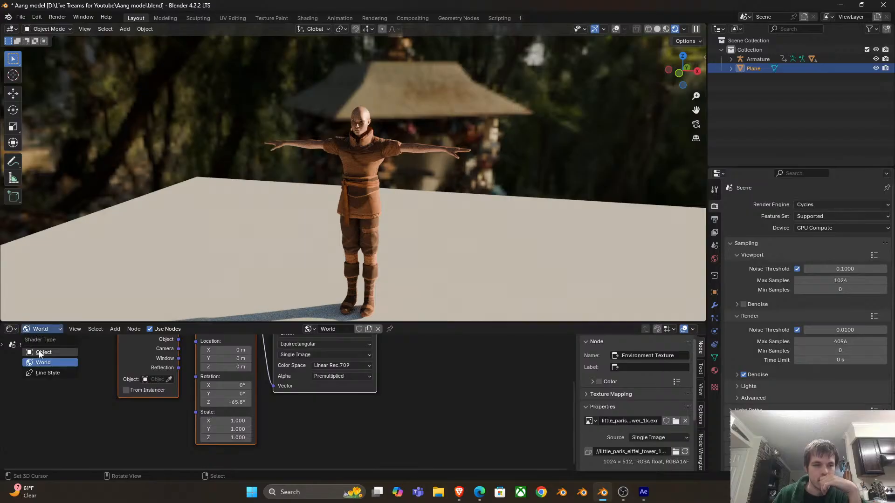
# Return to the character's material nodes and move the file2 normal texture node up beside the Normal/Map node
pyautogui.click(41, 353)
pyautogui.click(374, 202)
pyautogui.scroll(-4, 309, 414)
pyautogui.click(286, 443)
pyautogui.scroll(-5, 316, 415)
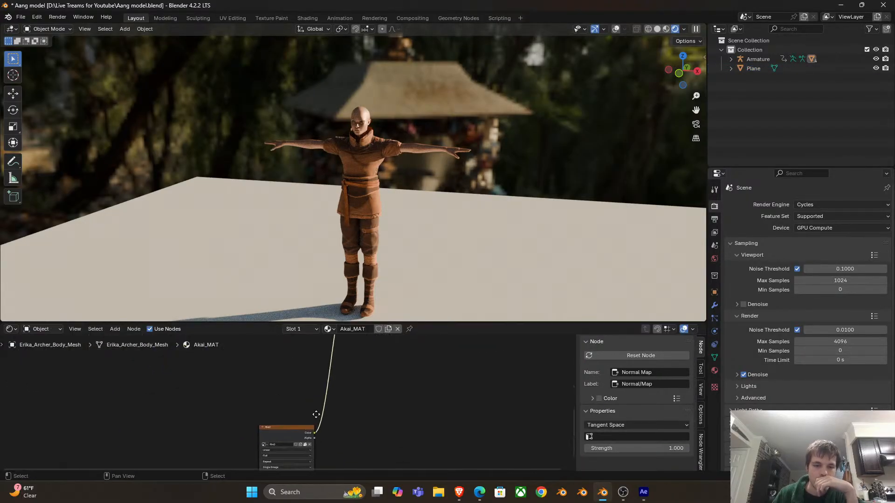
pyautogui.moveTo(285, 418); pyautogui.dragTo(285, 348)
pyautogui.scroll(2, 413, 381)
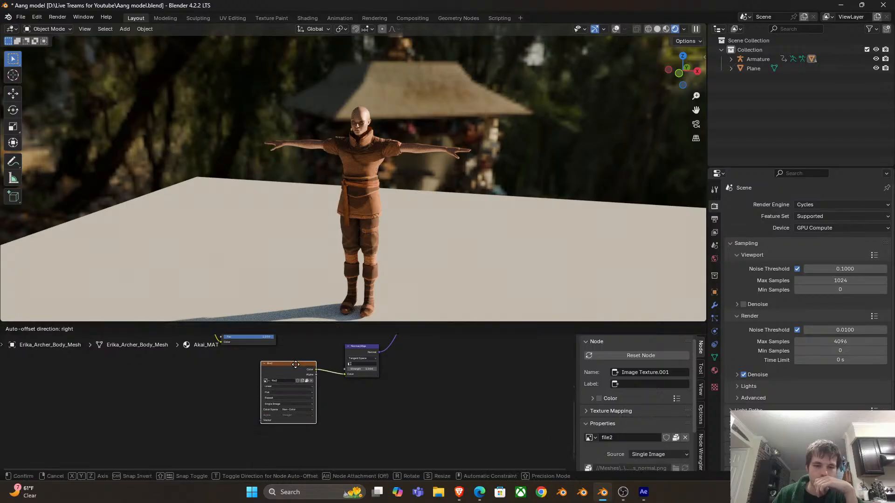
# Try a strength of 10.000 on the Normal/Map node and undo it
pyautogui.moveTo(386, 358); pyautogui.dragTo(331, 428)
pyautogui.scroll(-1, 332, 428)
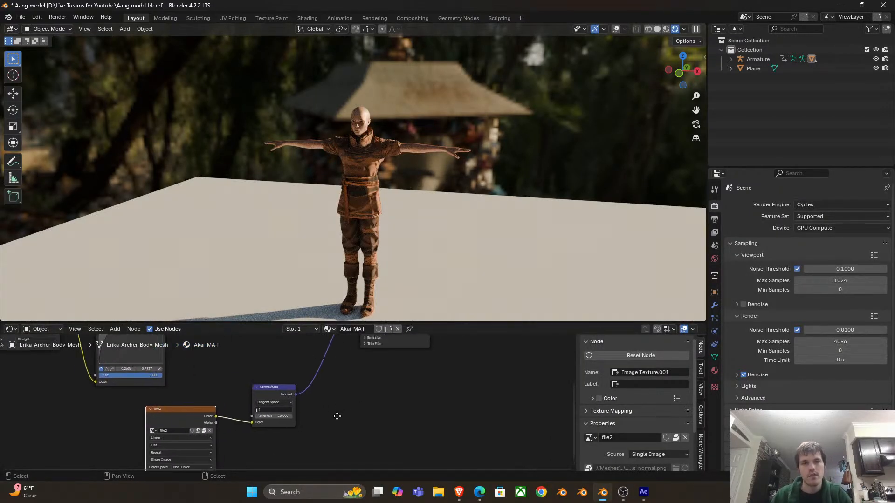
pyautogui.hotkey('ctrl', 'z')
# Move the Principled BSDF, Material Output and Normal/Map nodes to spread out the node layout
pyautogui.moveTo(421, 378); pyautogui.dragTo(359, 419)
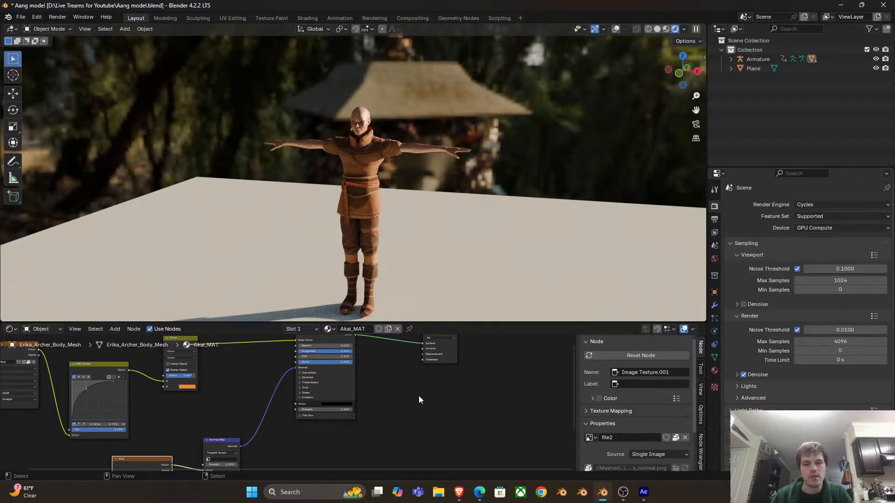
pyautogui.moveTo(418, 399); pyautogui.dragTo(417, 422)
pyautogui.moveTo(334, 386); pyautogui.dragTo(369, 380)
pyautogui.moveTo(441, 350); pyautogui.dragTo(483, 349)
pyautogui.moveTo(216, 463); pyautogui.dragTo(315, 357)
# Try a Normal/Map strength of 10 again with the trousers in close view, and undo the change
pyautogui.scroll(5, 381, 166)
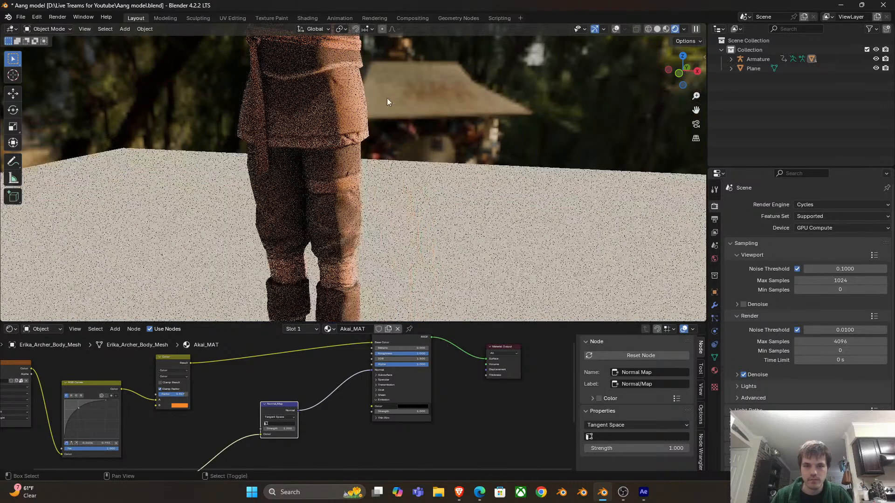
pyautogui.scroll(3, 382, 139)
pyautogui.scroll(1, 315, 418)
pyautogui.click(277, 435)
pyautogui.write('10')
pyautogui.press('Return')
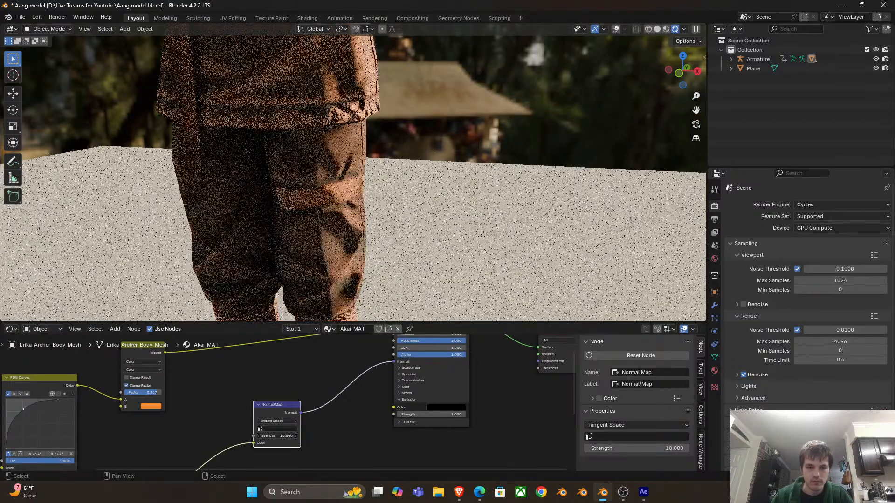
pyautogui.hotkey('ctrl', 'z')
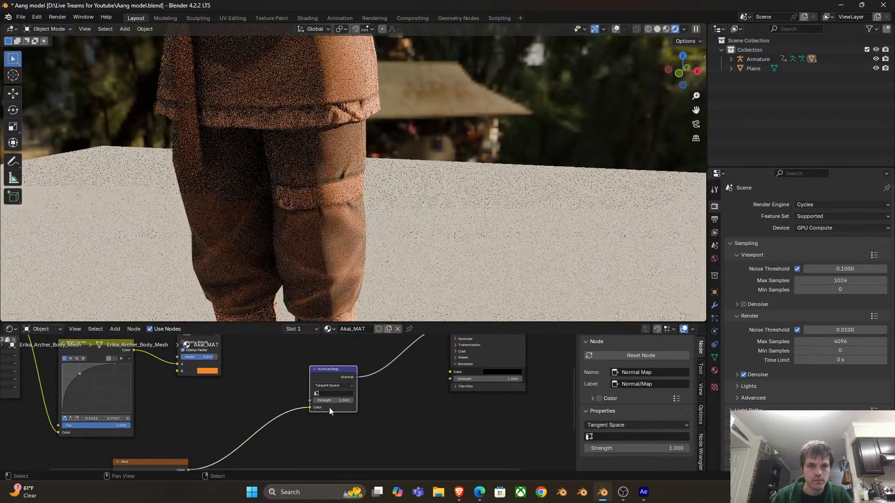
# Set the Normal/Map strength to 2.000 and inspect the whole outfit from behind
pyautogui.click(337, 401)
pyautogui.write('2')
pyautogui.press('Return')
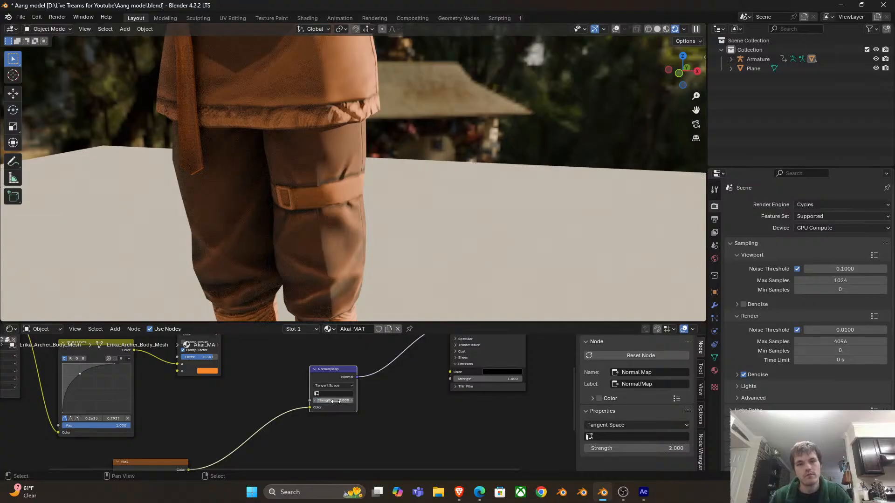
pyautogui.scroll(-5, 334, 147)
pyautogui.moveTo(399, 171)
pyautogui.mouseDown()
pyautogui.moveTo(276, 157)
pyautogui.moveTo(352, 182)
pyautogui.moveTo(298, 189)
pyautogui.moveTo(406, 187)
pyautogui.mouseUp()
pyautogui.scroll(5, 351, 409)
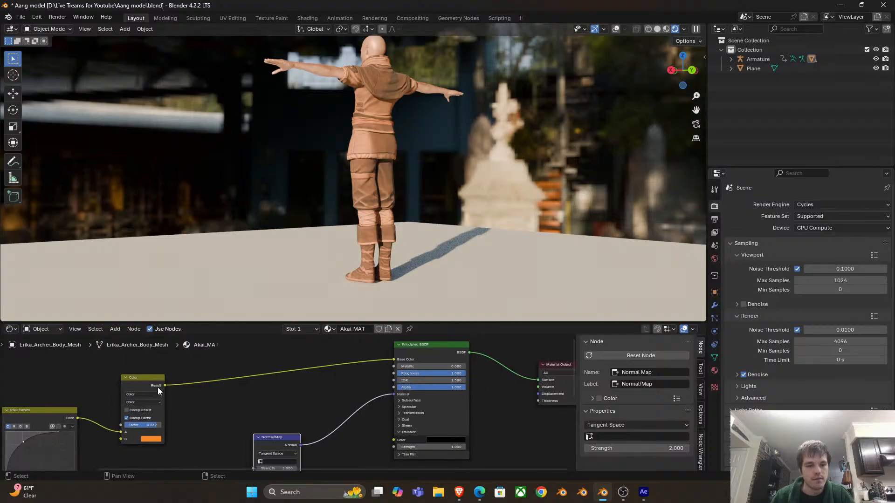
pyautogui.scroll(1, 161, 392)
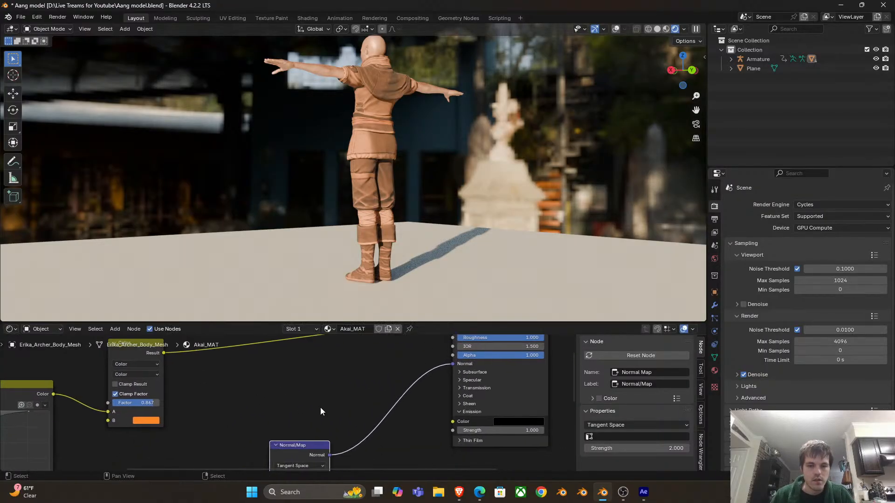
# Switch to the Brave browser and search for "fabric texture" in a new tab
pyautogui.click(461, 496)
pyautogui.click(789, 11)
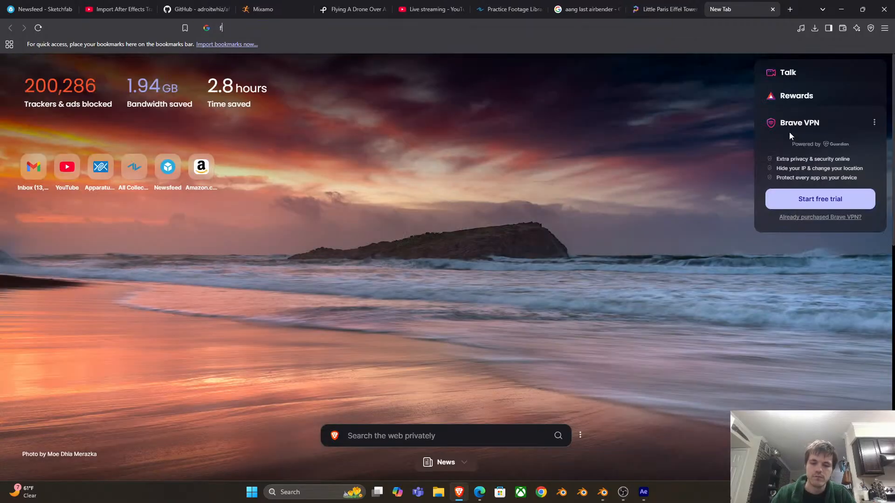
pyautogui.write('fabric')
pyautogui.press('Return')
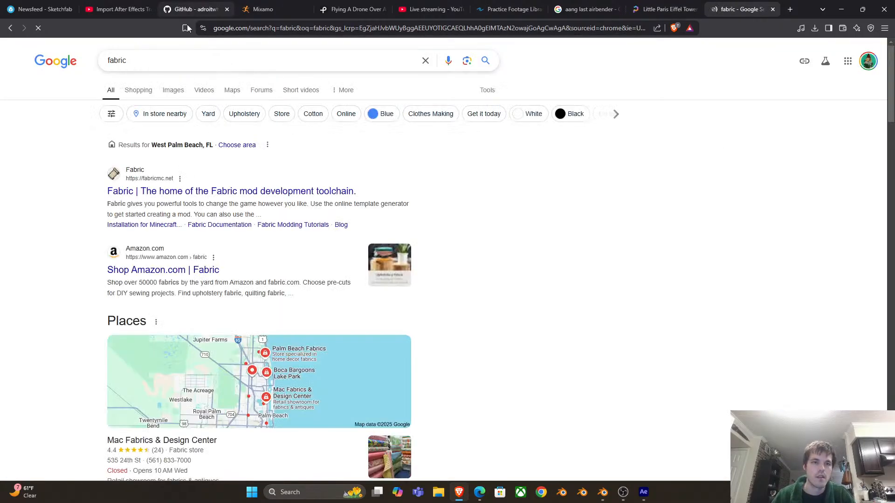
pyautogui.click(169, 58)
pyautogui.write('texture')
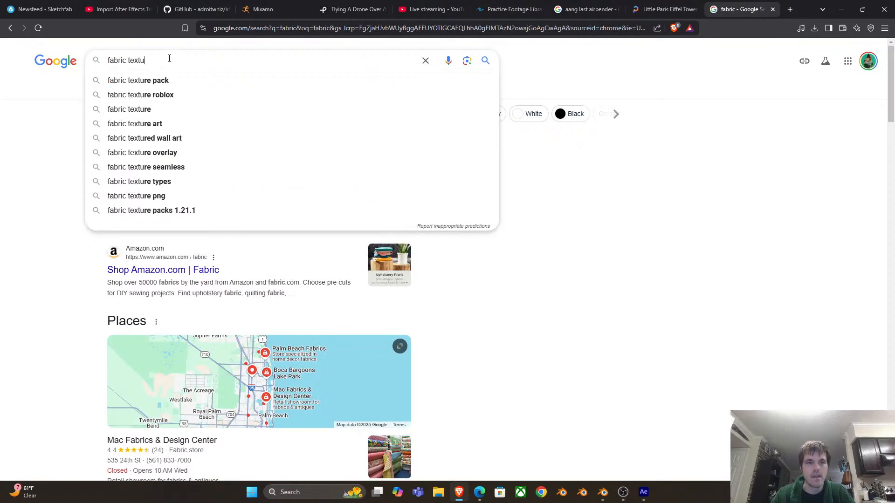
pyautogui.press('Return')
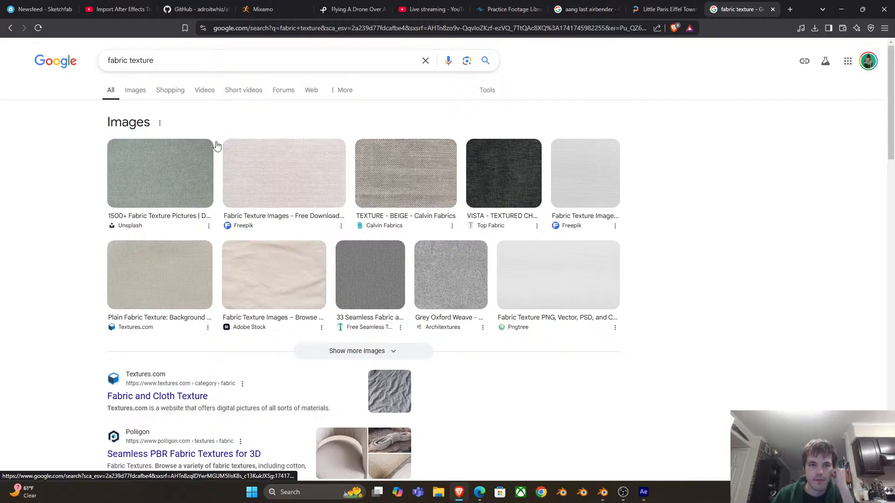
# Show the image results for "fabric texture" and save the Freepik fabric image into the Live Treams for Youtube folder
pyautogui.click(295, 191)
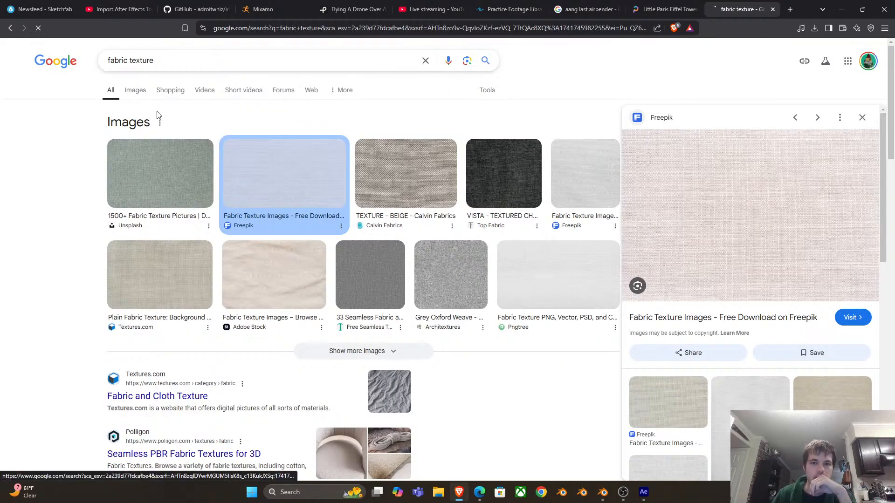
pyautogui.click(134, 91)
pyautogui.click(282, 191)
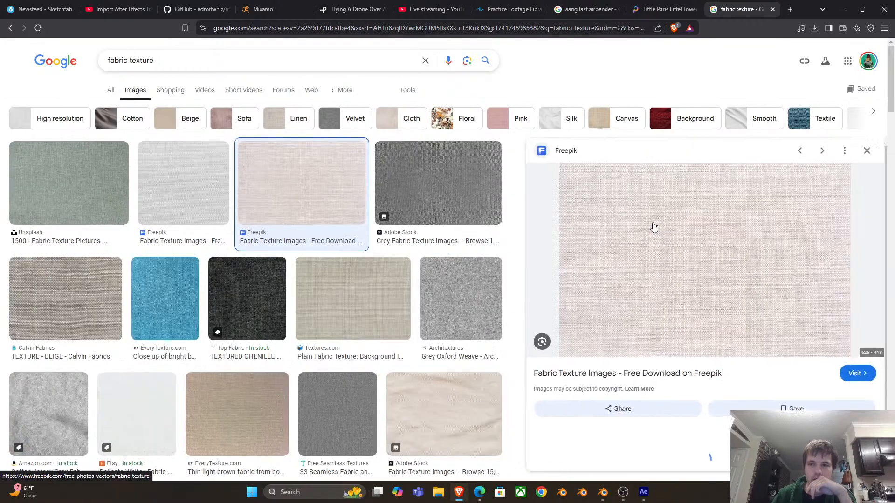
pyautogui.rightClick(741, 233)
pyautogui.click(804, 381)
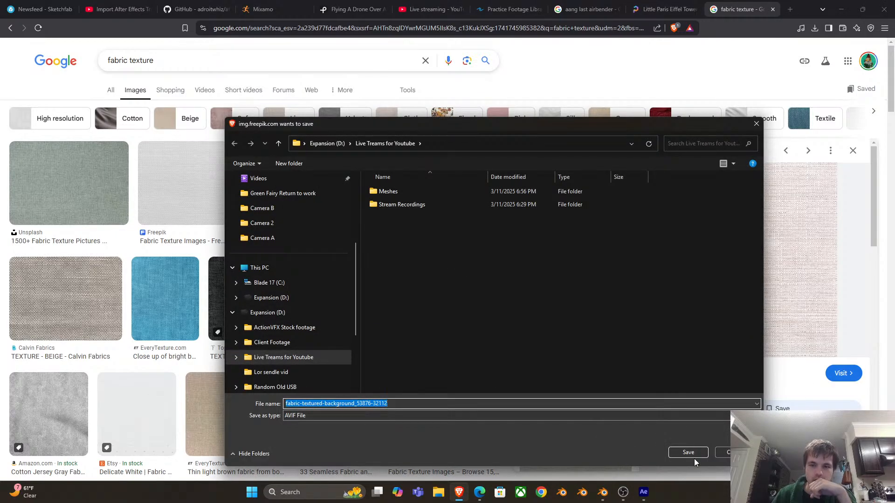
pyautogui.click(691, 454)
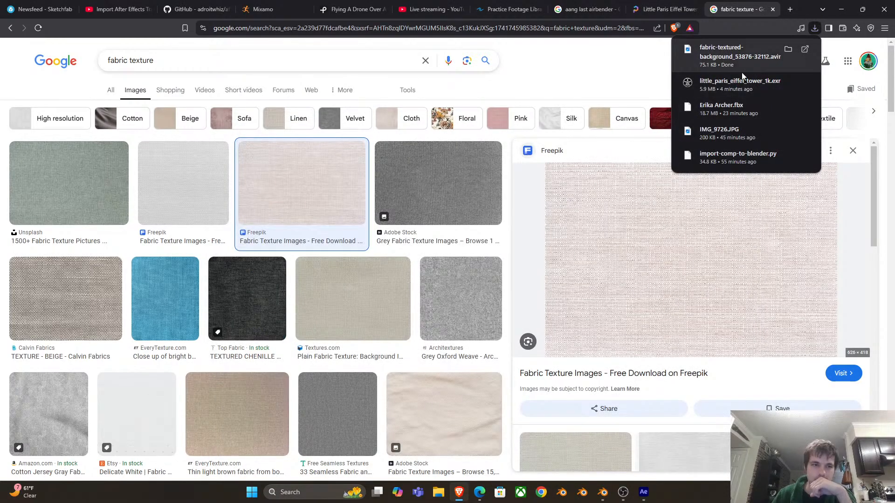
# Save the Textures.com plain fabric image as FabricPlain0154_1_350 in the same folder, and close the Textures.com site tab
pyautogui.scroll(-4, 662, 334)
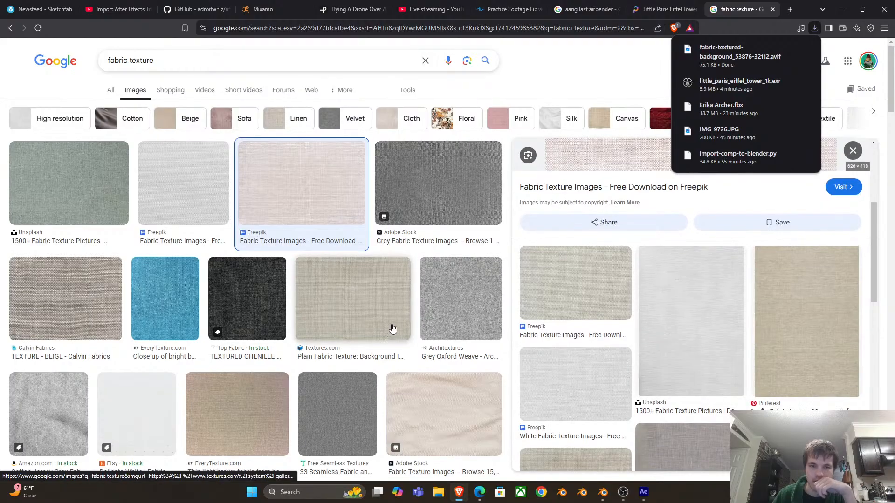
pyautogui.click(392, 331)
pyautogui.rightClick(621, 237)
pyautogui.click(680, 387)
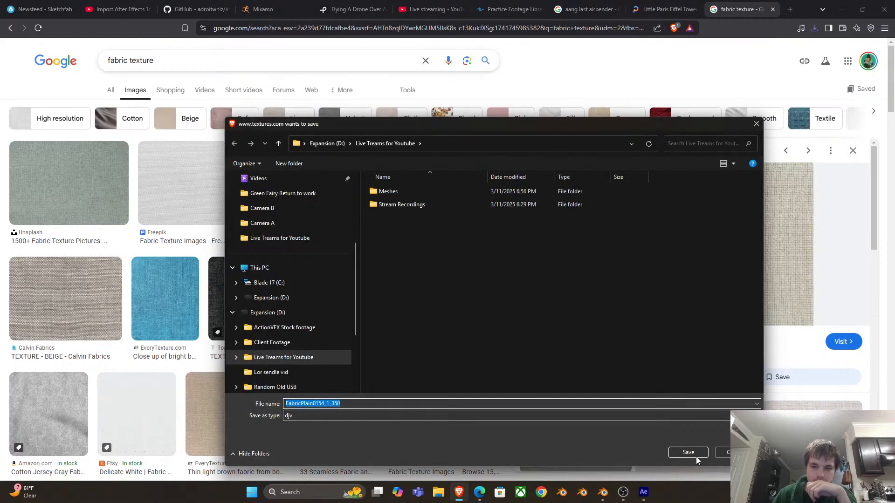
pyautogui.click(690, 454)
pyautogui.click(815, 29)
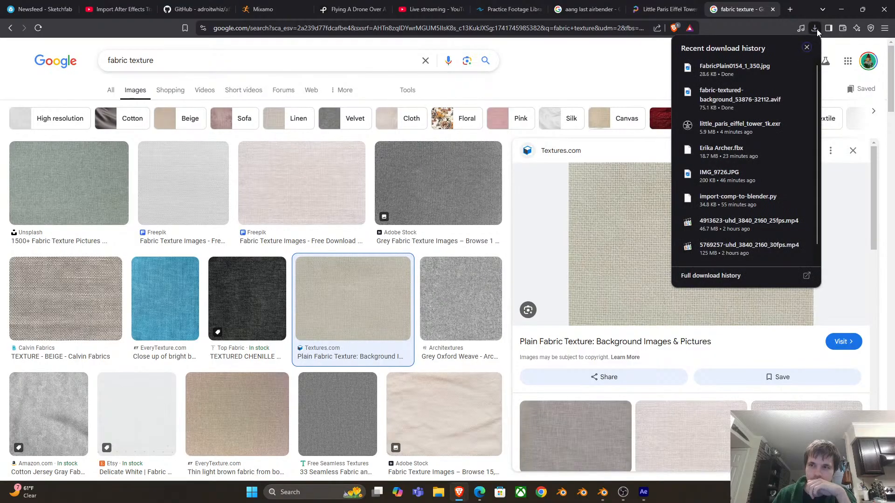
pyautogui.click(591, 292)
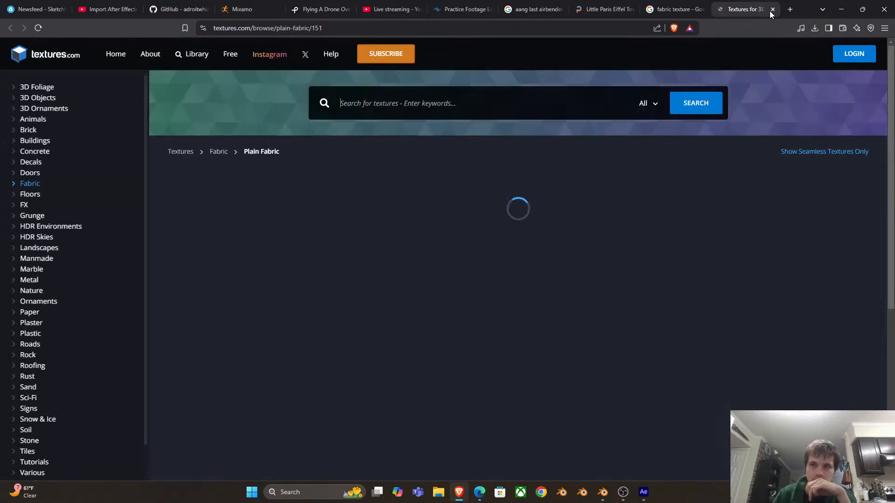
pyautogui.click(771, 10)
# Save the ManyTextures cloth fiber image as cloth-fiber-fabric-1024x1024 in the same folder
pyautogui.scroll(-3, 454, 375)
pyautogui.scroll(-3, 454, 375)
pyautogui.click(453, 247)
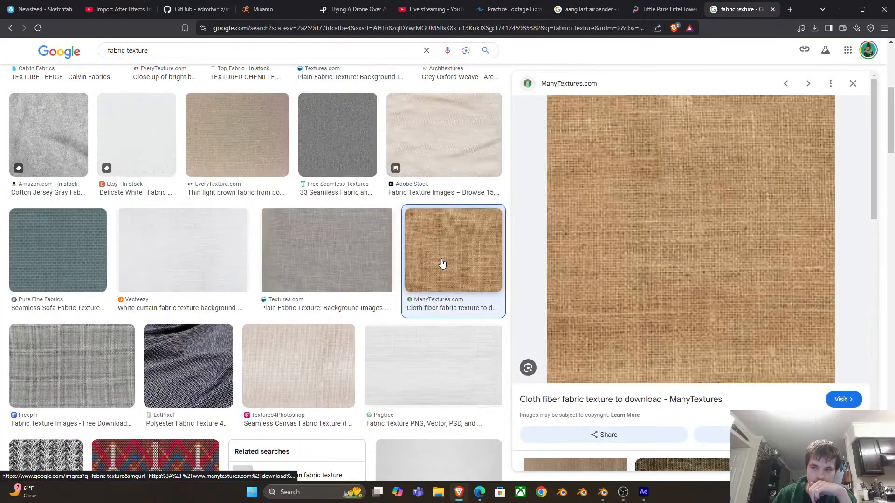
pyautogui.rightClick(683, 253)
pyautogui.click(729, 157)
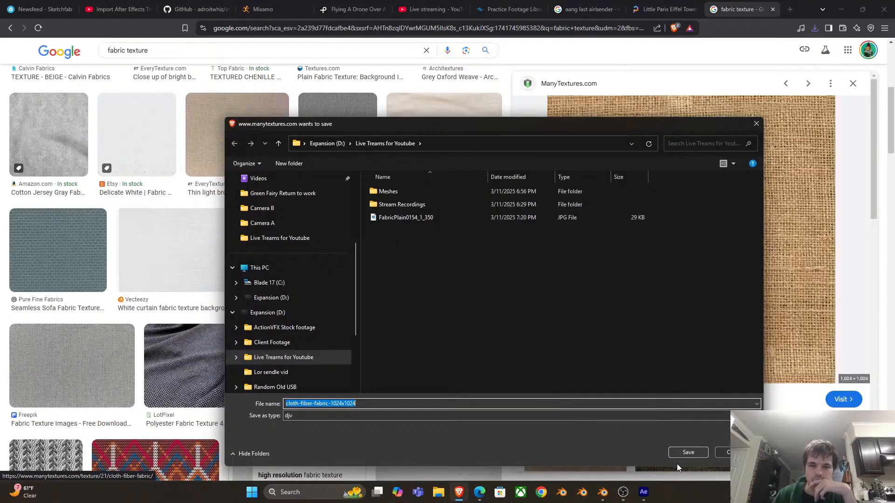
pyautogui.click(688, 453)
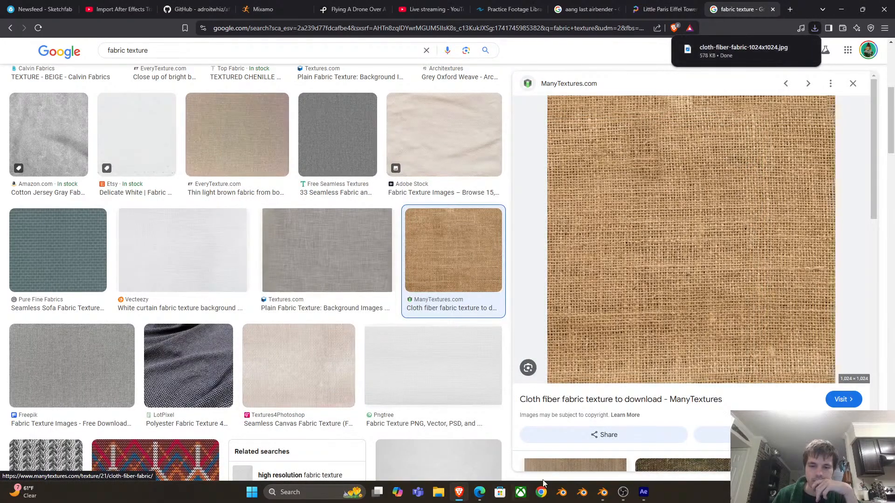
# Switch to Blender, duplicate the MOBU_file1 image texture node and give the copy Texture Coordinate and Mapping nodes
pyautogui.click(602, 497)
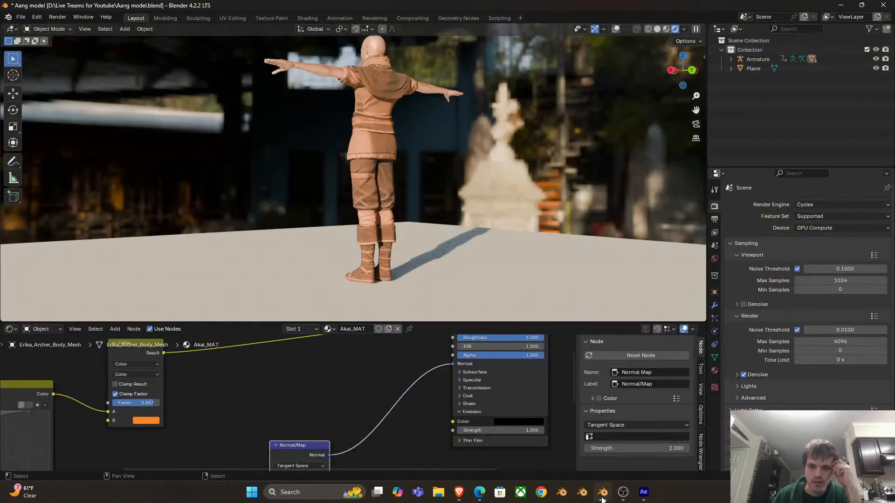
pyautogui.scroll(-3, 303, 400)
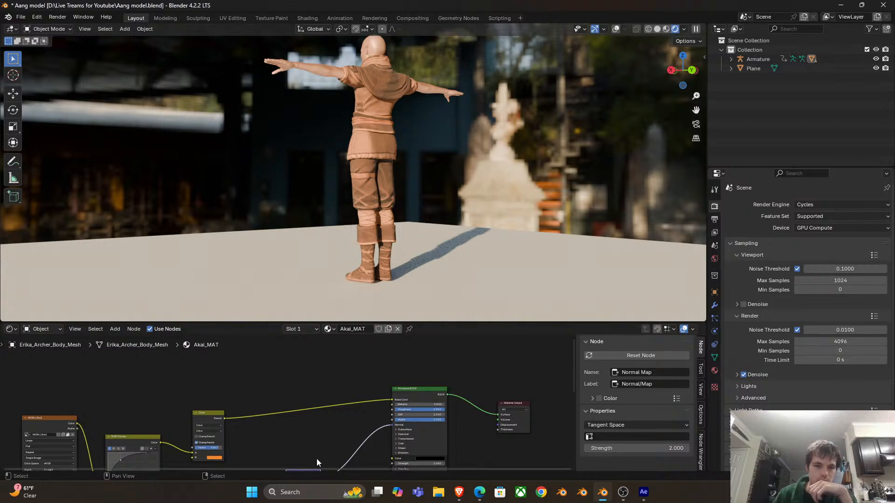
pyautogui.scroll(2, 328, 455)
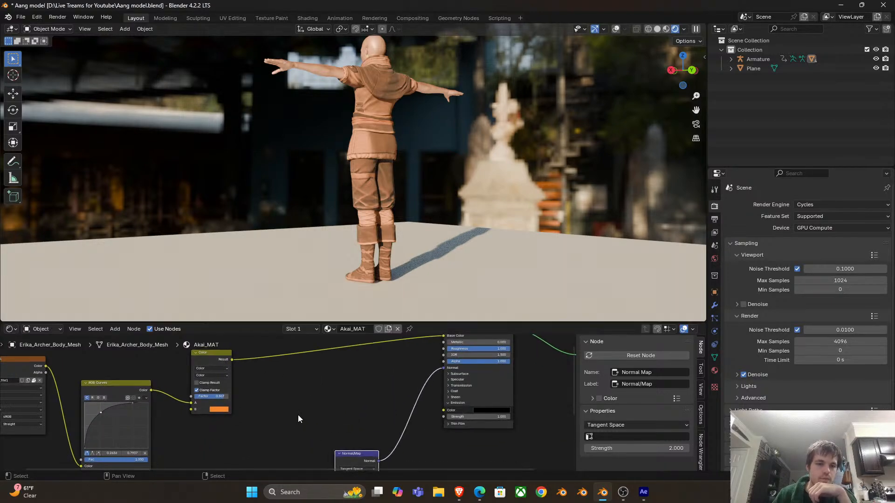
pyautogui.scroll(-1, 322, 421)
pyautogui.click(58, 371)
pyautogui.hotkey('shift', 'd')
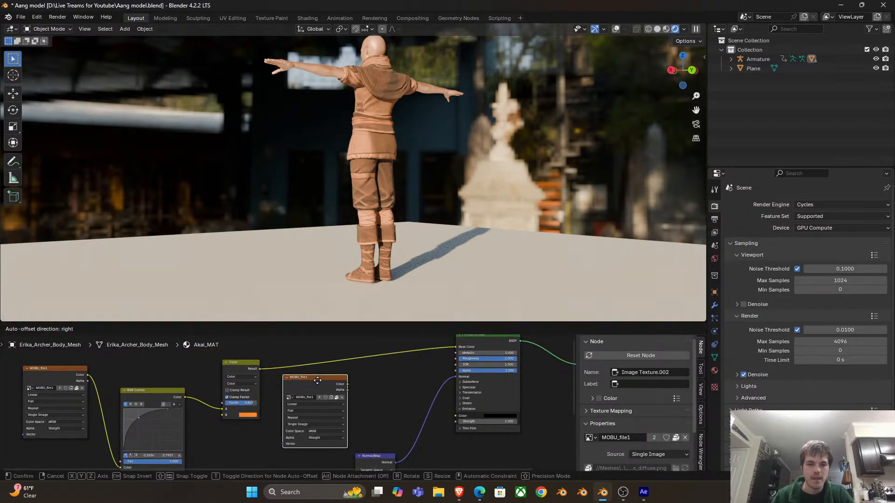
pyautogui.click(331, 385)
pyautogui.scroll(2, 332, 385)
pyautogui.hotkey('ctrl', 't')
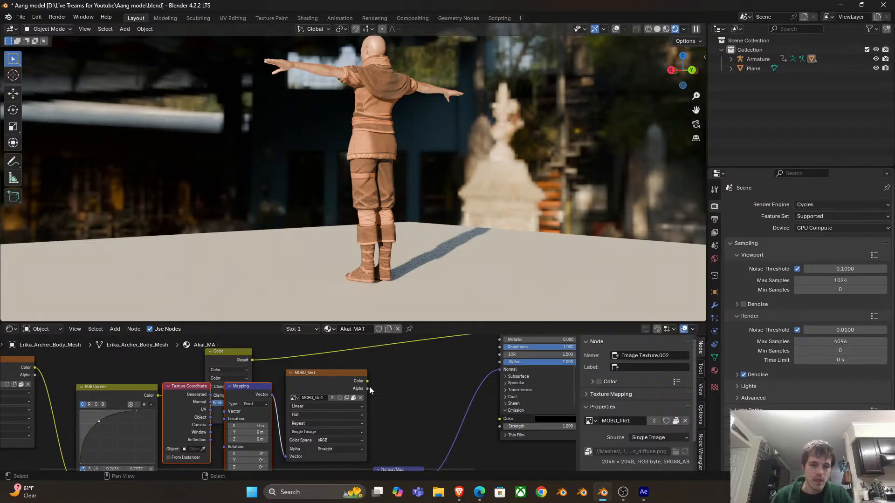
# Replace the duplicated texture node's image with cloth-fiber-fabric-1024x1024.jpg
pyautogui.scroll(2, 384, 388)
pyautogui.click(388, 396)
pyautogui.click(368, 396)
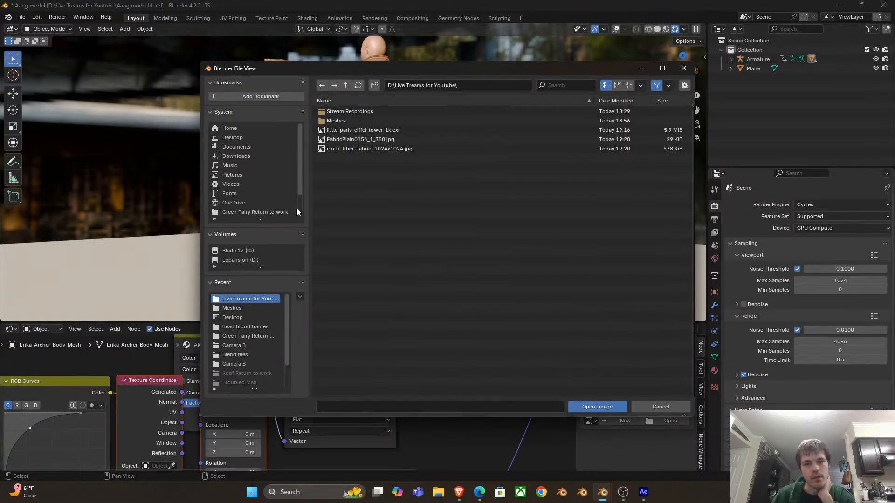
pyautogui.click(627, 85)
pyautogui.click(596, 407)
# Make room beside the Principled BSDF and add a Bump node with the cloth texture's Color feeding its Height
pyautogui.scroll(-3, 430, 432)
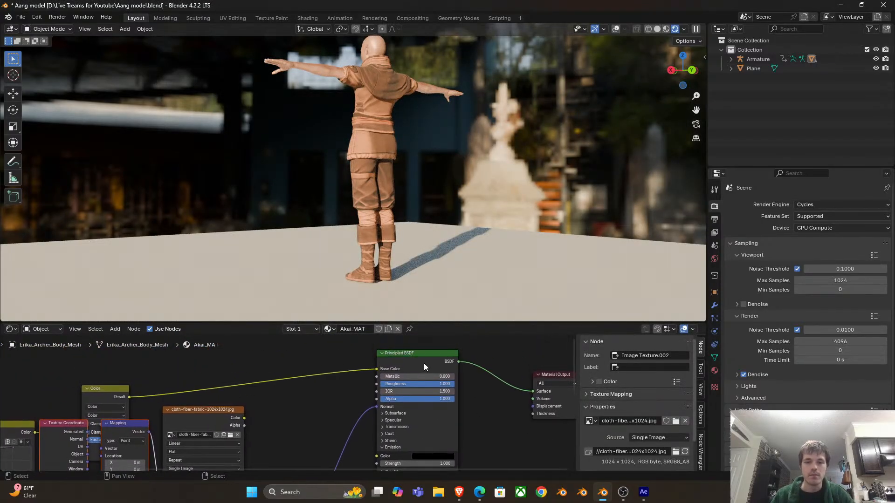
pyautogui.moveTo(423, 363); pyautogui.dragTo(477, 360)
pyautogui.moveTo(248, 418); pyautogui.dragTo(290, 417)
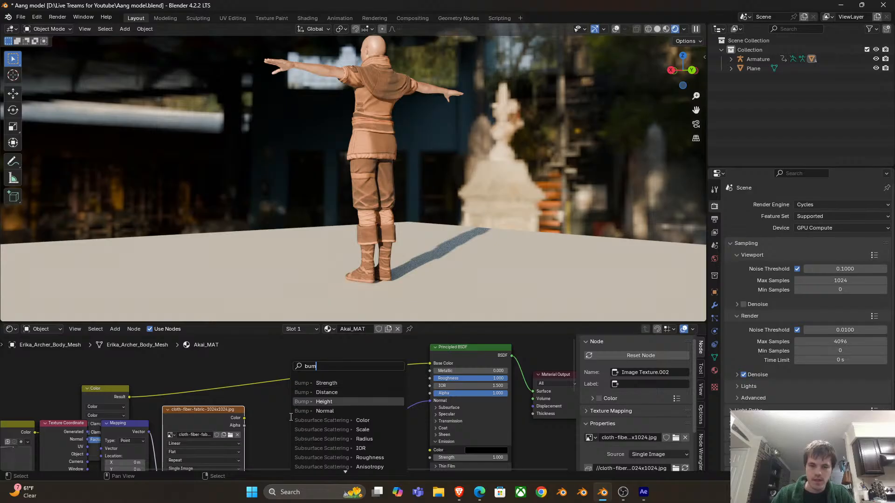
pyautogui.write('bum')
pyautogui.press('Return')
pyautogui.click(283, 427)
pyautogui.scroll(1, 372, 433)
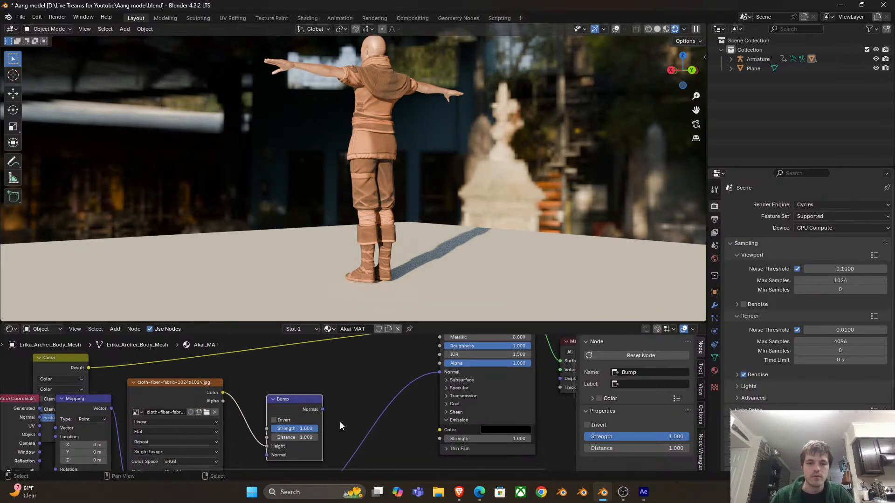
# Route the Normal/Map output through the Bump node's Normal input and connect the Bump output to the Principled BSDF's Normal
pyautogui.scroll(-2, 331, 427)
pyautogui.moveTo(264, 456); pyautogui.dragTo(284, 419)
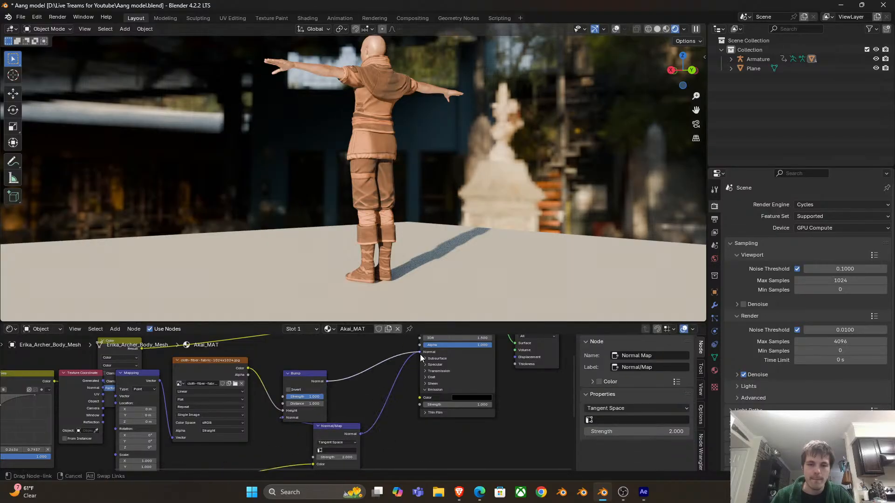
pyautogui.scroll(2, 349, 414)
pyautogui.moveTo(349, 414); pyautogui.dragTo(321, 430)
pyautogui.moveTo(263, 397); pyautogui.dragTo(343, 379)
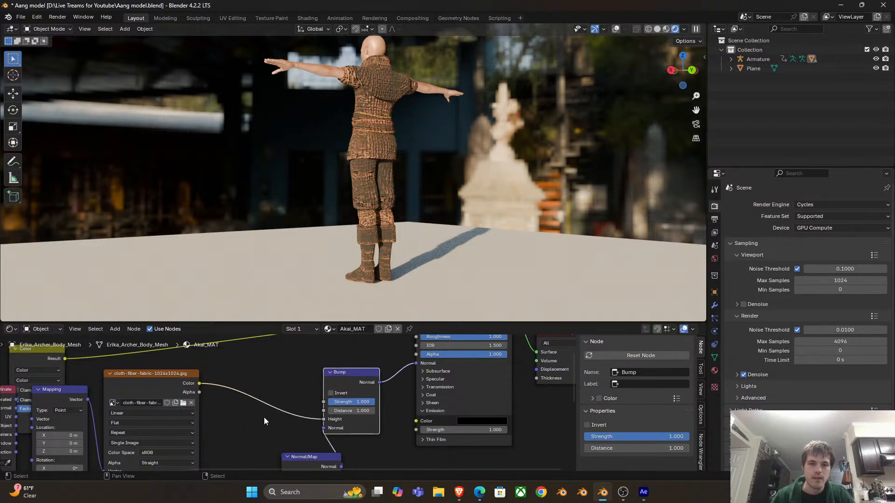
# Spread out the cloth texture, Bump, Mapping and Normal/Map nodes in the node layout
pyautogui.moveTo(273, 412); pyautogui.dragTo(327, 367)
pyautogui.moveTo(357, 414); pyautogui.dragTo(317, 435)
pyautogui.scroll(-2, 285, 398)
pyautogui.moveTo(285, 398); pyautogui.dragTo(385, 353)
pyautogui.moveTo(280, 359); pyautogui.dragTo(334, 346)
pyautogui.scroll(1, 345, 439)
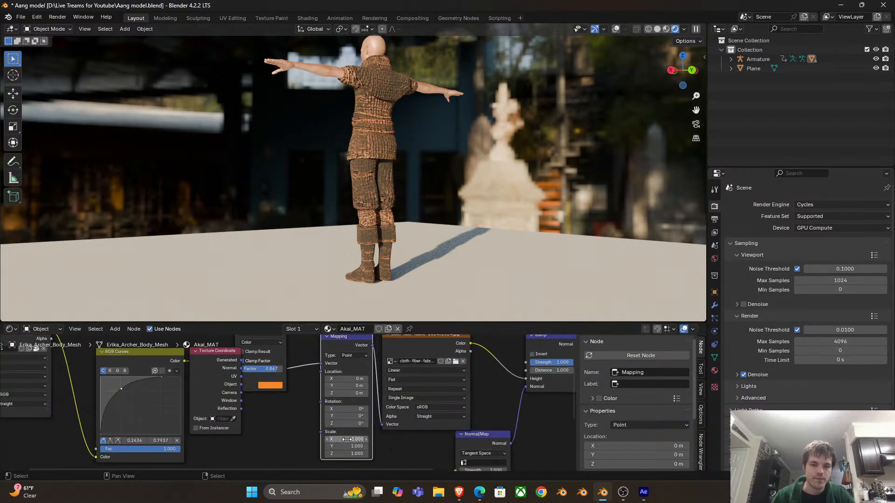
# Set the Bump strength to 0.642 and the Mapping scale to 3.540 on all axes, checking the weave on the trousers
pyautogui.moveTo(346, 439); pyautogui.dragTo(373, 453)
pyautogui.scroll(5, 418, 93)
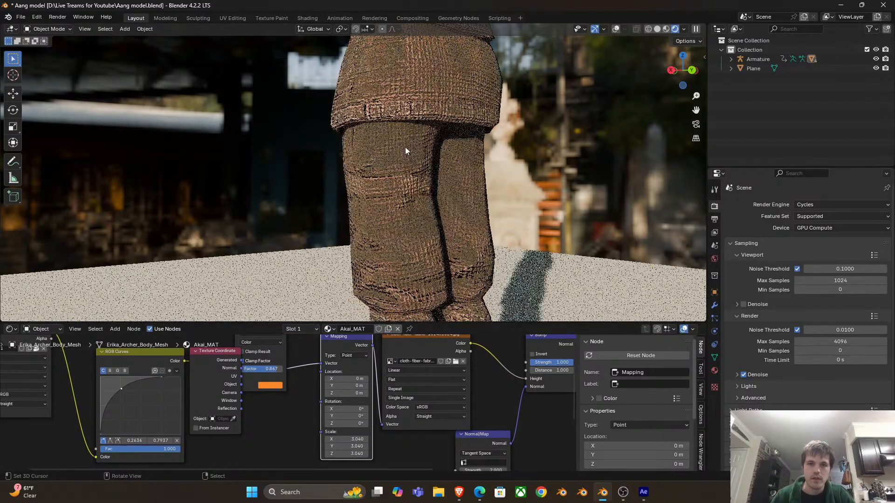
pyautogui.moveTo(477, 419); pyautogui.dragTo(400, 429)
pyautogui.moveTo(472, 373); pyautogui.dragTo(457, 373)
pyautogui.scroll(-2, 326, 434)
pyautogui.moveTo(264, 432); pyautogui.dragTo(280, 447)
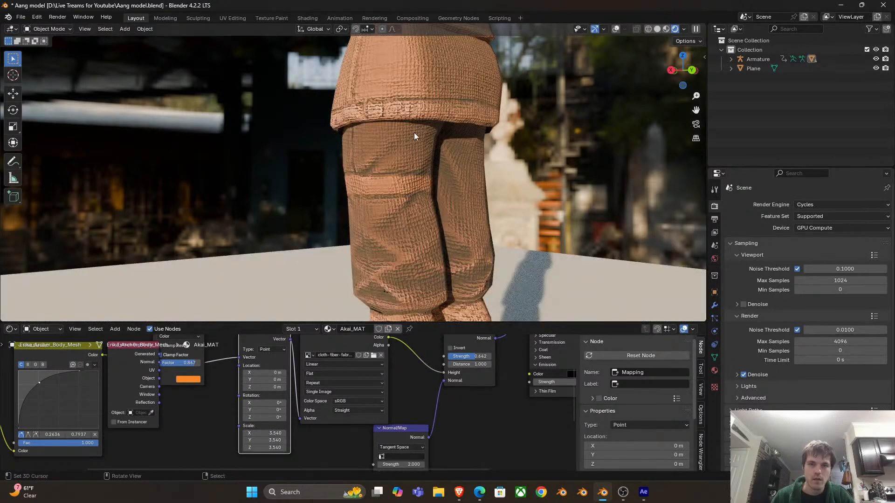
# View the character straight from behind and set the Bump strength to 0.867
pyautogui.scroll(-6, 412, 133)
pyautogui.press('ctrl+KP_1')
pyautogui.scroll(4, 449, 150)
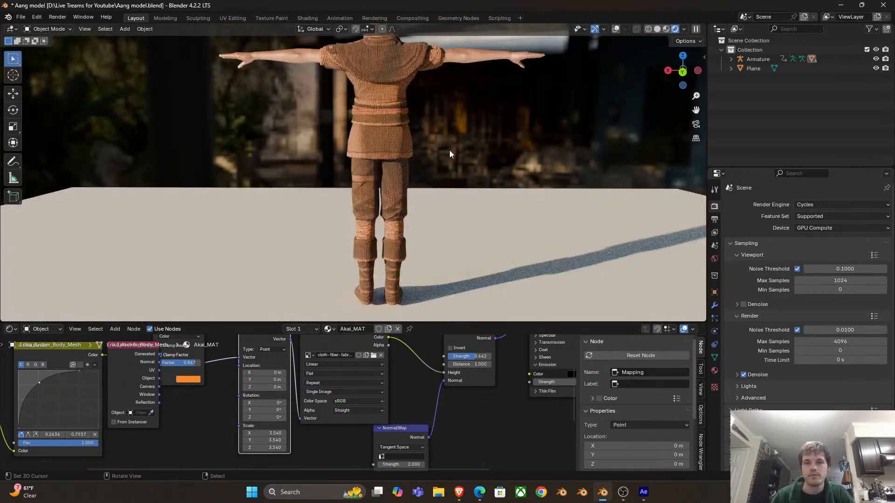
pyautogui.hscroll(5, 401, 412)
pyautogui.moveTo(371, 393); pyautogui.dragTo(401, 384)
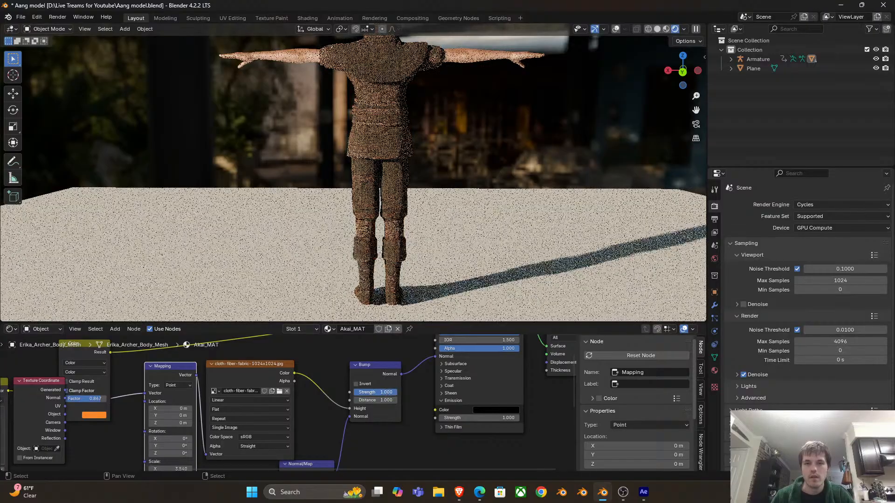
pyautogui.hscroll(3, 372, 396)
pyautogui.scroll(2, 354, 410)
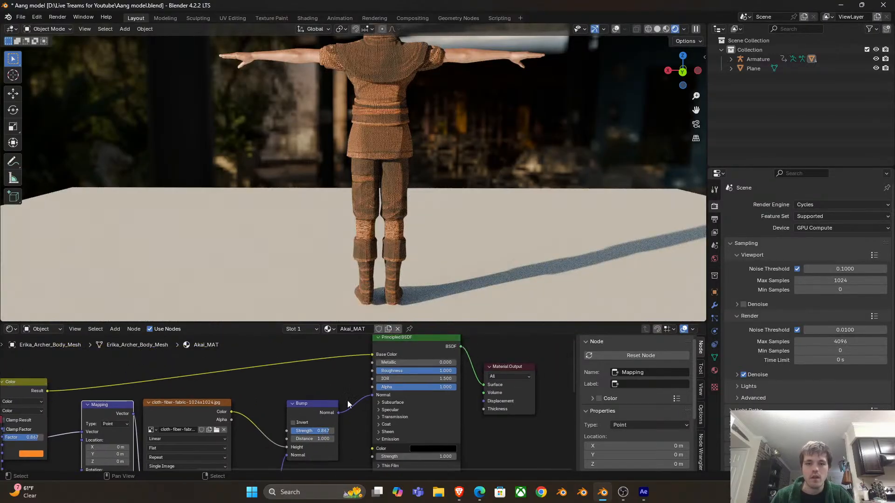
# Reposition the Bump and Principled BSDF nodes and raise the Principled BSDF's specular IOR Level to 1.000
pyautogui.moveTo(338, 412); pyautogui.dragTo(345, 380)
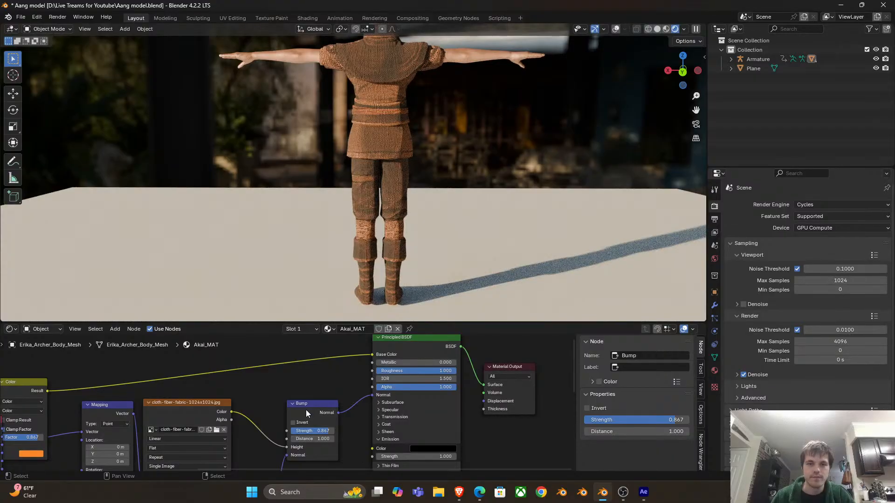
pyautogui.moveTo(305, 410); pyautogui.dragTo(289, 423)
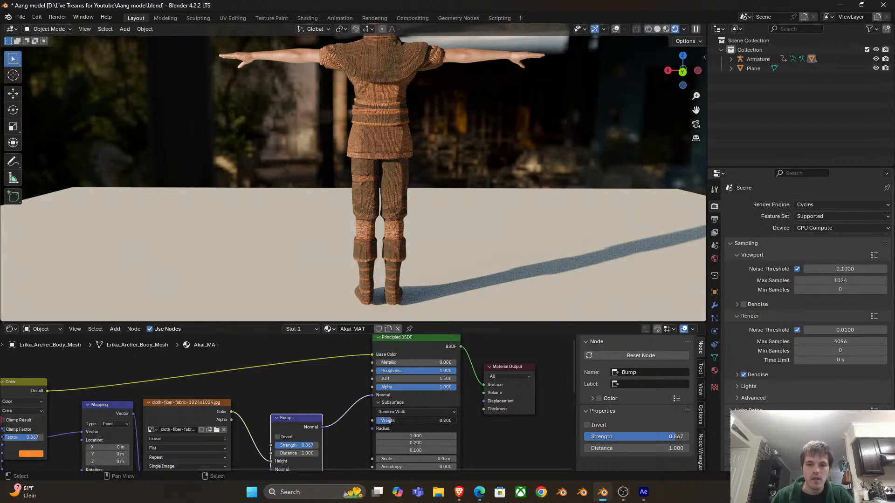
pyautogui.click(383, 410)
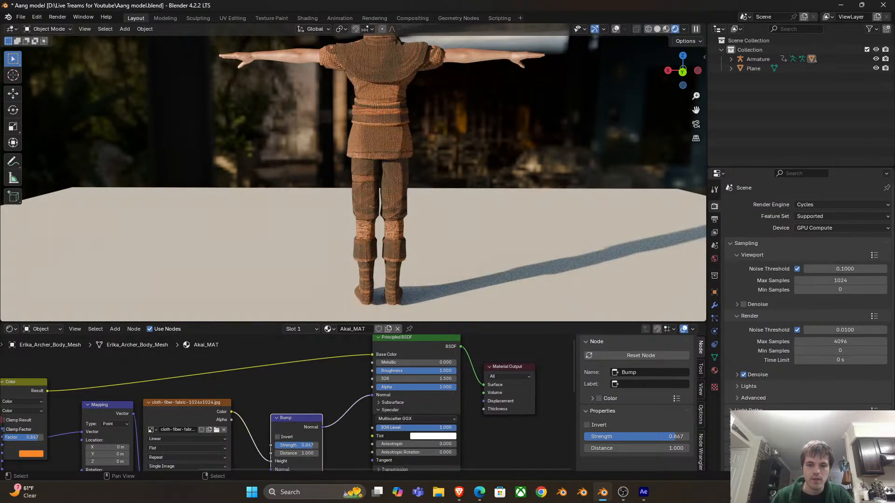
pyautogui.press('BackSpace')
pyautogui.moveTo(414, 427); pyautogui.dragTo(451, 425)
pyautogui.moveTo(416, 367)
pyautogui.mouseDown()
pyautogui.moveTo(311, 372)
pyautogui.moveTo(410, 375)
pyautogui.mouseUp()
# Set the specular IOR Level to 0.577 and inspect the outfit from the front and from behind
pyautogui.scroll(-3, 372, 165)
pyautogui.moveTo(373, 166); pyautogui.dragTo(411, 182)
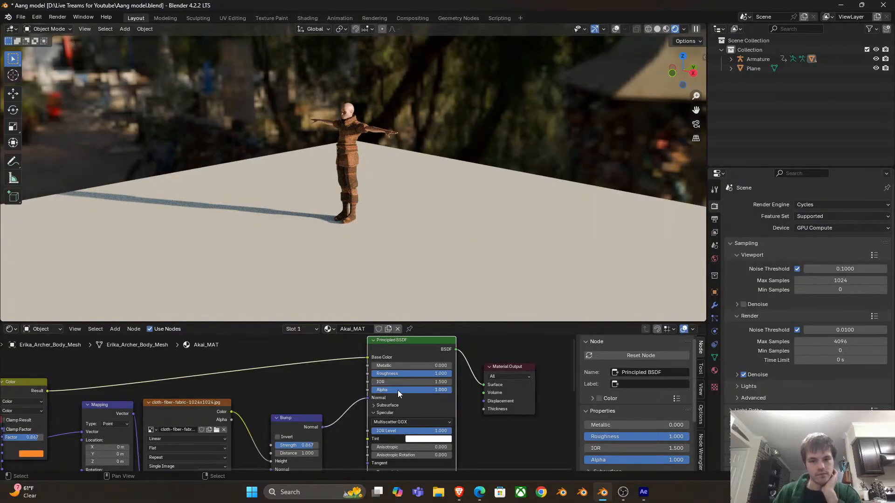
pyautogui.scroll(-2, 418, 416)
pyautogui.moveTo(417, 403); pyautogui.dragTo(381, 403)
pyautogui.moveTo(404, 292); pyautogui.dragTo(450, 156)
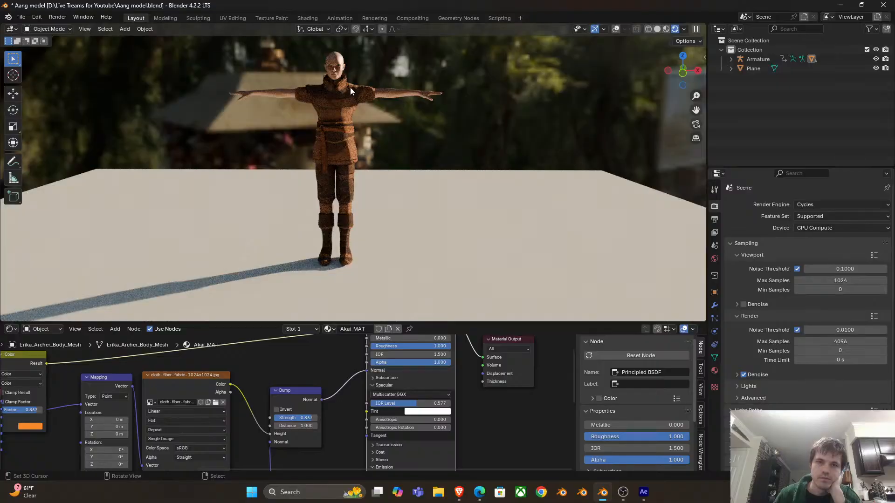
pyautogui.scroll(5, 362, 121)
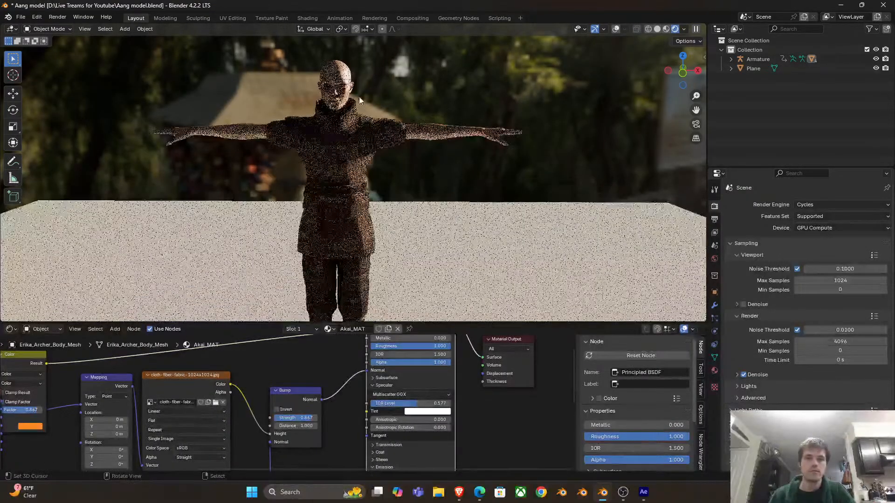
pyautogui.moveTo(379, 180); pyautogui.dragTo(241, 193)
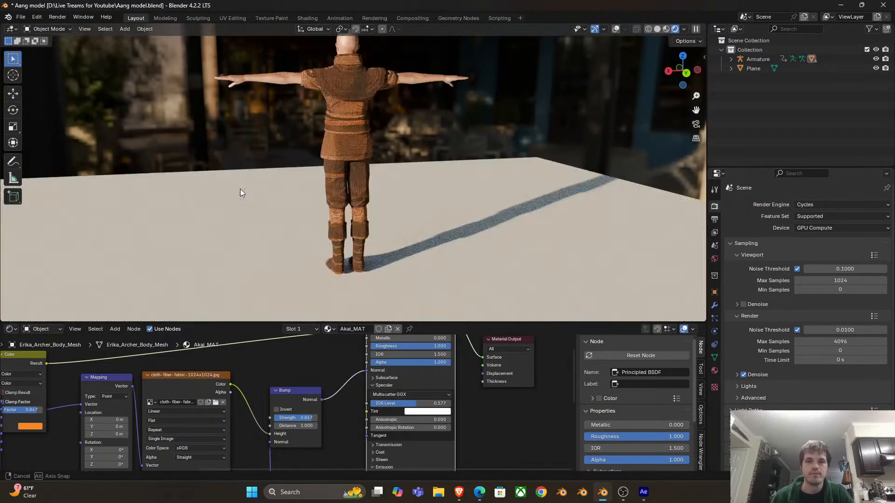
# Switch to the After Effects bridge composition and display the footage layer's 3D Camera Tracker track points
pyautogui.scroll(-5, 299, 140)
pyautogui.moveTo(390, 172); pyautogui.dragTo(651, 501)
pyautogui.click(647, 497)
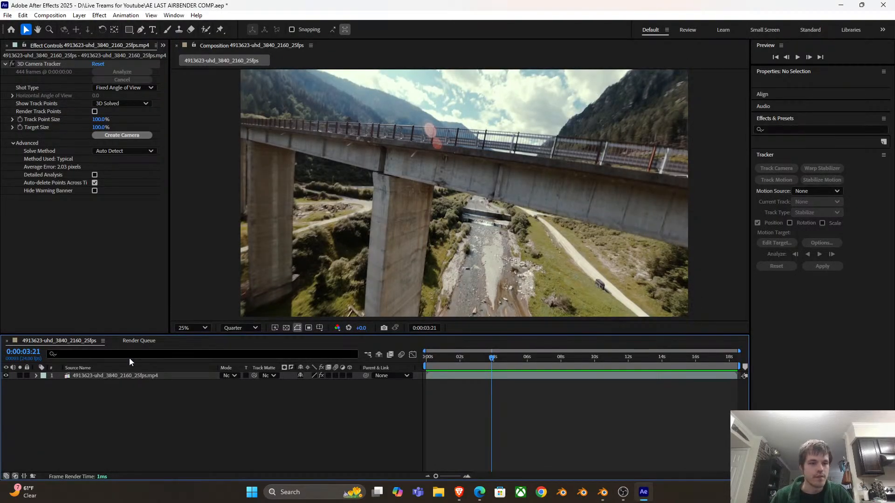
pyautogui.click(116, 375)
pyautogui.click(42, 64)
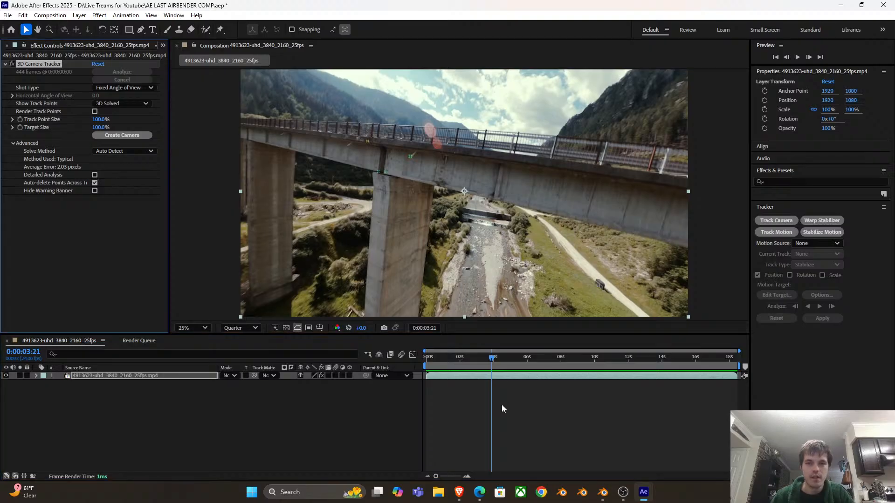
# At 0:00:05:09, create a solid and camera from the track point where the central pillar meets the bridge deck
pyautogui.moveTo(464, 363); pyautogui.dragTo(416, 367)
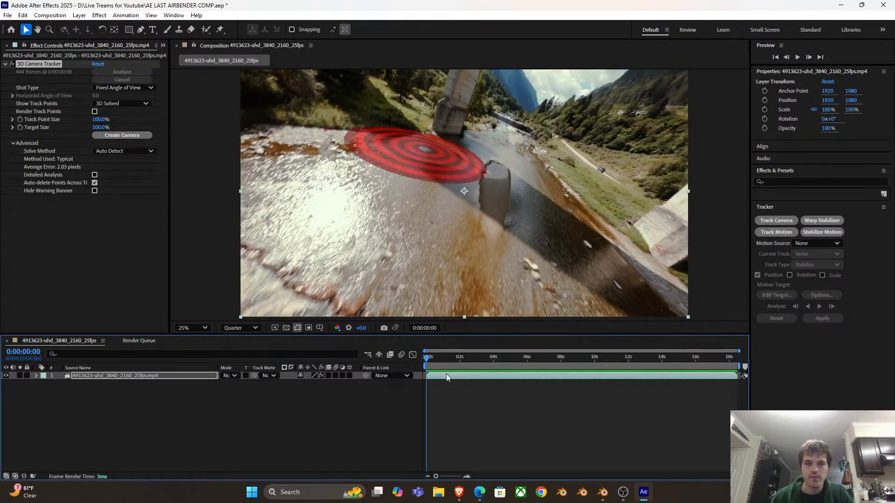
pyautogui.moveTo(451, 359); pyautogui.dragTo(473, 362)
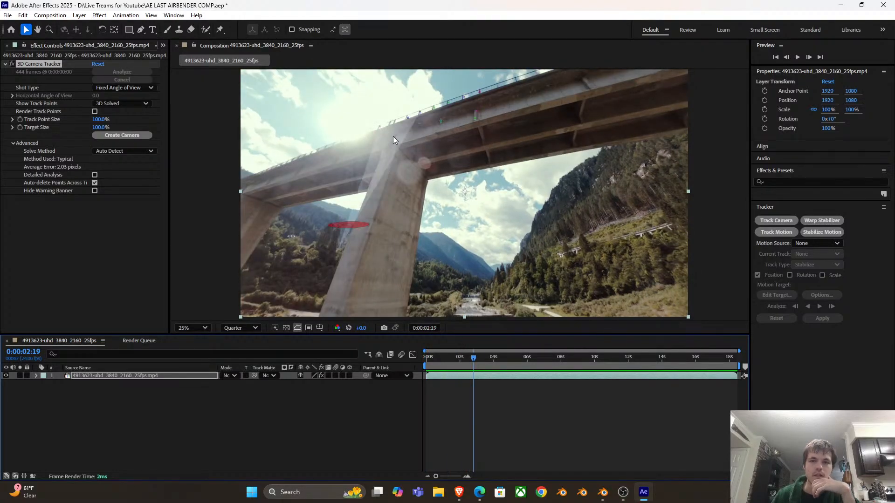
pyautogui.moveTo(480, 356); pyautogui.dragTo(516, 362)
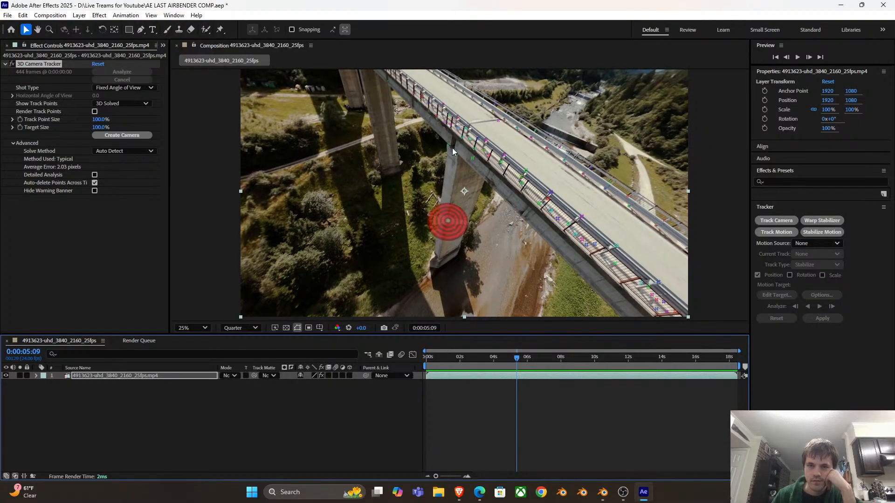
pyautogui.rightClick(452, 147)
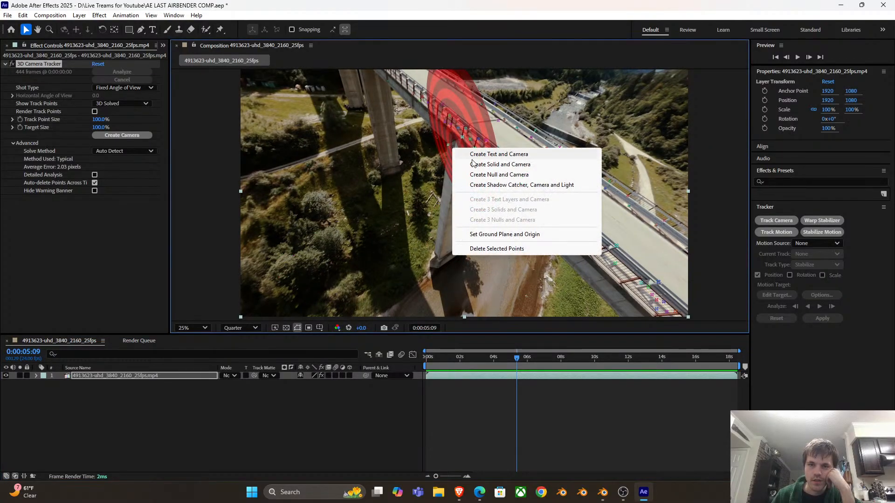
pyautogui.click(483, 164)
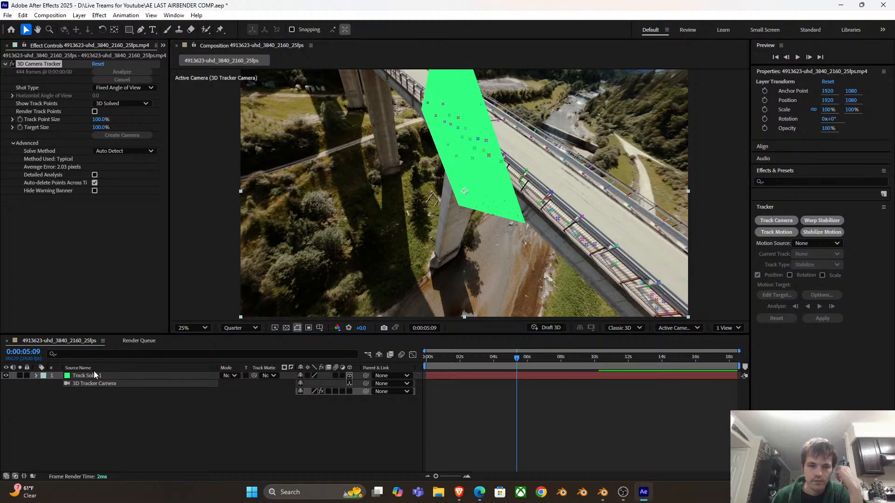
# Narrow the track solid to 23.8% X scale and rotate it along the bridge's side to a Z orientation of 89.7°
pyautogui.click(494, 200)
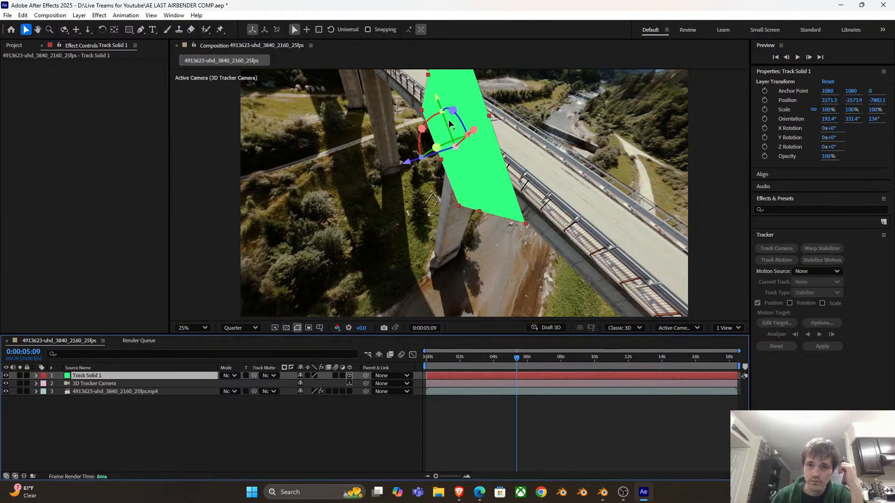
pyautogui.moveTo(455, 146); pyautogui.dragTo(455, 147)
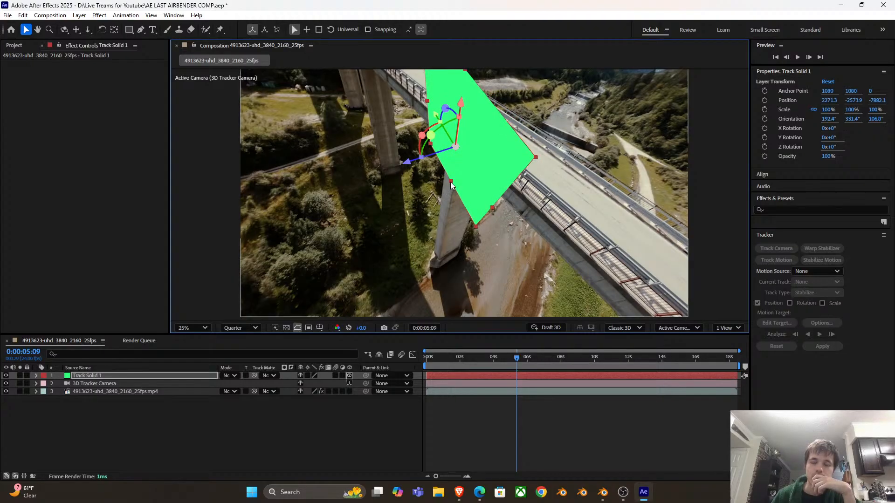
pyautogui.moveTo(536, 157); pyautogui.dragTo(455, 146)
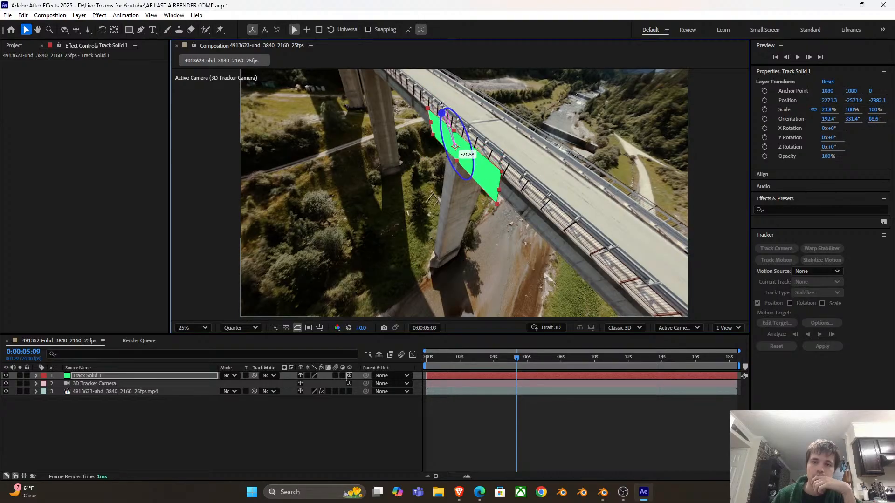
pyautogui.moveTo(455, 146); pyautogui.dragTo(456, 146)
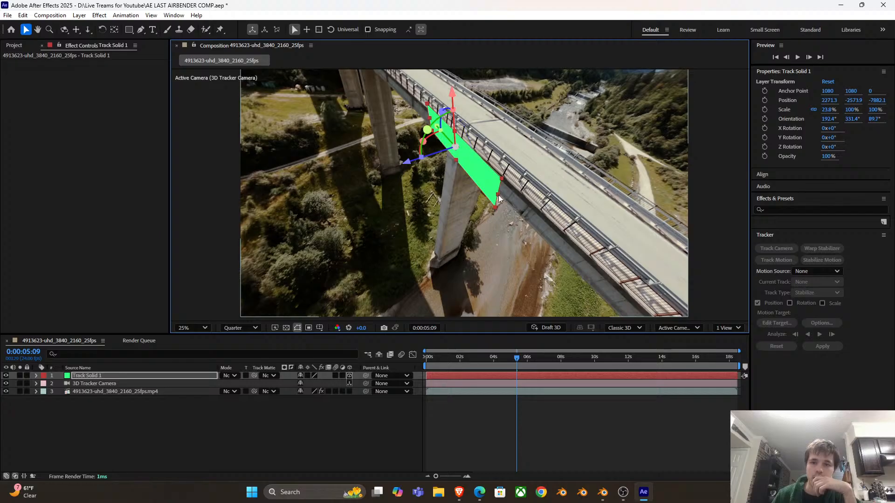
# Stretch the track solid along the bridge to 211.6% Y scale and adjust its Z orientation to 84.6°
pyautogui.moveTo(551, 250); pyautogui.dragTo(647, 297)
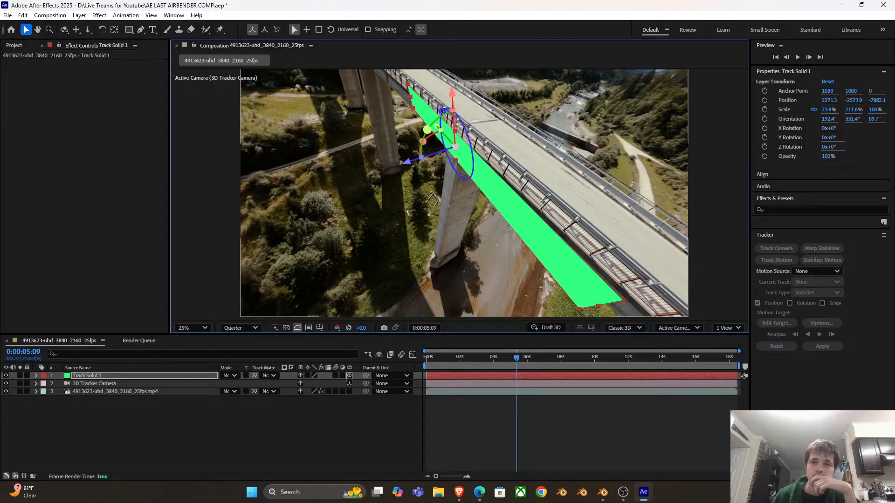
pyautogui.moveTo(455, 146); pyautogui.dragTo(455, 146)
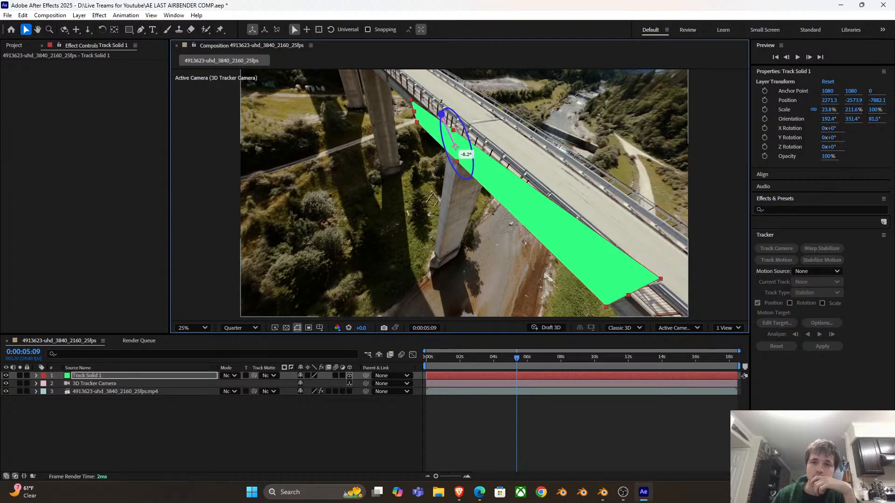
pyautogui.moveTo(441, 99); pyautogui.dragTo(382, 61)
pyautogui.moveTo(442, 113); pyautogui.dragTo(441, 127)
pyautogui.moveTo(384, 54); pyautogui.dragTo(412, 47)
# Play the shot from the start and check how well the solid sticks to the bridge around 0:00:02:23
pyautogui.moveTo(510, 362); pyautogui.dragTo(379, 360)
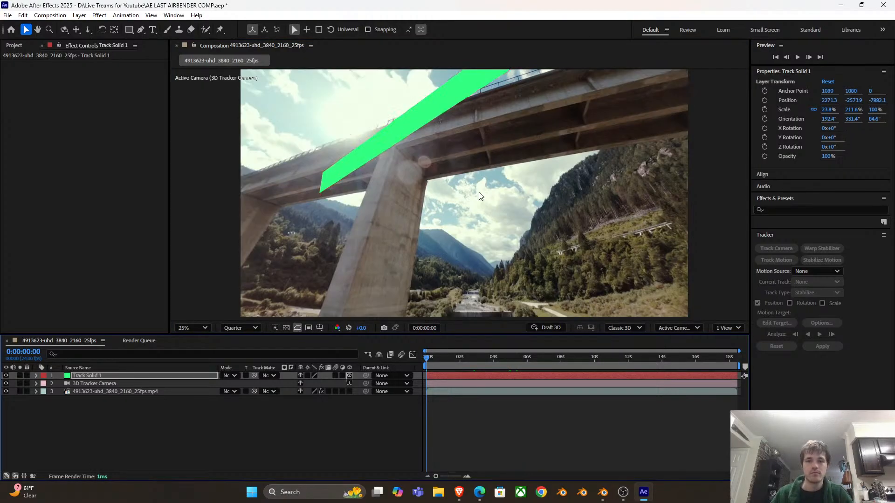
pyautogui.press('space')
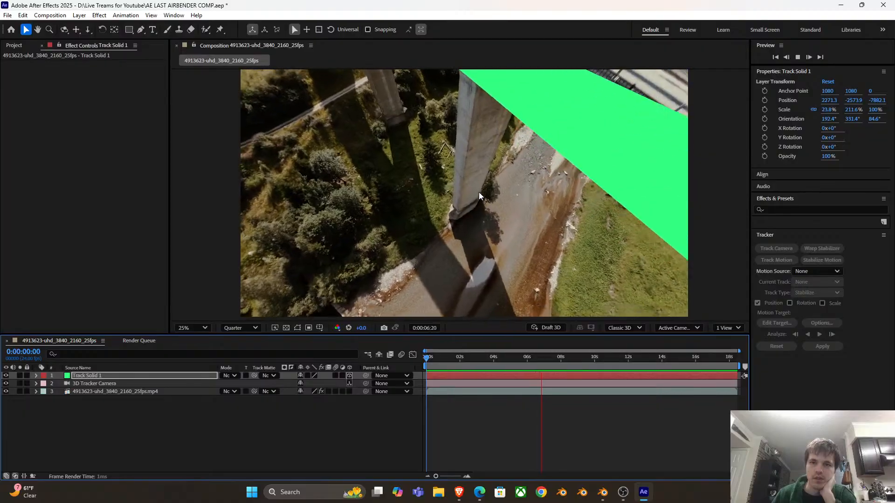
pyautogui.click(487, 369)
pyautogui.click(470, 368)
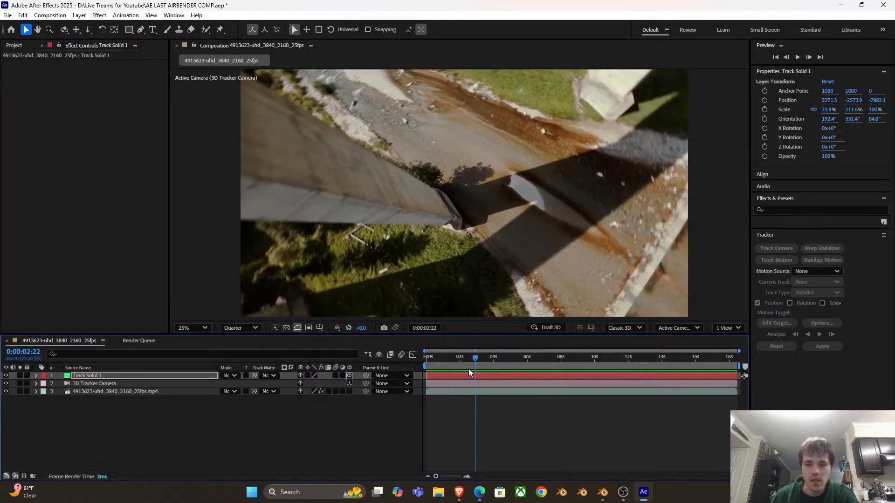
pyautogui.click(476, 368)
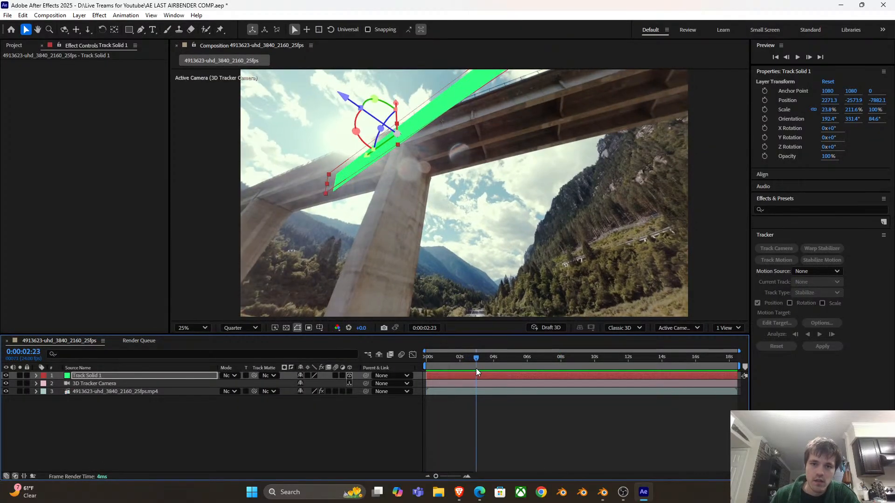
# Inspect the track points at 0:00:02:23 and delete the green track solid from the composition
pyautogui.click(121, 391)
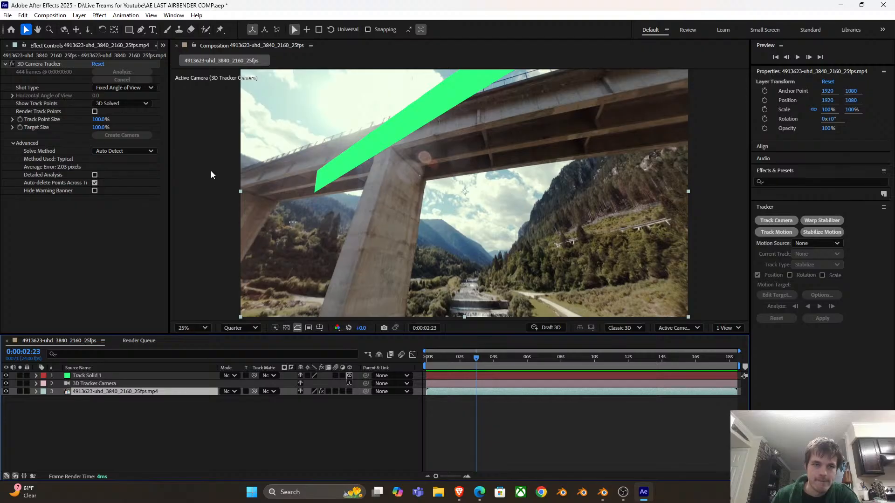
pyautogui.click(56, 65)
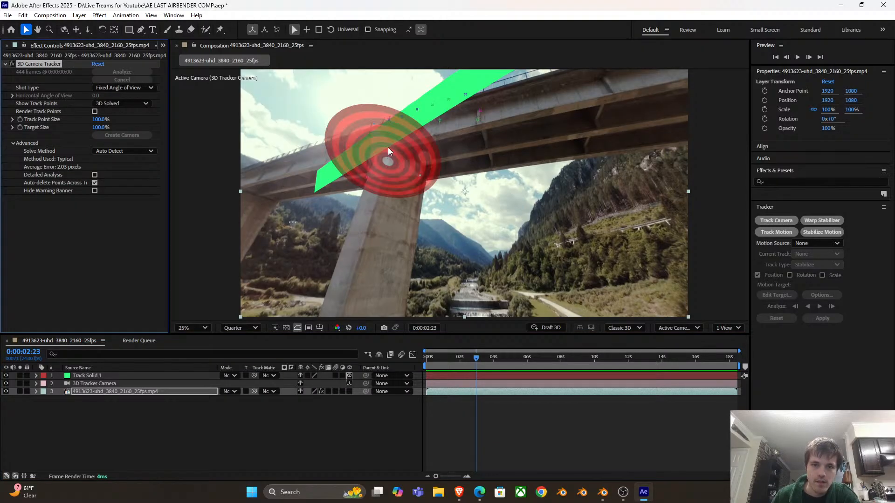
pyautogui.click(396, 137)
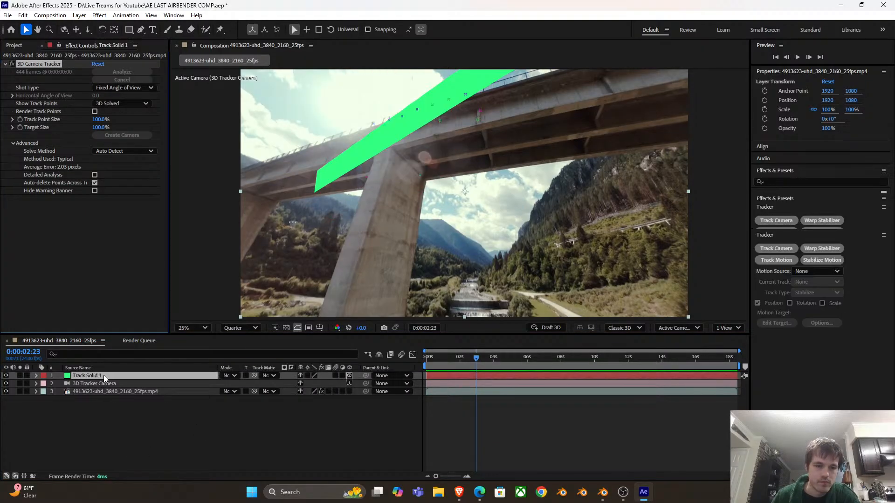
pyautogui.press('Delete')
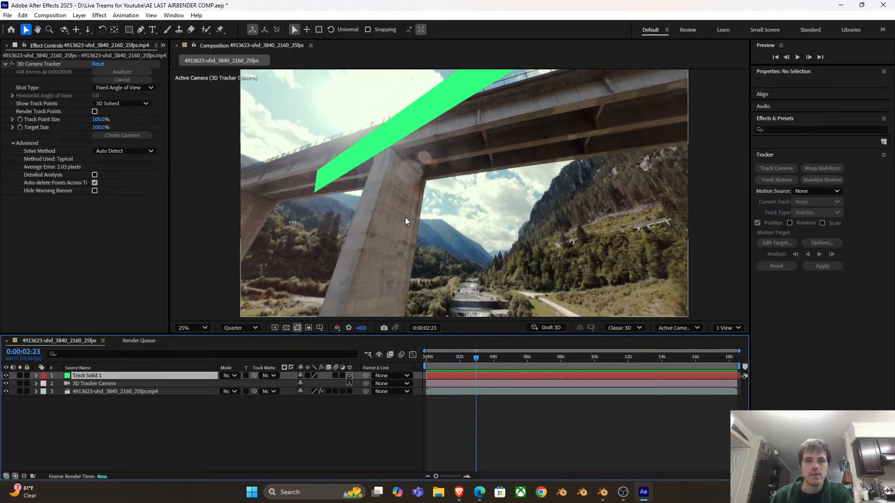
# At 0:00:05:19, create a new solid from the camera tracker's track point at the top of the central pillar
pyautogui.moveTo(477, 358); pyautogui.dragTo(489, 363)
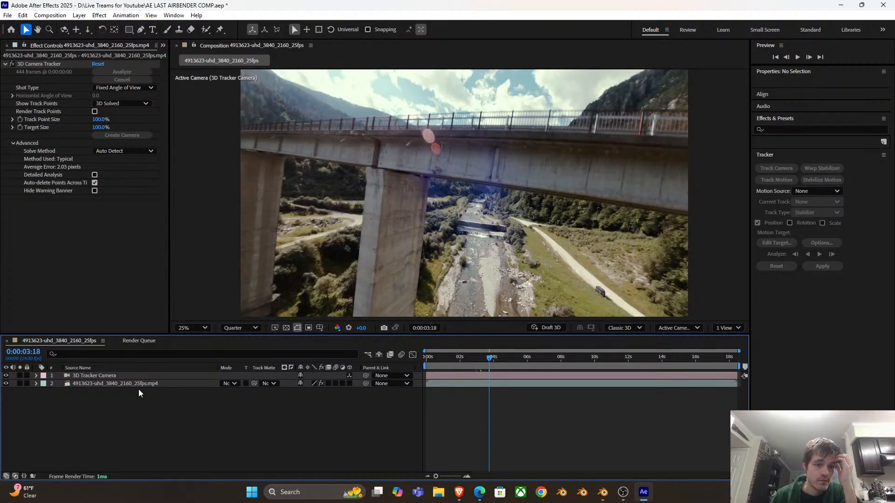
pyautogui.click(137, 383)
pyautogui.click(65, 60)
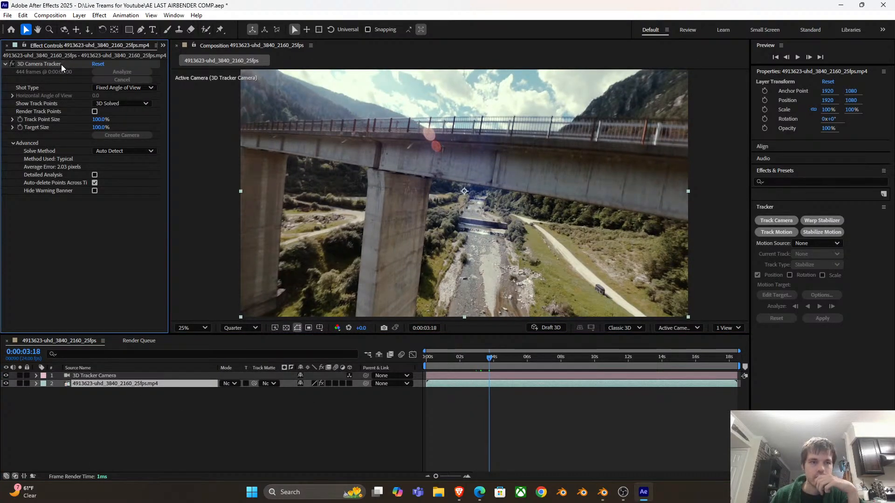
pyautogui.click(63, 65)
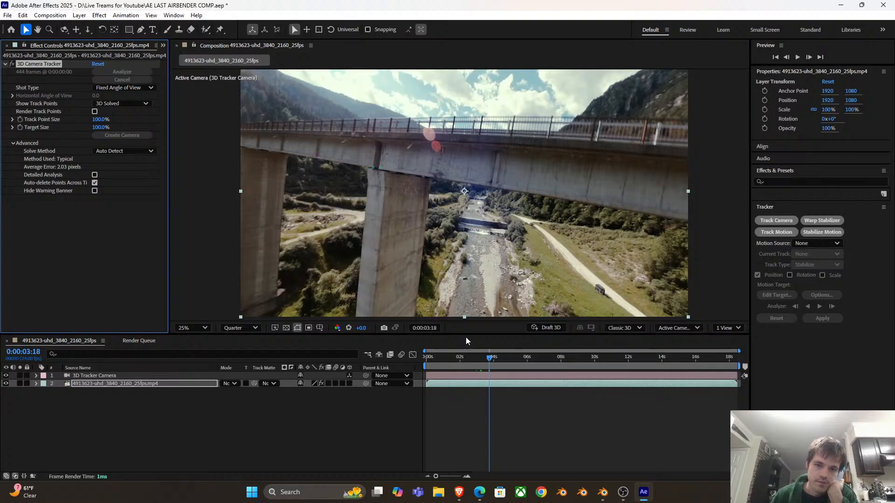
pyautogui.moveTo(489, 358); pyautogui.dragTo(502, 359)
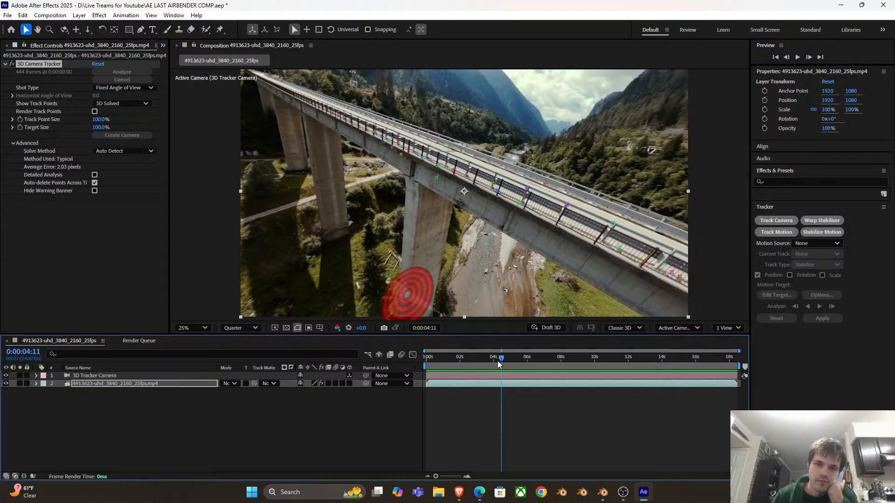
pyautogui.moveTo(502, 359); pyautogui.dragTo(524, 361)
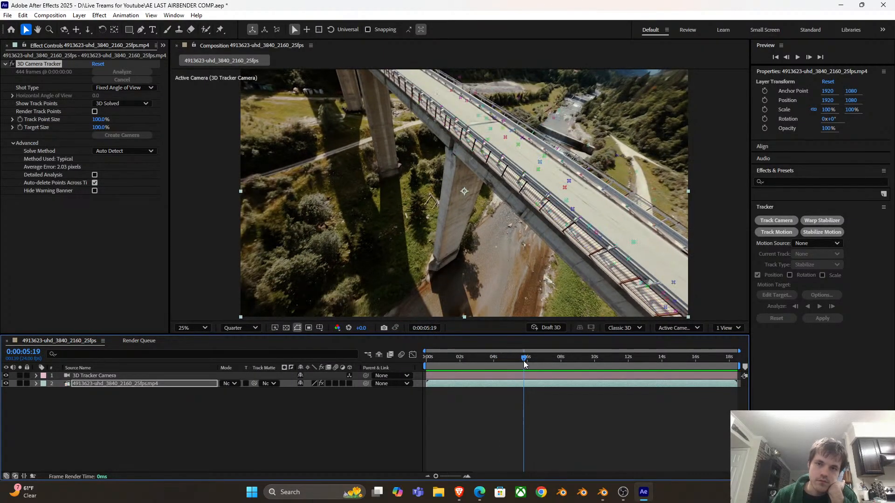
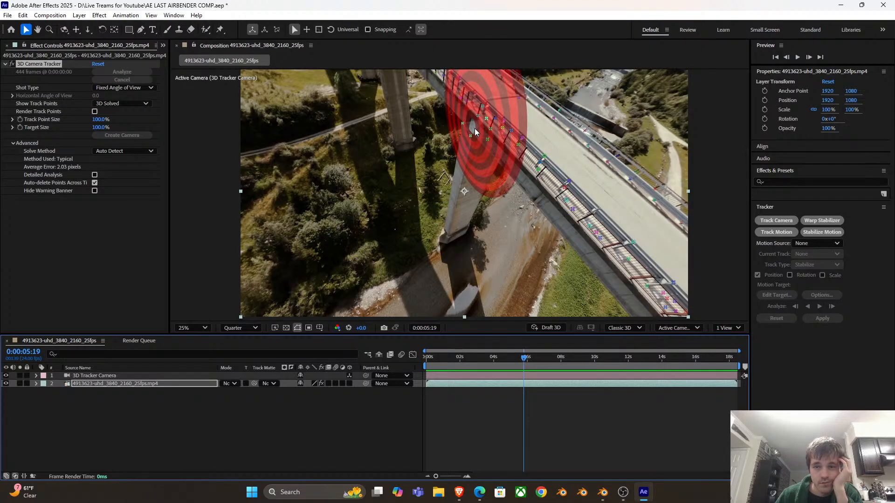
pyautogui.rightClick(474, 128)
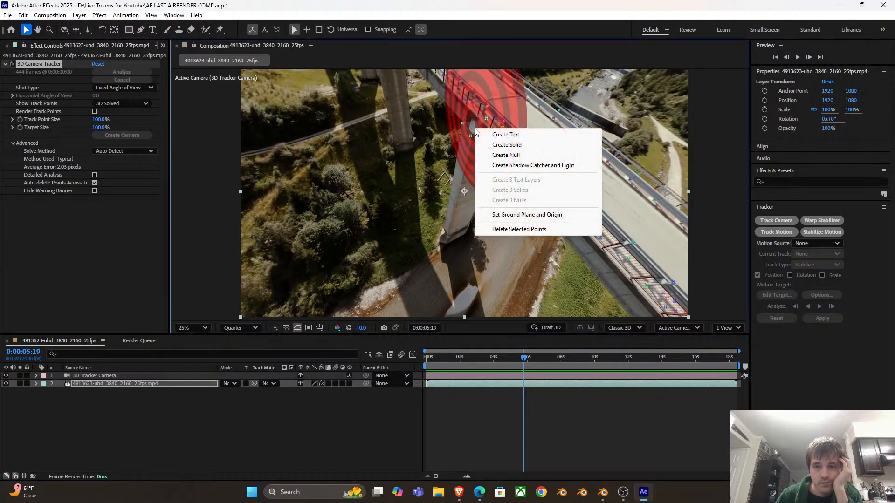
pyautogui.click(495, 147)
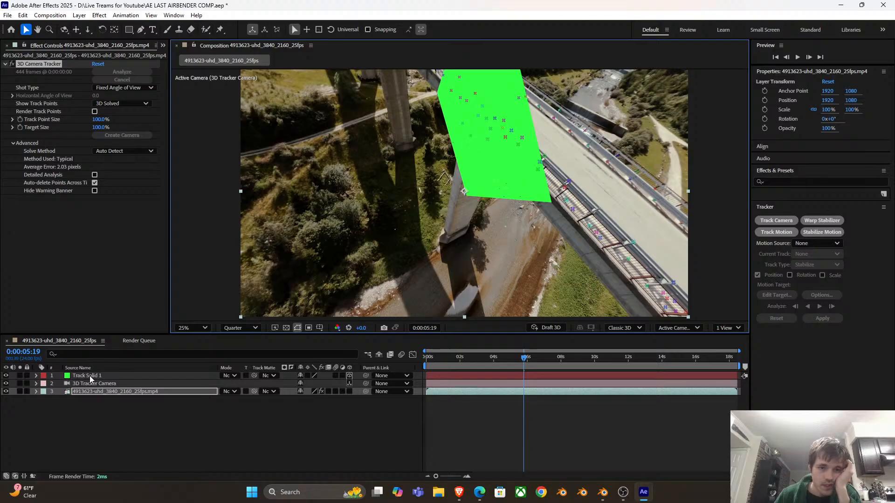
# Shape the new solid into a tall strip along the pillar with X scale 507.7%, Y scale 27.2% and Z orientation 101.4°
pyautogui.click(89, 376)
pyautogui.moveTo(475, 87)
pyautogui.mouseDown()
pyautogui.moveTo(461, 94)
pyautogui.moveTo(464, 80)
pyautogui.mouseUp()
pyautogui.moveTo(469, 191); pyautogui.dragTo(451, 239)
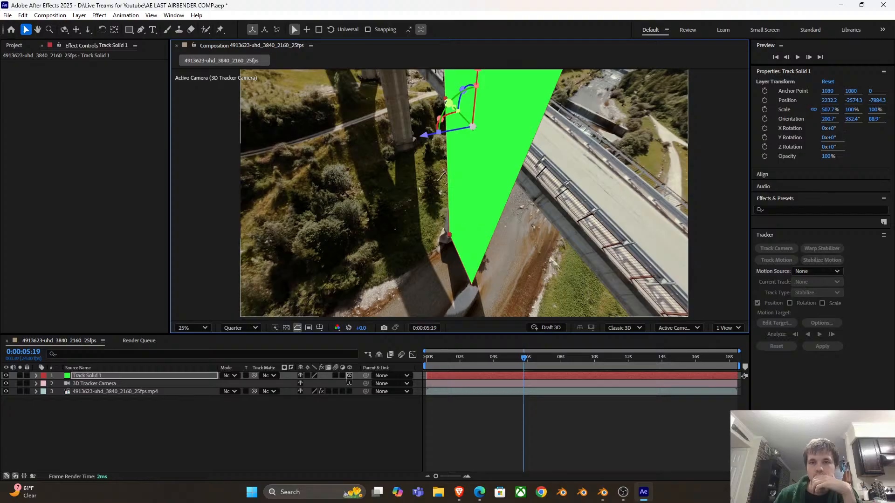
pyautogui.moveTo(452, 105); pyautogui.dragTo(463, 114)
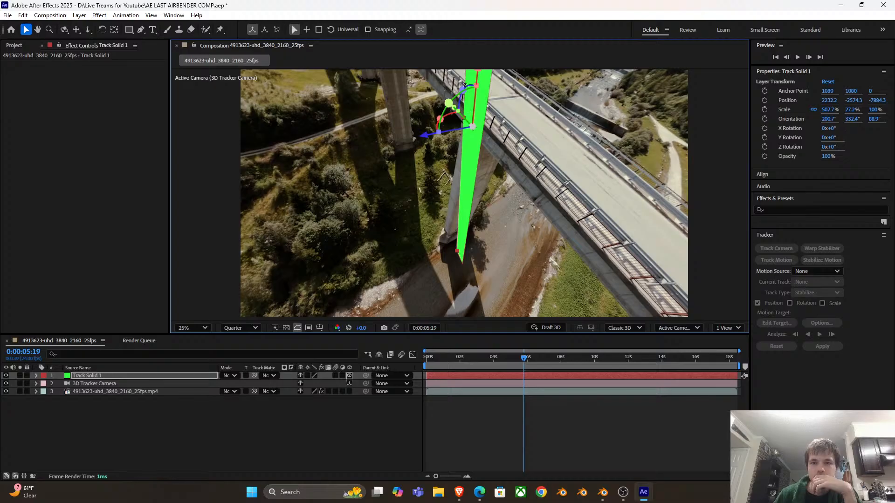
pyautogui.moveTo(481, 136); pyautogui.dragTo(476, 130)
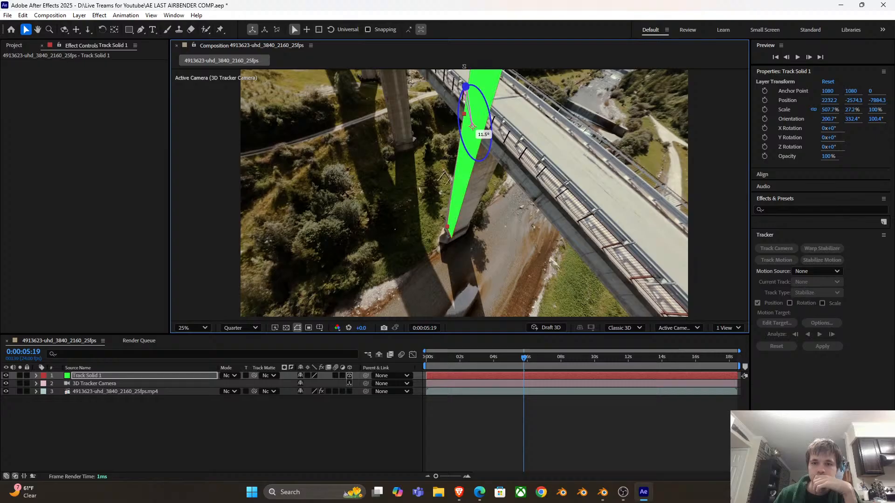
# Play the composition from the start and scrub around 0:00:04:08 to check the solid's tracking against the pillar
pyautogui.click(508, 358)
pyautogui.moveTo(474, 357); pyautogui.dragTo(421, 361)
pyautogui.press('space')
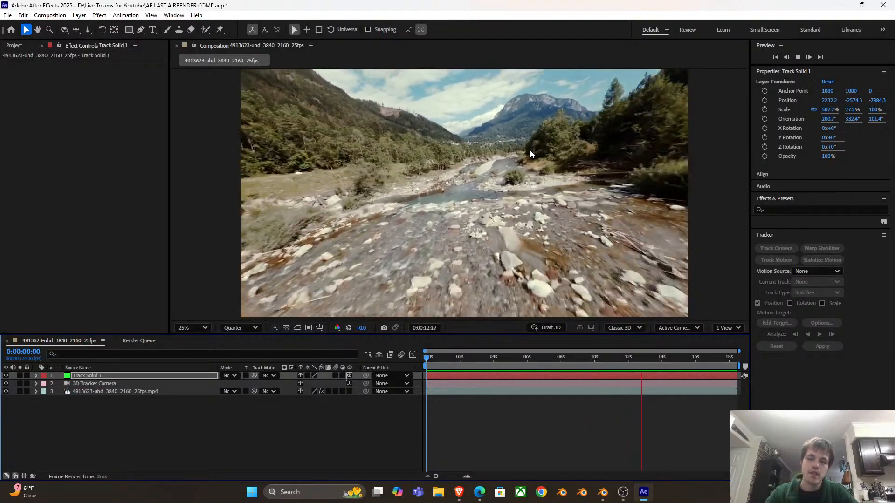
pyautogui.press('space')
pyautogui.moveTo(452, 359); pyautogui.dragTo(507, 373)
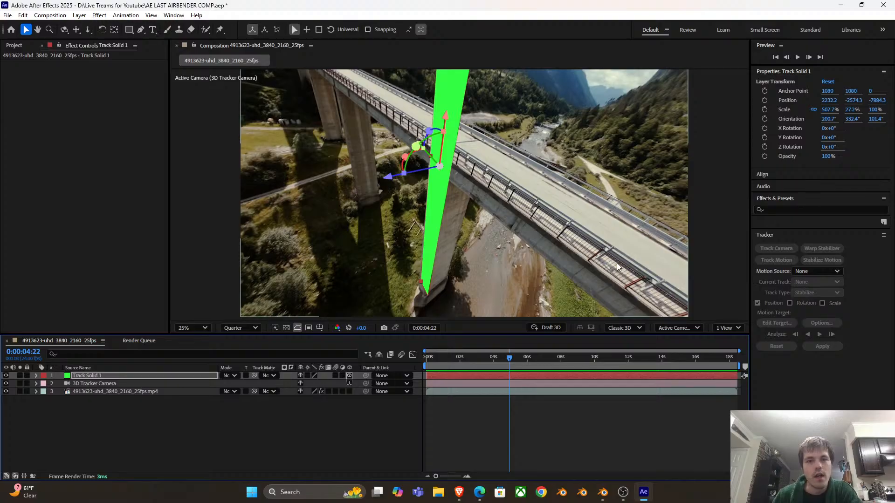
pyautogui.click(507, 357)
pyautogui.click(497, 357)
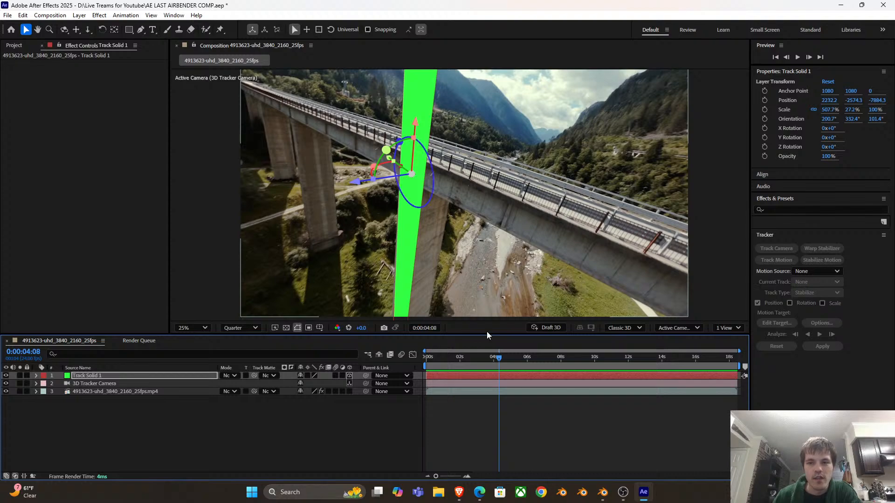
# Play and scrub the composition to check the green solid's tracking against the pillar, and return to the first frame
pyautogui.click(508, 357)
pyautogui.moveTo(510, 357); pyautogui.dragTo(513, 359)
pyautogui.press('space')
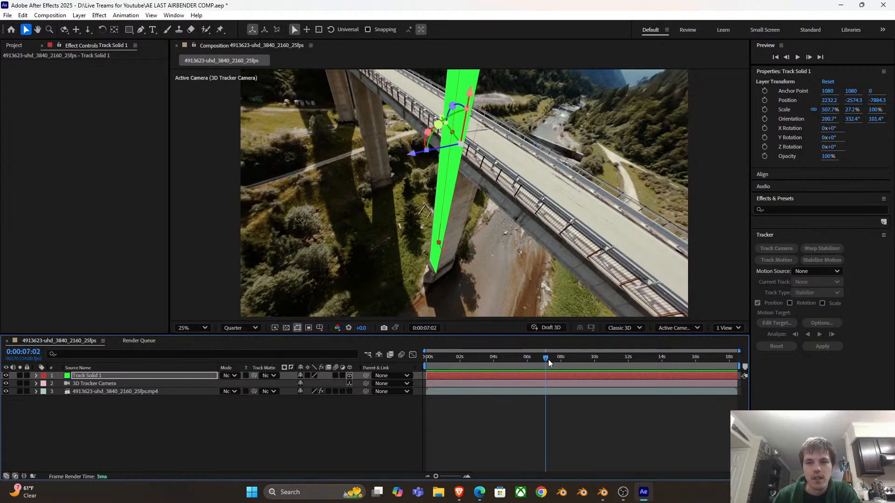
pyautogui.moveTo(553, 359); pyautogui.dragTo(385, 362)
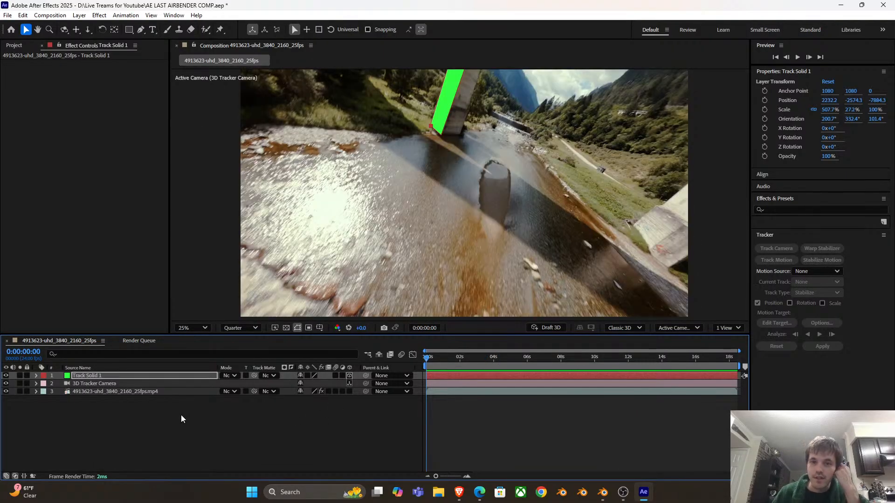
# Select the Track Solid 1 and 3D Tracker Camera layers and try to run the Export Composition Data to JSON script
pyautogui.click(118, 391)
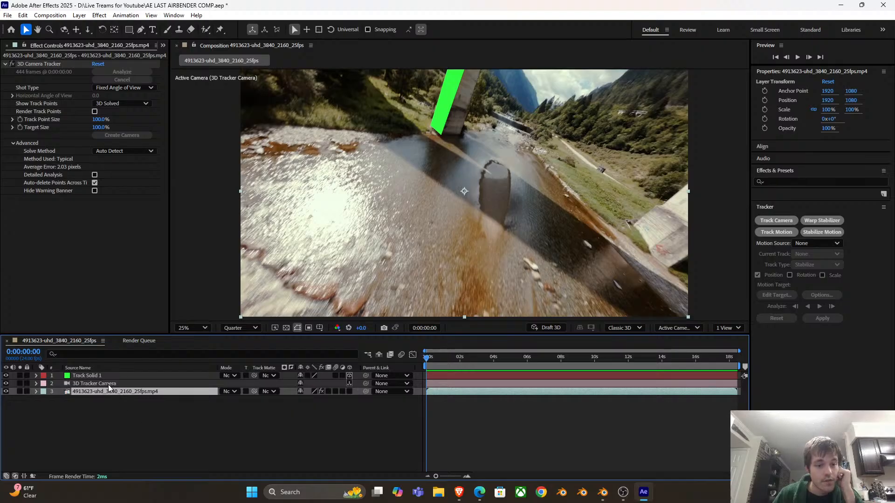
pyautogui.click(108, 384)
pyautogui.keyDown('ctrl'); pyautogui.click(106, 377); pyautogui.keyUp('ctrl')
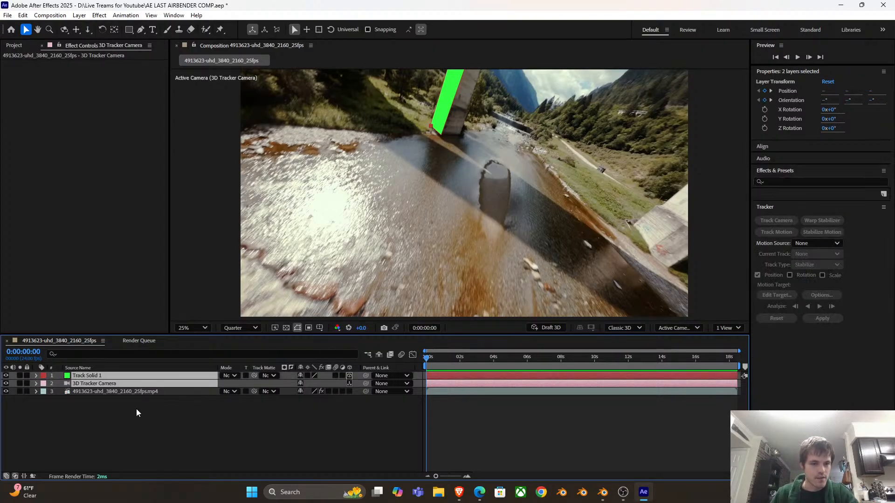
pyautogui.click(7, 17)
pyautogui.moveTo(103, 173)
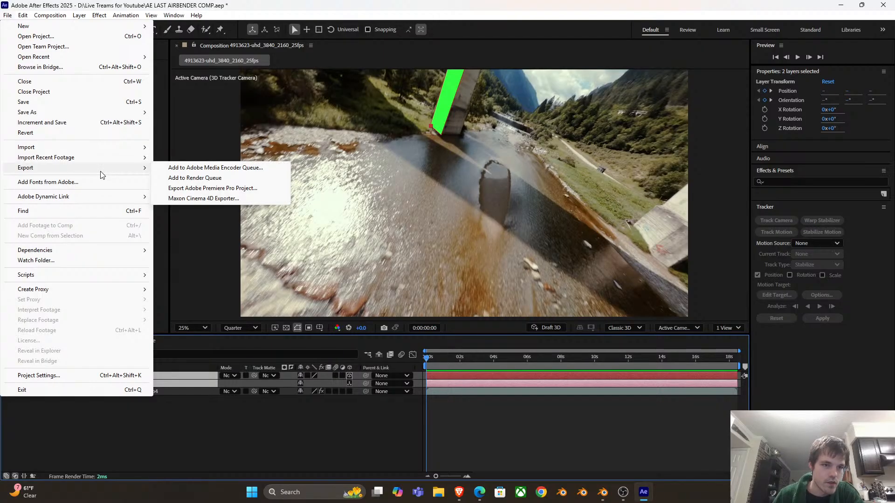
pyautogui.moveTo(70, 276)
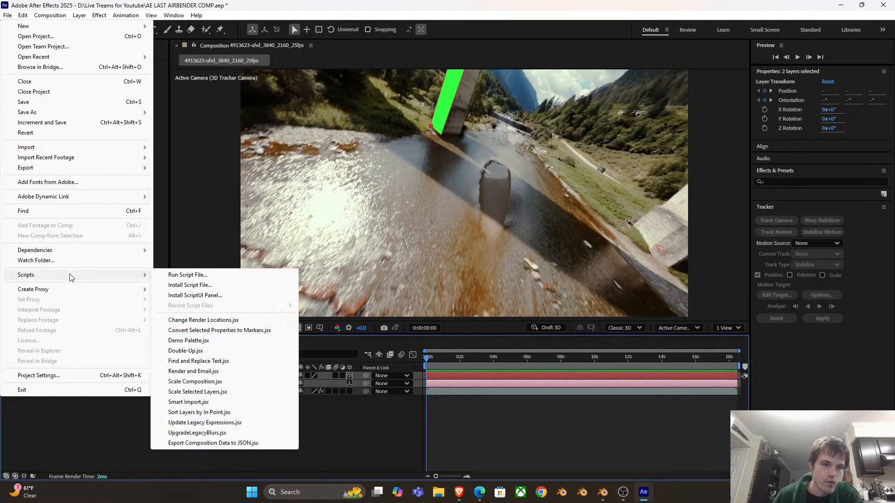
pyautogui.click(247, 443)
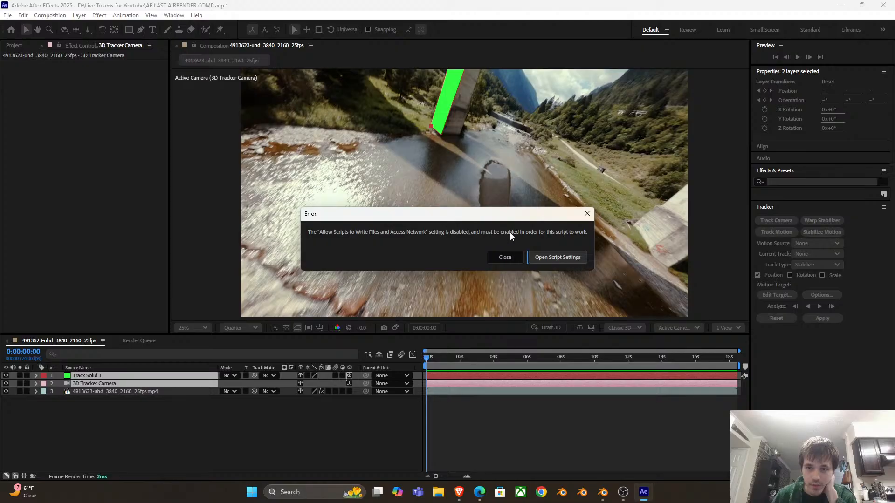
# Enable Allow Scripts to Write Files and Access Network in the Scripting & Expressions preferences
pyautogui.click(554, 257)
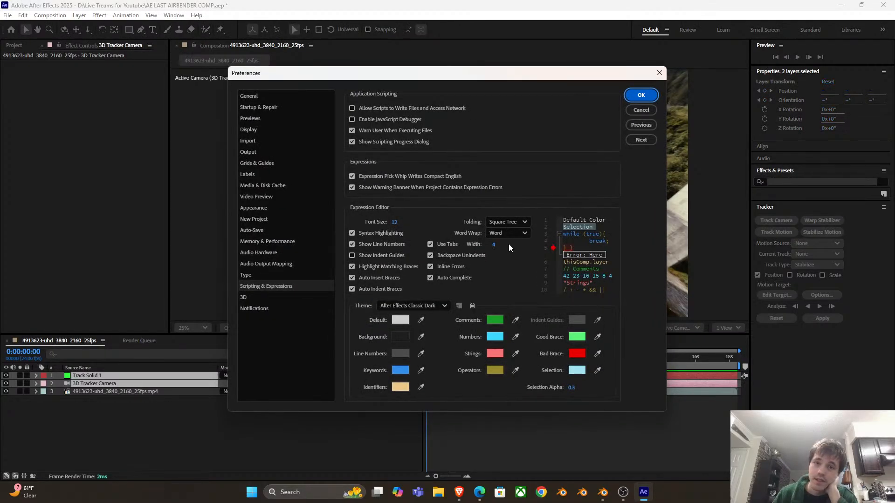
pyautogui.click(352, 108)
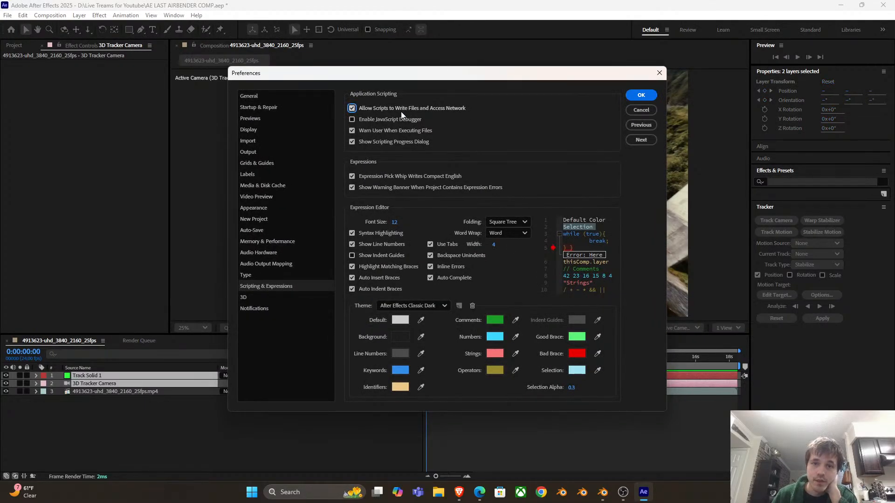
pyautogui.click(638, 94)
# Export only the selected layers over the whole comp as 027_0010.json in D:\Live Treams for Youtube with the JSON export script
pyautogui.click(8, 15)
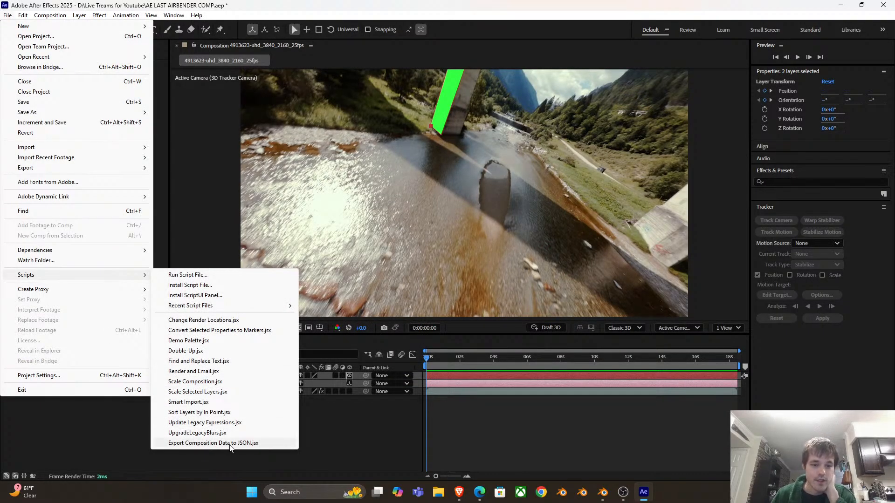
pyautogui.click(231, 445)
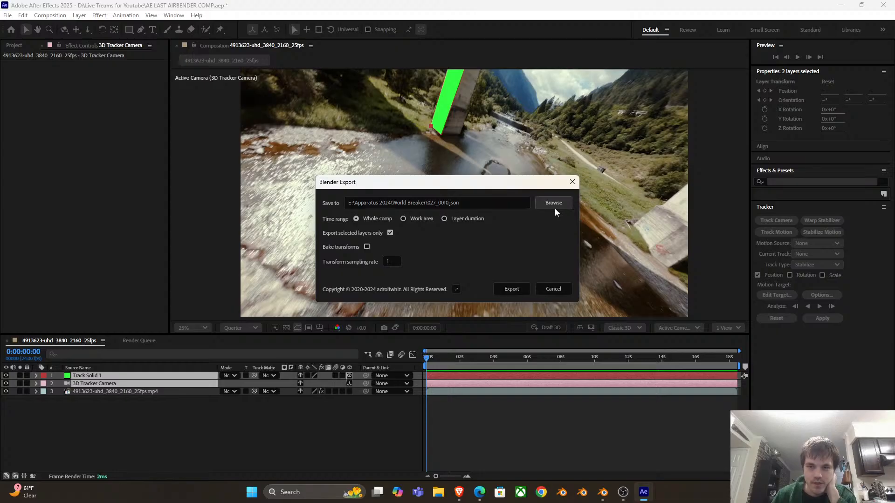
pyautogui.click(555, 204)
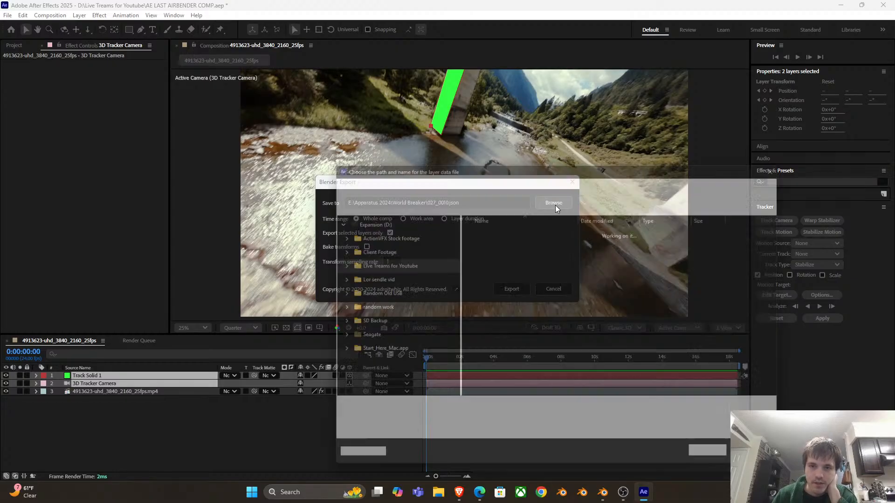
pyautogui.moveTo(533, 164); pyautogui.dragTo(366, 105)
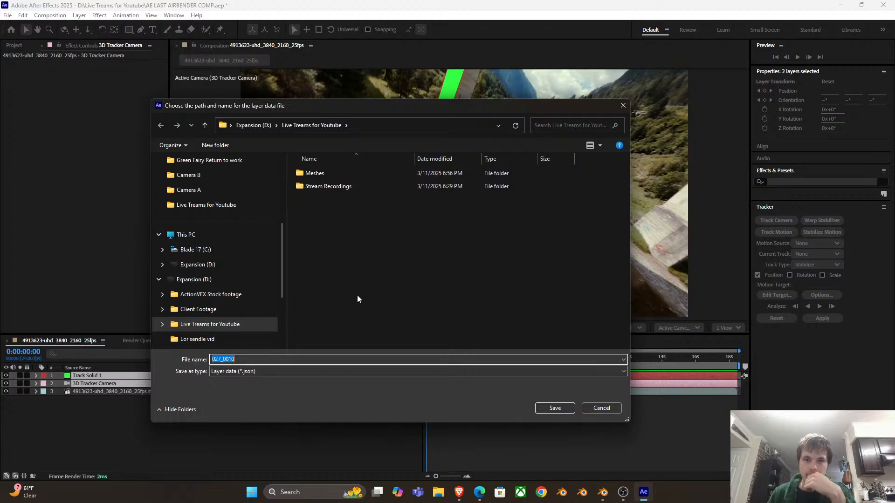
pyautogui.click(560, 409)
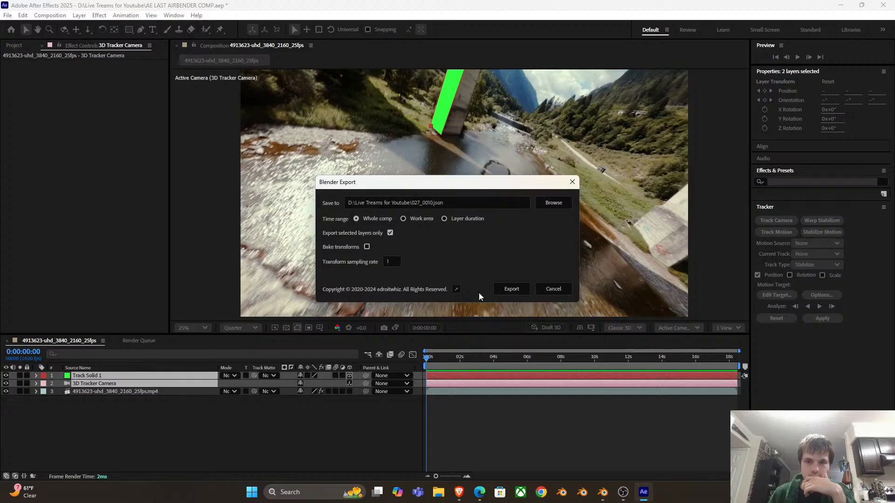
pyautogui.click(511, 289)
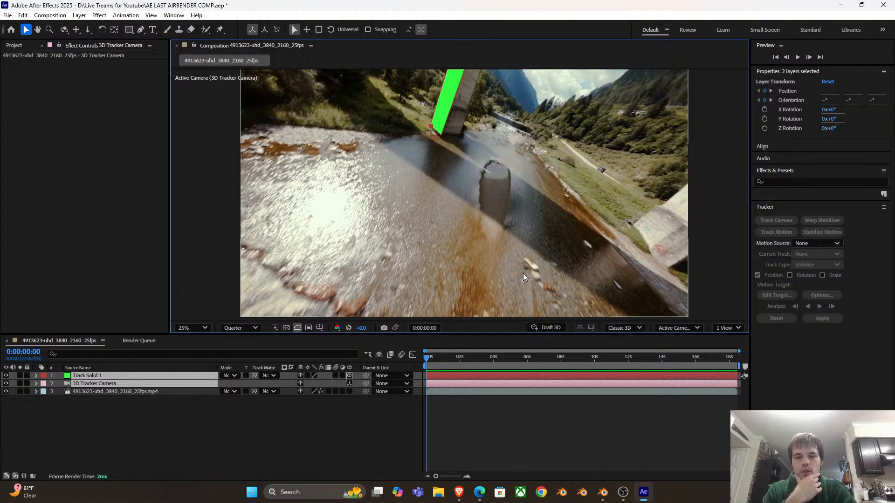
# Switch to the Aang model file in Blender, set the viewport to Solid shading and save the file
pyautogui.click(602, 493)
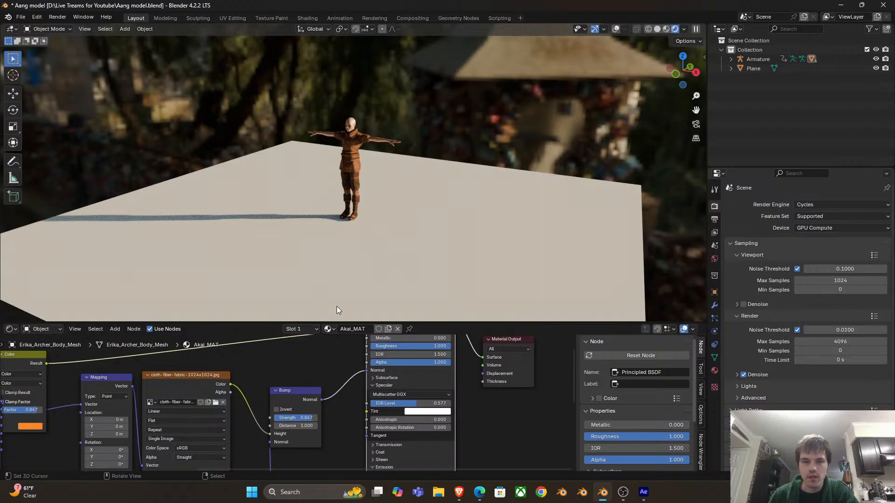
pyautogui.scroll(-5, 456, 187)
pyautogui.press('z')
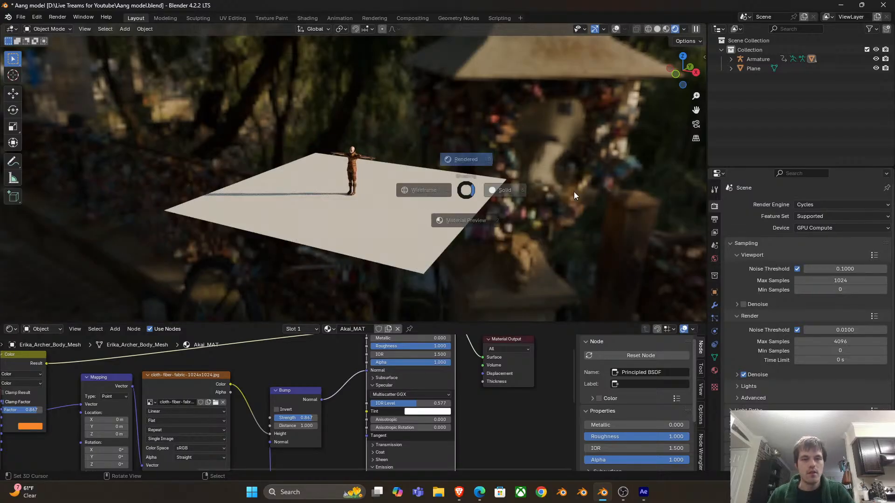
pyautogui.click(569, 192)
pyautogui.hotkey('ctrl', 's')
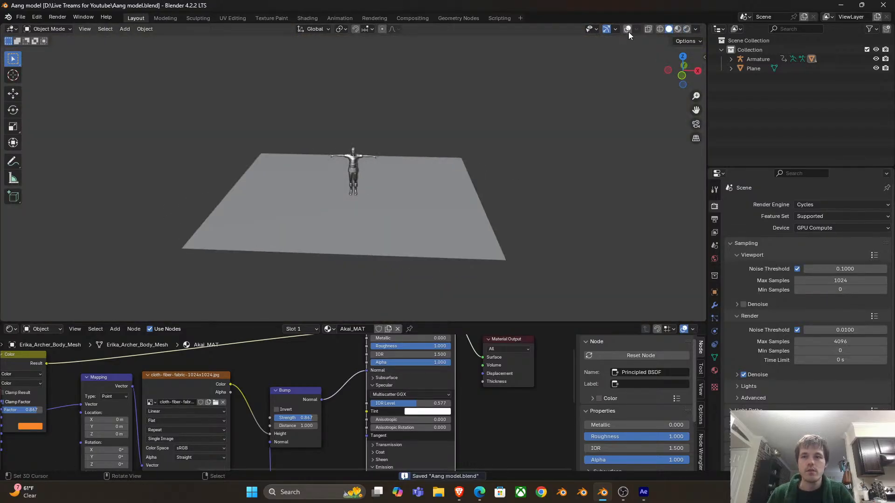
# Import the exported After Effects composition data from 027_0010.json into the Aang scene
pyautogui.click(20, 16)
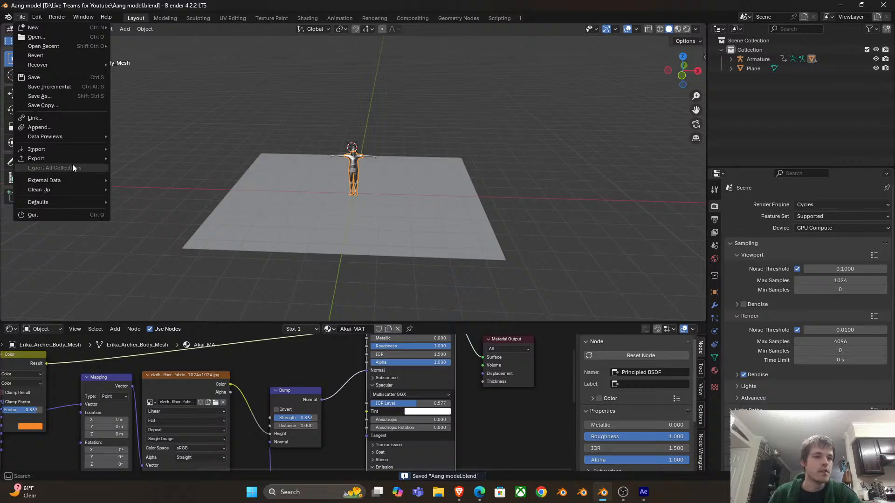
pyautogui.moveTo(52, 150)
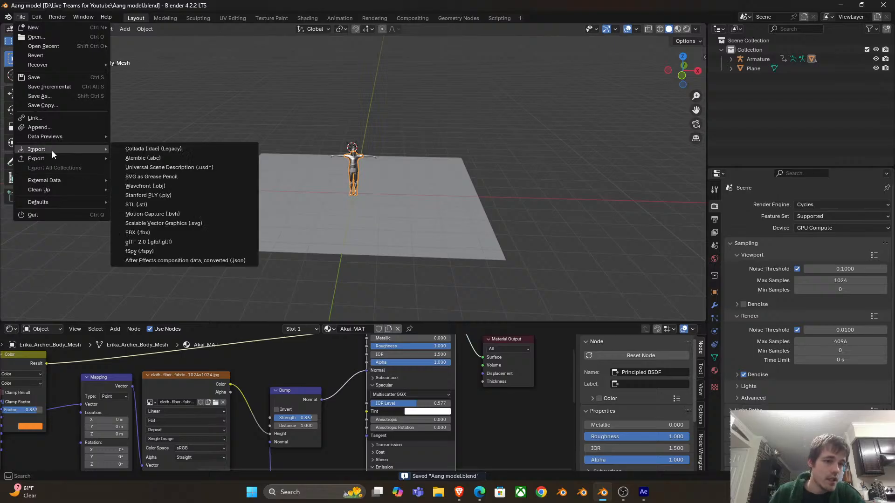
pyautogui.click(224, 260)
pyautogui.click(462, 136)
pyautogui.click(598, 406)
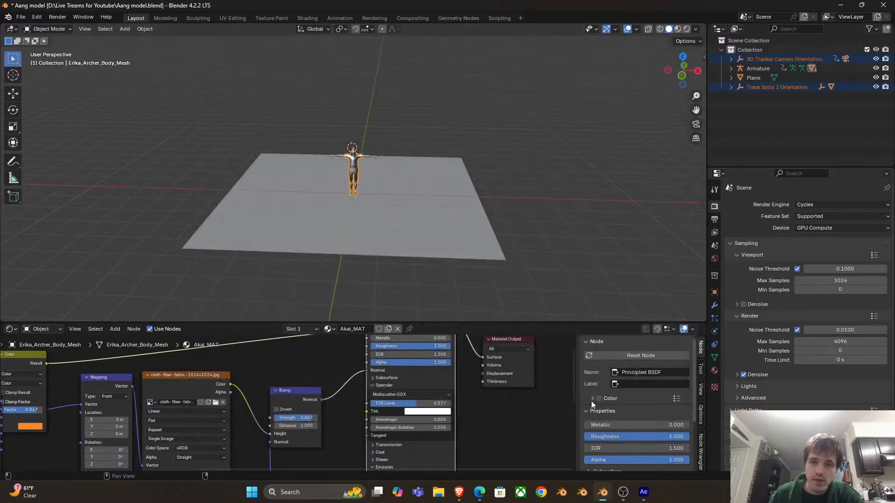
# Change the Shader Editor area to a Timeline showing the camera's full keyframe range, with the end frame at 445
pyautogui.scroll(-8, 443, 183)
pyautogui.moveTo(436, 213); pyautogui.dragTo(396, 261)
pyautogui.click(10, 329)
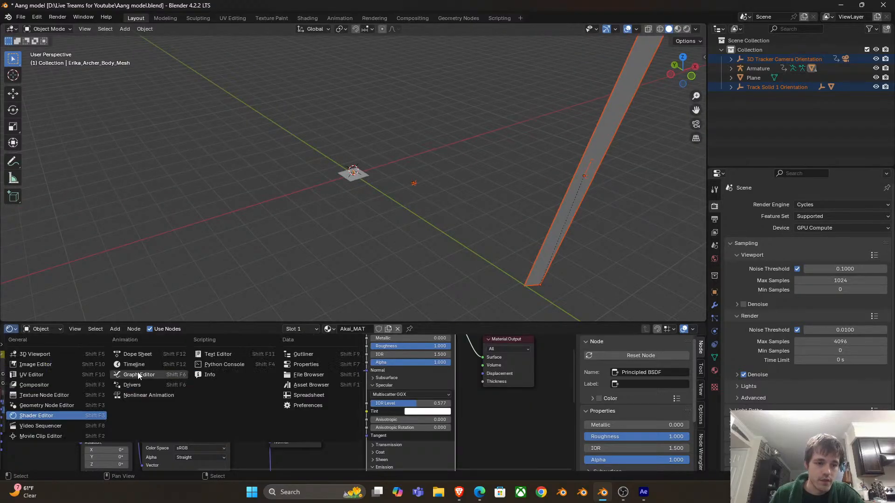
pyautogui.click(134, 364)
pyautogui.moveTo(332, 381); pyautogui.dragTo(616, 391)
pyautogui.scroll(-6, 559, 399)
pyautogui.moveTo(535, 403); pyautogui.dragTo(360, 410)
pyautogui.scroll(-7, 329, 411)
pyautogui.moveTo(690, 329); pyautogui.dragTo(735, 330)
# Play and scrub the animation to check the imported camera's motion around the track solid, stopping at frame 52
pyautogui.click(197, 373)
pyautogui.press('space')
pyautogui.moveTo(169, 371)
pyautogui.mouseDown()
pyautogui.moveTo(159, 370)
pyautogui.moveTo(192, 372)
pyautogui.moveTo(179, 372)
pyautogui.mouseUp()
pyautogui.press('space')
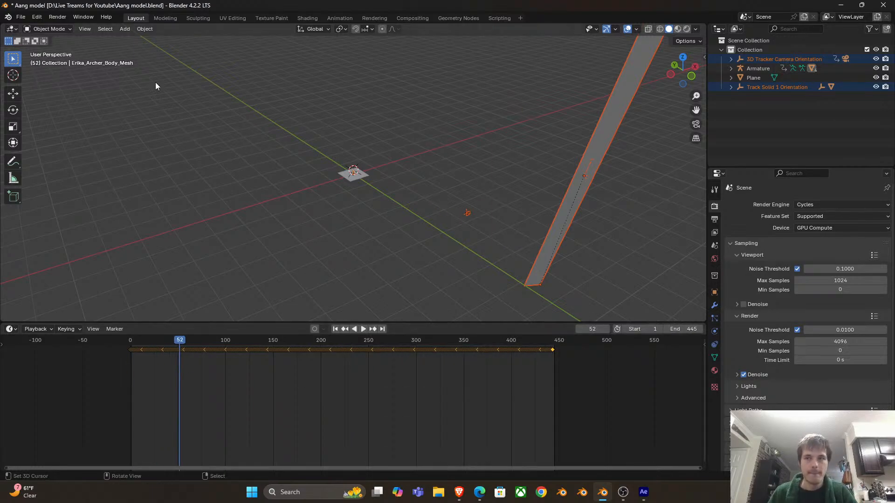
# View the scene through the imported tracker camera and preview its motion, stopping at frame 94
pyautogui.click(84, 29)
pyautogui.moveTo(188, 153)
pyautogui.click(256, 155)
pyautogui.press('space')
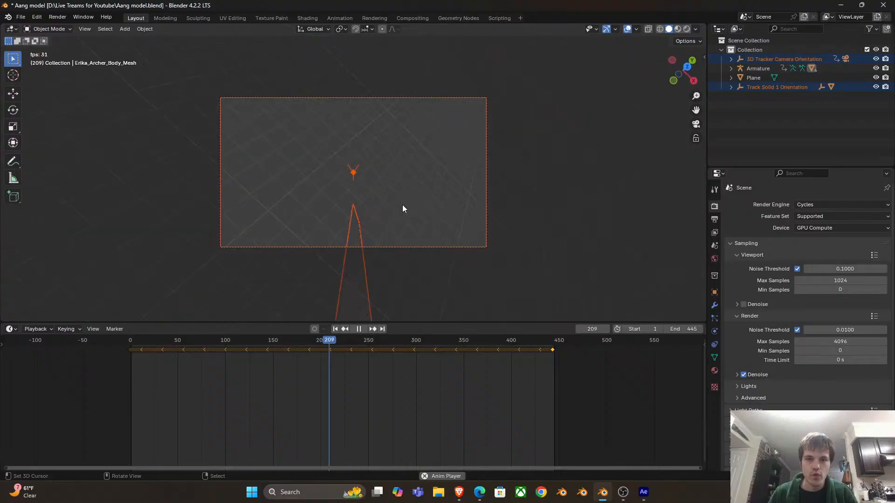
pyautogui.moveTo(136, 364); pyautogui.dragTo(220, 362)
pyautogui.press('space')
# Enable Background Images on the 3D Tracker Camera and add an entry with Movie Clip as its source
pyautogui.click(479, 96)
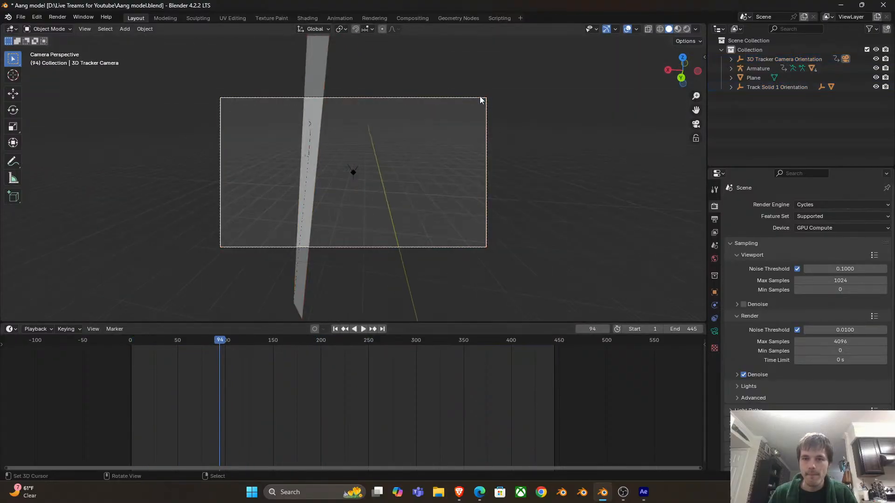
pyautogui.click(714, 331)
pyautogui.click(732, 350)
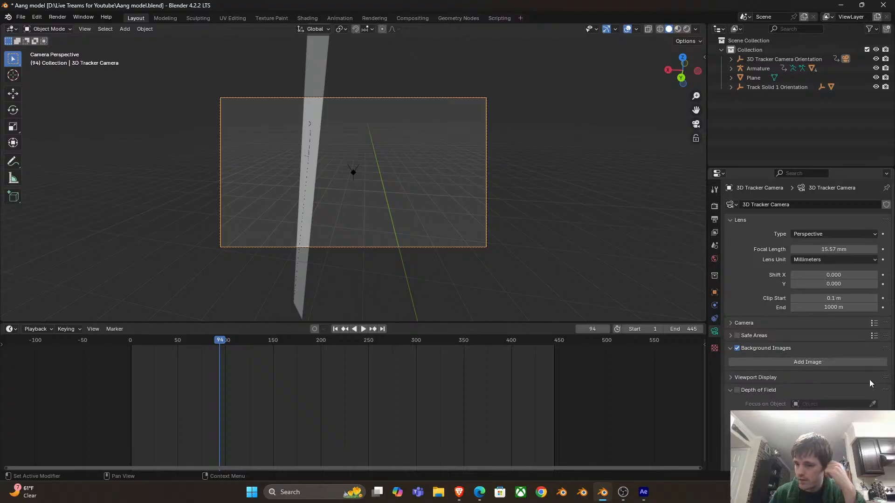
pyautogui.click(847, 362)
pyautogui.click(860, 389)
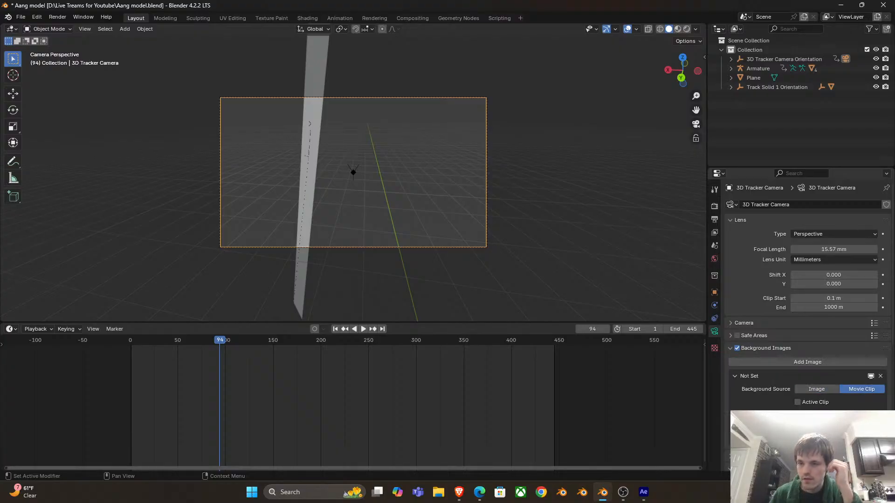
# Browse to the Desktop folder for the camera's background clip and show its files as a vertical list
pyautogui.click(829, 414)
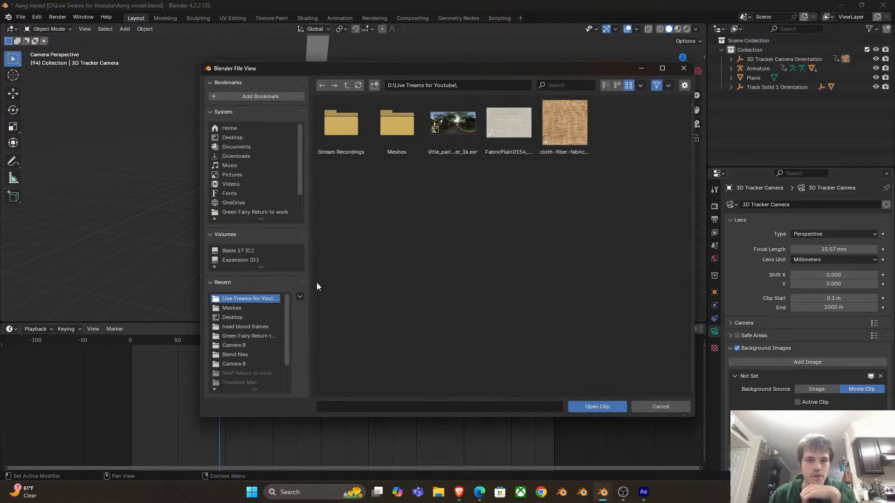
pyautogui.click(240, 308)
pyautogui.click(242, 318)
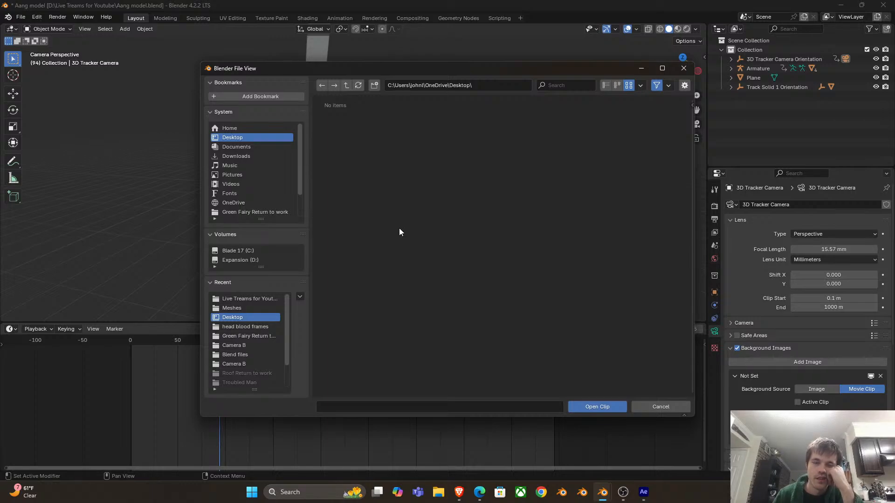
pyautogui.scroll(-1, 651, 269)
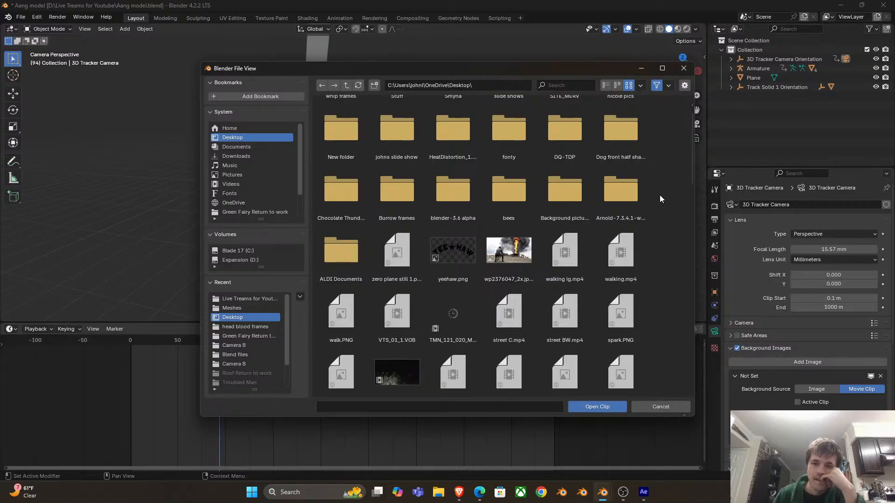
pyautogui.click(604, 86)
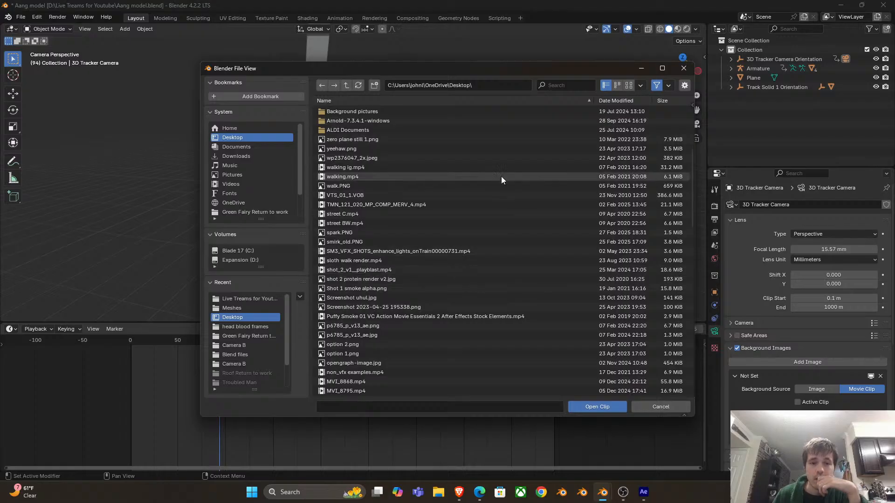
# Sort the Desktop files by modification date and open 4913623-uhd_3840_2160_25fps.mp4 as the camera's background clip
pyautogui.scroll(-8, 454, 335)
pyautogui.scroll(-15, 439, 316)
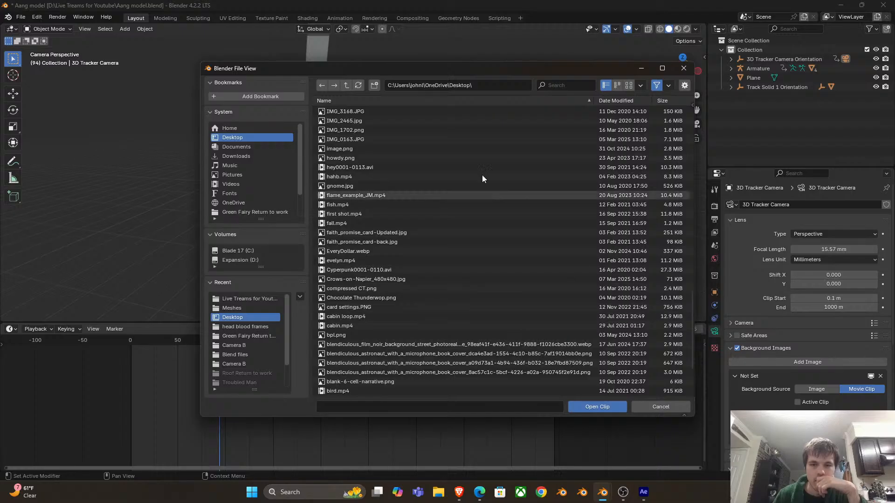
pyautogui.click(617, 99)
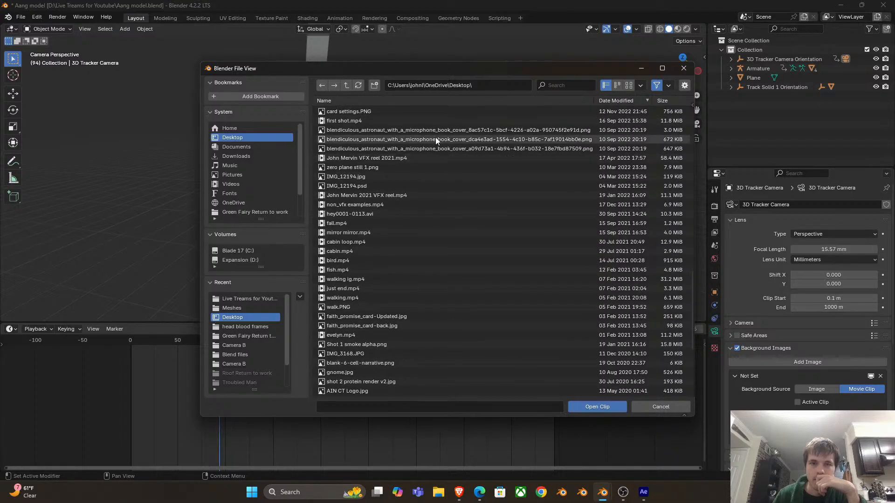
pyautogui.scroll(15, 435, 140)
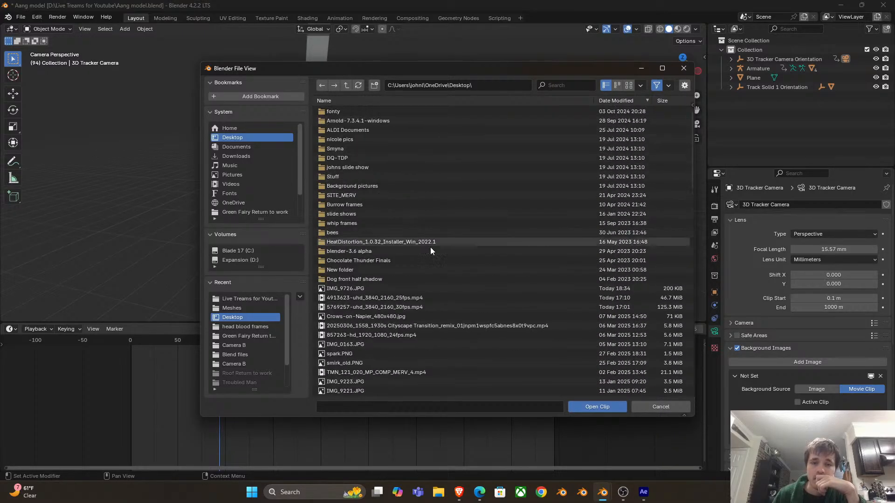
pyautogui.click(623, 101)
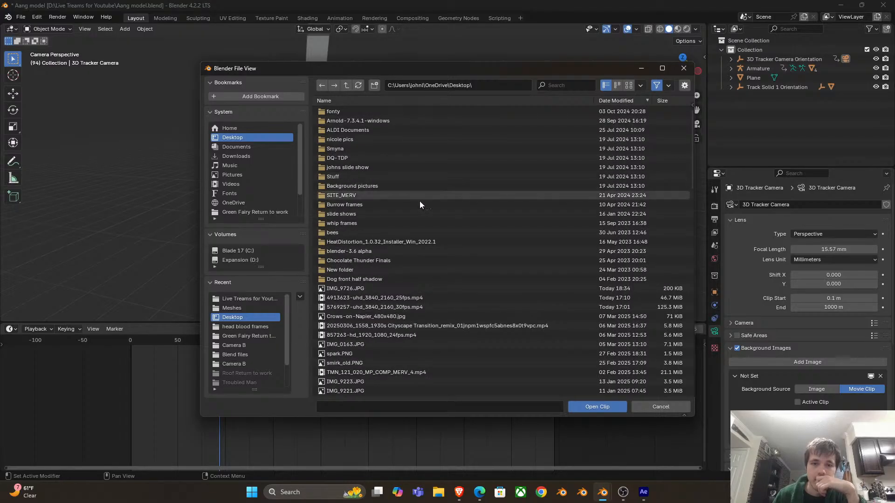
pyautogui.click(398, 297)
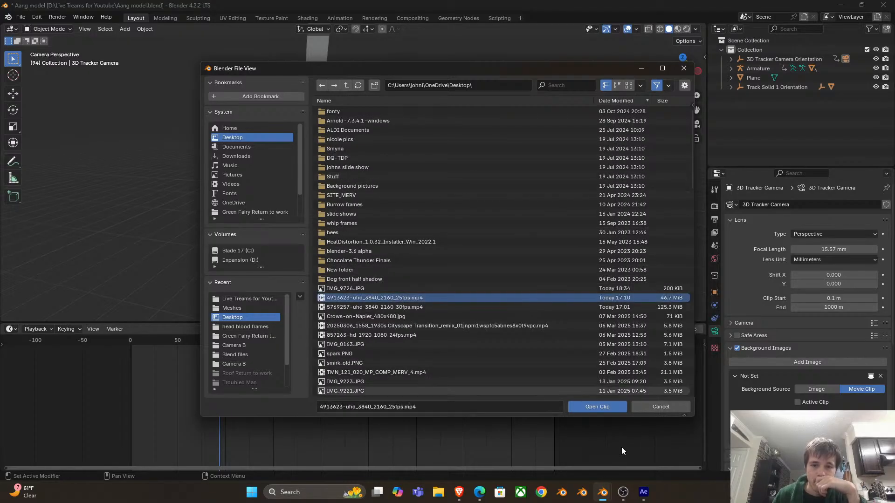
pyautogui.click(612, 410)
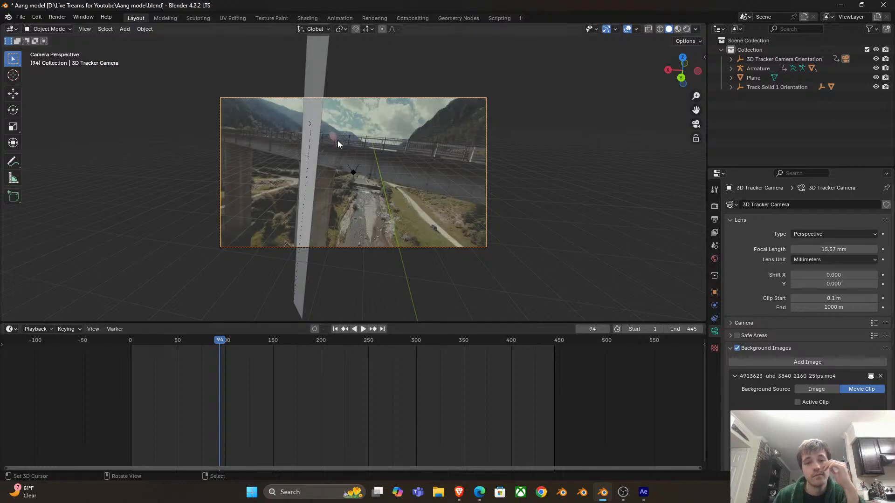
# Play and scrub the camera view through the early bridge section to compare the track solid with the footage
pyautogui.scroll(2, 339, 173)
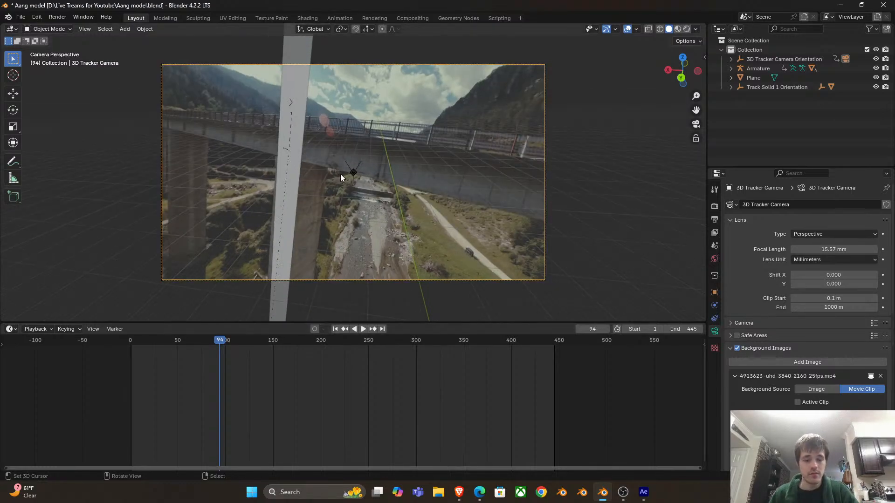
pyautogui.press('space')
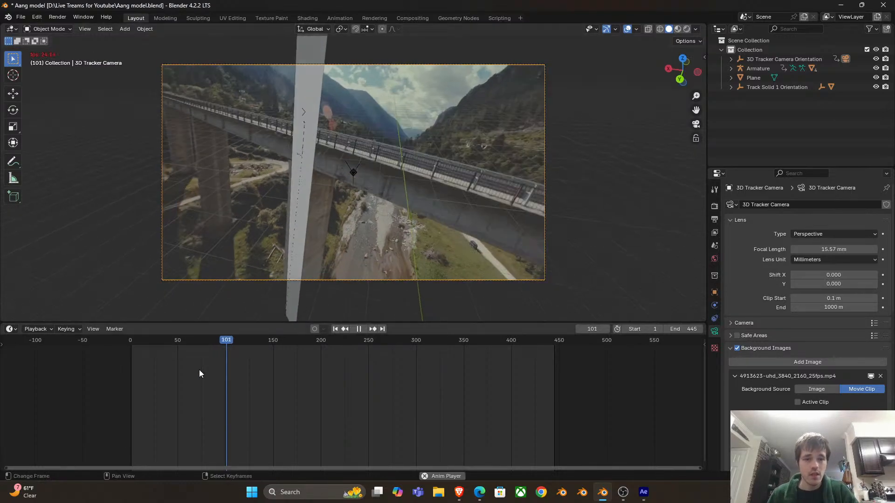
pyautogui.click(130, 366)
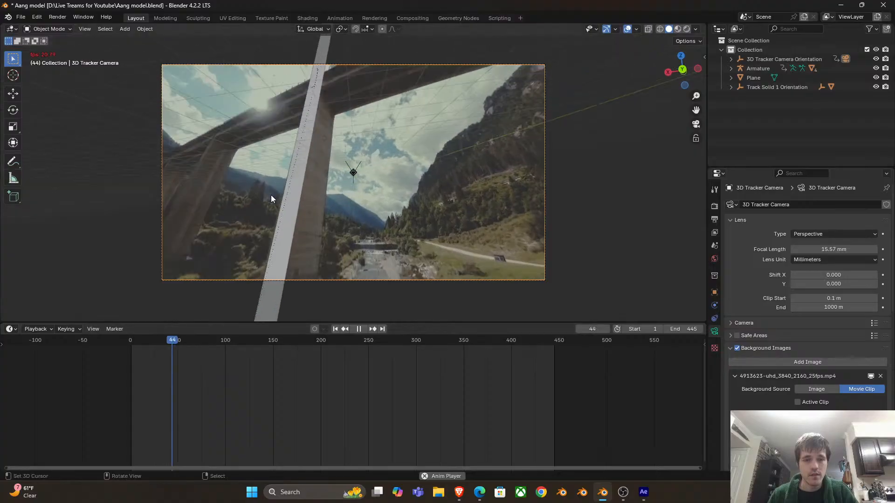
pyautogui.moveTo(132, 379); pyautogui.dragTo(275, 385)
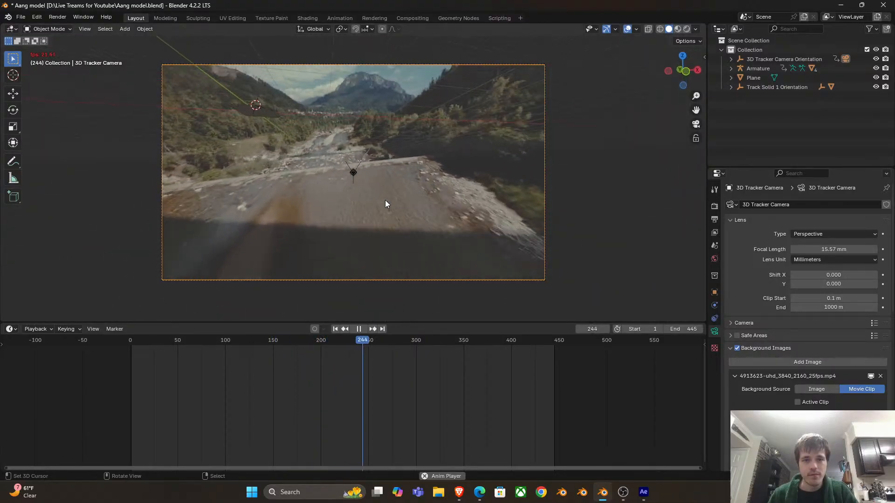
pyautogui.press('space')
pyautogui.click(264, 378)
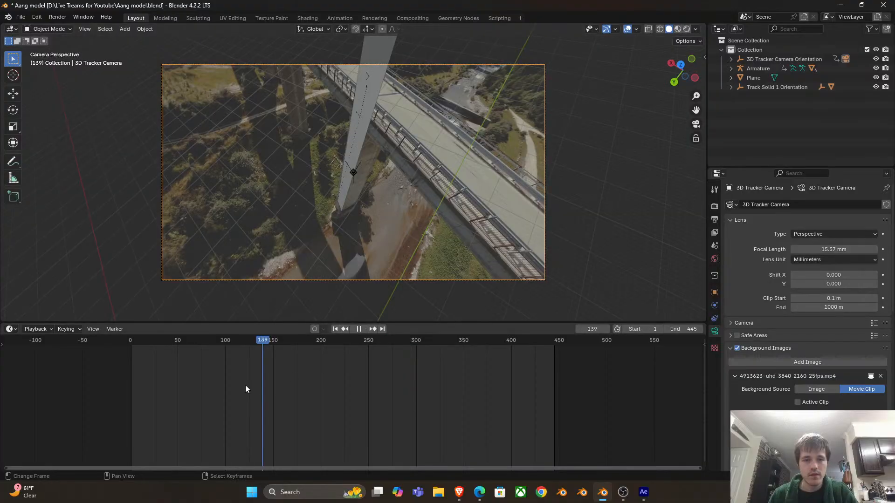
pyautogui.press('space')
pyautogui.moveTo(287, 390)
pyautogui.mouseDown()
pyautogui.moveTo(323, 387)
pyautogui.moveTo(274, 388)
pyautogui.mouseUp()
# Check the camera match in the river section around frames 271 to 356, and replay from frame 0, stopping at frame 17
pyautogui.click(387, 391)
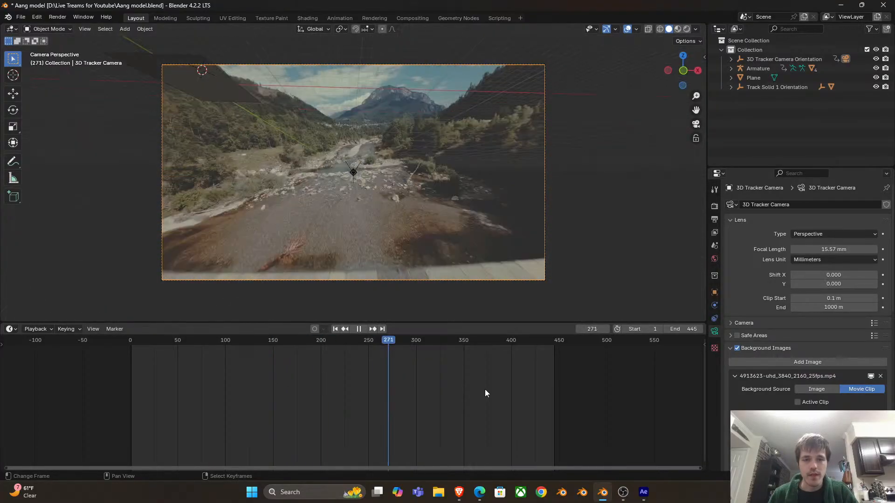
pyautogui.click(469, 387)
pyautogui.press('space')
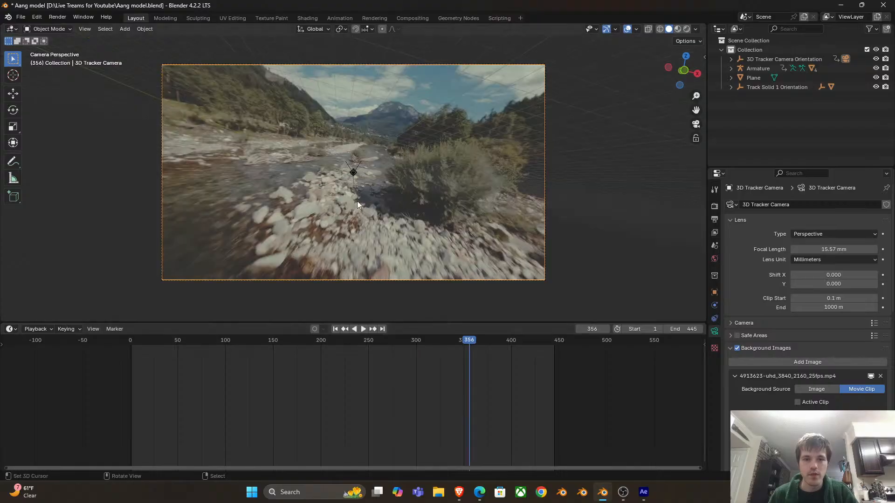
pyautogui.click(437, 342)
pyautogui.press('space')
pyautogui.press('space')
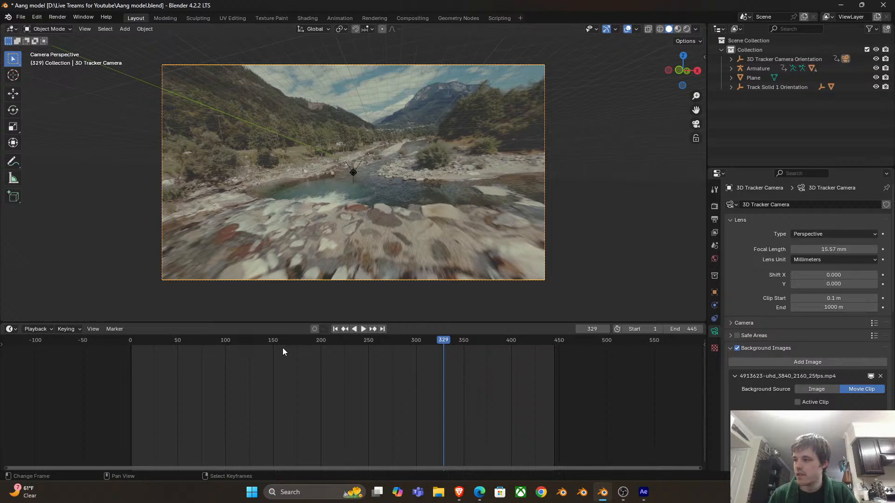
pyautogui.click(125, 342)
pyautogui.press('space')
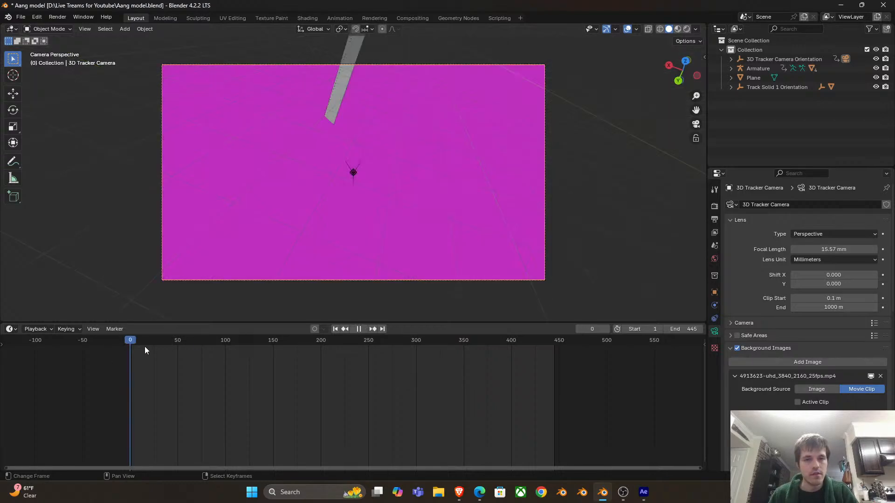
# Leave the camera view and select the character's body mesh on the ground plane
pyautogui.press('KP_0')
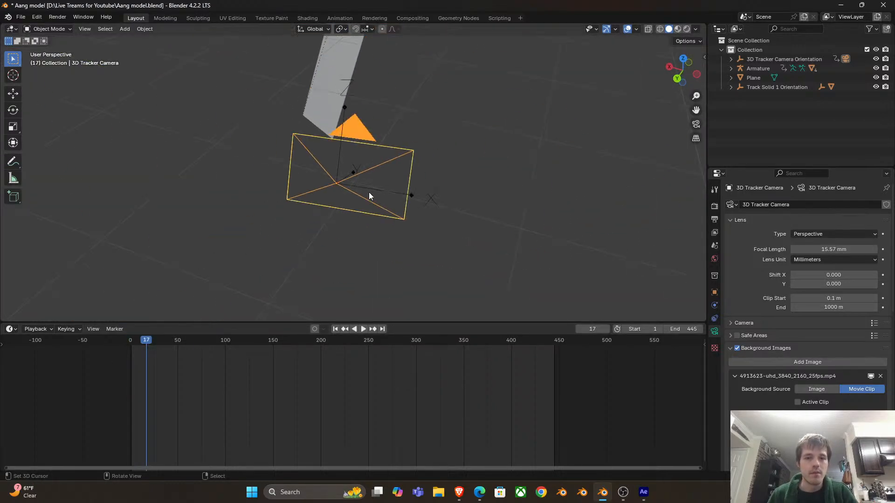
pyautogui.scroll(-5, 367, 192)
pyautogui.scroll(6, 353, 205)
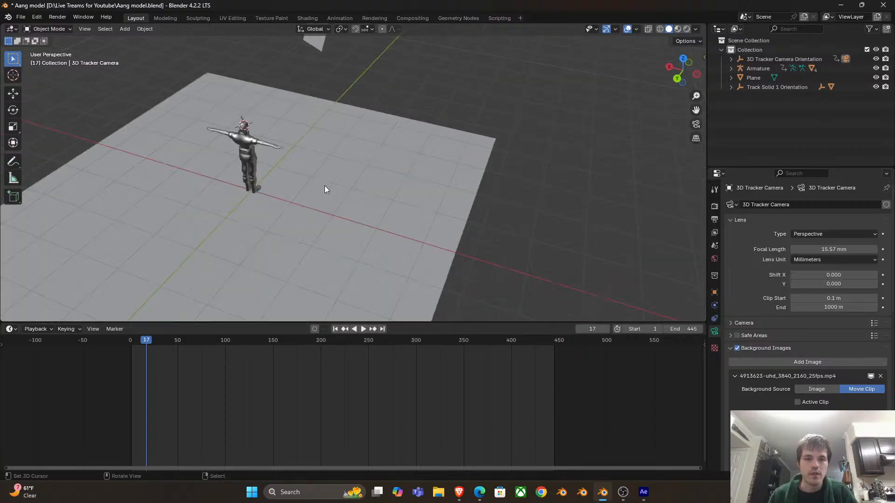
pyautogui.click(244, 151)
pyautogui.moveTo(256, 164); pyautogui.dragTo(356, 179)
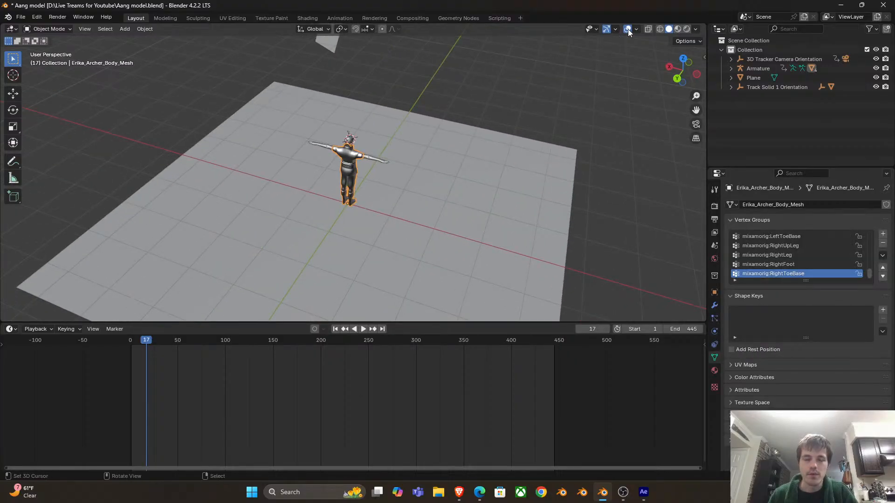
pyautogui.press('KP_0')
pyautogui.press('KP_0')
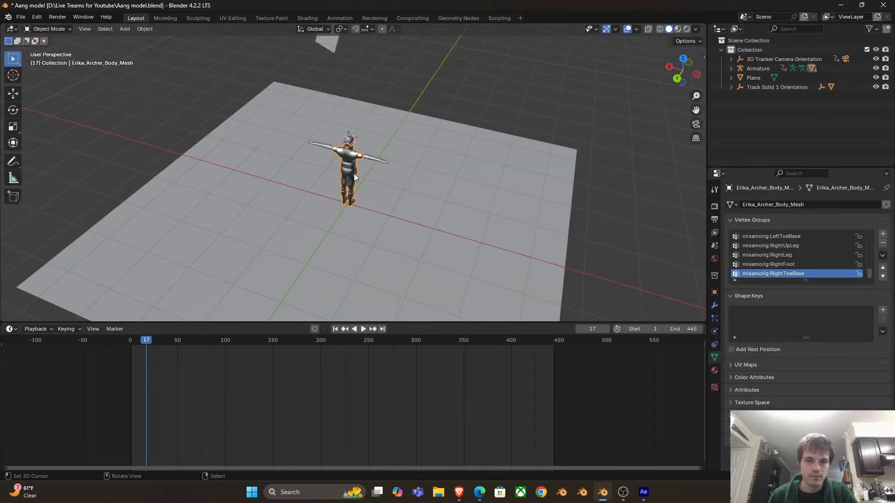
pyautogui.hotkey('shift', 'z')
pyautogui.press('z')
pyautogui.click(355, 172)
pyautogui.press('z')
pyautogui.click(390, 194)
pyautogui.click(85, 29)
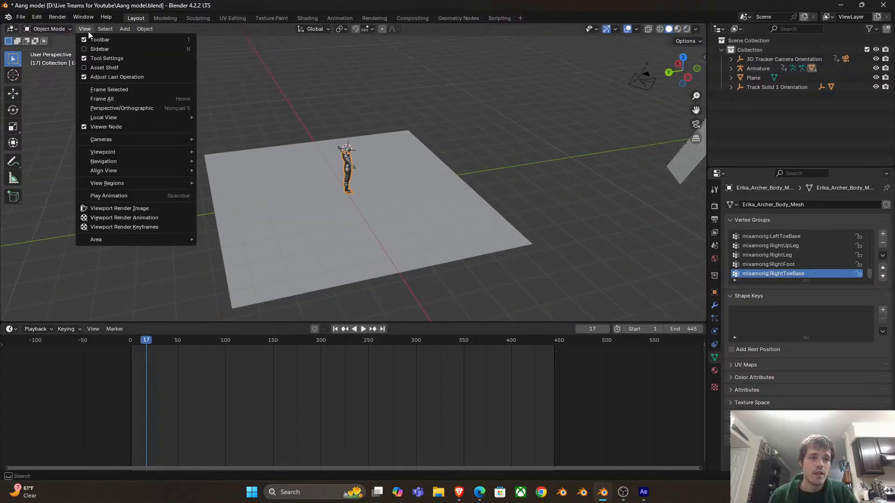
# Snap the 3D cursor to the selected body mesh's origin at the character's feet, and select the armature
pyautogui.moveTo(362, 205); pyautogui.dragTo(437, 214)
pyautogui.scroll(3, 349, 111)
pyautogui.moveTo(349, 110); pyautogui.dragTo(350, 144)
pyautogui.scroll(5, 362, 152)
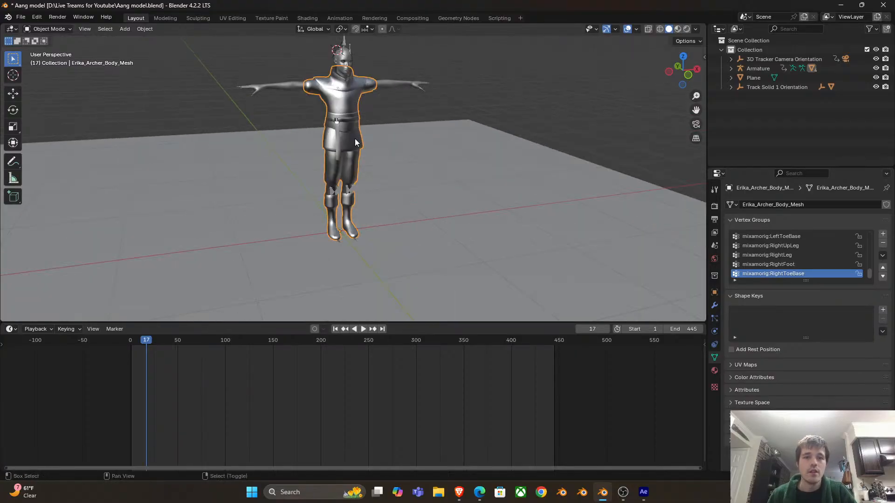
pyautogui.hotkey('shift', 's')
pyautogui.click(338, 218)
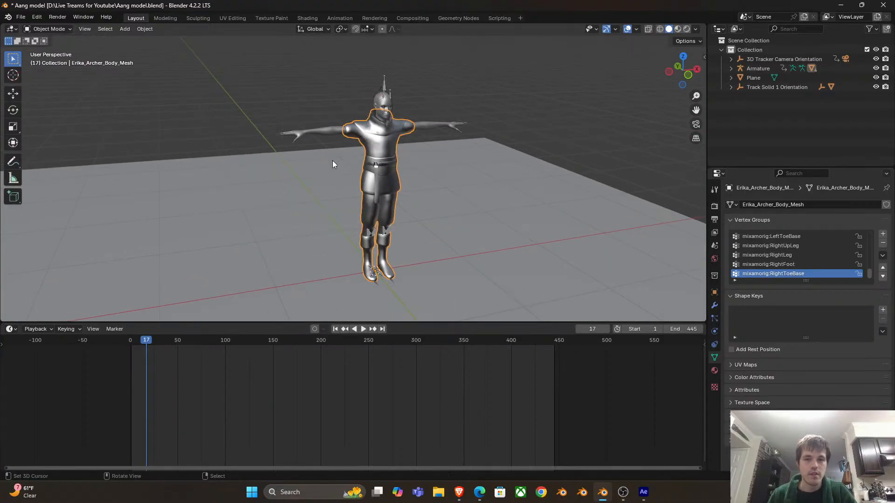
pyautogui.moveTo(306, 135); pyautogui.dragTo(318, 138)
pyautogui.click(494, 153)
pyautogui.hotkey('shift', 's')
# Add a mesh circle around the character's feet and extrude its edge inward into a flat ring
pyautogui.hotkey('shift', 'a')
pyautogui.moveTo(379, 160)
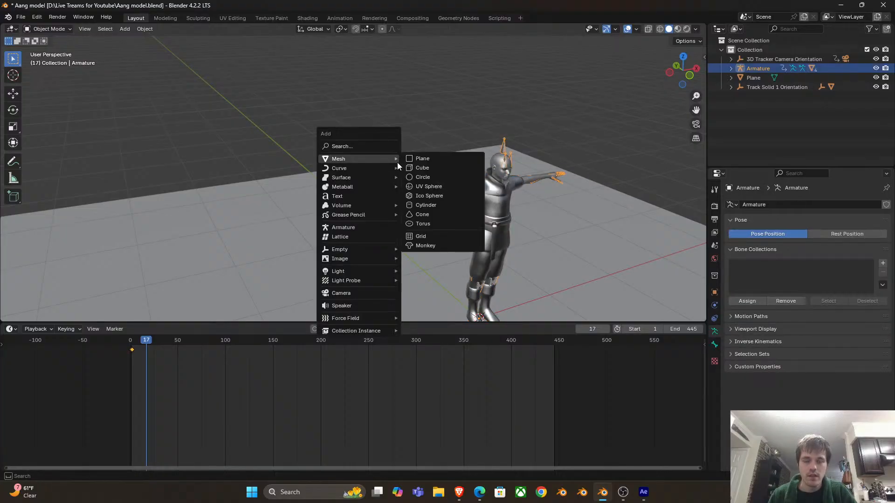
pyautogui.click(423, 177)
pyautogui.scroll(4, 478, 216)
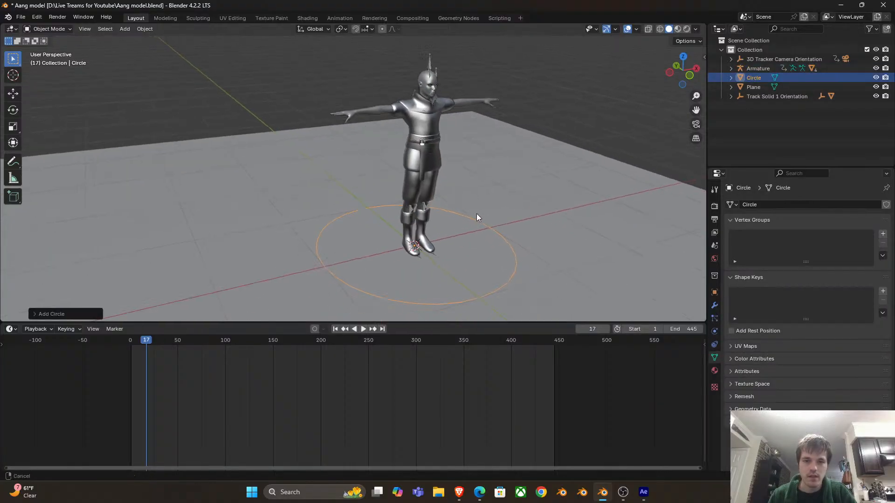
pyautogui.press('Tab')
pyautogui.press('e')
pyautogui.press('Escape')
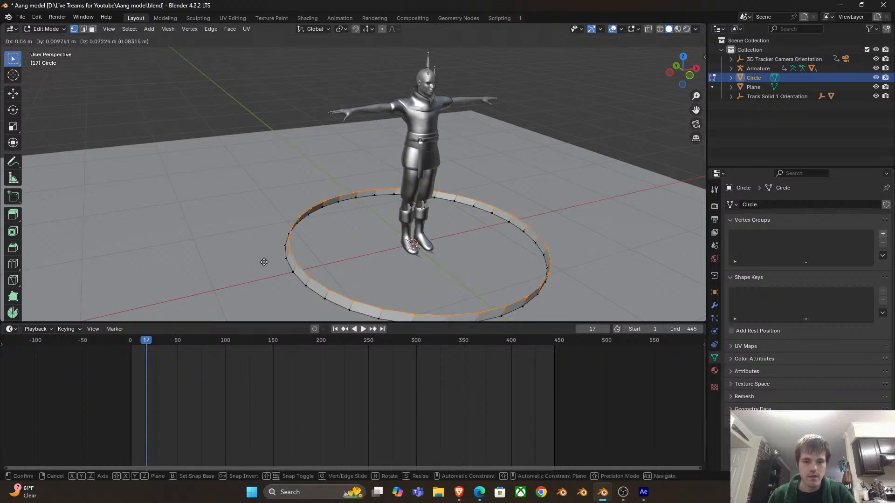
pyautogui.press('s')
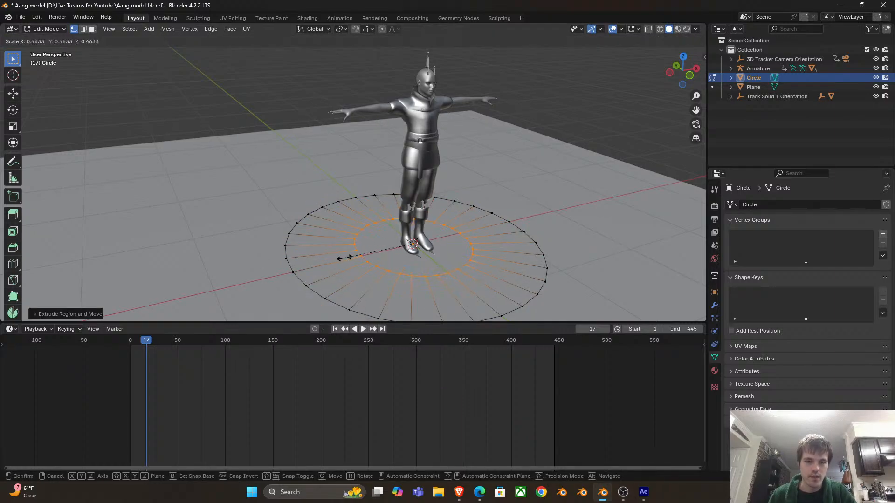
pyautogui.click(352, 259)
# Split the ring into two halves by removing opposite segments, and rotate the near half about Z to curve like the other
pyautogui.keyDown('alt'); pyautogui.click(361, 269); pyautogui.keyUp('alt')
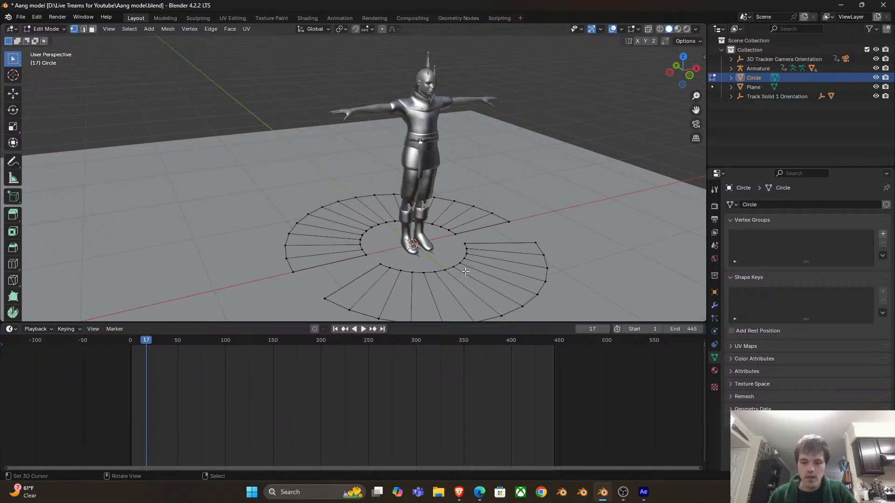
pyautogui.press('l')
pyautogui.press('r')
pyautogui.press('z')
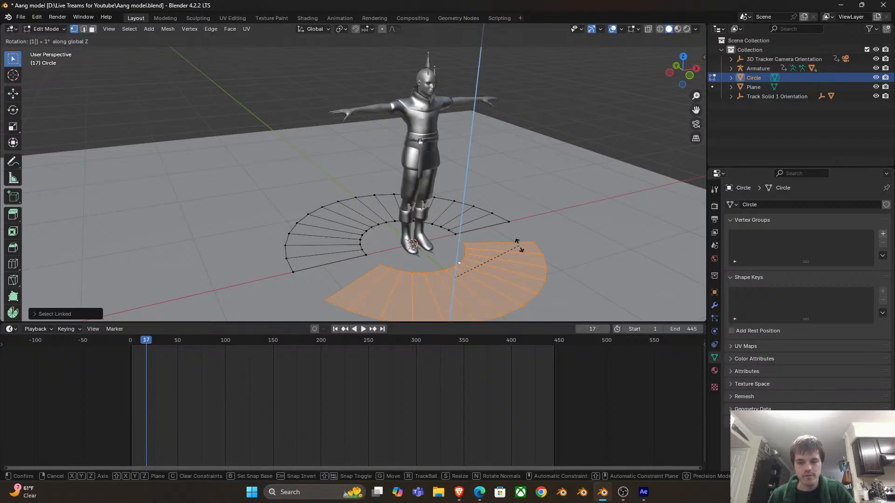
pyautogui.click(519, 245)
# Move the rotated half along Y beyond the other arc and scale it down into a smaller arc
pyautogui.press('g')
pyautogui.press('y')
pyautogui.click(372, 199)
pyautogui.press('s')
pyautogui.click(354, 191)
# Add a cube at the 3D cursor, scale it down and stretch it along X into a long bar across the large arc
pyautogui.scroll(5, 427, 271)
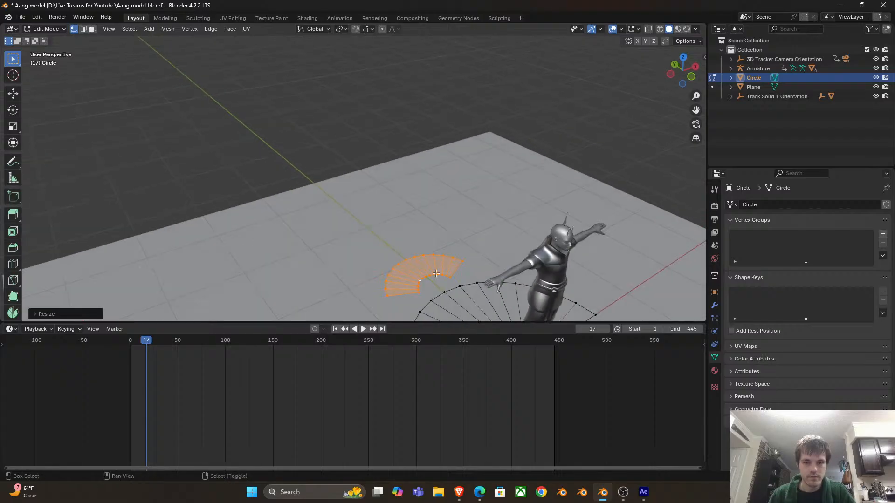
pyautogui.scroll(-5, 428, 270)
pyautogui.hotkey('shift', 'a')
pyautogui.click(340, 190)
pyautogui.press('s')
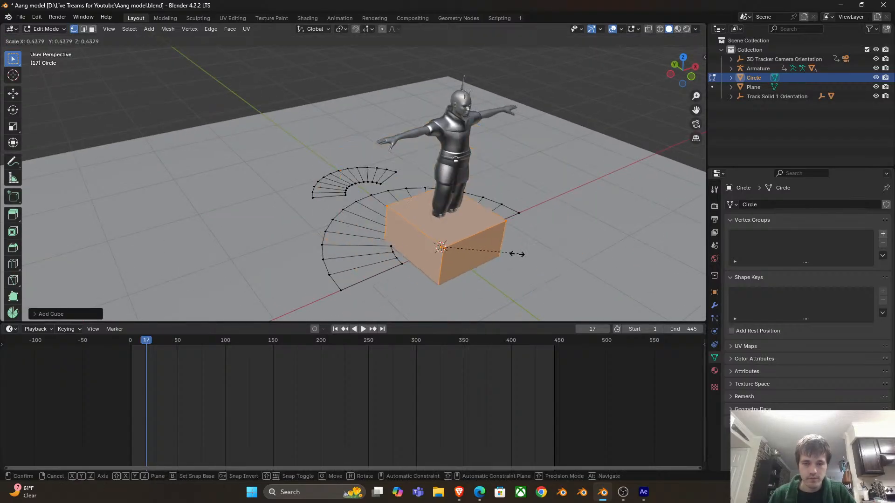
pyautogui.press('x')
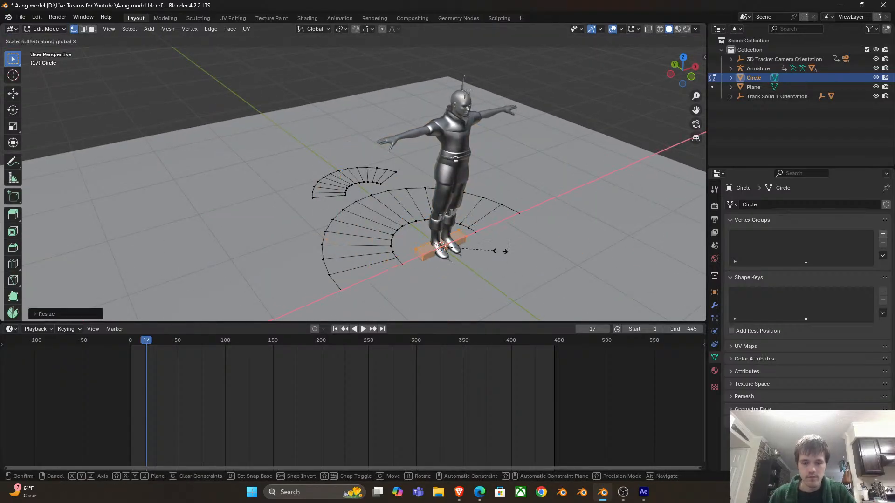
pyautogui.click(96, 267)
pyautogui.press('s')
pyautogui.press('x')
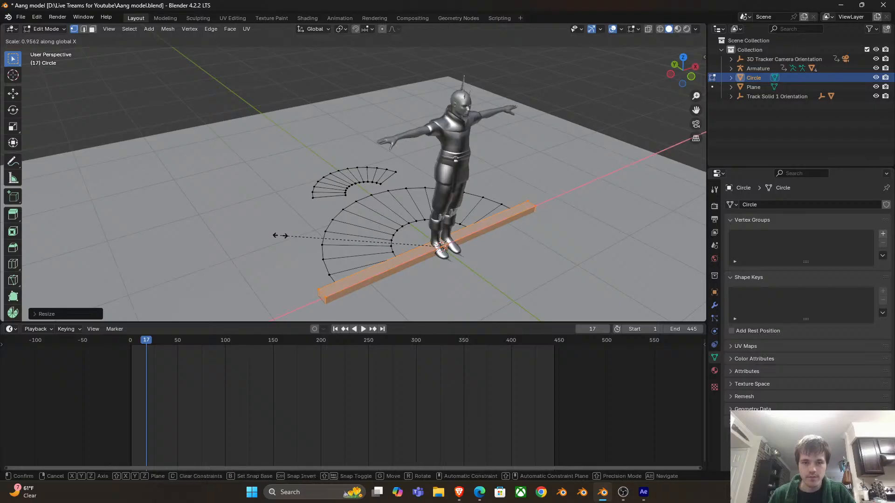
pyautogui.click(282, 220)
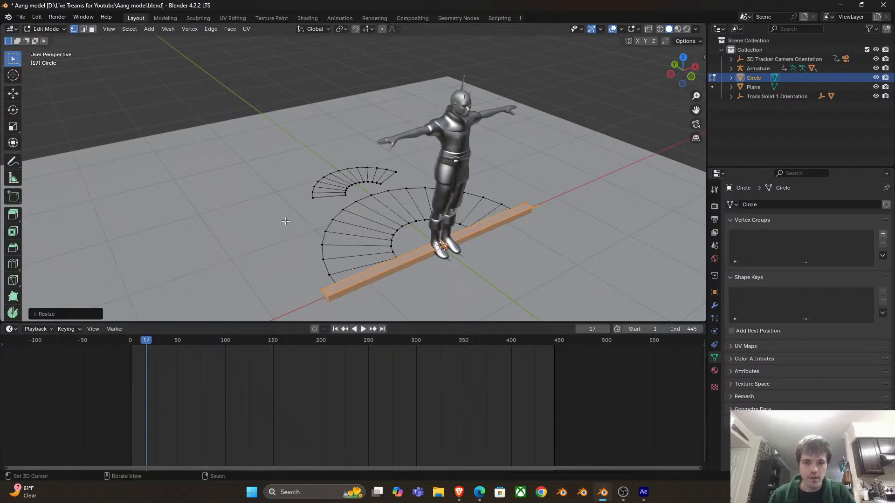
# Rotate a copy of the bar 90° about Z, move it along Y through both arcs, and return to Object Mode
pyautogui.write('rz90')
pyautogui.press('Return')
pyautogui.press('g')
pyautogui.press('y')
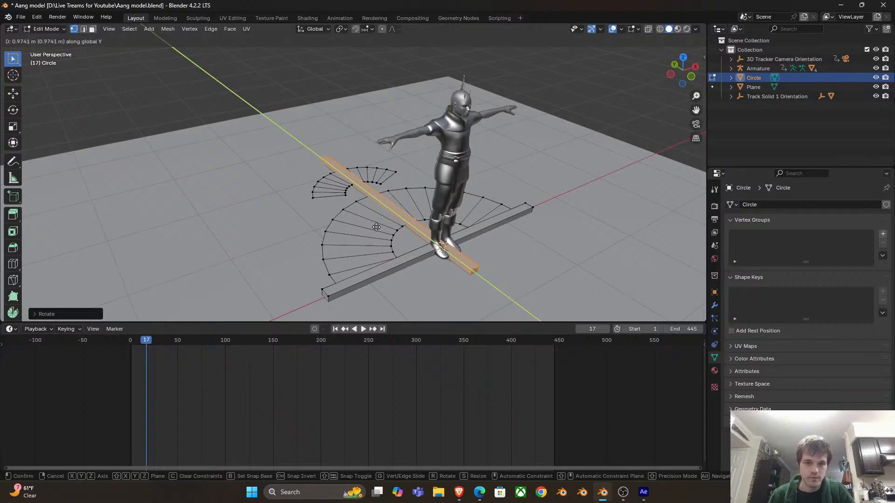
pyautogui.click(379, 227)
pyautogui.press('Tab')
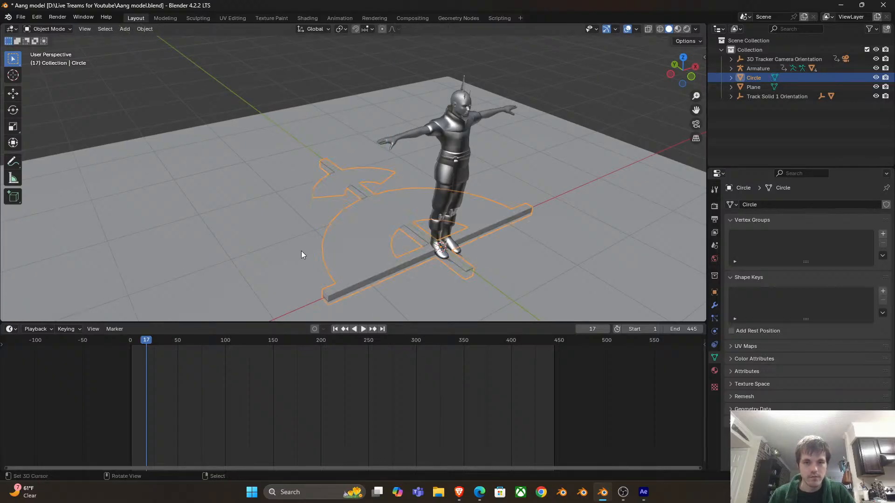
# Stand the arc-and-bar prop upright by rotating it -90° about X, and move it near the character
pyautogui.write('rx90-')
pyautogui.rightClick(526, 135)
pyautogui.moveTo(526, 135); pyautogui.dragTo(469, 210)
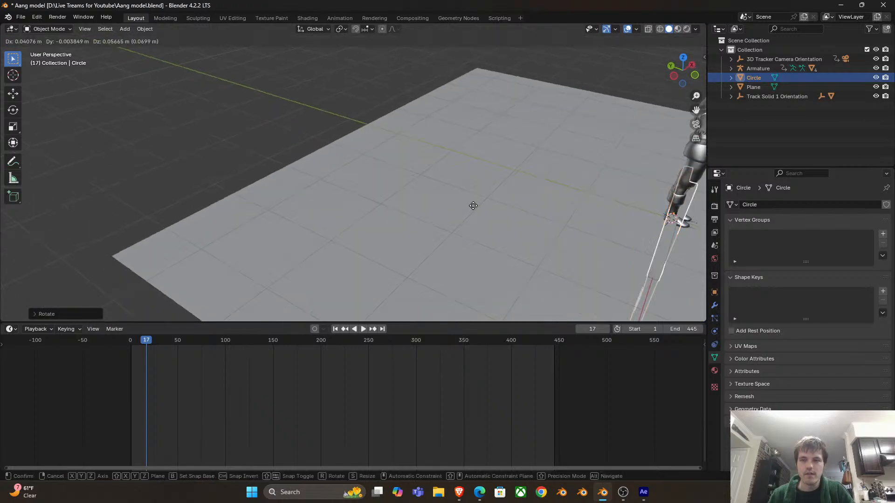
pyautogui.moveTo(502, 110); pyautogui.dragTo(437, 205)
# Resize the upright prop and raise it along Z behind the character's back
pyautogui.press('s')
pyautogui.press('z')
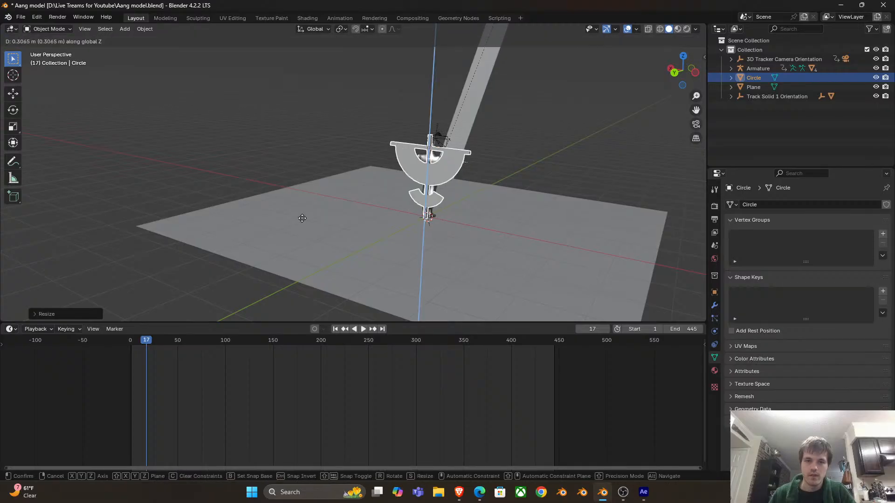
pyautogui.rightClick(322, 221)
pyautogui.moveTo(323, 222); pyautogui.dragTo(409, 181)
pyautogui.scroll(4, 409, 181)
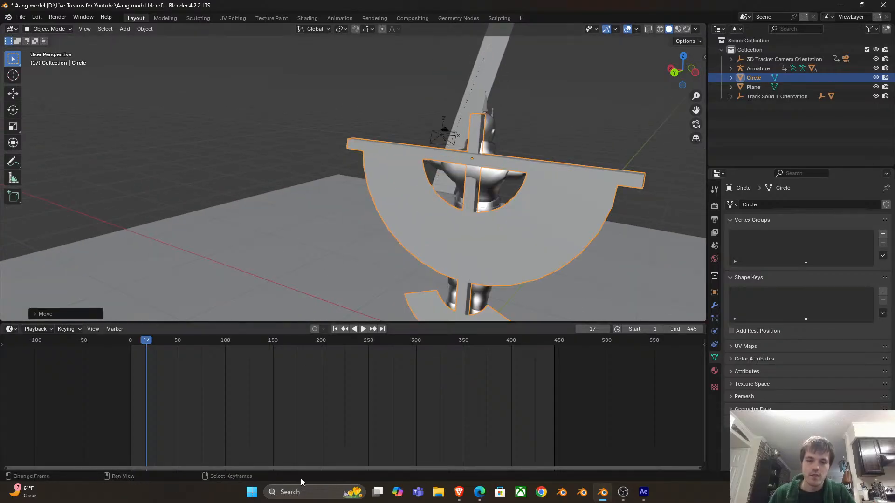
# Switch to the browser and search Google Images for "aang flying" as a reference for the glider
pyautogui.click(459, 493)
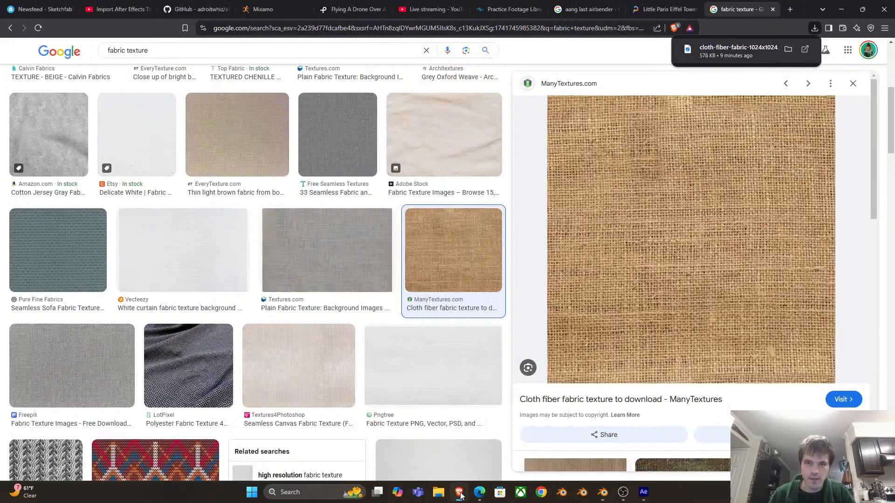
pyautogui.click(611, 10)
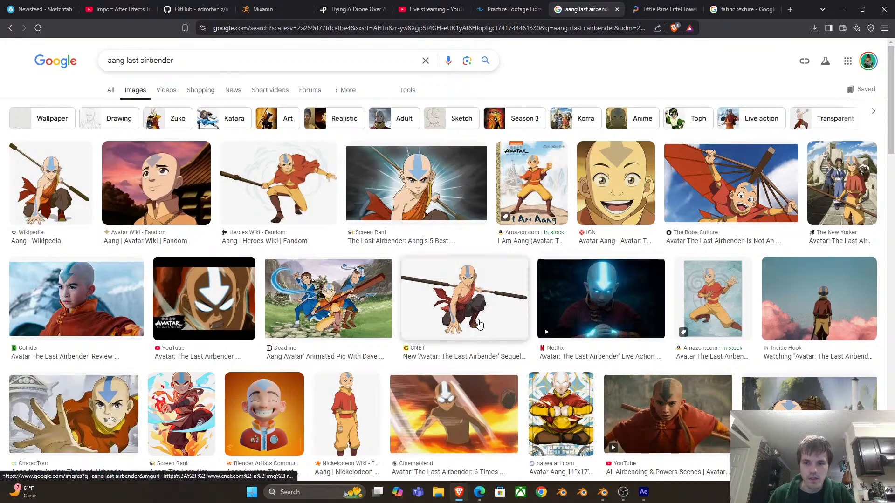
pyautogui.moveTo(127, 61); pyautogui.dragTo(334, 79)
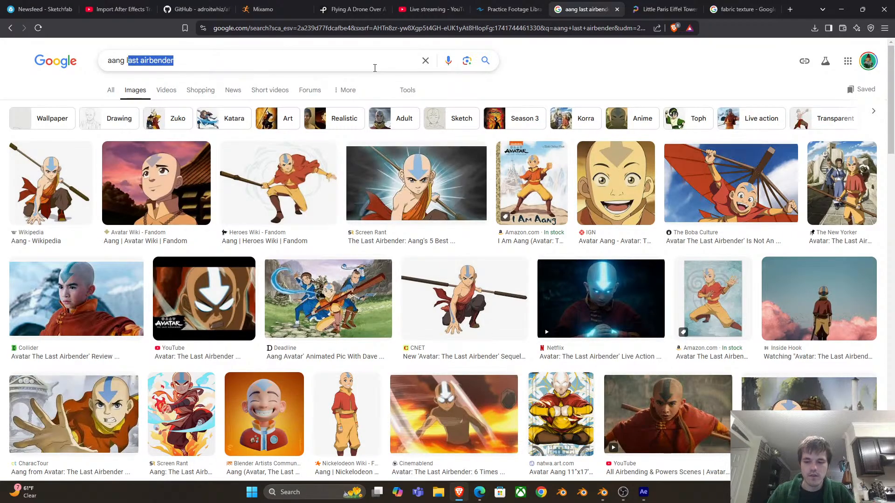
pyautogui.write('flying')
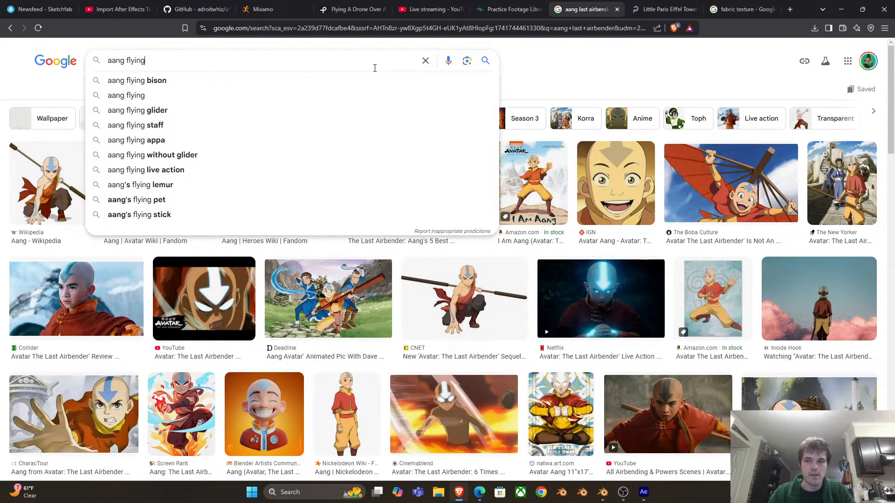
pyautogui.press('Return')
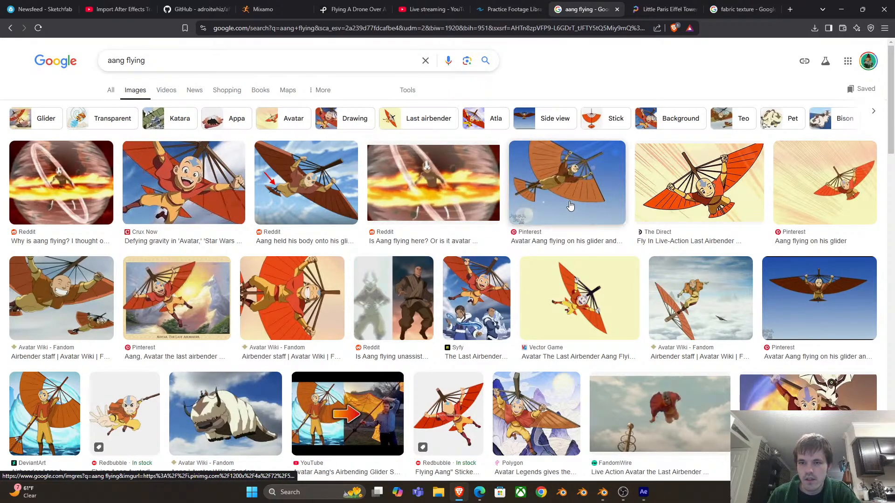
pyautogui.moveTo(644, 498)
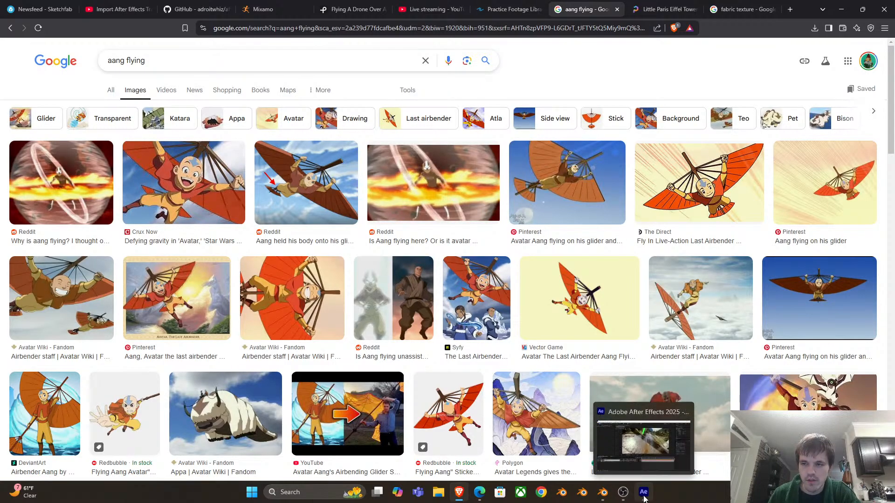
# Switch back to Blender, select the character's armature and move it into place in front of the glider
pyautogui.click(603, 492)
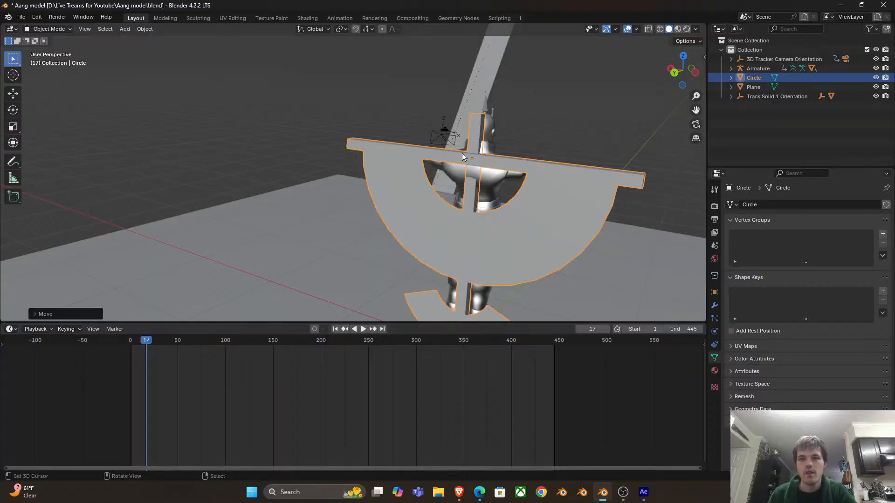
pyautogui.click(490, 189)
pyautogui.click(446, 122)
pyautogui.scroll(-5, 446, 119)
pyautogui.moveTo(446, 119); pyautogui.dragTo(243, 153)
pyautogui.press('g')
pyautogui.click(195, 178)
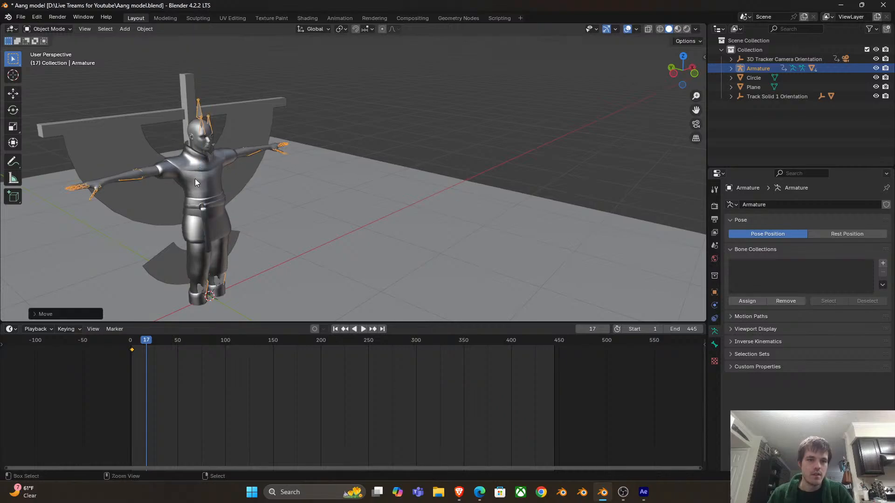
# Display the scene in wireframe, put the armature into Pose Mode and select the right upper arm bone
pyautogui.press('z')
pyautogui.click(157, 178)
pyautogui.hotkey('ctrl', 'Tab')
pyautogui.click(171, 166)
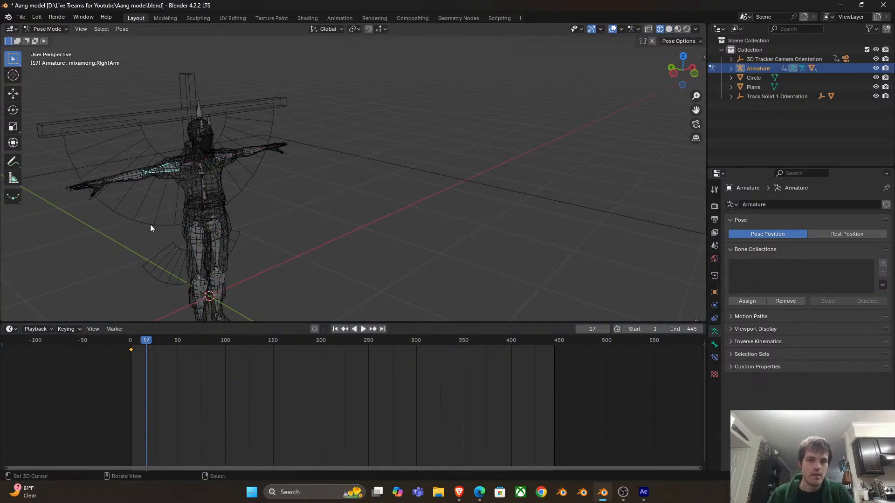
# Try raising both arms toward the crossbar by rotating the right and left upper arm bones about Y
pyautogui.press('r')
pyautogui.press('y')
pyautogui.click(141, 185)
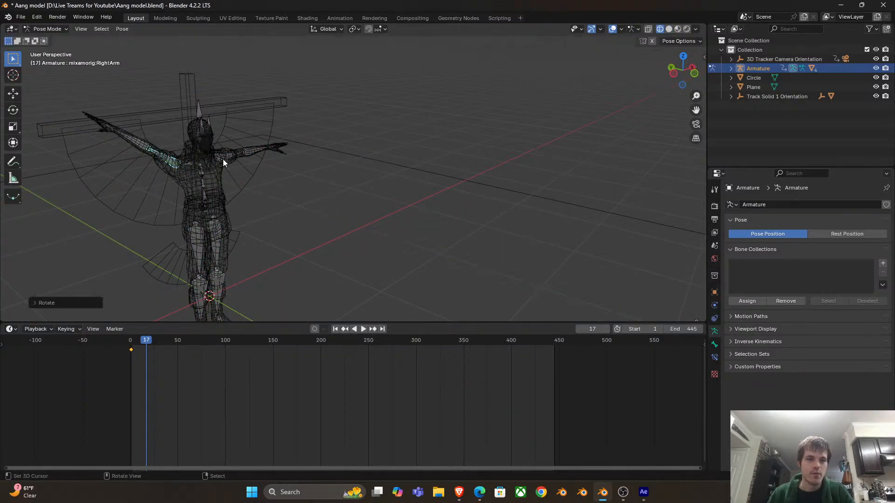
pyautogui.press('r')
pyautogui.press('y')
pyautogui.click(325, 152)
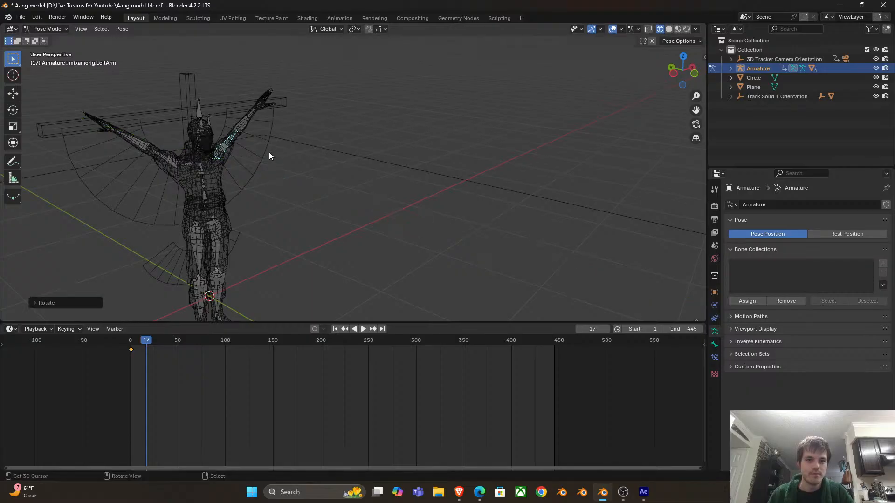
pyautogui.press('Tab')
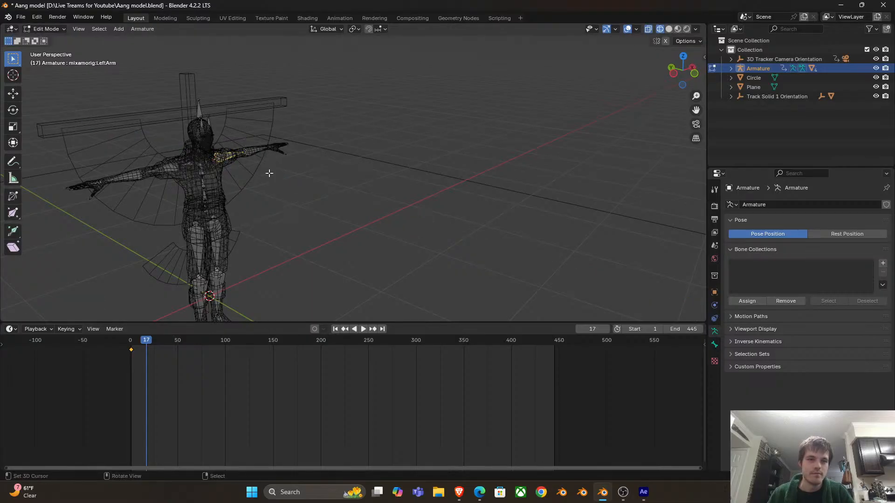
pyautogui.press('Tab')
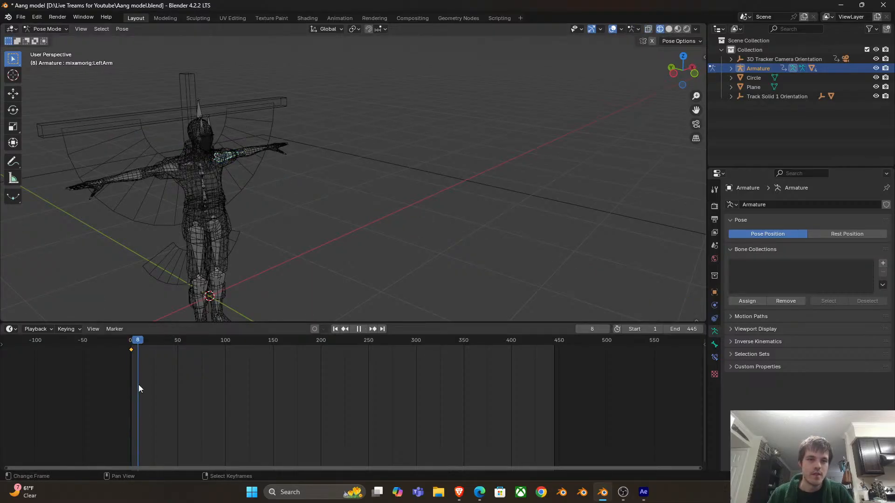
# Rotate the left upper arm bone about X and Y to raise the arm toward the crossbar
pyautogui.click(229, 158)
pyautogui.press('r')
pyautogui.press('x')
pyautogui.click(346, 140)
pyautogui.press('r')
pyautogui.press('y')
pyautogui.click(359, 184)
# Rotate the left forearm bone about Y so the hand reaches up to the crossbar
pyautogui.click(251, 141)
pyautogui.press('r')
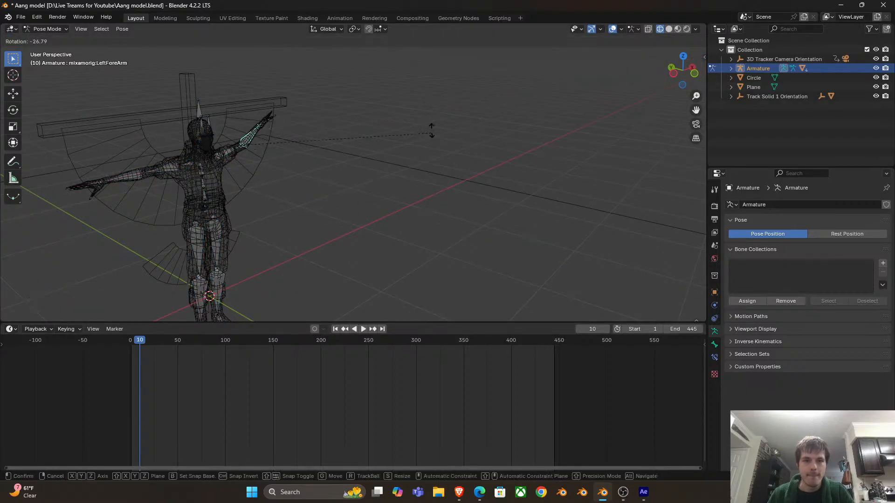
pyautogui.press('x')
pyautogui.press('y')
pyautogui.click(412, 115)
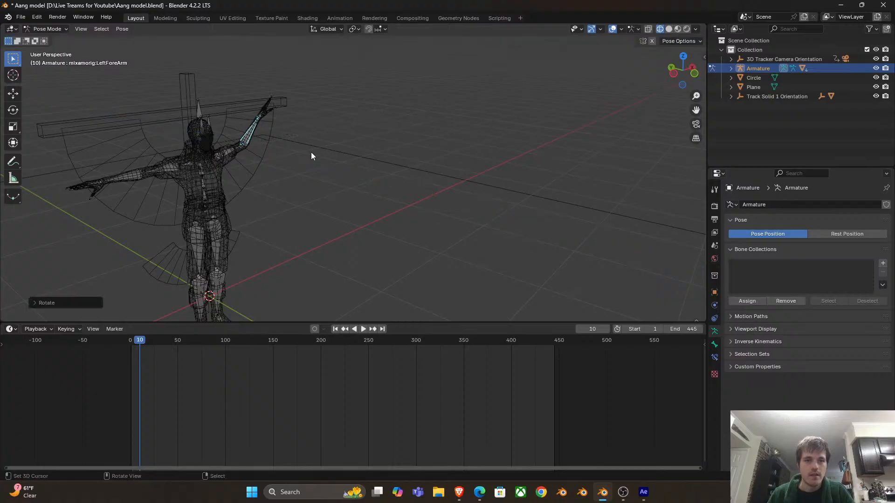
# Rotate the right upper arm bone about X and Y to raise it toward the crossbar
pyautogui.click(167, 171)
pyautogui.press('r')
pyautogui.press('x')
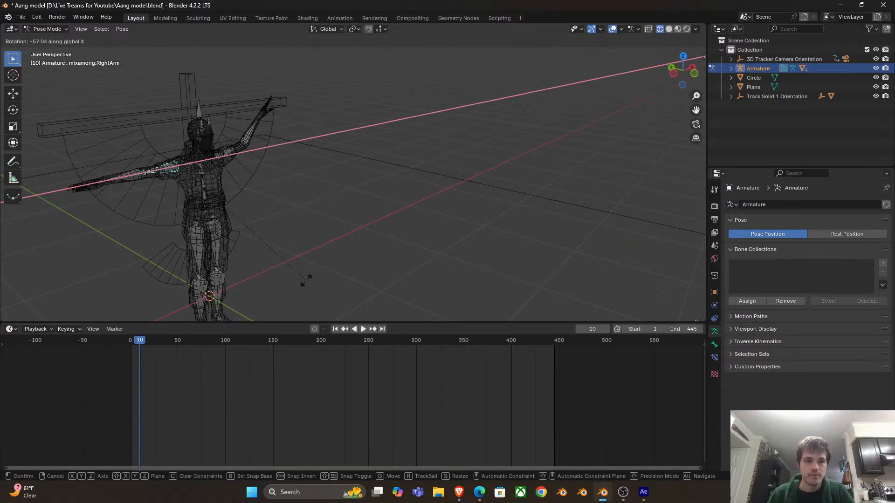
pyautogui.press('x')
pyautogui.press('y')
pyautogui.click(123, 183)
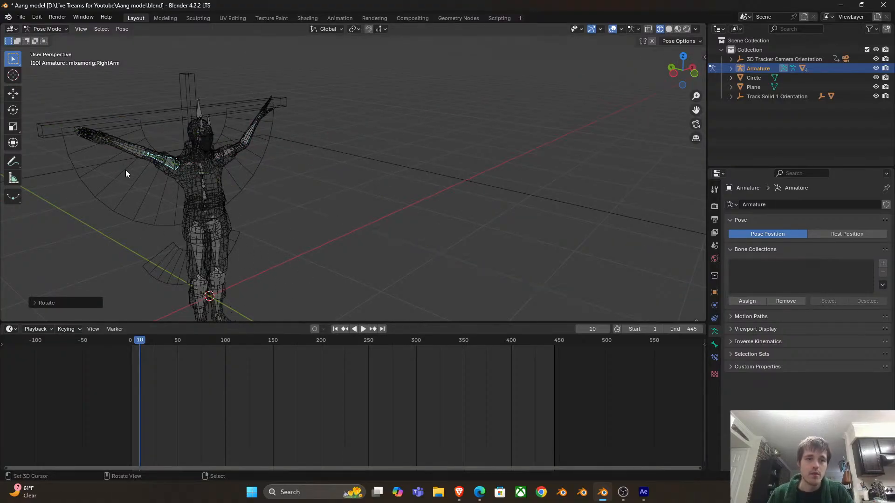
# Rotate the right forearm bone freely so the hand reaches the crossbar, and return the armature to Object Mode
pyautogui.click(138, 150)
pyautogui.press('r')
pyautogui.press('r')
pyautogui.click(136, 120)
pyautogui.press('r')
pyautogui.click(378, 148)
pyautogui.hotkey('ctrl', 'Tab')
pyautogui.moveTo(332, 142); pyautogui.dragTo(313, 160)
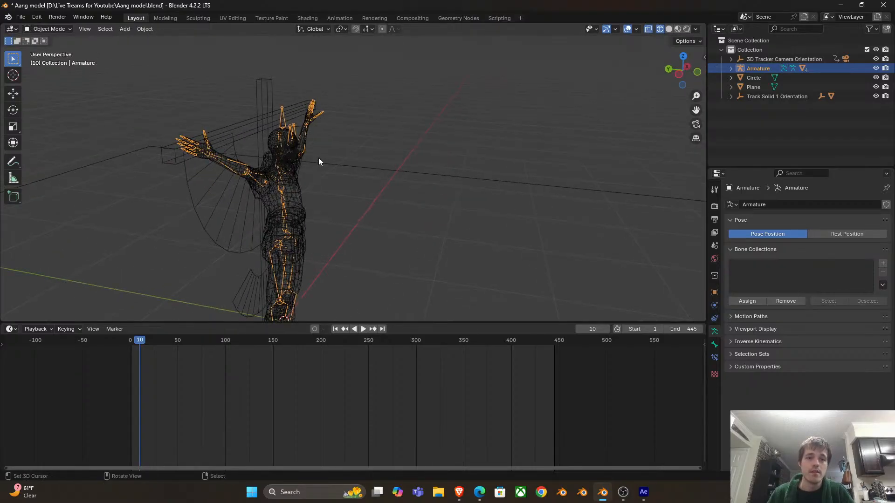
# Return to solid shading, and narrow the glider's vertical bar along X in Edit Mode
pyautogui.hotkey('shift', 'z')
pyautogui.click(264, 108)
pyautogui.moveTo(264, 107)
pyautogui.mouseDown()
pyautogui.moveTo(284, 133)
pyautogui.moveTo(494, 133)
pyautogui.moveTo(443, 150)
pyautogui.moveTo(368, 153)
pyautogui.mouseUp()
pyautogui.press('Tab')
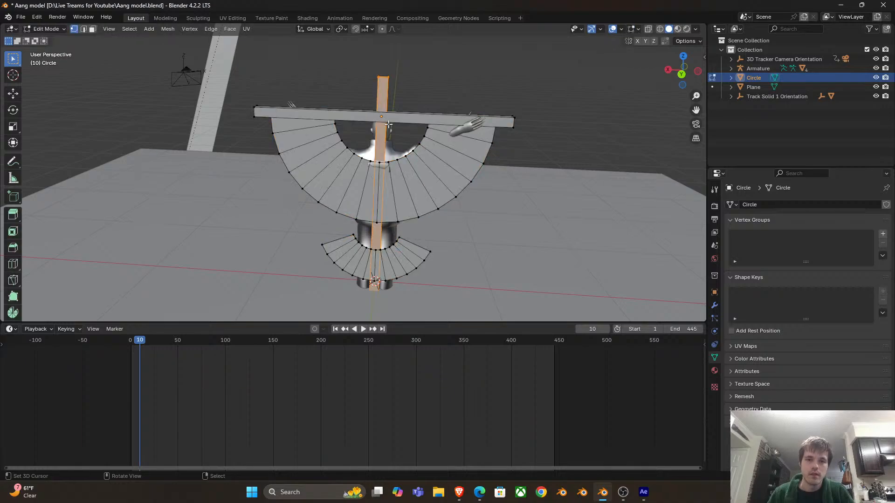
pyautogui.press('s')
pyautogui.press('x')
pyautogui.click(438, 146)
pyautogui.press('s')
pyautogui.press('z')
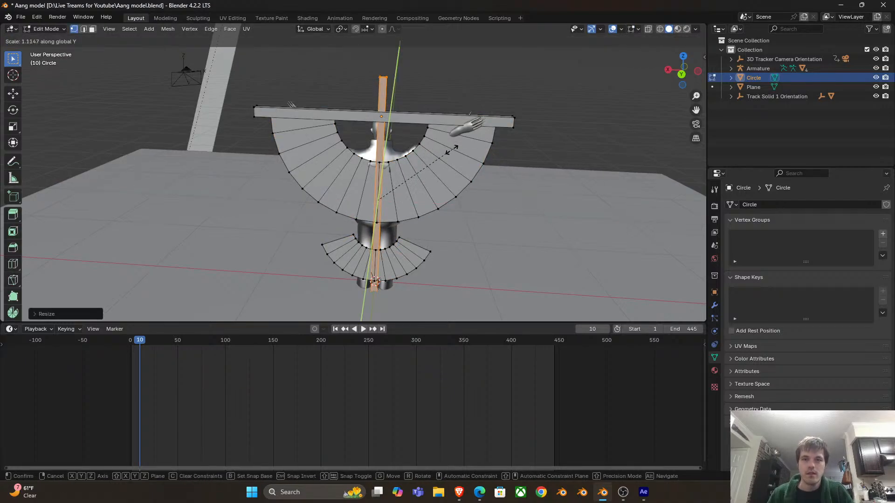
pyautogui.rightClick(493, 132)
# Select the linked bar geometry, scale it along X and Z, and return to Object Mode
pyautogui.hotkey('ctrl', 'l')
pyautogui.press('s')
pyautogui.press('x')
pyautogui.click(555, 200)
pyautogui.press('s')
pyautogui.press('z')
pyautogui.click(494, 180)
pyautogui.press('Tab')
pyautogui.scroll(-2, 428, 163)
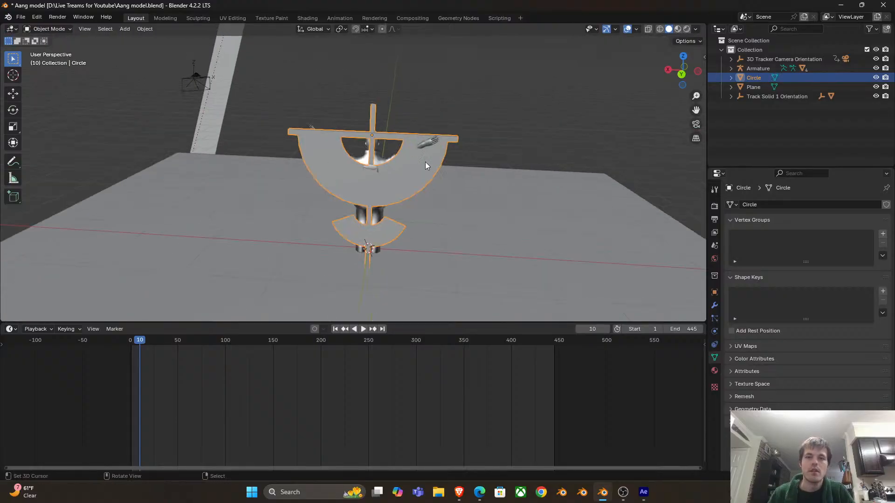
# Parent the armature to the glider object using the Object option
pyautogui.click(380, 157)
pyautogui.click(376, 125)
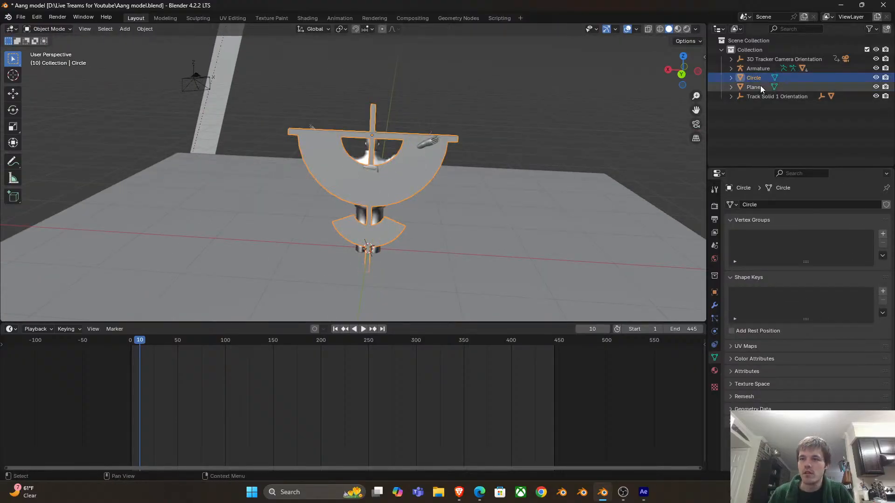
pyautogui.click(754, 68)
pyautogui.keyDown('shift'); pyautogui.click(371, 116); pyautogui.keyUp('shift')
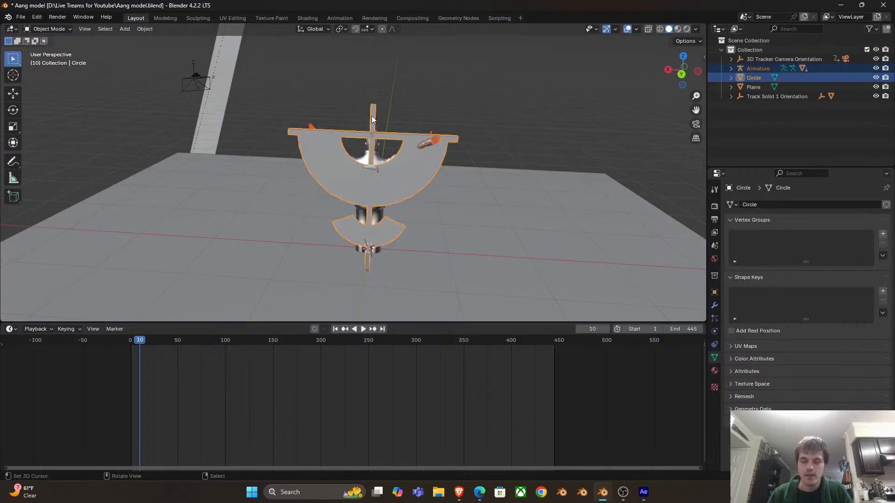
pyautogui.hotkey('ctrl', 'p')
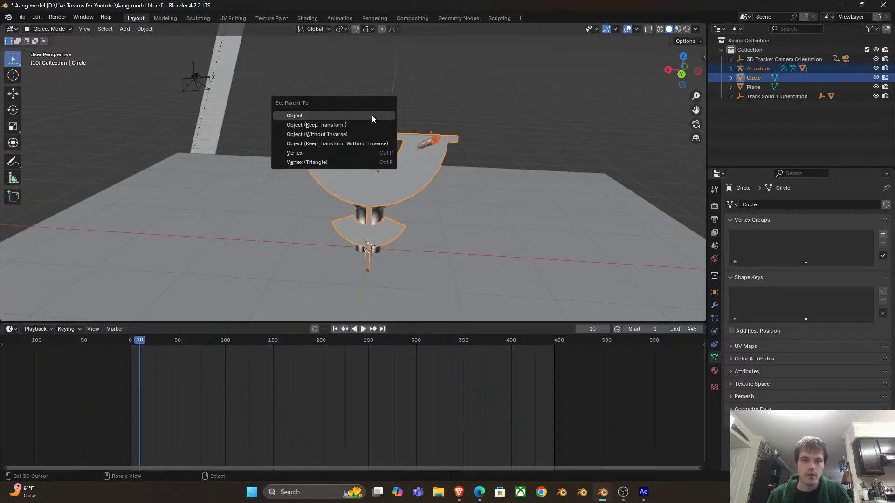
pyautogui.click(294, 115)
pyautogui.press('r')
pyautogui.press('Escape')
pyautogui.scroll(-6, 438, 186)
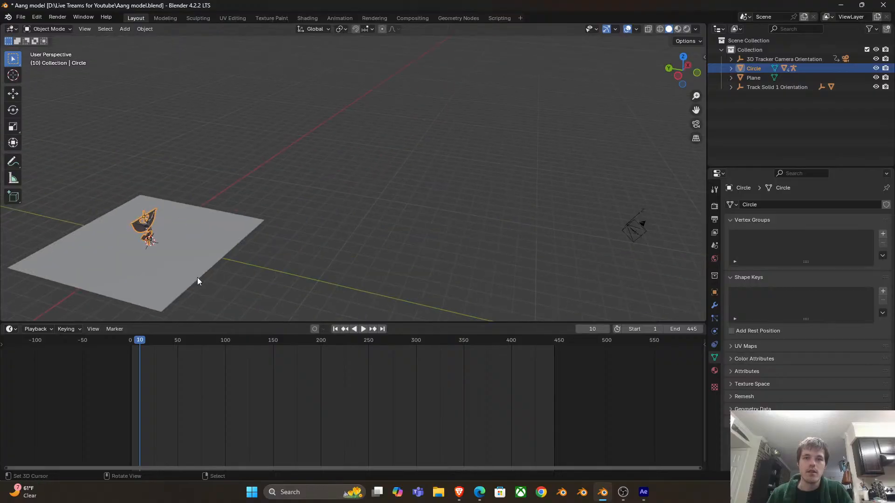
# Move the glider with Aang across the scene and shift it horizontally, Z locked, to beside the tracked pillar plane
pyautogui.scroll(-5, 193, 281)
pyautogui.press('g')
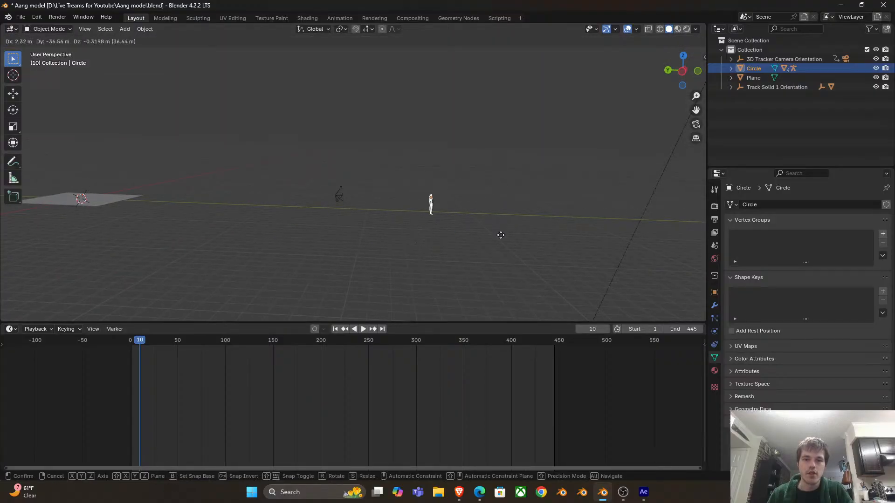
pyautogui.click(497, 238)
pyautogui.hscroll(5, 473, 246)
pyautogui.scroll(5, 220, 152)
pyautogui.press('g')
pyautogui.hotkey('shift', 'z')
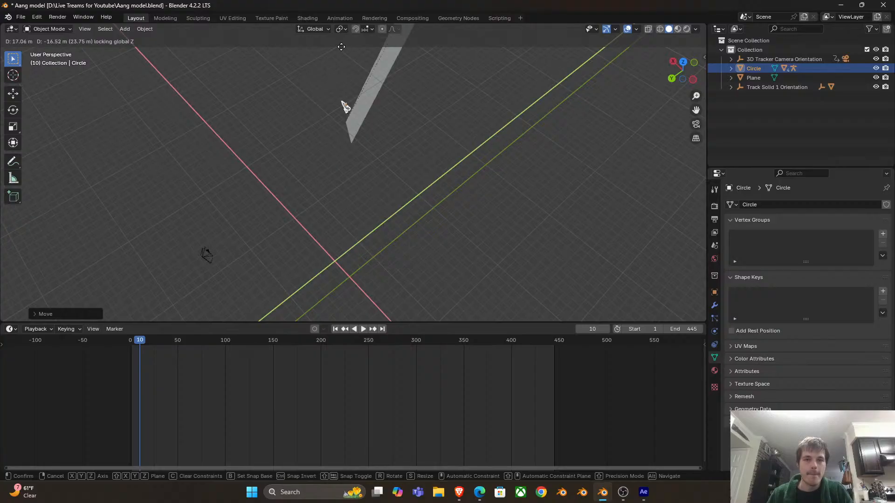
pyautogui.click(348, 93)
# Select the glider beside the pillar plane and view the scene through the active camera
pyautogui.scroll(3, 382, 117)
pyautogui.click(416, 135)
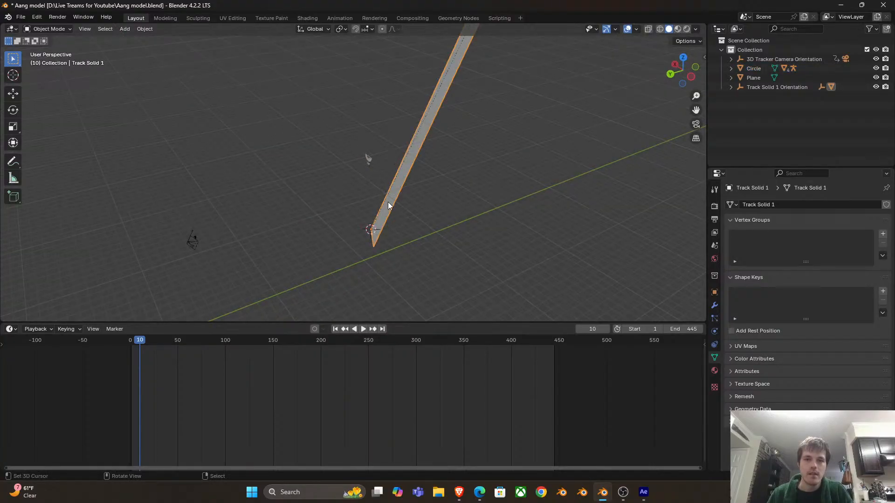
pyautogui.click(374, 168)
pyautogui.scroll(3, 392, 144)
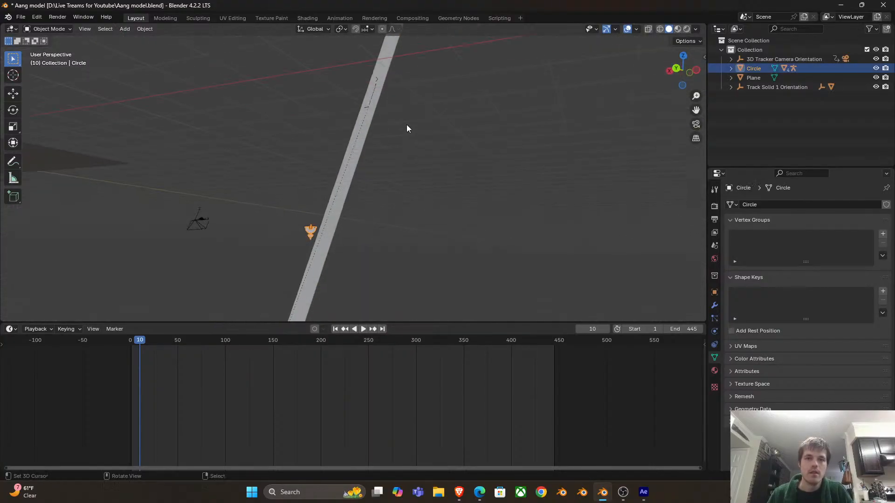
pyautogui.click(81, 30)
pyautogui.moveTo(122, 153)
pyautogui.click(220, 156)
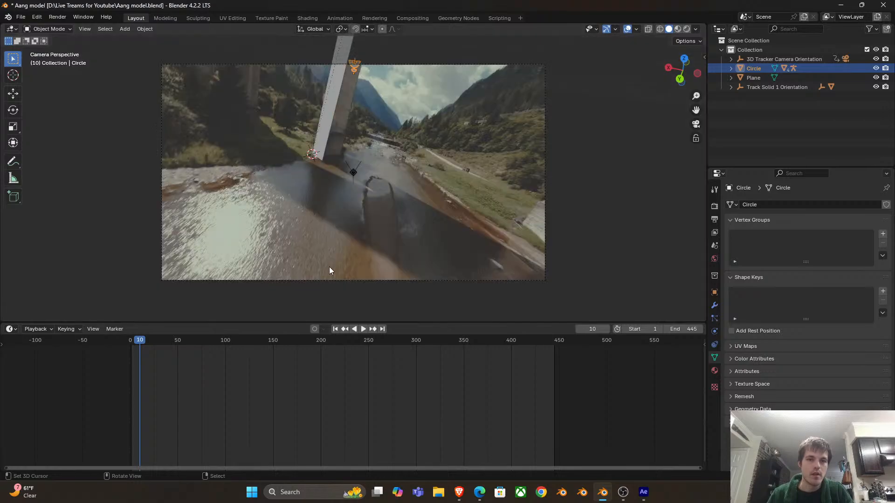
# Play the shot, go to frame 46, and scale the glider up to roughly three times its size
pyautogui.press('space')
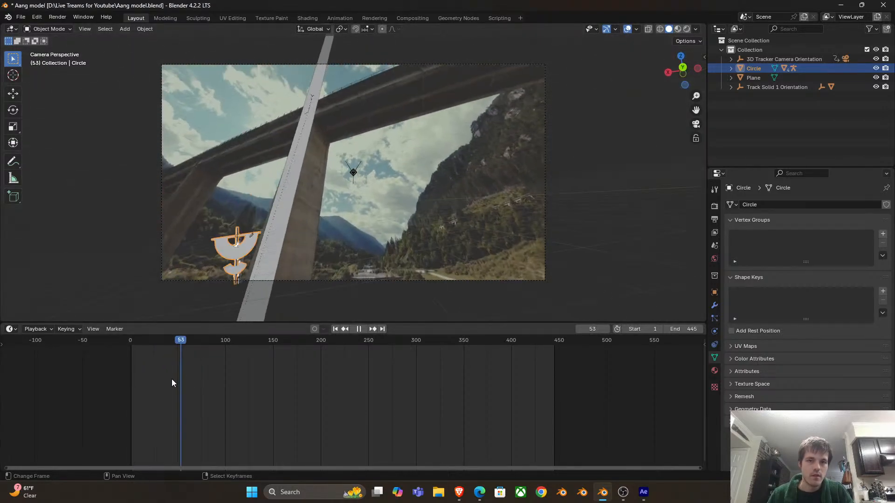
pyautogui.press('space')
pyautogui.click(174, 379)
pyautogui.scroll(2, 295, 175)
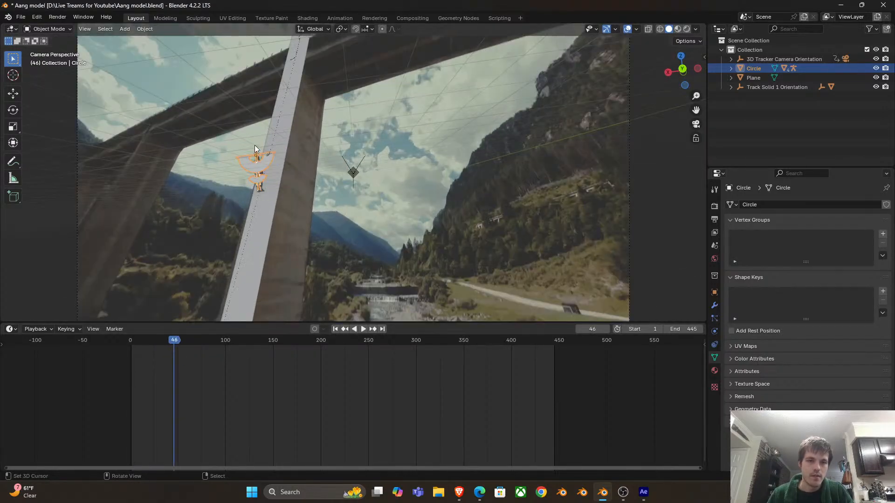
pyautogui.press('s')
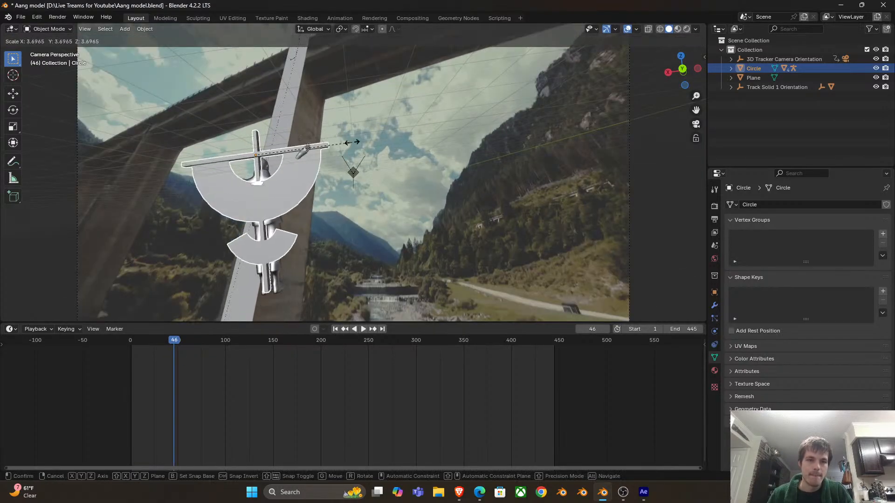
pyautogui.click(288, 287)
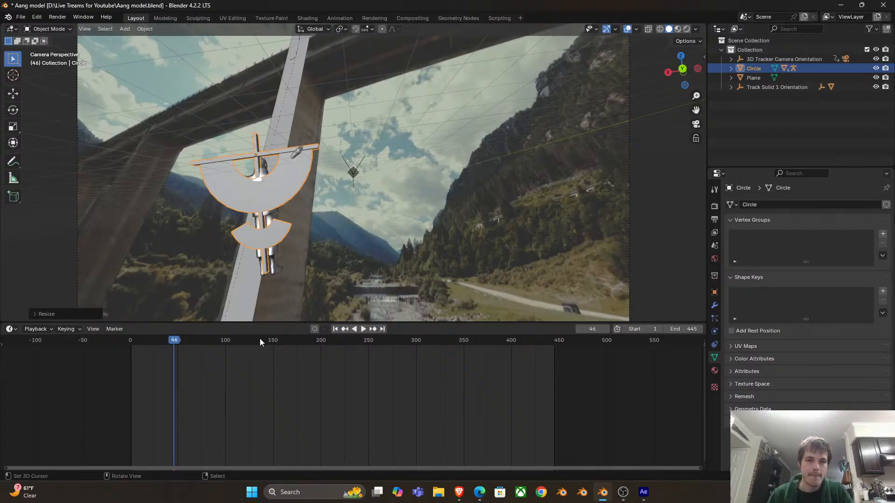
# Play the shot again, go to frame 15, and tilt the glider about the X axis
pyautogui.press('space')
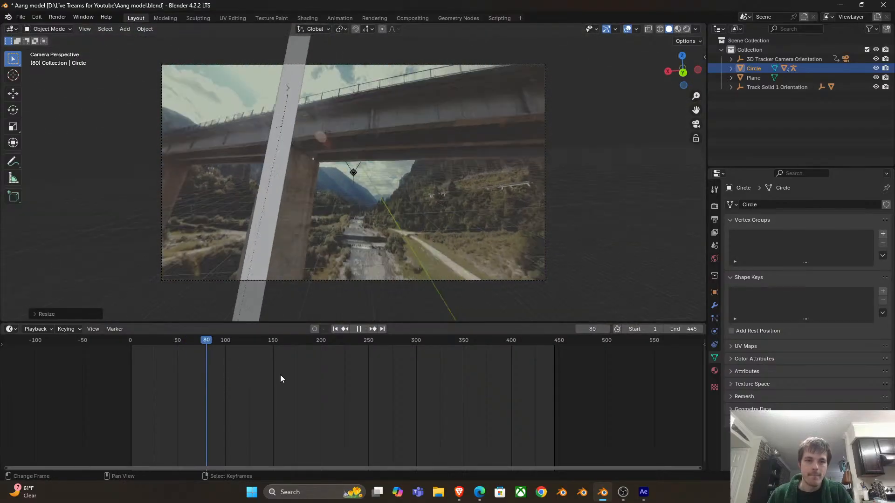
pyautogui.click(155, 382)
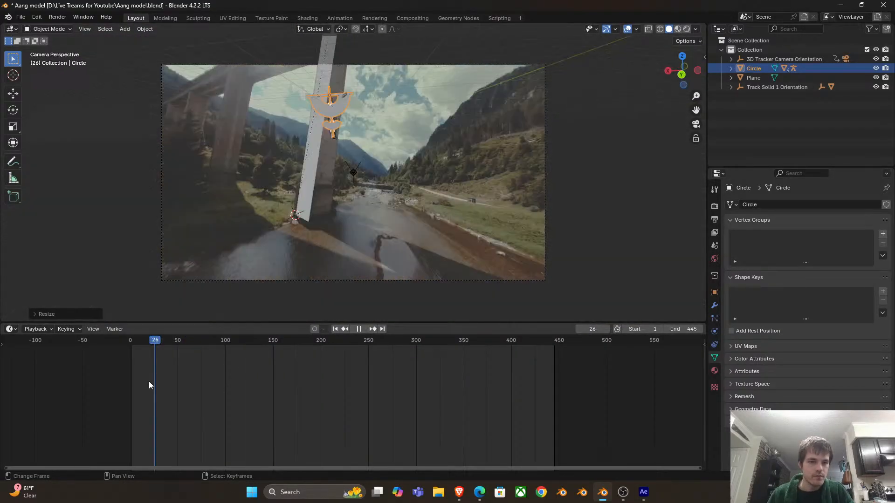
pyautogui.click(144, 379)
pyautogui.press('space')
pyautogui.scroll(2, 268, 186)
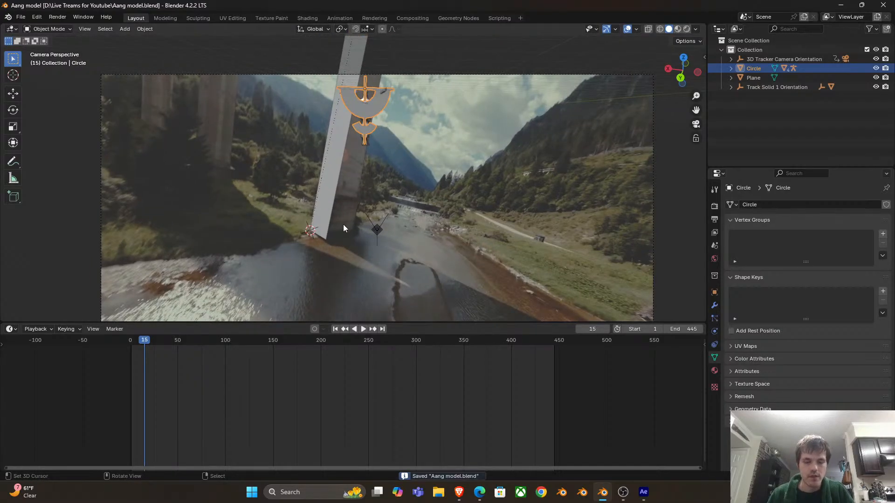
pyautogui.press('r')
pyautogui.press('x')
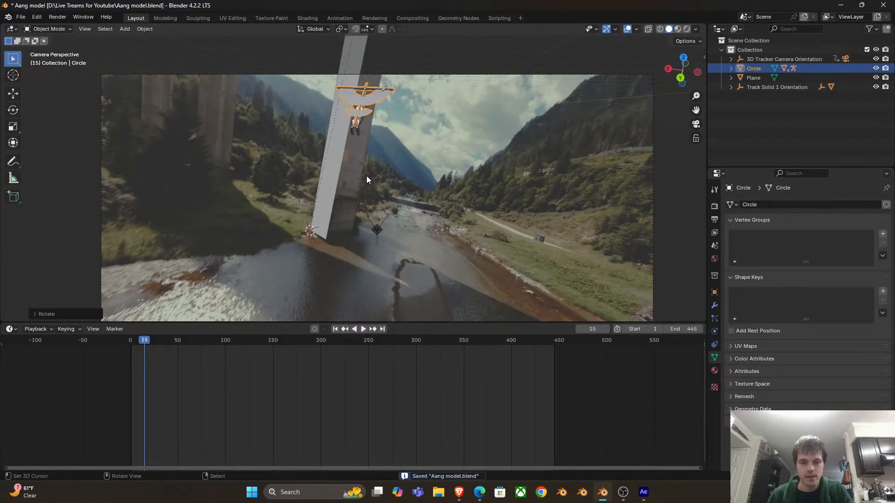
# At frame 3, rotate the glider, move it horizontally beside the pillar's base, and insert a keyframe
pyautogui.scroll(-2, 367, 180)
pyautogui.click(133, 383)
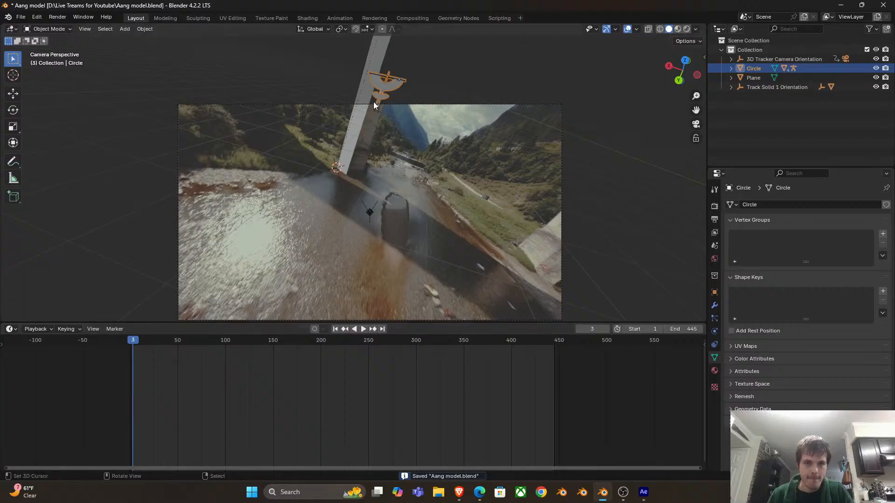
pyautogui.press('r')
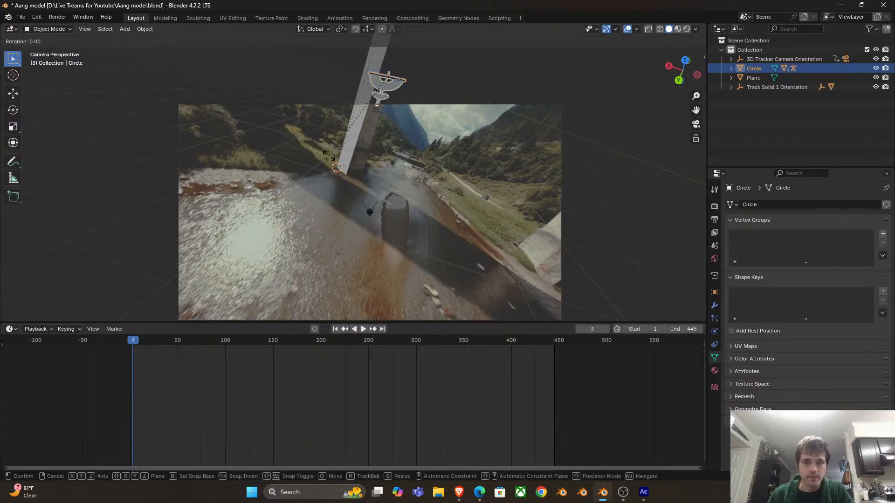
pyautogui.click(328, 156)
pyautogui.press('g')
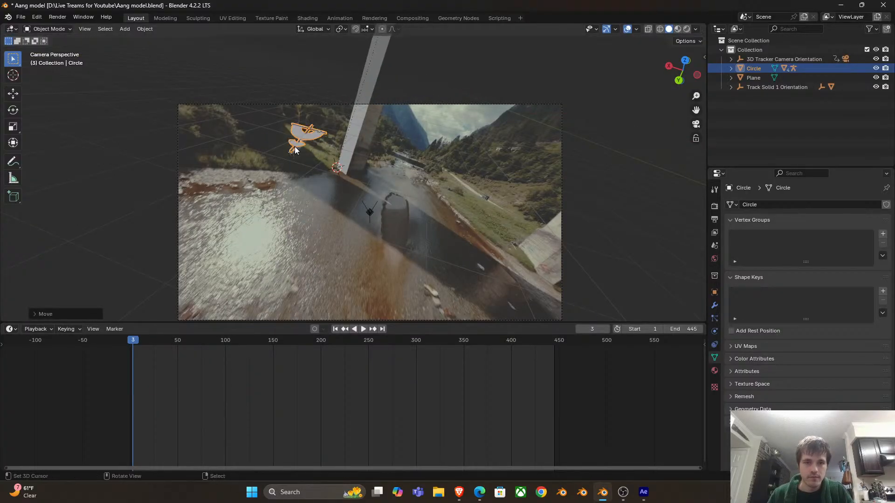
pyautogui.hotkey('shift', 'z')
pyautogui.click(325, 191)
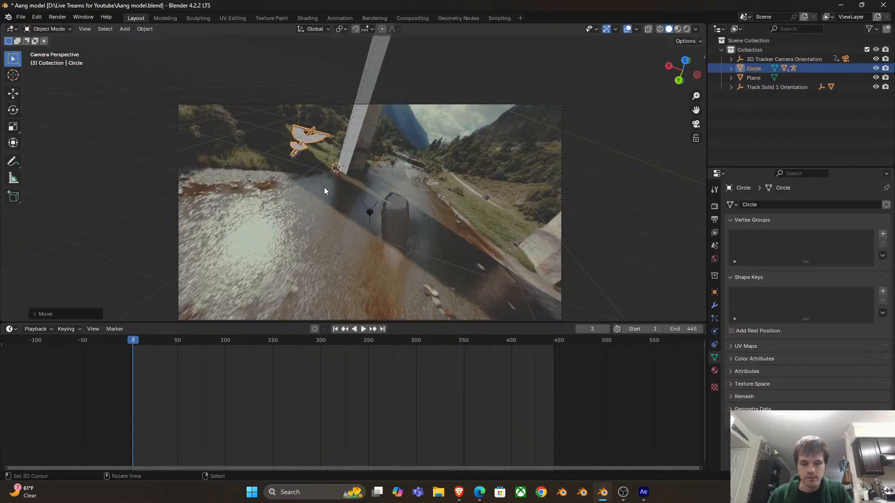
pyautogui.press('i')
# Advance to frame 34 and move the glider horizontally, Z locked, in front of the pillar
pyautogui.press('space')
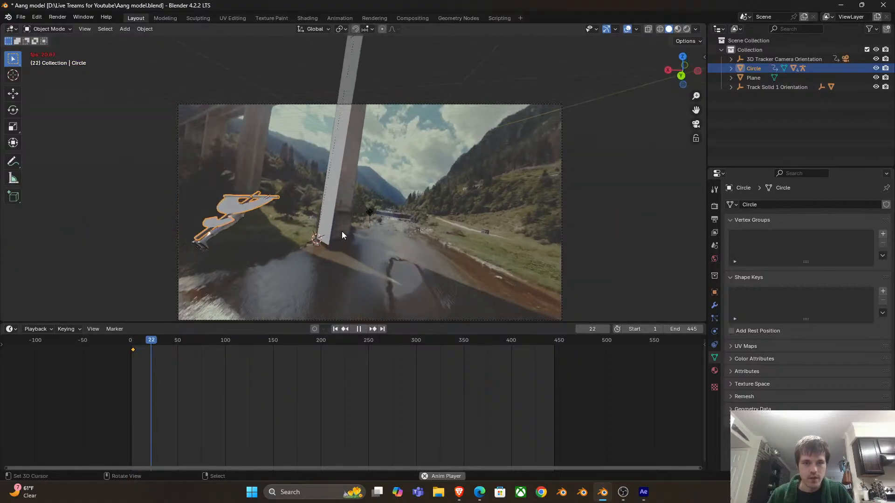
pyautogui.press('space')
pyautogui.press('g')
pyautogui.hotkey('shift', 'z')
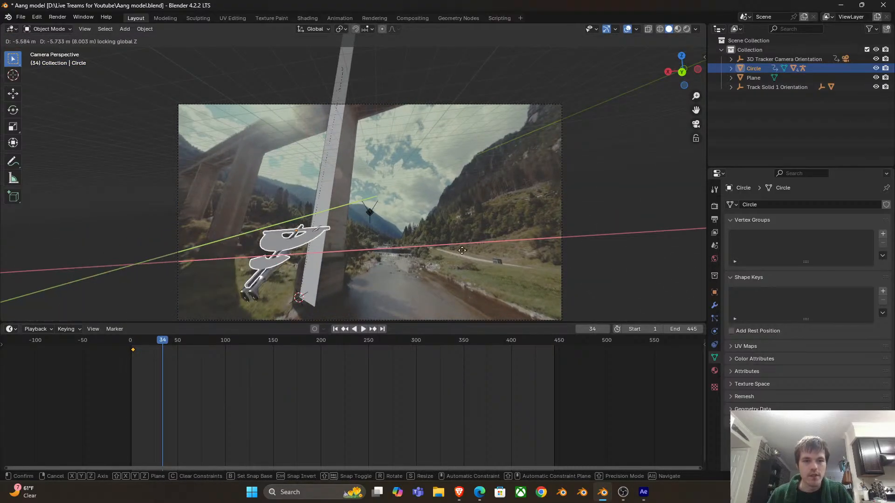
pyautogui.click(384, 267)
pyautogui.scroll(1, 384, 266)
pyautogui.scroll(1, 384, 267)
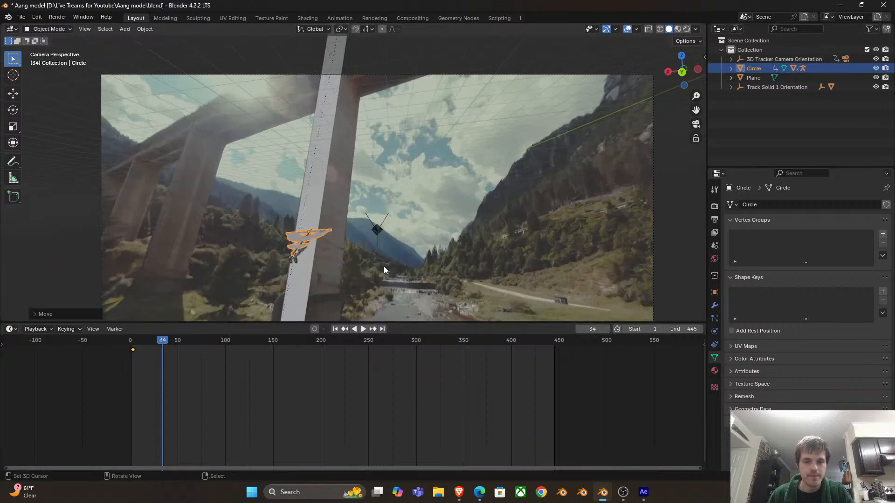
# Rotate the glider about X, reposition it near the pillar, and insert a keyframe at frame 34
pyautogui.press('r')
pyautogui.press('x')
pyautogui.click(430, 143)
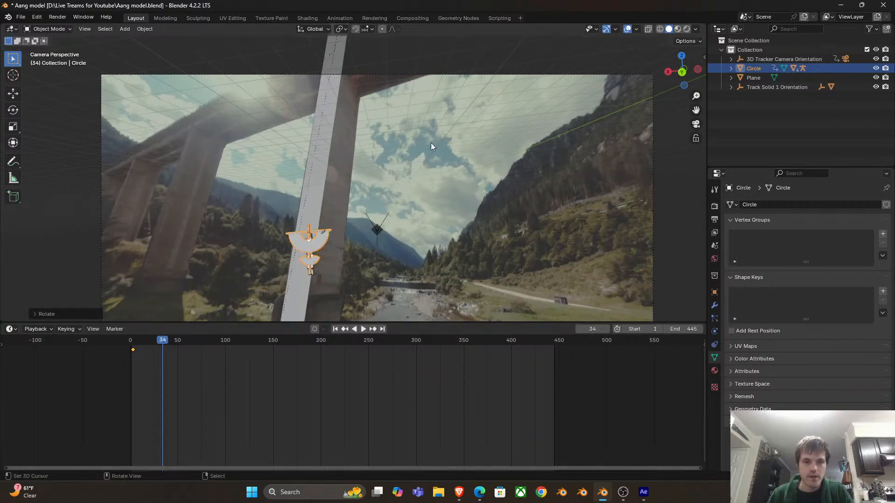
pyautogui.press('g')
pyautogui.press('x')
pyautogui.click(304, 270)
pyautogui.press('i')
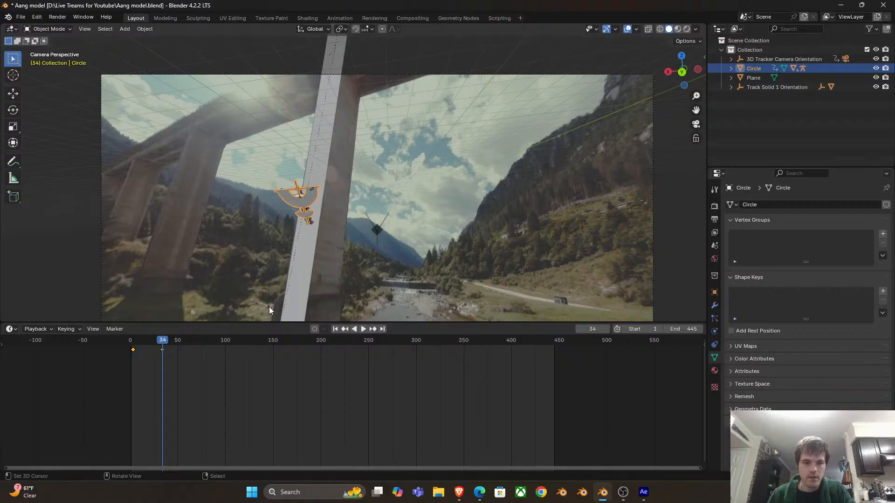
# Shift the frame 34 keyframe to about frame 52 and play back the motion
pyautogui.moveTo(162, 349); pyautogui.dragTo(178, 351)
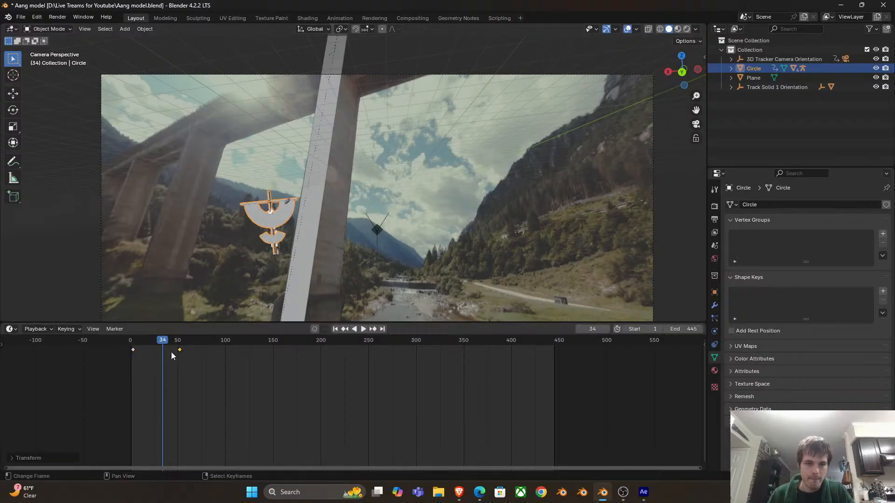
pyautogui.rightClick(133, 349)
pyautogui.click(126, 350)
pyautogui.press('space')
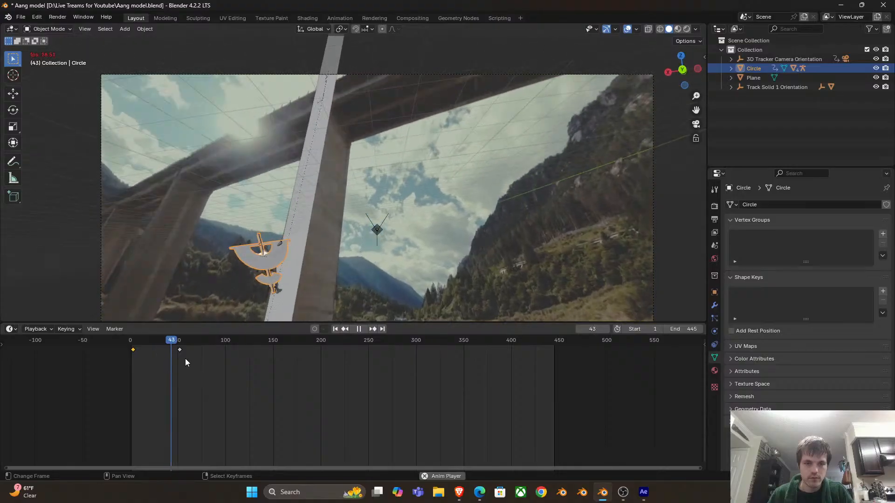
pyautogui.press('space')
# At frame 89, raise the glider back into the camera view in front of the pillar, just below the bridge deck
pyautogui.moveTo(197, 359); pyautogui.dragTo(214, 359)
pyautogui.scroll(-4, 340, 240)
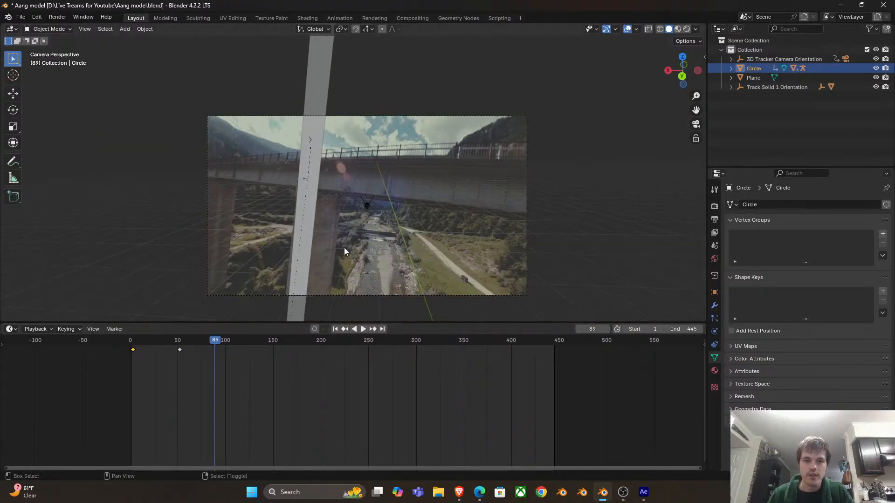
pyautogui.press('g')
pyautogui.press('z')
pyautogui.press('z')
pyautogui.press('z')
pyautogui.press('z')
pyautogui.press('z')
pyautogui.press('z')
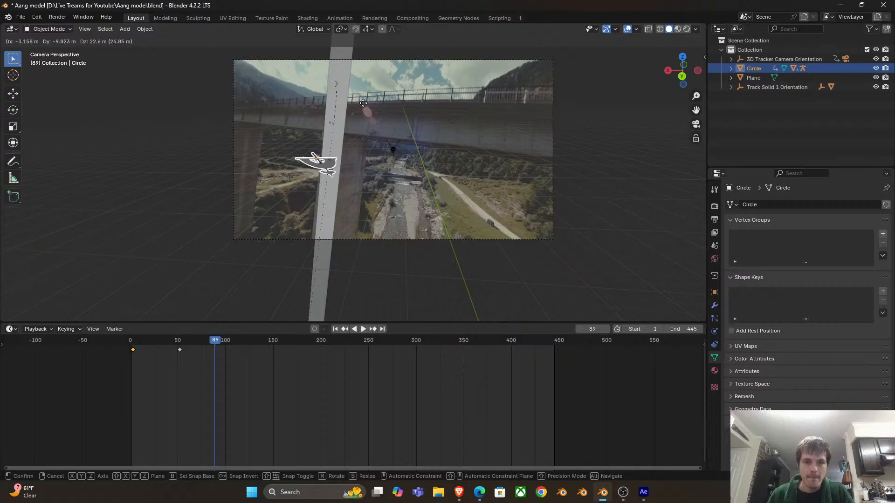
pyautogui.click(357, 108)
# Rotate the glider freely with trackball rotation and reposition it horizontally with Z locked at frame 89
pyautogui.scroll(5, 315, 185)
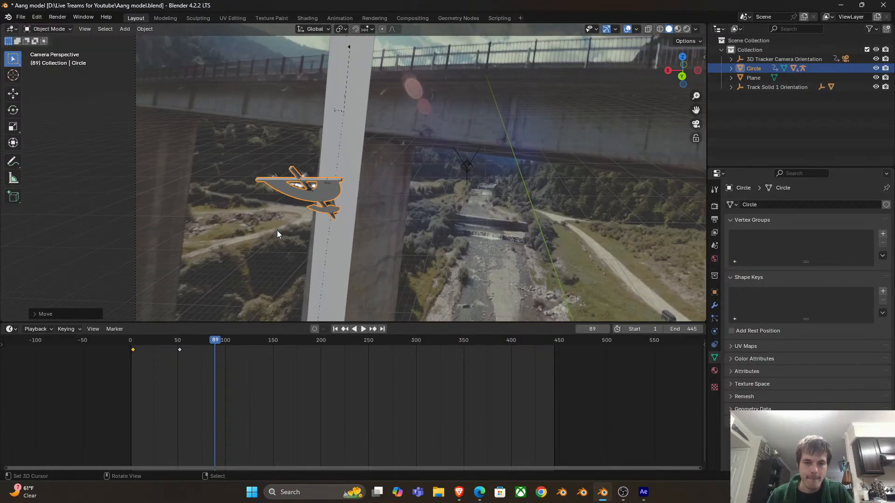
pyautogui.press('r')
pyautogui.press('r')
pyautogui.click(264, 279)
pyautogui.press('g')
pyautogui.hotkey('shift', 'z')
pyautogui.click(274, 212)
# Bank the glider about its local Y axis so it flies tilted past the pillar at frame 89
pyautogui.press('r')
pyautogui.press('x')
pyautogui.press('y')
pyautogui.press('y')
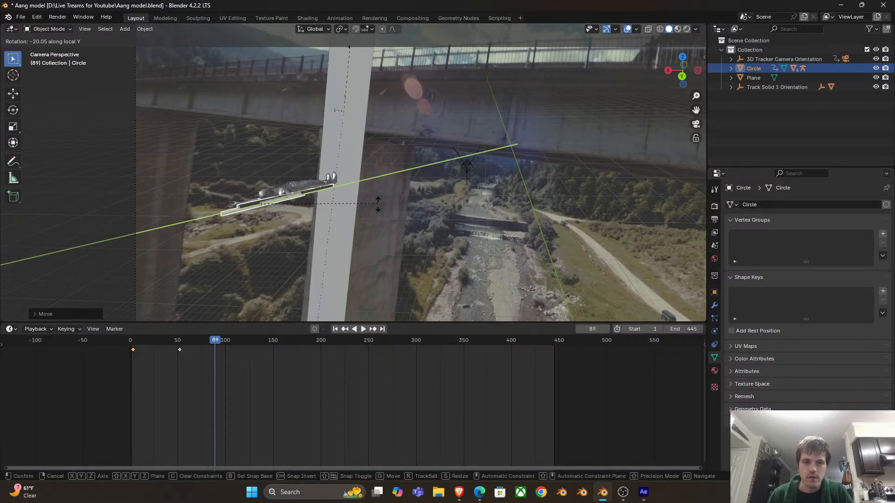
pyautogui.click(383, 220)
pyautogui.press('Home')
pyautogui.press('r')
pyautogui.press('x')
pyautogui.press('x')
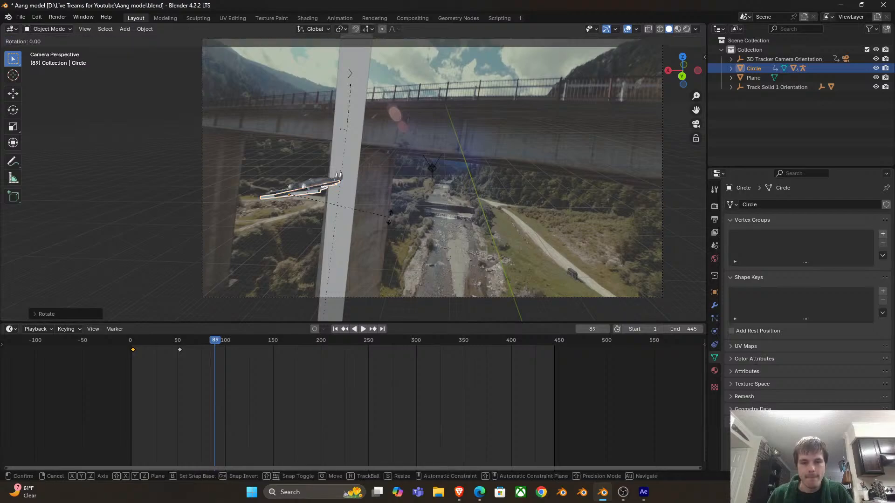
pyautogui.press('y')
pyautogui.press('y')
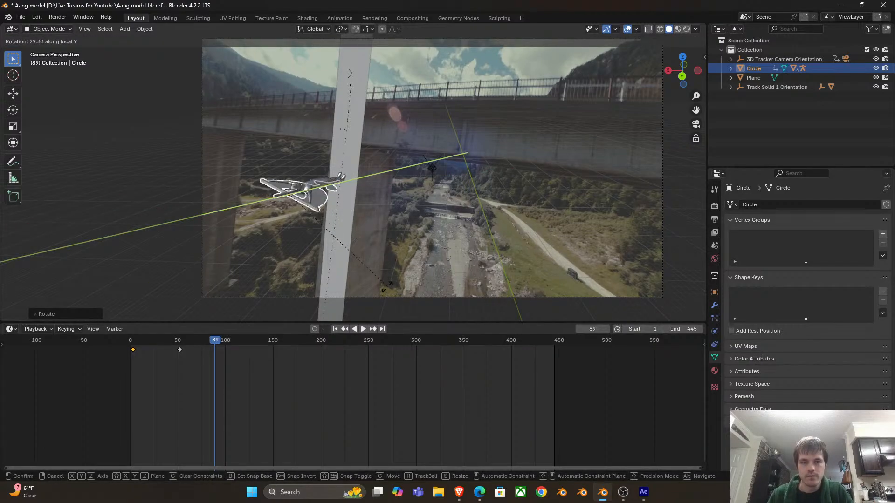
pyautogui.click(386, 259)
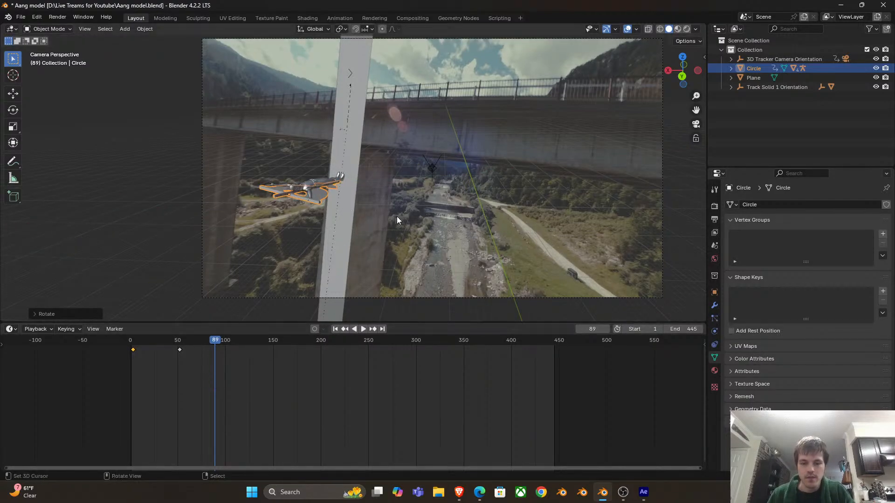
# Insert a keyframe at frame 89, turn on Auto Keying, and play back the flight from about frame 36
pyautogui.press('i')
pyautogui.click(315, 329)
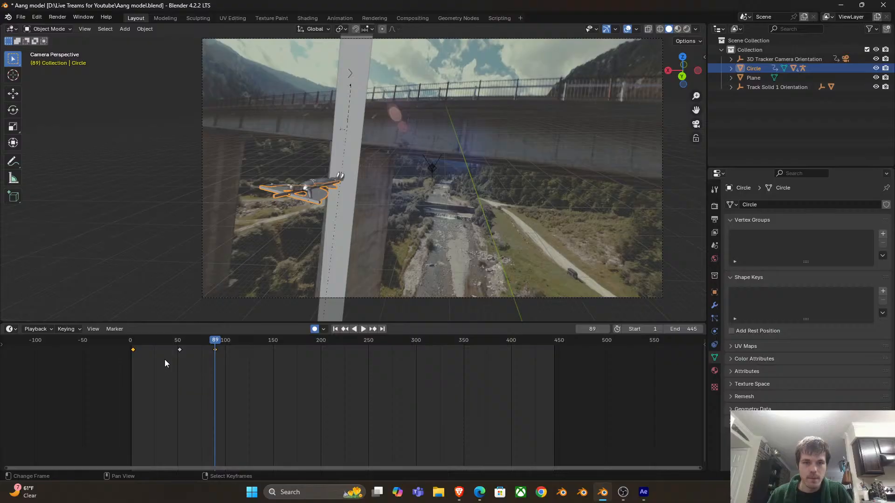
pyautogui.click(164, 360)
pyautogui.press('space')
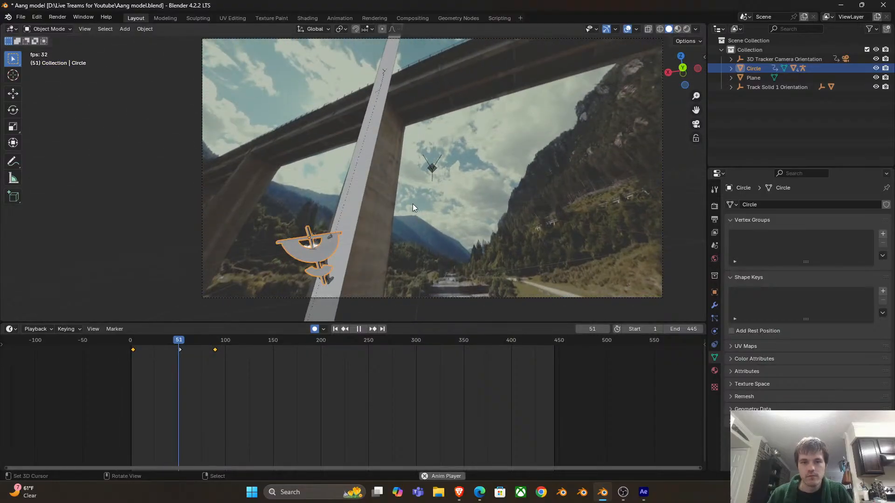
pyautogui.press('space')
# Shift the glider's frame 89 keyframe to about frame 98
pyautogui.rightClick(216, 351)
pyautogui.press('g')
pyautogui.click(224, 351)
# Stop playback at frame 119 and rotate the glider about the global X axis
pyautogui.moveTo(215, 354); pyautogui.dragTo(242, 353)
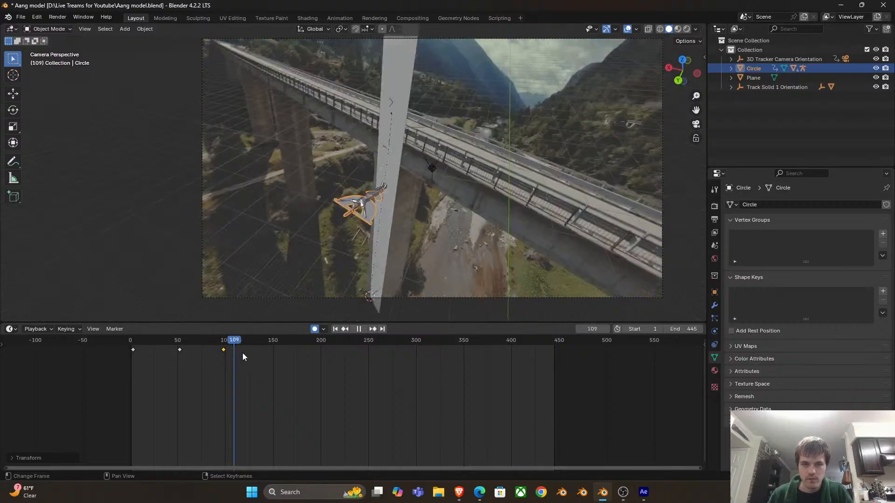
pyautogui.press('space')
pyautogui.scroll(3, 303, 289)
pyautogui.press('r')
pyautogui.press('y')
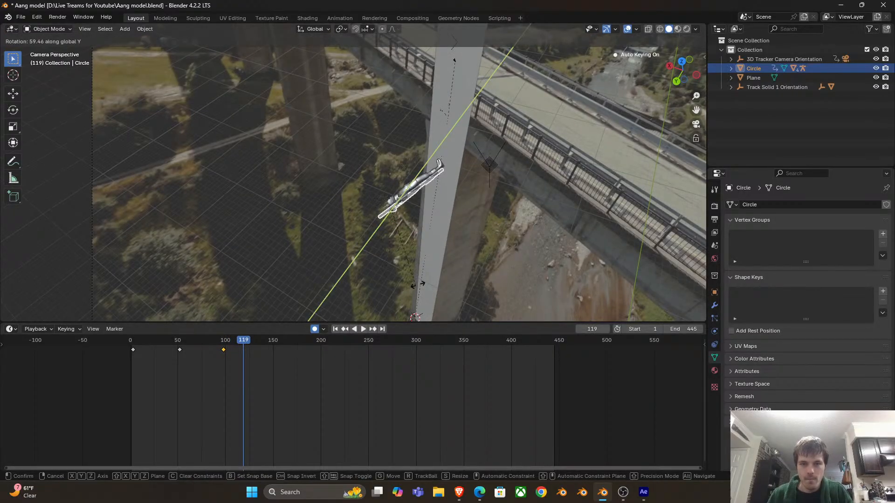
pyautogui.press('x')
pyautogui.click(462, 124)
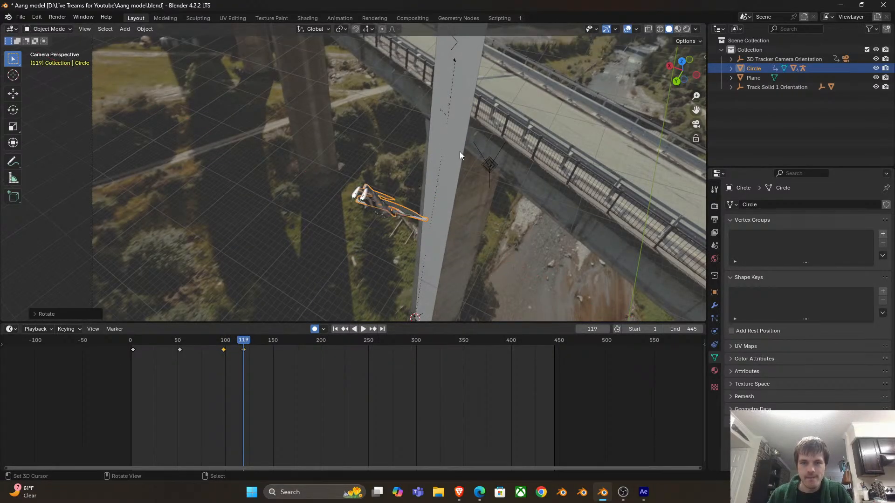
# Raise the glider along the global Z axis at frame 119
pyautogui.press('g')
pyautogui.press('z')
pyautogui.click(435, 158)
pyautogui.scroll(-4, 390, 227)
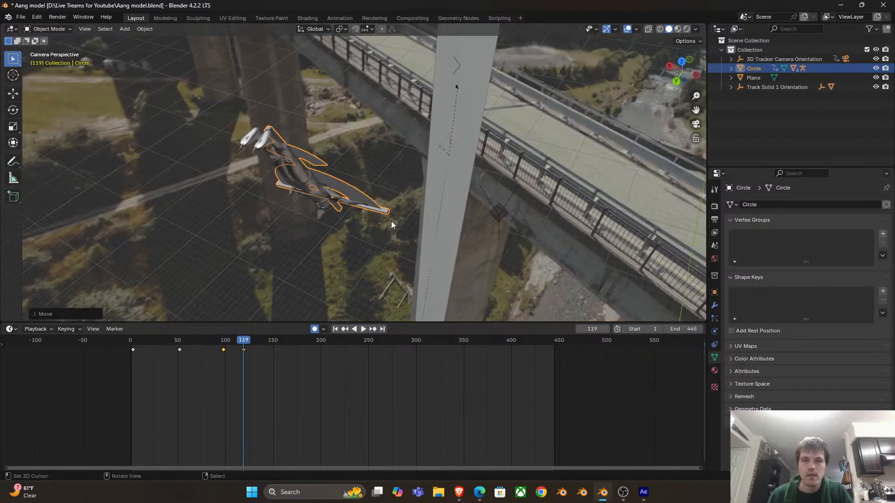
pyautogui.scroll(3, 395, 203)
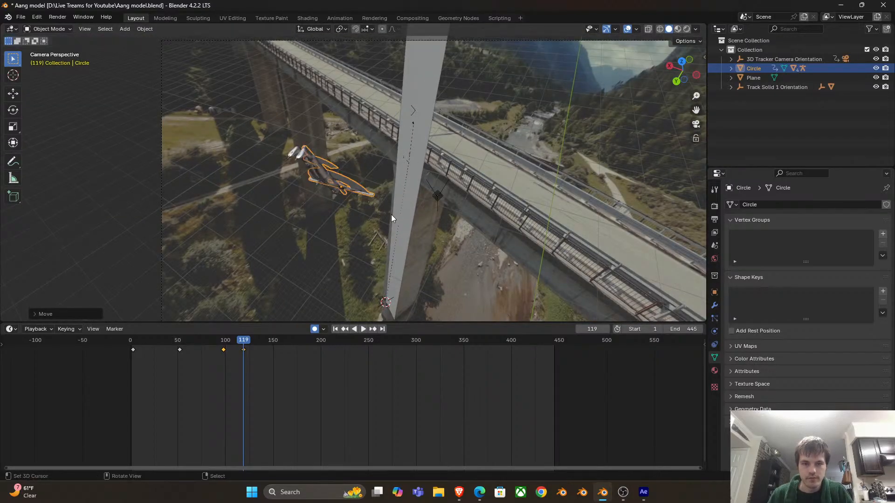
pyautogui.scroll(-3, 387, 223)
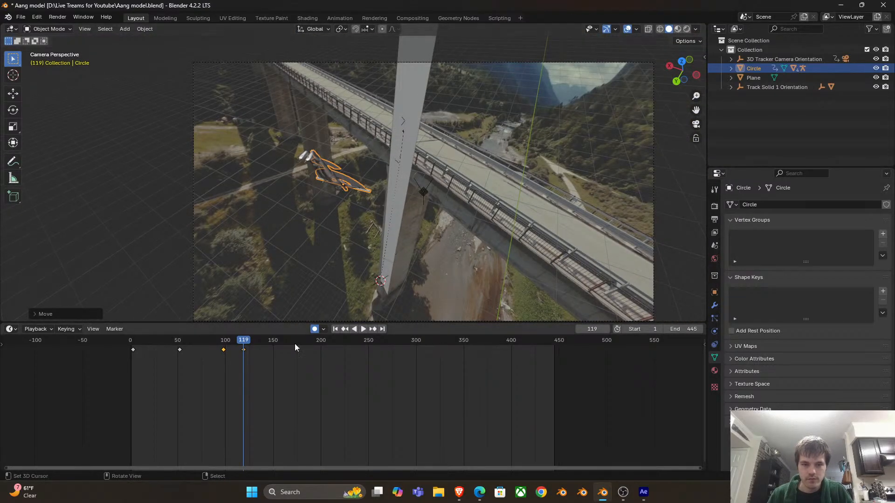
# Play back the flight past frame 98 and shift the glider's frame 119 keyframe to frame 136
pyautogui.click(221, 356)
pyautogui.press('space')
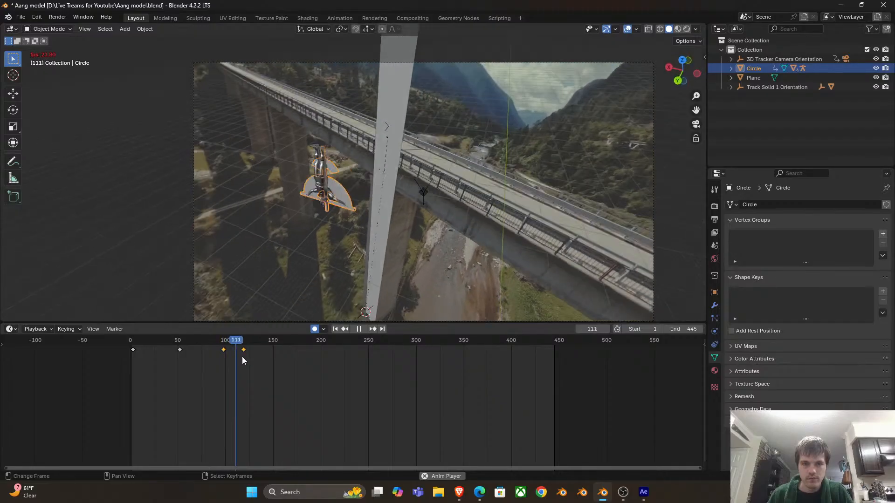
pyautogui.press('space')
pyautogui.moveTo(243, 350); pyautogui.dragTo(255, 355)
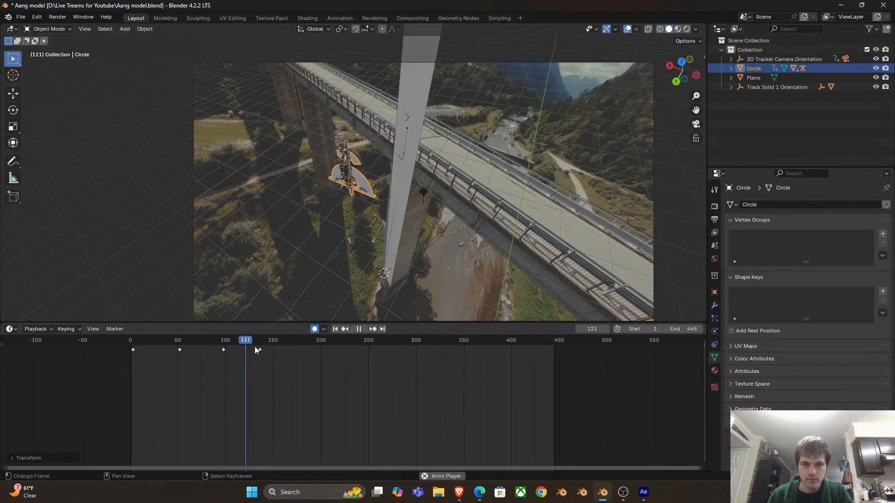
pyautogui.press('space')
pyautogui.scroll(4, 342, 396)
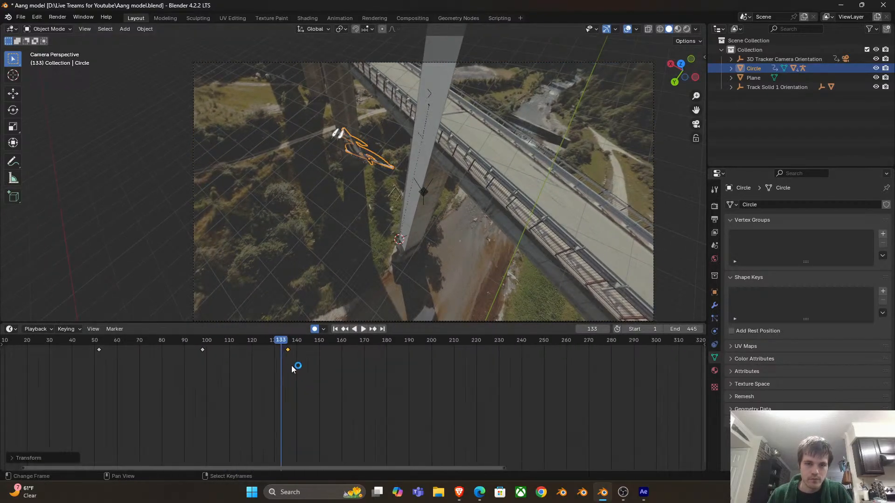
# Reposition the glider horizontally with Z locked at the frame 136 keyframe
pyautogui.scroll(1, 293, 367)
pyautogui.press('Up')
pyautogui.scroll(2, 390, 172)
pyautogui.press('g')
pyautogui.hotkey('shift', 'z')
pyautogui.scroll(-3, 379, 156)
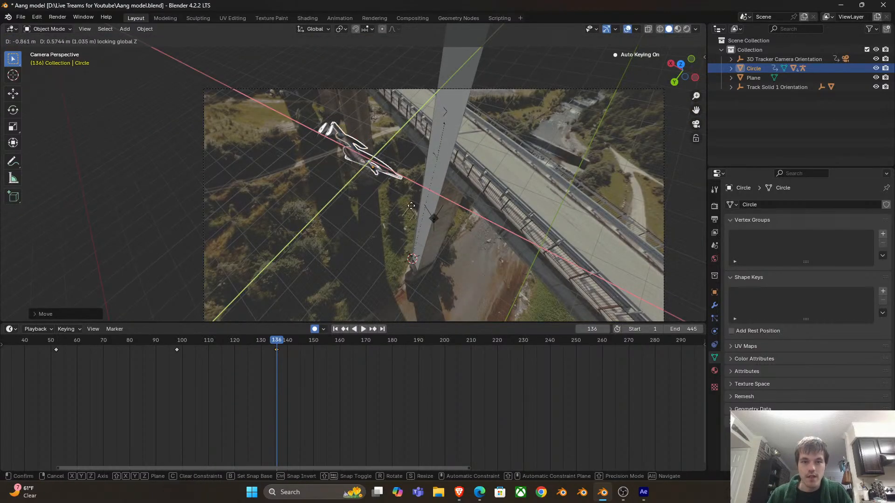
# Rotate the glider freely with trackball rotation at frame 136 and insert a keyframe there
pyautogui.press('r')
pyautogui.press('r')
pyautogui.scroll(2, 414, 207)
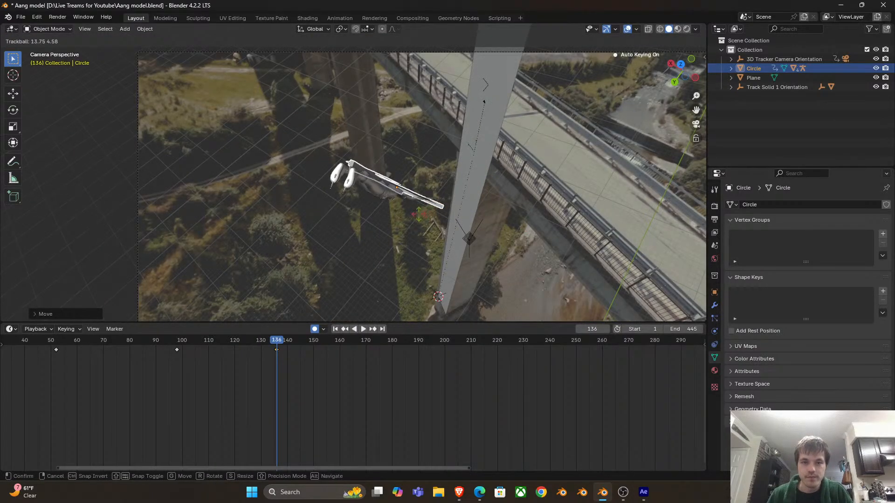
pyautogui.click(414, 208)
pyautogui.scroll(-2, 416, 206)
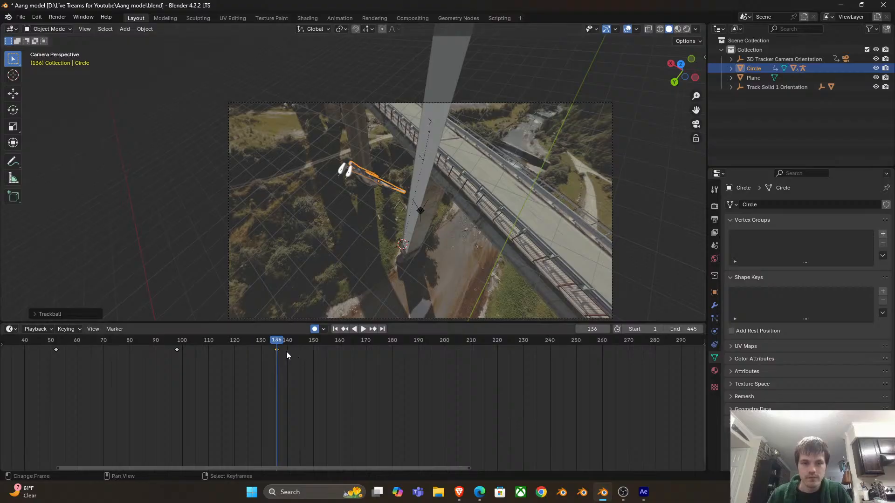
pyautogui.press('i')
# Play back from about frame 118 and lower the glider along the Z axis at frame 175
pyautogui.click(228, 362)
pyautogui.press('space')
pyautogui.moveTo(227, 362); pyautogui.dragTo(379, 359)
pyautogui.press('g')
pyautogui.press('z')
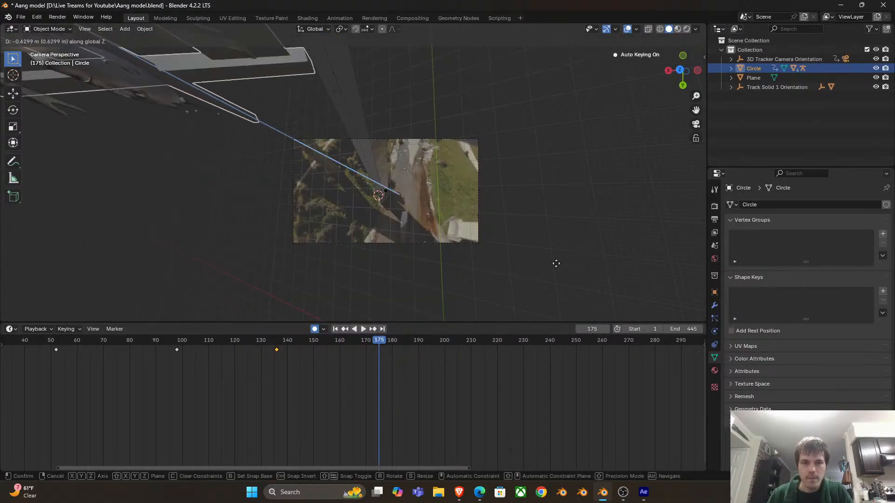
pyautogui.click(124, 80)
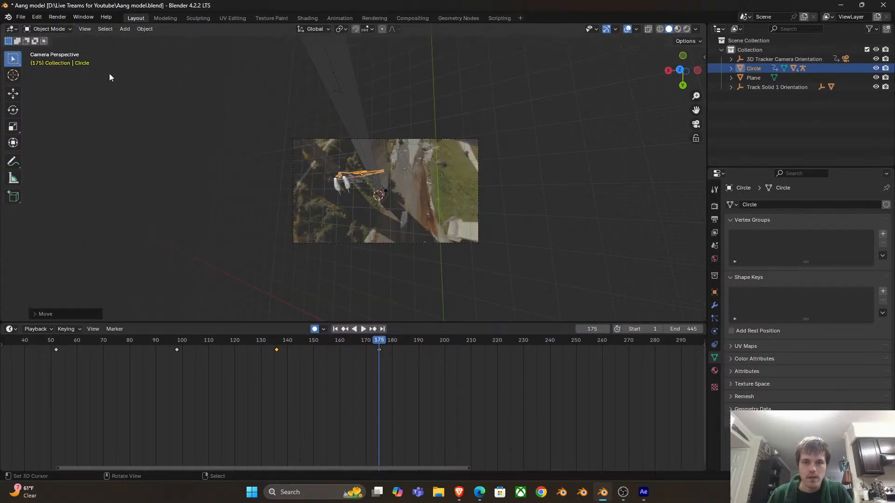
# Rotate the glider in the camera view at frame 175 and play back the flight leading into it
pyautogui.scroll(5, 419, 200)
pyautogui.scroll(-2, 512, 200)
pyautogui.press('r')
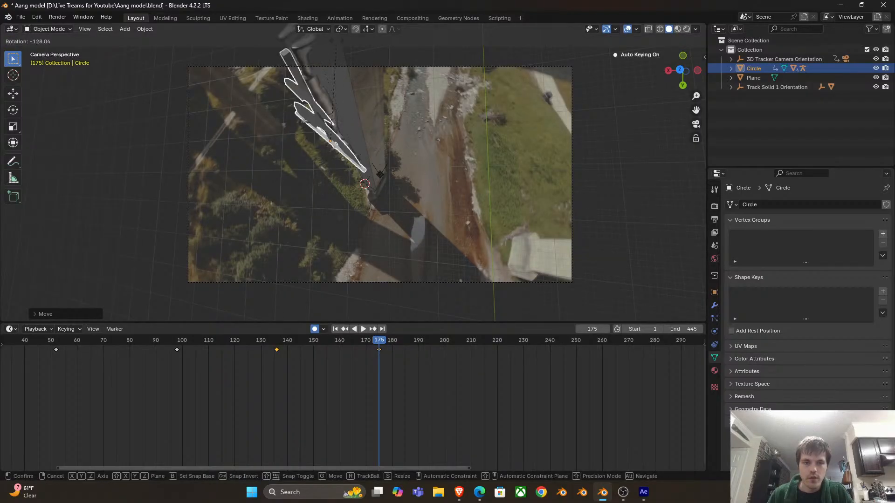
pyautogui.click(355, 310)
pyautogui.moveTo(279, 358); pyautogui.dragTo(304, 356)
pyautogui.press('space')
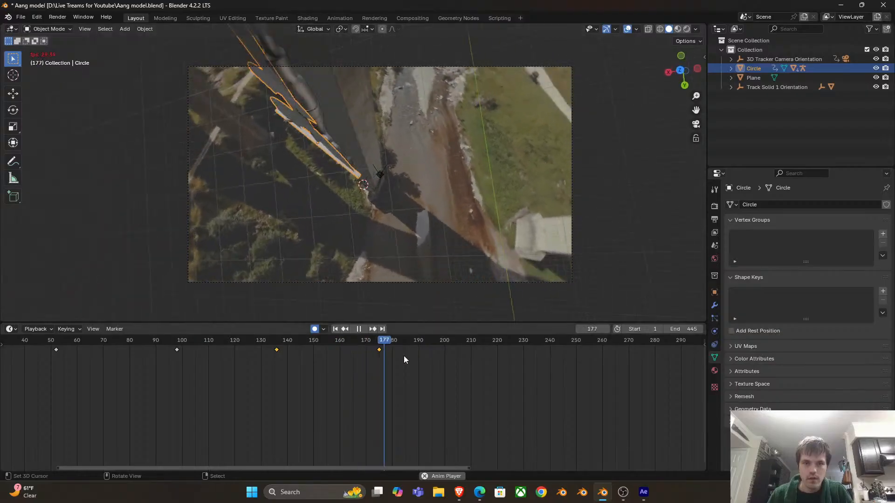
# Lower the glider along the Z axis at frame 192 so it sits inside the camera frame
pyautogui.press('space')
pyautogui.scroll(-3, 347, 215)
pyautogui.press('g')
pyautogui.press('z')
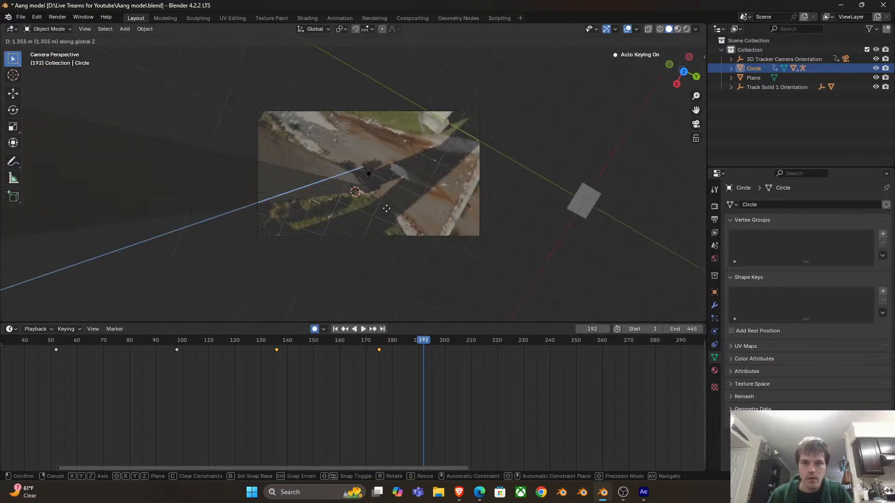
pyautogui.click(376, 245)
pyautogui.scroll(2, 376, 244)
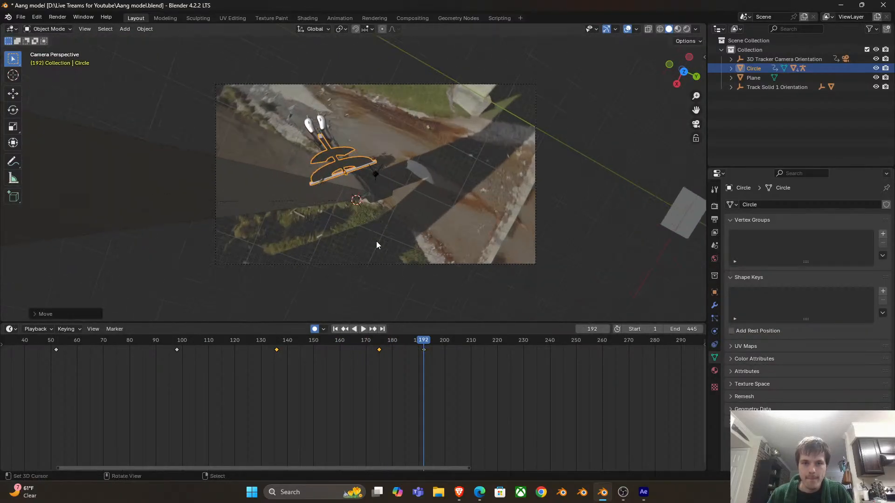
# Reposition the glider and rotate it in the camera view at frame 192
pyautogui.press('r')
pyautogui.press('g')
pyautogui.click(462, 198)
pyautogui.press('r')
pyautogui.click(476, 256)
# Play back the flight around the pillar and shift the frame 192 keyframe to frame 250
pyautogui.click(376, 356)
pyautogui.press('space')
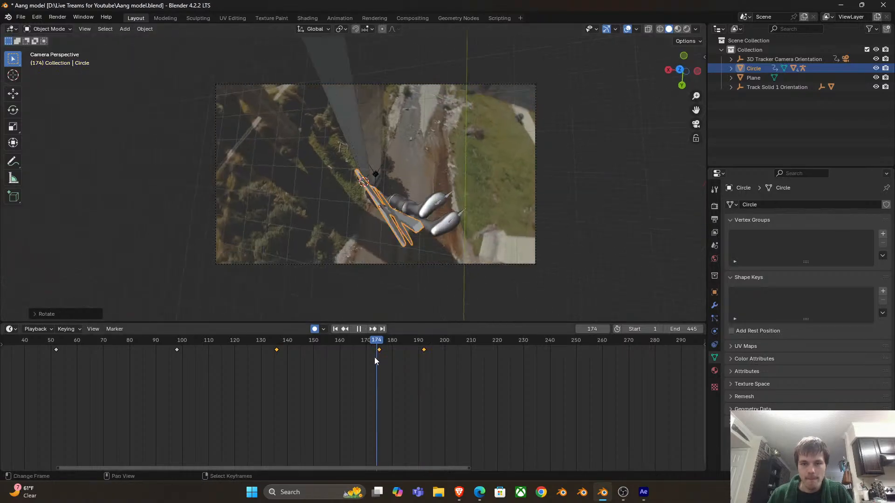
pyautogui.moveTo(381, 357); pyautogui.dragTo(261, 356)
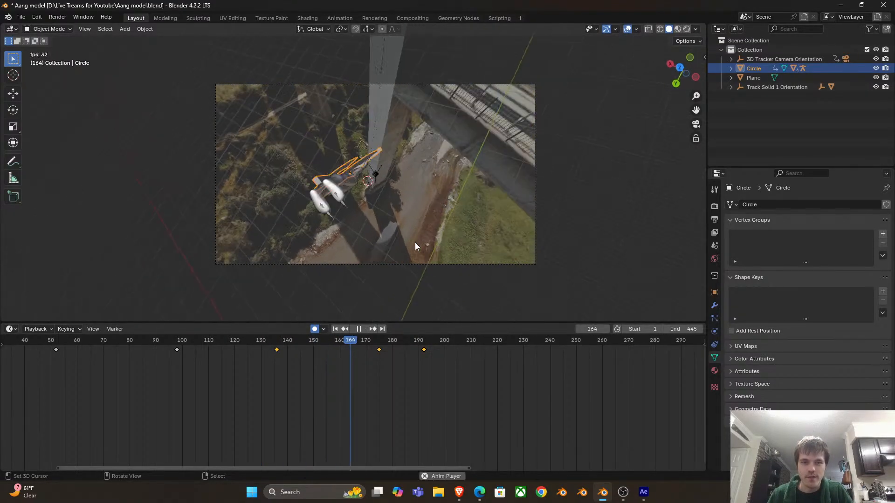
pyautogui.press('space')
pyautogui.click(424, 350)
pyautogui.moveTo(424, 350); pyautogui.dragTo(578, 368)
# Play back to frame 187 and rotate the glider freely with trackball rotation there
pyautogui.click(353, 358)
pyautogui.press('space')
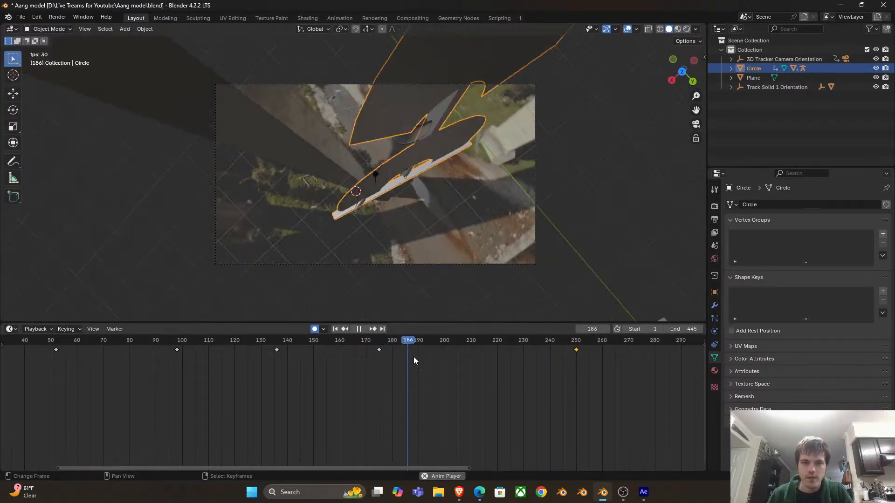
pyautogui.press('space')
pyautogui.scroll(-3, 396, 236)
pyautogui.press('r')
pyautogui.press('r')
pyautogui.click(371, 233)
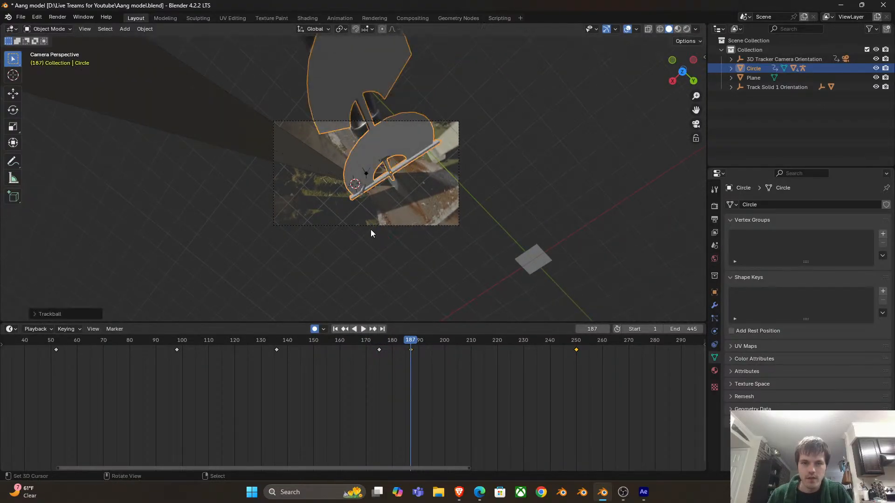
# Shift the frame 250 keyframe to frame 210 and try moving the glider along the Z axis there
pyautogui.click(378, 352)
pyautogui.press('space')
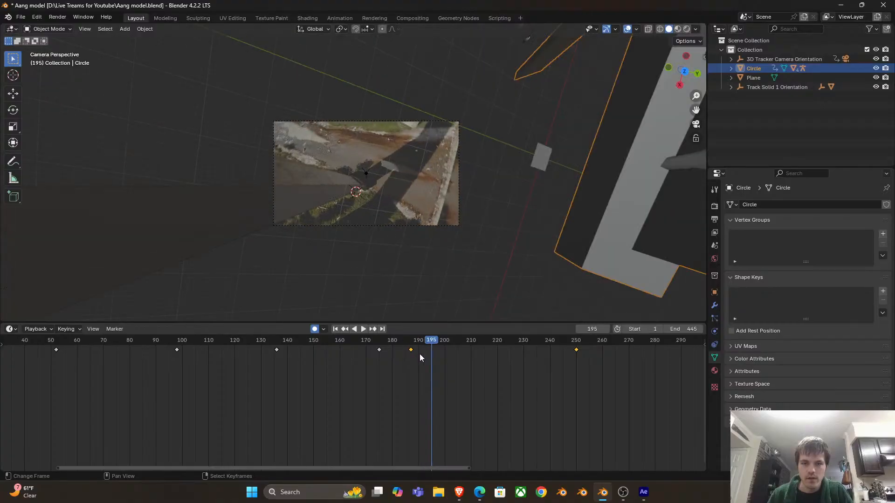
pyautogui.moveTo(575, 348); pyautogui.dragTo(471, 353)
pyautogui.scroll(-2, 438, 187)
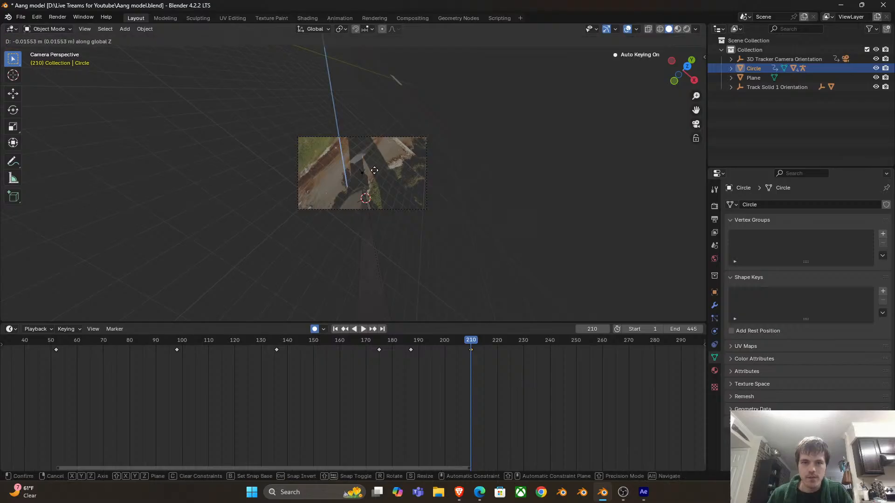
pyautogui.scroll(-2, 384, 141)
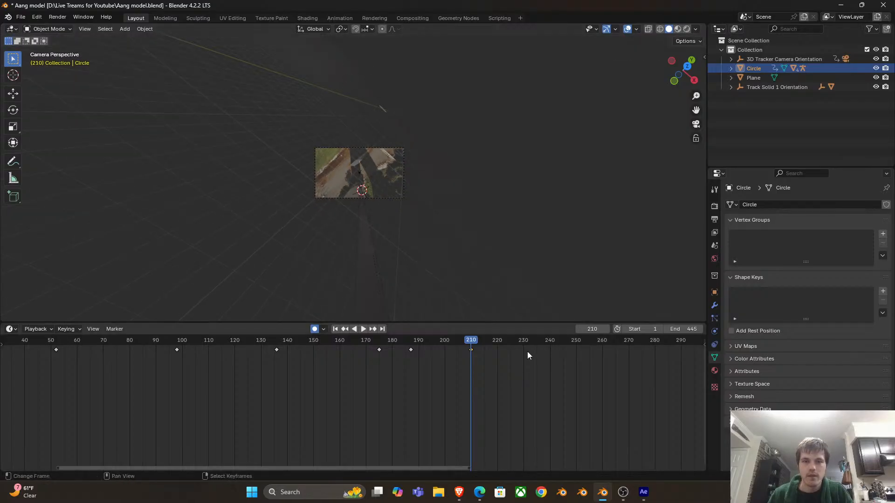
# Lower the glider along the Z axis at frame 198 until it fits inside the camera frame
pyautogui.moveTo(463, 348); pyautogui.dragTo(440, 345)
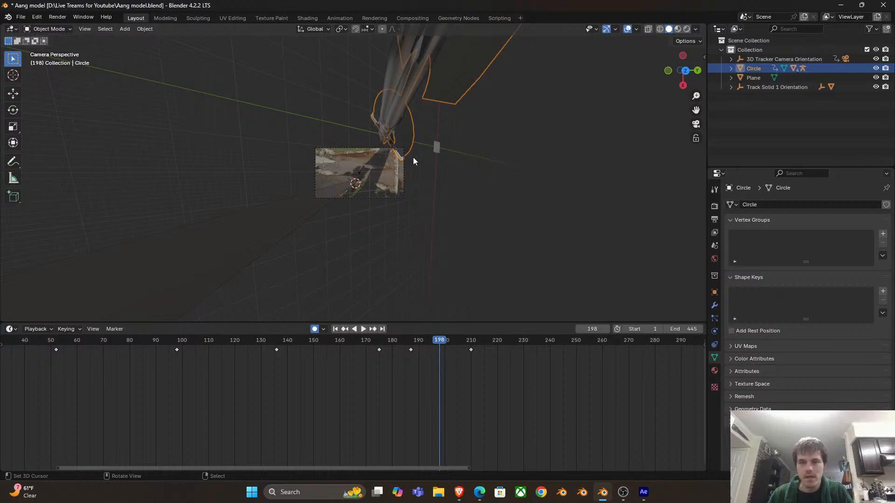
pyautogui.press('g')
pyautogui.press('z')
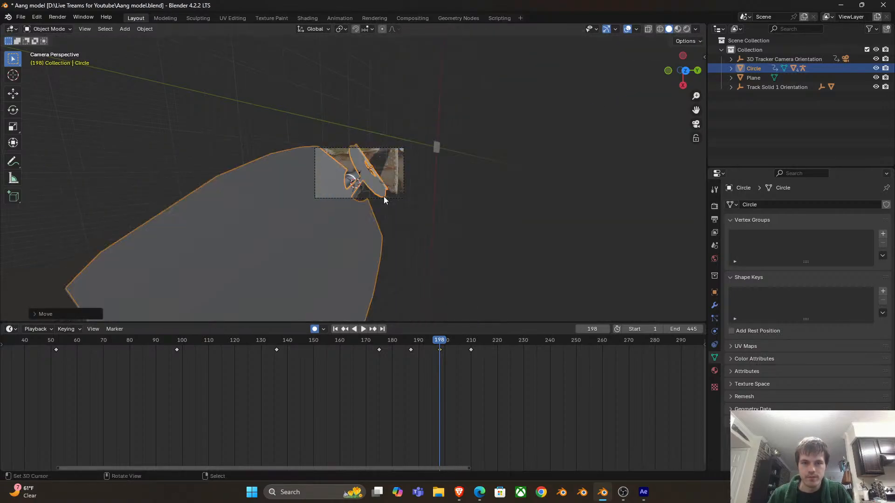
pyautogui.click(380, 226)
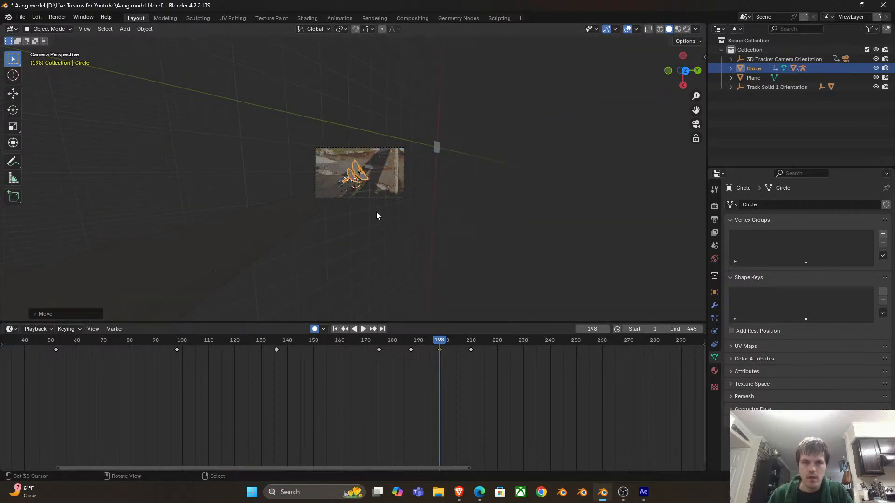
# Rotate the glider and reposition it beside the pillar's base at frame 198
pyautogui.scroll(6, 380, 203)
pyautogui.press('r')
pyautogui.click(369, 207)
pyautogui.press('g')
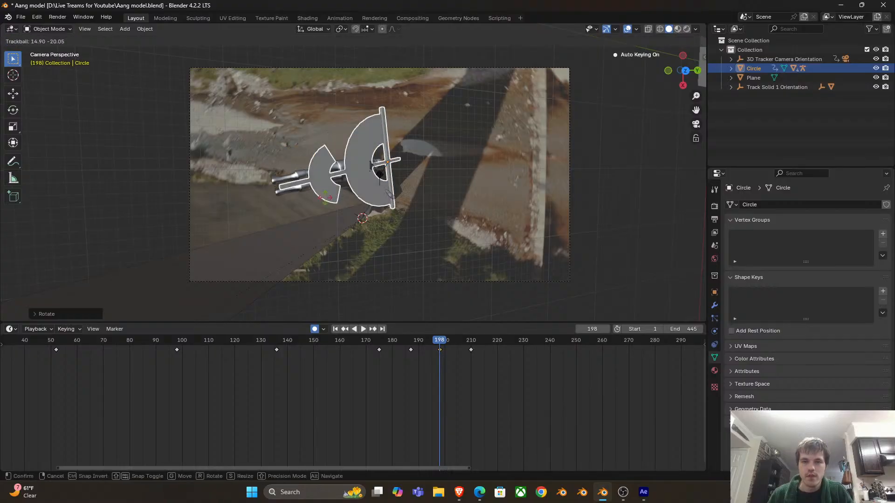
pyautogui.click(376, 169)
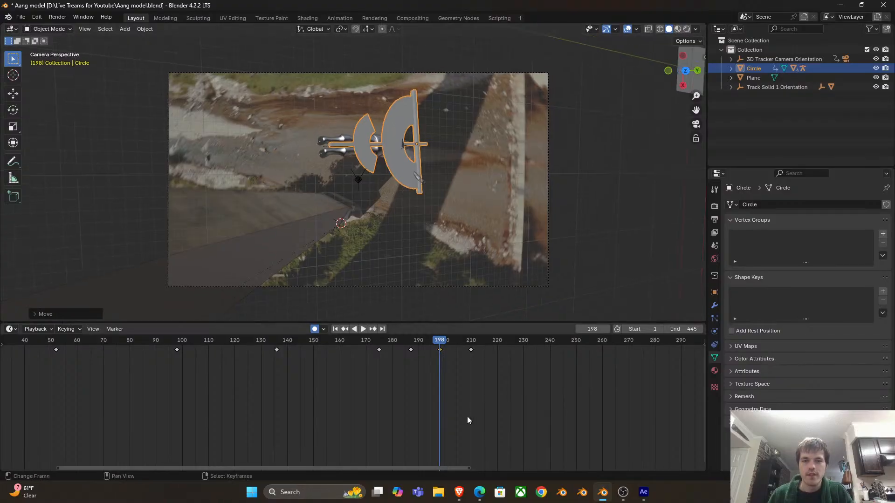
# Shift the glider's frame 210 keyframe to about frame 207
pyautogui.click(469, 350)
pyautogui.moveTo(402, 354); pyautogui.dragTo(464, 350)
pyautogui.press('g')
pyautogui.click(444, 349)
# Lower the glider along Z and rotate it at frame 207, playing back the result
pyautogui.press('Right')
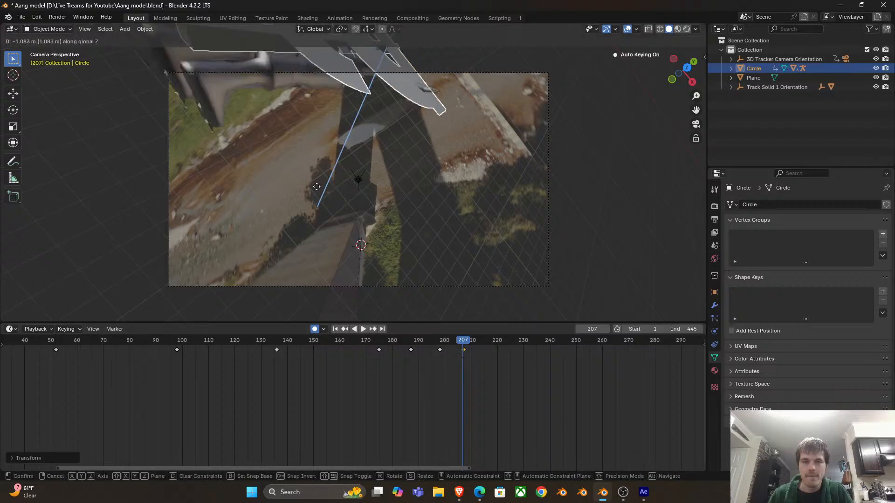
pyautogui.press('r')
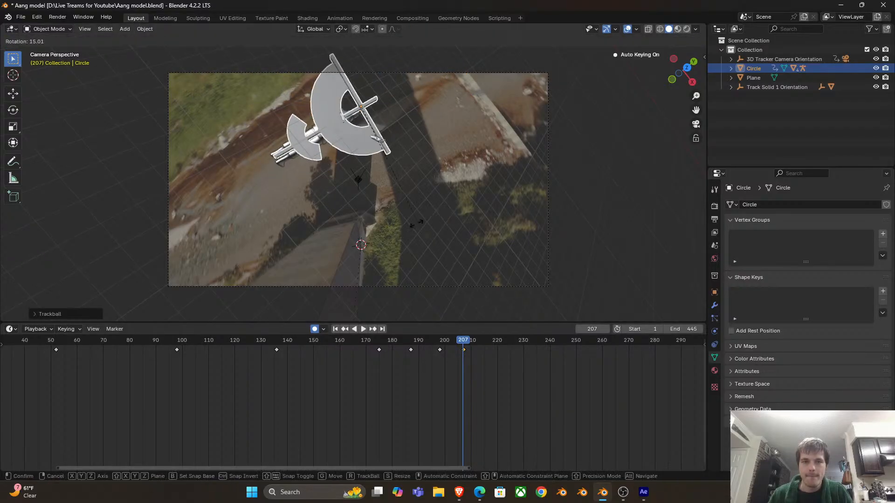
pyautogui.click(393, 225)
pyautogui.click(451, 362)
pyautogui.press('space')
pyautogui.click(420, 358)
pyautogui.press('space')
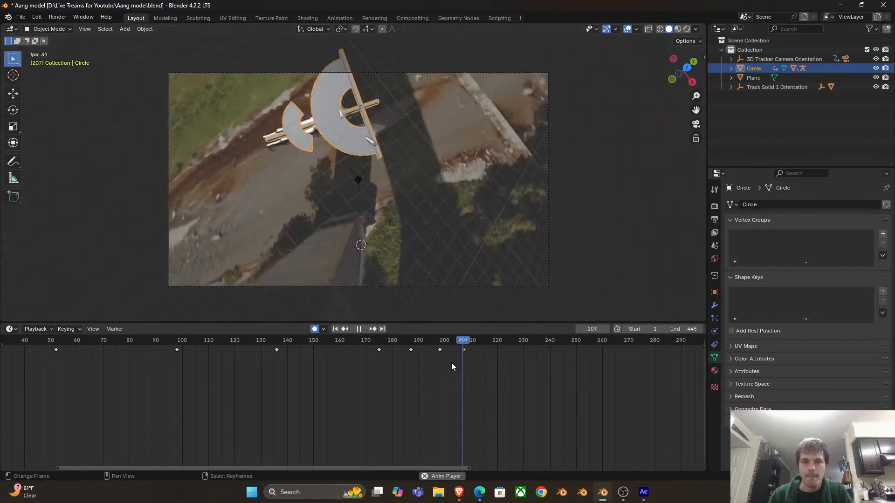
# Reposition the glider at frame 211 and rotate it freely with trackball rotation
pyautogui.click(473, 357)
pyautogui.press('g')
pyautogui.click(386, 258)
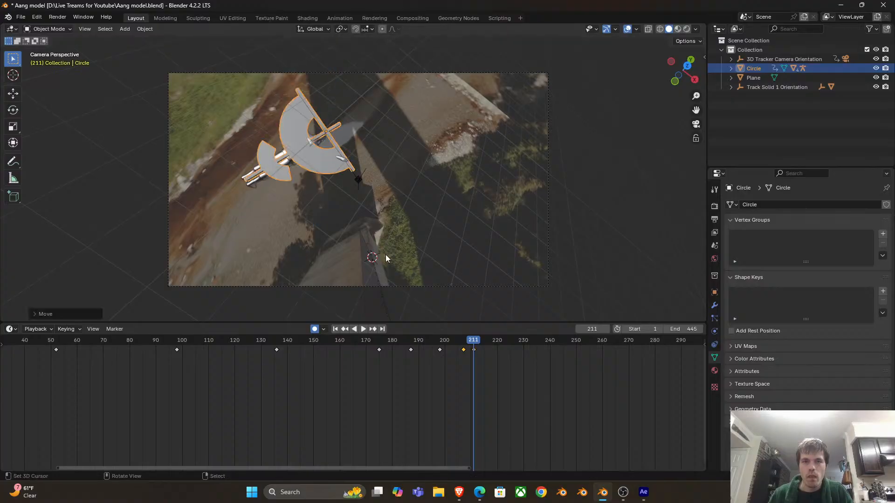
pyautogui.press('r')
pyautogui.press('r')
pyautogui.click(326, 214)
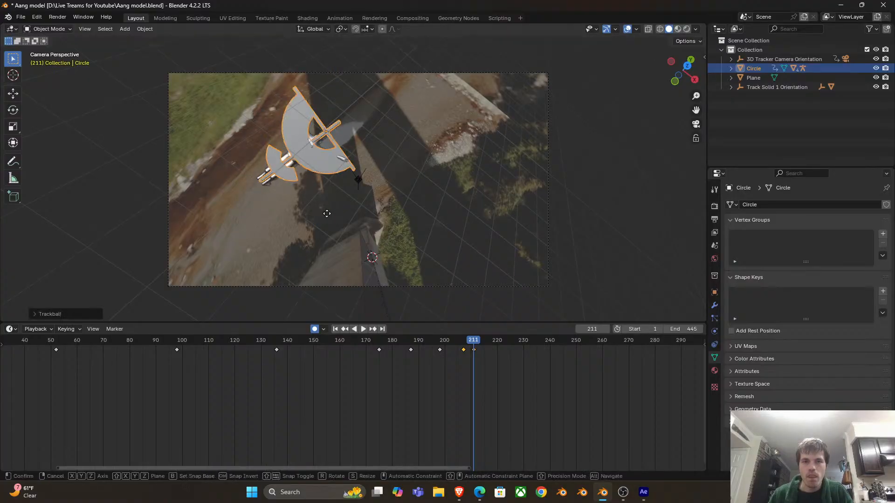
# Reposition the glider beside the pillar's base at frame 211 and play back the motion
pyautogui.press('g')
pyautogui.click(392, 186)
pyautogui.click(449, 351)
pyautogui.press('space')
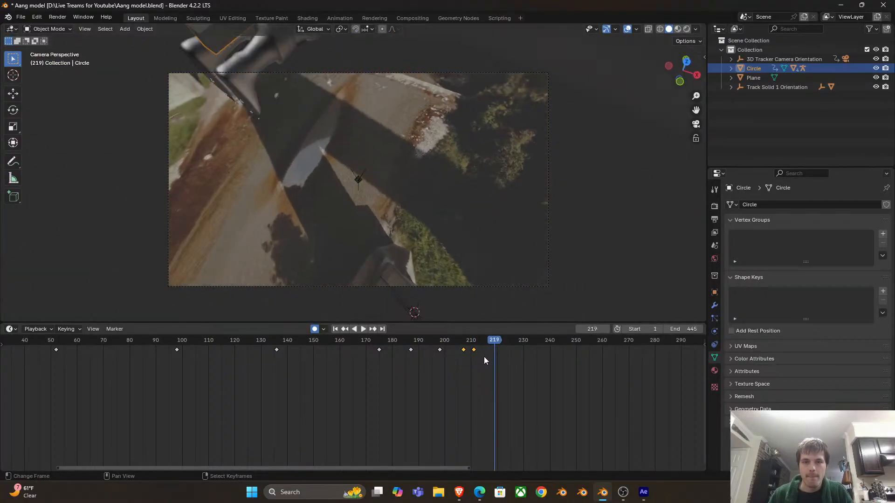
# Move the glider along Z at frame 219 and reposition it within the camera view
pyautogui.scroll(-2, 461, 321)
pyautogui.press('g')
pyautogui.press('z')
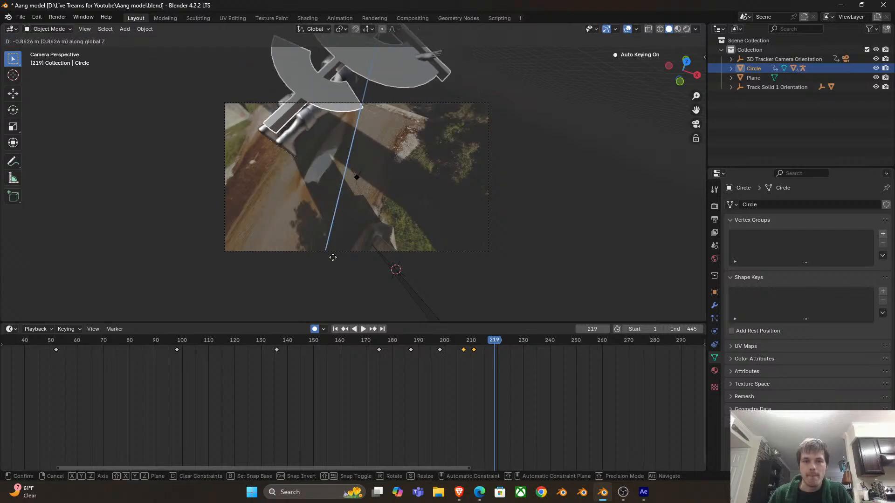
pyautogui.click(328, 76)
pyautogui.press('g')
pyautogui.click(468, 356)
# Move the glider along Z at frame 227 and reposition it over the riverbed in the camera view
pyautogui.moveTo(468, 357); pyautogui.dragTo(515, 361)
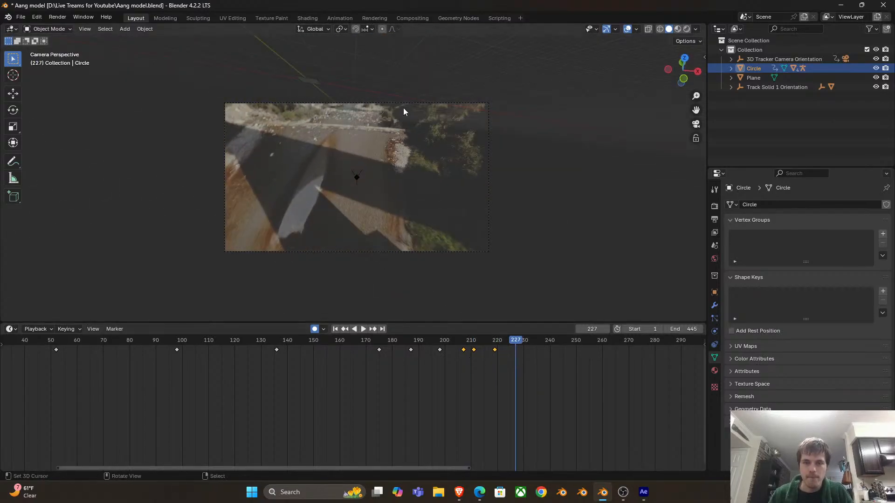
pyautogui.press('g')
pyautogui.press('z')
pyautogui.click(363, 252)
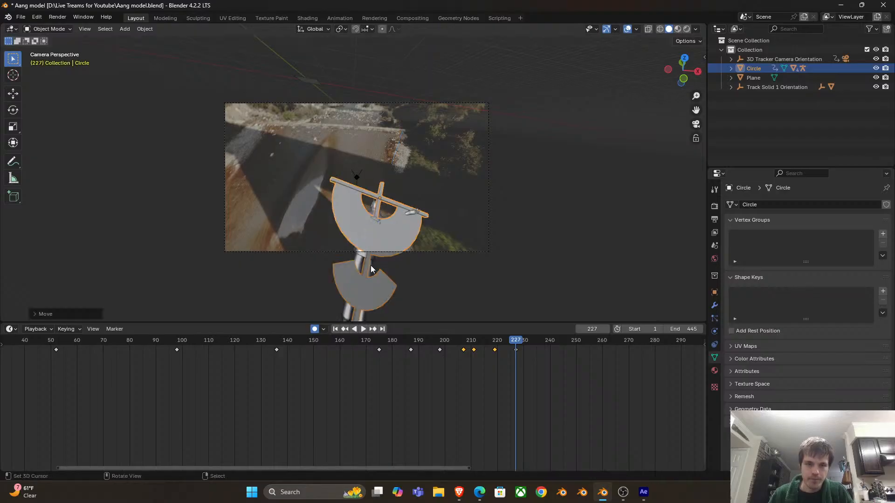
pyautogui.press('g')
pyautogui.scroll(5, 372, 187)
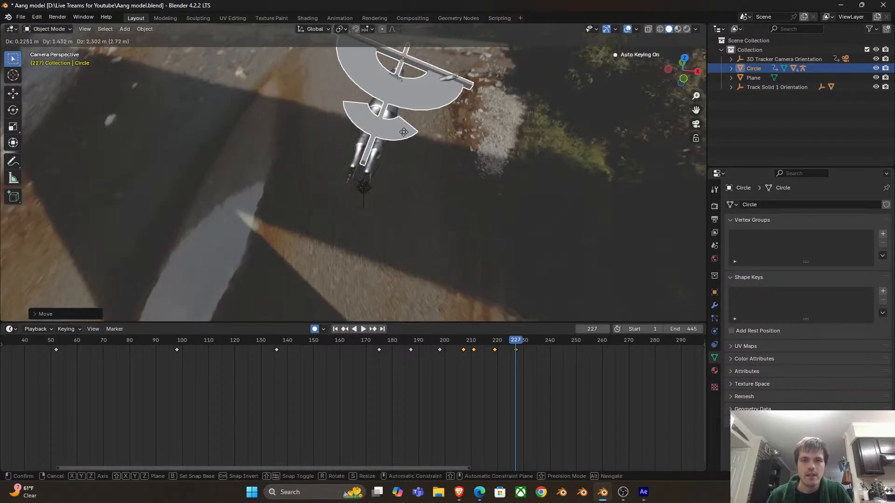
pyautogui.click(353, 211)
pyautogui.scroll(-4, 354, 211)
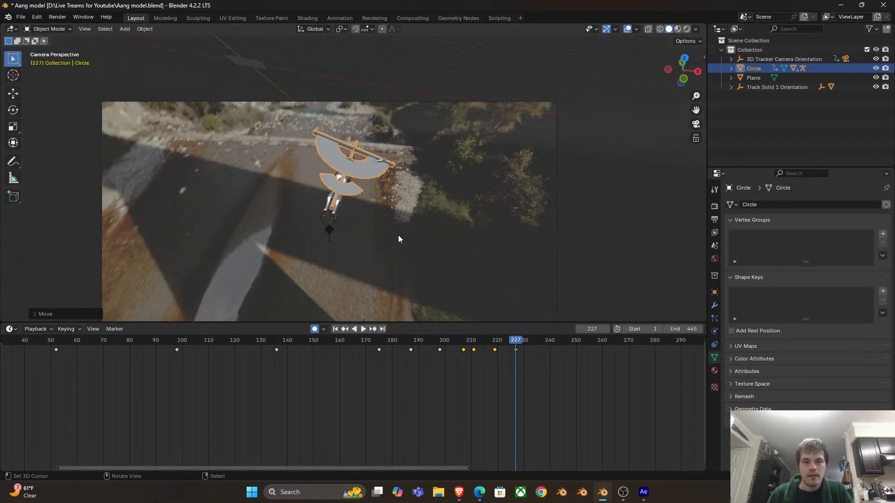
# Shift the glider's frame 227 keyframe to about frame 237 and play back the motion
pyautogui.press('Right')
pyautogui.press('Right')
pyautogui.press('Right')
pyautogui.press('Right')
pyautogui.press('Right')
pyautogui.press('Right')
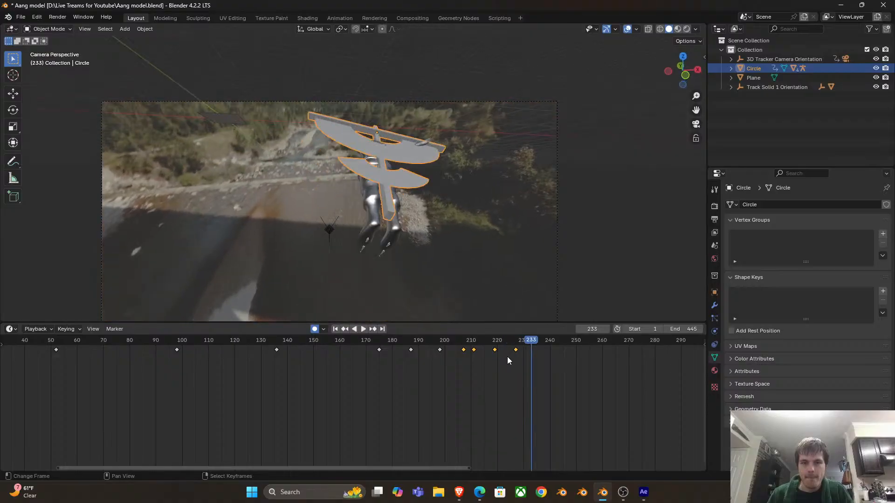
pyautogui.moveTo(513, 351)
pyautogui.mouseDown()
pyautogui.moveTo(492, 353)
pyautogui.moveTo(514, 357)
pyautogui.mouseUp()
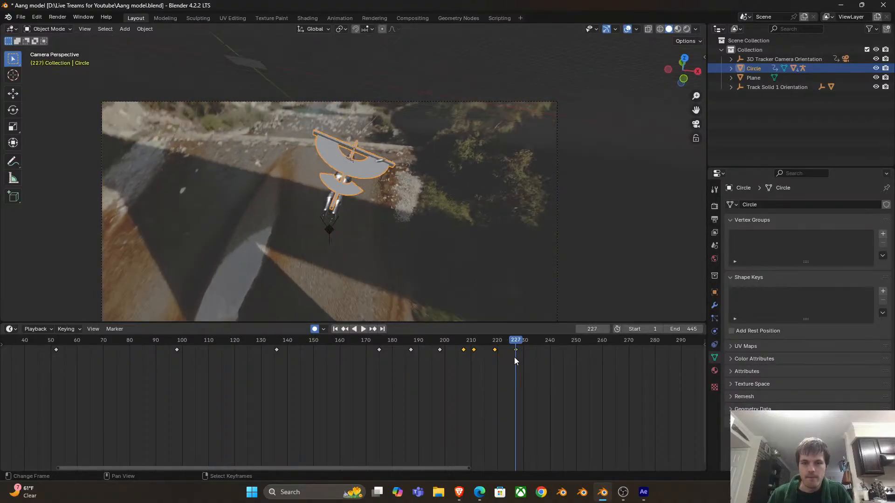
pyautogui.press('g')
pyautogui.click(543, 352)
pyautogui.press('space')
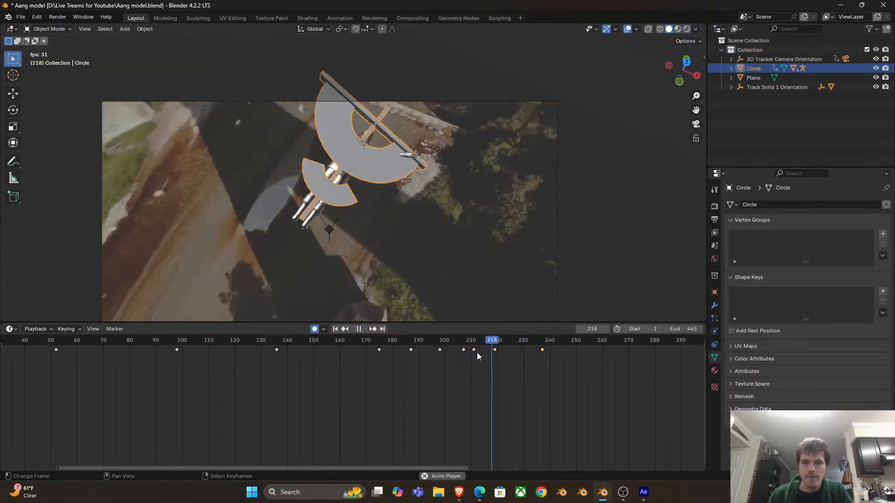
pyautogui.click(437, 347)
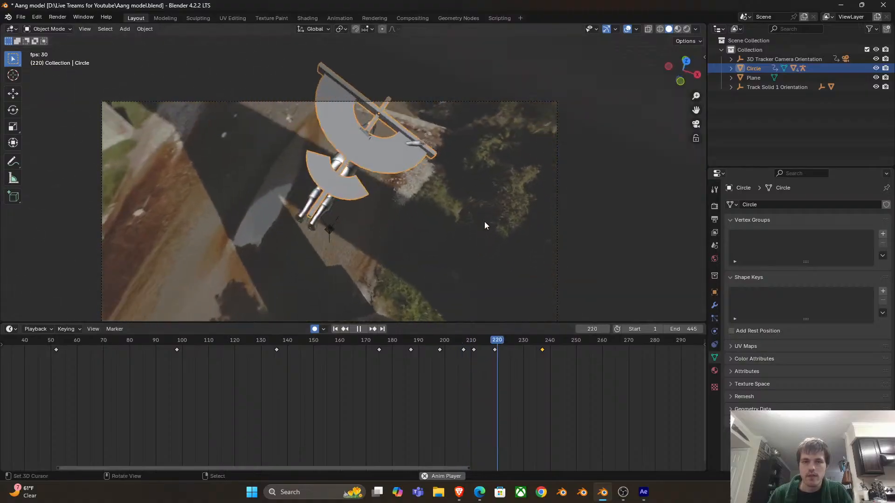
pyautogui.press('space')
pyautogui.scroll(-3, 429, 365)
# Move the glider horizontally with Z locked at frame 257 to bring it into the camera view
pyautogui.click(444, 359)
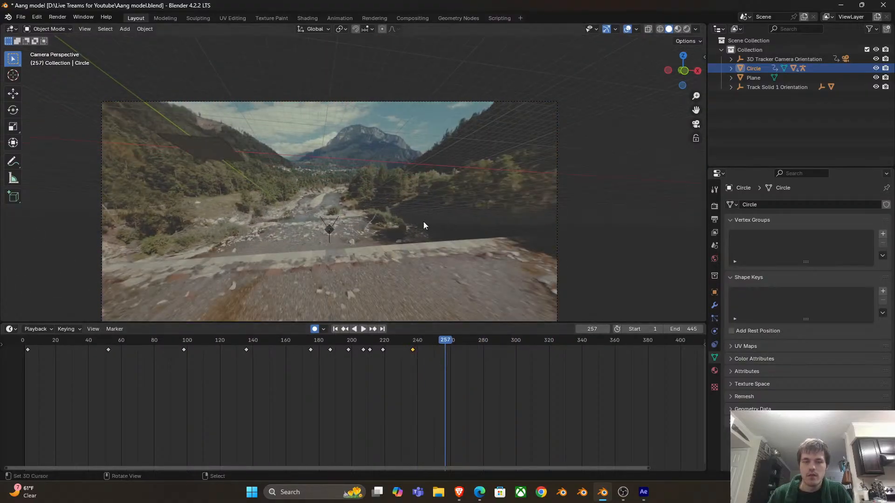
pyautogui.scroll(-3, 427, 249)
pyautogui.press('g')
pyautogui.hotkey('shift', 'z')
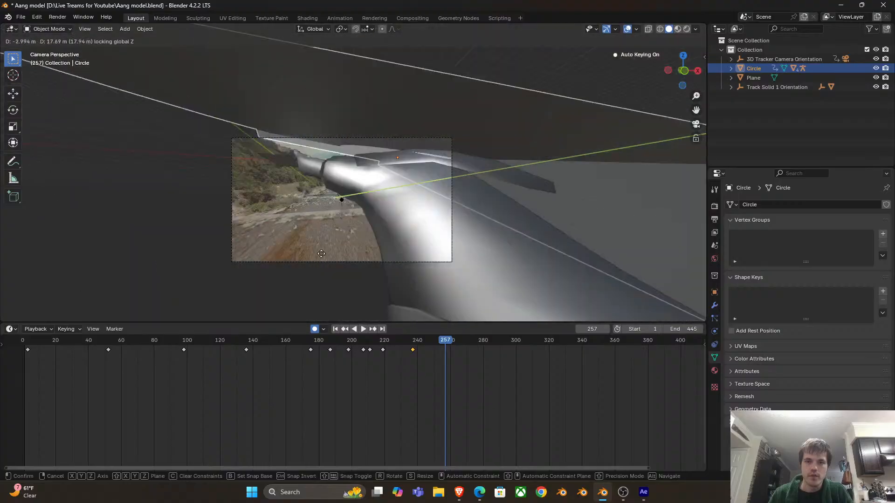
pyautogui.click(314, 229)
pyautogui.scroll(3, 313, 228)
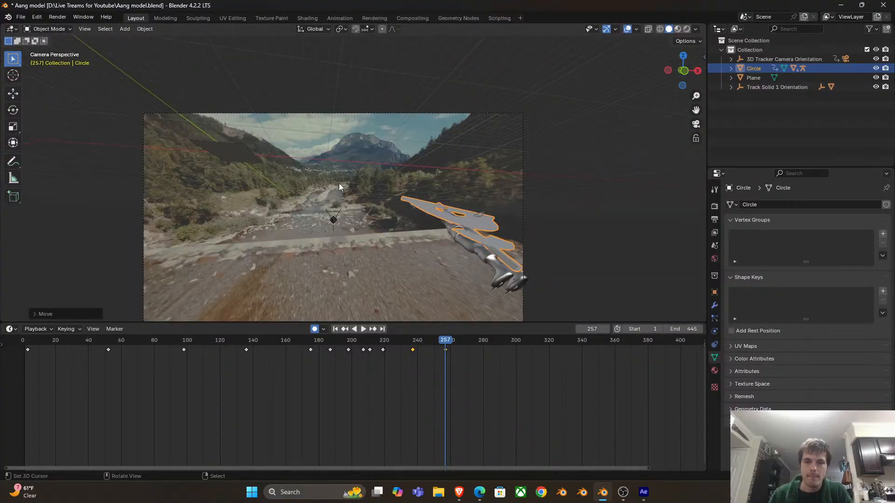
# Bank the glider at frame 257 with view and trackball rotation and reposition it above the riverbed
pyautogui.press('r')
pyautogui.click(414, 157)
pyautogui.press('g')
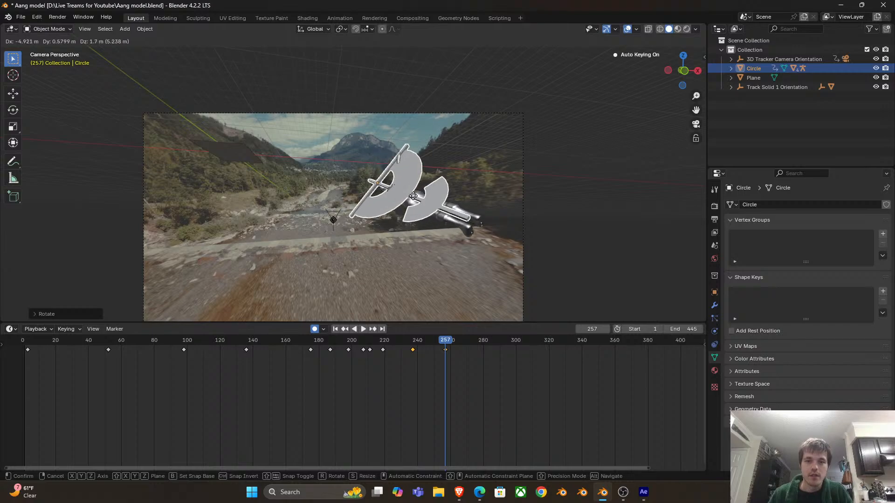
pyautogui.click(399, 194)
pyautogui.press('r')
pyautogui.press('r')
pyautogui.click(439, 214)
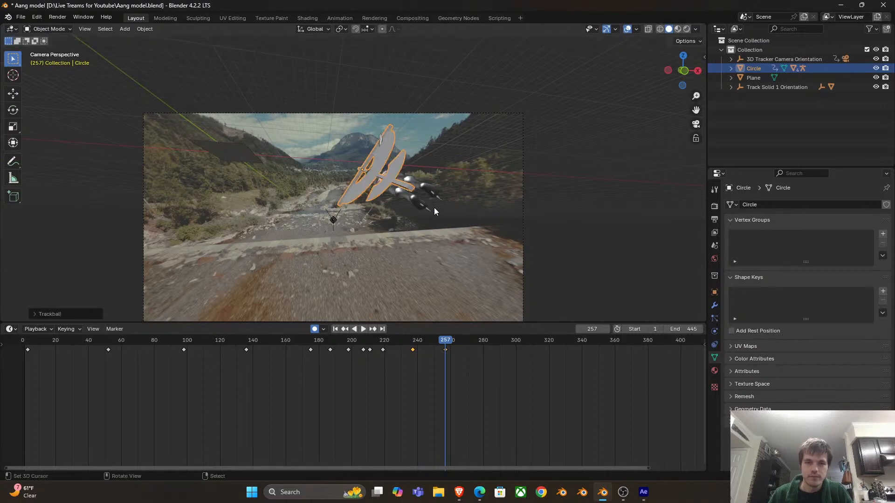
pyautogui.press('g')
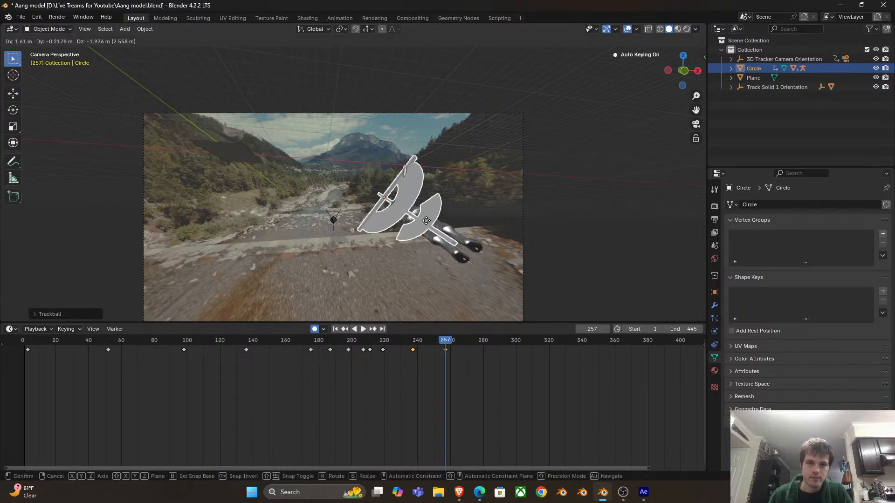
pyautogui.click(438, 329)
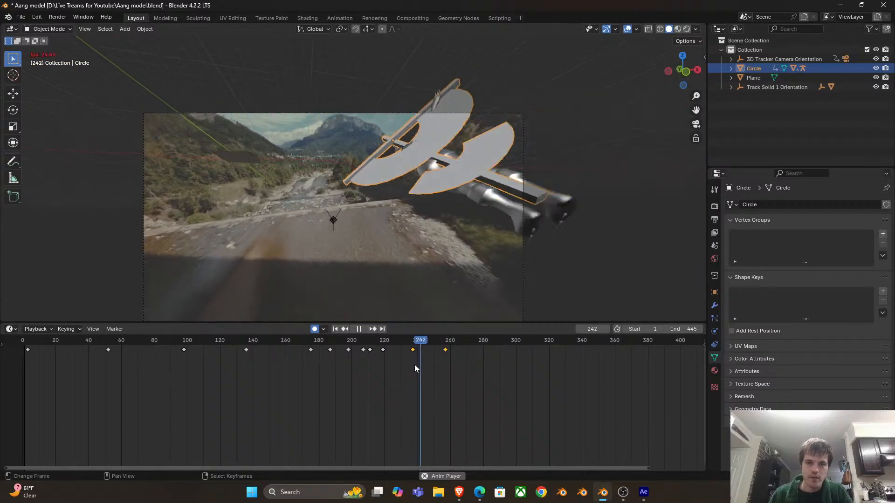
# Shift the glider's frame 257 keyframe to frame 271 and play back the motion
pyautogui.moveTo(445, 350); pyautogui.dragTo(468, 350)
pyautogui.press('space')
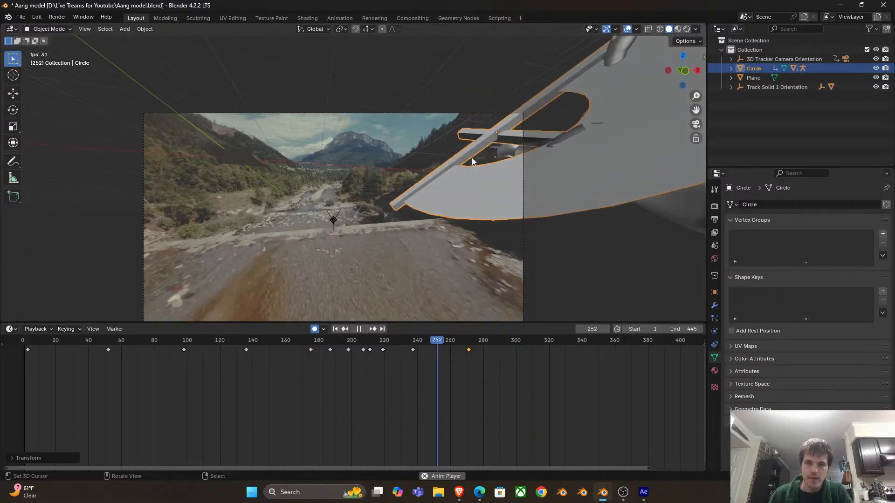
pyautogui.press('space')
pyautogui.click(468, 352)
# Move the glider farther along the river at frame 271 with its Z position locked
pyautogui.press('g')
pyautogui.hotkey('shift', 'z')
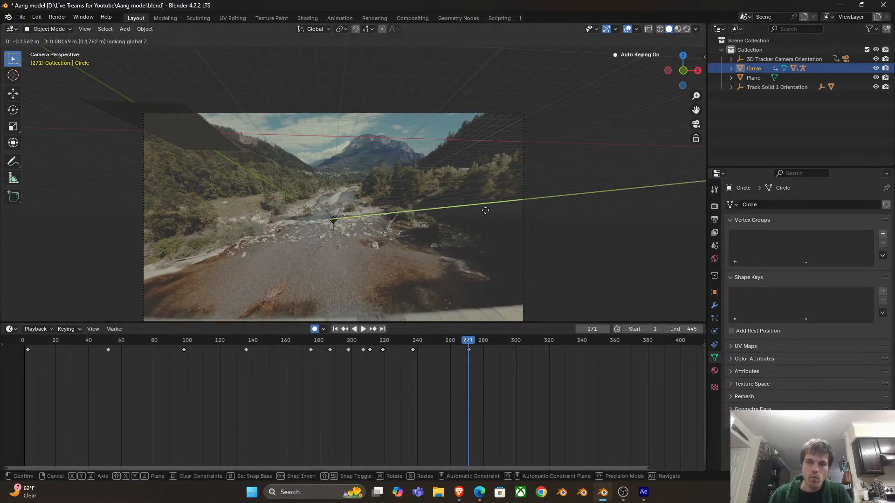
pyautogui.press('Return')
pyautogui.press('g')
pyautogui.hotkey('shift', 'z')
# Rotate the glider slightly about the view axis at frame 271
pyautogui.press('r')
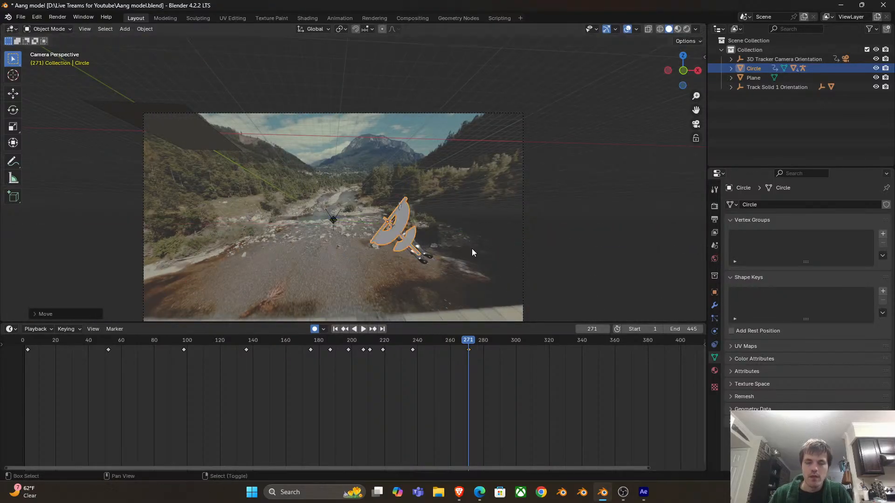
pyautogui.scroll(2, 432, 238)
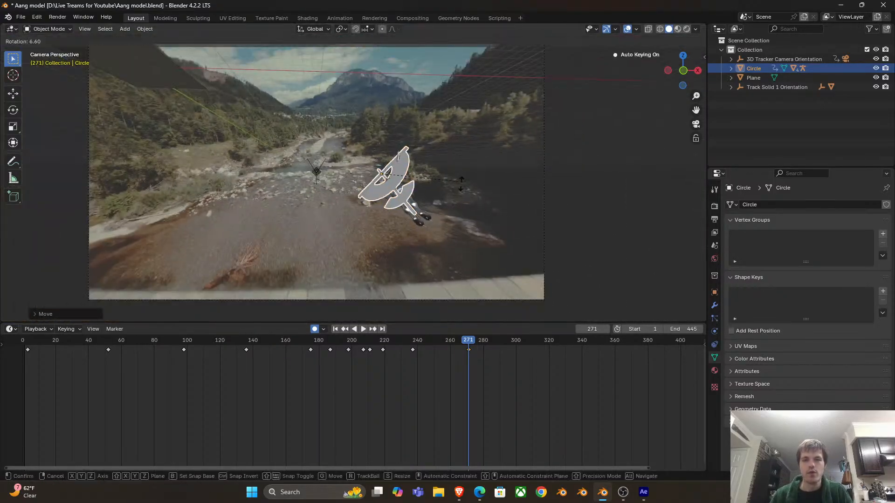
pyautogui.click(460, 184)
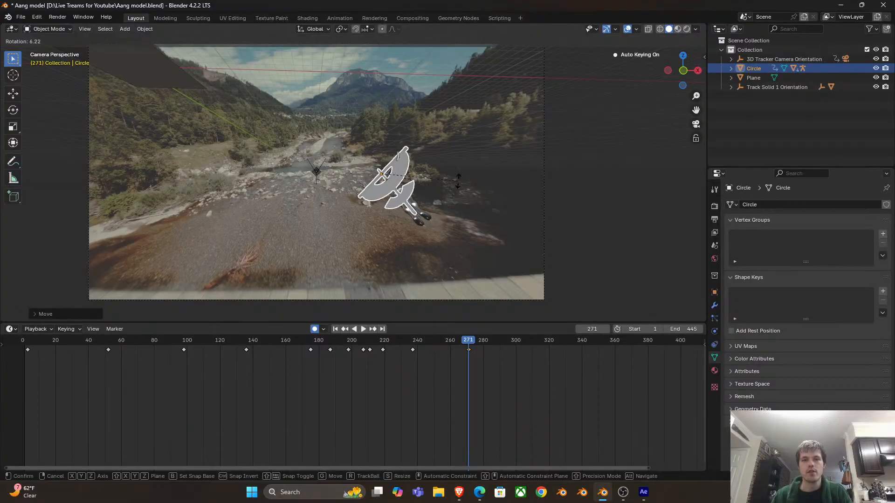
pyautogui.press('r')
pyautogui.press('r')
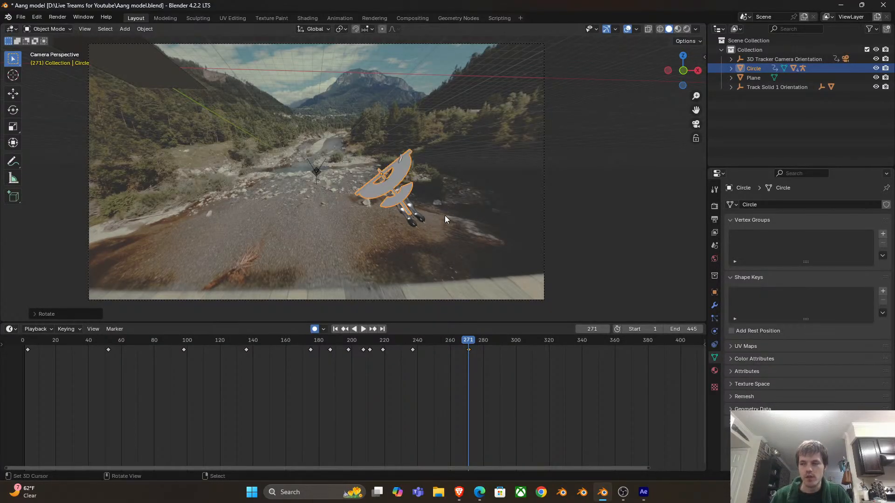
pyautogui.press('Escape')
# Raise the glider over the river at frame 271 and save the file
pyautogui.press('g')
pyautogui.click(466, 173)
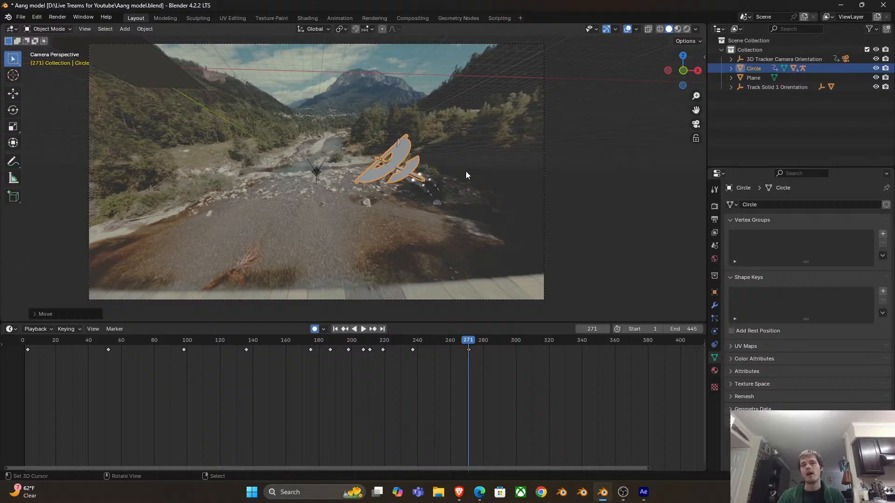
pyautogui.click(379, 151)
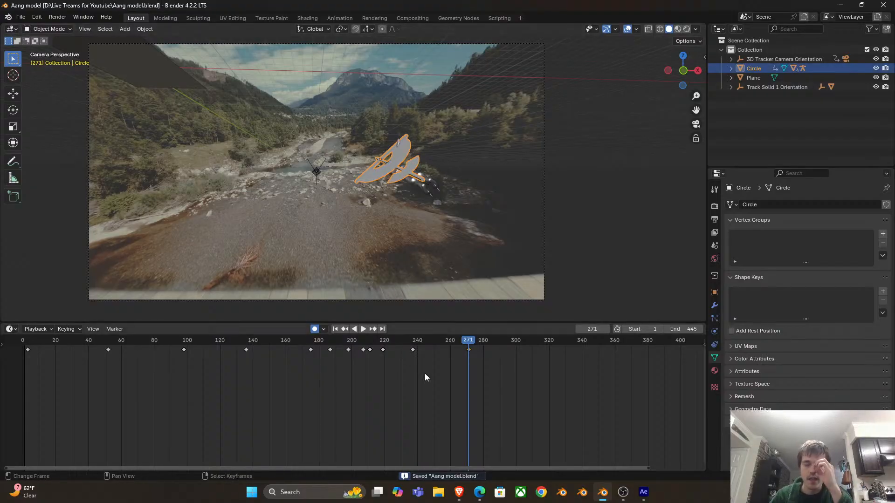
# Play back the glider's flight from the beginning of the shot to check its motion around the pillar
pyautogui.scroll(-3, 424, 365)
pyautogui.click(140, 353)
pyautogui.press('space')
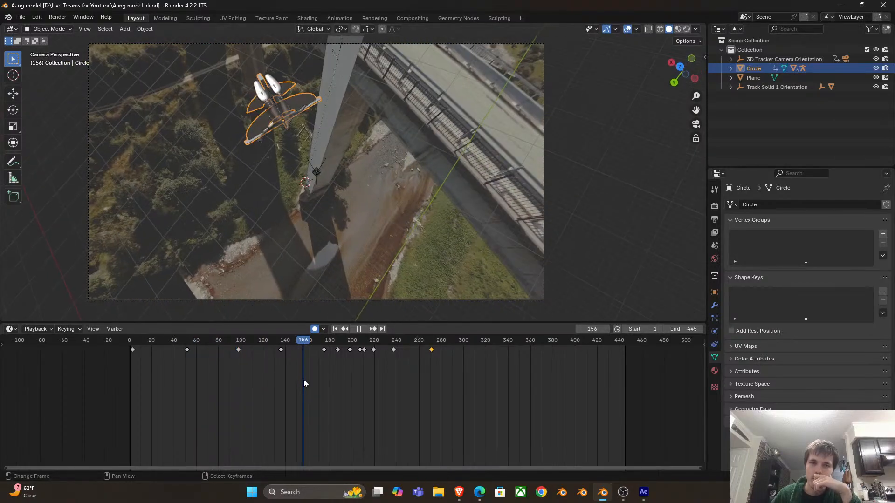
pyautogui.click(251, 372)
pyautogui.press('Escape')
pyautogui.press('space')
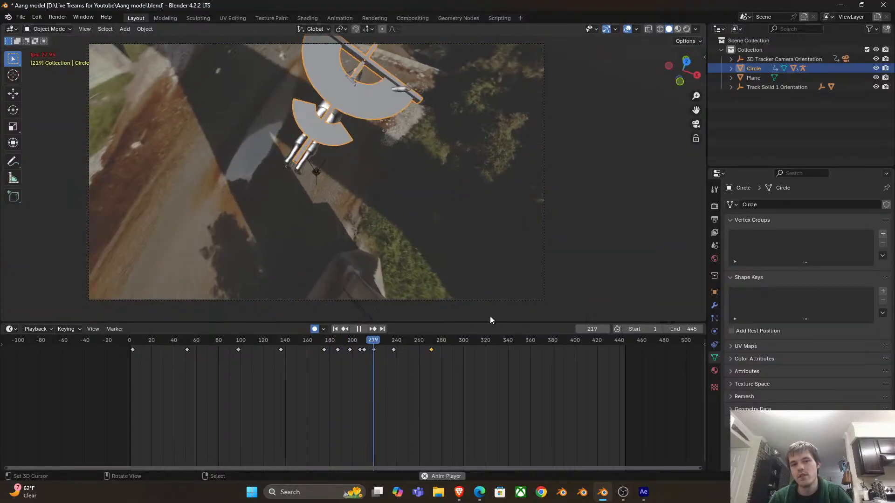
# Shift the glider's frame 237 keyframe to about frame 233 and play back the result
pyautogui.press('space')
pyautogui.moveTo(391, 350)
pyautogui.mouseDown()
pyautogui.moveTo(370, 354)
pyautogui.moveTo(401, 362)
pyautogui.mouseUp()
pyautogui.press('space')
pyautogui.press('space')
# Lower the glider toward the riverbed at frame 244 and adjust its tilt with trackball rotation
pyautogui.press('g')
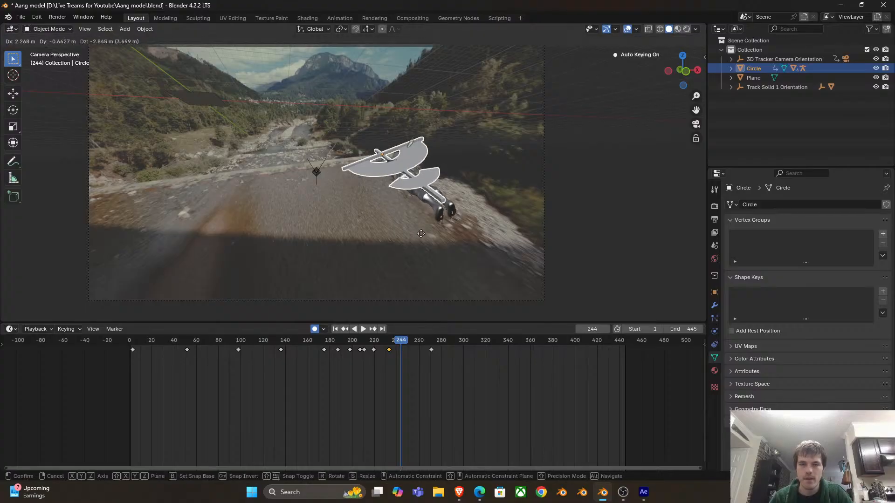
pyautogui.click(422, 239)
pyautogui.press('r')
pyautogui.press('r')
pyautogui.click(400, 332)
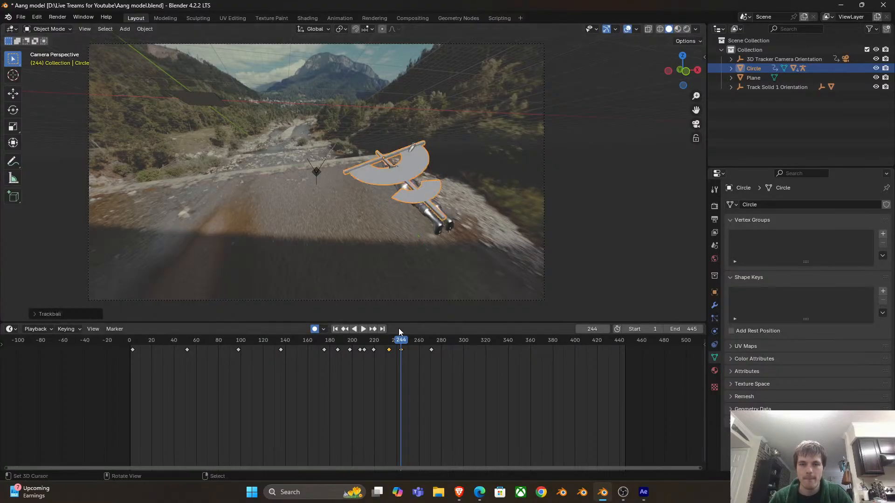
# Shift the glider's frame 244 keyframe to about frame 249 and play back the result
pyautogui.moveTo(386, 351); pyautogui.dragTo(409, 353)
pyautogui.press('g')
pyautogui.click(407, 351)
pyautogui.press('space')
pyautogui.press('space')
# Shift the glider's frame 271 keyframe to about frame 278 and review the motion leading up to it
pyautogui.press('g')
pyautogui.click(440, 350)
pyautogui.press('space')
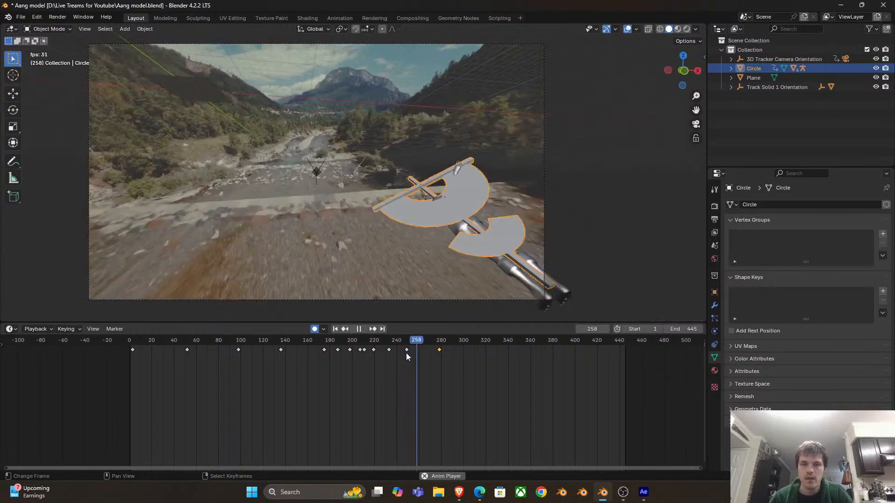
pyautogui.click(394, 355)
pyautogui.press('space')
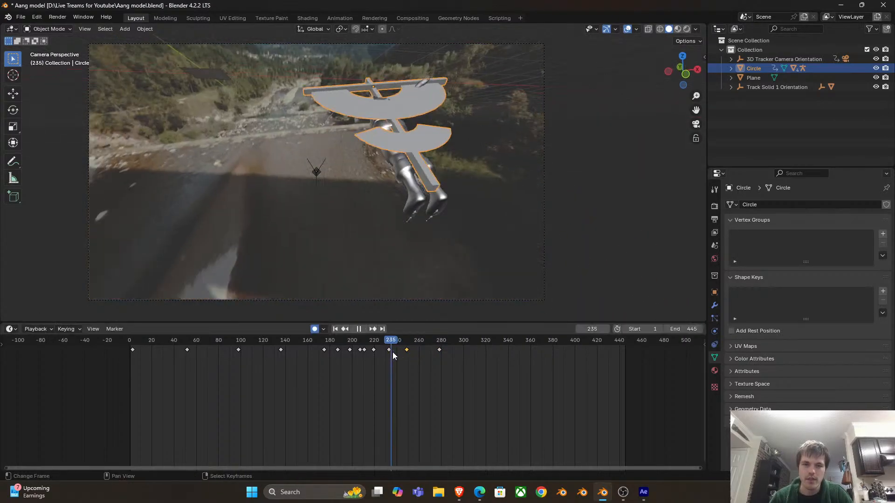
pyautogui.click(339, 359)
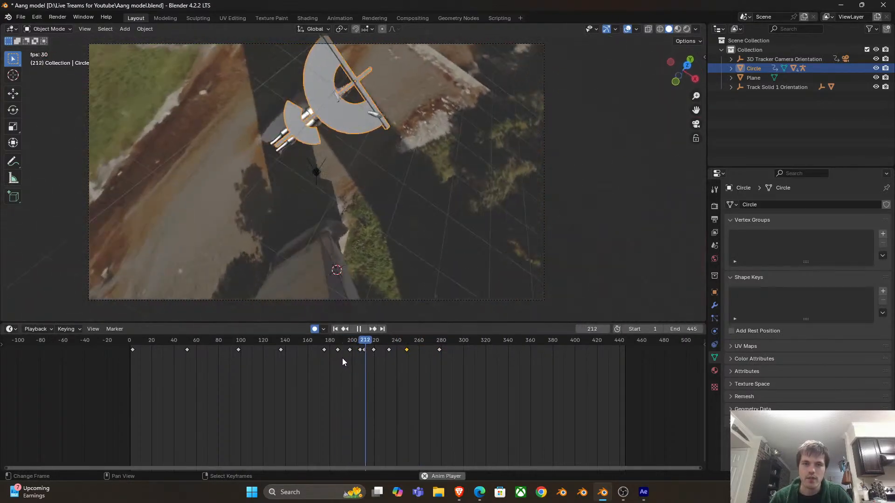
pyautogui.moveTo(354, 356); pyautogui.dragTo(388, 360)
pyautogui.press('space')
# Delete the glider's keyframe near frame 249 and play back the flight past the pillar
pyautogui.click(389, 350)
pyautogui.click(369, 352)
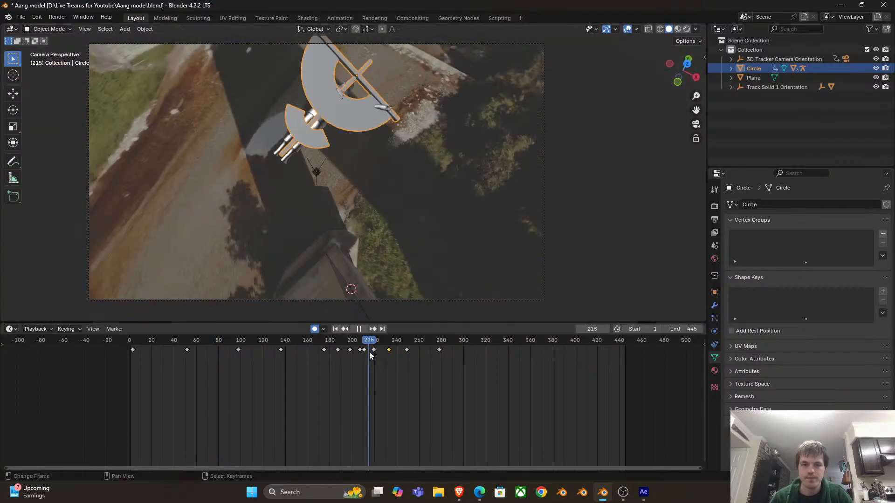
pyautogui.press('space')
pyautogui.press('space')
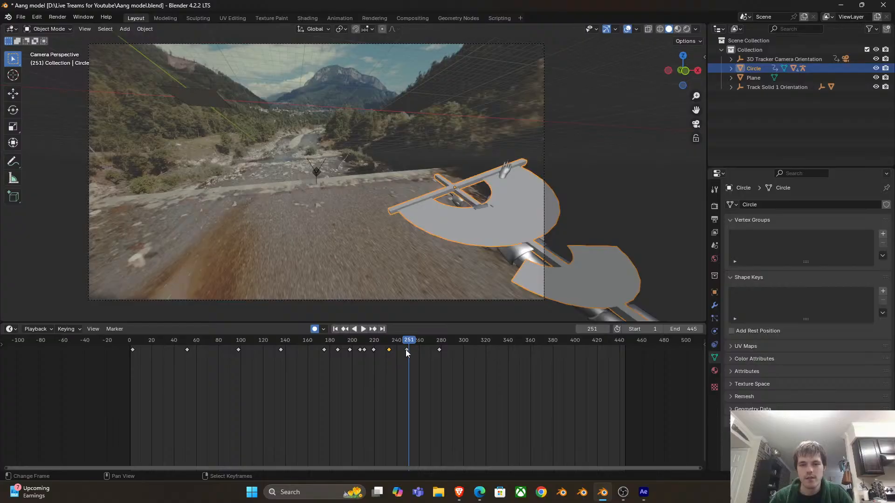
pyautogui.press('Delete')
pyautogui.click(376, 351)
pyautogui.press('space')
pyautogui.click(360, 350)
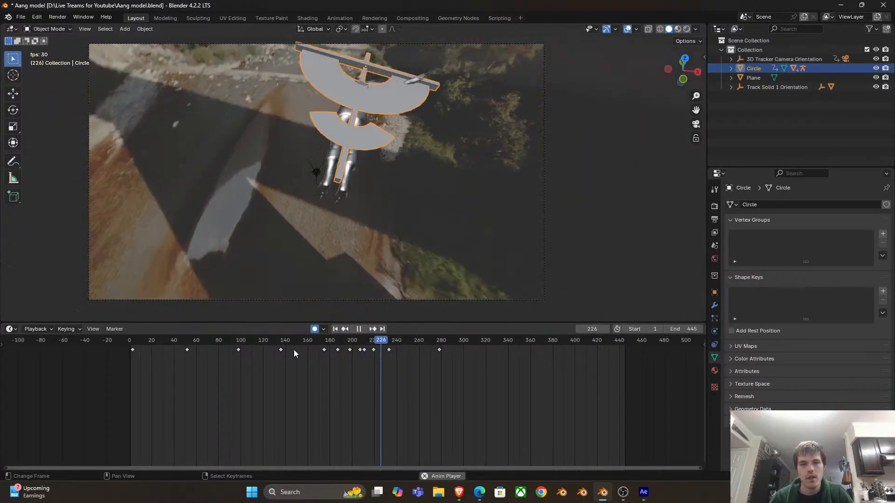
# Review the flight past the pillar and reposition the glider at about frame 246 to keyframe it there
pyautogui.click(293, 349)
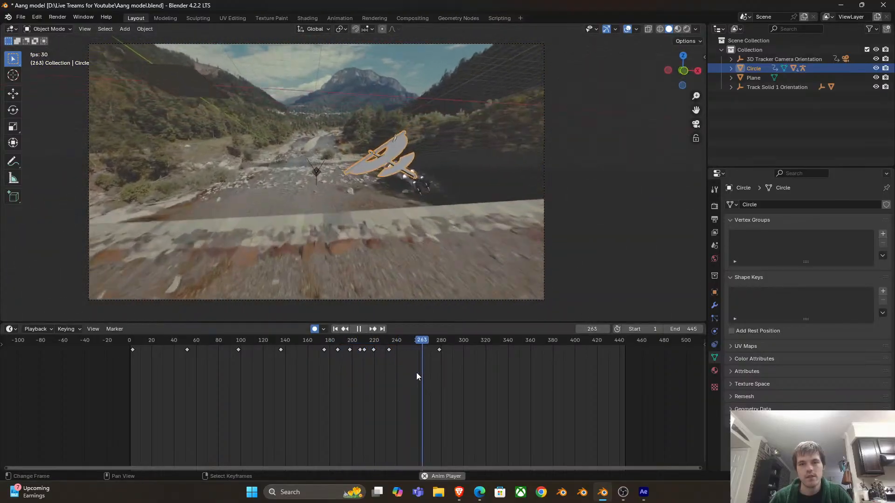
pyautogui.click(395, 354)
pyautogui.click(388, 353)
pyautogui.press('space')
pyautogui.press('space')
pyautogui.click(383, 364)
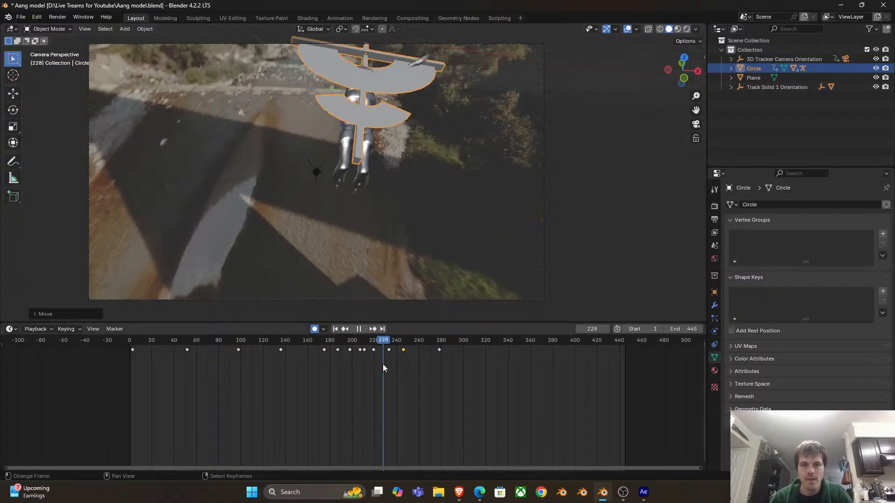
# Delete the glider's keyframe near frame 233 and replay the motion from about frame 210
pyautogui.click(366, 355)
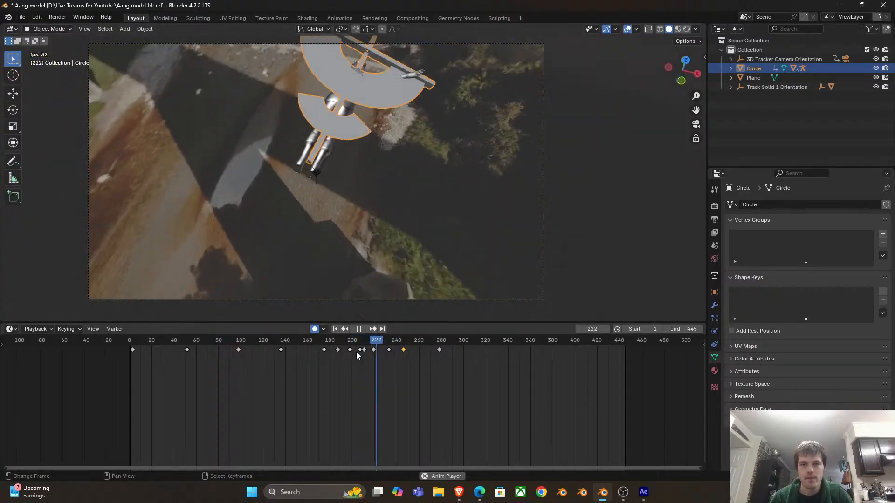
pyautogui.moveTo(367, 354); pyautogui.dragTo(390, 355)
pyautogui.rightClick(382, 356)
pyautogui.click(365, 353)
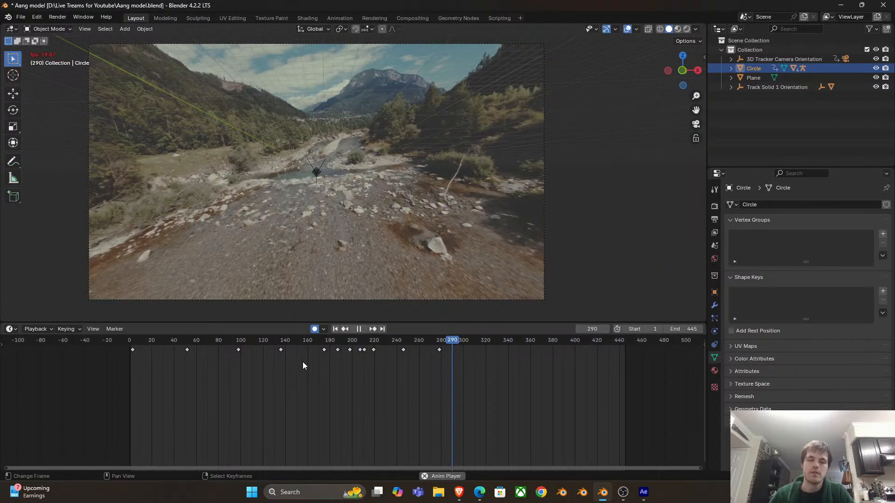
# Play back the flight from the first frames past the pillar to about frame 273 and check the glider's path
pyautogui.click(345, 353)
pyautogui.click(132, 365)
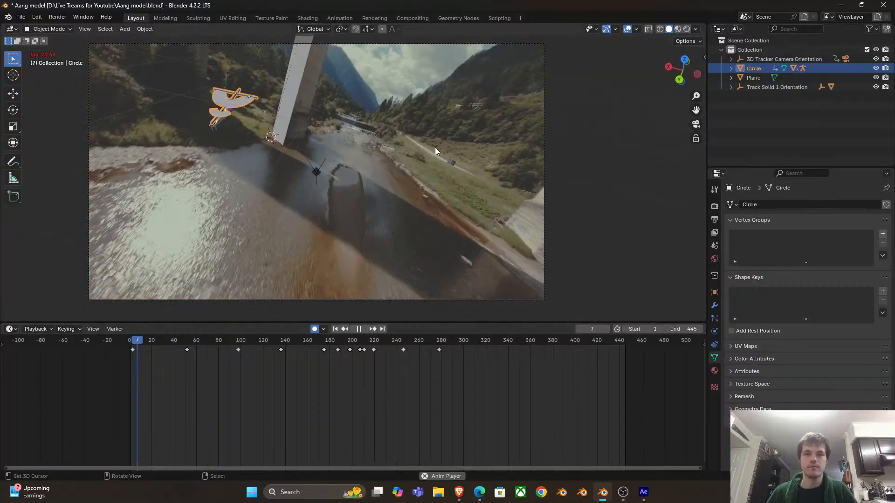
pyautogui.press('space')
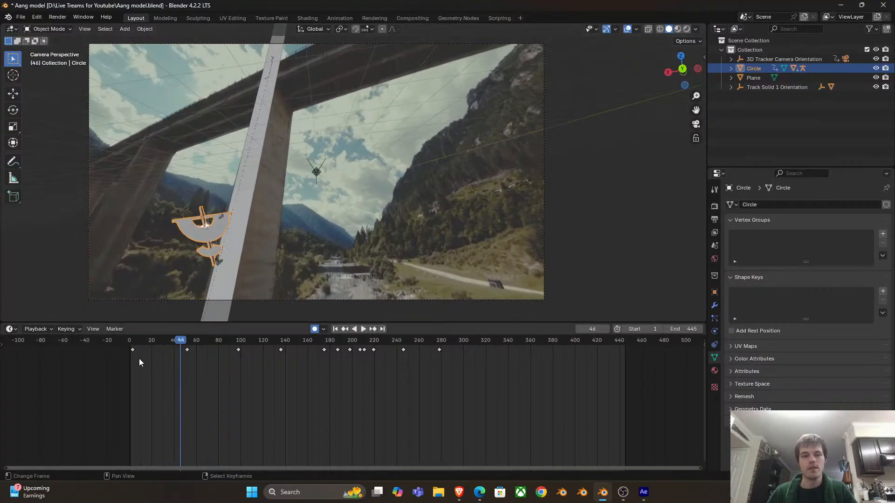
pyautogui.click(145, 357)
pyautogui.press('space')
pyautogui.click(149, 354)
pyautogui.click(162, 350)
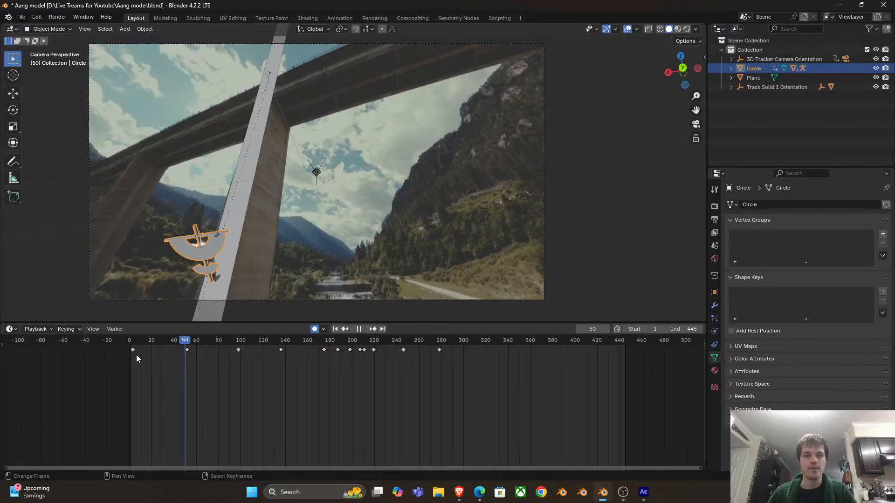
pyautogui.click(136, 354)
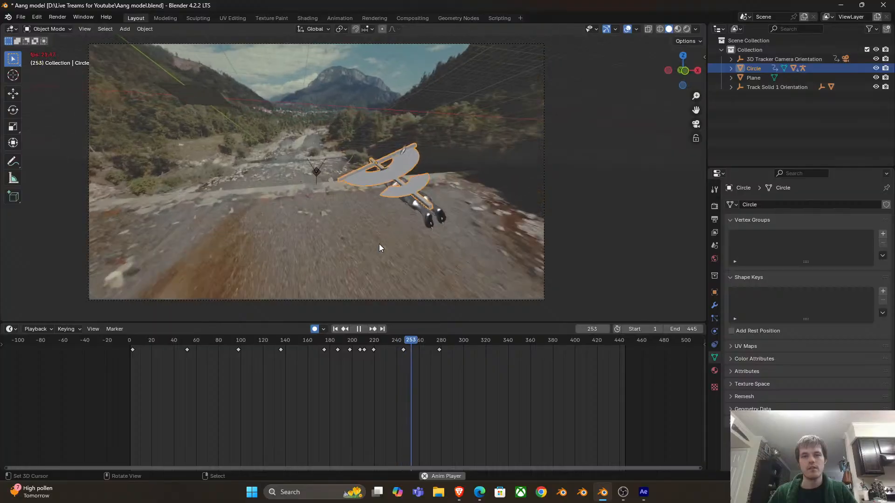
pyautogui.press('space')
pyautogui.click(433, 351)
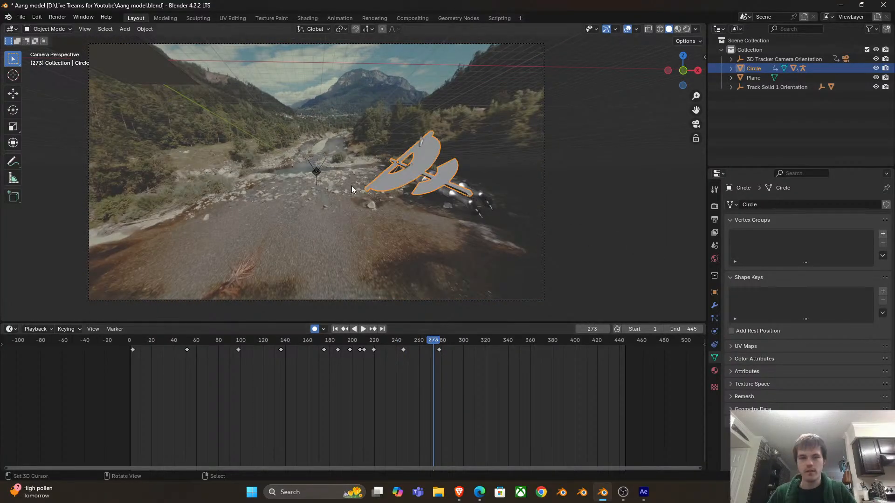
pyautogui.press('space')
pyautogui.moveTo(437, 339); pyautogui.dragTo(470, 367)
pyautogui.scroll(-2, 493, 254)
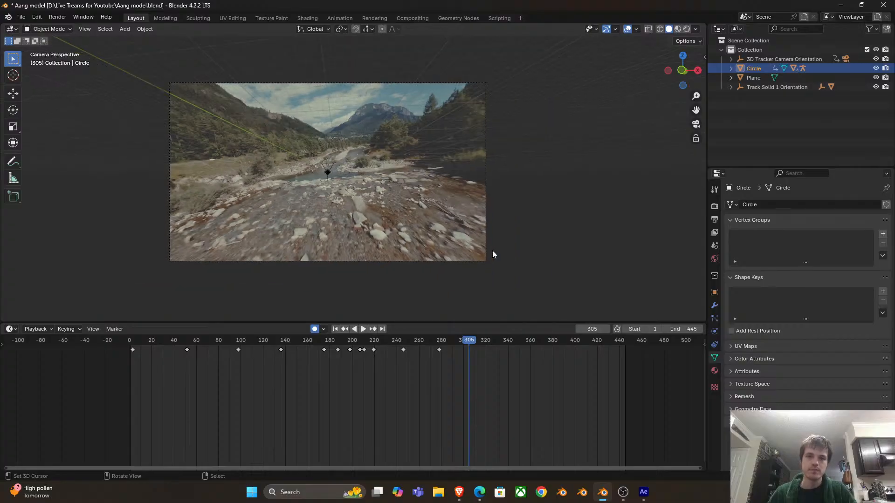
pyautogui.press('g')
pyautogui.hotkey('shift', 'z')
pyautogui.press('Escape')
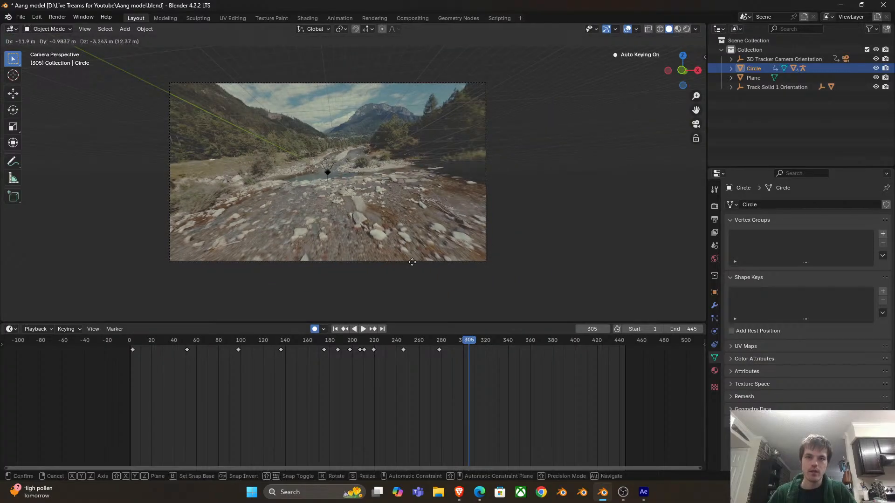
# At frame 285, move the glider along its local Y axis so it is keyframed ahead of the camera, inside the frame
pyautogui.click(441, 363)
pyautogui.press('space')
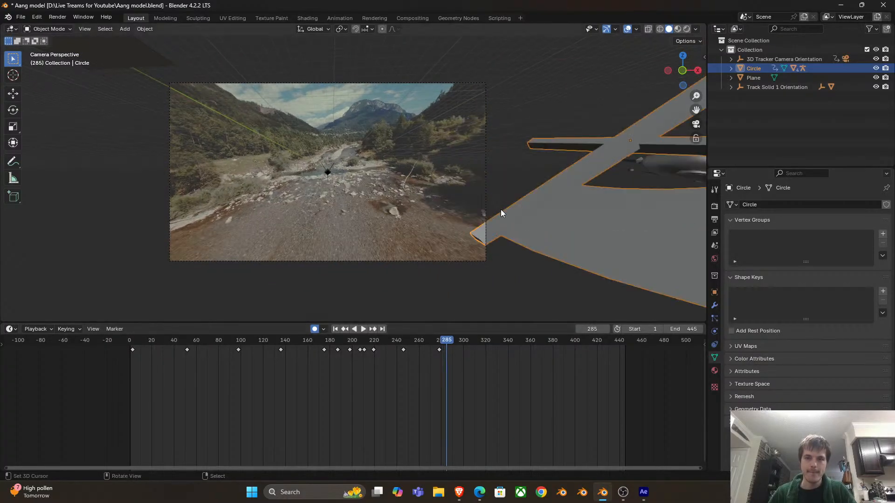
pyautogui.press('g')
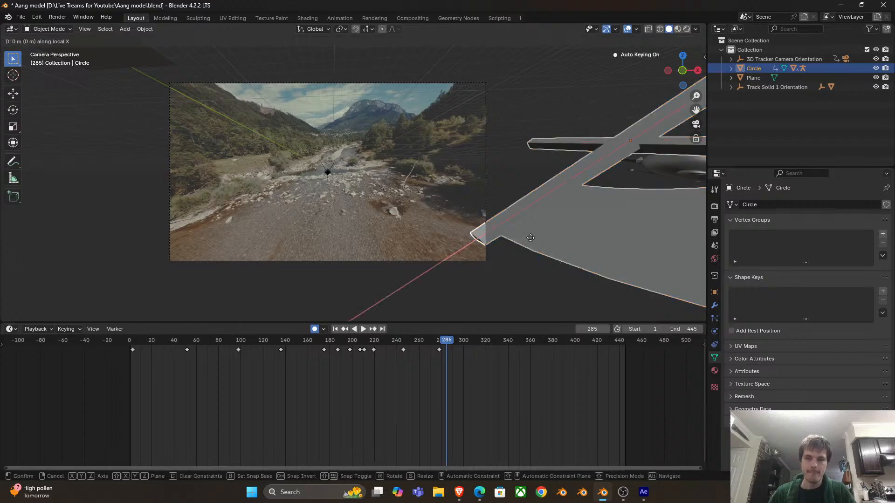
pyautogui.press('x')
pyautogui.press('x')
pyautogui.press('y')
pyautogui.press('y')
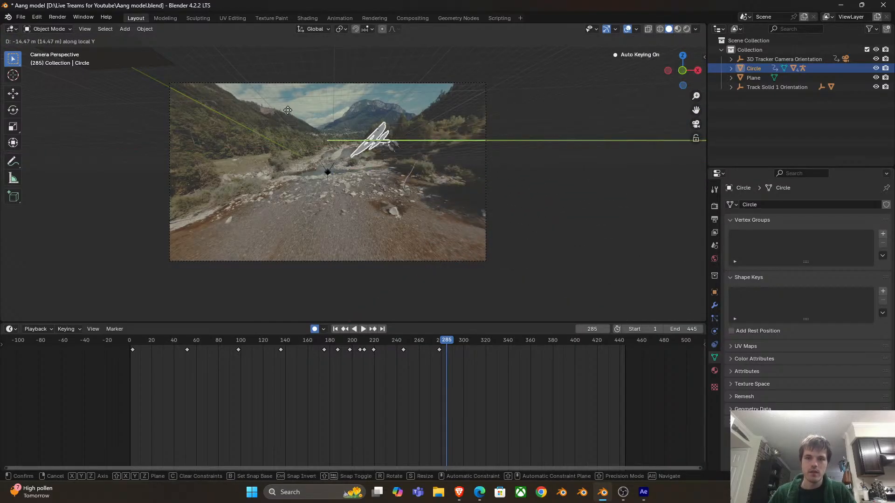
pyautogui.click(401, 169)
pyautogui.scroll(2, 401, 168)
pyautogui.scroll(2, 412, 173)
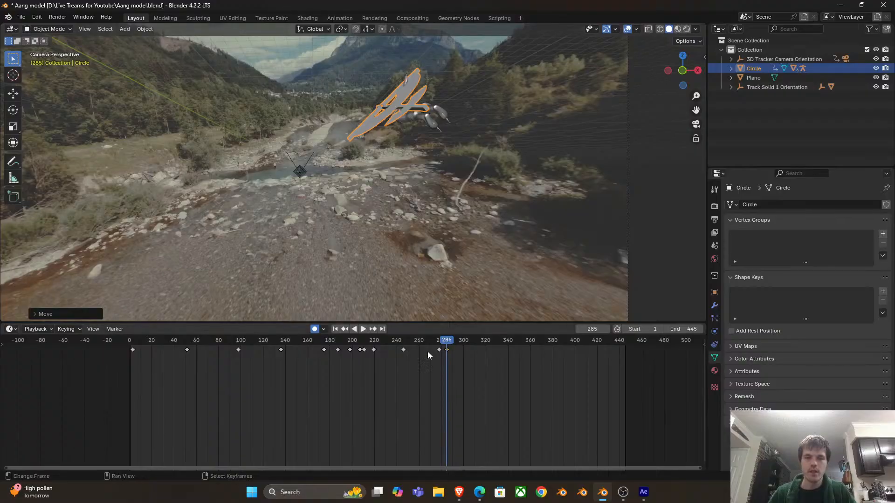
# Play back the motion into frame 285 and shift that glider keyframe to frame 305
pyautogui.click(420, 362)
pyautogui.press('space')
pyautogui.press('space')
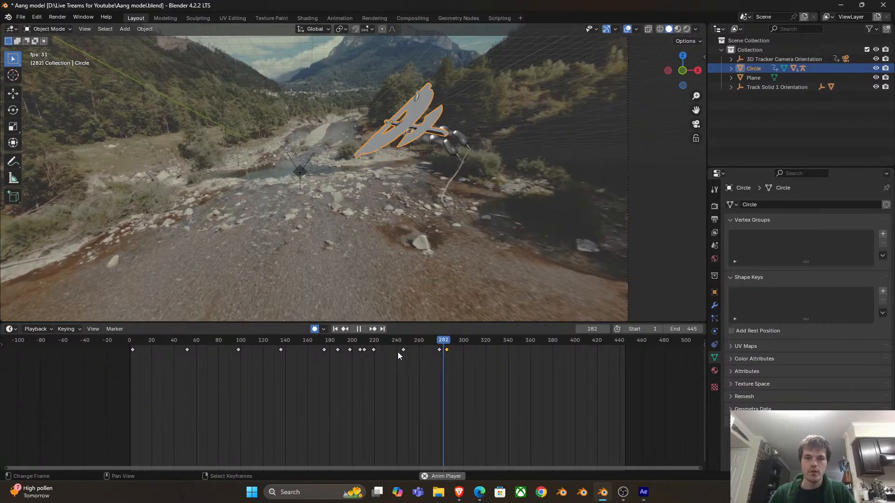
pyautogui.click(398, 351)
pyautogui.click(413, 351)
pyautogui.moveTo(447, 350); pyautogui.dragTo(469, 353)
pyautogui.press('space')
pyautogui.press('space')
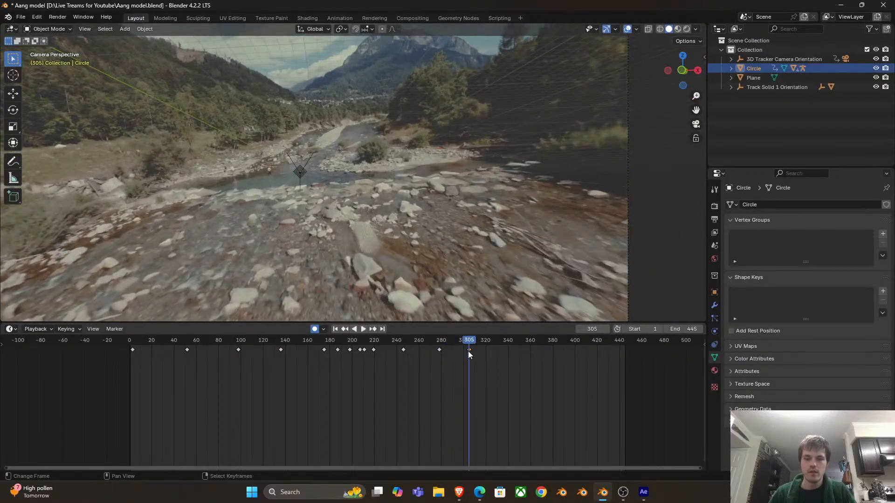
# At frame 305, move the glider back inside the camera frame, ahead of the camera over the river
pyautogui.scroll(-3, 497, 231)
pyautogui.press('g')
pyautogui.press('y')
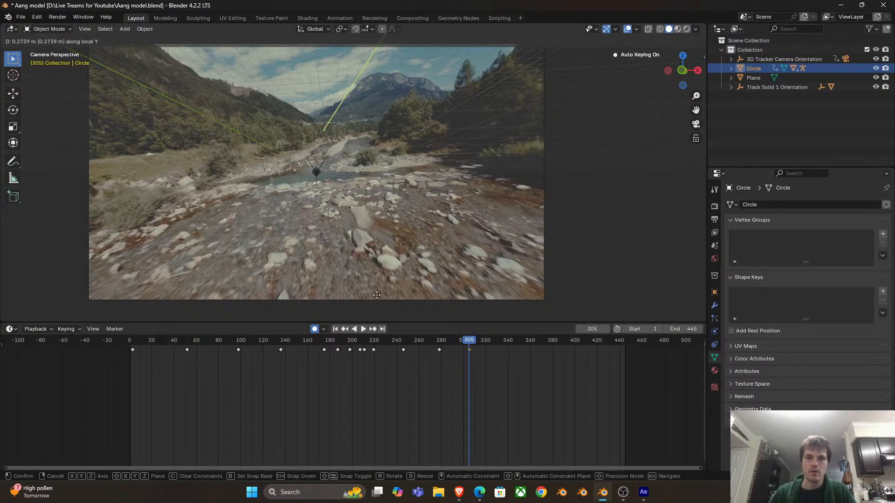
pyautogui.press('y')
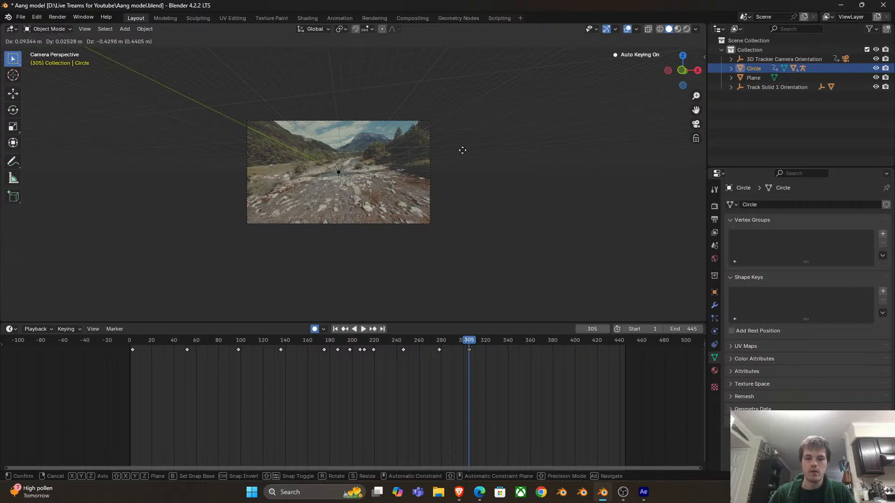
pyautogui.click(375, 138)
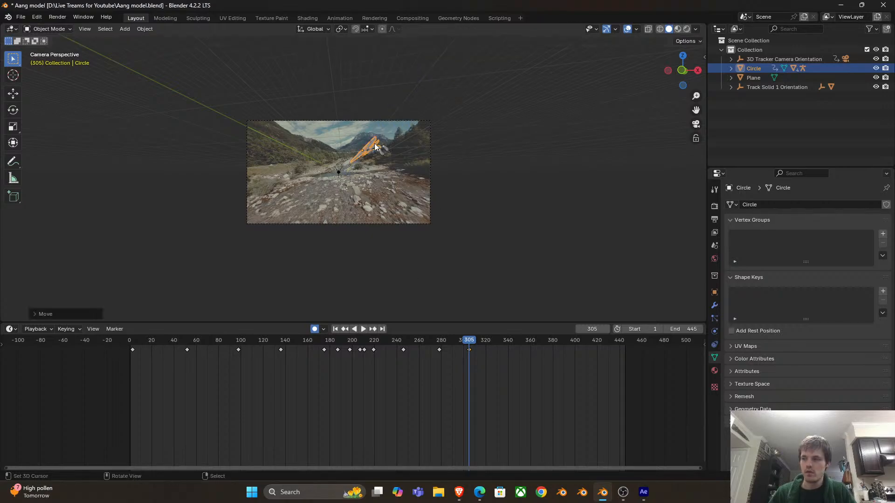
# Rotate the glider about its local Y axis to bank the opposite way at frame 305 and move it toward the river's left bank
pyautogui.scroll(2, 376, 137)
pyautogui.press('r')
pyautogui.press('y')
pyautogui.press('y')
pyautogui.scroll(2, 378, 169)
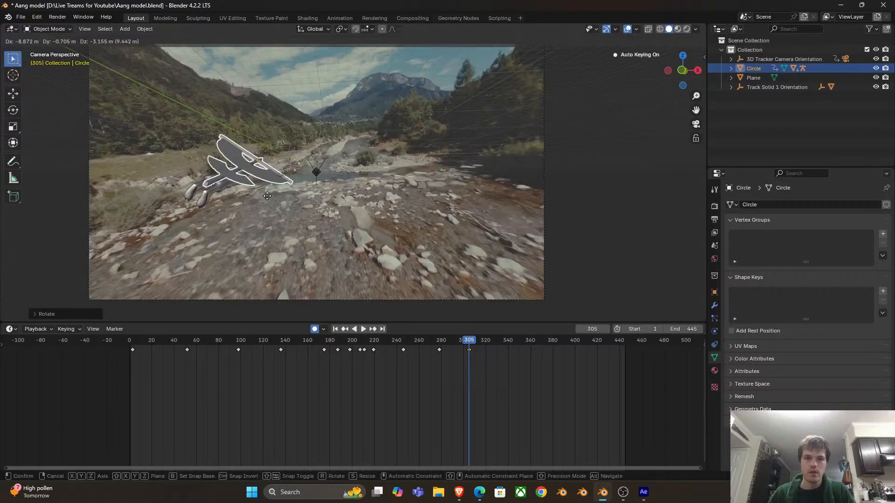
pyautogui.click(340, 188)
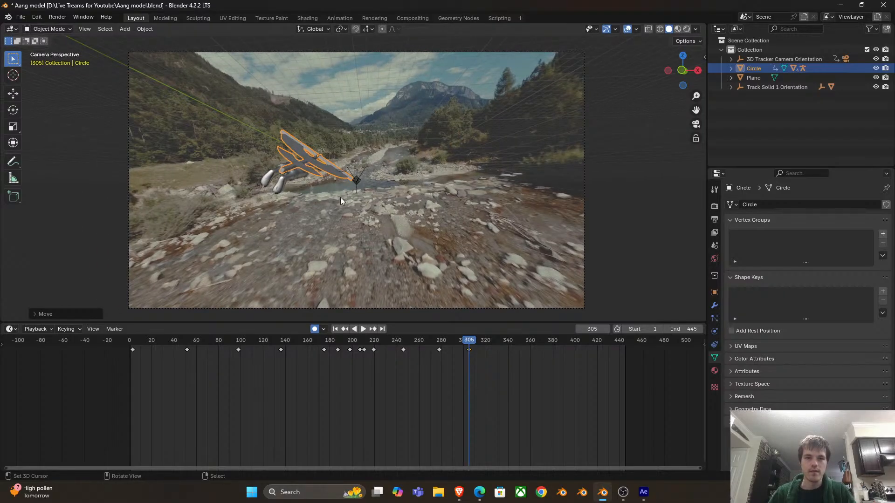
# Play back the new bank along the river and shift the glider's frame 305 keyframe to about frame 323
pyautogui.press('space')
pyautogui.click(456, 364)
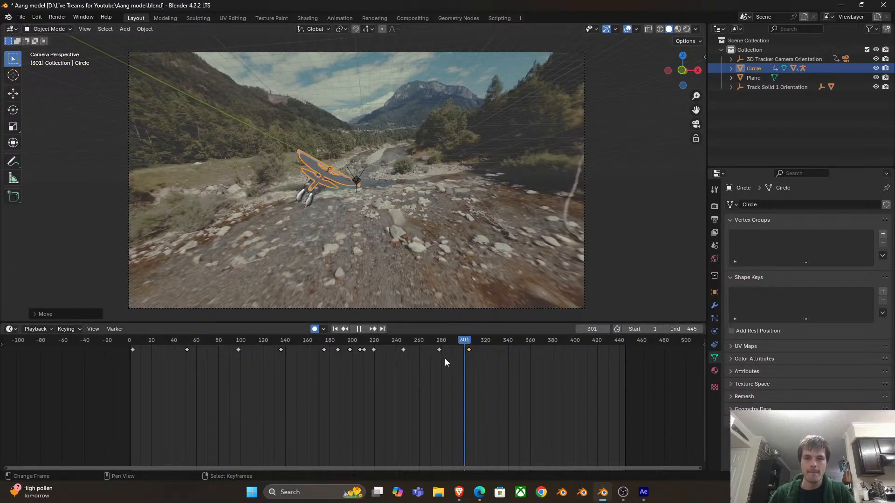
pyautogui.click(431, 359)
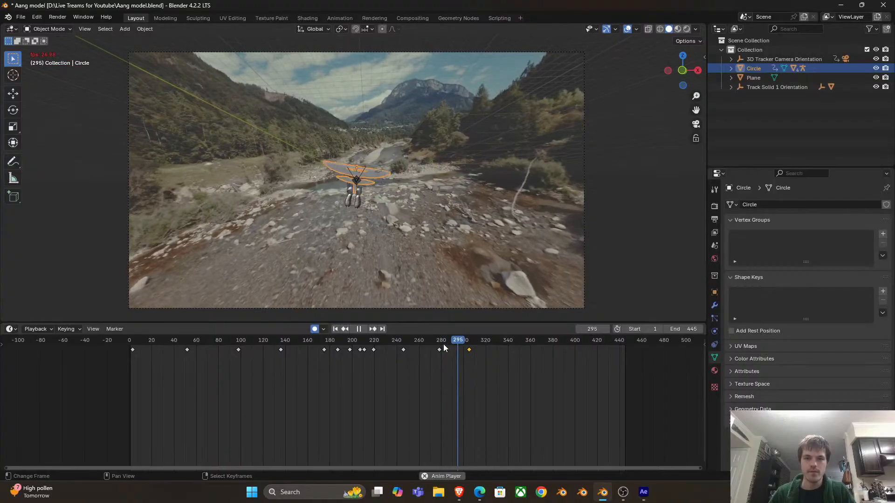
pyautogui.press('g')
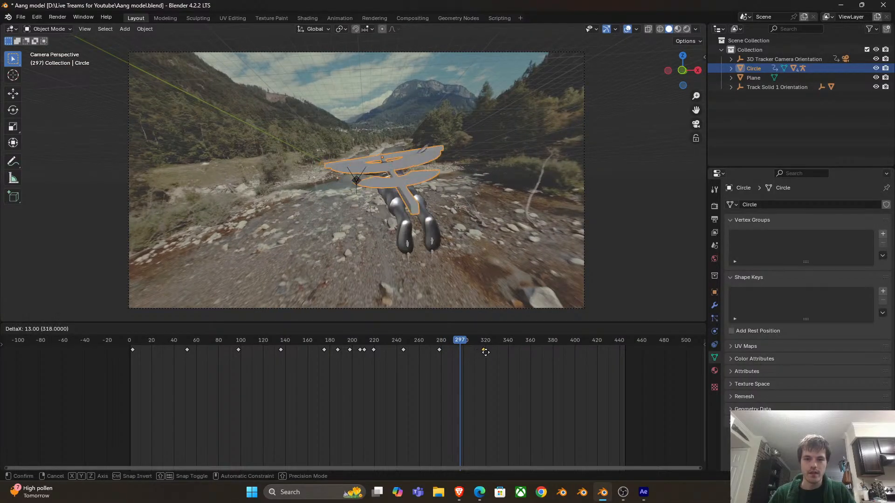
pyautogui.click(494, 354)
pyautogui.click(420, 357)
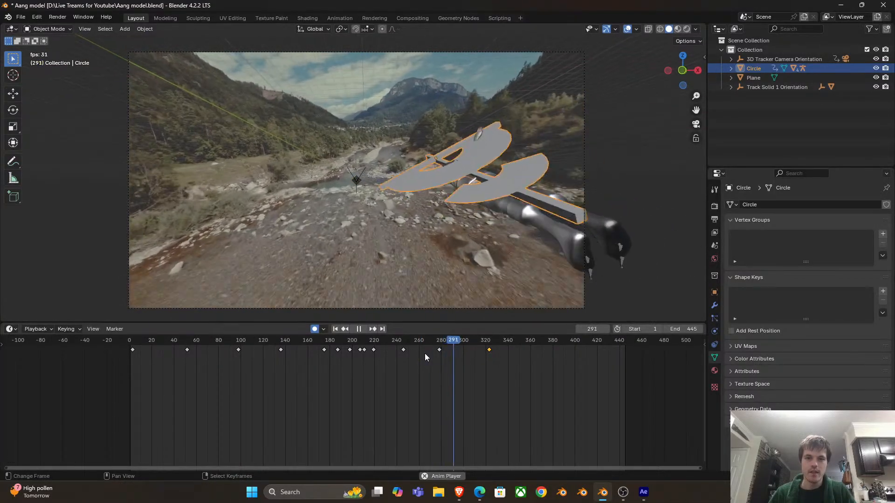
pyautogui.press('space')
# At frame 323, move the glider along the global Y axis to place it ahead of the camera near the river's left bank
pyautogui.moveTo(485, 356); pyautogui.dragTo(488, 350)
pyautogui.scroll(-2, 409, 237)
pyautogui.press('g')
pyautogui.press('y')
pyautogui.press('y')
pyautogui.press('y')
pyautogui.press('y')
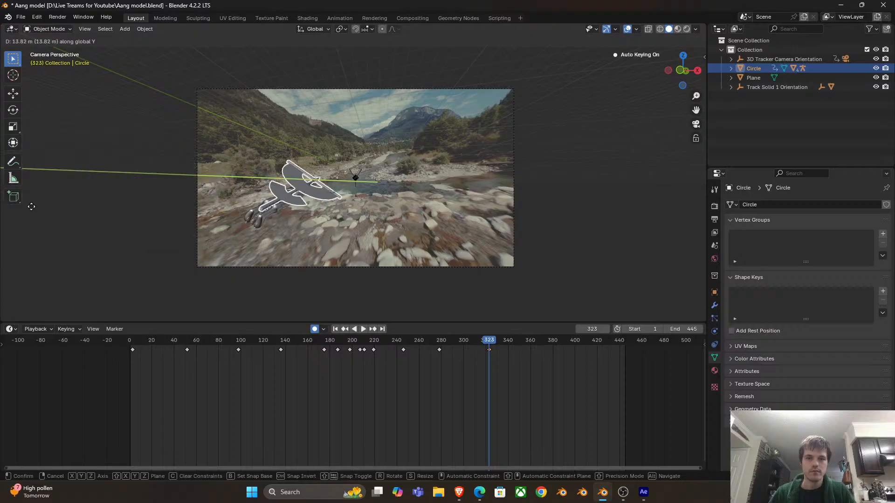
pyautogui.click(357, 250)
pyautogui.scroll(2, 357, 250)
# Play back the flight from about frame 102 through the river stretch and fit the full frame range in the timeline
pyautogui.moveTo(437, 357); pyautogui.dragTo(488, 360)
pyautogui.click(324, 352)
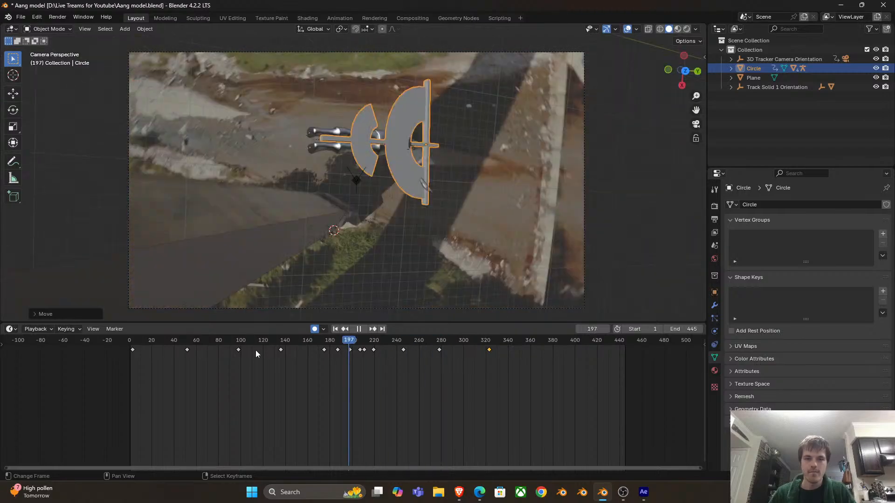
pyautogui.press('Escape')
pyautogui.click(238, 358)
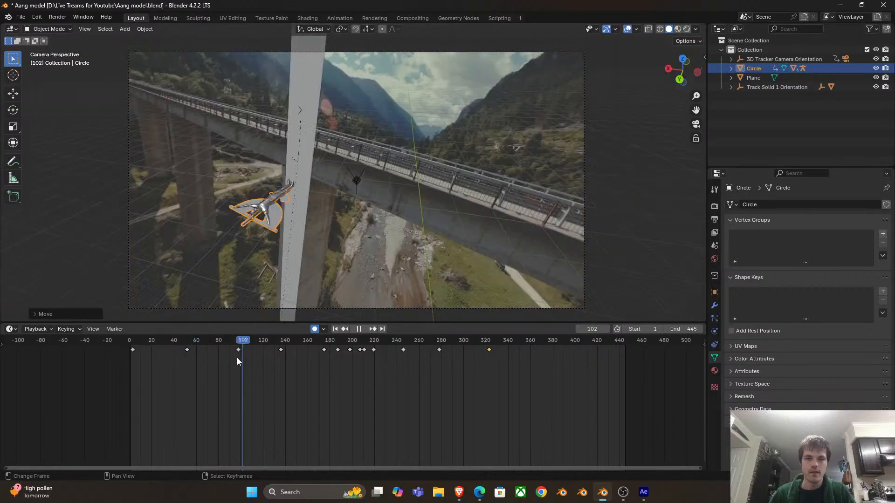
pyautogui.press('space')
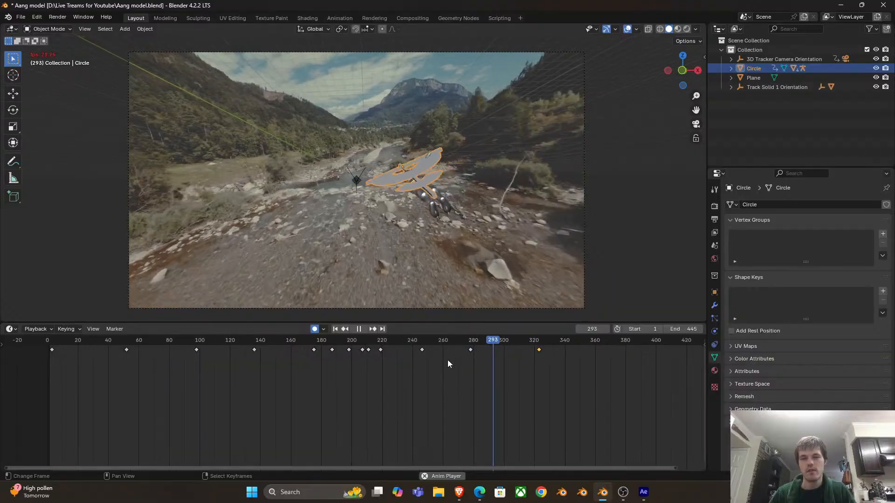
pyautogui.press('space')
pyautogui.press('Home')
# Replay the stretch between the frame 278 and 323 keyframes several times to examine the glider's bank and distance from the camera
pyautogui.click(426, 377)
pyautogui.press('space')
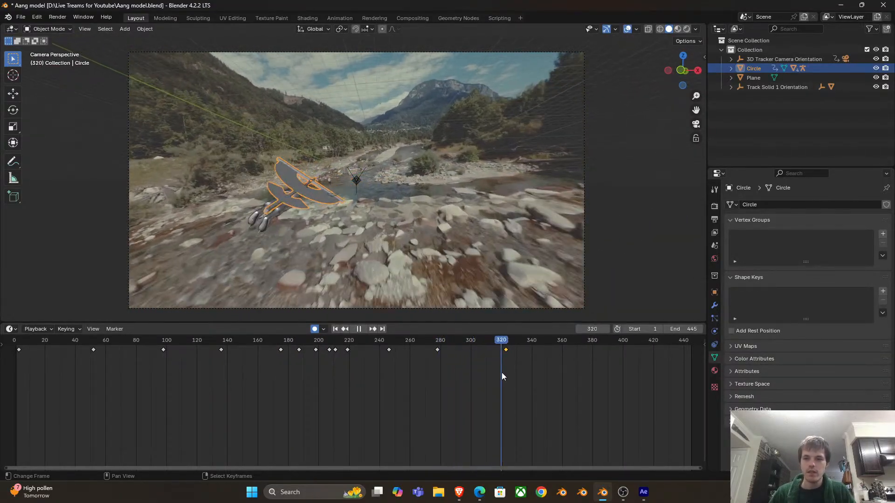
pyautogui.click(476, 370)
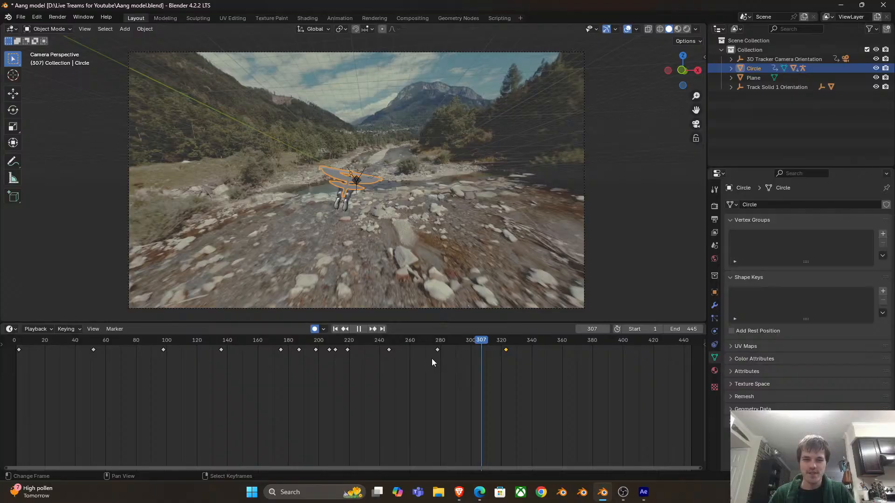
pyautogui.click(432, 358)
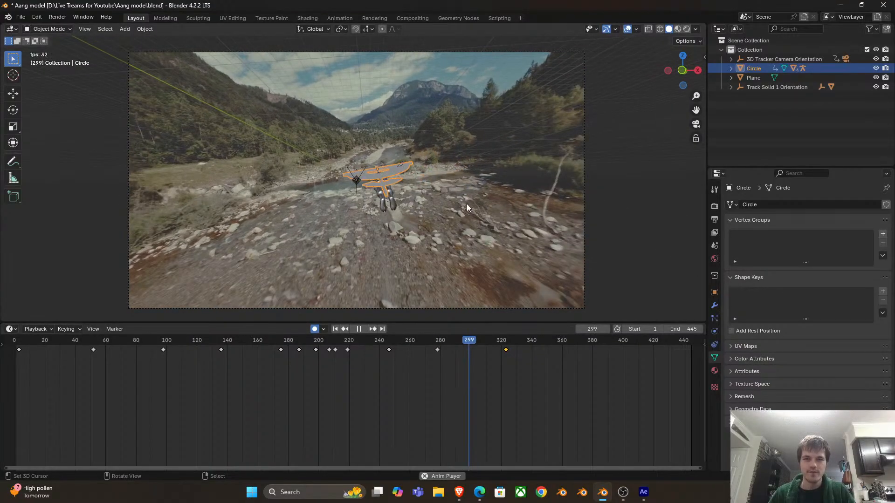
pyautogui.scroll(2, 378, 175)
pyautogui.click(429, 353)
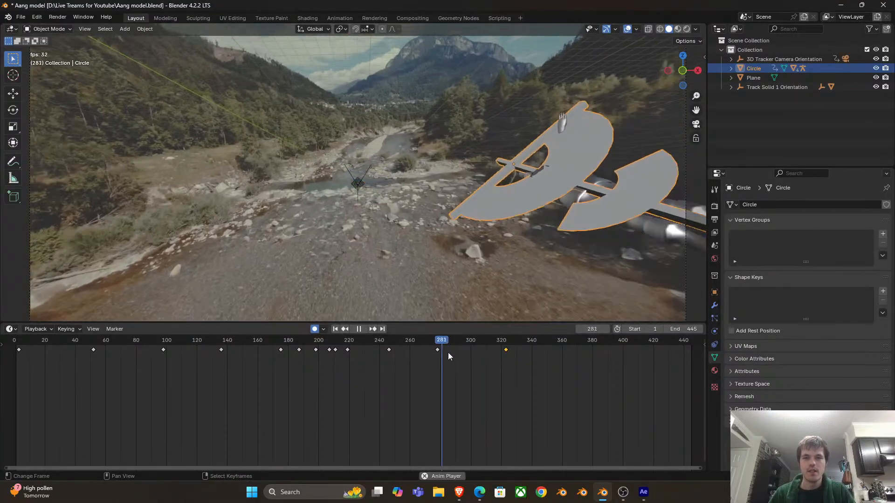
pyautogui.click(432, 356)
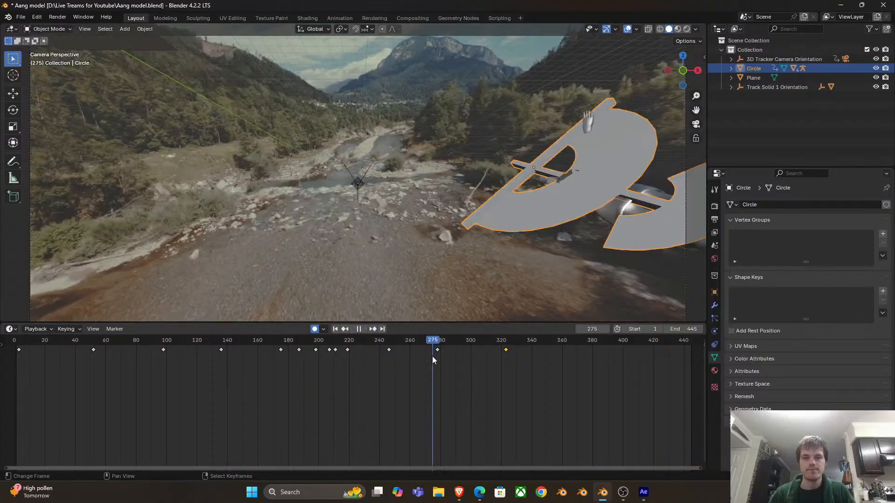
# Replay the glider's approach to the river from about frame 200 and shift its frame 278 keyframe to about frame 276
pyautogui.moveTo(456, 356); pyautogui.dragTo(419, 353)
pyautogui.click(365, 348)
pyautogui.click(355, 349)
pyautogui.click(328, 353)
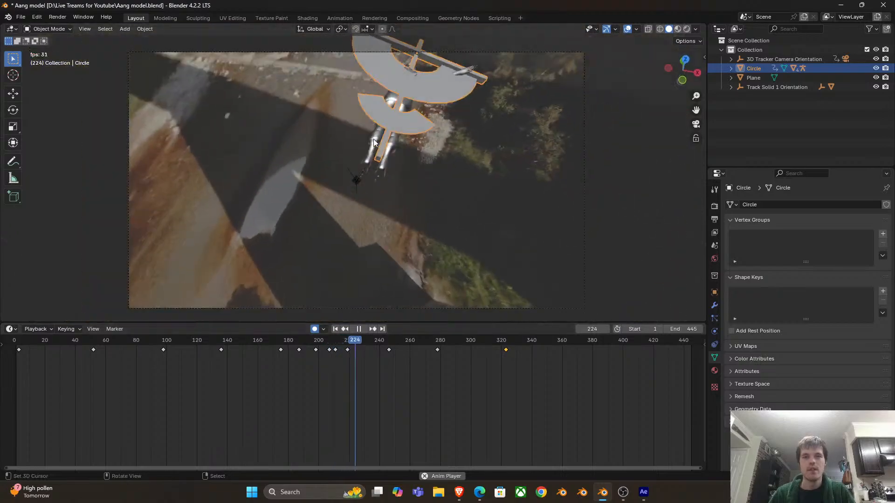
pyautogui.moveTo(389, 350); pyautogui.dragTo(429, 368)
pyautogui.hscroll(1, 428, 368)
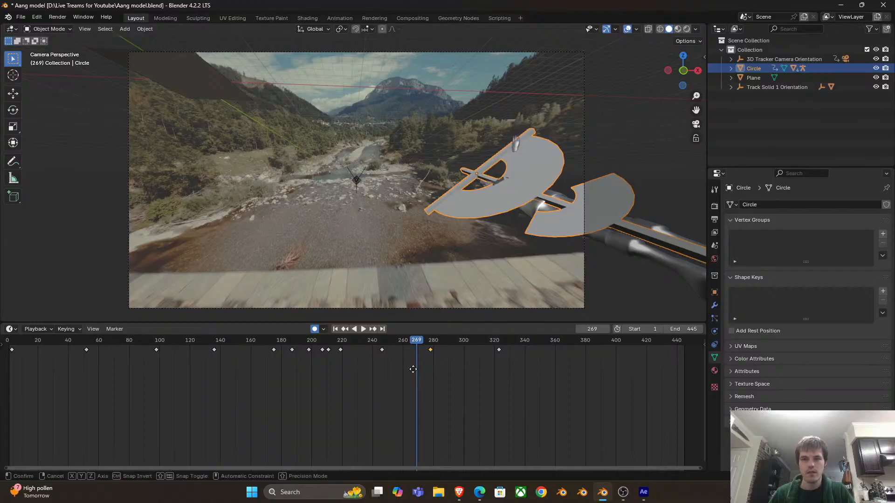
pyautogui.press('g')
pyautogui.click(409, 369)
pyautogui.press('space')
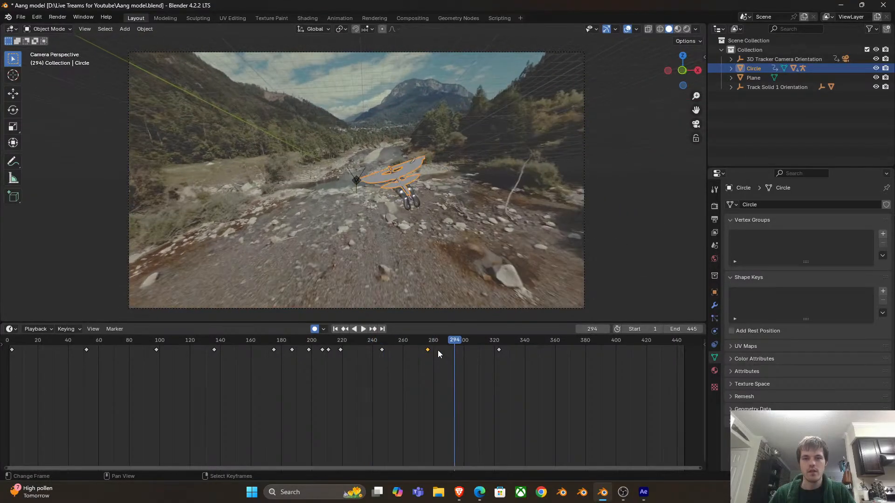
# Shift the glider's frame 323 keyframe to about frame 330 and play back the river stretch
pyautogui.click(452, 351)
pyautogui.moveTo(499, 349); pyautogui.dragTo(510, 353)
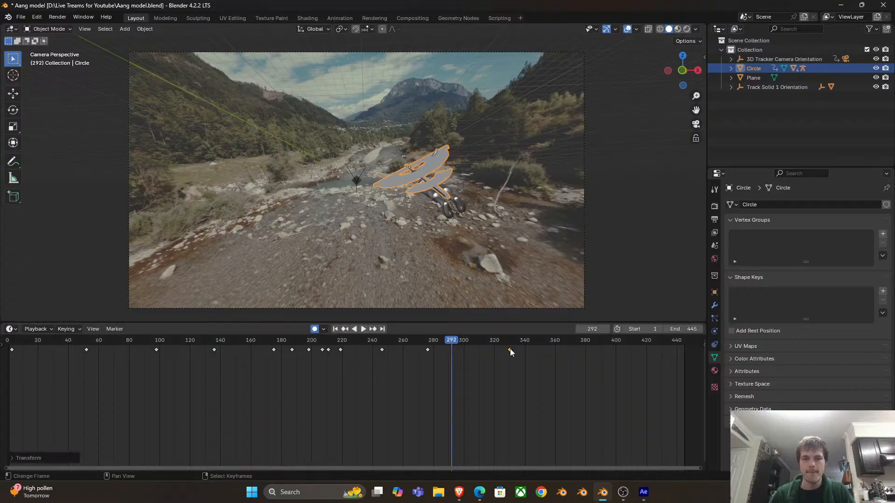
pyautogui.click(418, 350)
pyautogui.press('space')
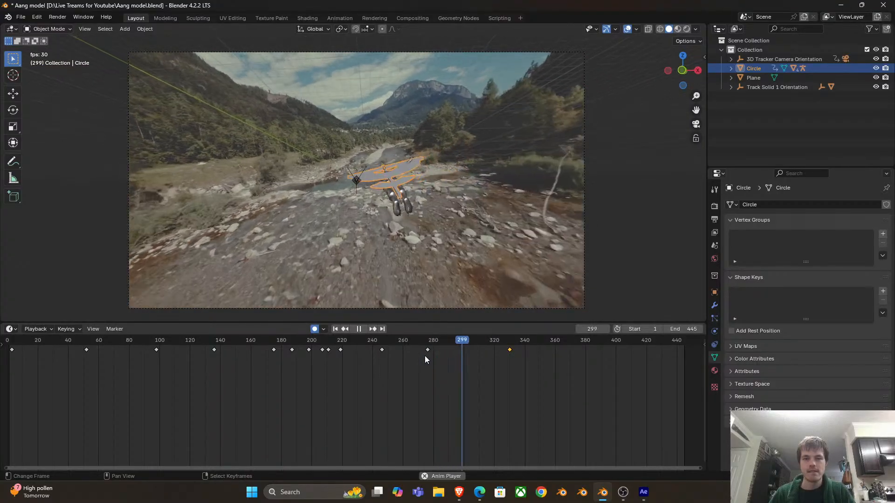
pyautogui.press('space')
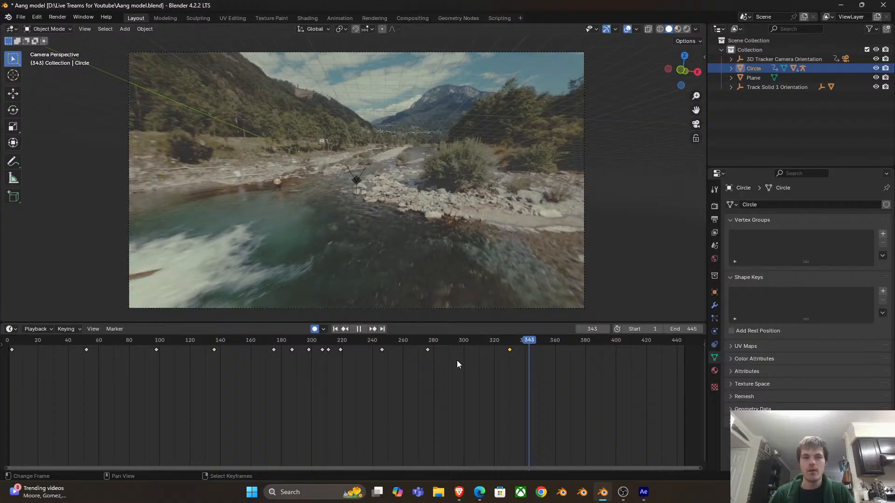
pyautogui.click(457, 361)
pyautogui.press('space')
pyautogui.press('space')
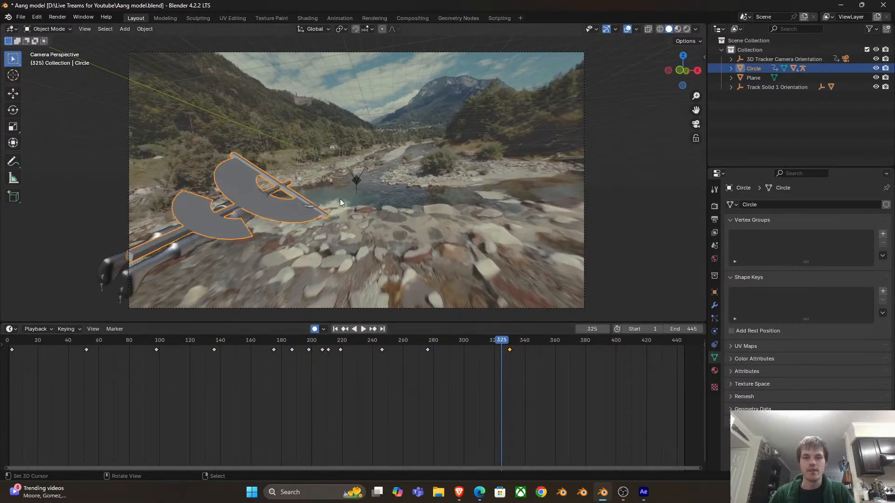
# At frame 332, move the glider along the global Y axis to place it farther ahead of the camera near the river's left bank
pyautogui.click(512, 401)
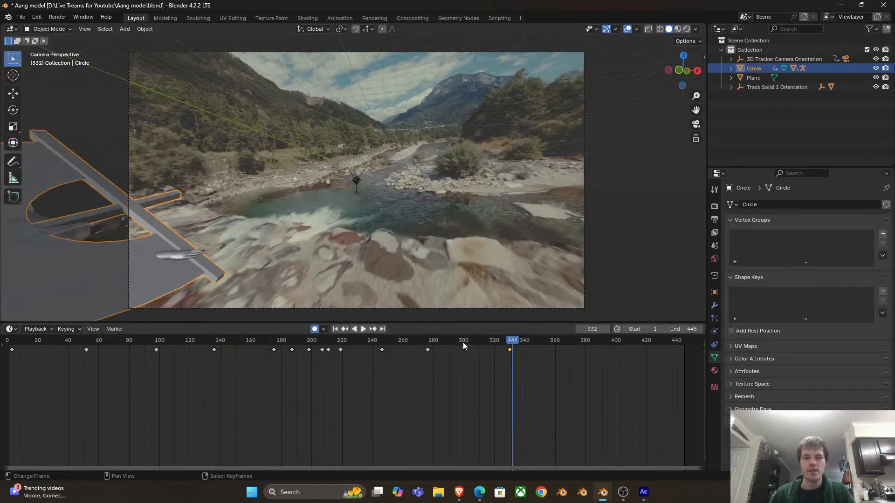
pyautogui.scroll(-2, 288, 241)
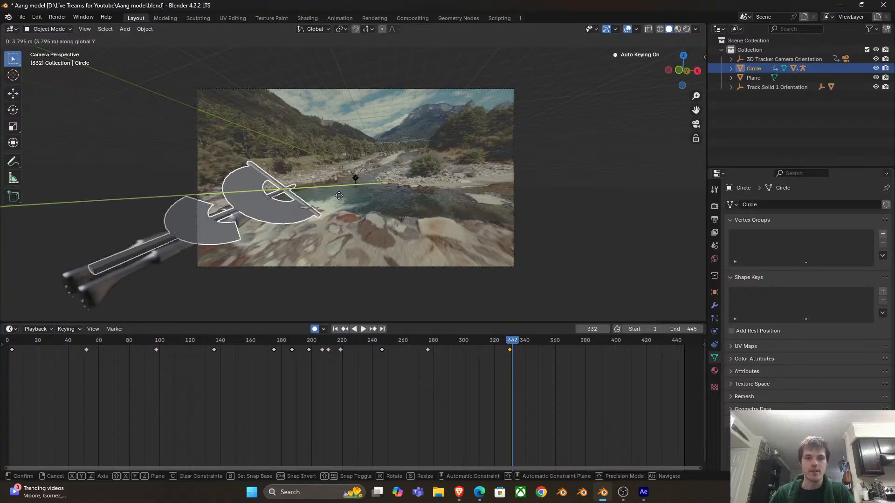
pyautogui.press('y')
pyautogui.click(387, 171)
pyautogui.scroll(5, 378, 180)
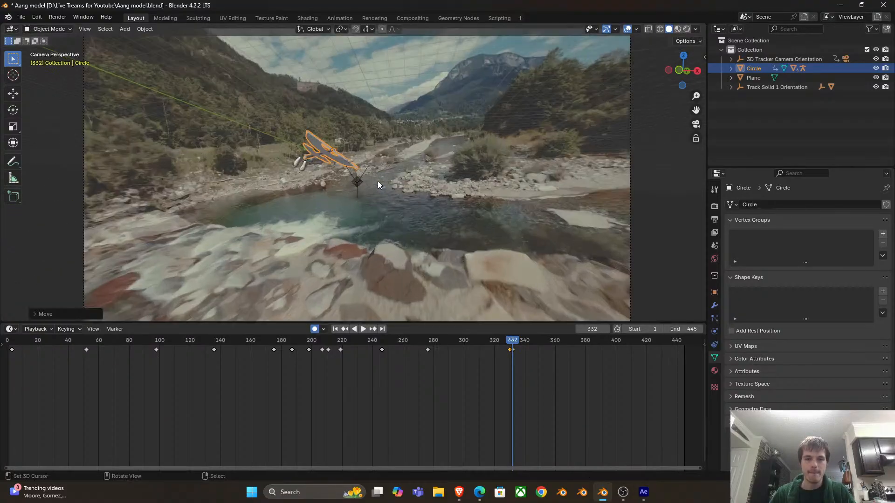
# Rotate the glider into a steeper bank at frame 332 and reposition it above the river's left bank
pyautogui.press('r')
pyautogui.press('x')
pyautogui.press('x')
pyautogui.press('x')
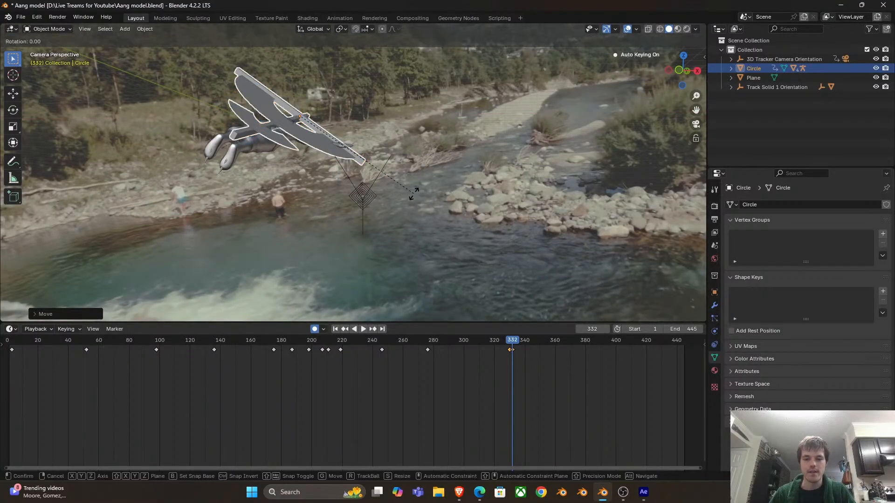
pyautogui.click(402, 236)
pyautogui.scroll(-3, 354, 215)
pyautogui.press('g')
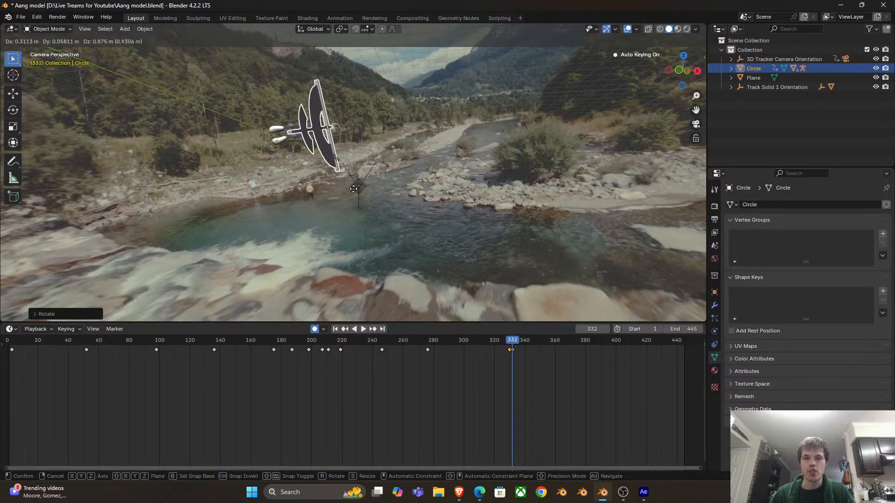
pyautogui.click(355, 188)
pyautogui.scroll(2, 511, 351)
# Play back the new bank from about frame 300 and shift the glider's frame 332 keyframe to about frame 346
pyautogui.click(485, 350)
pyautogui.press('space')
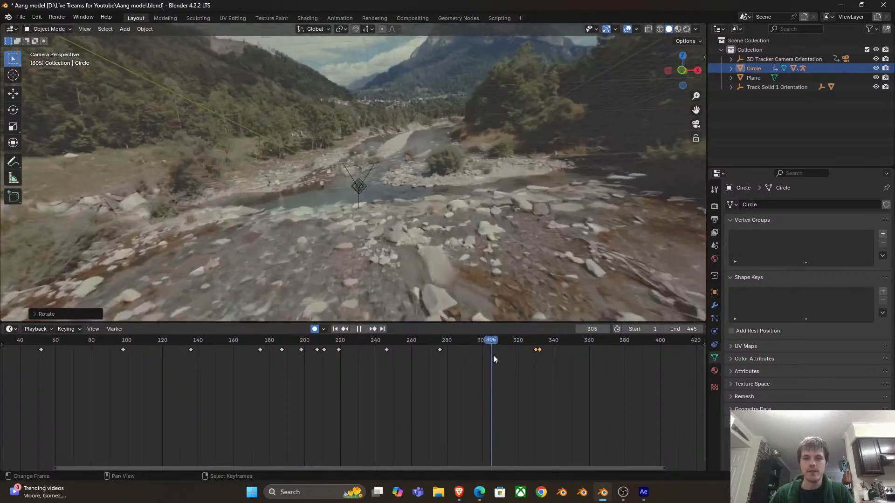
pyautogui.press('space')
pyautogui.rightClick(540, 352)
pyautogui.press('g')
pyautogui.click(563, 353)
# Replay the stretch up to frame 343 and delete the glider's frame 346 keyframe
pyautogui.press('space')
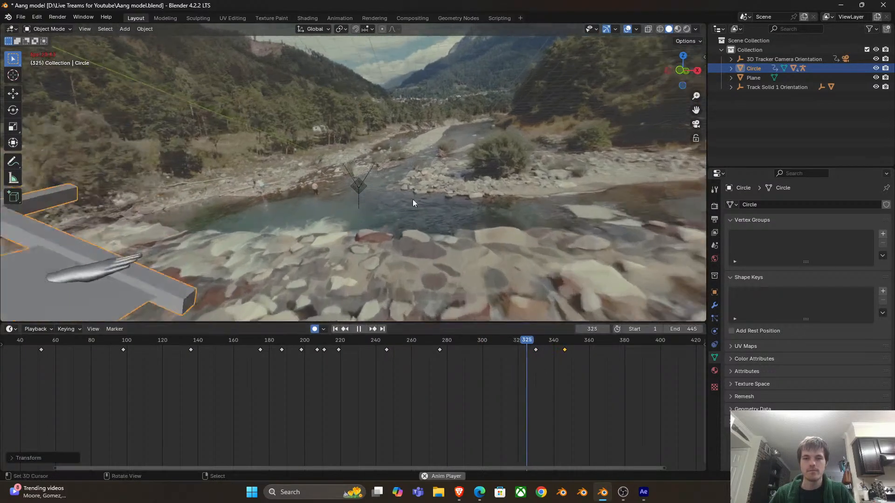
pyautogui.scroll(-3, 425, 220)
pyautogui.press('space')
pyautogui.moveTo(551, 385); pyautogui.dragTo(527, 386)
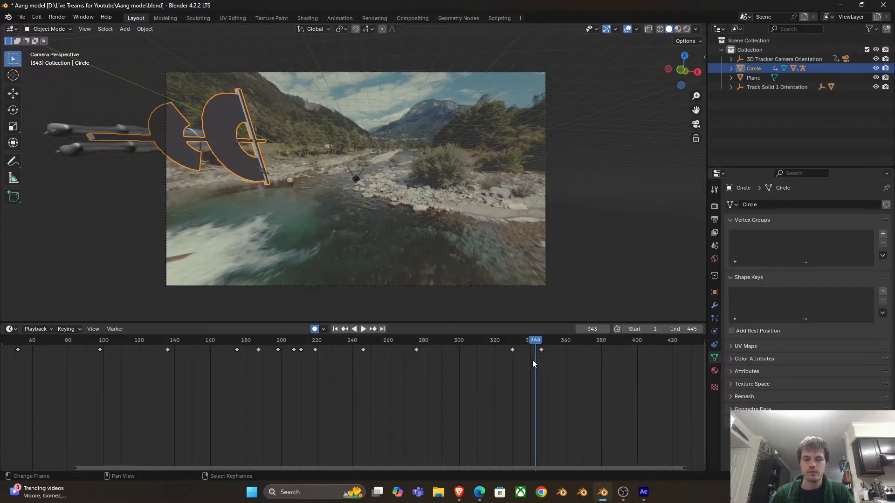
pyautogui.press('x')
pyautogui.click(541, 352)
# Play back the glider's flight over the river from about frame 301, stopping at frame 318
pyautogui.click(461, 360)
pyautogui.press('space')
pyautogui.moveTo(483, 365)
pyautogui.mouseDown()
pyautogui.moveTo(519, 357)
pyautogui.moveTo(482, 361)
pyautogui.moveTo(505, 363)
pyautogui.moveTo(491, 363)
pyautogui.mouseUp()
pyautogui.press('space')
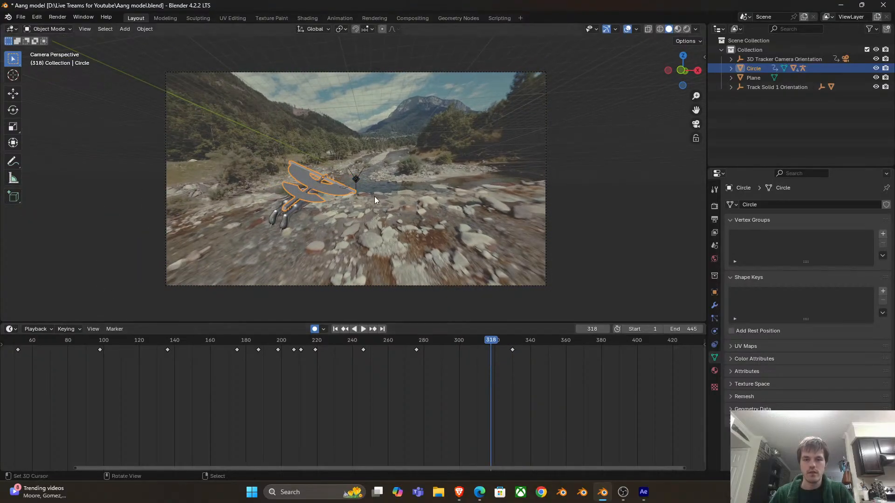
# At frame 339, move the glider along its local Y axis to bring it ahead of the camera
pyautogui.press('space')
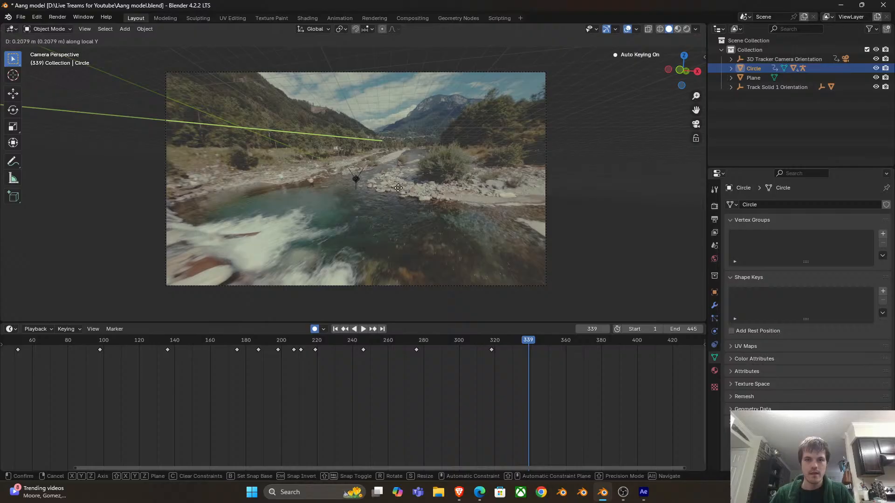
pyautogui.click(348, 298)
pyautogui.scroll(-4, 348, 297)
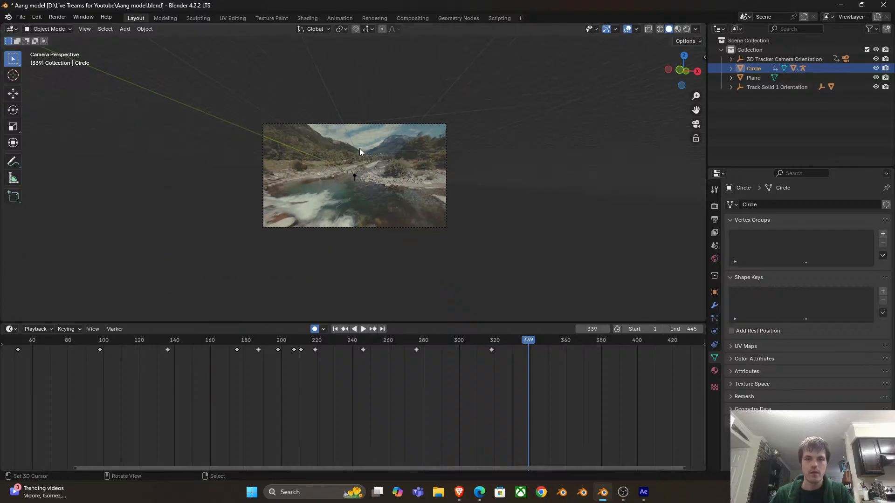
# Move the glider along the global Y axis at frame 323 and shift its new keyframe to frame 328
pyautogui.click(495, 367)
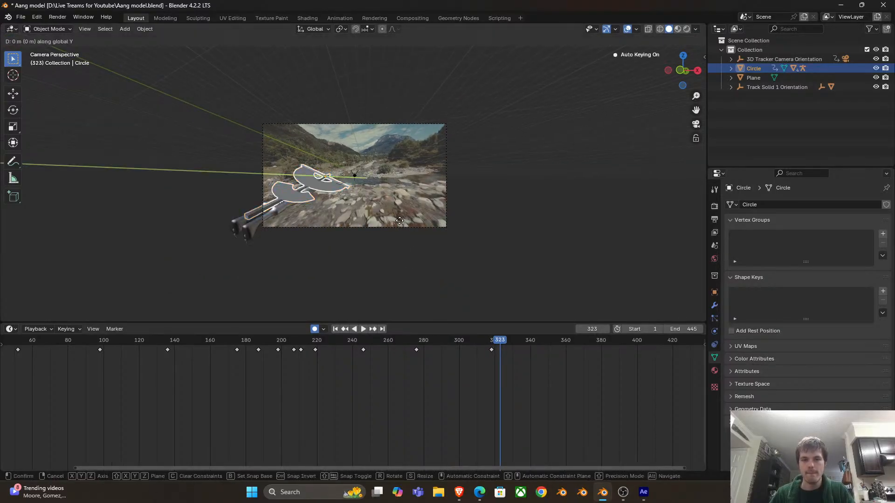
pyautogui.click(423, 209)
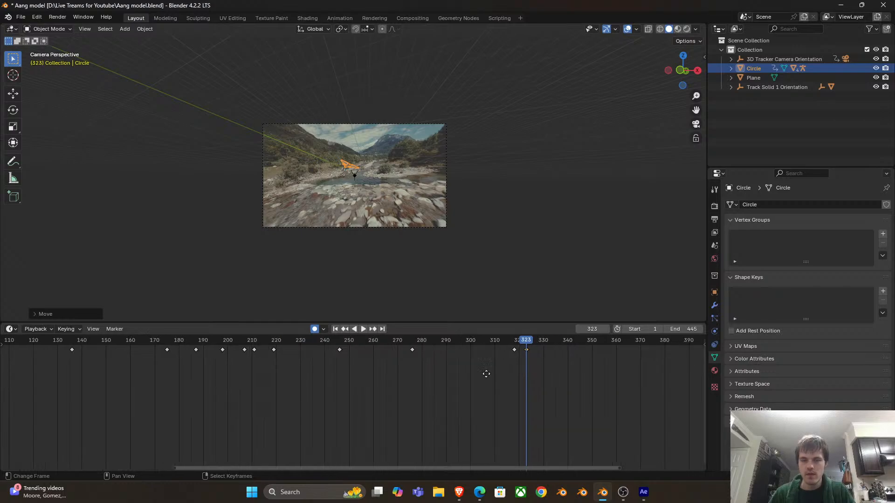
pyautogui.moveTo(465, 352); pyautogui.dragTo(483, 351)
pyautogui.press('space')
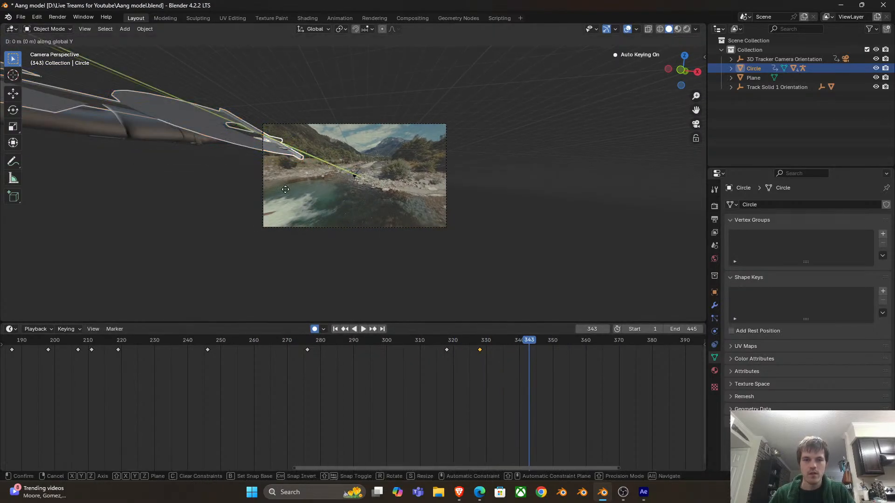
# At frame 343, bring the glider into the camera view along global Y and lower it over the river along Z
pyautogui.click(351, 180)
pyautogui.scroll(3, 374, 173)
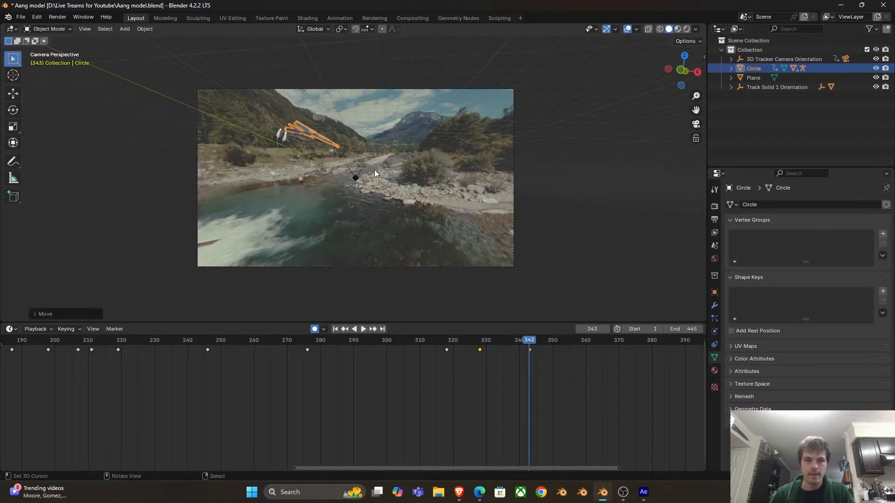
pyautogui.press('g')
pyautogui.press('z')
pyautogui.click(376, 231)
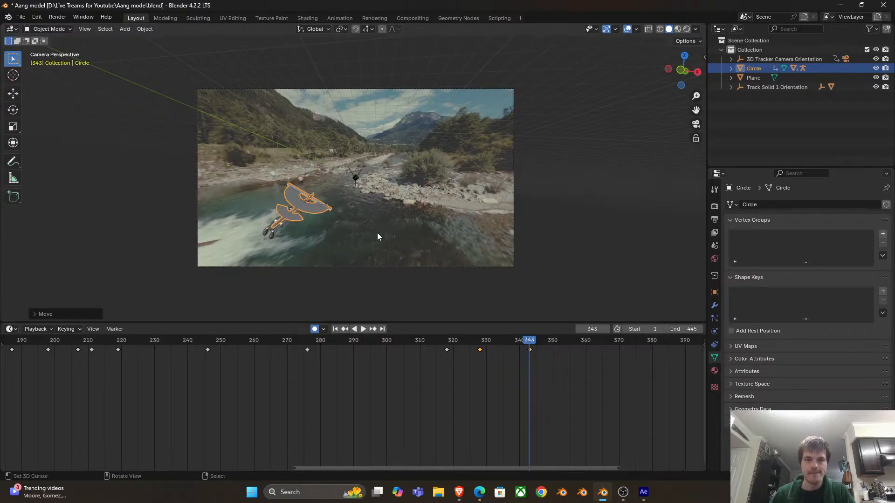
# Rotate the glider about -32° around its local Y axis at frame 343 and replay the motion
pyautogui.scroll(3, 379, 214)
pyautogui.press('r')
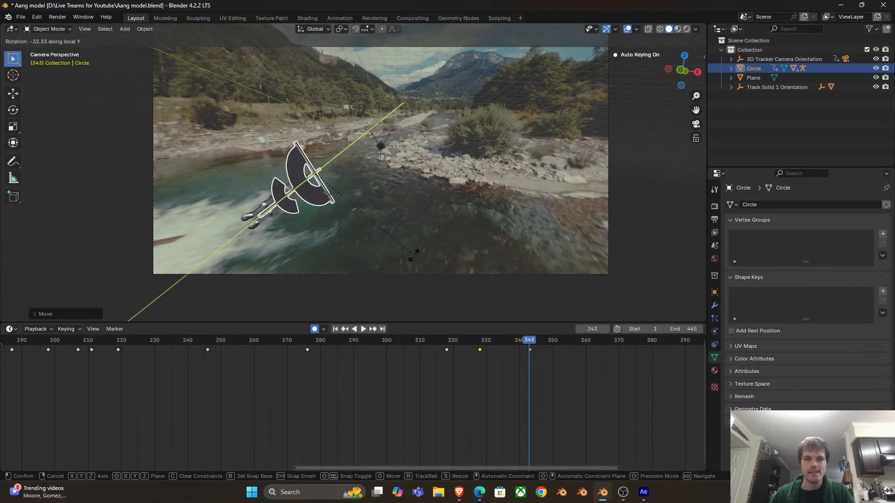
pyautogui.click(413, 255)
pyautogui.click(473, 356)
pyautogui.press('space')
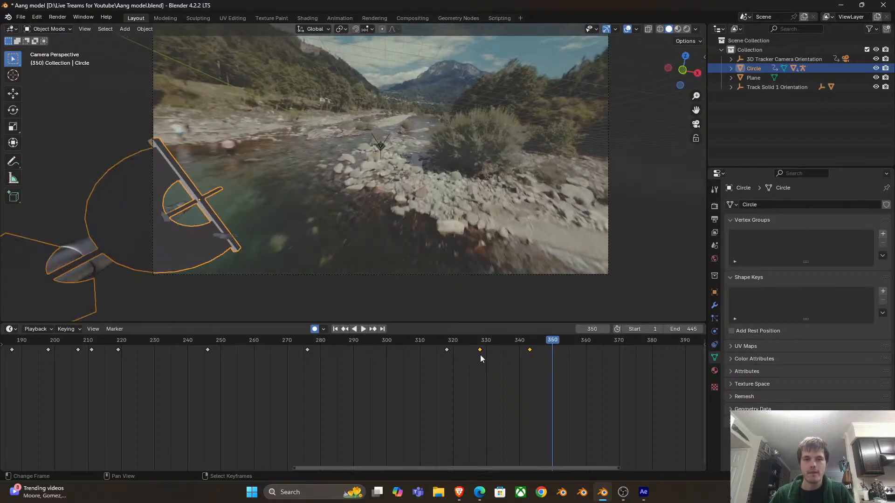
# Replay the approach to the river, delete the glider's keyframe at frame 328 and check the motion again
pyautogui.click(345, 348)
pyautogui.press('space')
pyautogui.moveTo(437, 361); pyautogui.dragTo(478, 354)
pyautogui.press('space')
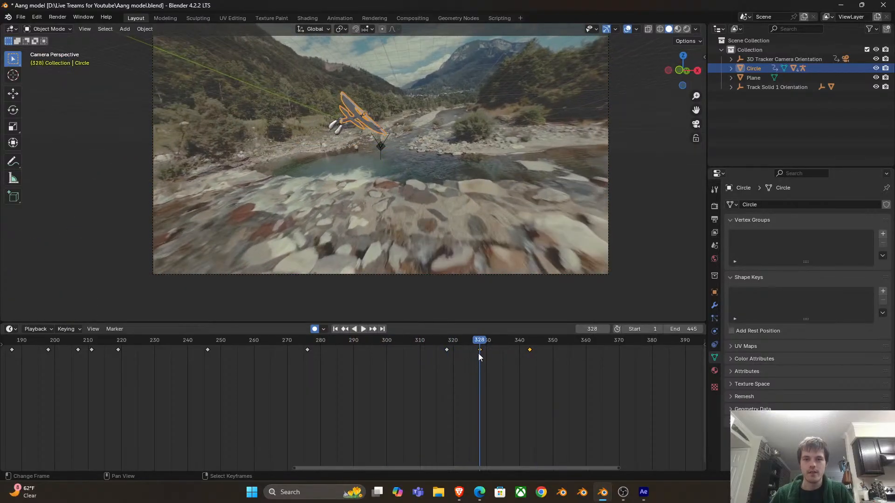
pyautogui.click(409, 363)
pyautogui.press('space')
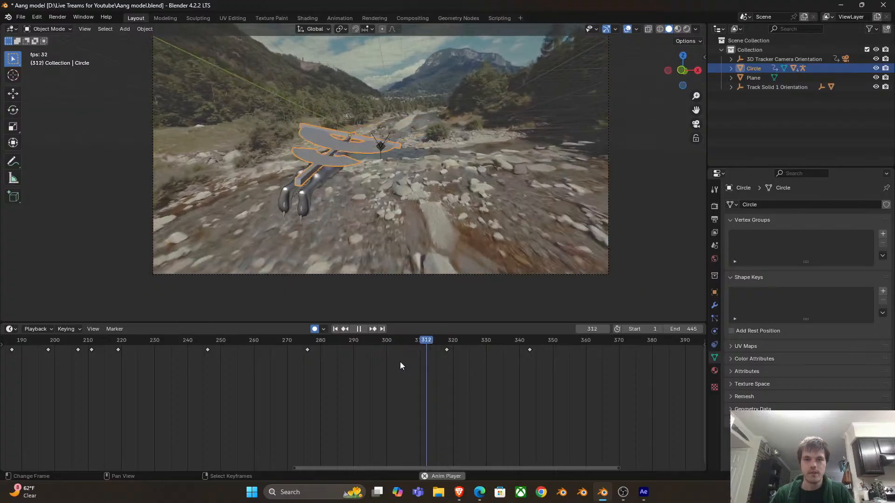
# Adjust the glider's rotation at frame 327, keyframe it and replay the section
pyautogui.moveTo(417, 364); pyautogui.dragTo(476, 362)
pyautogui.press('space')
pyautogui.press('r')
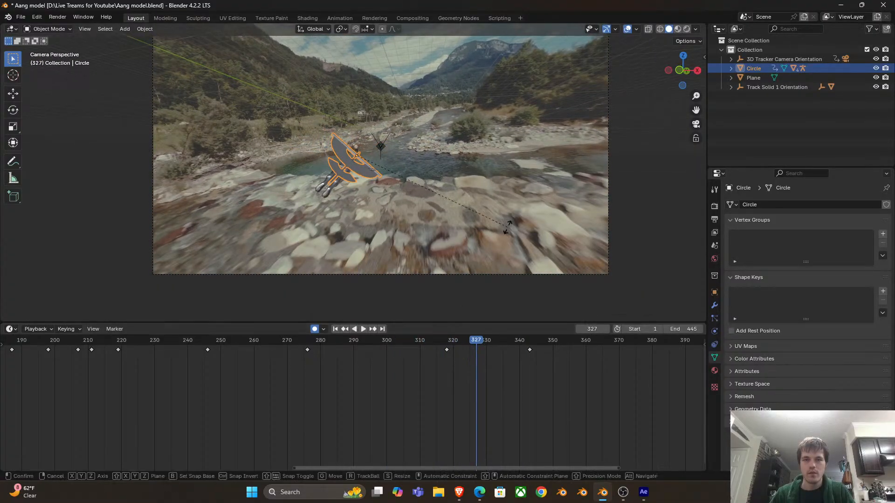
pyautogui.press('i')
pyautogui.click(399, 407)
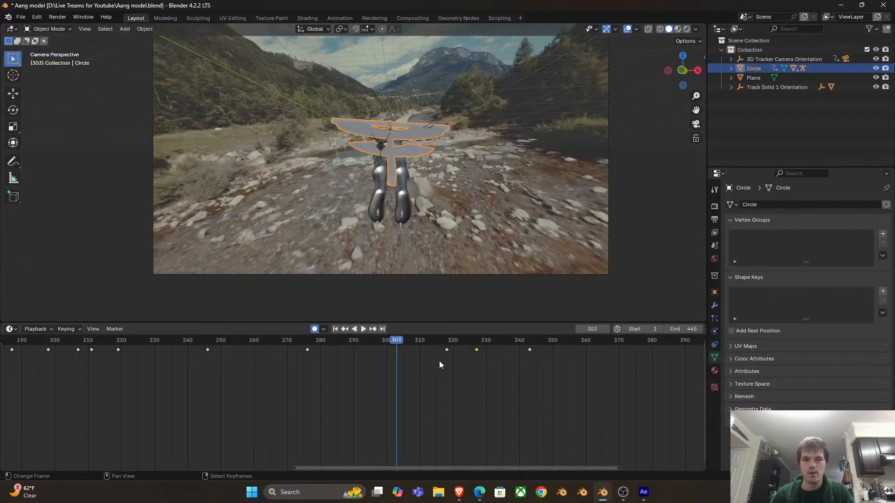
pyautogui.press('space')
pyautogui.press('space')
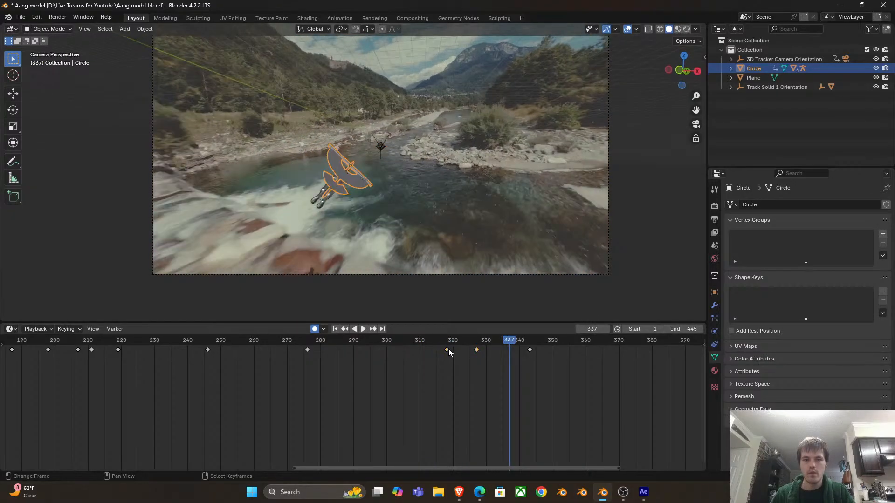
# Try deleting the glider's keyframe at frame 318 and replay the motion around it
pyautogui.click(446, 359)
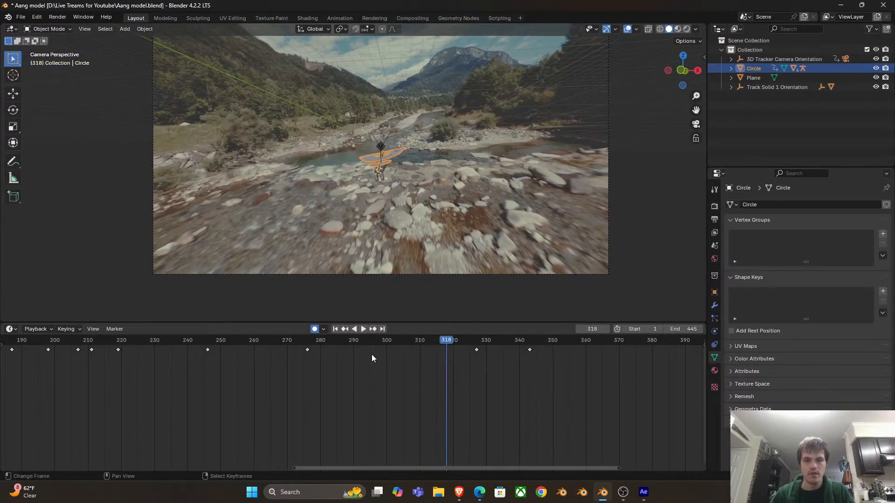
pyautogui.click(368, 353)
pyautogui.press('space')
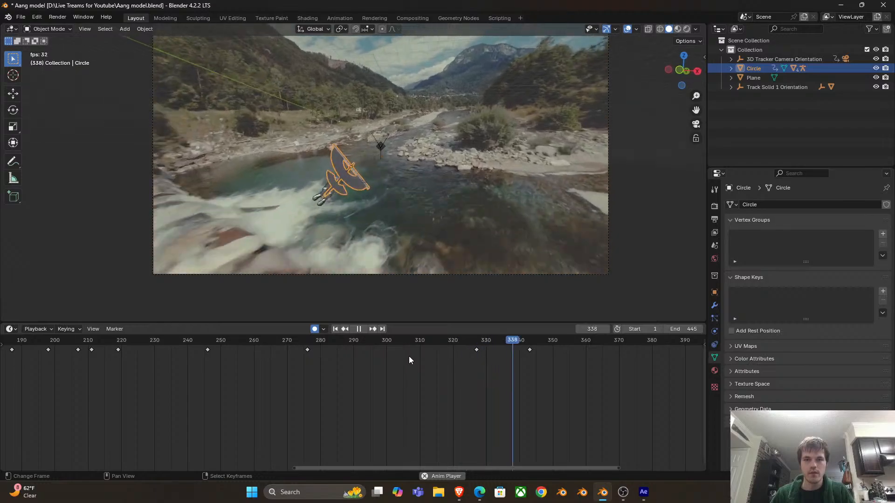
pyautogui.moveTo(391, 358); pyautogui.dragTo(247, 357)
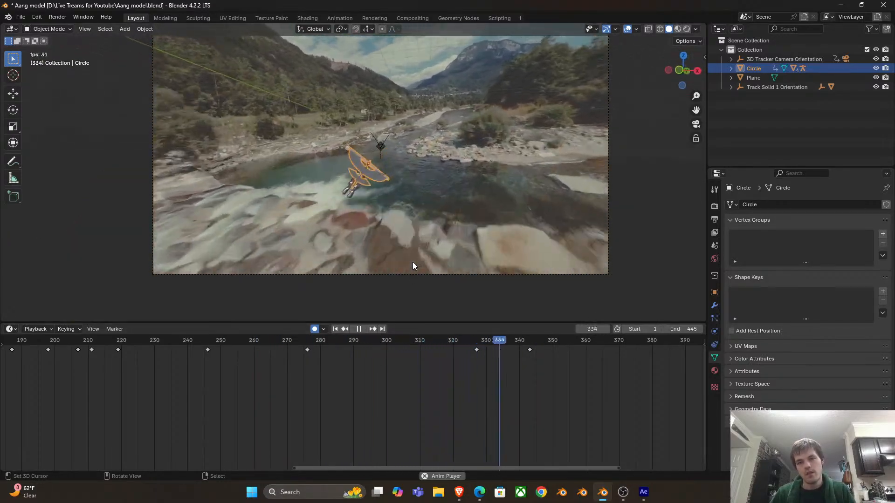
# Restore the glider's keyframe at frame 318, remove the one at frame 327 and replay the motion
pyautogui.click(437, 365)
pyautogui.press('space')
pyautogui.scroll(-3, 558, 394)
pyautogui.moveTo(557, 393); pyautogui.dragTo(364, 362)
pyautogui.hscroll(1, 409, 391)
pyautogui.press('i')
pyautogui.press('space')
pyautogui.press('space')
pyautogui.moveTo(437, 369); pyautogui.dragTo(340, 343)
pyautogui.press('space')
pyautogui.press('space')
pyautogui.press('space')
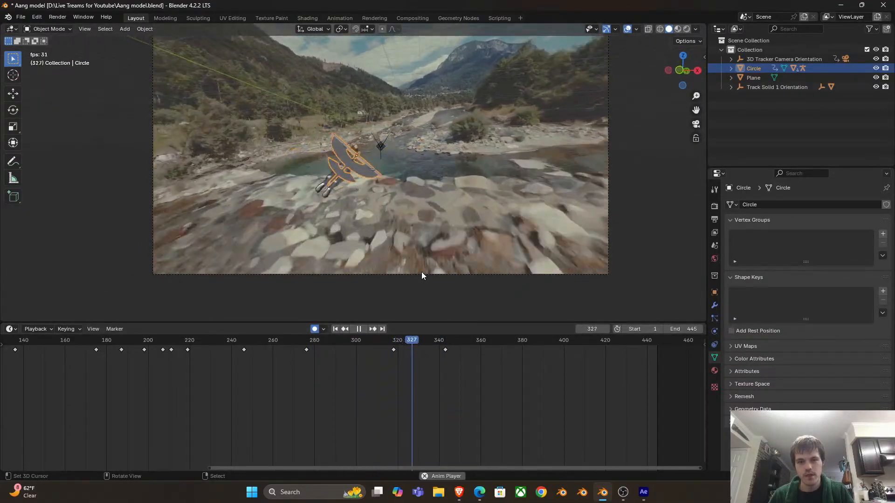
# At frame 354, move the glider along its local Y axis back into view, keyframe it and replay the motion
pyautogui.moveTo(474, 362); pyautogui.dragTo(430, 358)
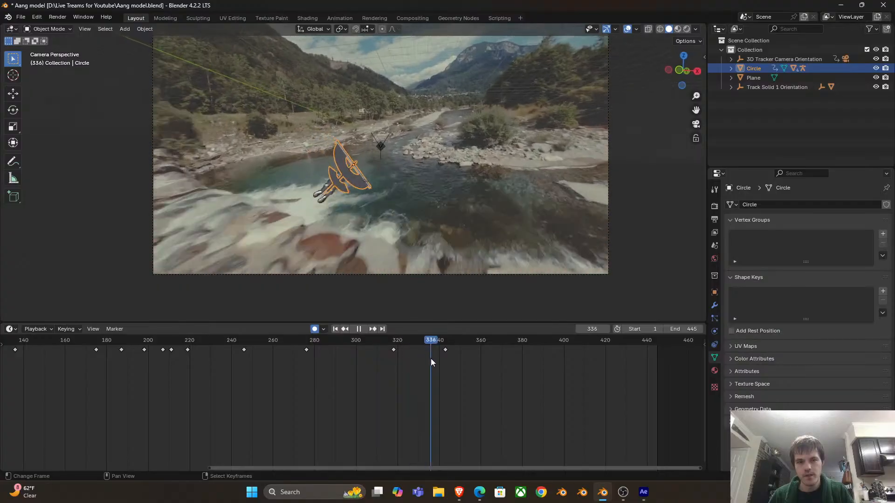
pyautogui.press('space')
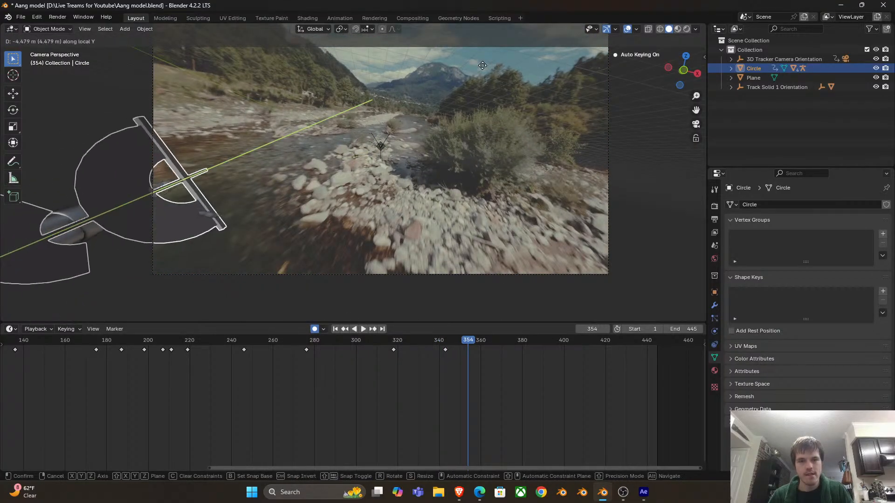
pyautogui.press('i')
pyautogui.click(446, 376)
pyautogui.press('space')
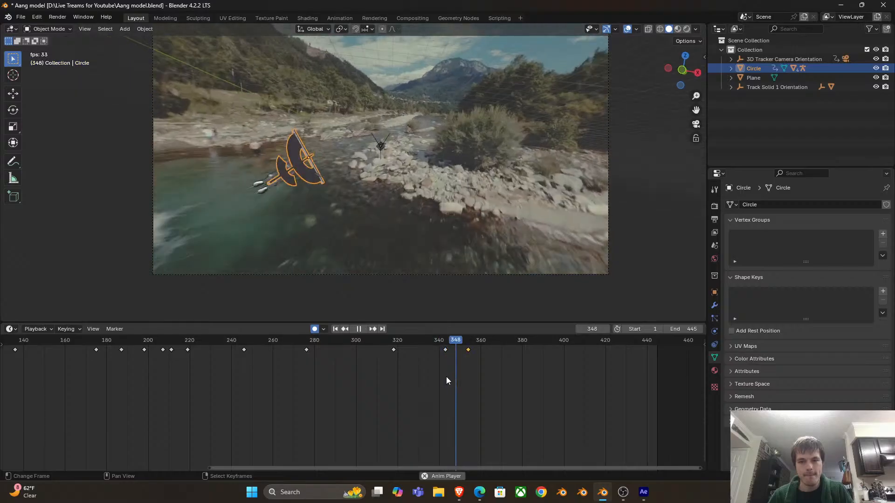
# At frame 343, shift the glider within the horizontal plane with Z locked, and replay the motion from frame 318
pyautogui.moveTo(476, 363); pyautogui.dragTo(445, 357)
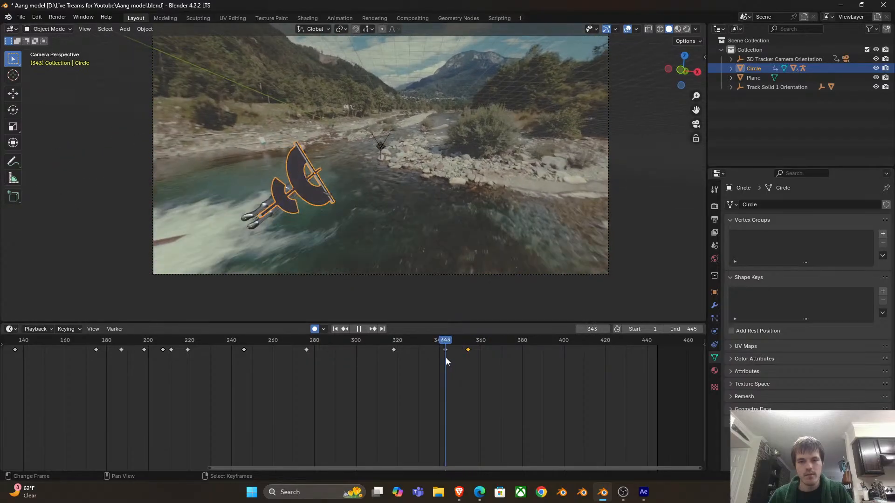
pyautogui.press('space')
pyautogui.press('g')
pyautogui.press('y')
pyautogui.press('y')
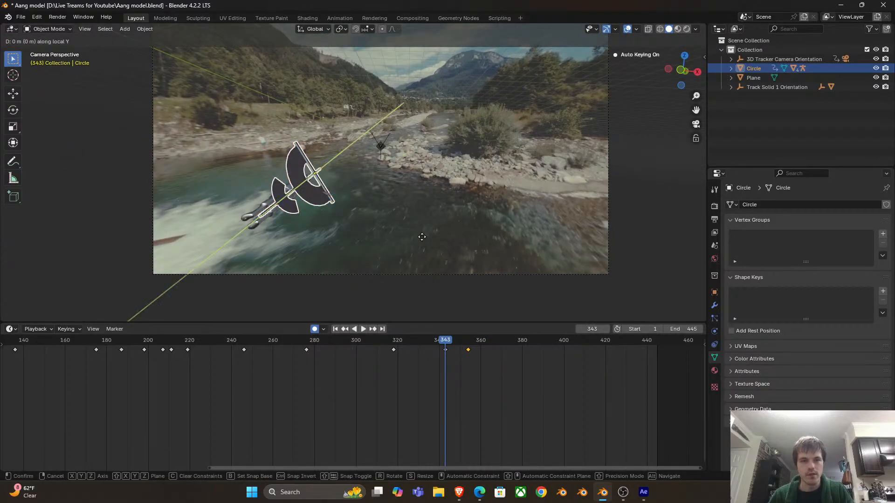
pyautogui.hotkey('shift', 'z')
pyautogui.click(395, 240)
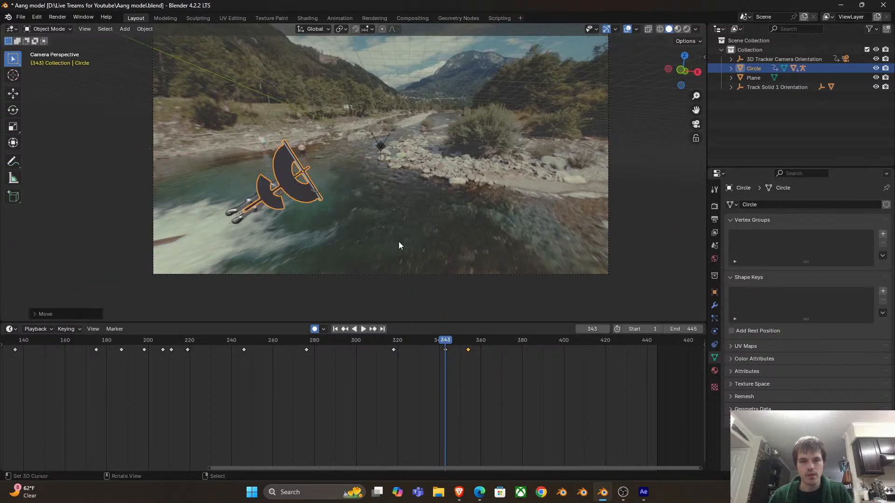
pyautogui.click(393, 355)
pyautogui.press('space')
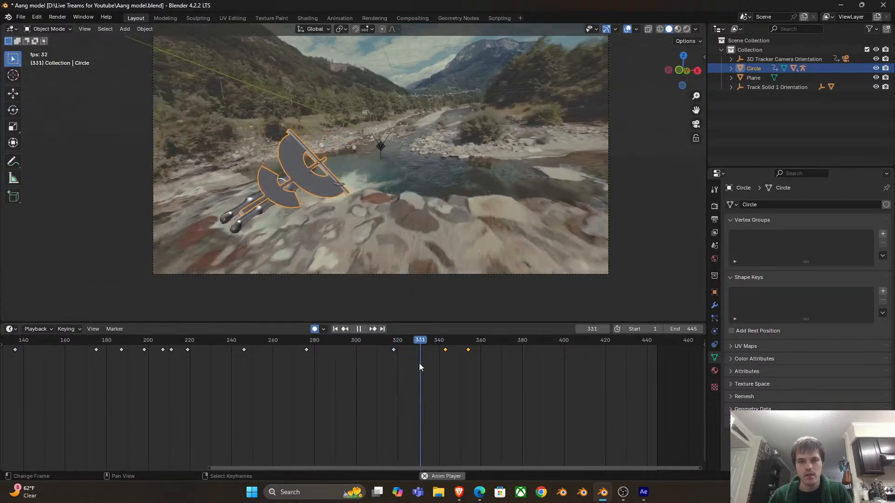
pyautogui.press('space')
# Retime the glider's last keyframe from frame 354 to frame 360 and replay the ending
pyautogui.moveTo(468, 350); pyautogui.dragTo(471, 350)
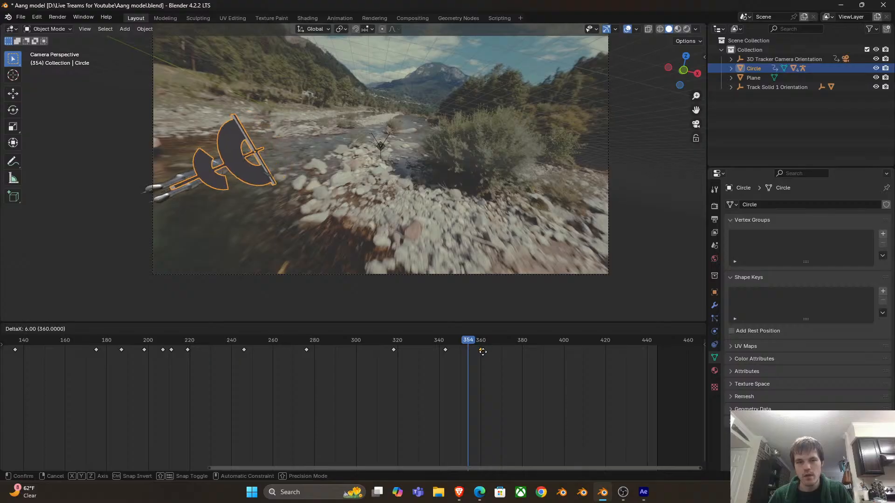
pyautogui.click(483, 352)
pyautogui.click(431, 353)
pyautogui.press('space')
pyautogui.press('space')
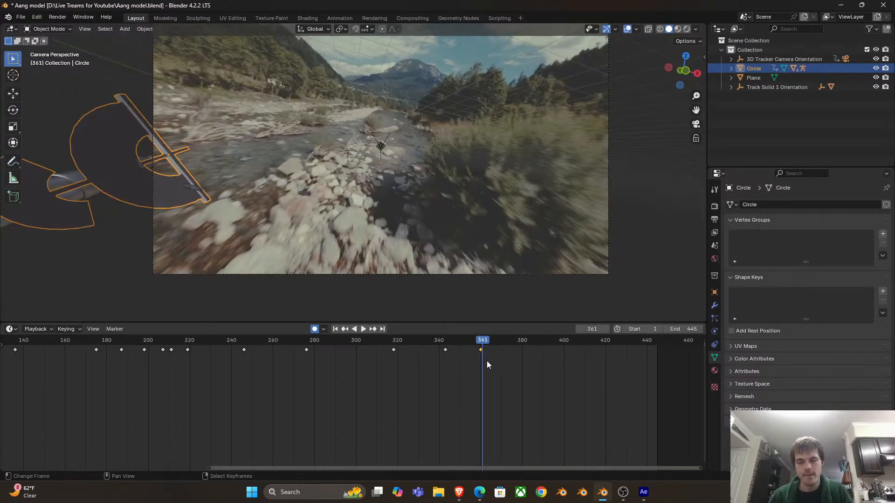
pyautogui.press('space')
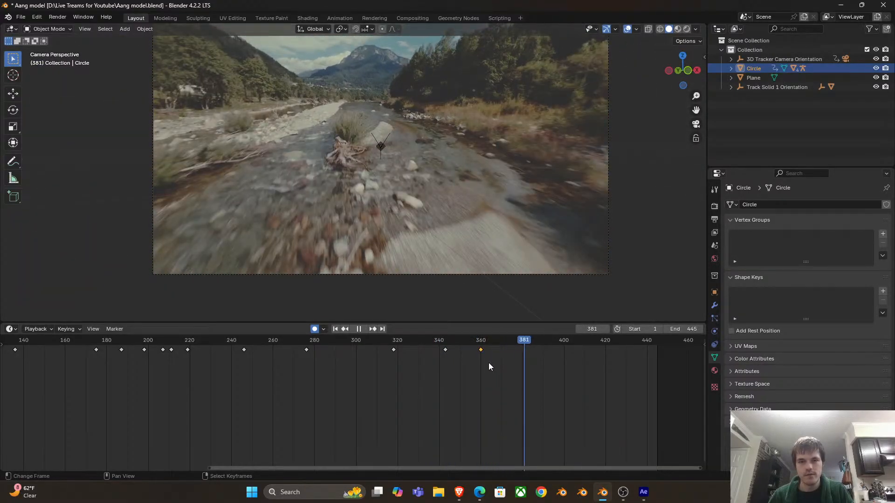
# Review the whole flight from frame 36 and retime the glider's last keyframe to frame 356
pyautogui.click(366, 371)
pyautogui.scroll(-4, 390, 384)
pyautogui.scroll(-3, 373, 382)
pyautogui.click(253, 374)
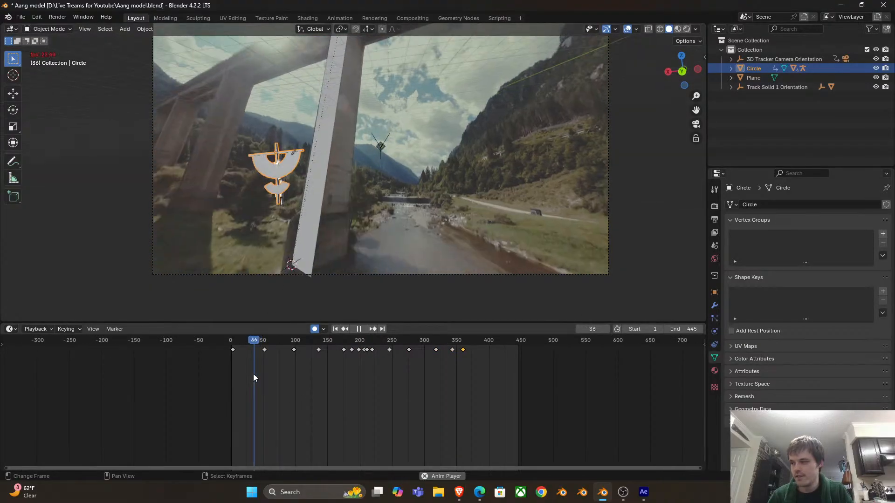
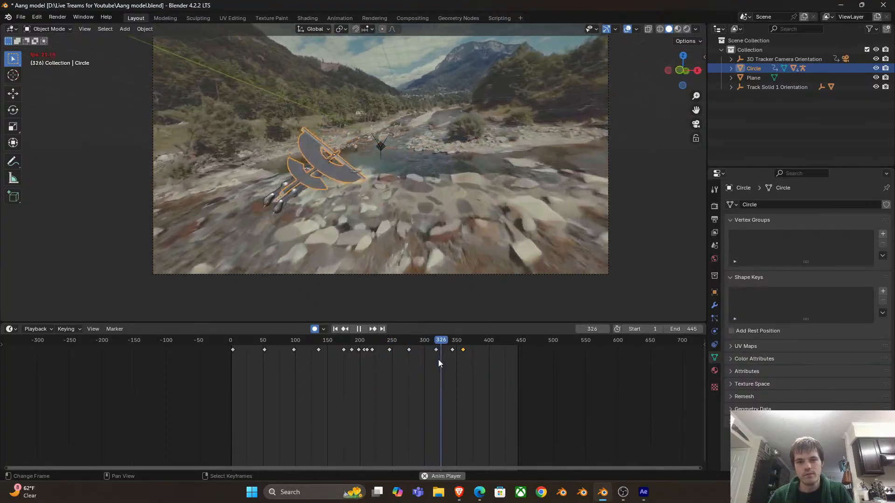
pyautogui.press('space')
pyautogui.moveTo(455, 355)
pyautogui.mouseDown()
pyautogui.moveTo(449, 352)
pyautogui.moveTo(458, 350)
pyautogui.mouseUp()
pyautogui.press('g')
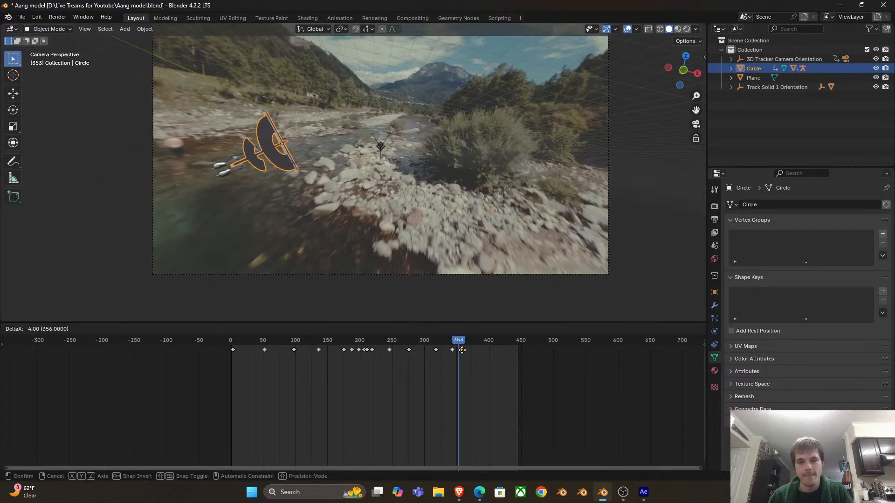
pyautogui.click(461, 350)
# Replay the retimed section and set the current frame to 369
pyautogui.press('space')
pyautogui.scroll(3, 452, 368)
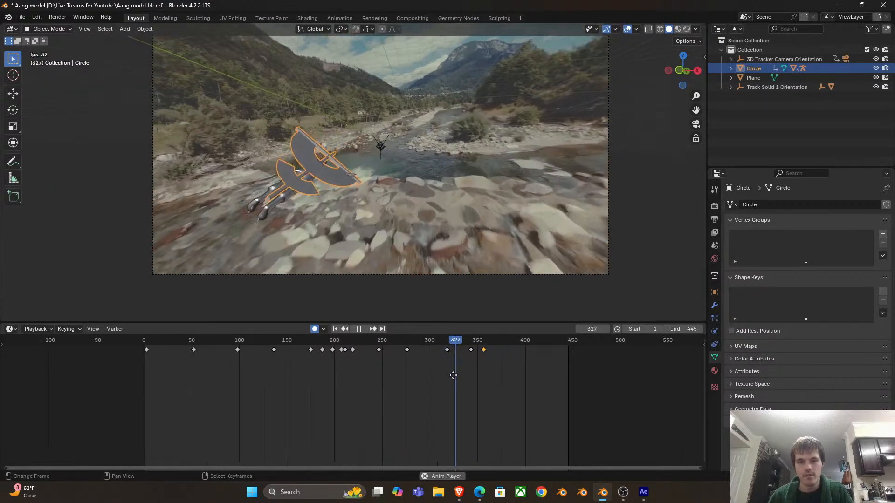
pyautogui.press('space')
pyautogui.scroll(2, 440, 382)
pyautogui.moveTo(476, 352); pyautogui.dragTo(493, 349)
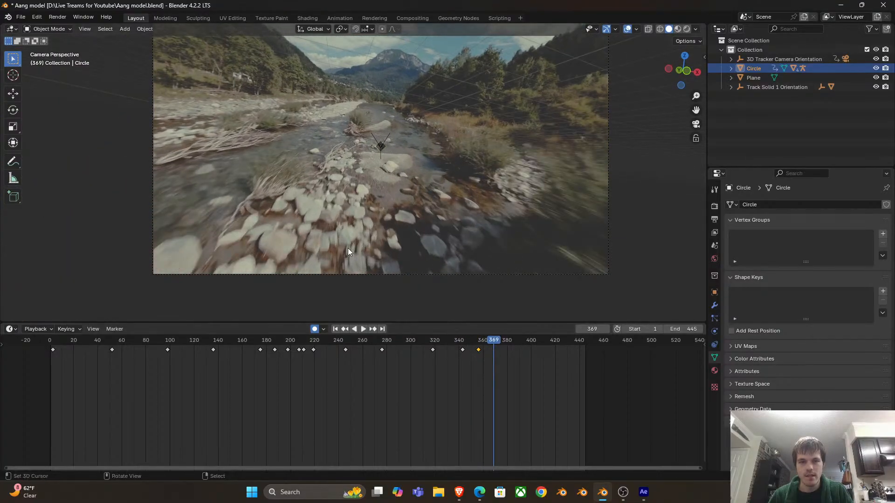
pyautogui.press('g')
pyautogui.press('y')
pyautogui.press('y')
pyautogui.rightClick(311, 208)
# Move the glider back into the camera view over the riverbank at frame 369
pyautogui.scroll(-5, 308, 215)
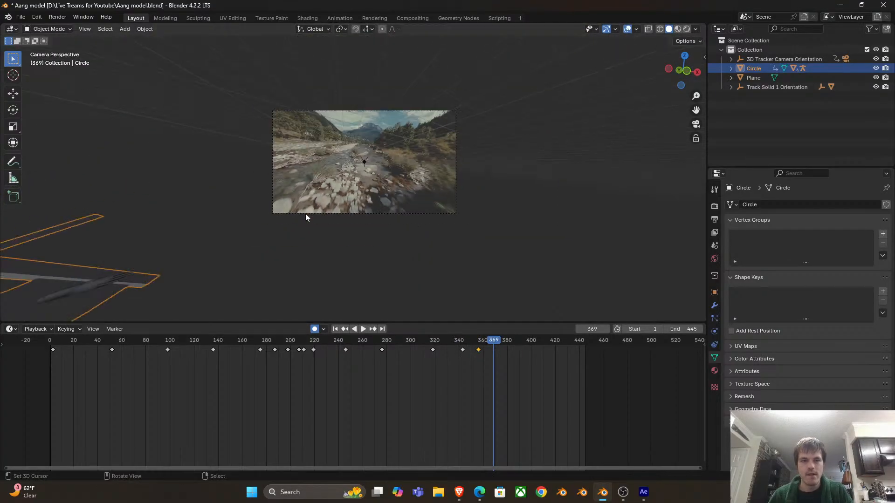
pyautogui.click(595, 123)
pyautogui.scroll(5, 445, 223)
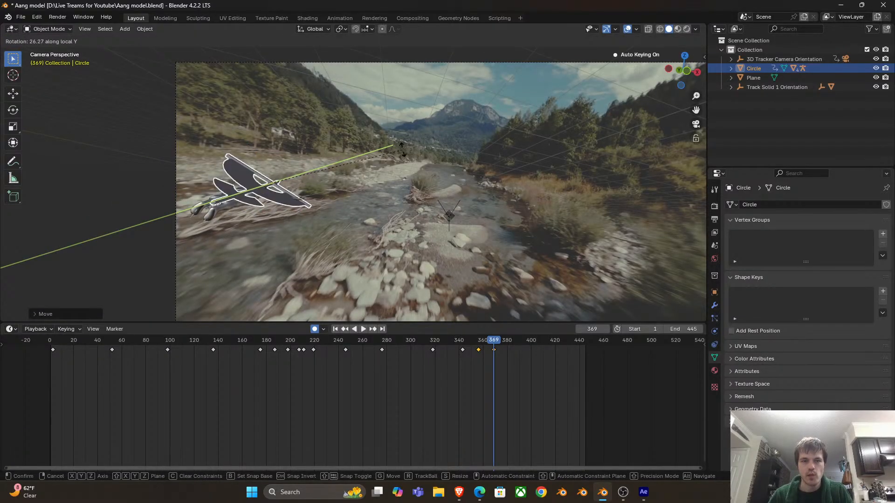
pyautogui.press('g')
pyautogui.press('Return')
# Rotate the glider about 26° around its local Y axis, retime its keyframe to about frame 376 and replay the ending
pyautogui.press('r')
pyautogui.press('r')
pyautogui.moveTo(493, 349)
pyautogui.mouseDown()
pyautogui.moveTo(470, 368)
pyautogui.moveTo(482, 370)
pyautogui.moveTo(501, 353)
pyautogui.mouseUp()
pyautogui.press('space')
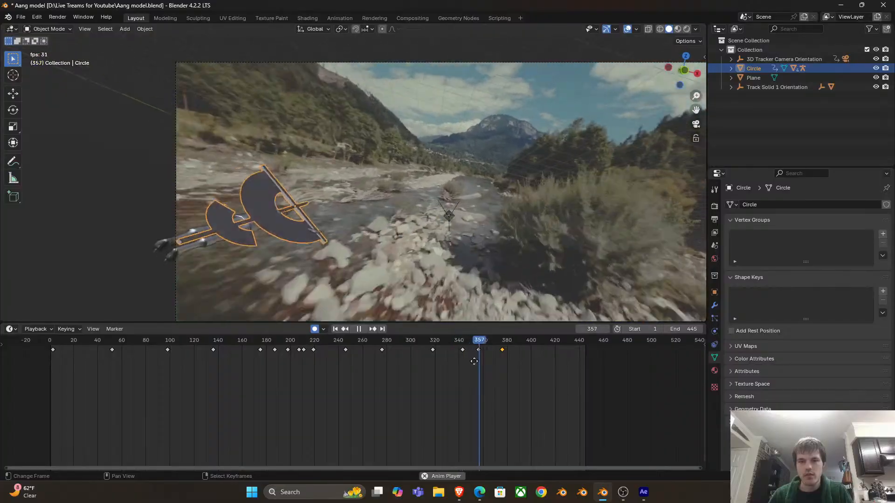
pyautogui.scroll(-3, 427, 381)
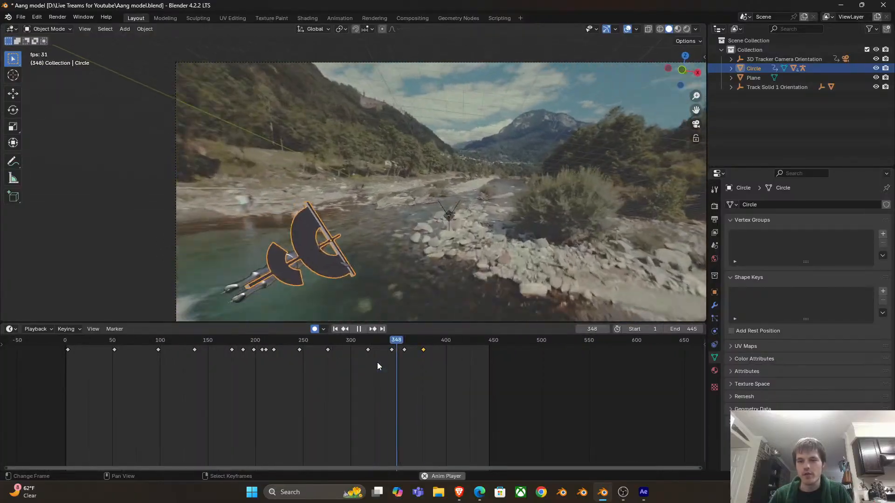
# Replay the final part of the flight to check how the glider moves from the rocky bank over the river
pyautogui.scroll(-3, 382, 368)
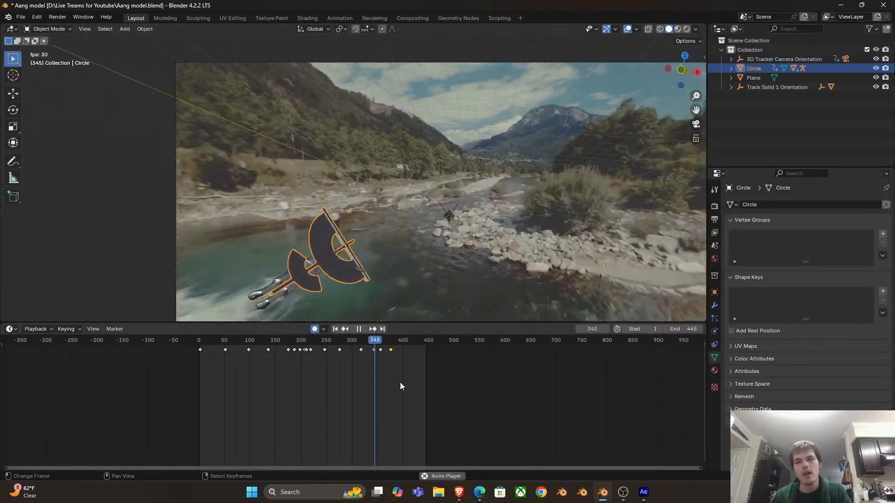
pyautogui.click(364, 369)
pyautogui.press('space')
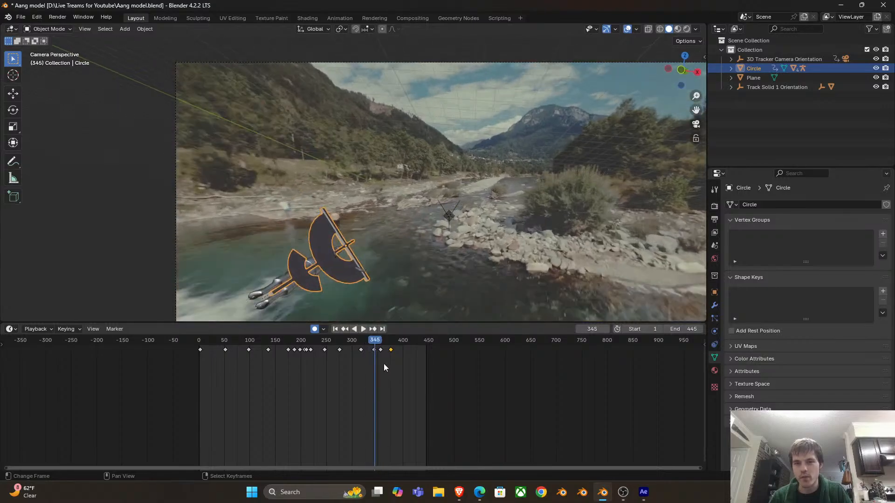
pyautogui.click(348, 365)
pyautogui.press('space')
pyautogui.scroll(-1, 351, 351)
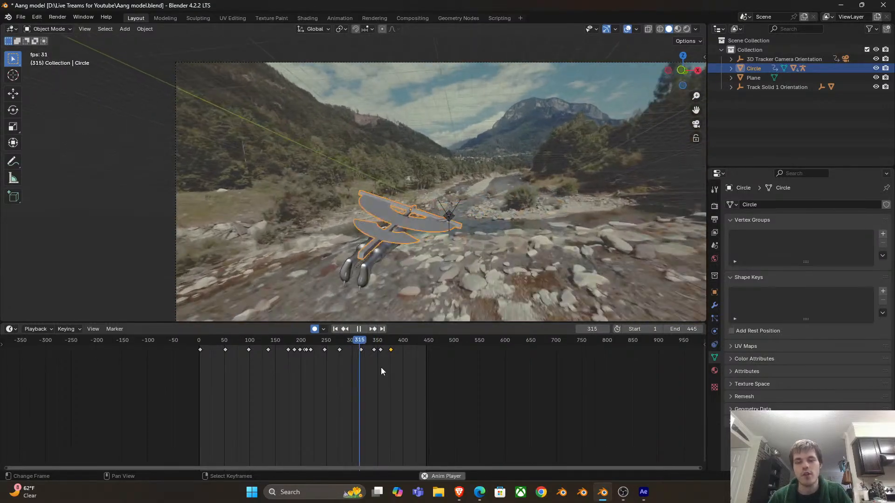
pyautogui.scroll(-4, 381, 367)
pyautogui.click(328, 361)
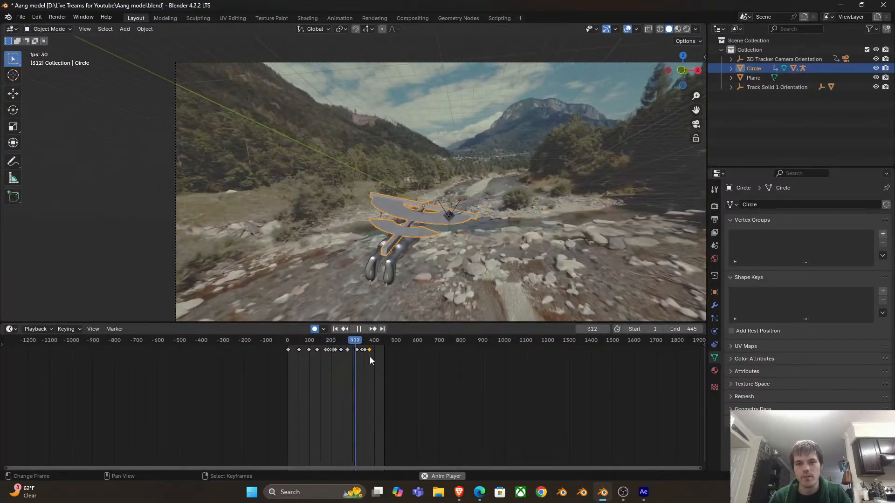
# Replay the glider's turn over the river and scrub the current frame to 357
pyautogui.press('space')
pyautogui.press('space')
pyautogui.scroll(3, 376, 368)
pyautogui.press('space')
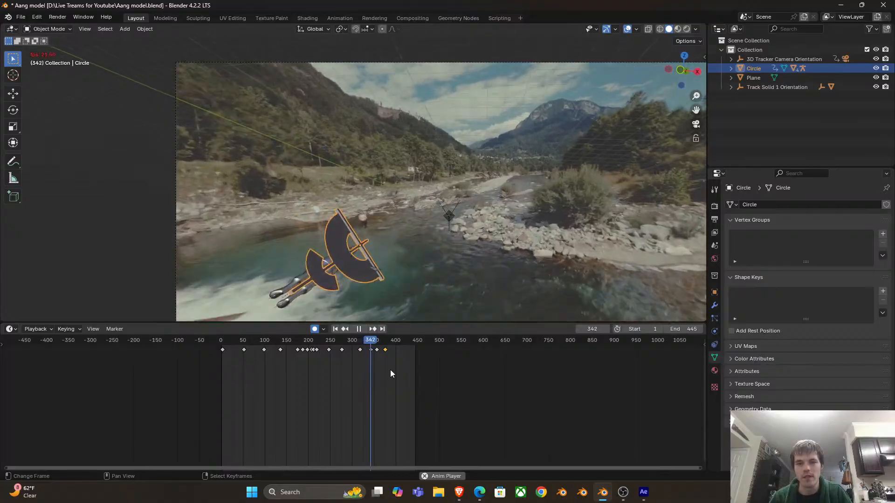
pyautogui.press('space')
pyautogui.scroll(1, 390, 369)
pyautogui.press('space')
pyautogui.scroll(2, 390, 363)
pyautogui.moveTo(376, 356)
pyautogui.mouseDown()
pyautogui.moveTo(365, 357)
pyautogui.moveTo(382, 354)
pyautogui.mouseUp()
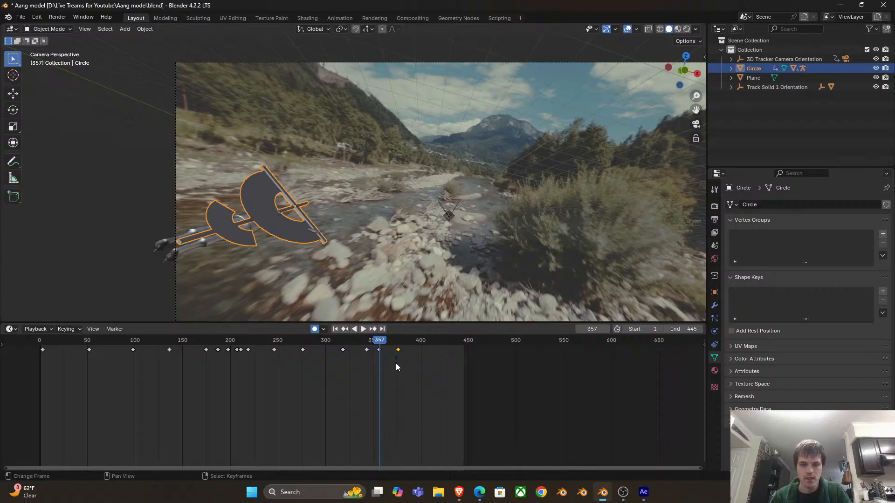
# Review the glider's motion between its last two keyframes and replay the section leading into them
pyautogui.scroll(1, 395, 362)
pyautogui.press('space')
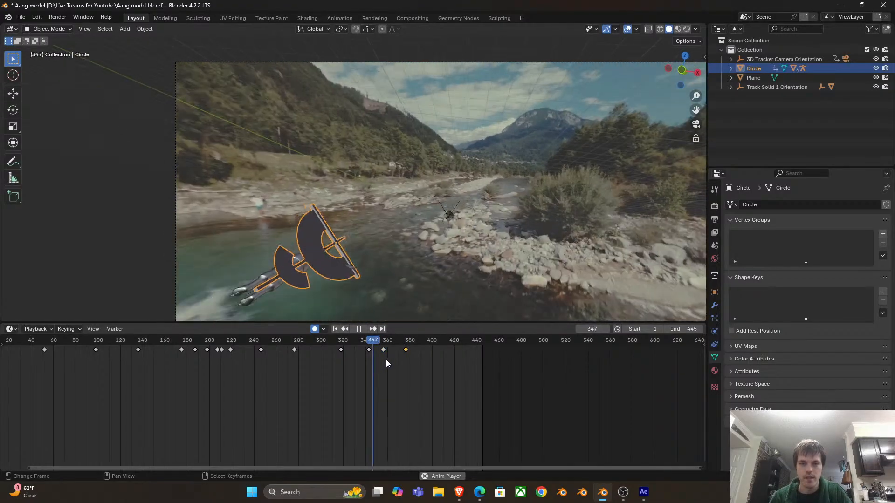
pyautogui.press('space')
pyautogui.moveTo(409, 357); pyautogui.dragTo(382, 354)
pyautogui.scroll(-2, 386, 355)
pyautogui.press('space')
pyautogui.click(312, 364)
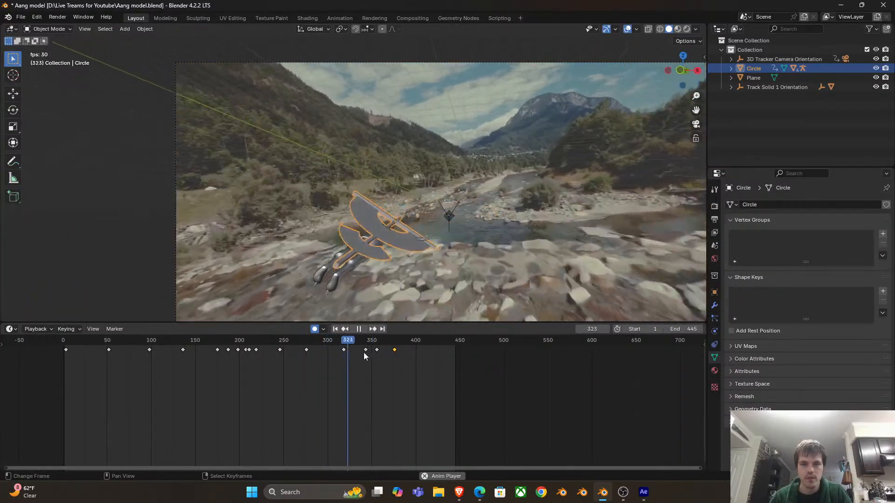
# Retime the glider's last keyframe to about frame 379 and replay the ending up to frame 402
pyautogui.moveTo(378, 354); pyautogui.dragTo(396, 351)
pyautogui.press('space')
pyautogui.press('g')
pyautogui.click(396, 355)
pyautogui.press('space')
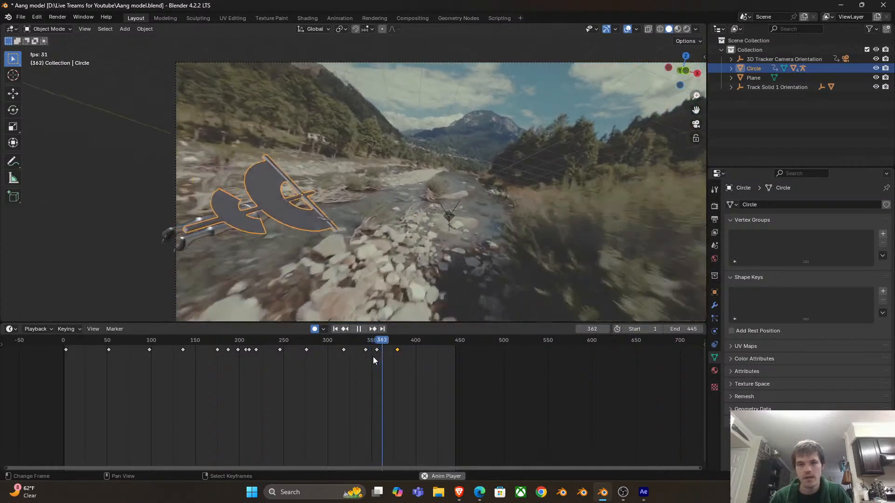
pyautogui.scroll(-2, 385, 355)
pyautogui.press('space')
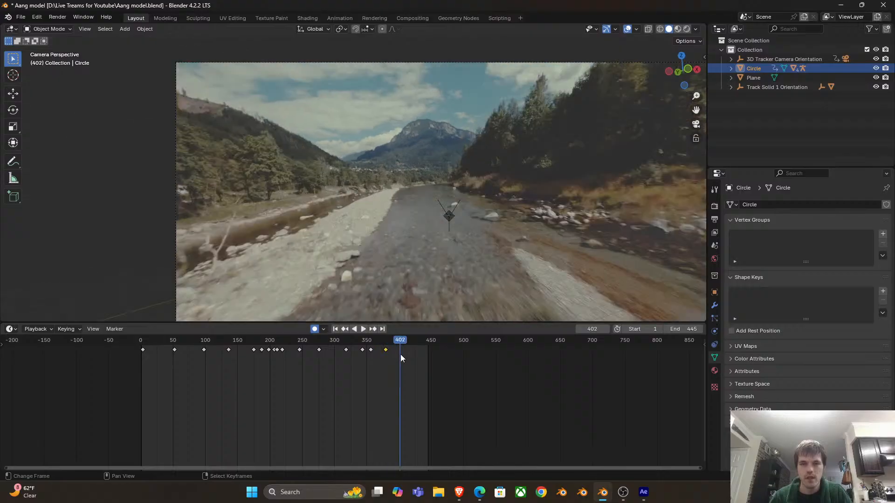
pyautogui.scroll(-2, 406, 353)
pyautogui.scroll(-4, 367, 270)
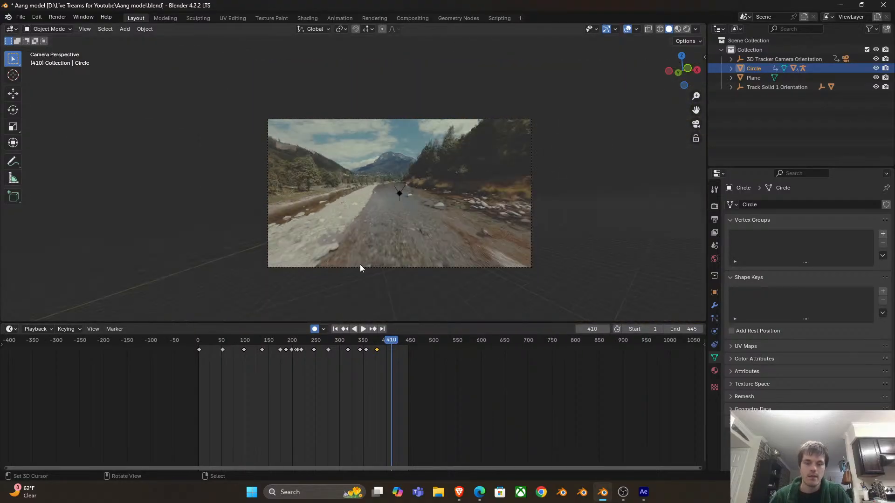
pyautogui.press('g')
pyautogui.hotkey('shift', 'z')
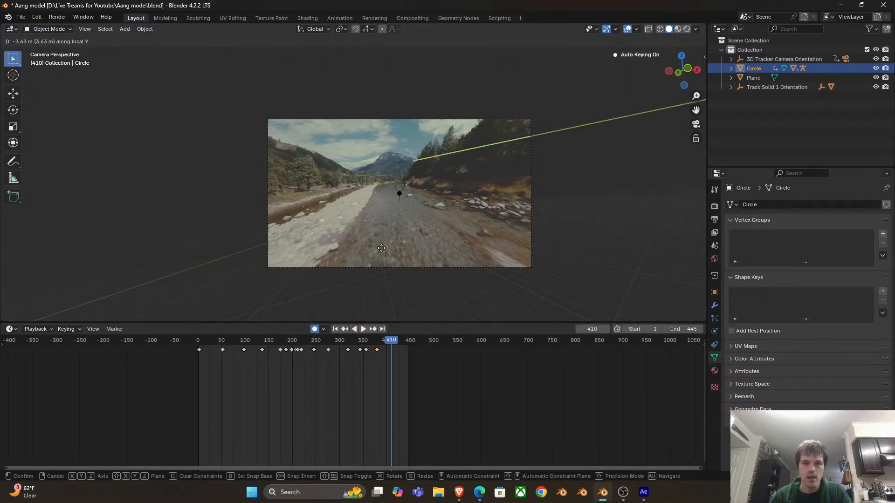
pyautogui.scroll(-4, 384, 194)
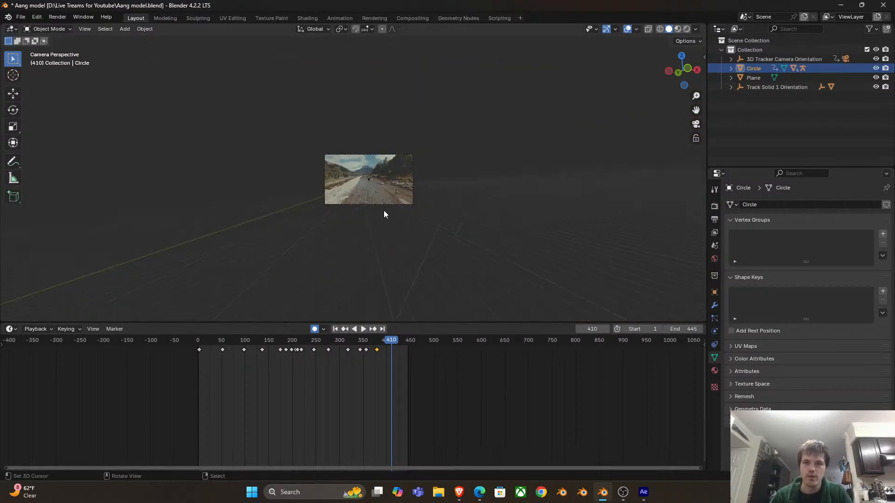
# Keyframe the glider at frame 389 by moving it along its local Y axis into the camera view over the river
pyautogui.click(375, 357)
pyautogui.press('space')
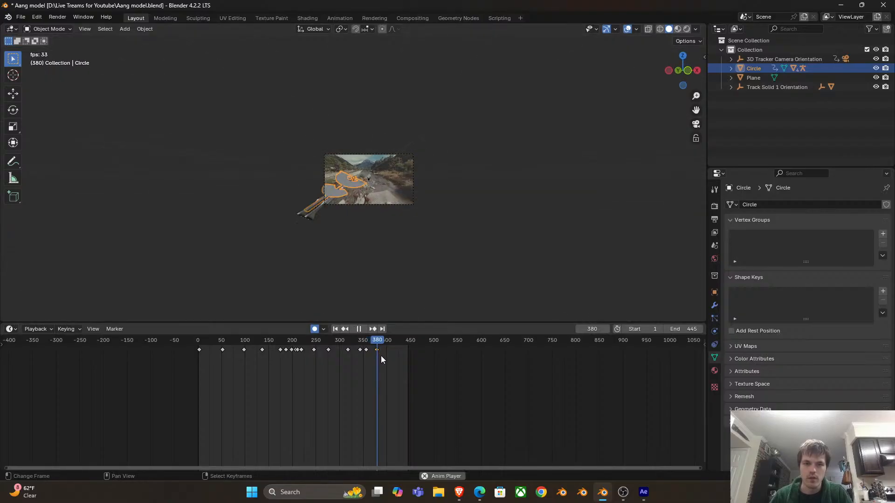
pyautogui.press('space')
pyautogui.press('g')
pyautogui.press('y')
pyautogui.press('y')
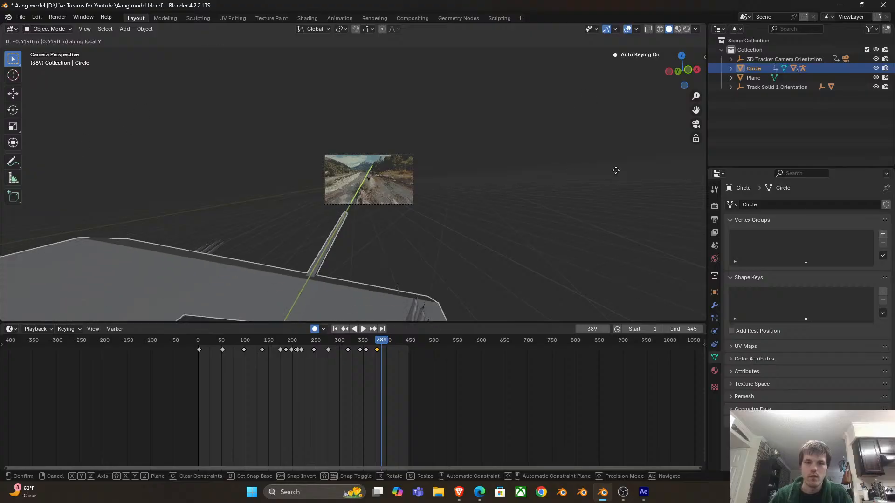
pyautogui.click(230, 308)
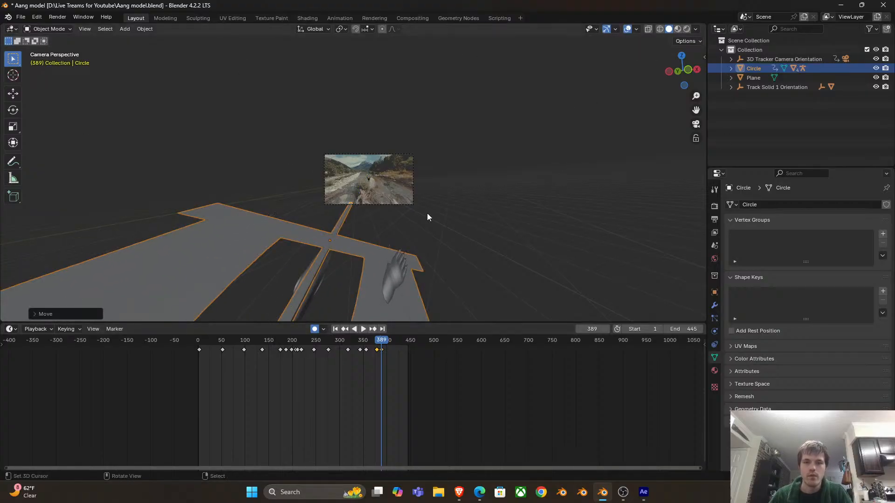
pyautogui.press('g')
pyautogui.press('y')
pyautogui.press('y')
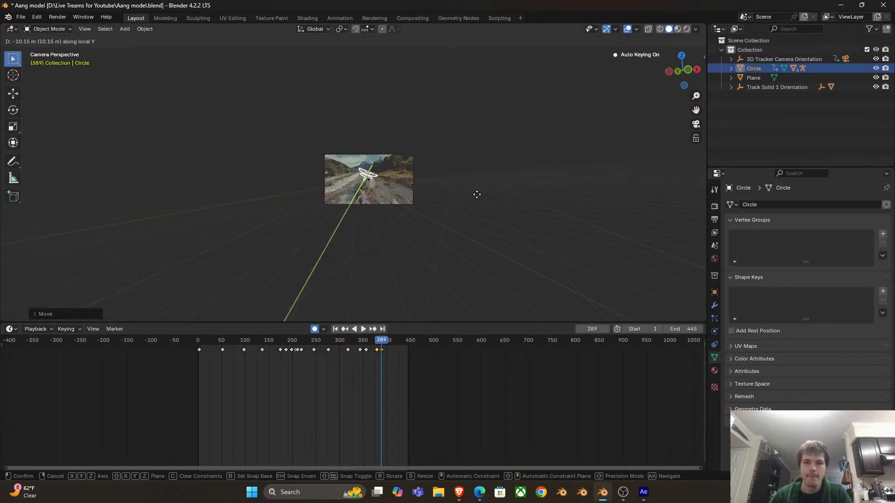
pyautogui.scroll(10, 381, 185)
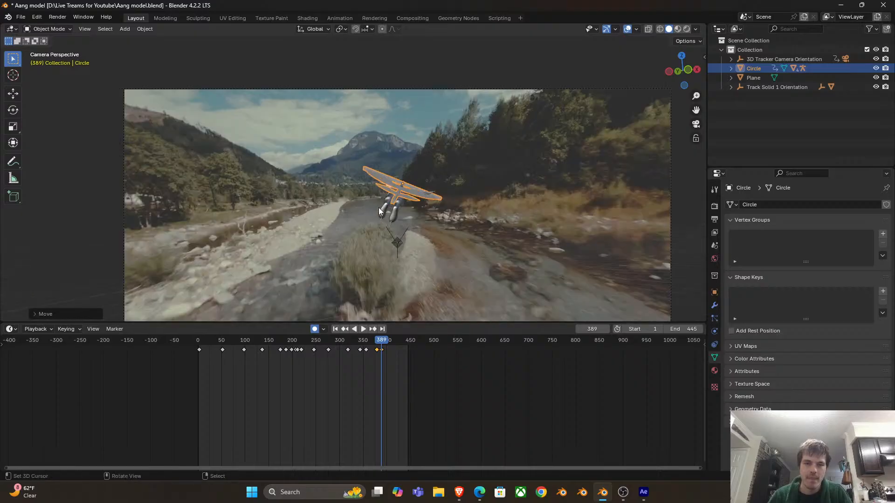
# Raise the glider at frame 389 and reorient it with a trackball rotation and a roll of about -17°
pyautogui.press('r')
pyautogui.press('r')
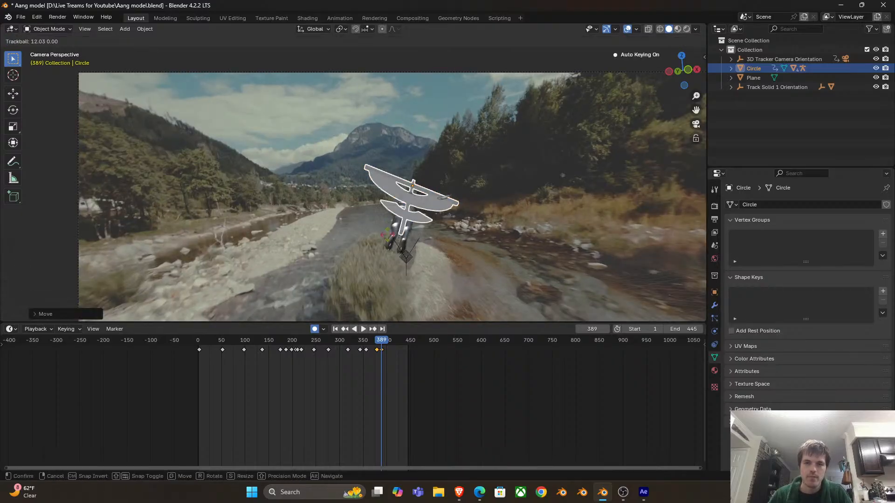
pyautogui.click(397, 235)
pyautogui.scroll(-3, 397, 236)
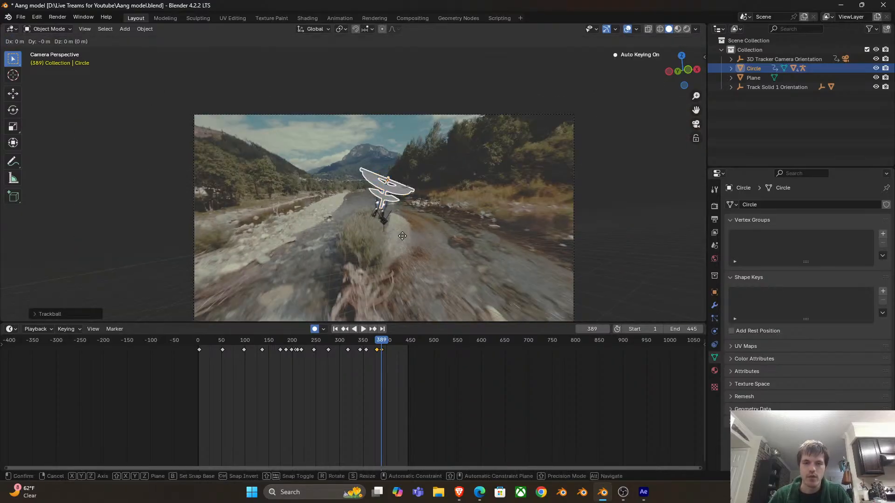
pyautogui.click(404, 223)
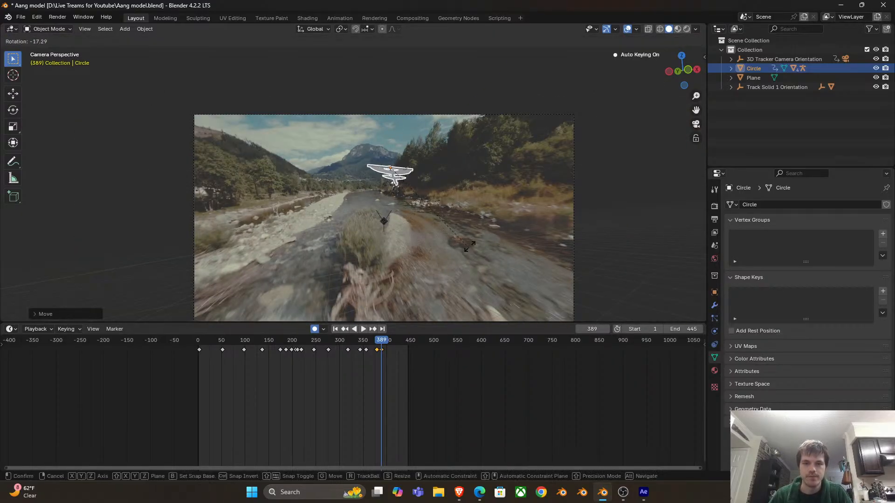
# Delete the glider's keyframe at about frame 379 and replay the flight around frame 341
pyautogui.press('space')
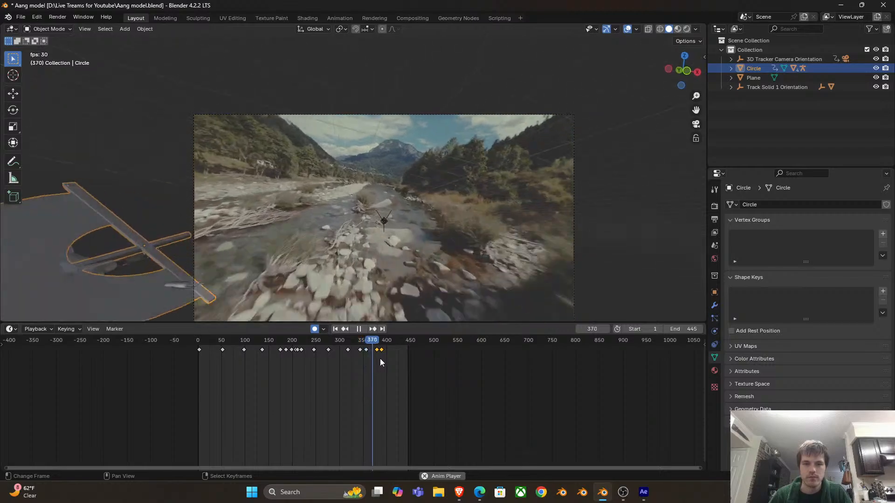
pyautogui.scroll(4, 373, 359)
pyautogui.scroll(-2, 364, 367)
pyautogui.click(377, 354)
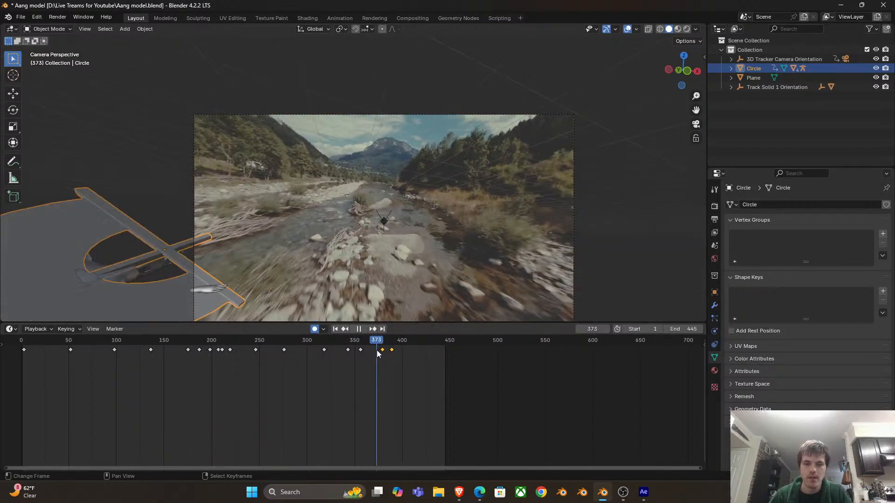
pyautogui.press('space')
pyautogui.click(356, 358)
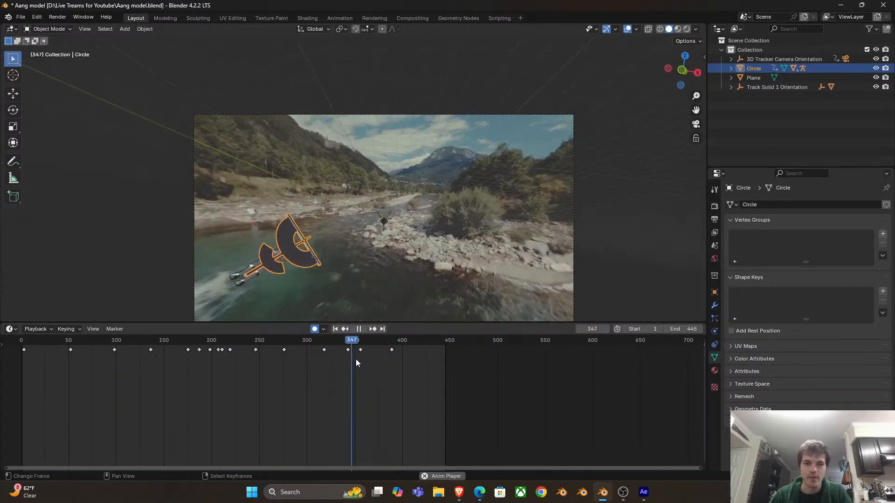
pyautogui.click(345, 357)
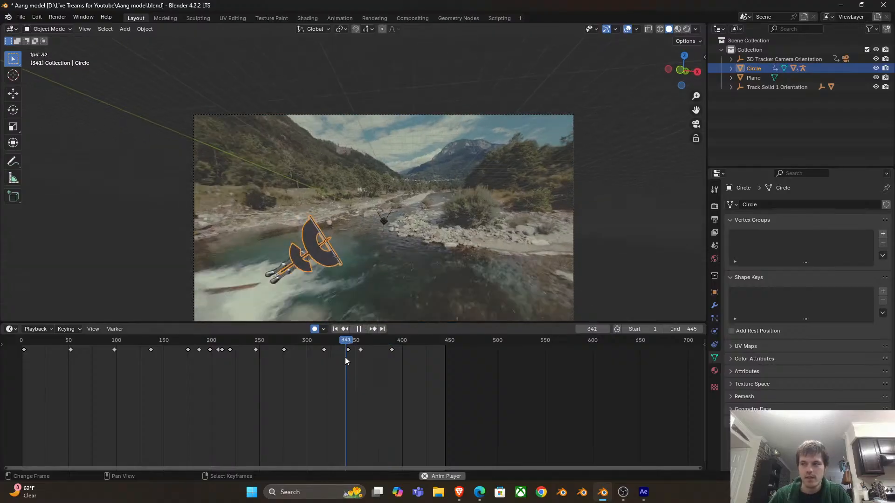
# Replay the approach and retime the glider's last keyframe to about frame 402
pyautogui.scroll(-2, 335, 370)
pyautogui.press('space')
pyautogui.click(328, 362)
pyautogui.press('space')
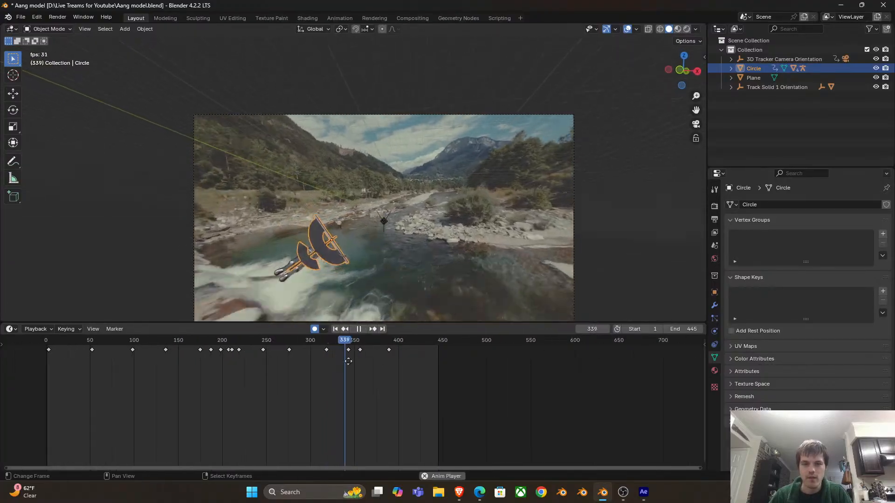
pyautogui.scroll(3, 359, 353)
pyautogui.press('space')
pyautogui.scroll(1, 351, 368)
pyautogui.moveTo(367, 351); pyautogui.dragTo(383, 351)
# Replay the retimed ending and scrub ahead to frame 443
pyautogui.click(317, 356)
pyautogui.press('space')
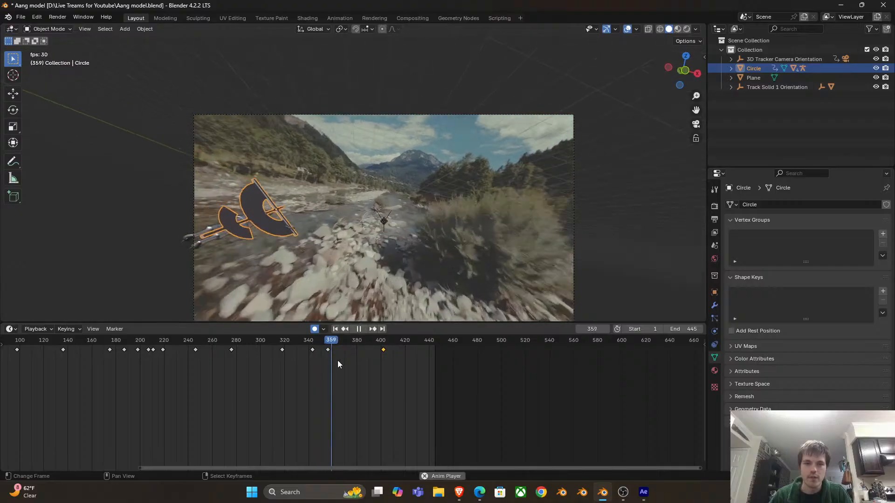
pyautogui.press('space')
pyautogui.press('space')
pyautogui.scroll(1, 306, 372)
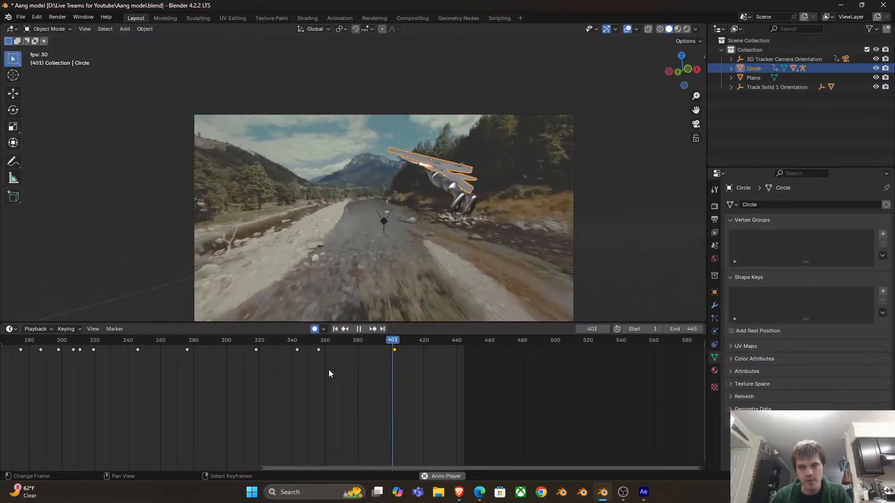
pyautogui.press('space')
pyautogui.scroll(-2, 415, 366)
pyautogui.moveTo(416, 357); pyautogui.dragTo(432, 358)
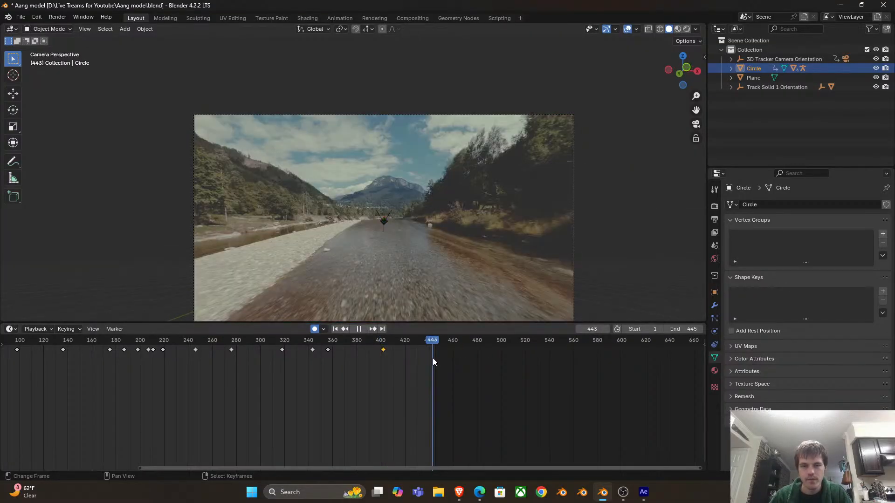
# Keyframe the glider at frame 411 by moving it along its local Y axis back into the camera view
pyautogui.scroll(-5, 404, 241)
pyautogui.click(375, 356)
pyautogui.moveTo(374, 356); pyautogui.dragTo(394, 357)
pyautogui.press('g')
pyautogui.press('y')
pyautogui.press('y')
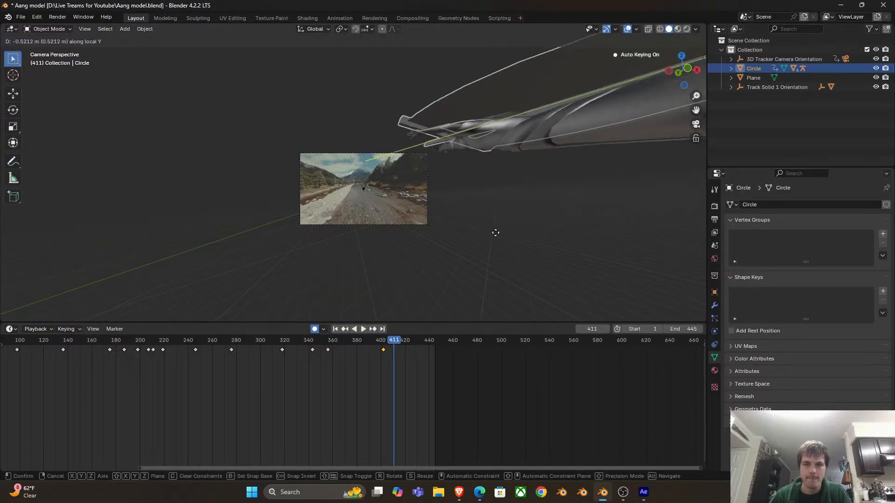
pyautogui.click(428, 258)
# Retime the glider's newest keyframe to about frame 444 and set the current frame to 442
pyautogui.moveTo(394, 349); pyautogui.dragTo(398, 350)
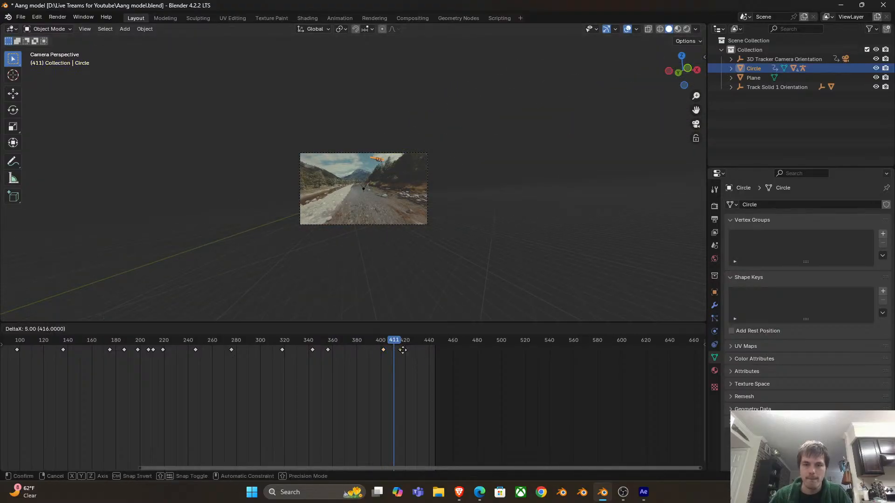
pyautogui.click(434, 353)
pyautogui.click(432, 354)
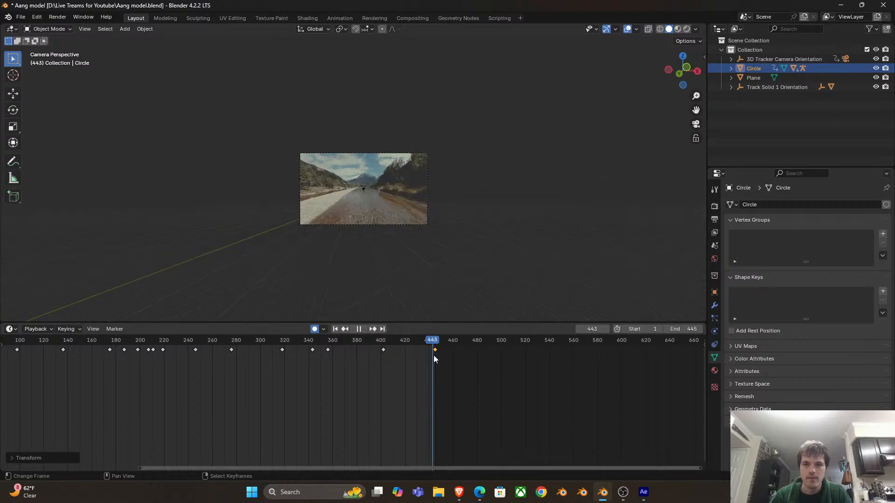
pyautogui.click(433, 357)
# Move the glider along its local Y axis back into the camera view at frame 442
pyautogui.hotkey('ctrl', 'shift', 'space')
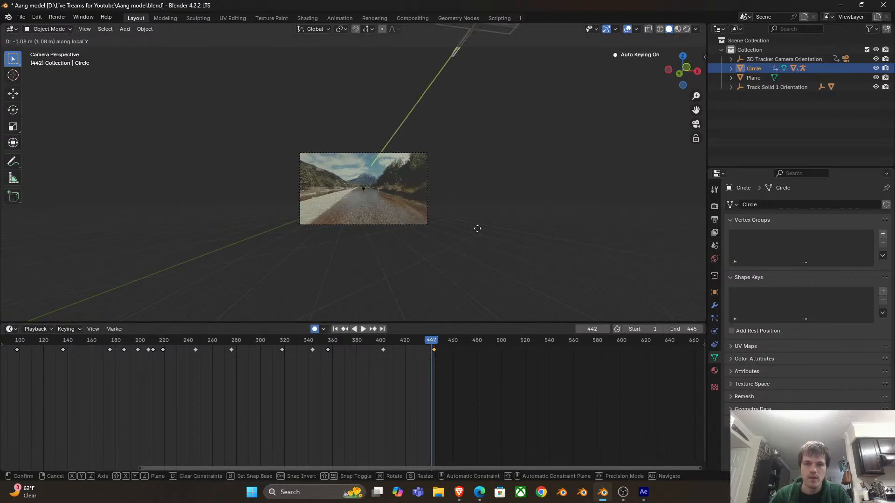
pyautogui.click(393, 51)
pyautogui.scroll(5, 401, 93)
# Rotate the glider about -38° at frame 442 and move it up into the sky above the mountain
pyautogui.press('g')
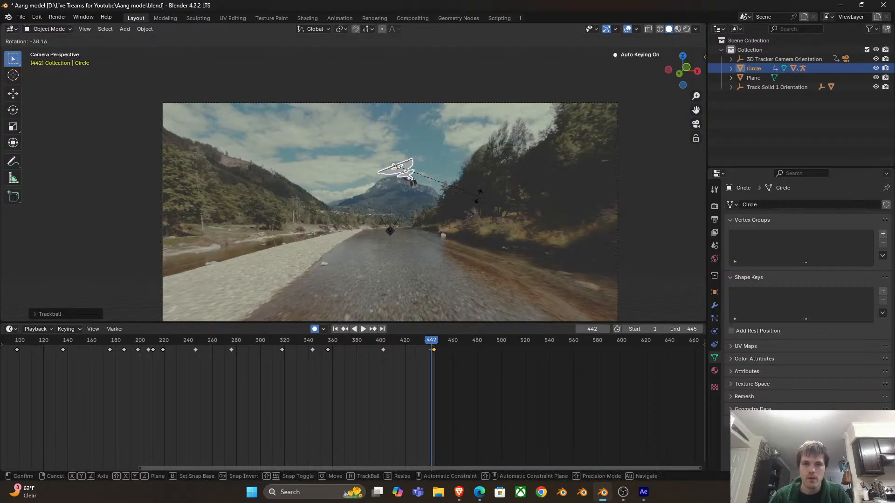
pyautogui.click(423, 196)
pyautogui.press('g')
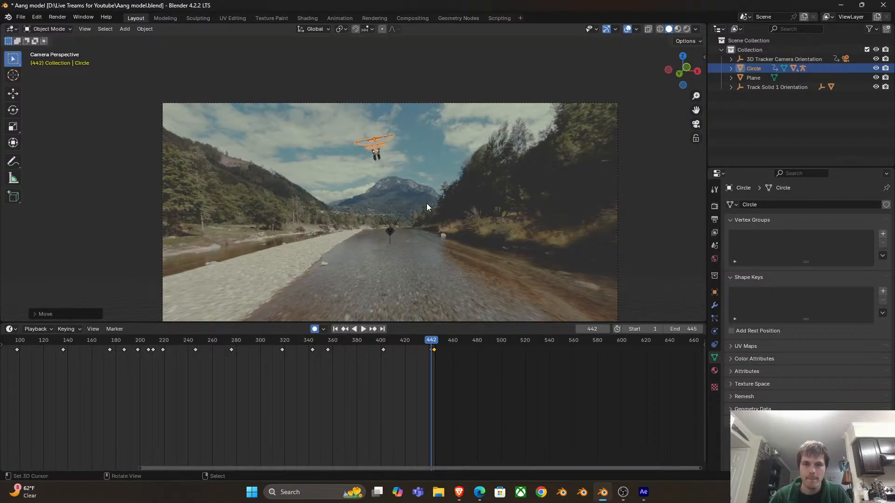
# Move the glider's frame-442 keyframe to frame 445, the end of the animation
pyautogui.click(435, 352)
pyautogui.press('g')
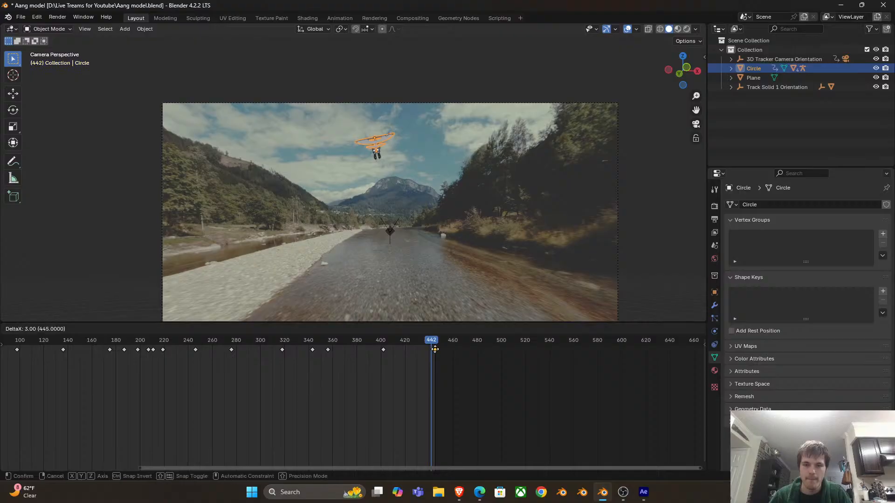
pyautogui.click(403, 352)
# Play back the last part of the animation repeatedly, from about frame 300 to the end, and examine the glider's flight path
pyautogui.hotkey('ctrl', 'shift', 'space')
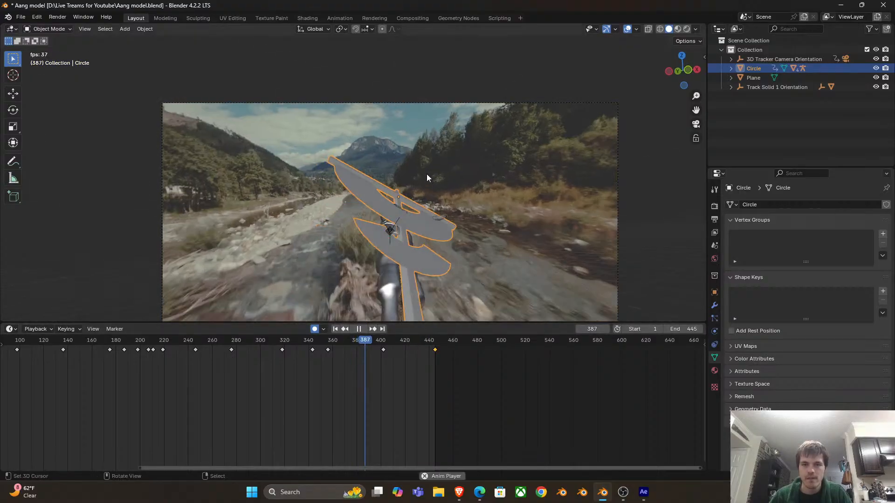
pyautogui.press('space')
pyautogui.click(317, 353)
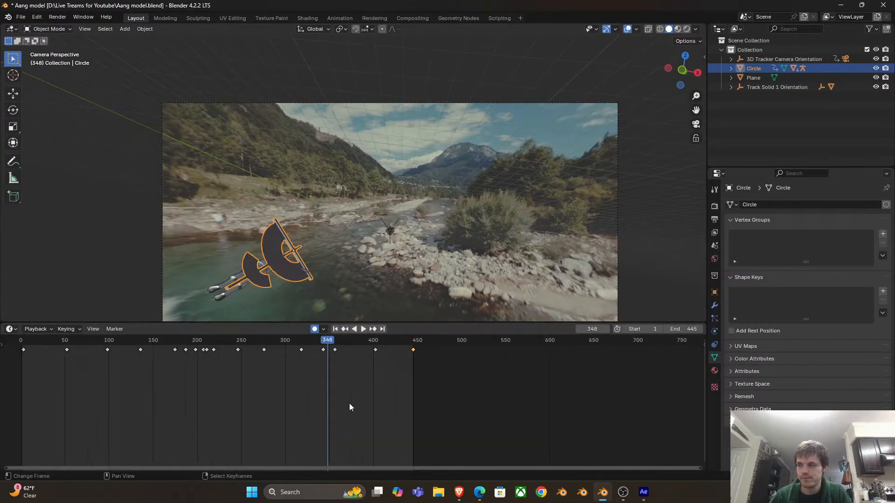
pyautogui.press('Home')
pyautogui.scroll(-2, 435, 401)
pyautogui.press('space')
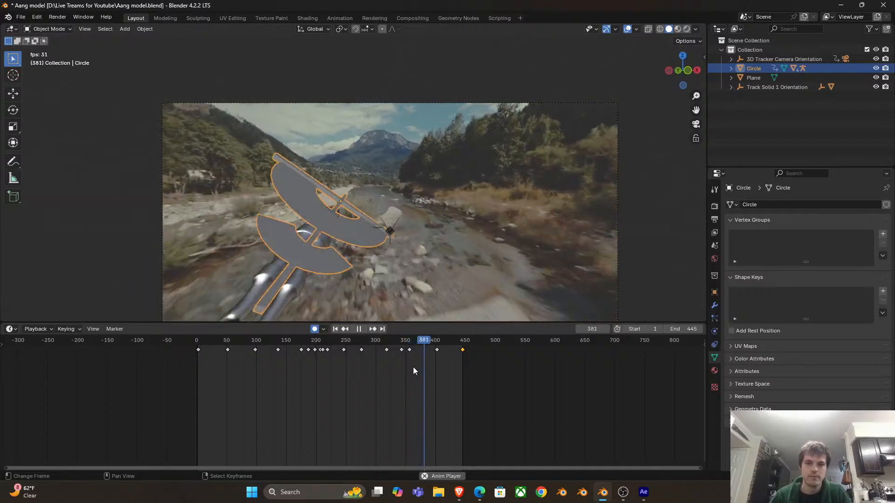
pyautogui.click(362, 360)
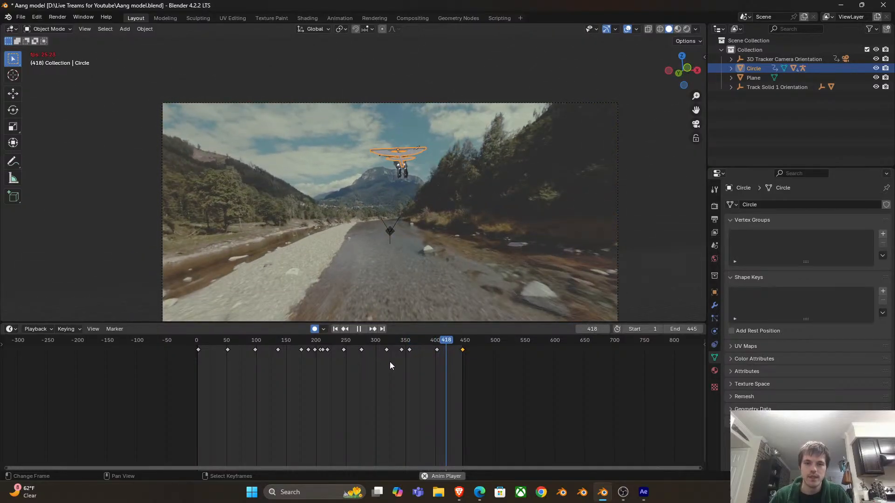
pyautogui.scroll(-2, 393, 361)
pyautogui.scroll(-2, 363, 378)
pyautogui.click(294, 369)
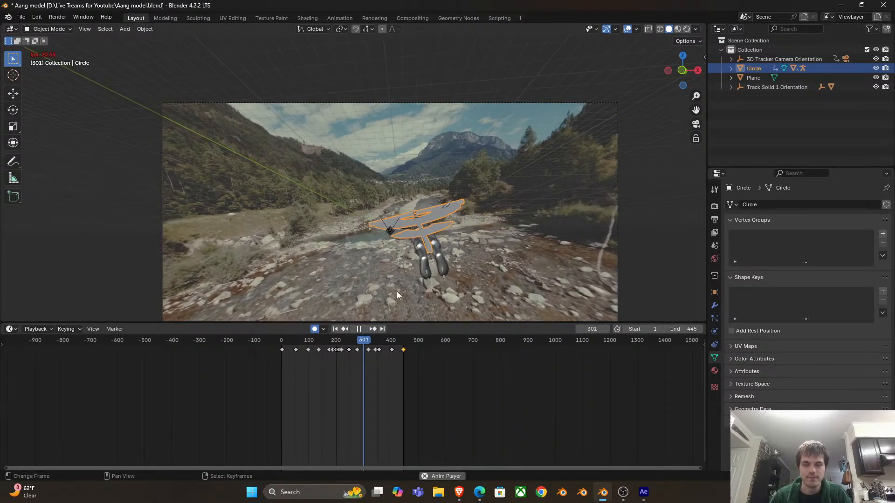
pyautogui.click(362, 364)
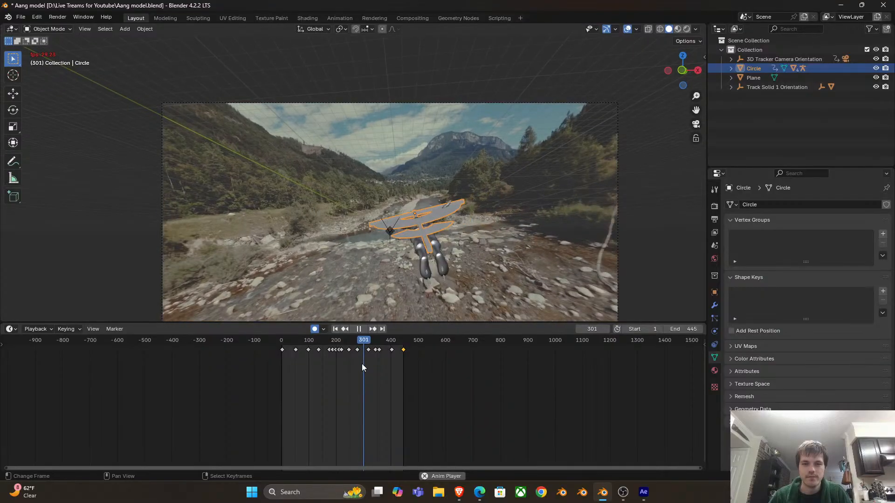
pyautogui.scroll(-2, 363, 396)
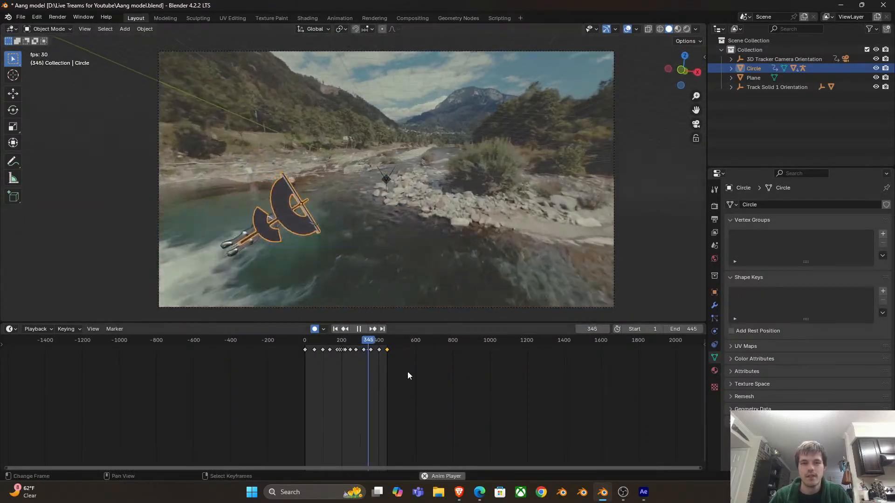
pyautogui.scroll(2, 392, 360)
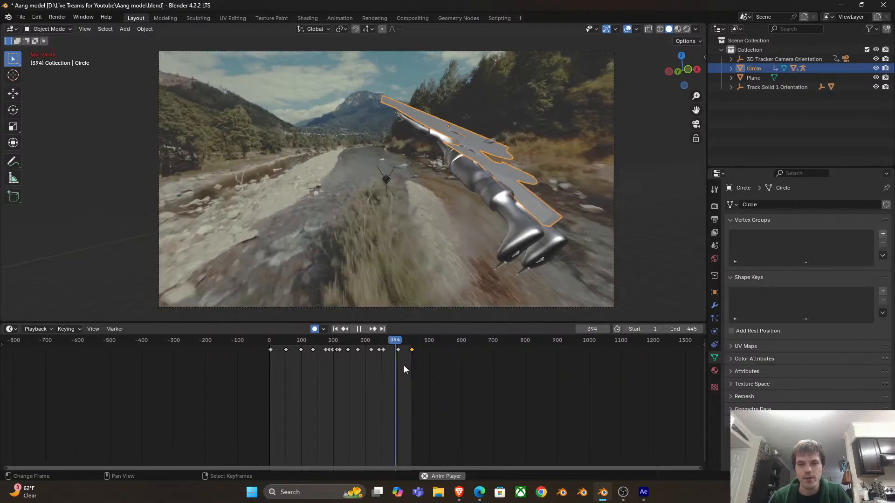
pyautogui.click(366, 359)
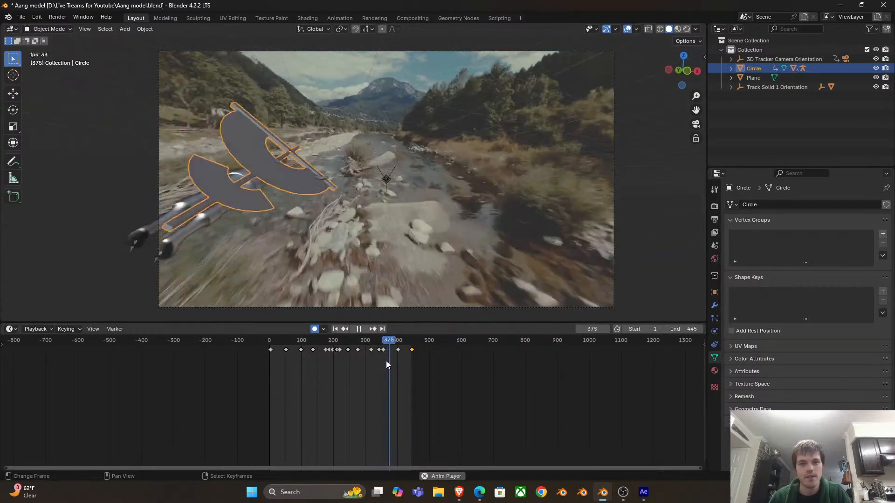
pyautogui.hscroll(1, 386, 360)
pyautogui.scroll(2, 366, 359)
pyautogui.click(368, 358)
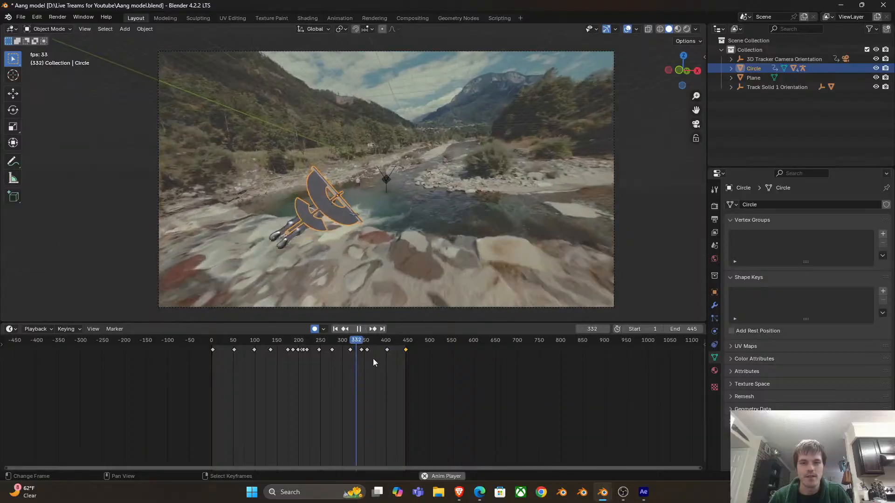
# Adjust the glider's pose at frame 385 to add a keyframe there
pyautogui.press('space')
pyautogui.moveTo(348, 360)
pyautogui.mouseDown()
pyautogui.moveTo(373, 360)
pyautogui.moveTo(363, 358)
pyautogui.mouseUp()
pyautogui.click(356, 353)
pyautogui.press('space')
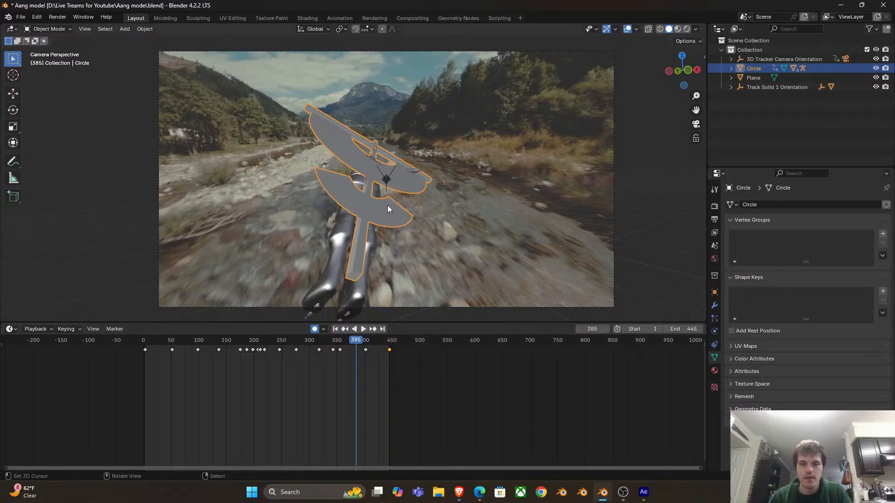
# Rotate the glider around its local Y axis at frame 402 and play back the change
pyautogui.scroll(4, 373, 368)
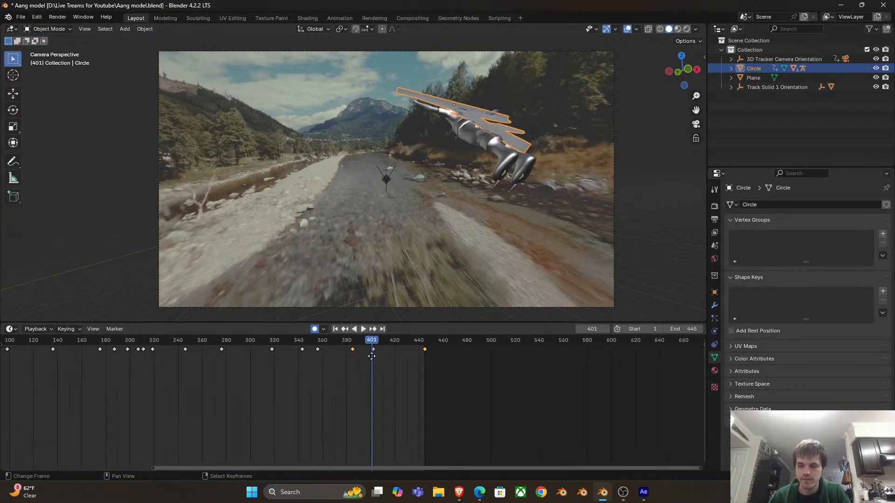
pyautogui.hscroll(1, 374, 356)
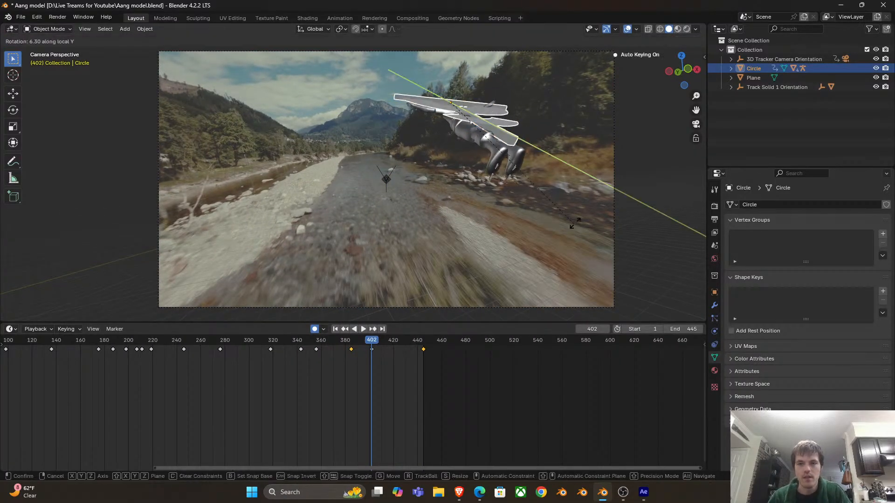
pyautogui.press('Return')
pyautogui.click(340, 358)
pyautogui.press('space')
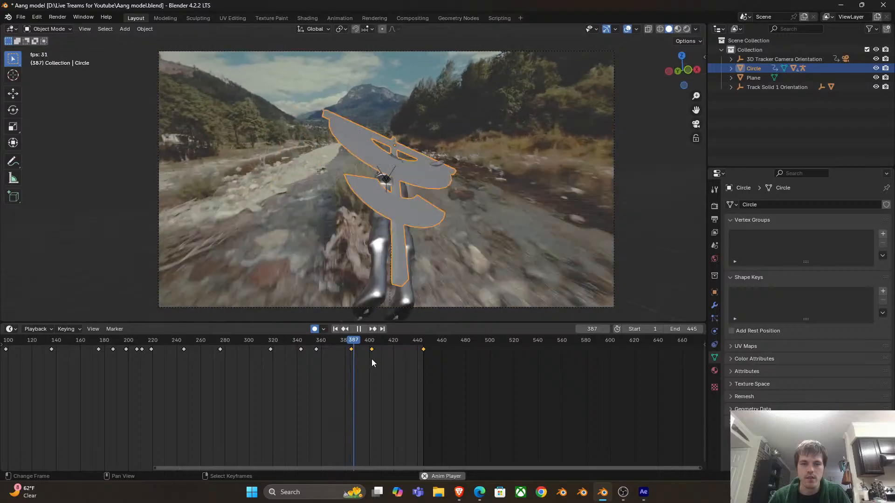
# Bank the glider with a free trackball rotation at frame 417 and play back the turn
pyautogui.moveTo(373, 359)
pyautogui.mouseDown()
pyautogui.moveTo(362, 351)
pyautogui.moveTo(390, 353)
pyautogui.mouseUp()
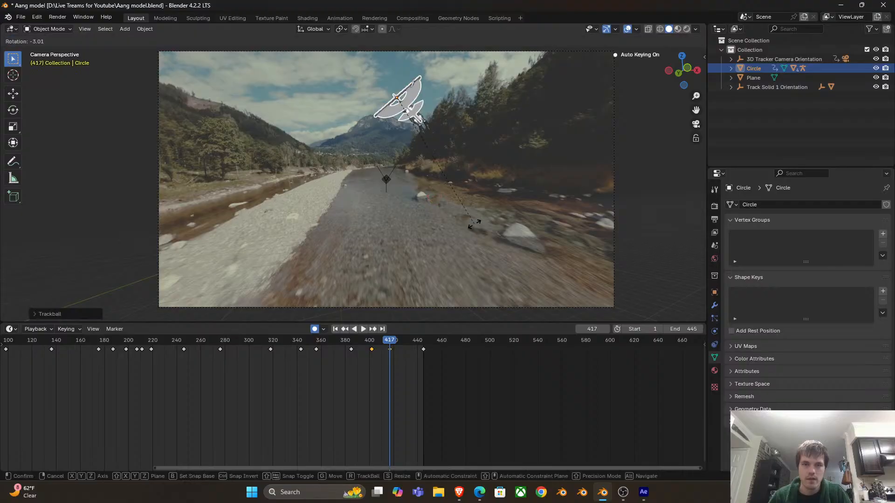
pyautogui.click(361, 362)
pyautogui.press('space')
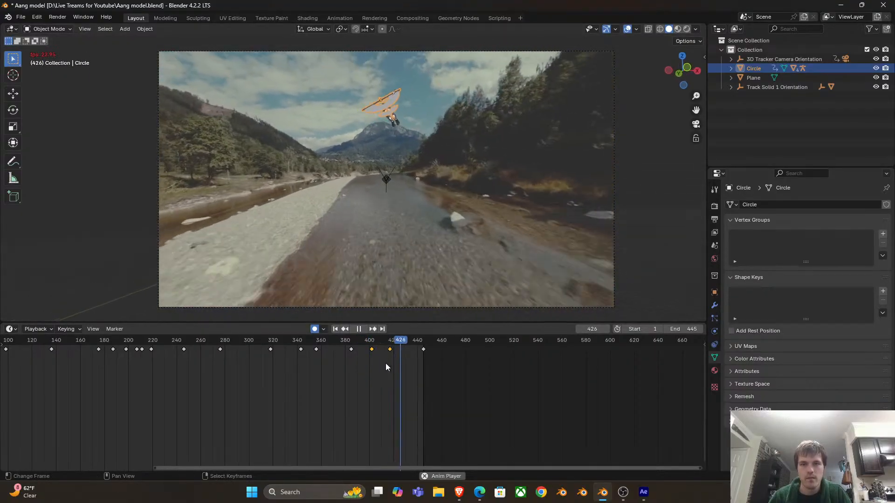
pyautogui.press('space')
pyautogui.click(387, 352)
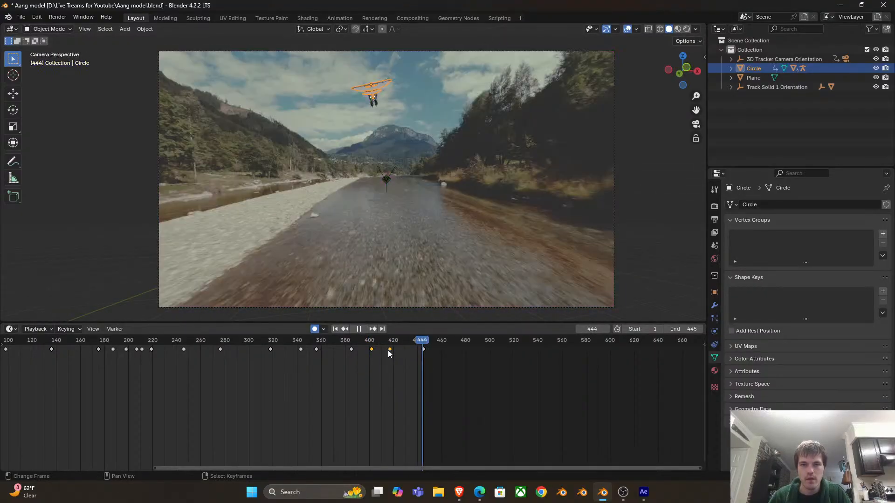
pyautogui.press('space')
pyautogui.press('space')
# Retime the glider's last keyframe to frame 459, past the end of the animation, and play back the result
pyautogui.moveTo(423, 349); pyautogui.dragTo(441, 350)
pyautogui.click(362, 369)
pyautogui.press('space')
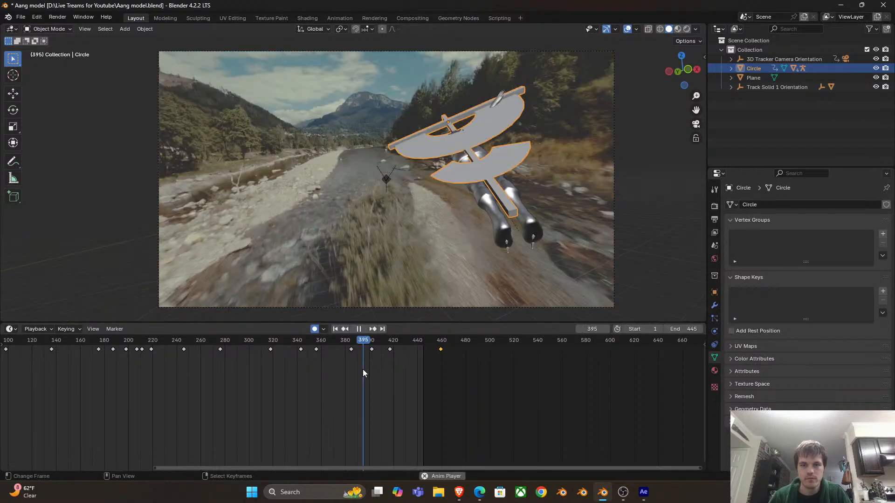
pyautogui.press('space')
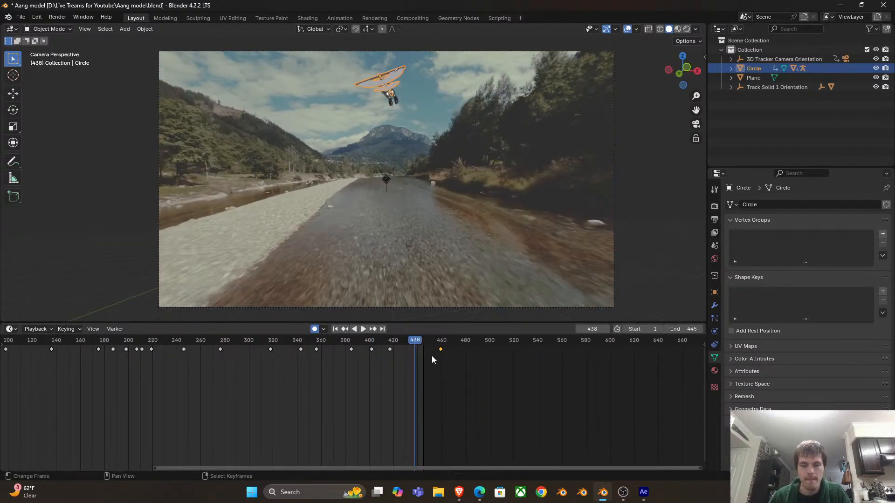
# Go to the glider's last keyframe at frame 459 and lower the glider slightly in the camera view
pyautogui.click(405, 122)
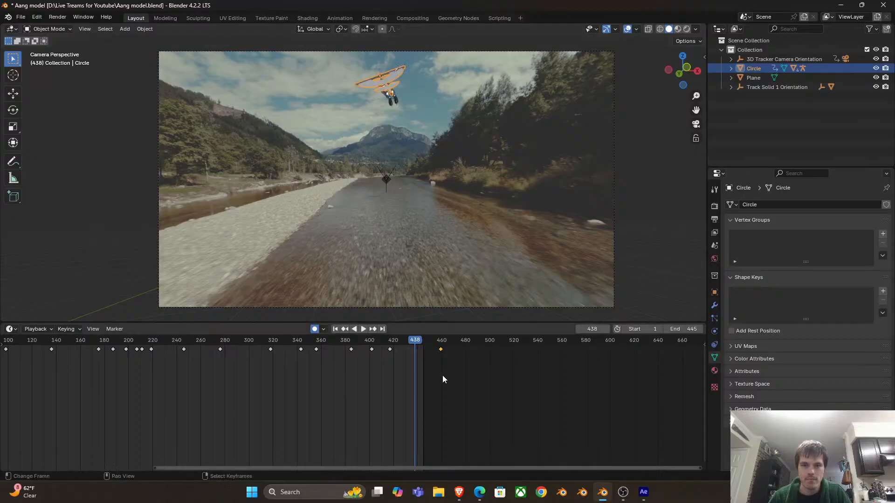
pyautogui.click(441, 350)
pyautogui.press('Left')
pyautogui.press('Right')
pyautogui.press('Left')
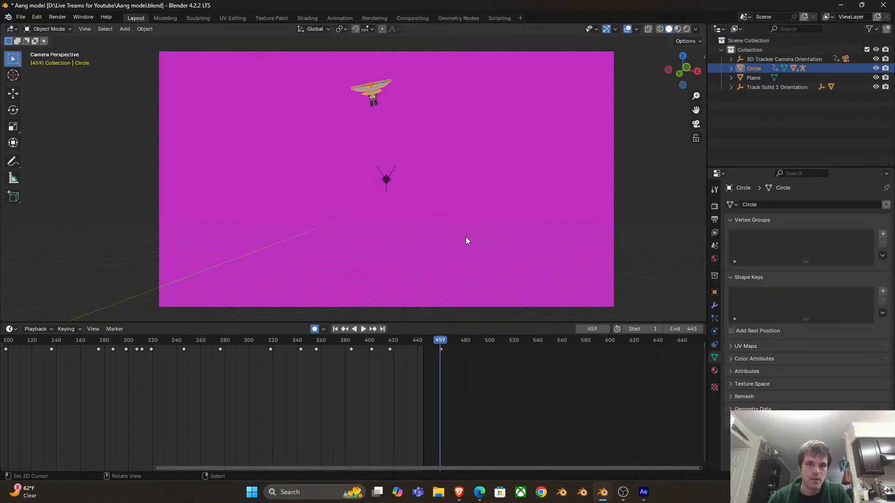
pyautogui.click(397, 142)
# Try a free trackball rotation of the glider at frame 442 and play back the ending
pyautogui.moveTo(419, 364); pyautogui.dragTo(373, 366)
pyautogui.press('space')
pyautogui.press('space')
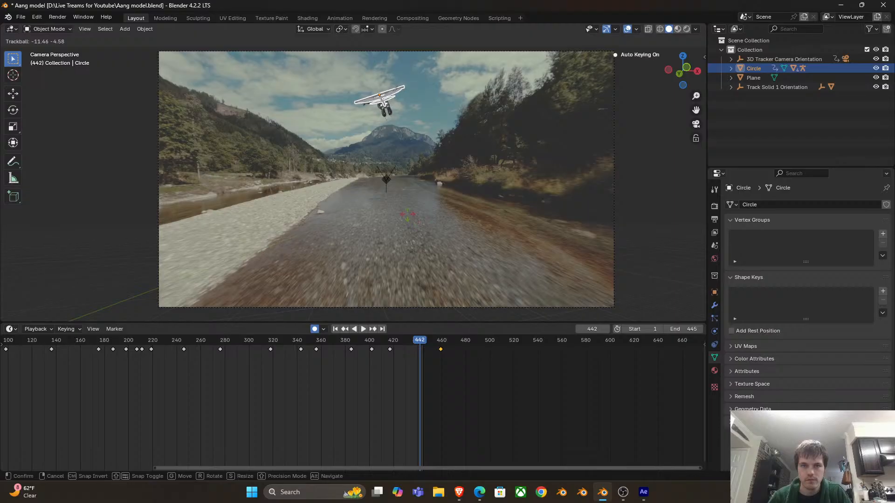
pyautogui.click(382, 368)
pyautogui.press('space')
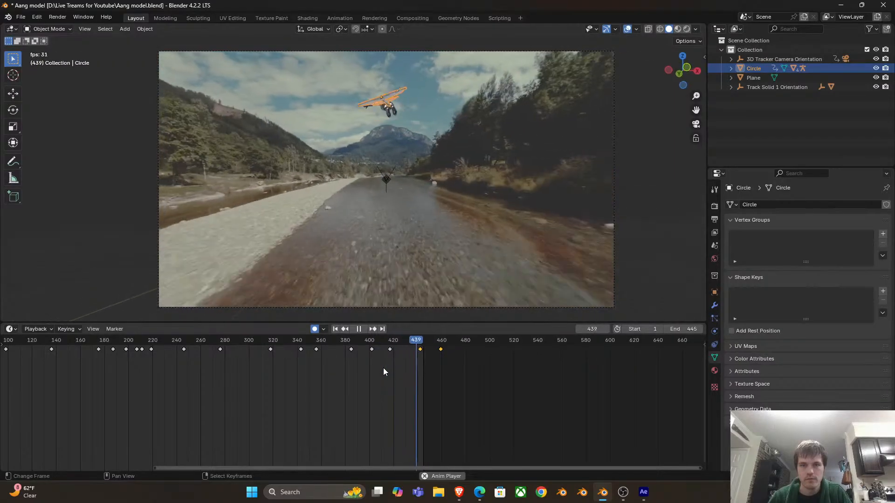
pyautogui.press('space')
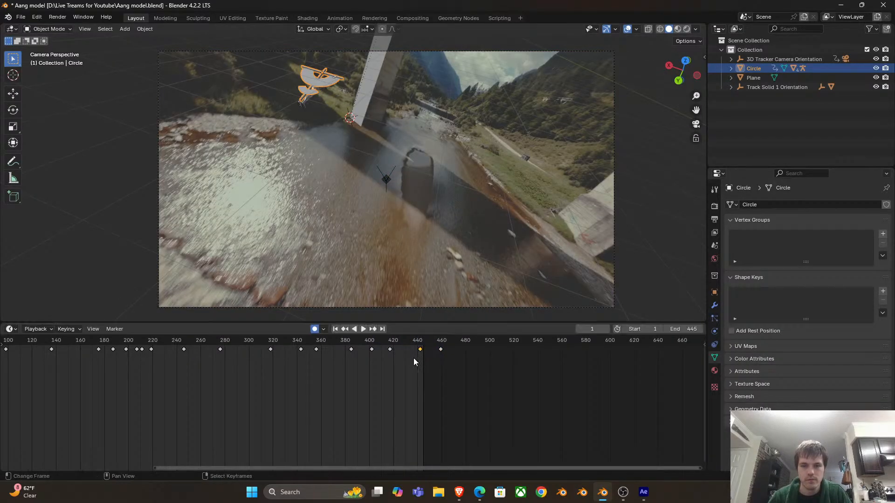
# Delete the glider's keyframe at frame 442 and retime its last keyframe to about frame 484
pyautogui.click(418, 352)
pyautogui.press('space')
pyautogui.press('space')
pyautogui.moveTo(440, 349); pyautogui.dragTo(471, 360)
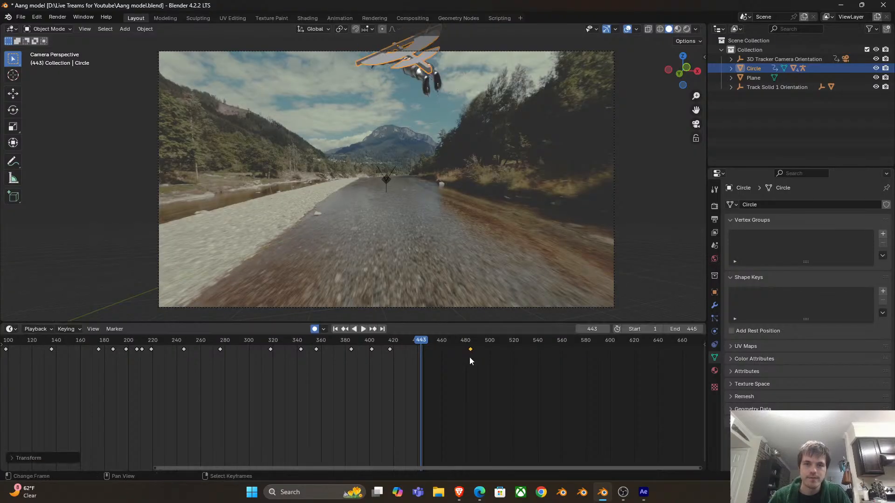
# Move the glider down into the sky just above the mountain at frame 443, adjust its tilt, and start playback
pyautogui.press('g')
pyautogui.click(429, 179)
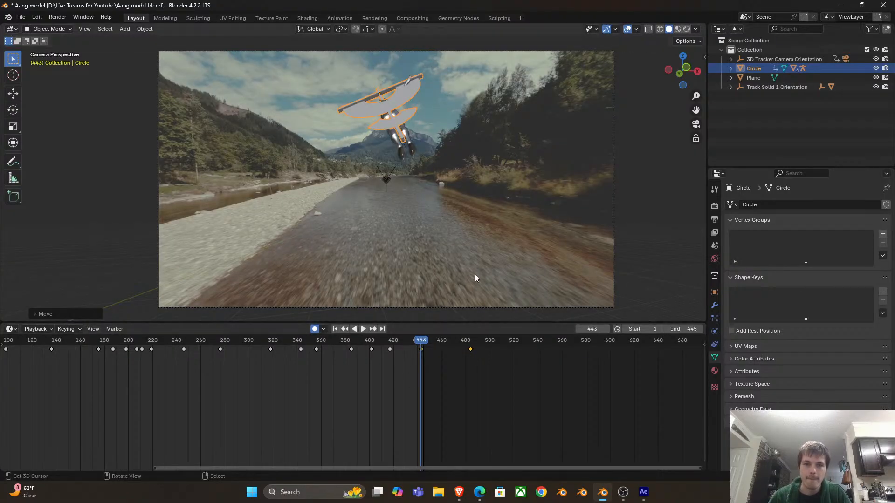
pyautogui.press('space')
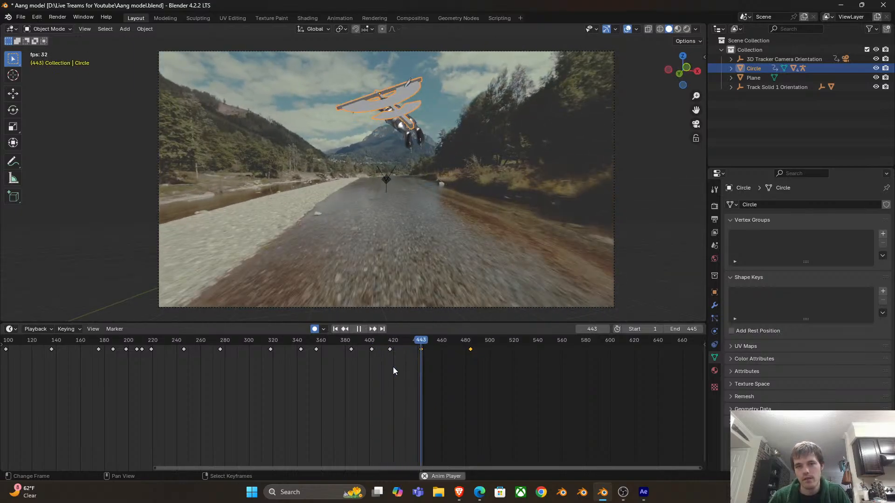
# Play back the animation from several earlier frames and examine the glider's final turn and overall flight
pyautogui.click(370, 360)
pyautogui.click(333, 371)
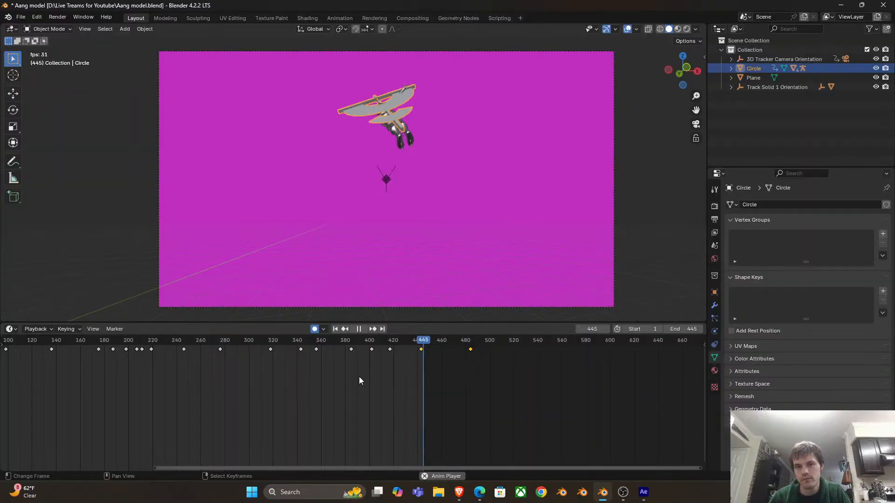
pyautogui.click(343, 366)
pyautogui.scroll(-2, 326, 366)
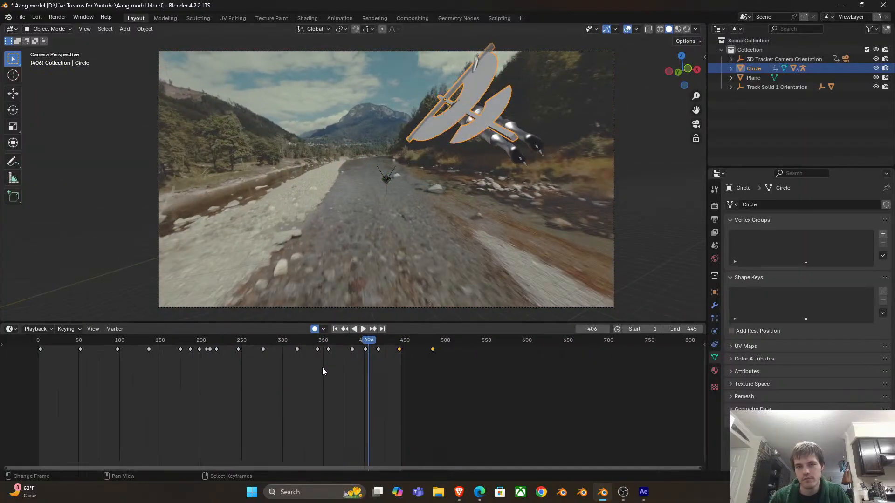
pyautogui.click(316, 364)
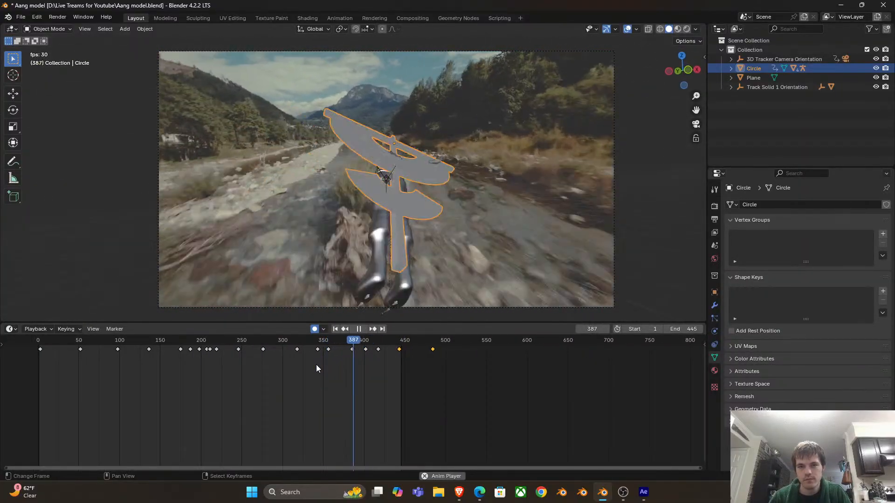
pyautogui.scroll(-2, 318, 364)
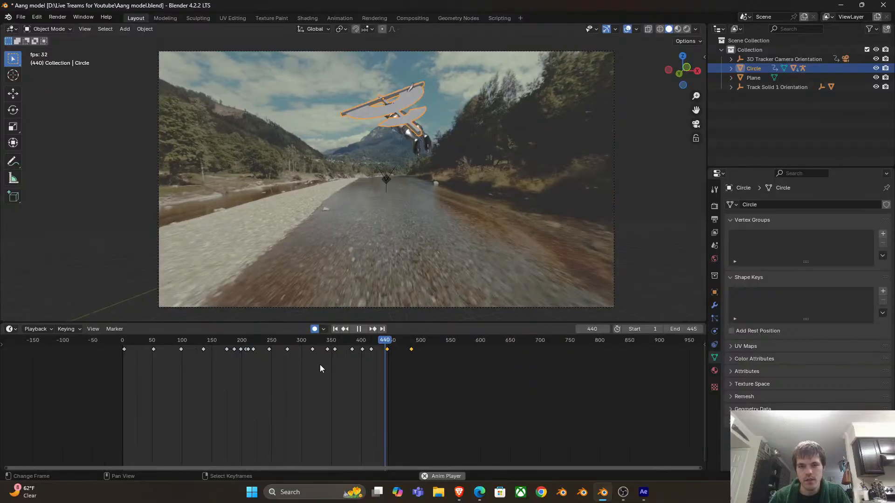
pyautogui.click(316, 364)
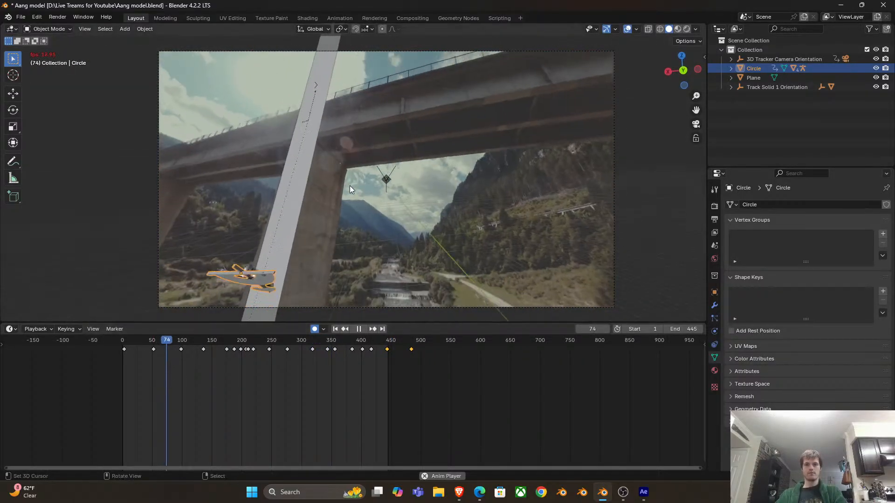
pyautogui.moveTo(326, 358)
pyautogui.mouseDown()
pyautogui.moveTo(313, 362)
pyautogui.moveTo(331, 367)
pyautogui.mouseUp()
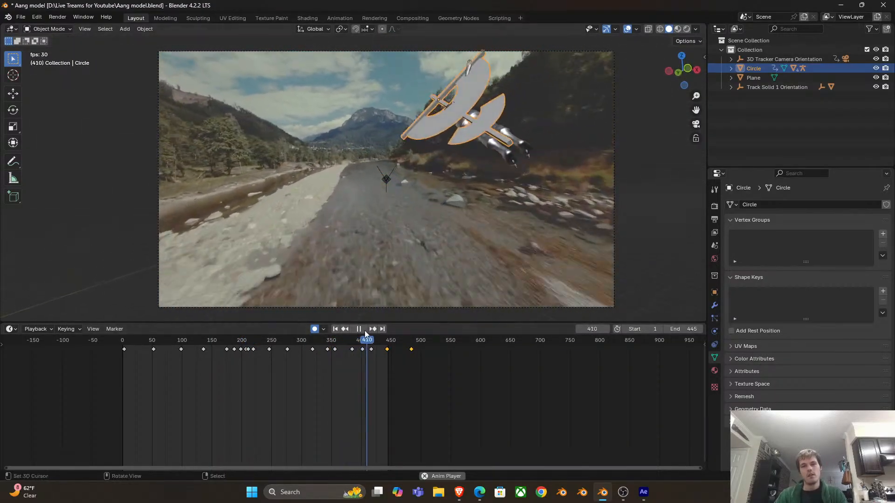
pyautogui.click(306, 368)
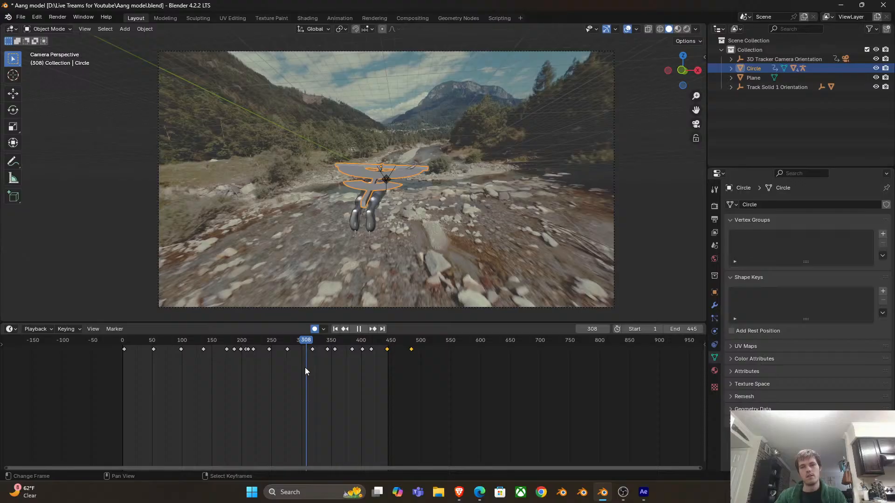
# Stop playback and add a single centred loop cut around the glider's crossbar in Edit Mode
pyautogui.press('space')
pyautogui.scroll(5, 419, 178)
pyautogui.press('Tab')
pyautogui.hotkey('ctrl', 'r')
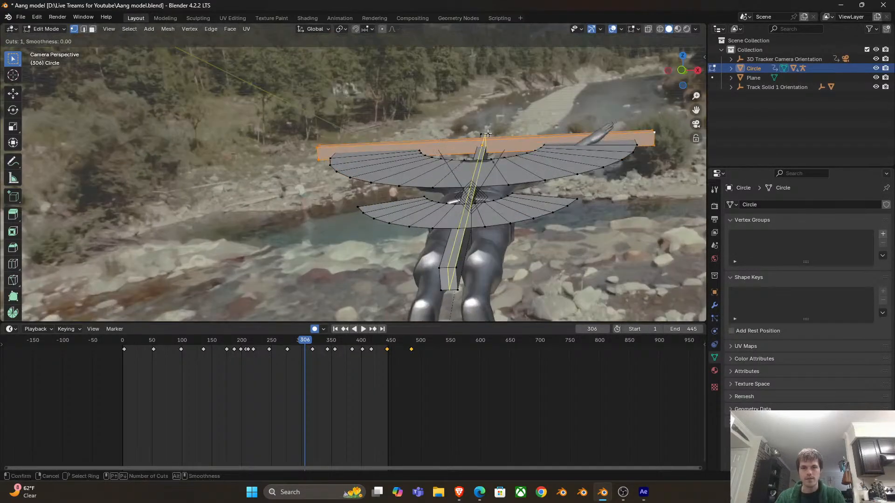
pyautogui.press('Escape')
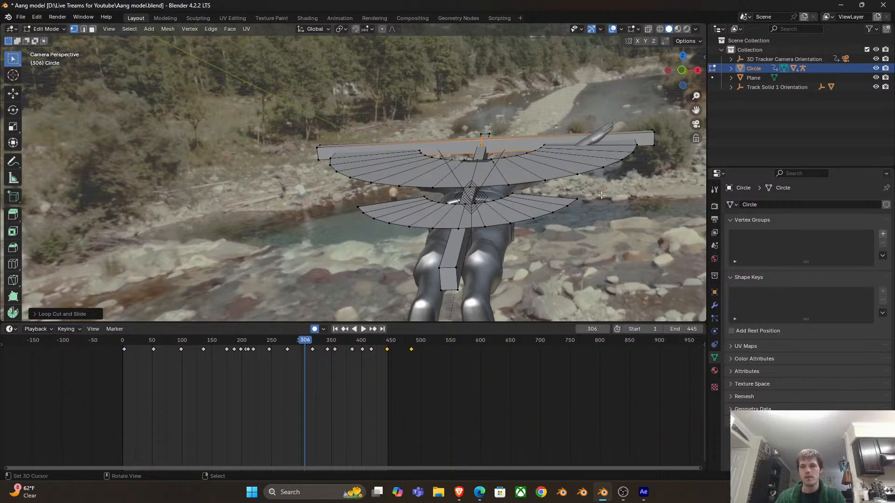
# Add the Basis and Key 1 shape keys to the glider and enter Edit Mode with Key 1 active
pyautogui.press('Tab')
pyautogui.click(882, 291)
pyautogui.click(882, 291)
pyautogui.press('Tab')
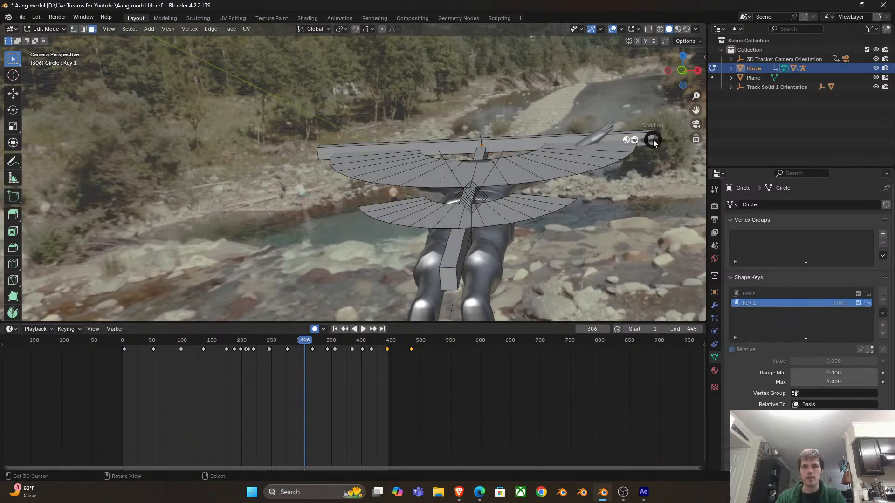
# Show the glider in wireframe and collapse its crossbar into the centre pole in the Key 1 shape
pyautogui.hotkey('shift', 'z')
pyautogui.moveTo(332, 147); pyautogui.dragTo(433, 197)
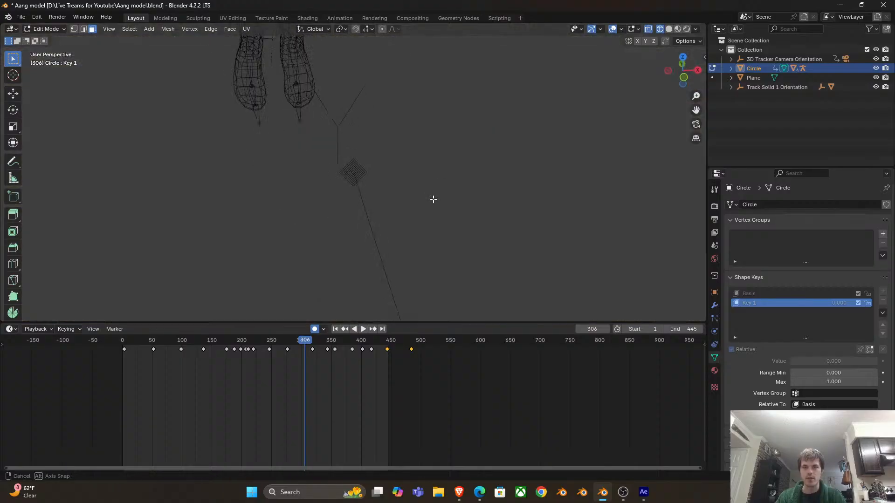
pyautogui.moveTo(359, 129); pyautogui.dragTo(225, 80)
pyautogui.hotkey('ctrl', 'z')
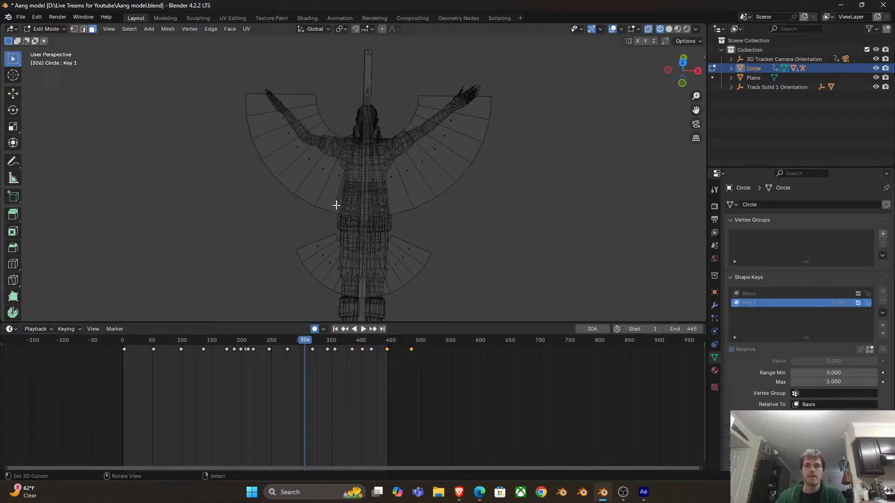
# Scale the linked upper wing and tail fan down along X to narrow strips folded against the centre pole
pyautogui.hotkey('ctrl', 'l')
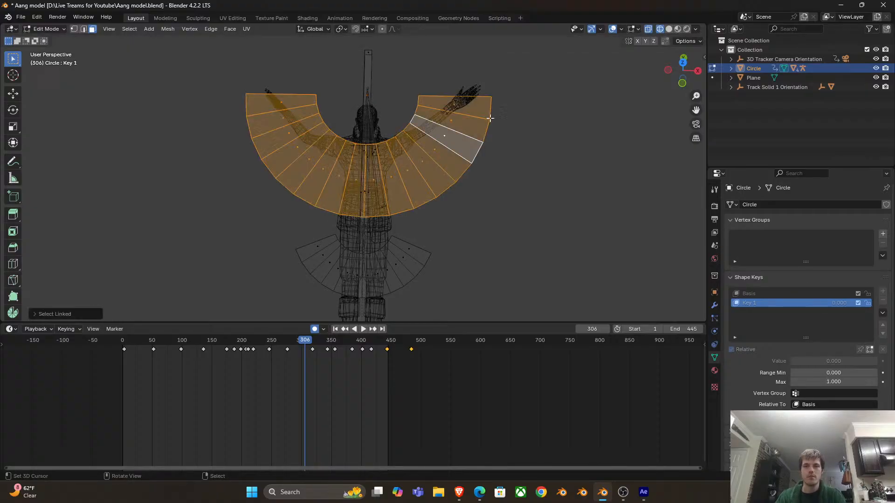
pyautogui.press('x')
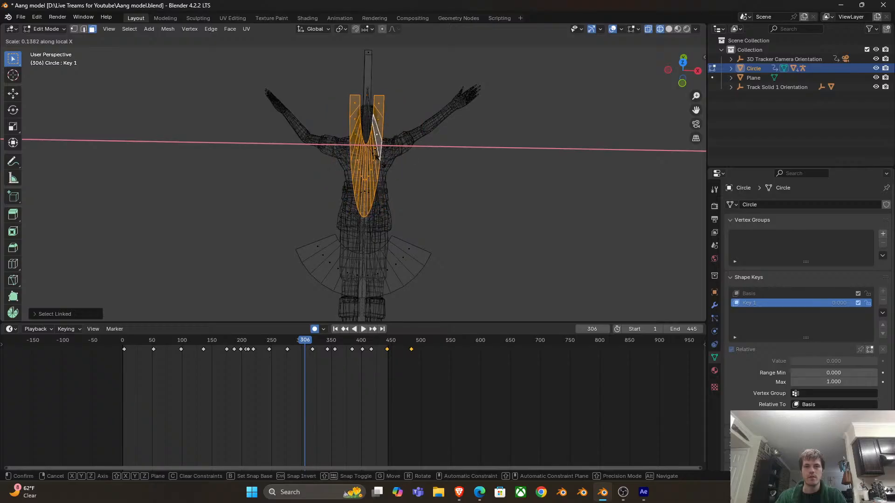
pyautogui.click(369, 148)
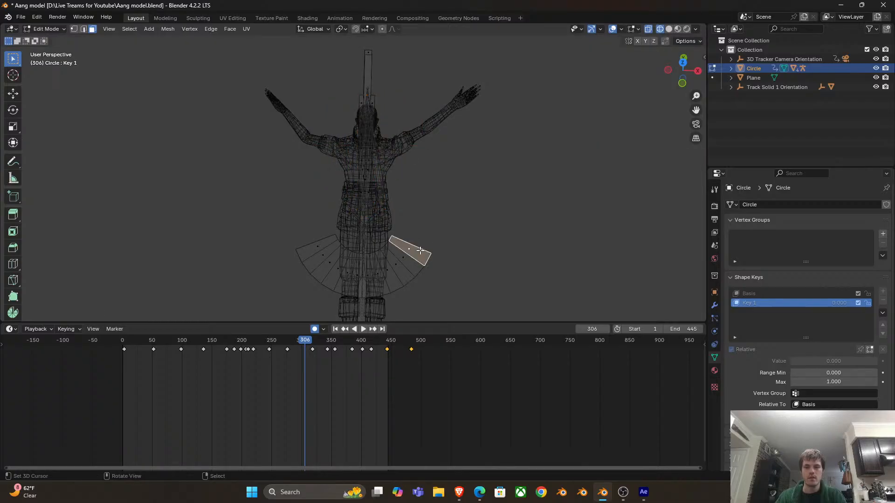
pyautogui.hotkey('ctrl', 'l')
pyautogui.press('s')
pyautogui.press('x')
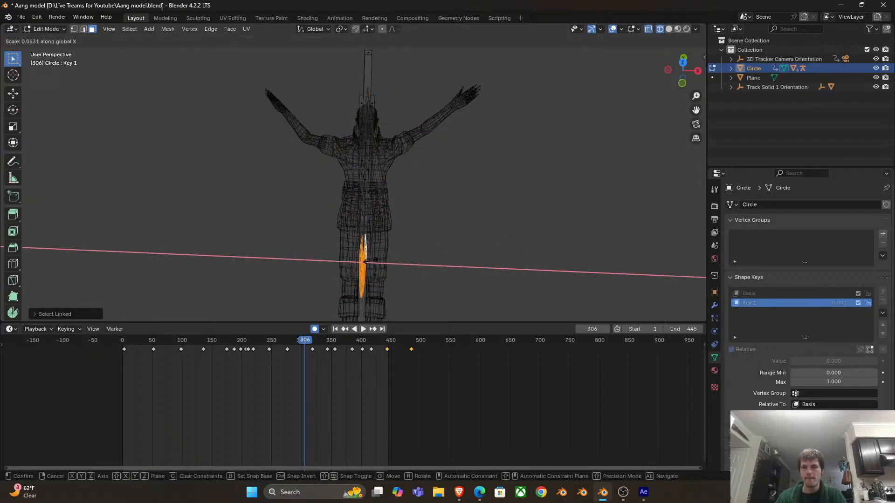
pyautogui.click(368, 249)
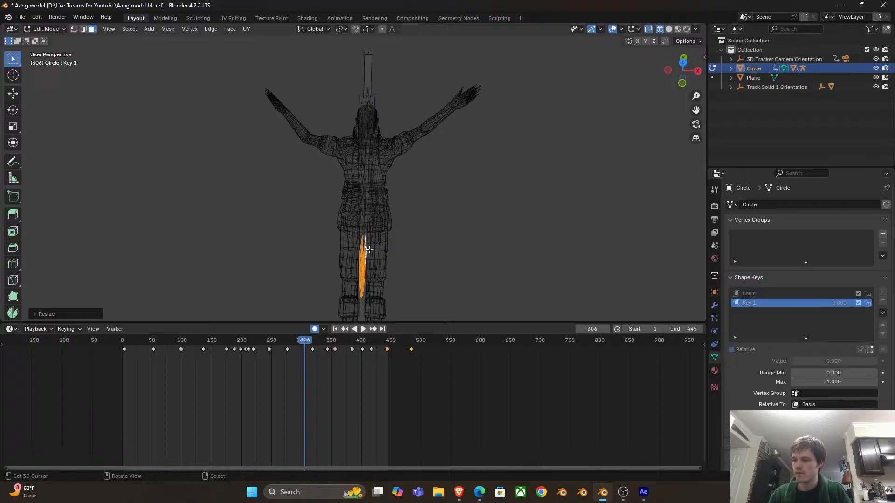
# Return to Object Mode, set the Key 1 shape key value to 1.000, and go to frame 0
pyautogui.press('Tab')
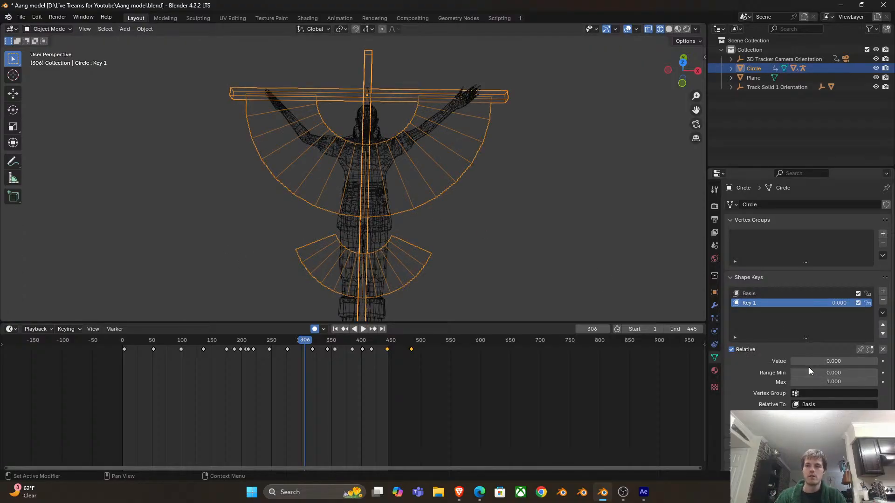
pyautogui.moveTo(813, 361); pyautogui.dragTo(876, 361)
pyautogui.click(110, 373)
pyautogui.press('space')
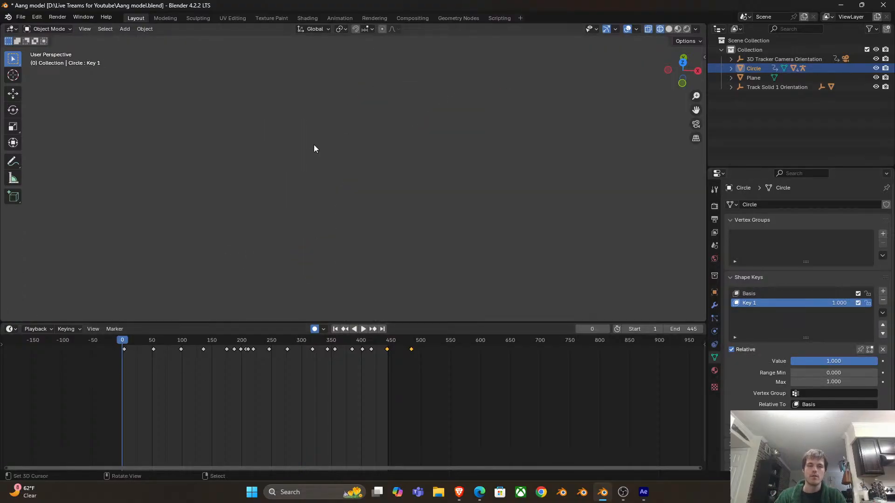
# Switch to the camera view, play back the folded glider's flight from the start, and go to frame 135
pyautogui.click(84, 29)
pyautogui.moveTo(130, 155)
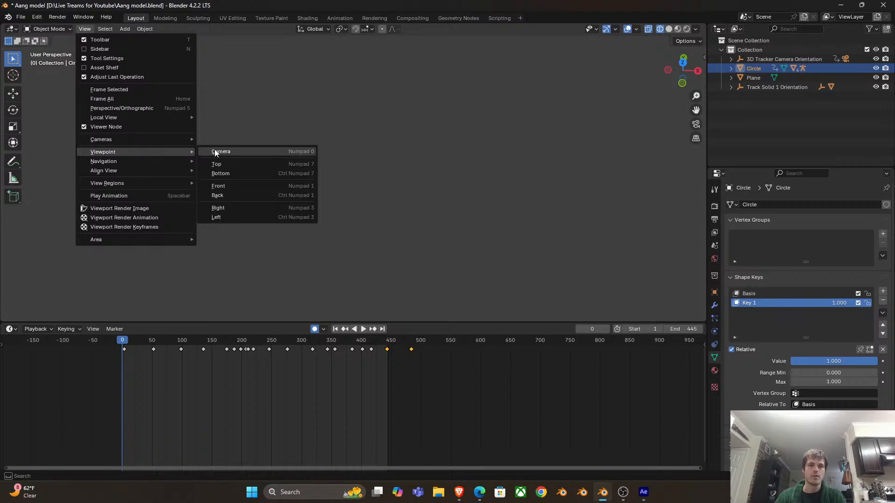
pyautogui.click(218, 150)
pyautogui.scroll(-5, 291, 182)
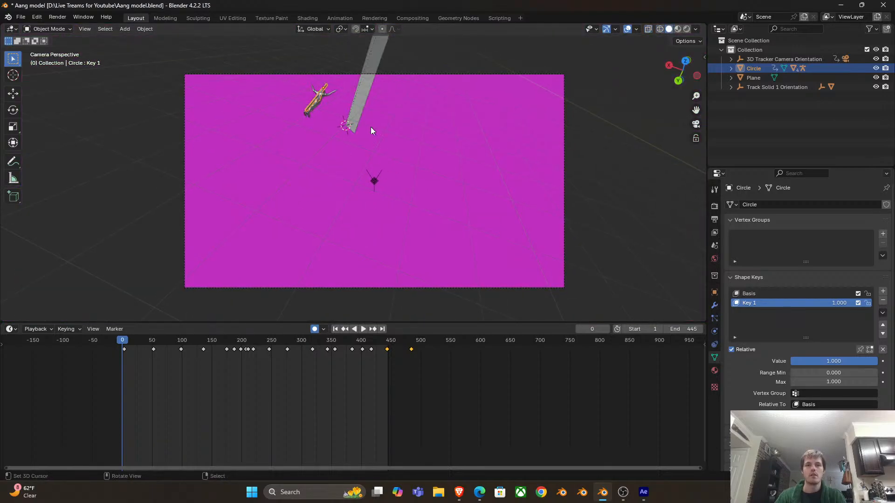
pyautogui.scroll(6, 343, 157)
pyautogui.press('space')
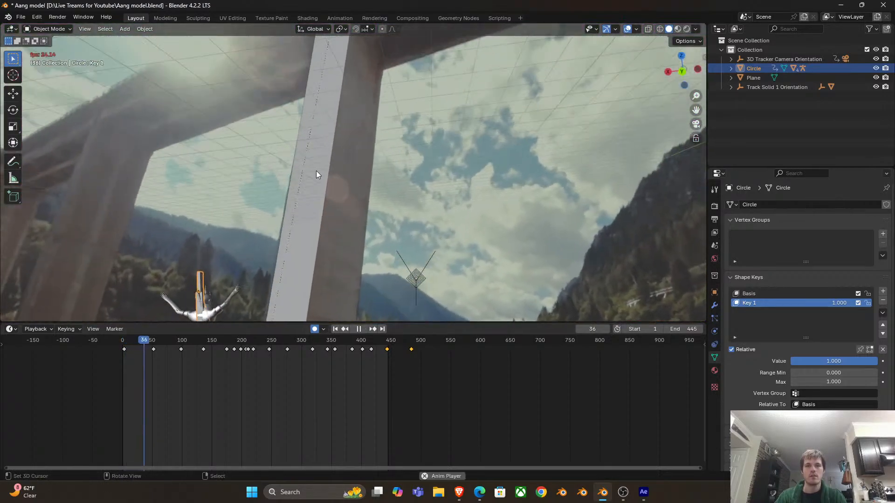
pyautogui.scroll(-4, 316, 170)
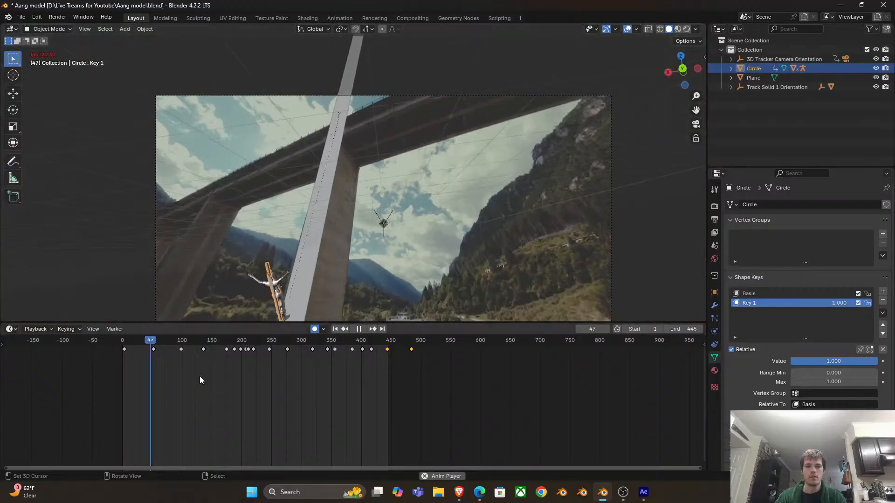
pyautogui.click(203, 356)
pyautogui.press('space')
# Put the character's armature in Pose Mode, show it in wireframe, and select the bones of both arms
pyautogui.scroll(6, 343, 191)
pyautogui.click(337, 211)
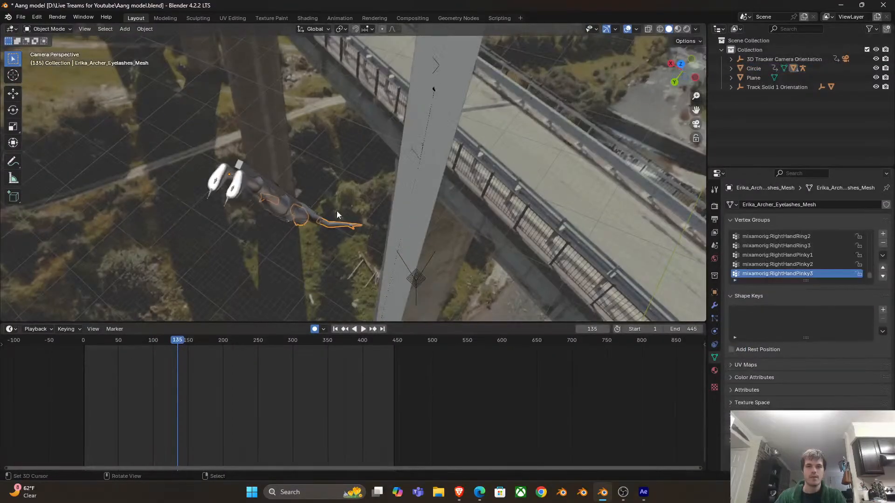
pyautogui.click(230, 202)
pyautogui.hotkey('ctrl', 'Tab')
pyautogui.scroll(3, 445, 176)
pyautogui.press('z')
pyautogui.click(267, 176)
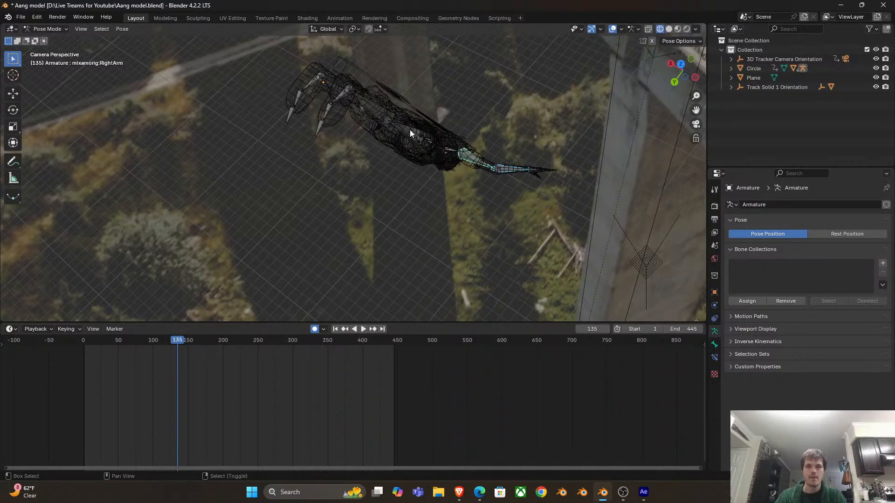
pyautogui.moveTo(341, 165); pyautogui.dragTo(313, 180)
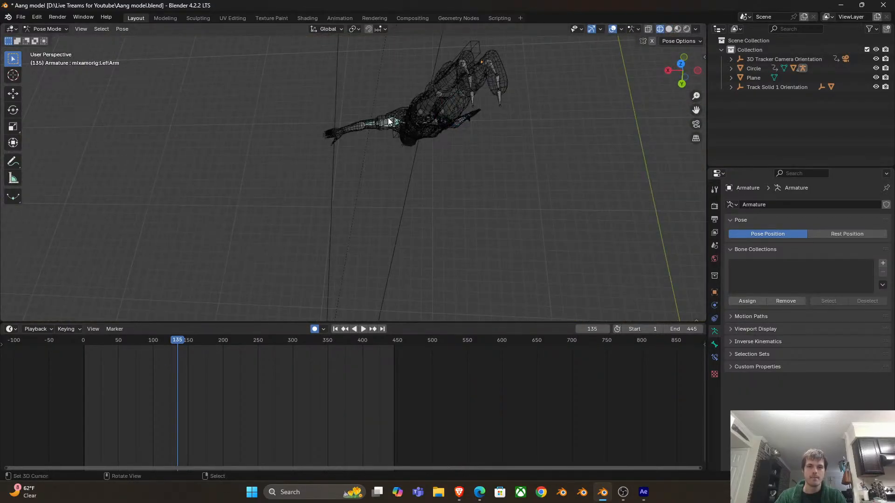
pyautogui.click(355, 129)
pyautogui.moveTo(355, 129); pyautogui.dragTo(361, 139)
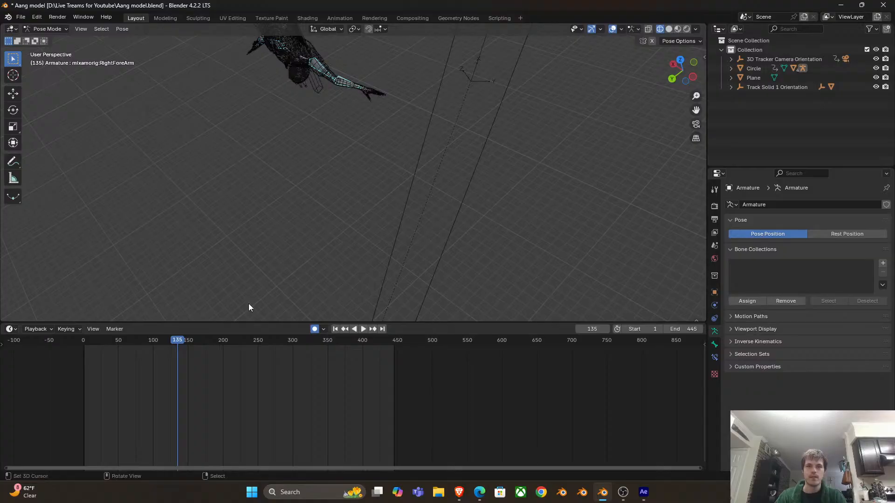
# Insert a keyframe for the selected arm bones at about frame 143 and go to frame 86
pyautogui.click(183, 360)
pyautogui.press('i')
pyautogui.moveTo(171, 362); pyautogui.dragTo(146, 367)
pyautogui.press('Escape')
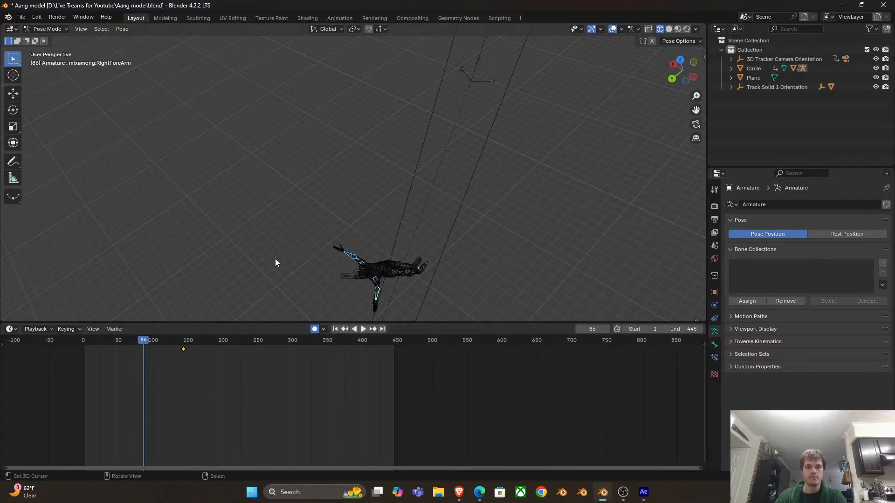
# Rotate the character's left and right arms back along the body at frame 86
pyautogui.moveTo(345, 275); pyautogui.dragTo(281, 236)
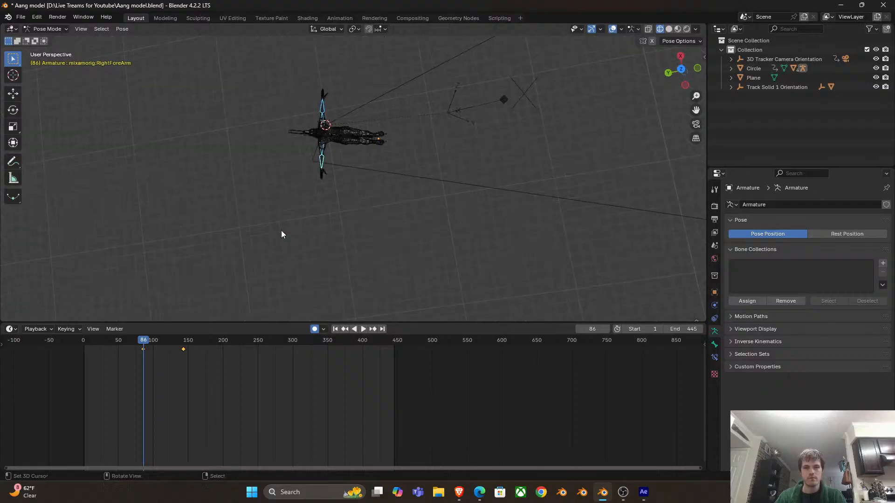
pyautogui.press('r')
pyautogui.click(305, 173)
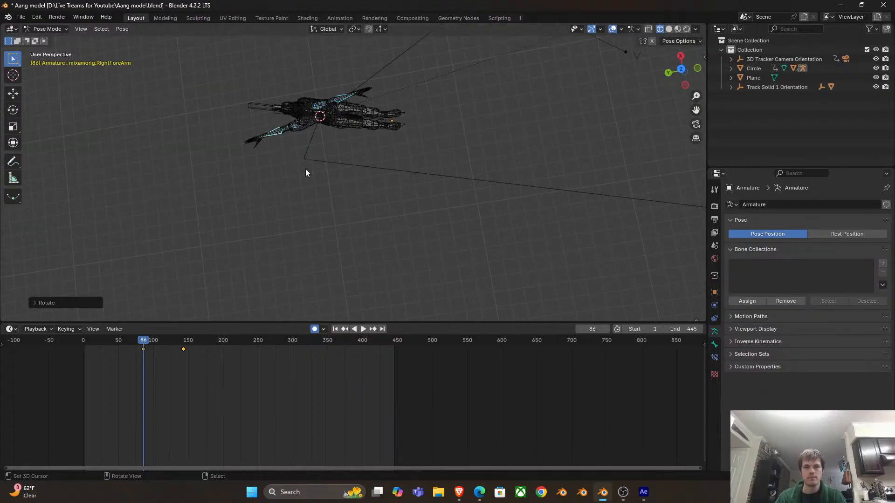
pyautogui.click(287, 127)
pyautogui.press('r')
pyautogui.click(345, 179)
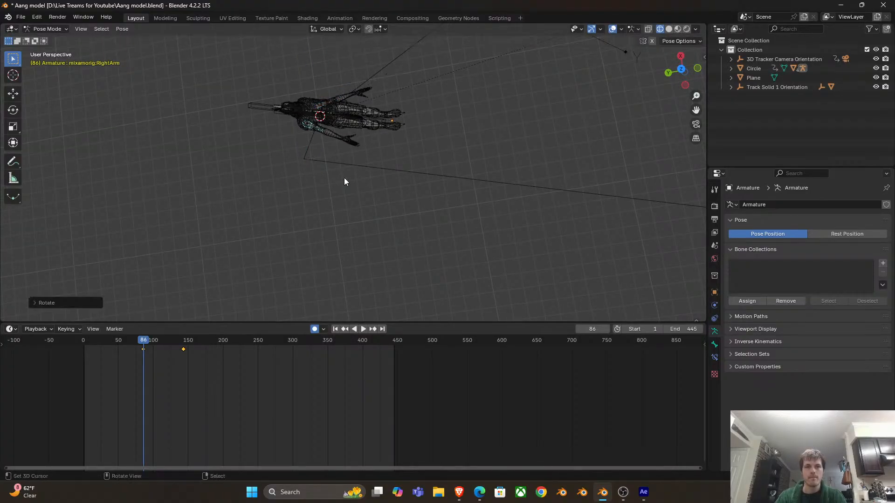
pyautogui.scroll(-2, 95, 52)
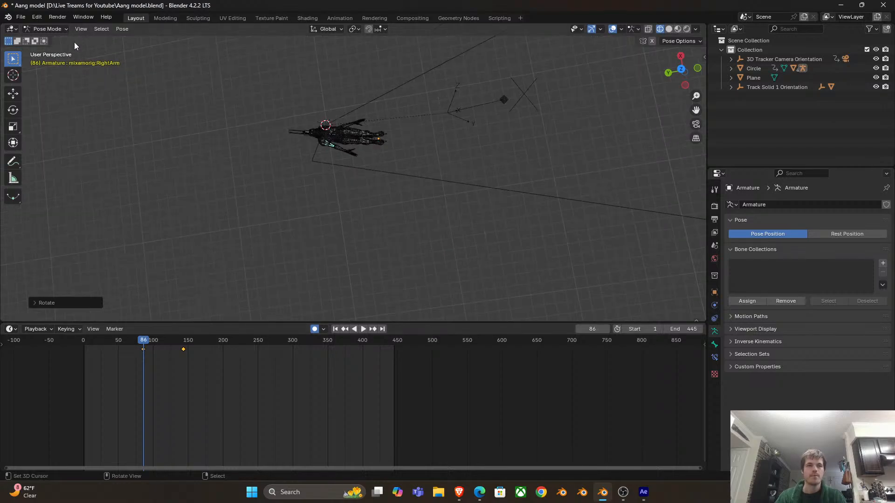
# Return to the camera view and play back the arm movement from frame 86 to frame 108
pyautogui.click(80, 29)
pyautogui.moveTo(110, 150)
pyautogui.click(222, 152)
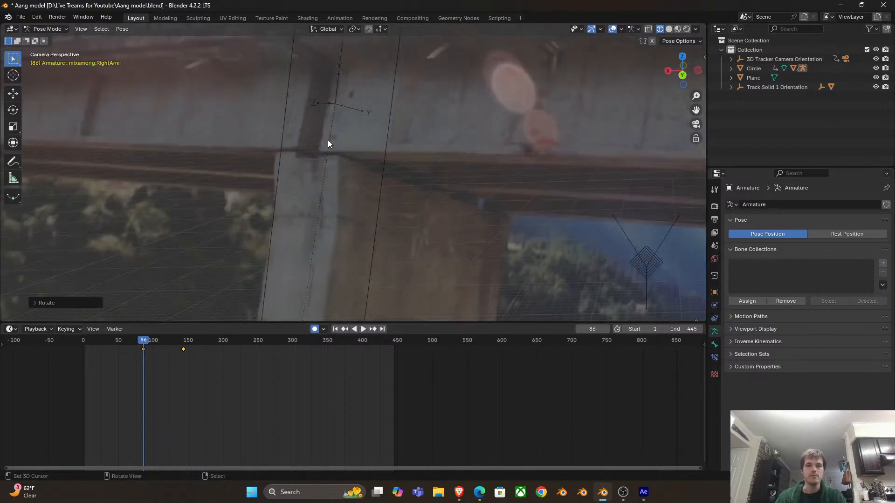
pyautogui.press('Tab')
pyautogui.press('space')
pyautogui.press('space')
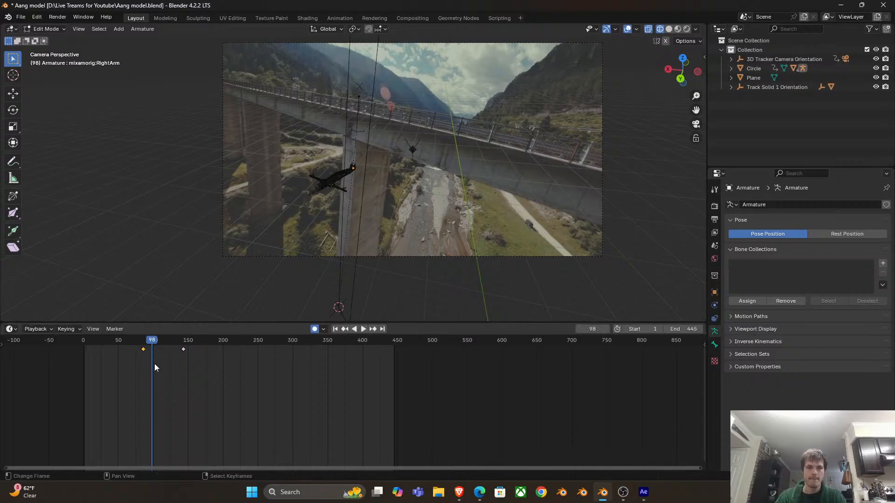
pyautogui.scroll(5, 346, 170)
pyautogui.press('space')
pyautogui.press('Tab')
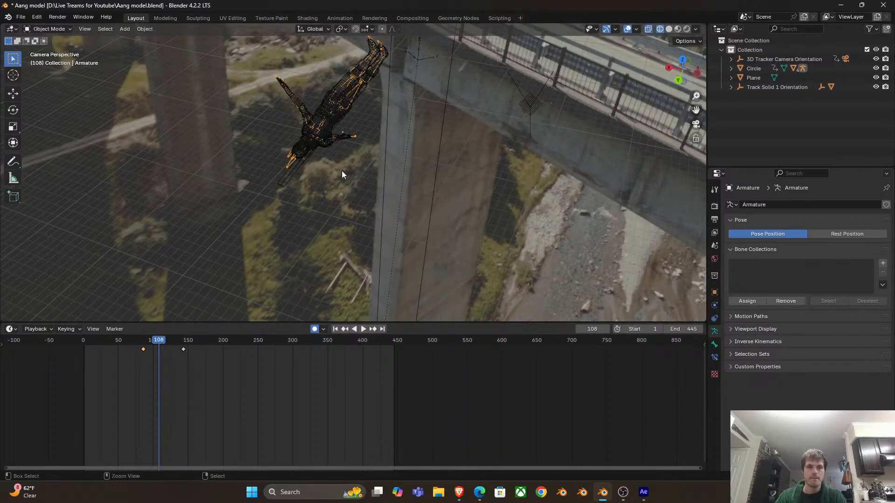
# Move the armature's folded-arm keyframes to about frame 111
pyautogui.moveTo(143, 349); pyautogui.dragTo(161, 350)
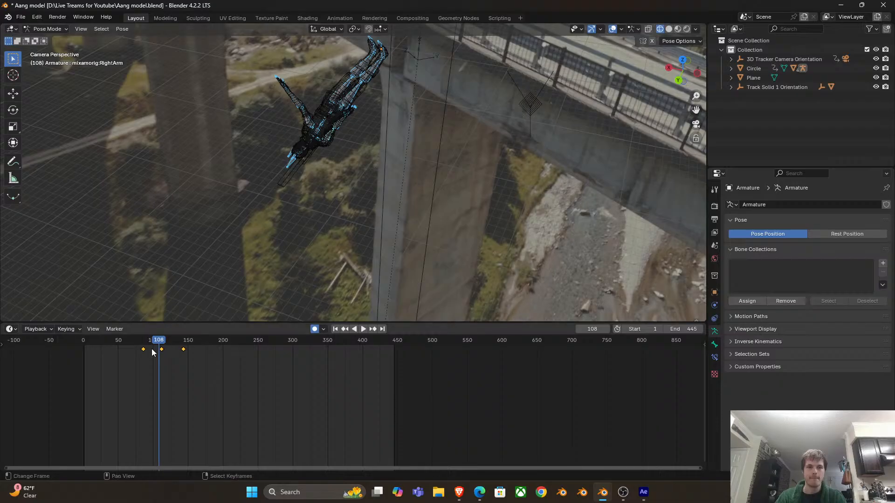
pyautogui.press('g')
pyautogui.click(171, 361)
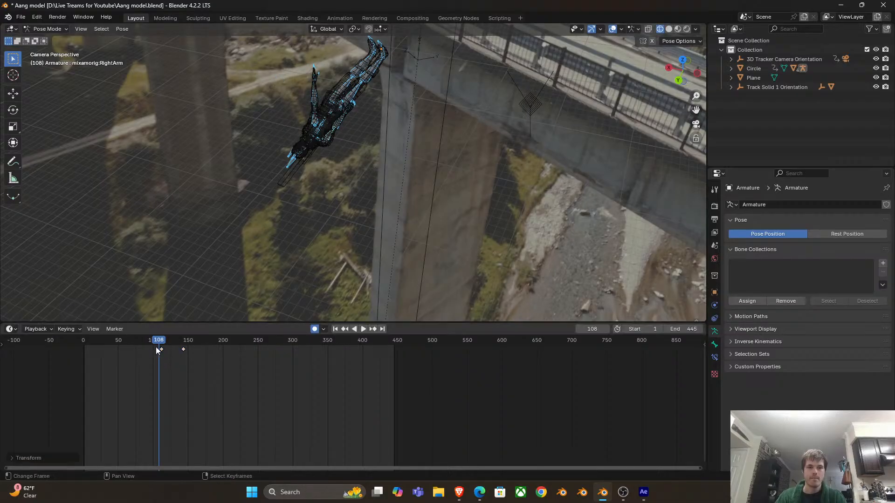
# Play back the arm swing and shift both armature keyframes later, to about frames 146 and 178
pyautogui.click(135, 340)
pyautogui.press('space')
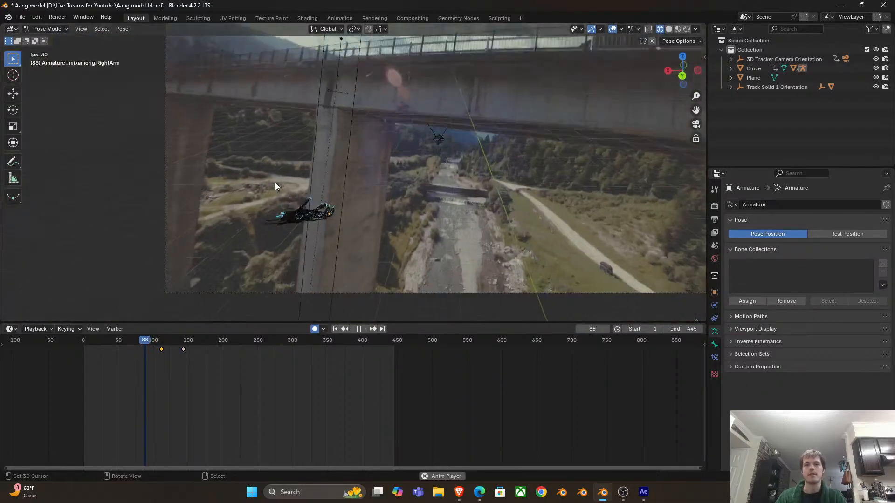
pyautogui.press('space')
pyautogui.click(178, 351)
pyautogui.press('g')
pyautogui.click(212, 364)
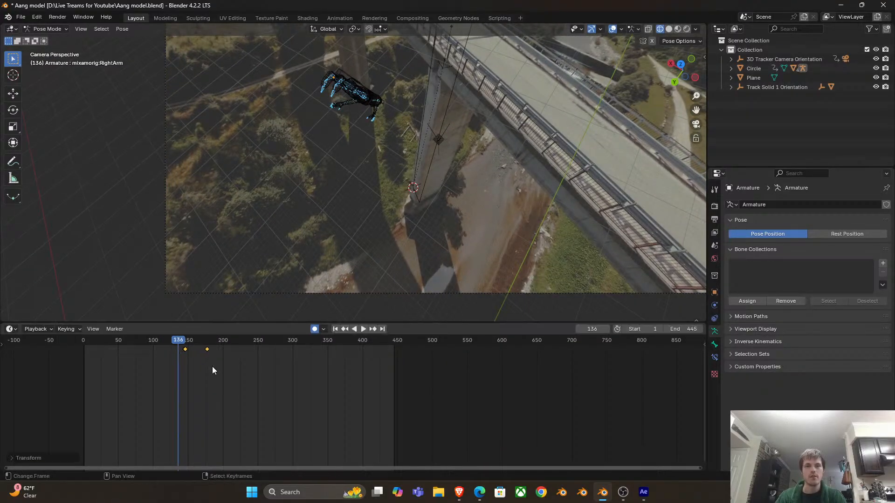
# Return to Object Mode, select the glider, replay the dive beside the bridge, and set the current frame to 134
pyautogui.scroll(3, 351, 114)
pyautogui.hotkey('ctrl', 'Tab')
pyautogui.scroll(-3, 351, 79)
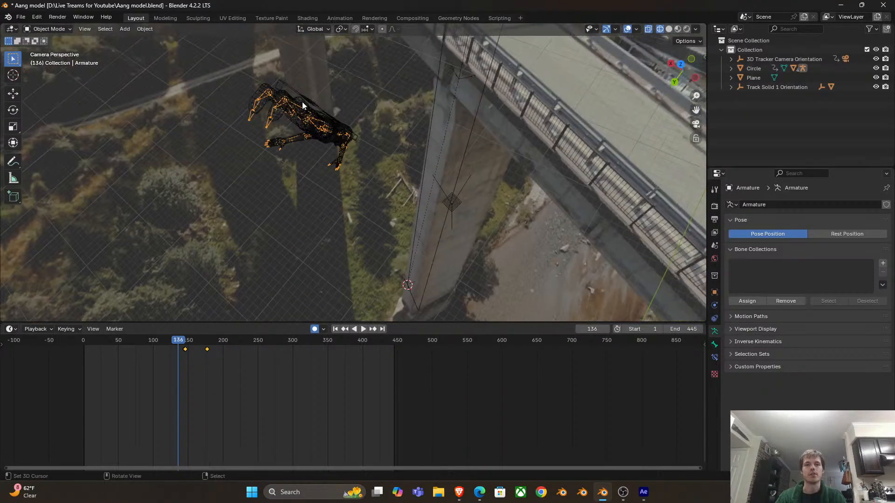
pyautogui.click(289, 90)
pyautogui.click(157, 356)
pyautogui.press('space')
pyautogui.scroll(-3, 381, 139)
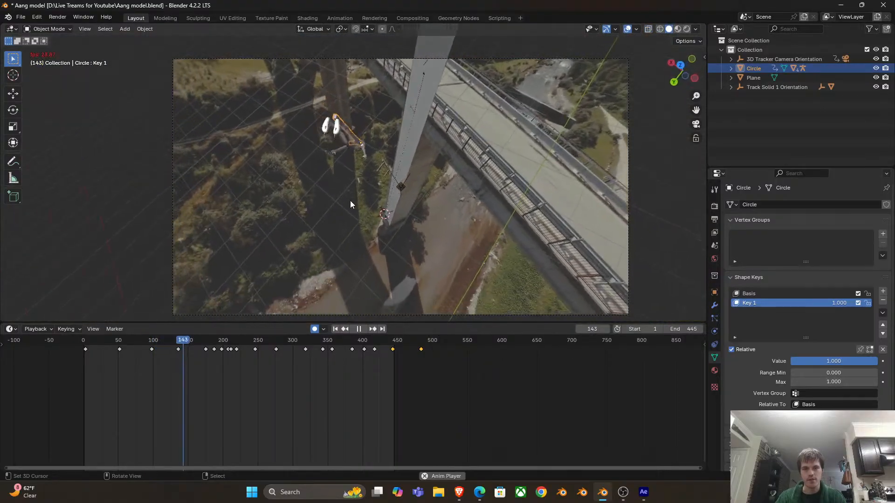
pyautogui.moveTo(173, 355); pyautogui.dragTo(183, 358)
pyautogui.press('Escape')
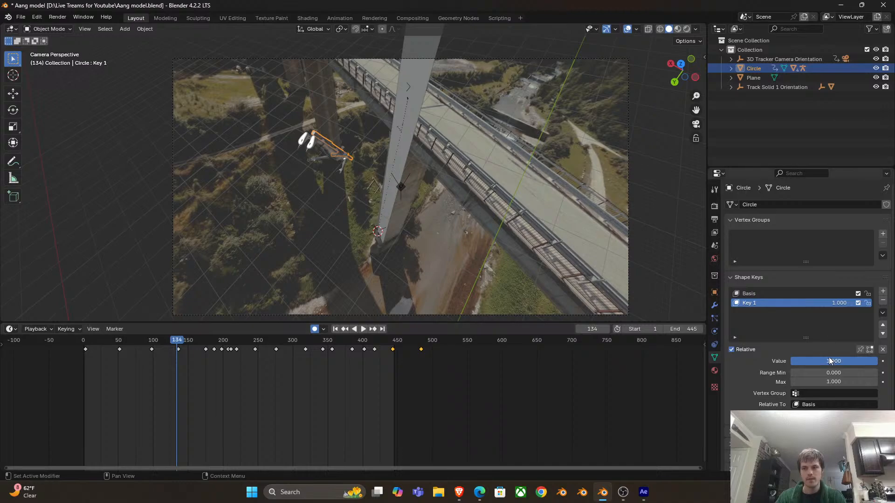
# Play the dive on to frame 156 and keyframe the glider's Key 1 shape key there at 0.000
pyautogui.press('space')
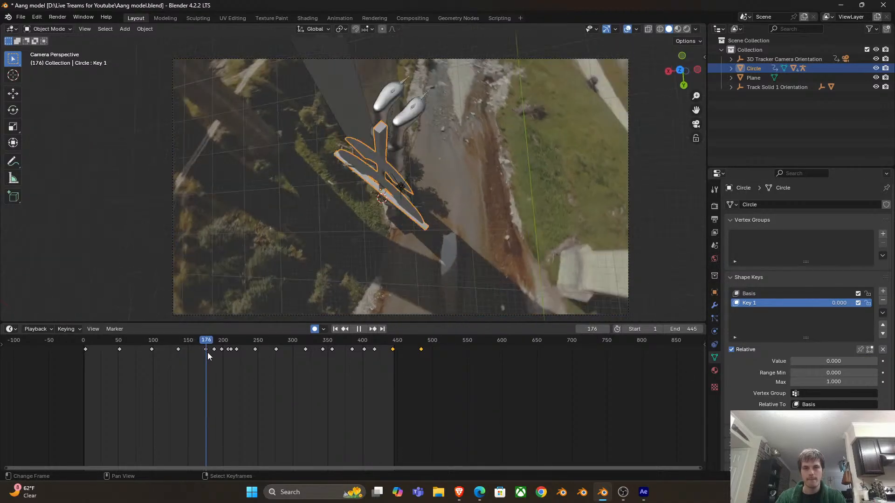
pyautogui.moveTo(192, 351)
pyautogui.mouseDown()
pyautogui.moveTo(178, 351)
pyautogui.moveTo(192, 349)
pyautogui.mouseUp()
pyautogui.press('space')
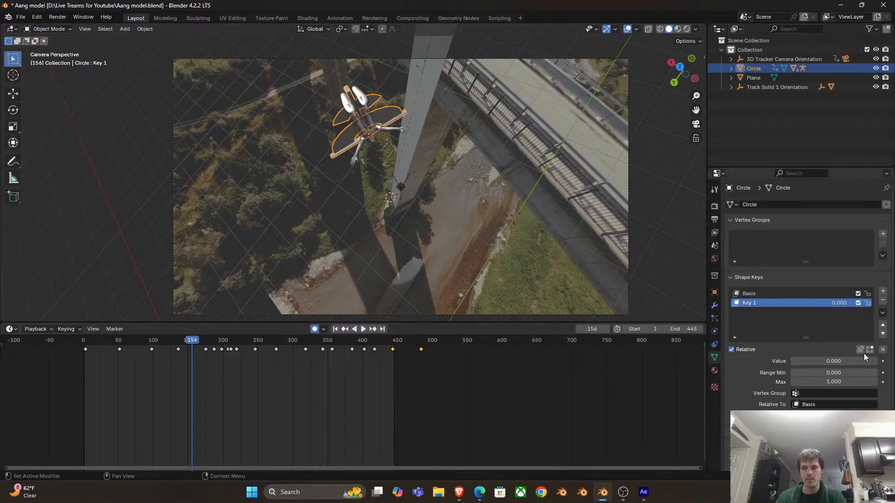
pyautogui.press('i')
# Step back to frame 148 and keyframe the Key 1 shape key there at 1.000
pyautogui.press('Left')
pyautogui.press('Left')
pyautogui.press('Left')
pyautogui.press('Left')
pyautogui.press('Left')
pyautogui.press('Left')
pyautogui.press('Left')
pyautogui.press('Left')
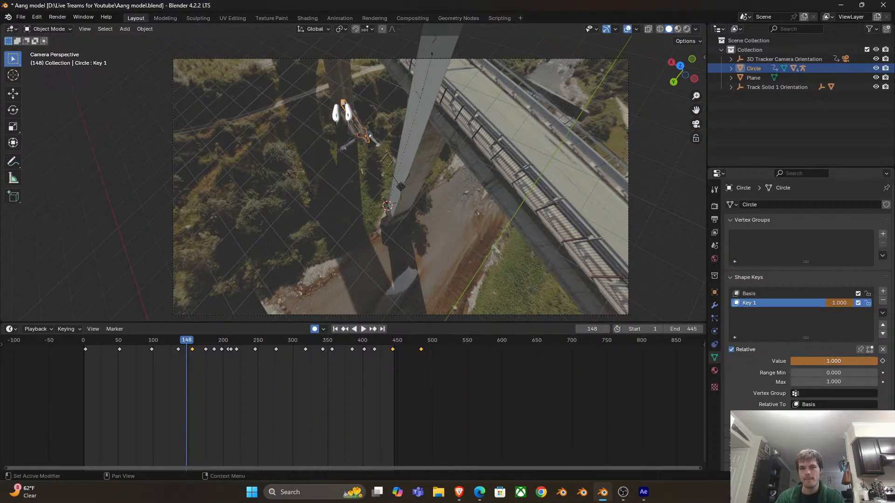
pyautogui.press('i')
# Play back the wing unfolding from about frame 80 and clear the selection
pyautogui.press('space')
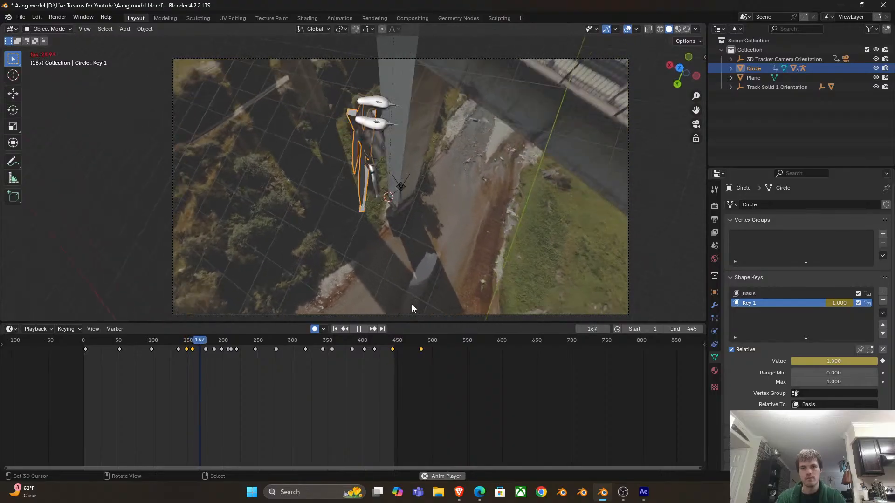
pyautogui.click(139, 357)
pyautogui.press('space')
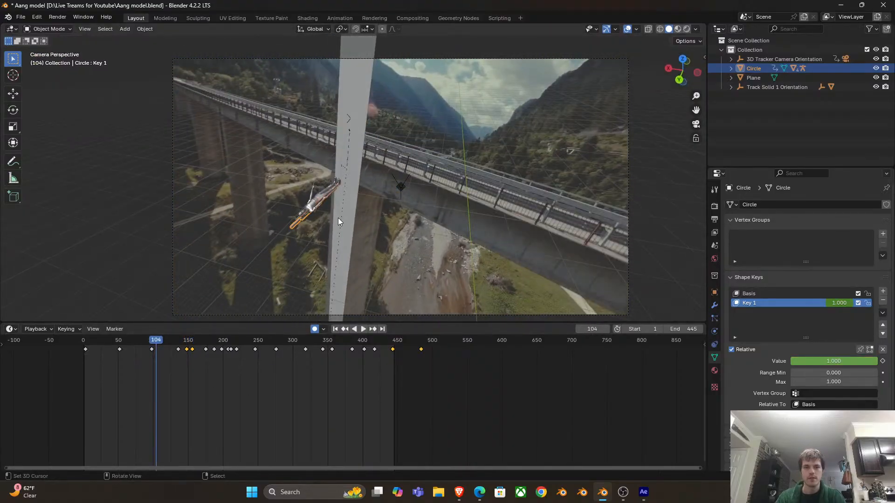
pyautogui.hotkey('alt', 'a')
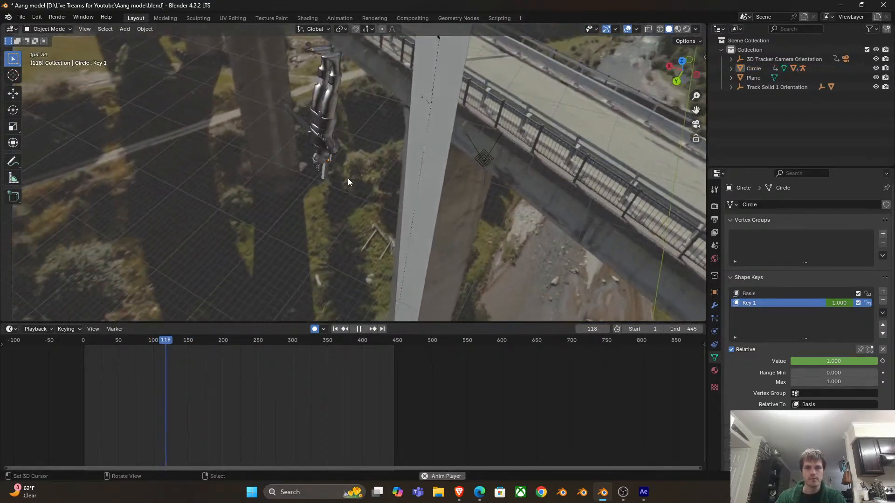
# Move the armature's two arm keyframes to about frames 157 and 171 and replay the arm movement
pyautogui.click(350, 129)
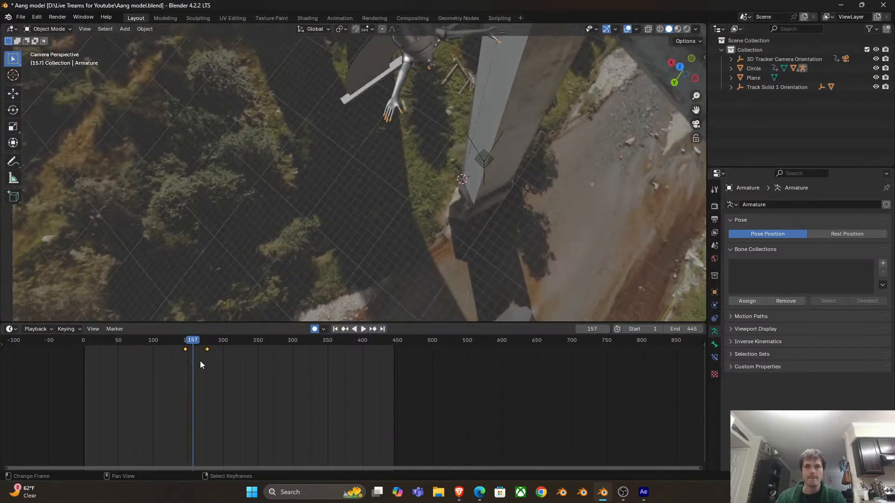
pyautogui.moveTo(189, 352); pyautogui.dragTo(203, 350)
pyautogui.press('space')
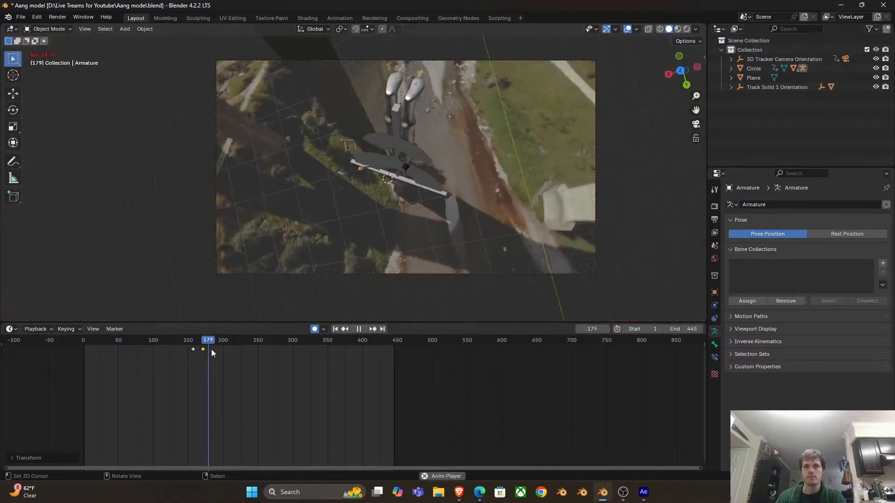
pyautogui.click(171, 357)
pyautogui.hotkey('alt', 'a')
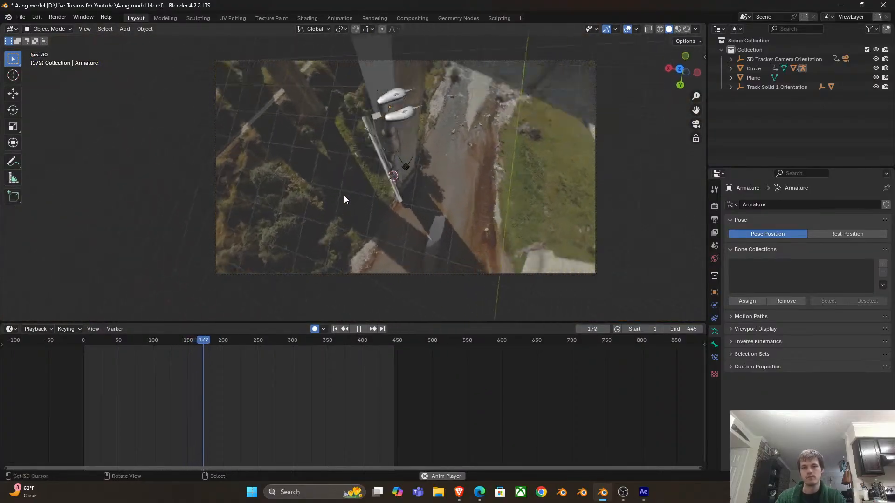
# Replay the start of the dive up to frame 53 and hide the Track Solid 1 plane over the bridge pillar
pyautogui.click(105, 345)
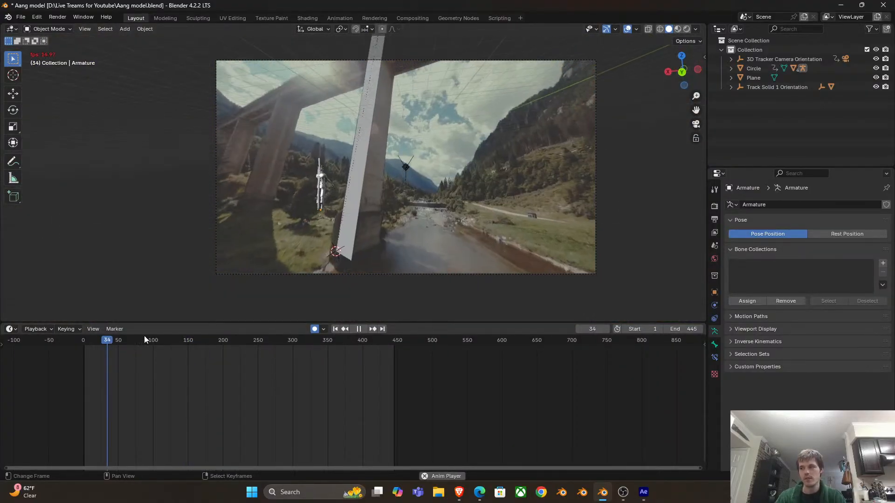
pyautogui.press('space')
pyautogui.click(356, 151)
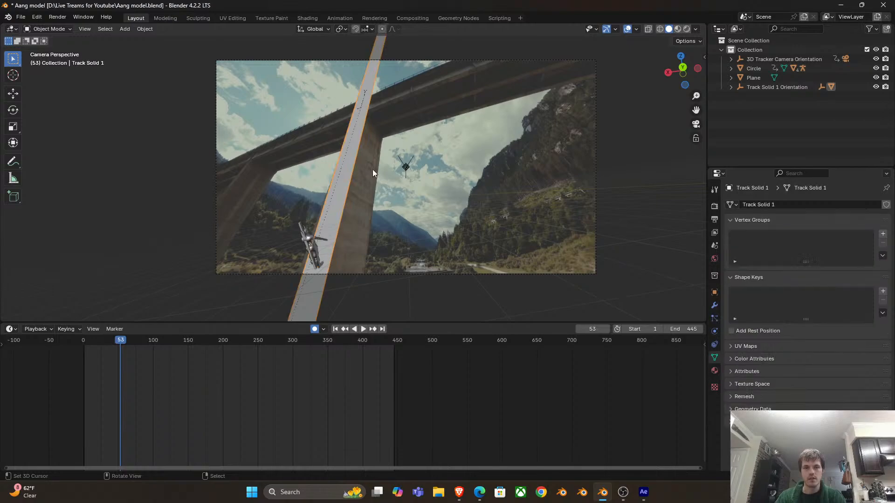
pyautogui.scroll(3, 375, 176)
pyautogui.scroll(-4, 394, 155)
pyautogui.press('h')
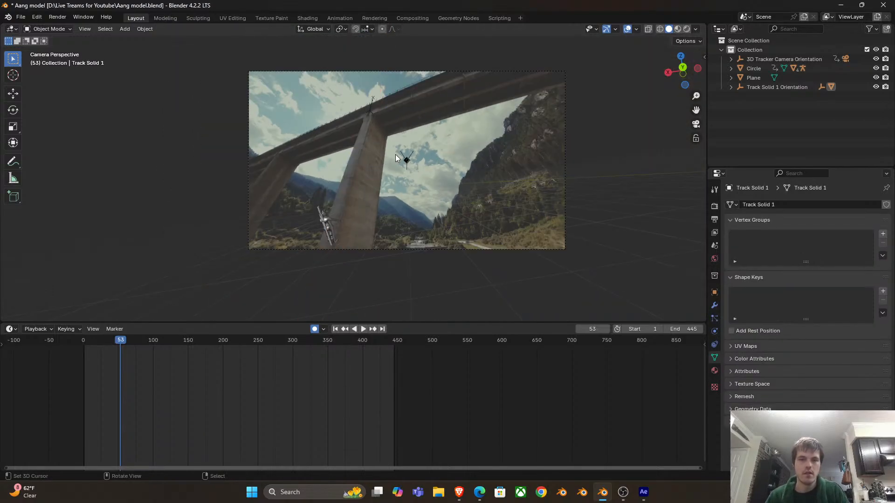
# Play back the dive past the bridge without the tracking plane and stop at frame 128
pyautogui.press('space')
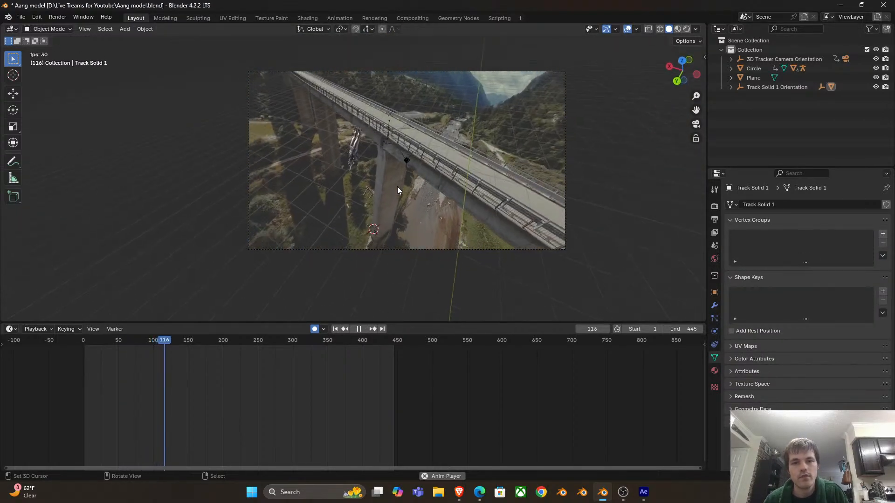
pyautogui.scroll(2, 398, 183)
pyautogui.press('space')
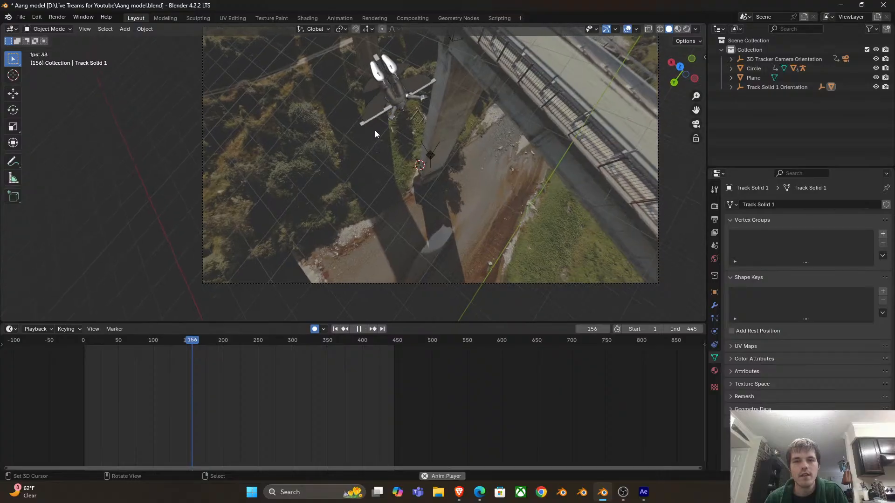
pyautogui.moveTo(193, 368); pyautogui.dragTo(138, 391)
pyautogui.press('space')
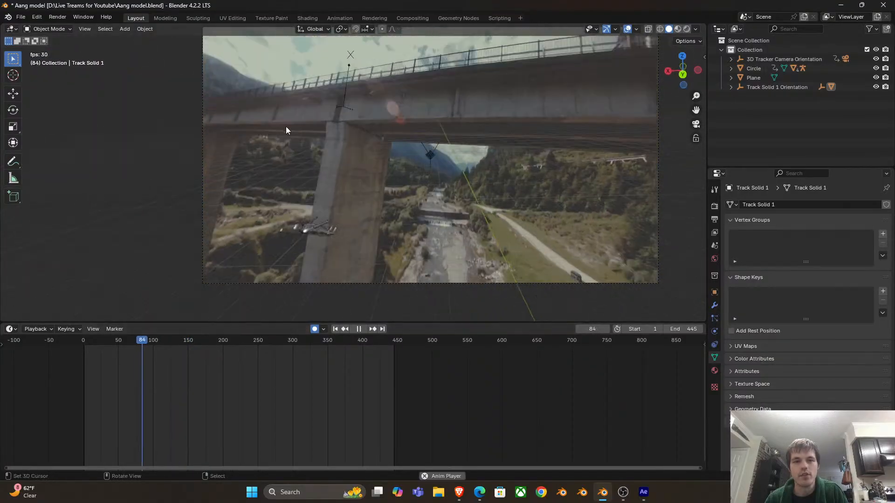
pyautogui.press('space')
pyautogui.scroll(3, 360, 164)
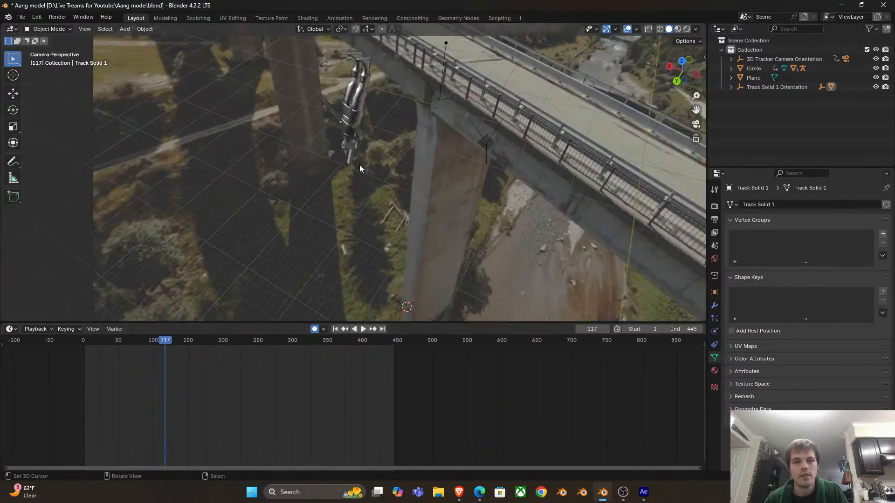
pyautogui.scroll(2, 359, 164)
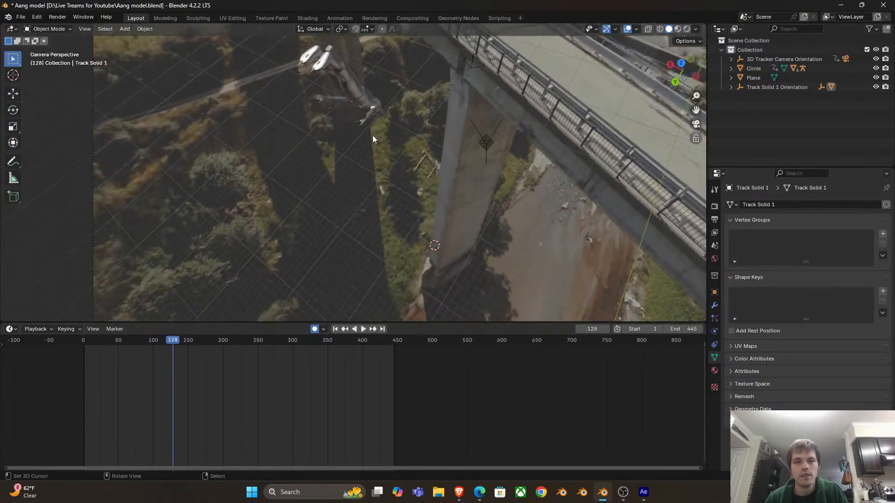
pyautogui.click(375, 102)
pyautogui.press('space')
pyautogui.scroll(2, 370, 100)
pyautogui.press('space')
pyautogui.click(357, 155)
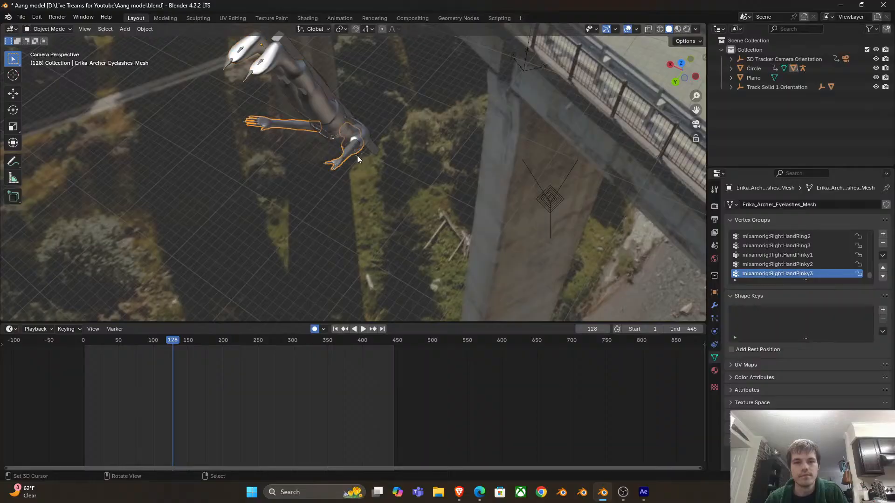
pyautogui.scroll(2, 359, 154)
pyautogui.click(355, 136)
pyautogui.scroll(-4, 355, 136)
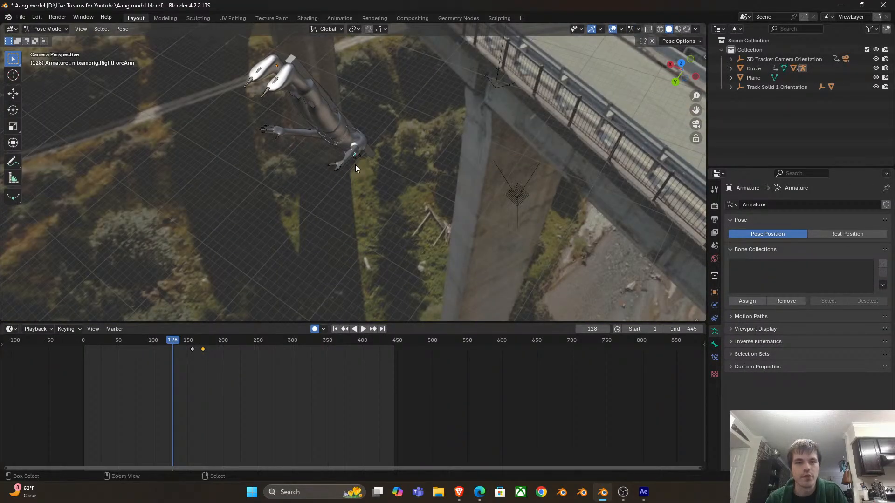
# Select the glider in Object Mode and expand its timeline channels down to the Key 1 shape key value
pyautogui.click(371, 157)
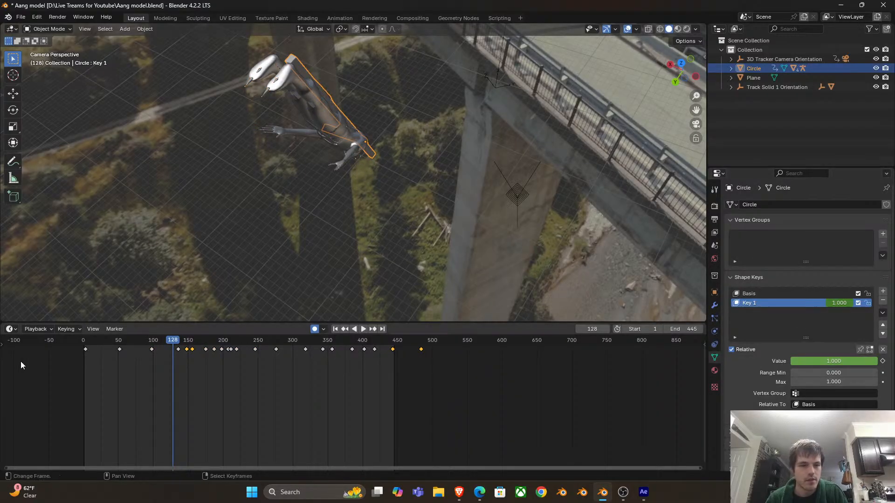
pyautogui.click(5, 350)
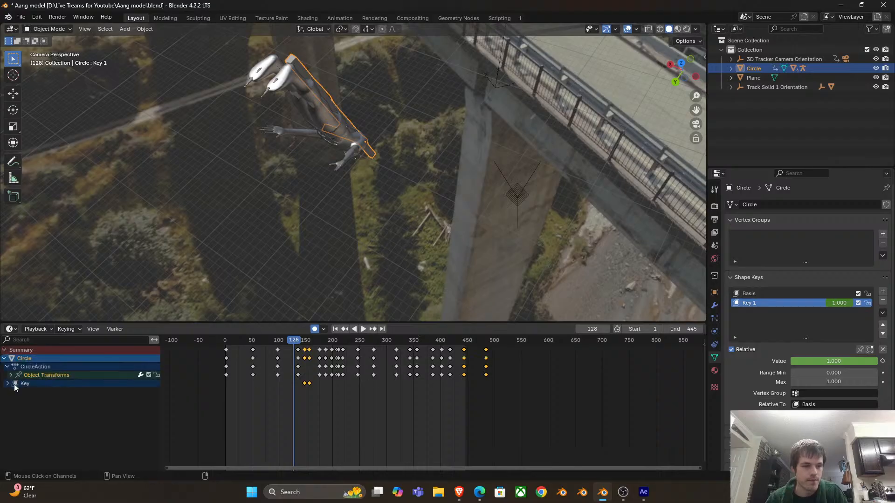
pyautogui.click(149, 374)
pyautogui.scroll(2, 292, 394)
pyautogui.press('g')
pyautogui.click(284, 396)
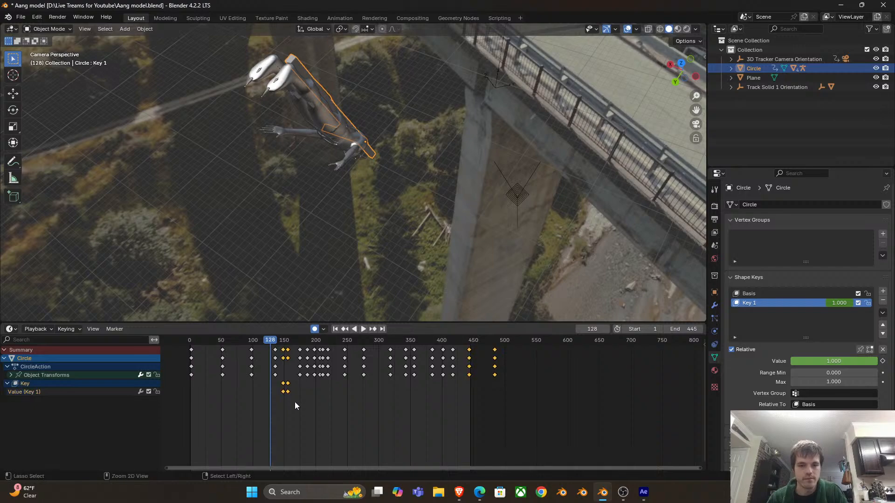
# Move the two Key 1 shape key keyframes earlier, to about frames 109 and 117
pyautogui.click(289, 400)
pyautogui.click(283, 391)
pyautogui.click(263, 384)
pyautogui.press('g')
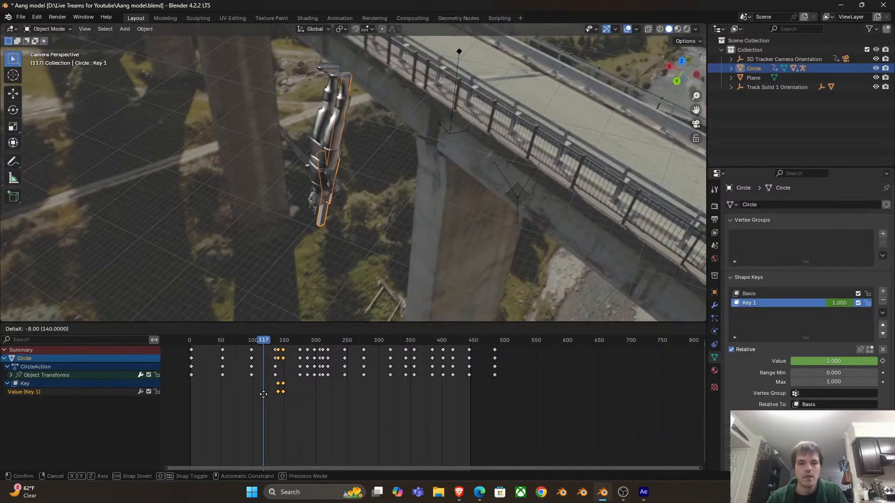
pyautogui.click(243, 395)
# Replay the wing unfolding with its new timing and stop at frame 114
pyautogui.press('space')
pyautogui.press('Home')
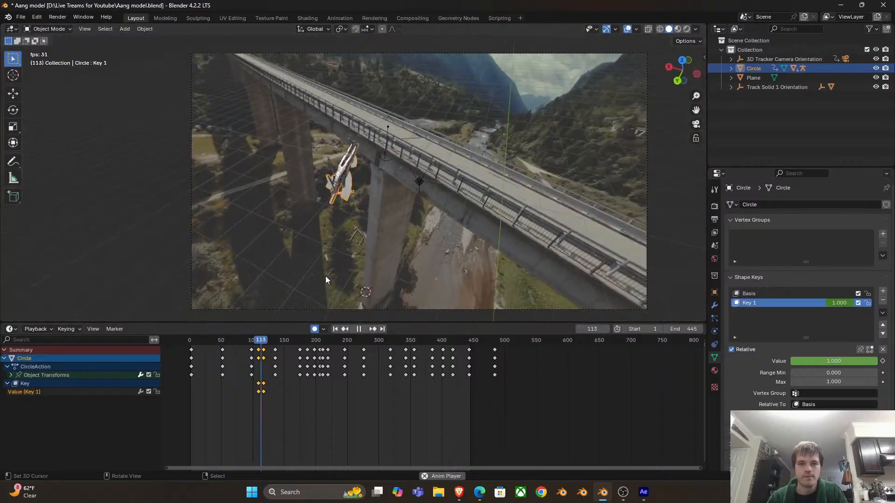
pyautogui.click(336, 267)
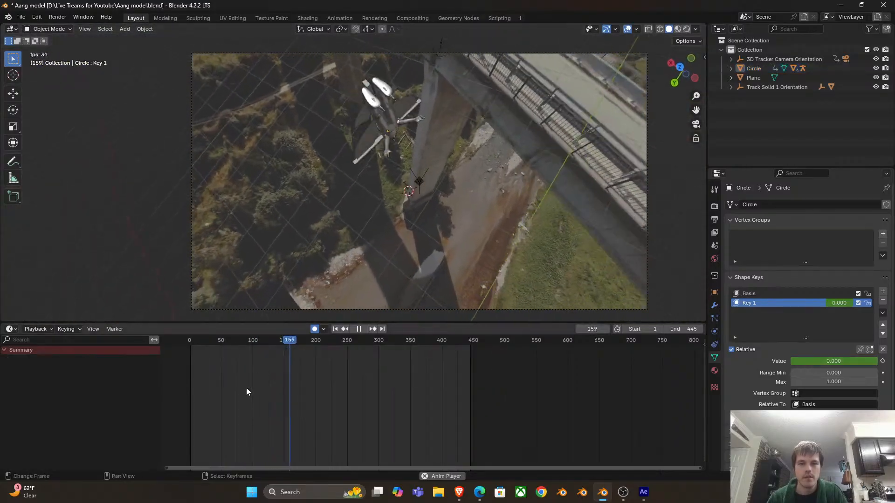
pyautogui.click(251, 340)
pyautogui.scroll(3, 354, 194)
pyautogui.press('space')
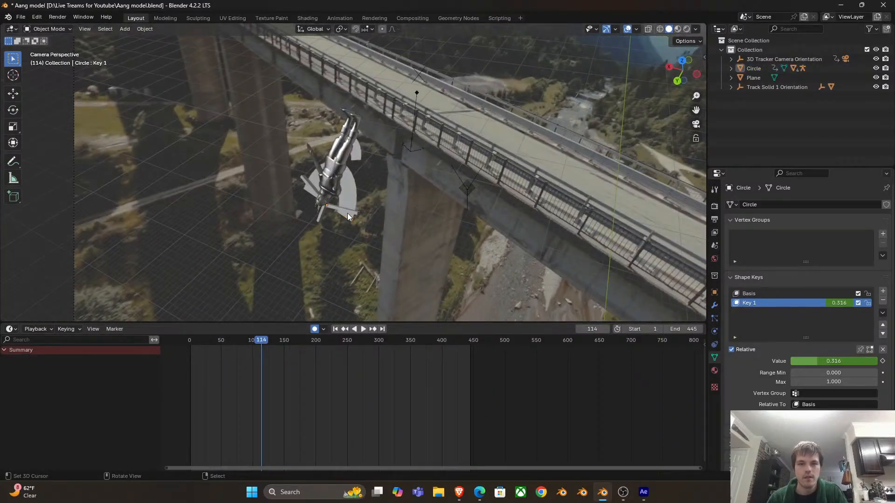
# Select the glider and move its first Key 1 shape key keyframe to about frame 100
pyautogui.click(347, 214)
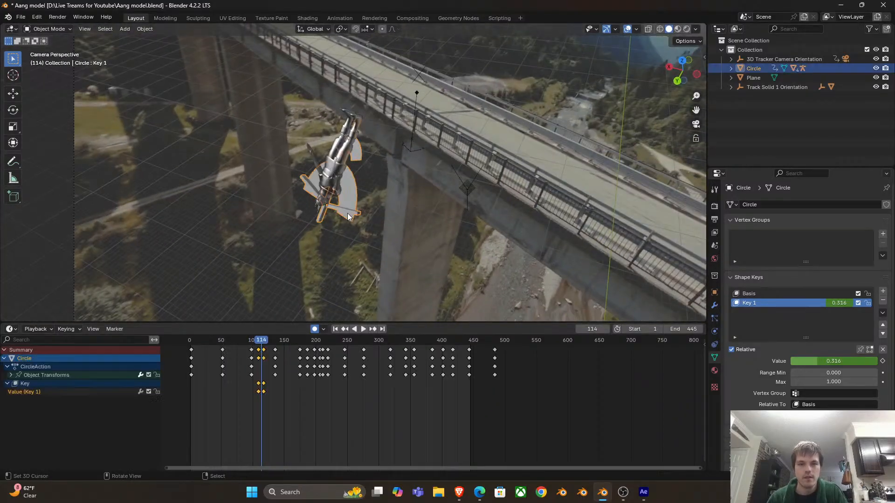
pyautogui.moveTo(257, 391); pyautogui.dragTo(251, 389)
pyautogui.click(239, 387)
# Play back the dive and the river flight, stopping at frame 347
pyautogui.press('space')
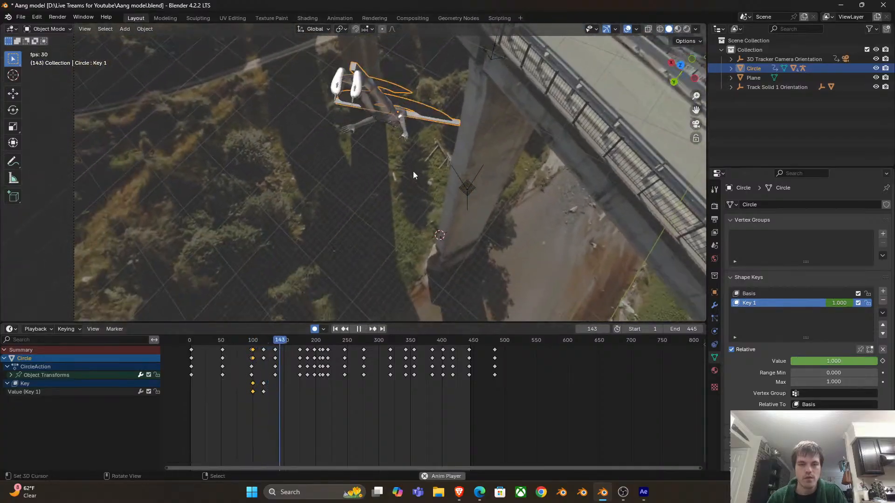
pyautogui.scroll(-5, 412, 180)
pyautogui.click(430, 206)
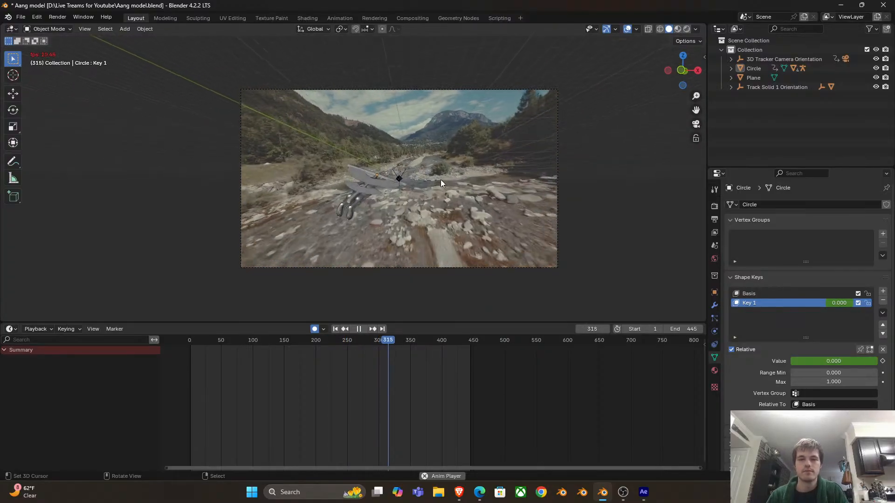
pyautogui.scroll(4, 419, 191)
pyautogui.press('space')
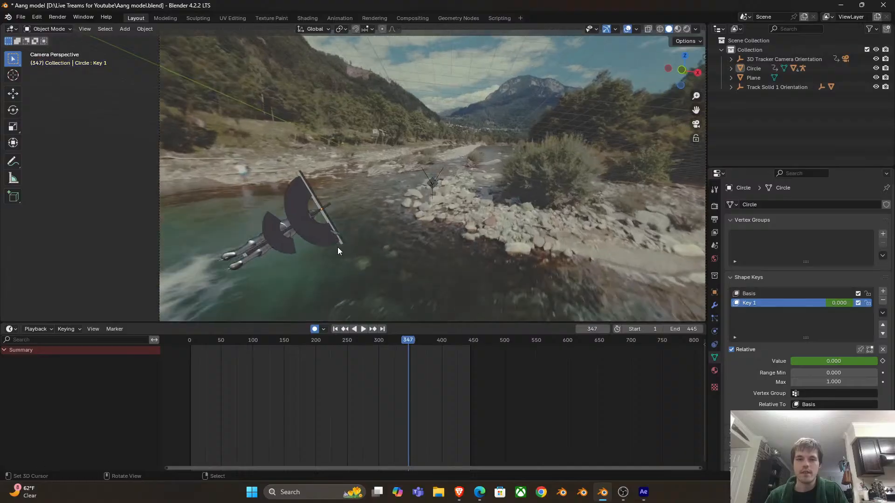
# Select the glider, make Basis its active shape key, and enter Edit Mode
pyautogui.click(355, 223)
pyautogui.press('Tab')
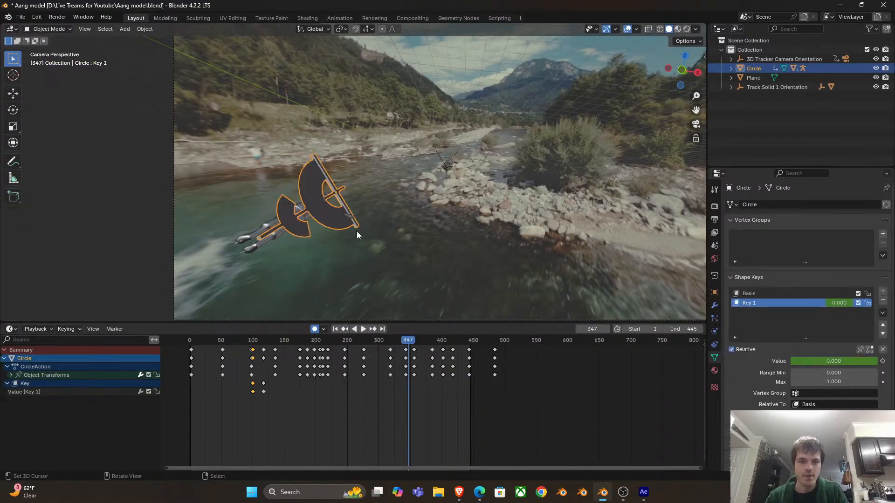
pyautogui.moveTo(834, 361)
pyautogui.mouseDown()
pyautogui.moveTo(876, 361)
pyautogui.moveTo(834, 361)
pyautogui.mouseUp()
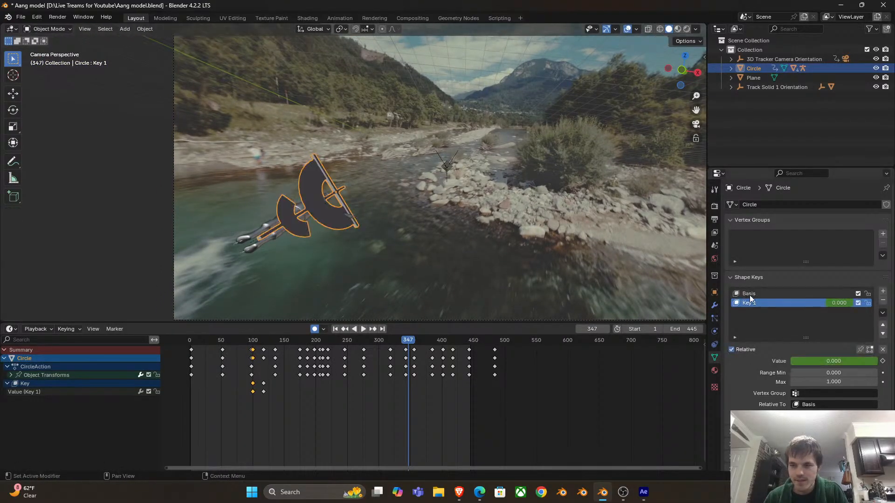
pyautogui.click(749, 293)
pyautogui.press('Tab')
# Show the scene in wireframe shading and add a vertex group to the glider mesh
pyautogui.scroll(4, 411, 191)
pyautogui.click(446, 180)
pyautogui.press('z')
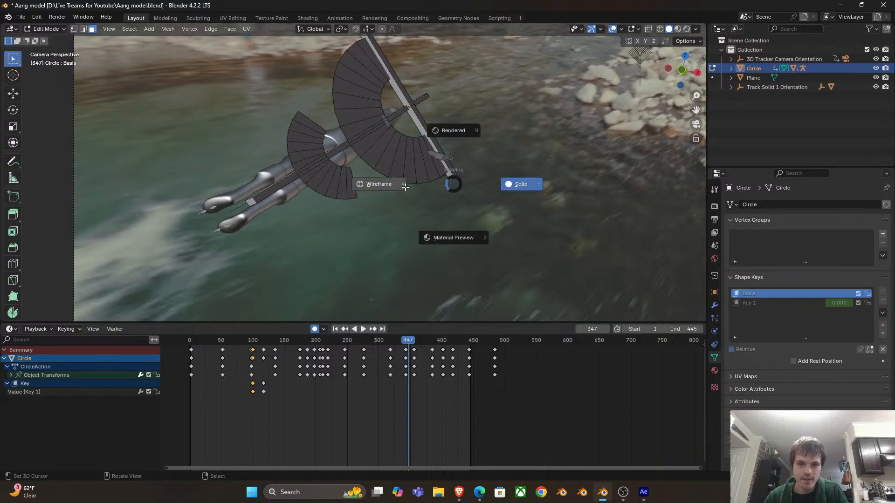
pyautogui.hotkey('shift', 's')
pyautogui.click(425, 236)
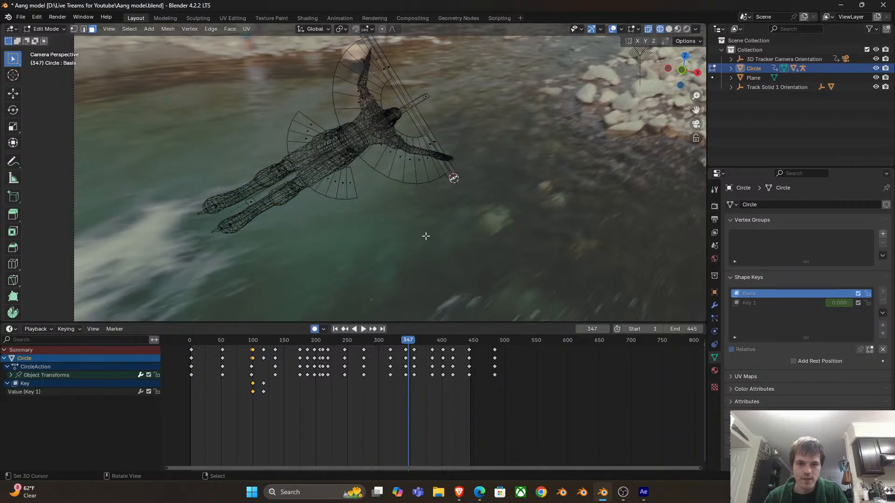
pyautogui.click(882, 234)
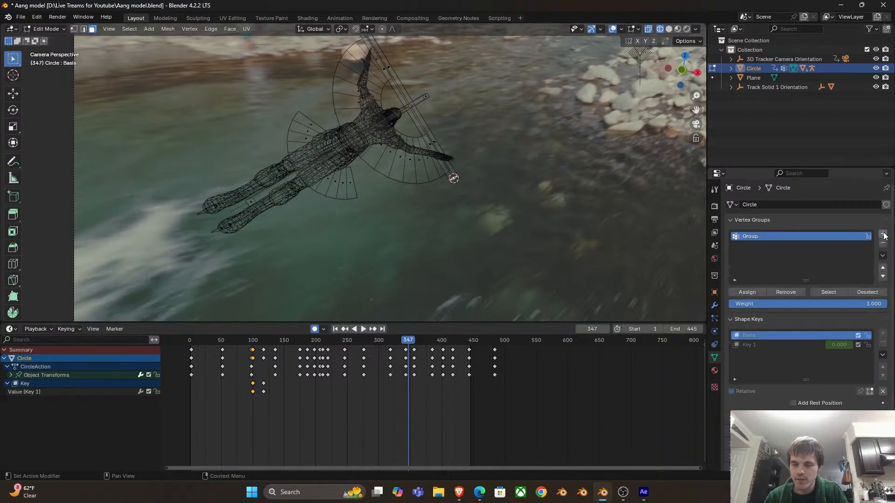
# Assign the selected glider faces to the vertex group, return to Object Mode, and add a particle system to the glider
pyautogui.scroll(3, 520, 190)
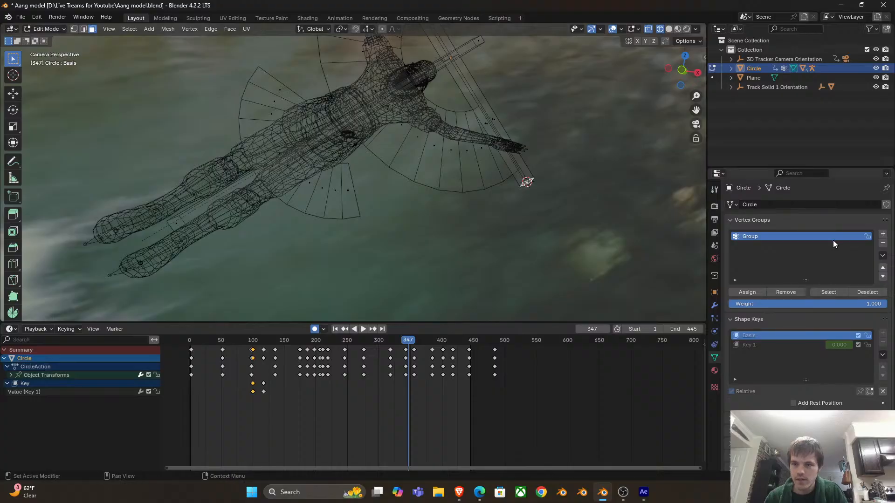
pyautogui.click(747, 292)
pyautogui.press('Tab')
pyautogui.scroll(-3, 424, 138)
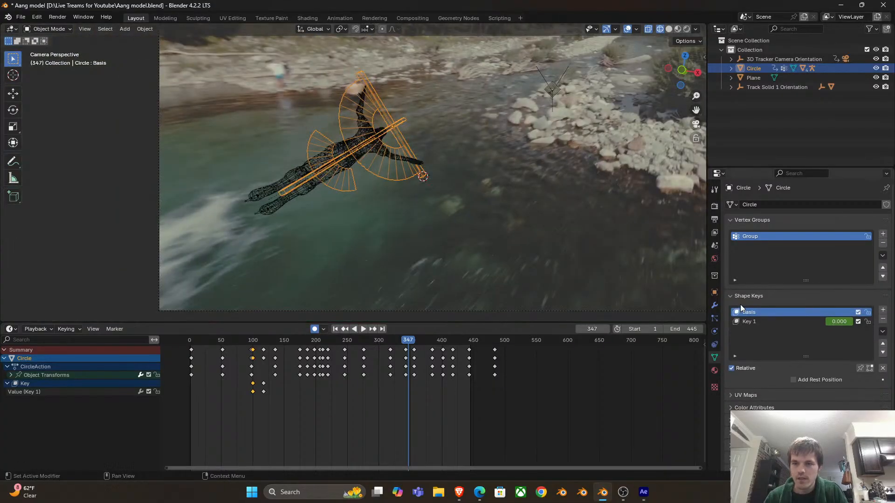
pyautogui.click(713, 318)
pyautogui.click(885, 205)
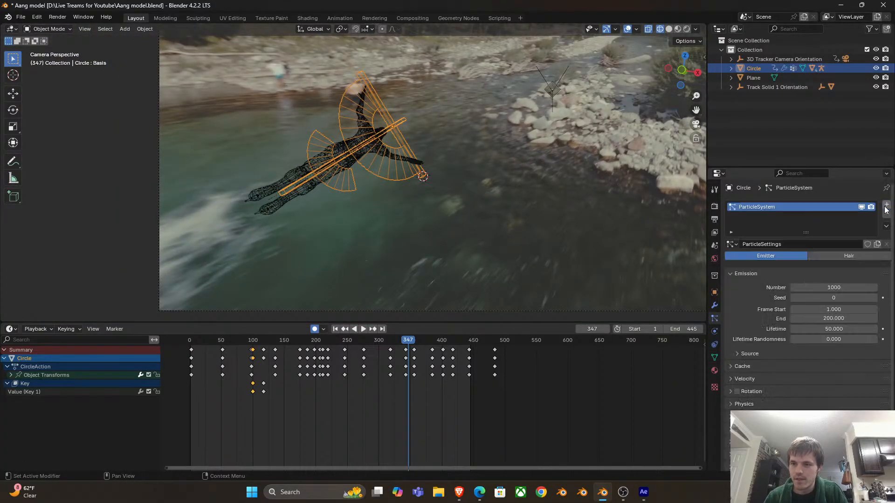
# Play back the dive and the start of the river flight to examine the particle emission, stopping at frame 287
pyautogui.press('space')
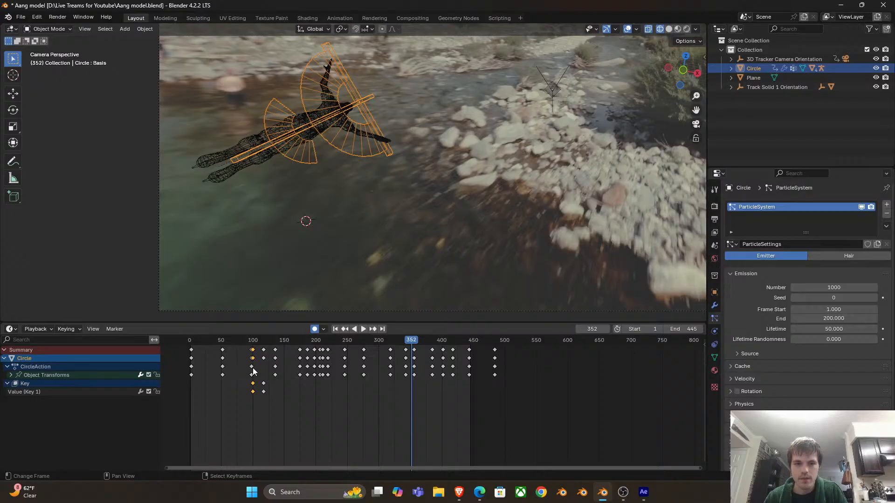
pyautogui.click(255, 367)
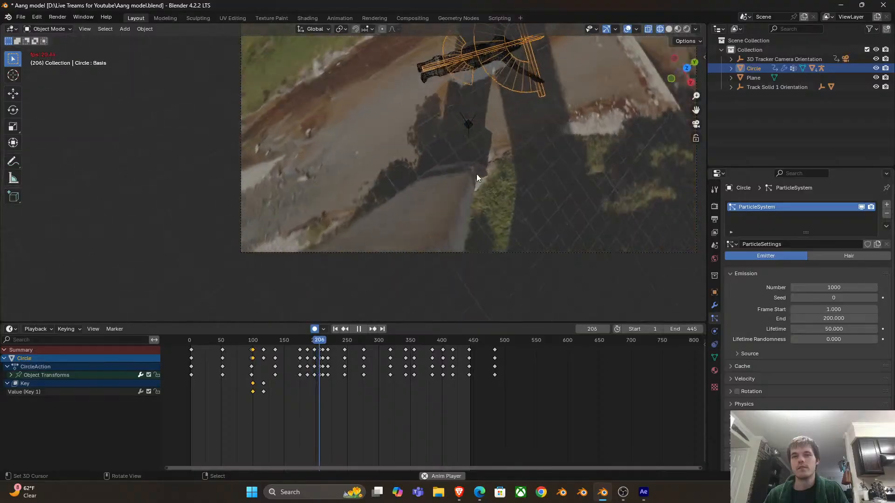
pyautogui.click(301, 404)
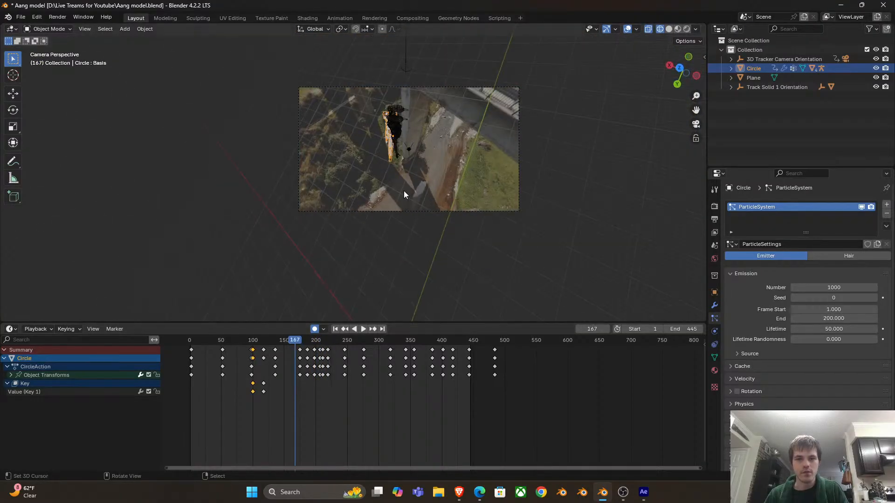
pyautogui.press('space')
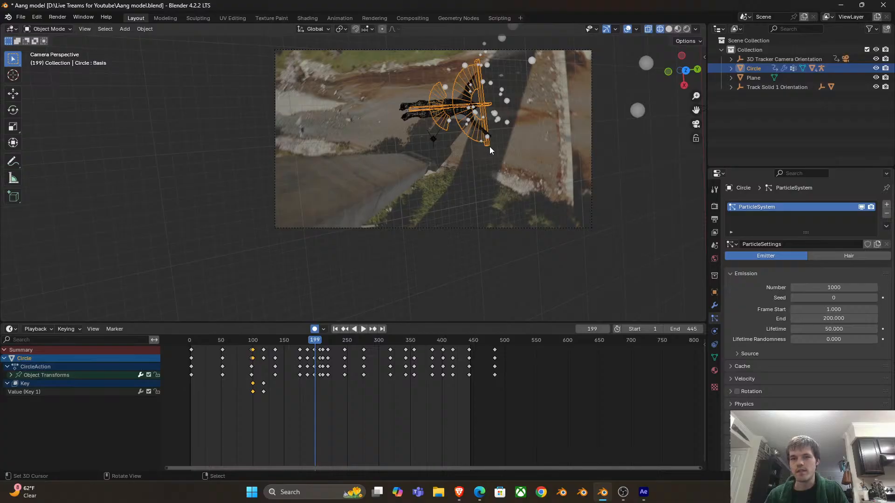
pyautogui.press('space')
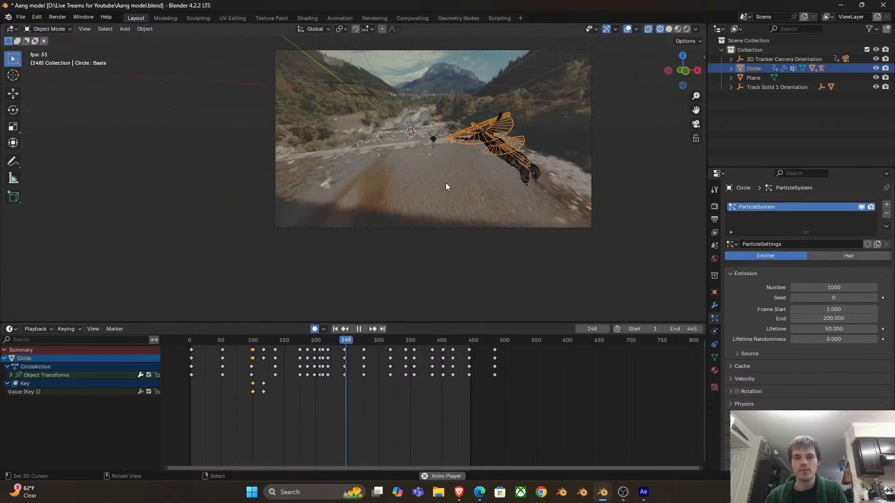
pyautogui.press('space')
pyautogui.scroll(2, 443, 195)
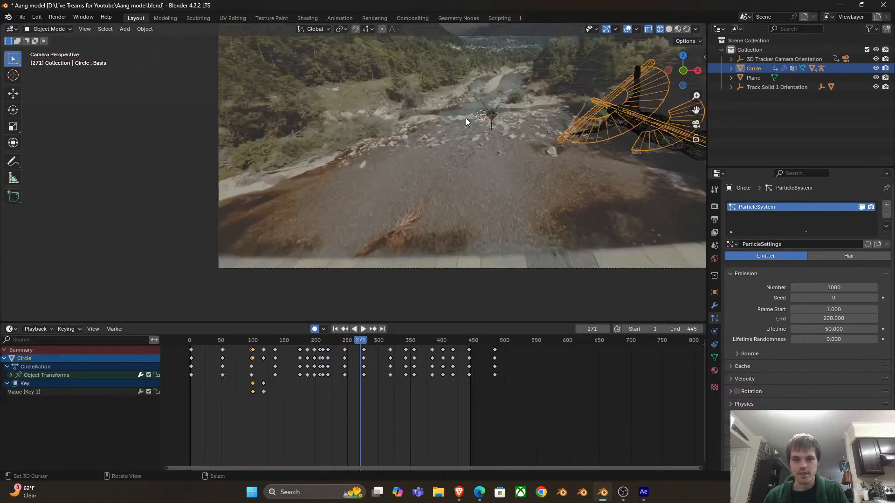
pyautogui.scroll(-2, 465, 119)
pyautogui.press('space')
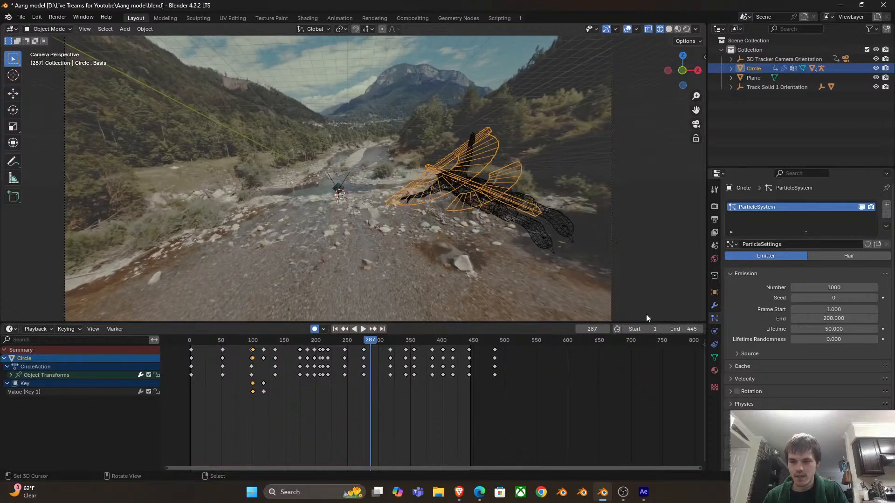
# Set the vertex group Group as the density group of the glider's particle system
pyautogui.click(714, 331)
pyautogui.click(715, 318)
pyautogui.click(715, 305)
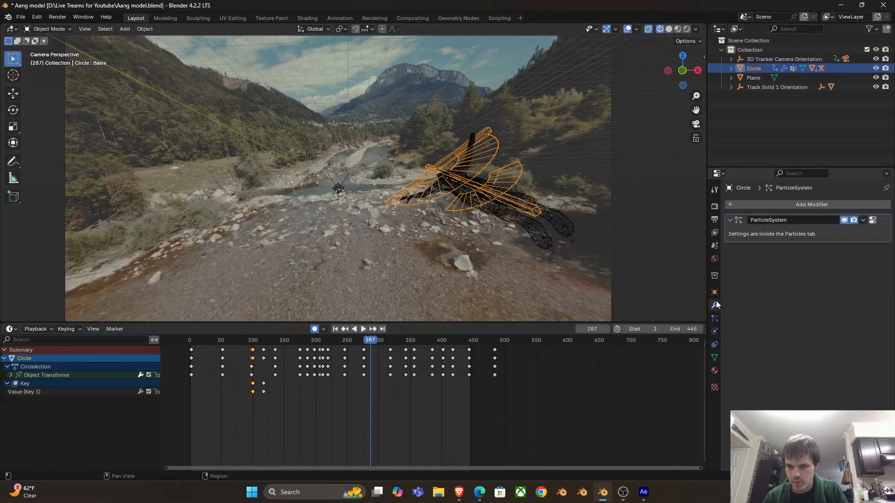
pyautogui.click(714, 319)
pyautogui.scroll(-2, 741, 393)
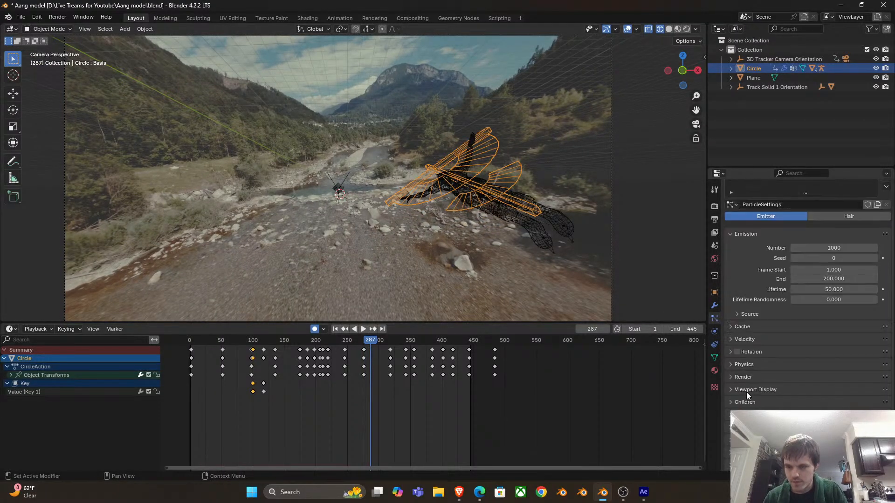
pyautogui.click(736, 315)
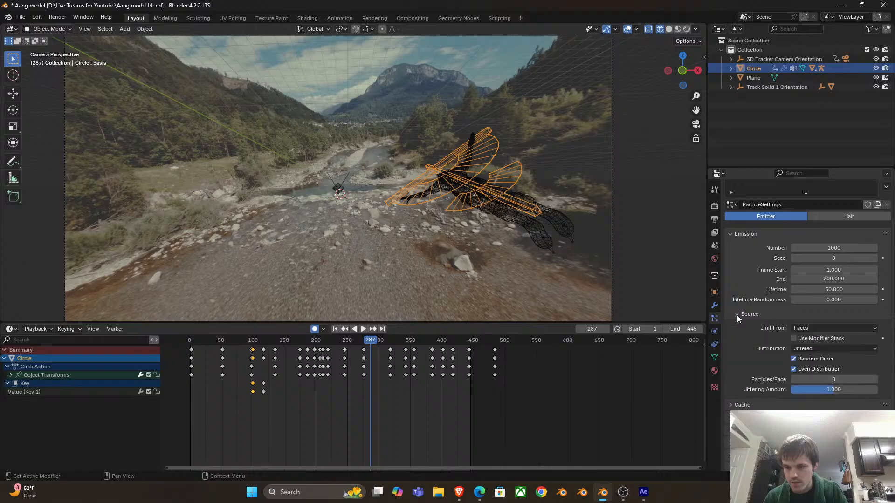
pyautogui.click(746, 314)
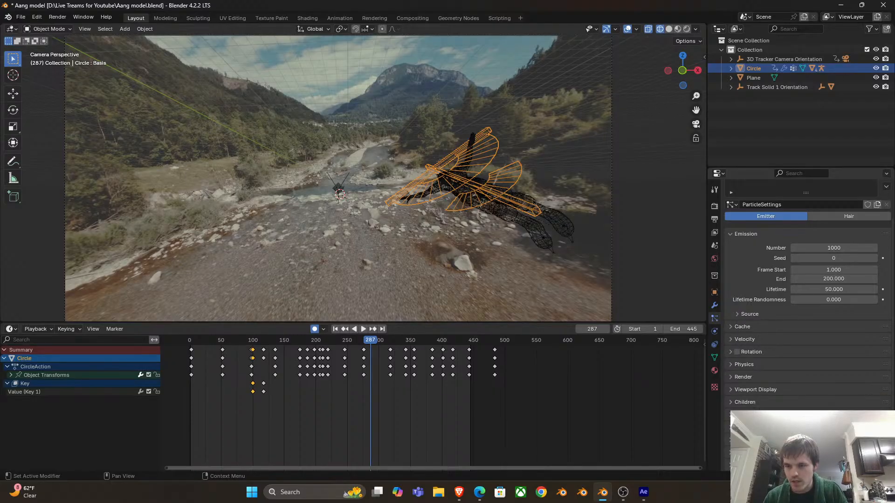
pyautogui.scroll(-4, 806, 298)
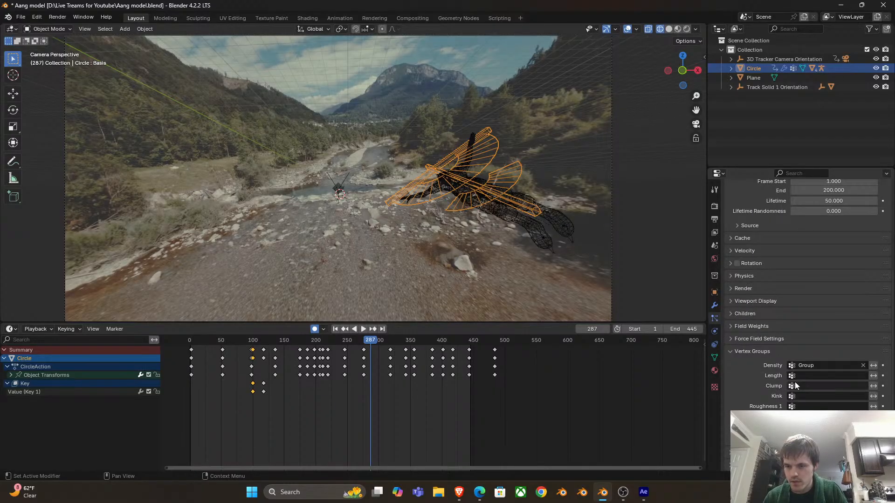
pyautogui.scroll(4, 760, 358)
# Play forward to the low river pass and set the particle emission's start and end frames to 343
pyautogui.press('space')
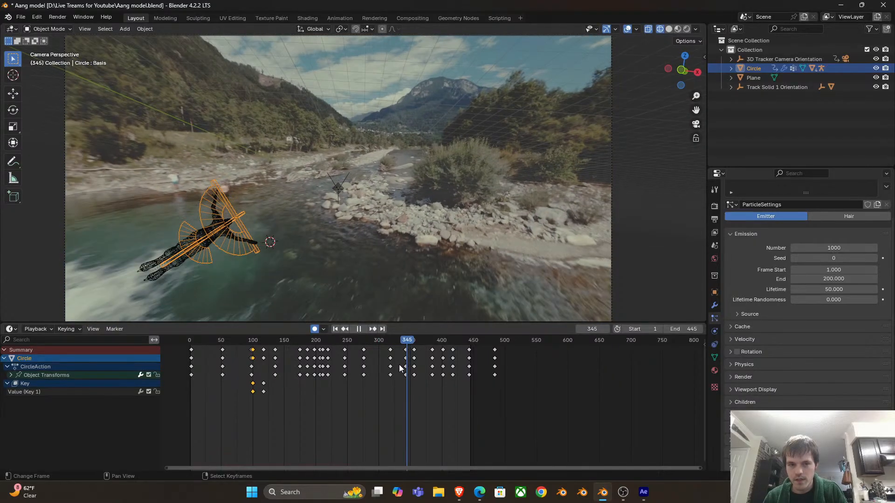
pyautogui.press('space')
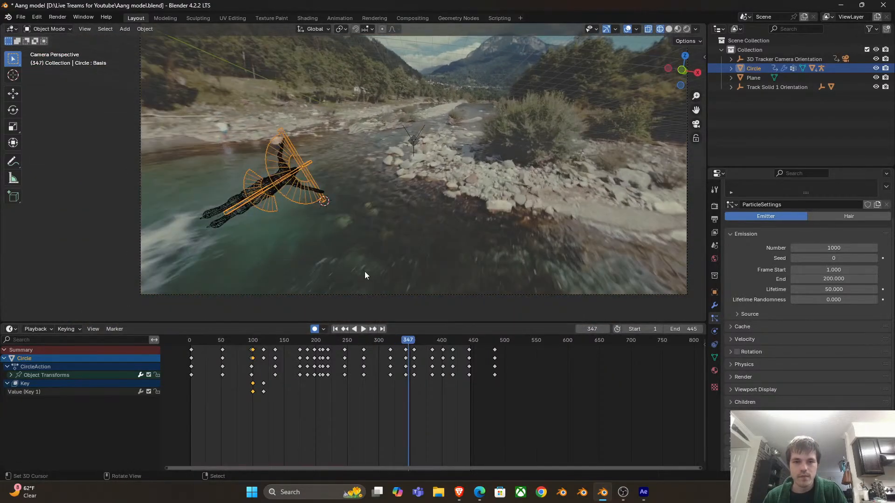
pyautogui.press('Left')
pyautogui.press('Left')
pyautogui.press('Left')
pyautogui.press('Left')
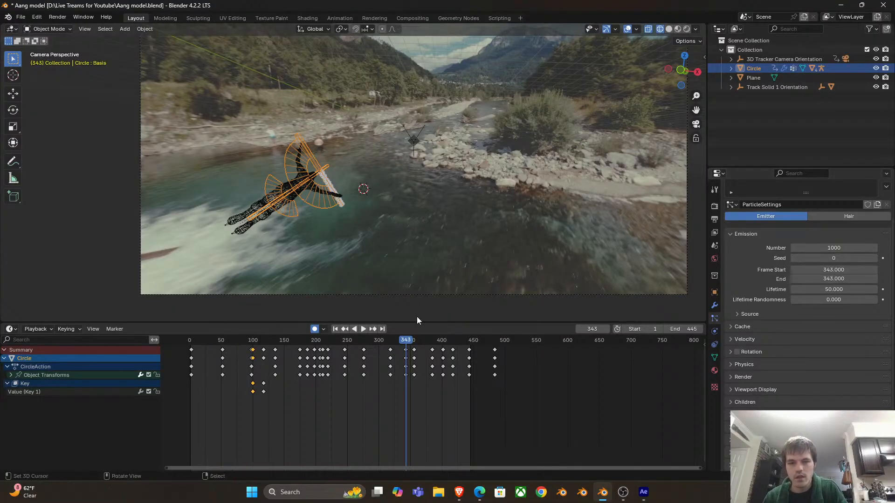
# Step forward to frame 352 and set the particle emission's end frame to 352
pyautogui.press('Right')
pyautogui.press('Right')
pyautogui.press('Right')
pyautogui.press('Right')
pyautogui.press('Right')
pyautogui.press('Right')
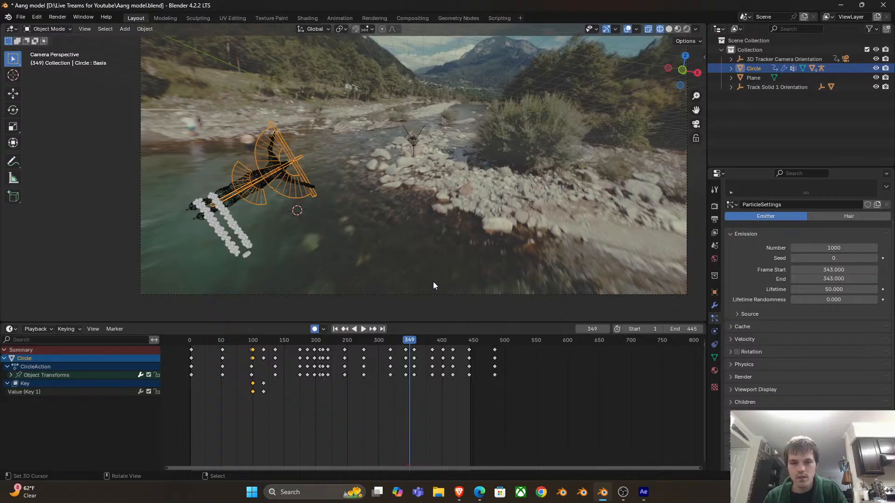
pyautogui.press('Right')
pyautogui.press('Right')
pyautogui.press('Right')
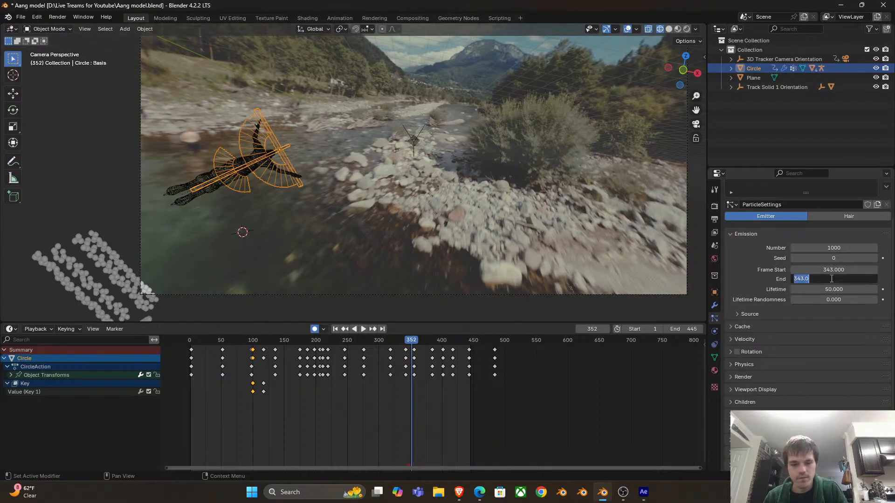
# Play the river flight from frame 243 to 354 in solid shading to check the particle emission
pyautogui.click(342, 367)
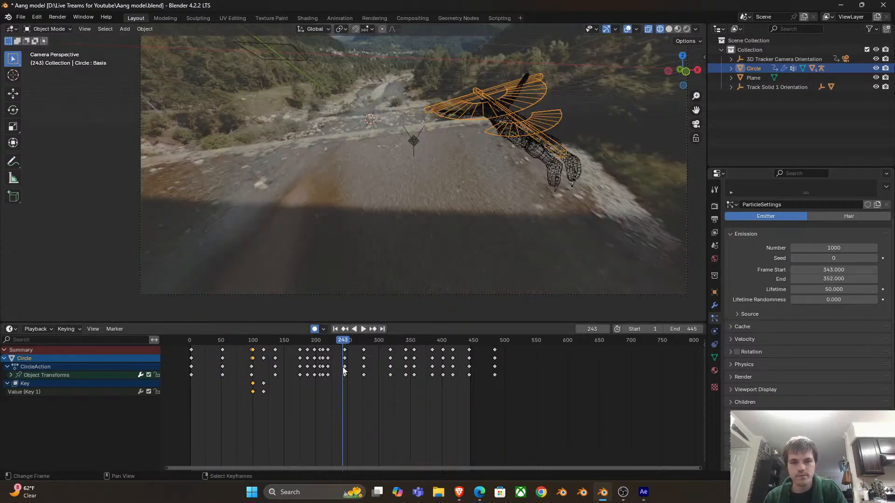
pyautogui.press('space')
pyautogui.click(411, 156)
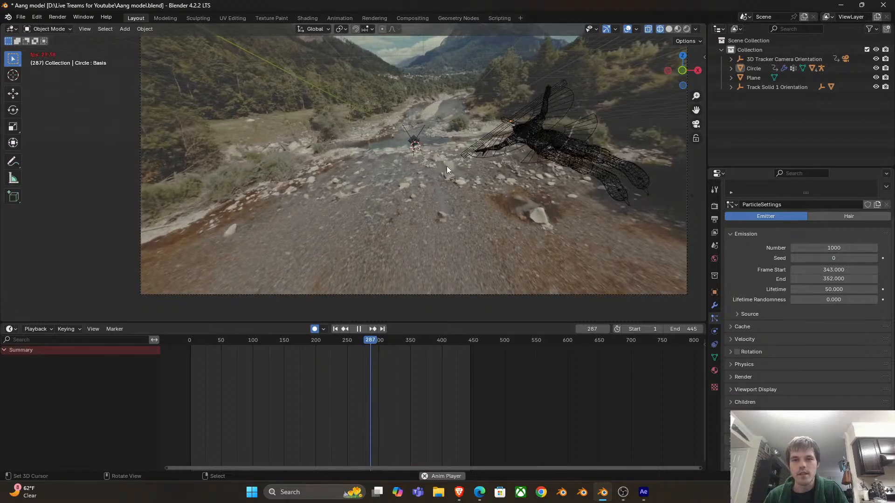
pyautogui.press('z')
pyautogui.click(501, 175)
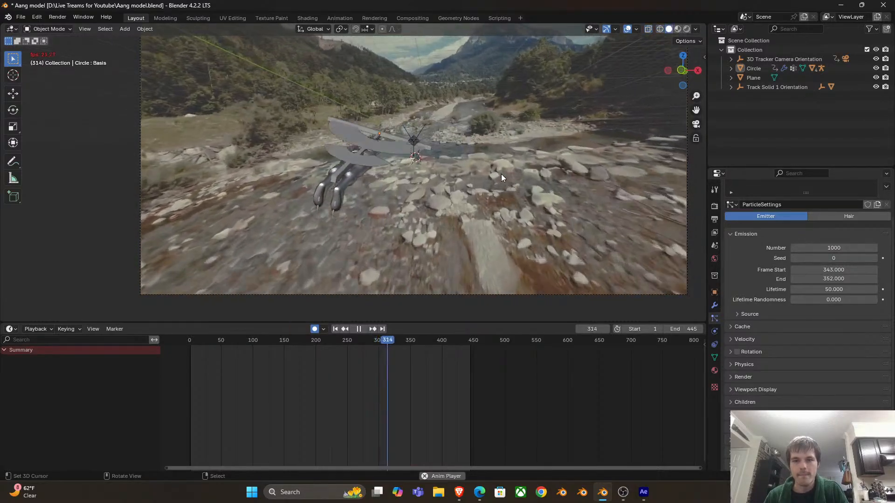
pyautogui.press('space')
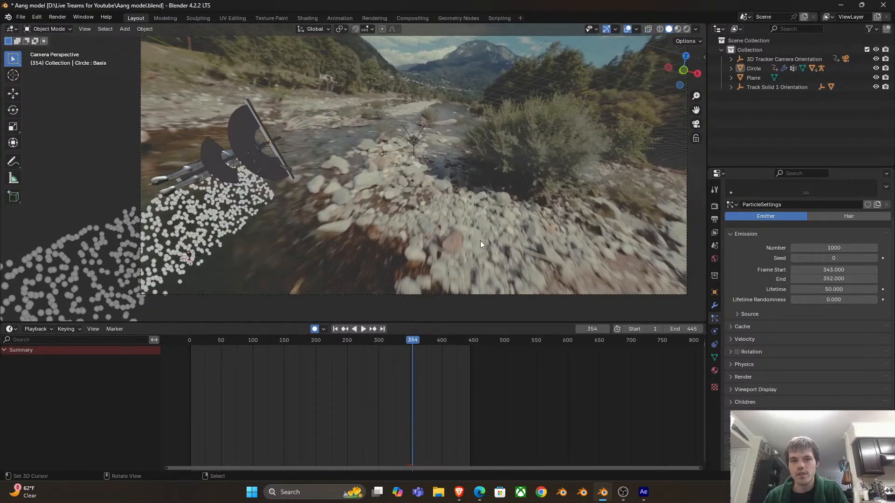
# Go to frame 347, open the glider mesh in Edit Mode, and extrude the selected faces at the front staff's tip
pyautogui.click(333, 354)
pyautogui.moveTo(373, 375); pyautogui.dragTo(407, 372)
pyautogui.click(267, 170)
pyautogui.press('Tab')
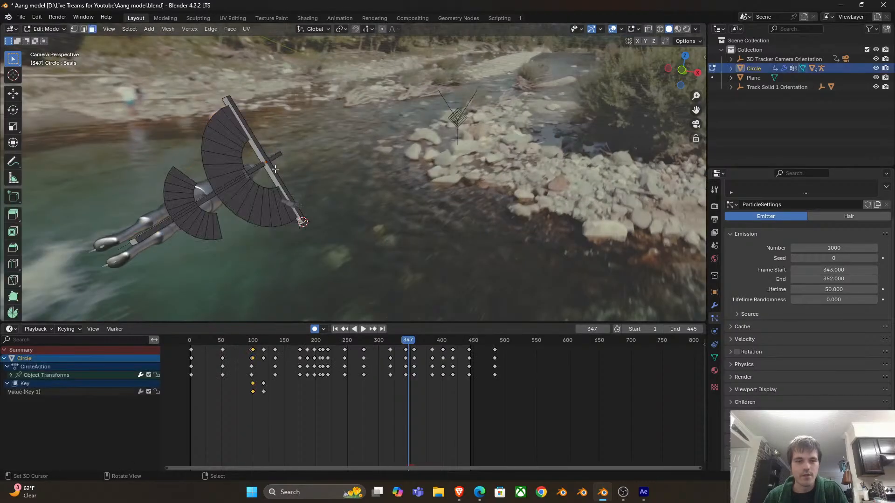
pyautogui.scroll(5, 307, 233)
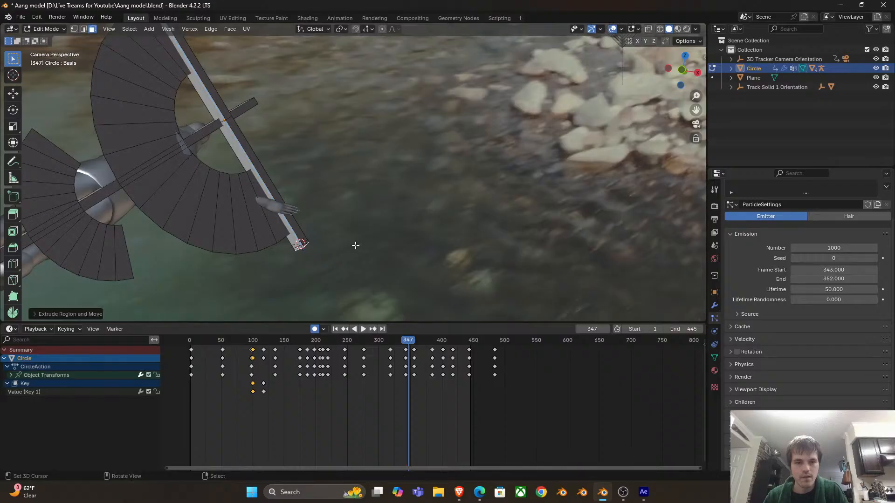
pyautogui.press('Tab')
# Scrub back through the dive to frame 56, and replay the river flight up to frame 349
pyautogui.press('Down')
pyautogui.press('Down')
pyautogui.press('Down')
pyautogui.press('Down')
pyautogui.press('Down')
pyautogui.press('Down')
pyautogui.press('Down')
pyautogui.press('Down')
pyautogui.press('Down')
pyautogui.press('Down')
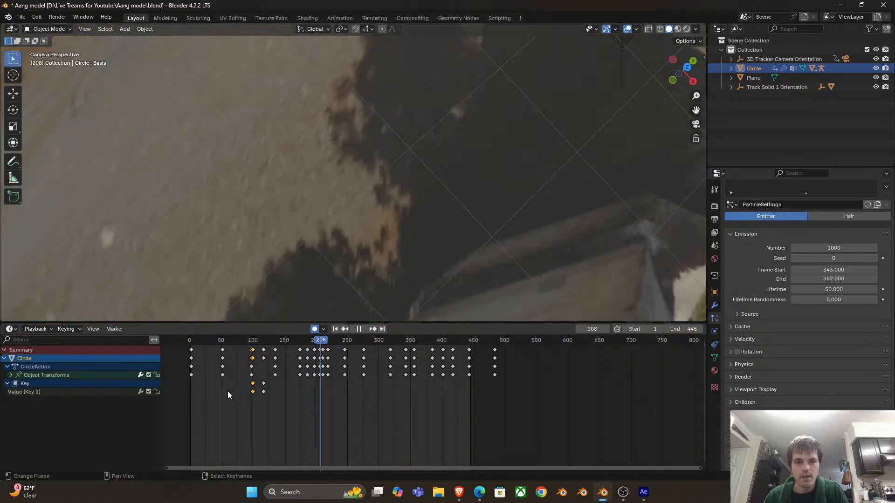
pyautogui.press('Down')
pyautogui.press('Down')
pyautogui.press('Down')
pyautogui.press('Down')
pyautogui.scroll(-5, 390, 197)
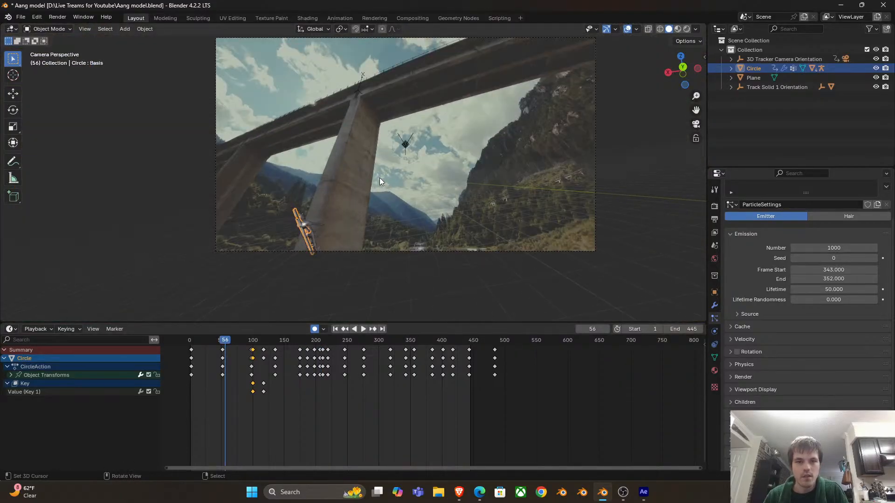
pyautogui.click(355, 399)
pyautogui.press('space')
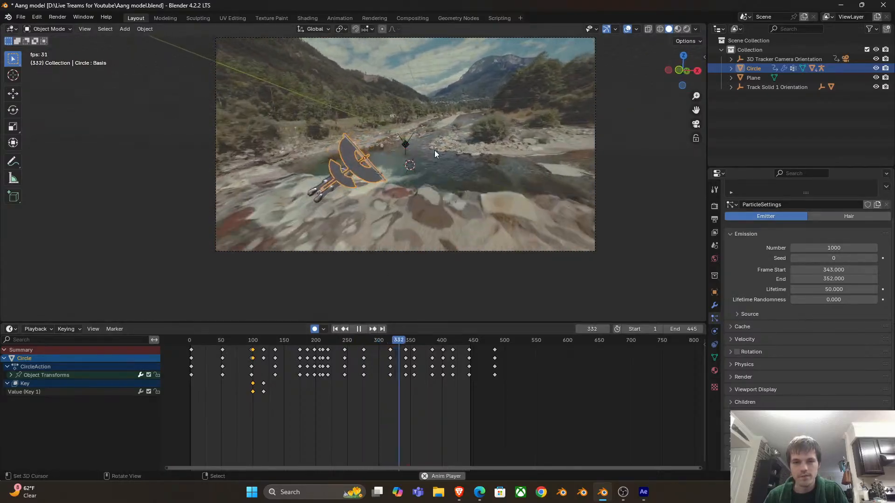
pyautogui.press('space')
# Restrict the glider's vertex group to the faces at the lower tip of the front staff
pyautogui.press('Tab')
pyautogui.scroll(3, 418, 227)
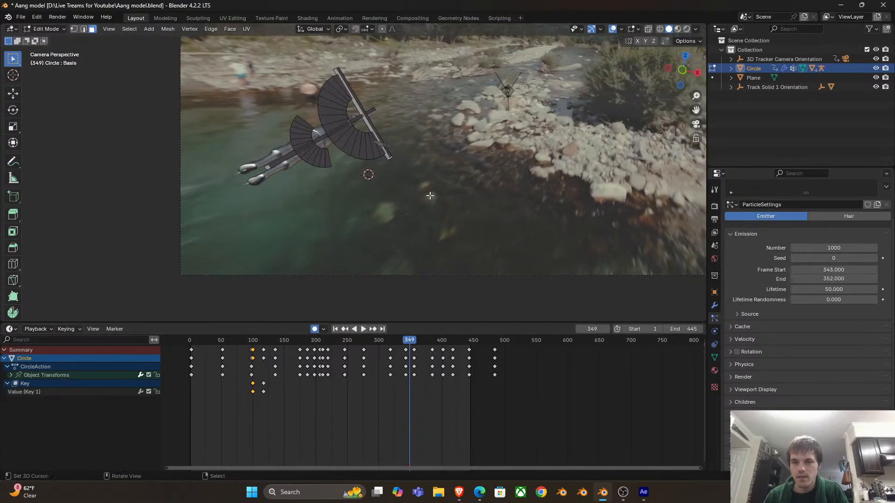
pyautogui.click(715, 305)
pyautogui.click(714, 332)
pyautogui.click(714, 345)
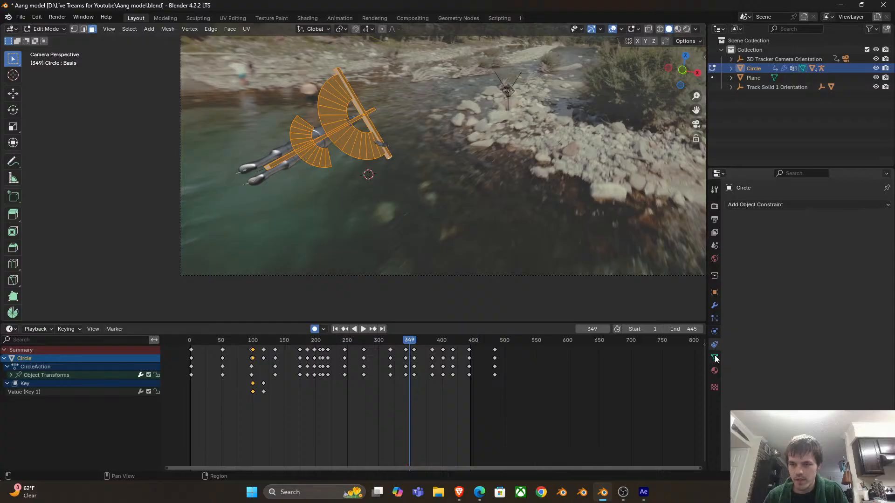
pyautogui.click(714, 356)
pyautogui.scroll(6, 379, 175)
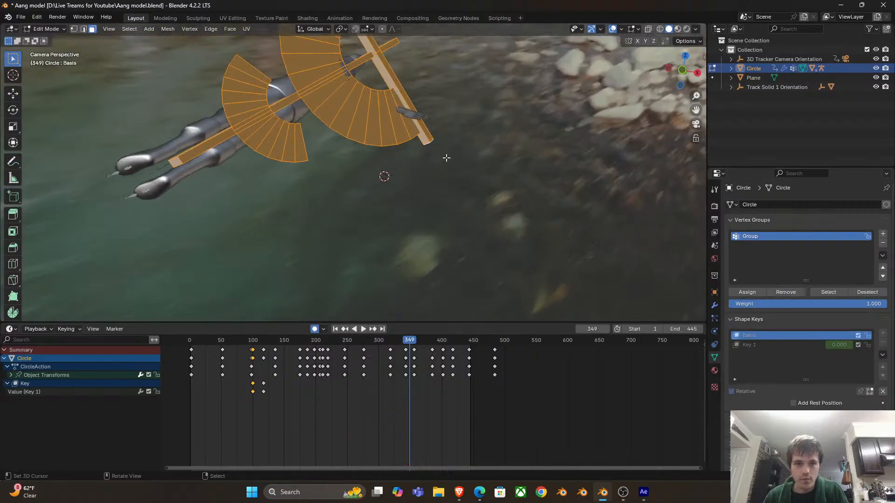
pyautogui.click(329, 151)
pyautogui.hotkey('shift', 'z')
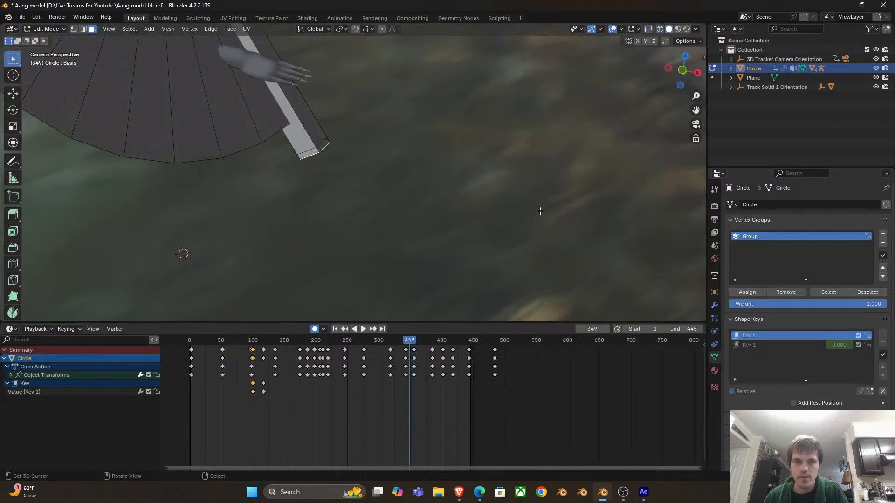
pyautogui.press('Tab')
pyautogui.hotkey('shift', 'z')
# Return to Object Mode and replay the river flight from frame 232 to 358 to check the particle emission
pyautogui.scroll(-4, 414, 180)
pyautogui.press('space')
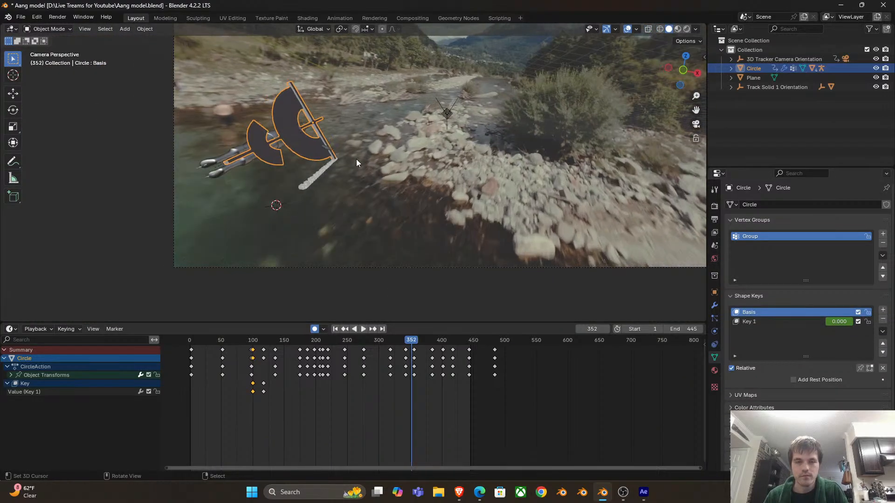
pyautogui.click(334, 388)
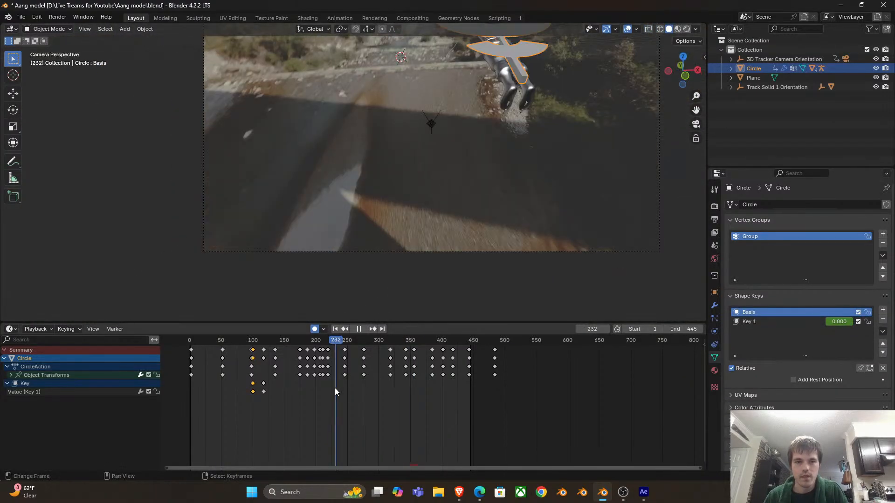
pyautogui.scroll(-3, 401, 161)
pyautogui.click(409, 159)
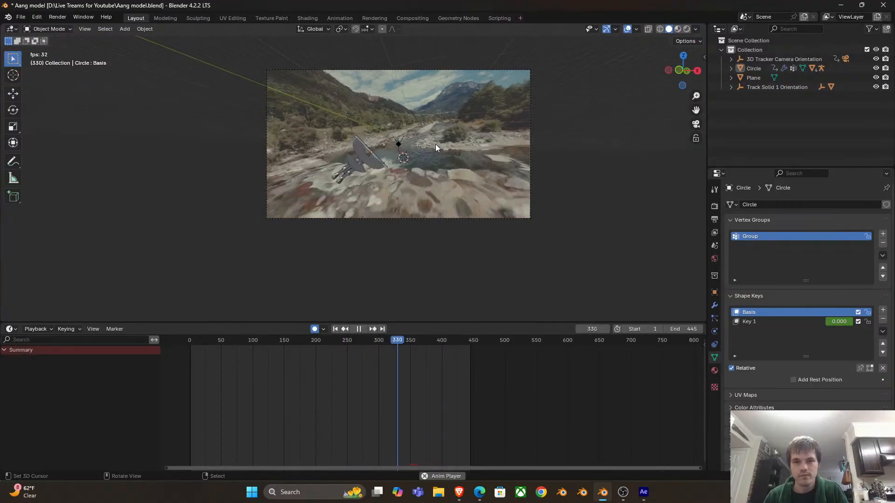
pyautogui.press('space')
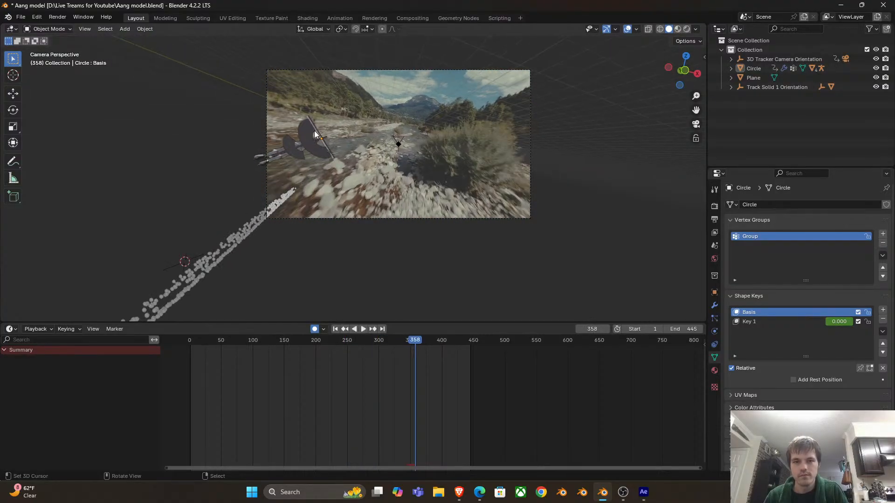
# Set the Randomize velocity of the glider's particle system to 0.750, and replay the river flight up to frame 347
pyautogui.click(324, 148)
pyautogui.scroll(3, 331, 149)
pyautogui.click(714, 318)
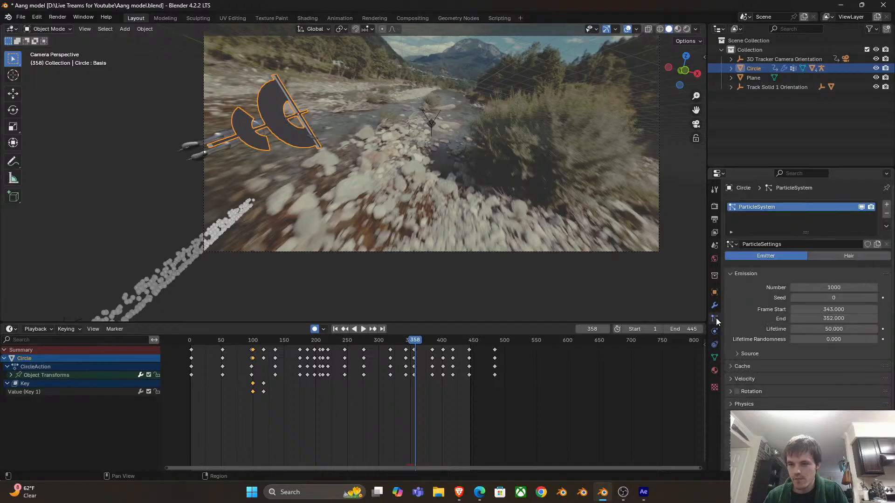
pyautogui.scroll(-3, 754, 376)
pyautogui.click(746, 377)
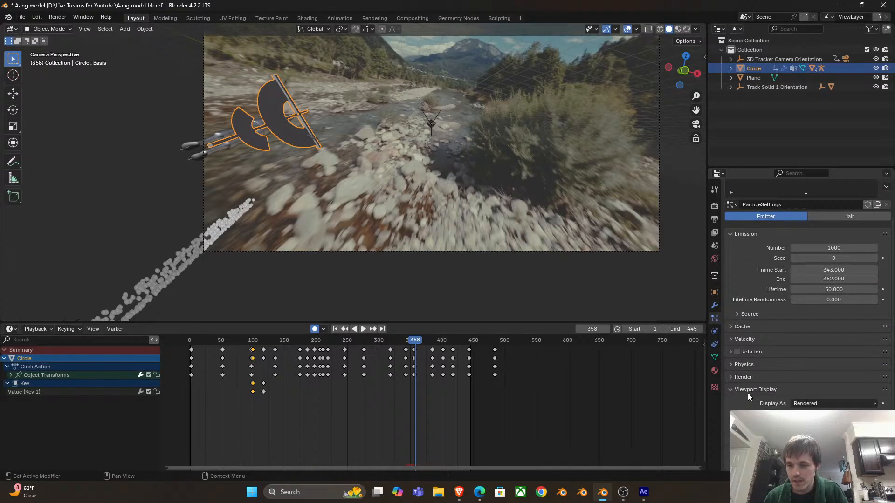
pyautogui.scroll(-4, 751, 378)
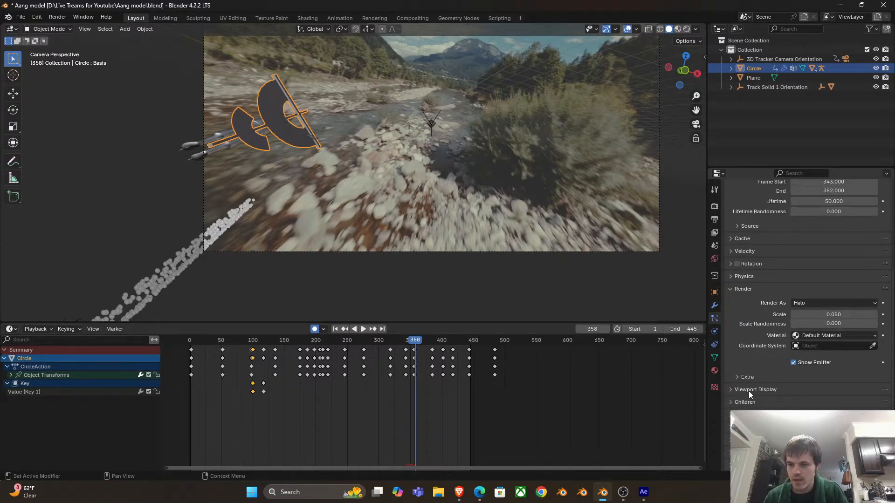
pyautogui.click(745, 251)
pyautogui.moveTo(821, 342); pyautogui.dragTo(839, 341)
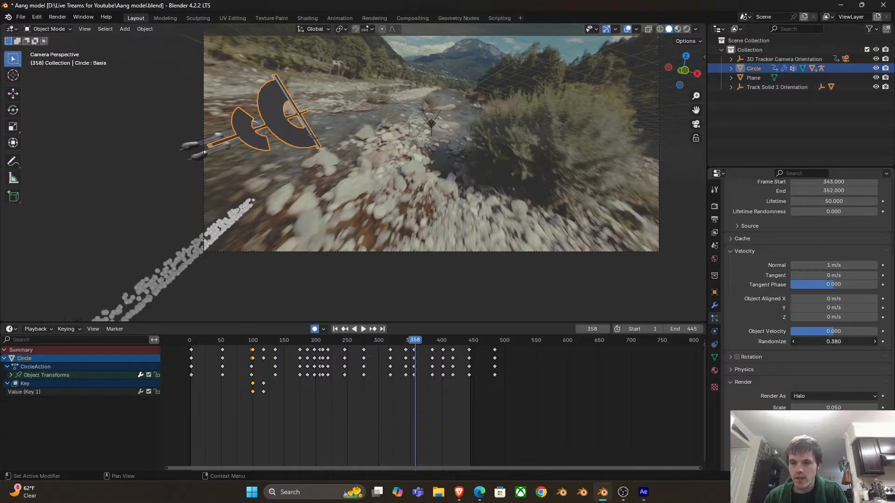
pyautogui.click(351, 373)
pyautogui.press('space')
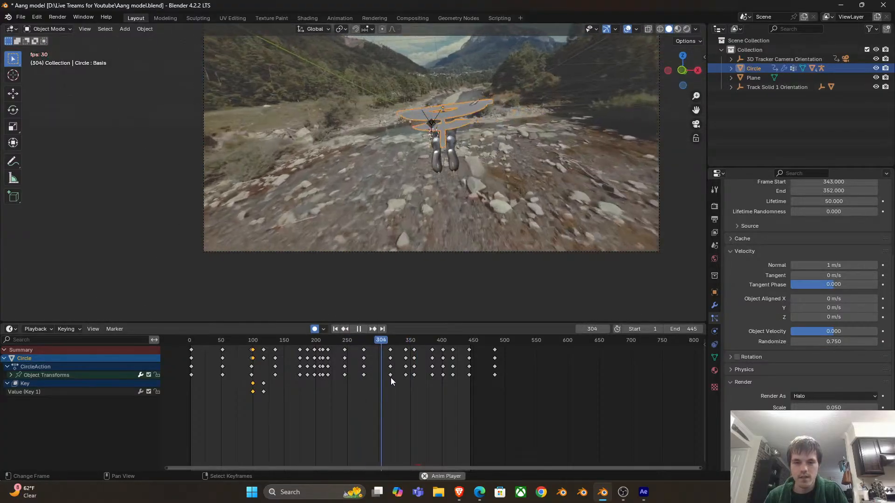
pyautogui.press('space')
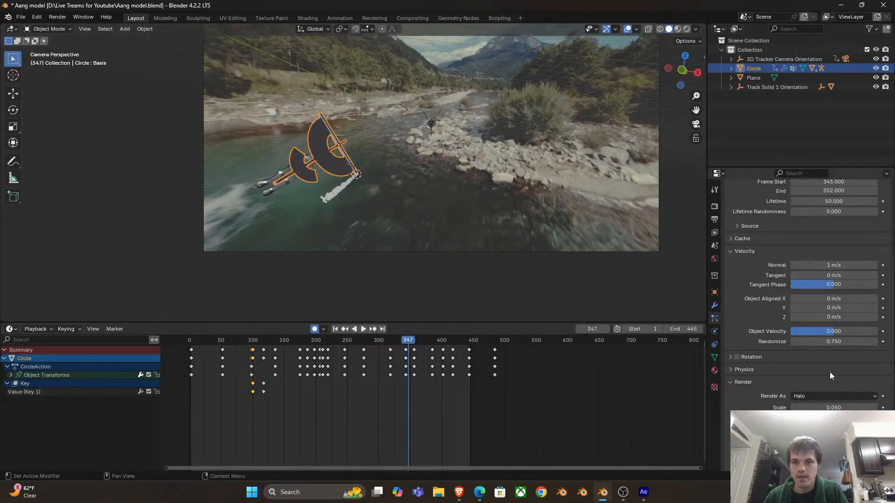
# Increase the particles' Randomize velocity to 1.370, and replay the river flight from frame 240 to 359
pyautogui.moveTo(834, 341); pyautogui.dragTo(857, 341)
pyautogui.press('space')
pyautogui.click(340, 393)
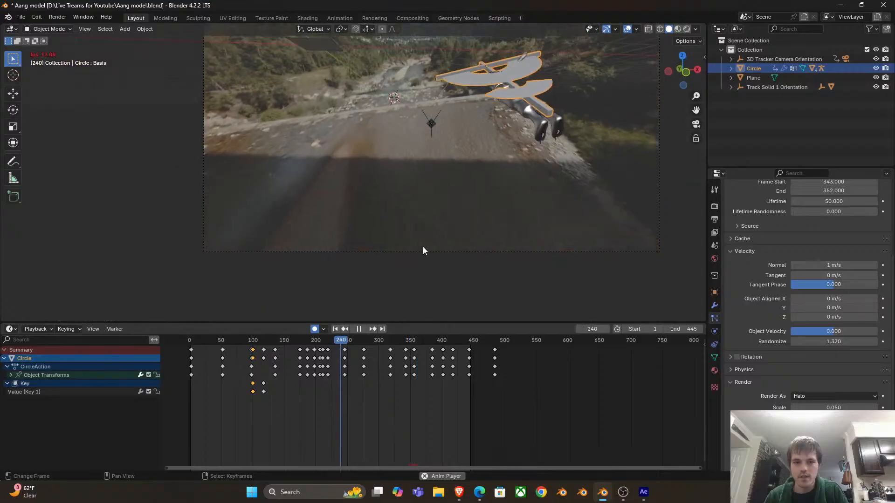
pyautogui.click(477, 170)
pyautogui.scroll(-2, 477, 170)
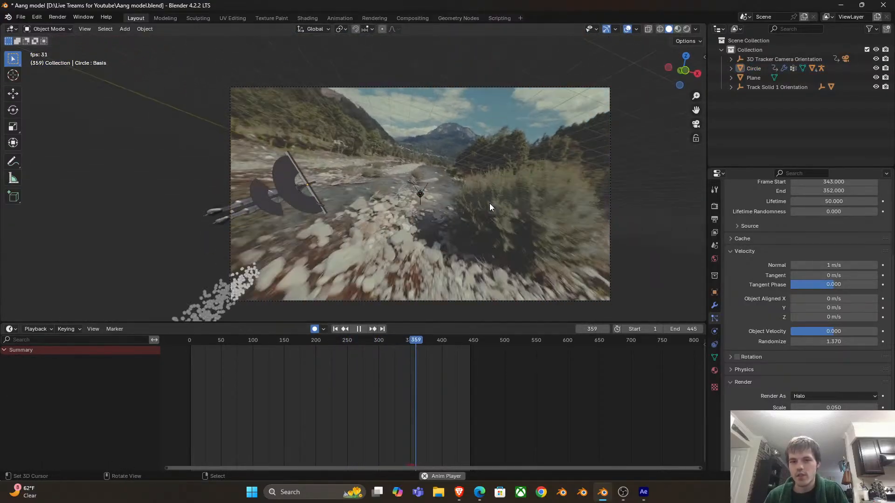
# Check the frames around the water contact, and set the particle emission's Frame Start to 341 and End to 350
pyautogui.moveTo(355, 370); pyautogui.dragTo(371, 370)
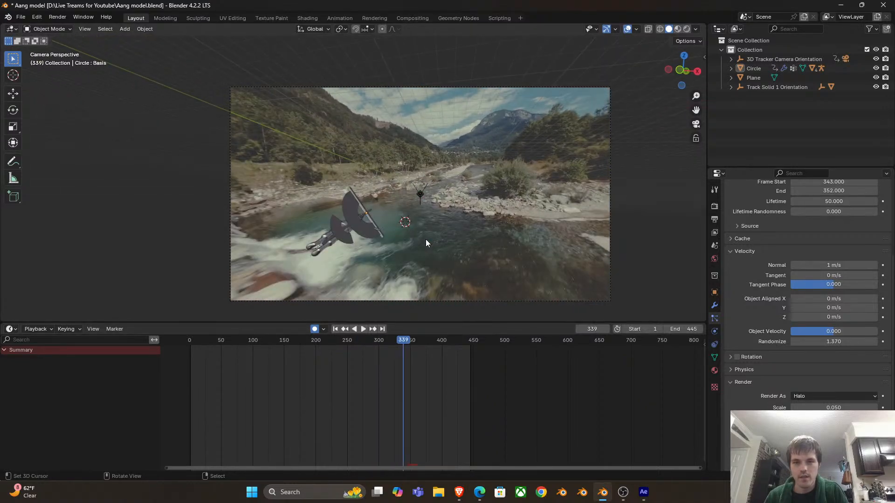
pyautogui.press('space')
pyautogui.scroll(3, 787, 251)
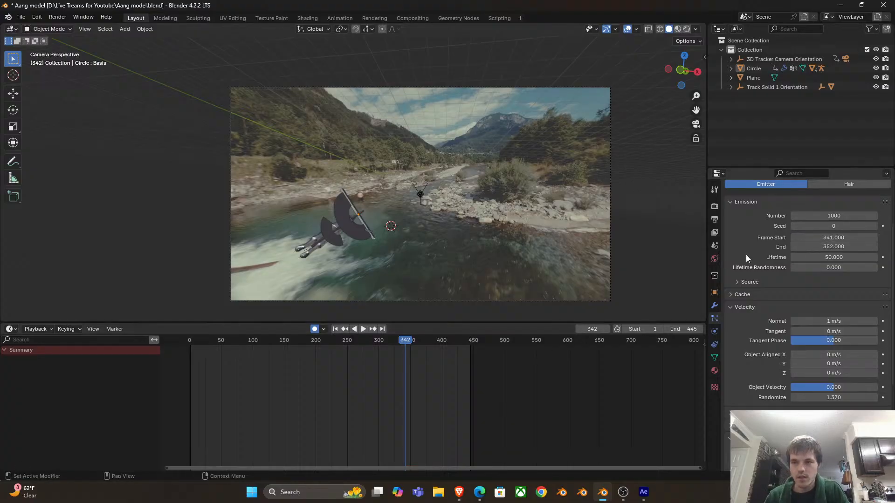
pyautogui.press('space')
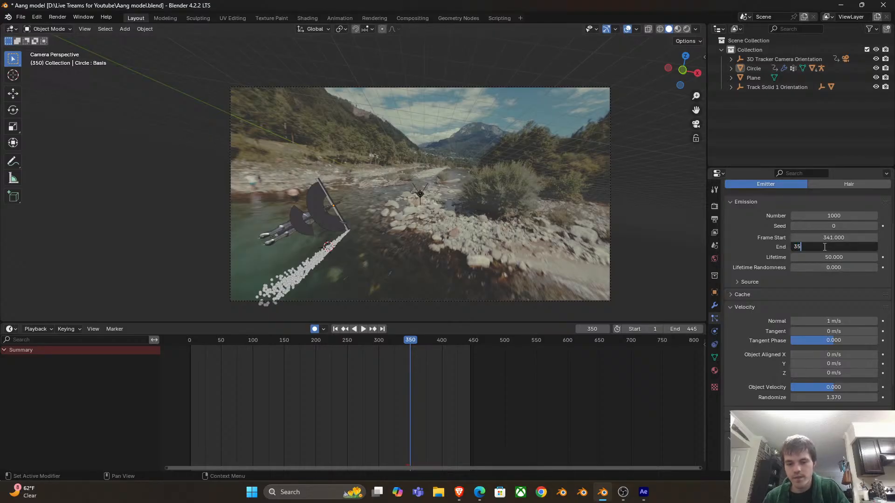
# Replay the river flight past frame 378 to check the particle emission's timing
pyautogui.click(342, 389)
pyautogui.press('space')
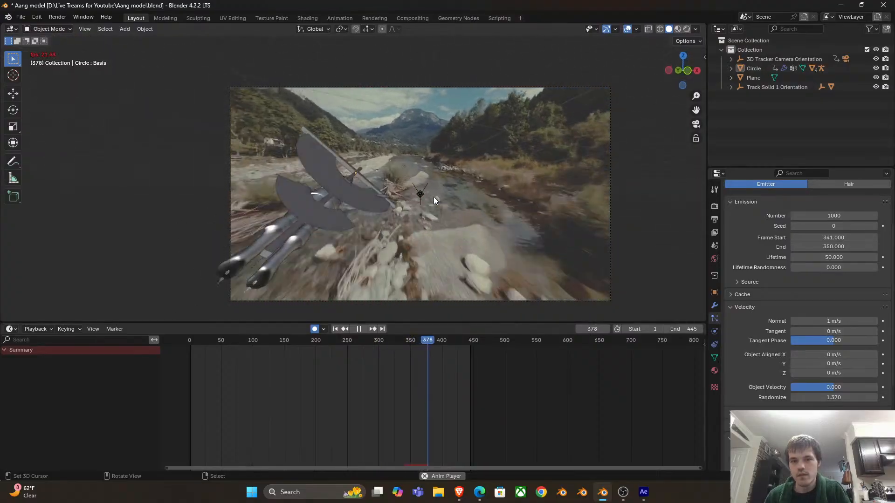
pyautogui.click(324, 410)
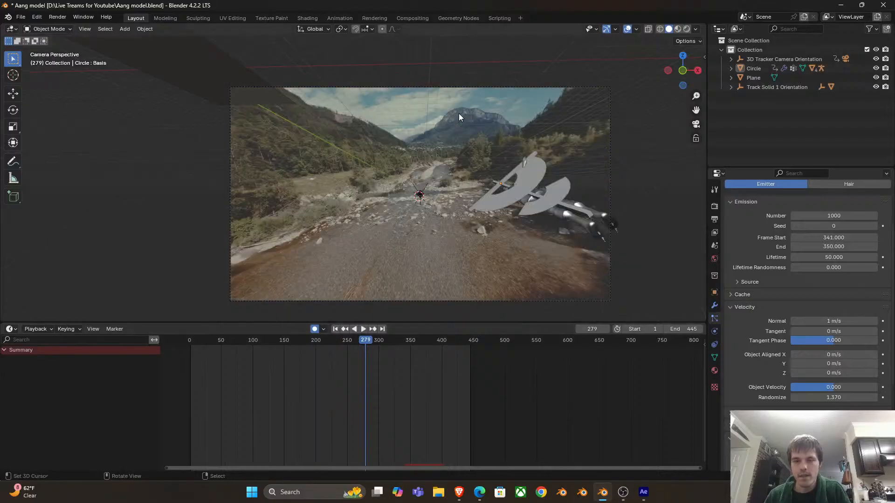
# Select the glider, go to frame 350, and add a transform keyframe there
pyautogui.click(502, 179)
pyautogui.press('space')
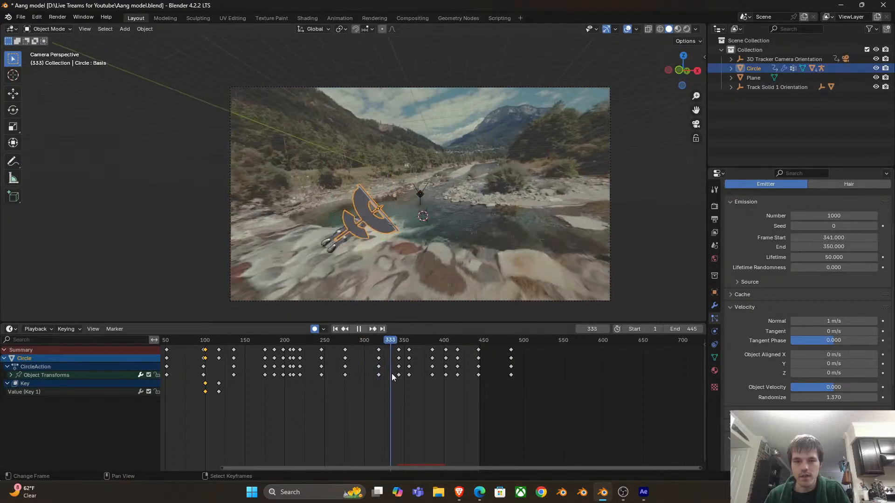
pyautogui.scroll(4, 406, 374)
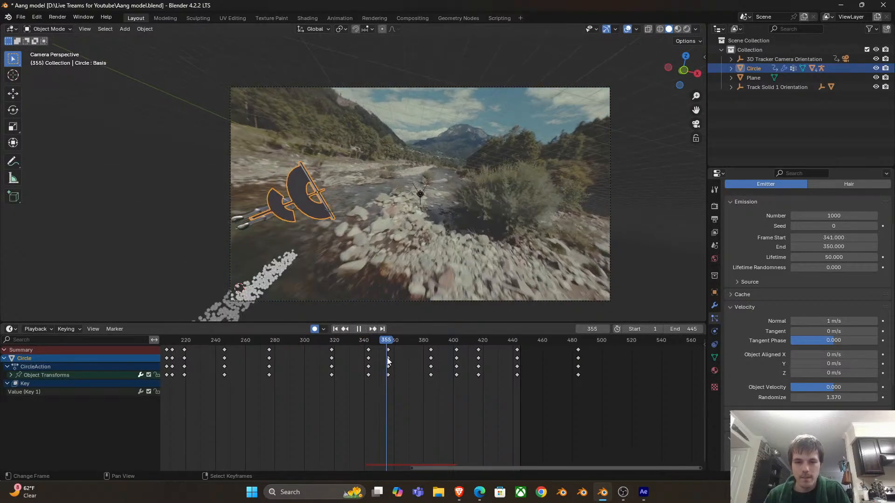
pyautogui.press('space')
pyautogui.click(394, 371)
pyautogui.press('space')
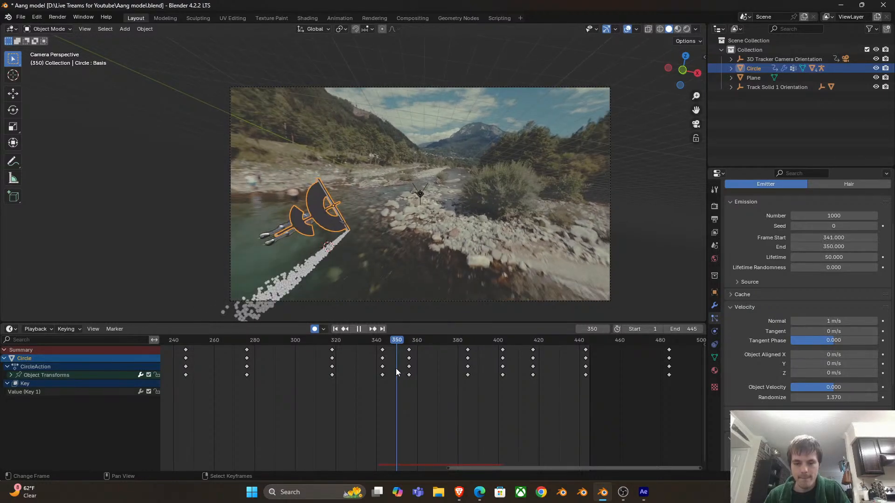
pyautogui.scroll(2, 393, 359)
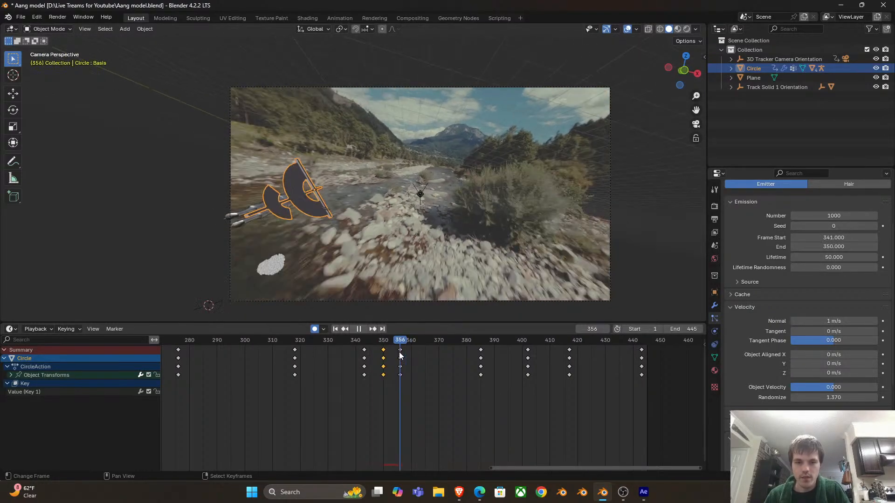
# Rotate the glider at frame 356 so its wings bank less steeply, and replay the motion from frame 350
pyautogui.press('r')
pyautogui.press('x')
pyautogui.press('y')
pyautogui.click(466, 159)
pyautogui.click(385, 375)
pyautogui.press('space')
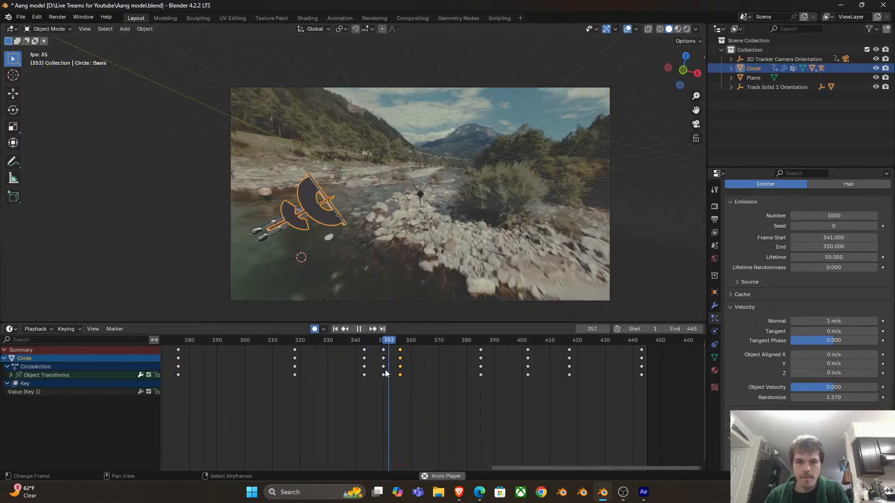
pyautogui.press('space')
# Rotate the glider about 51° around its local Y axis at frame 364, and replay the motion through the river pass
pyautogui.click(371, 366)
pyautogui.moveTo(371, 365); pyautogui.dragTo(424, 372)
pyautogui.press('y')
pyautogui.press('y')
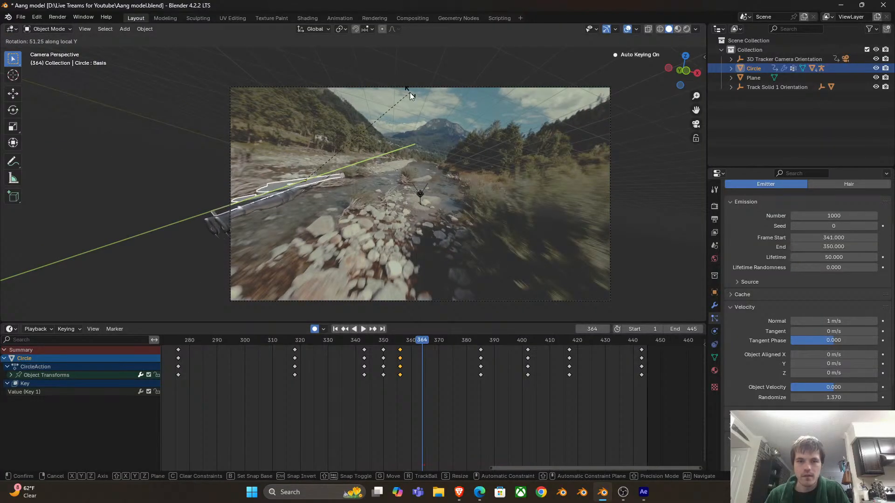
pyautogui.click(409, 91)
pyautogui.click(381, 379)
pyautogui.press('space')
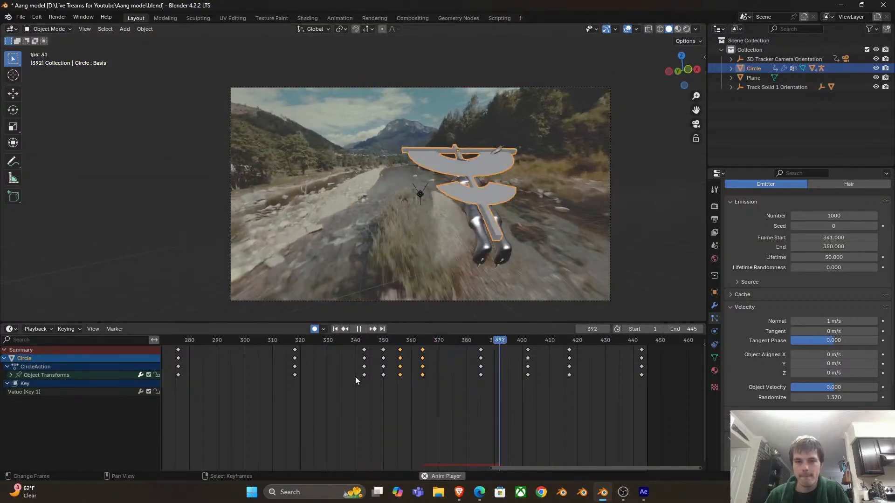
pyautogui.click(318, 381)
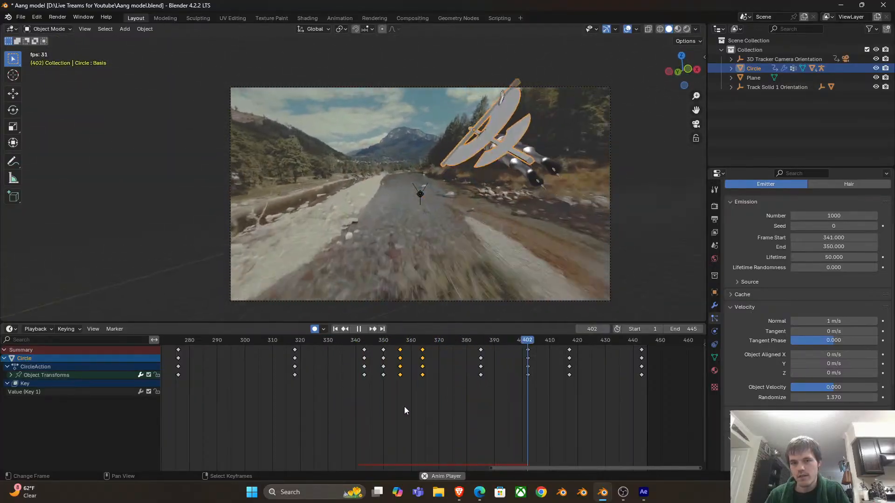
# Move the glider's keyframes from frame 402 to 403, and replay the climb out of the river pass
pyautogui.click(396, 383)
pyautogui.press('space')
pyautogui.moveTo(528, 351); pyautogui.dragTo(531, 350)
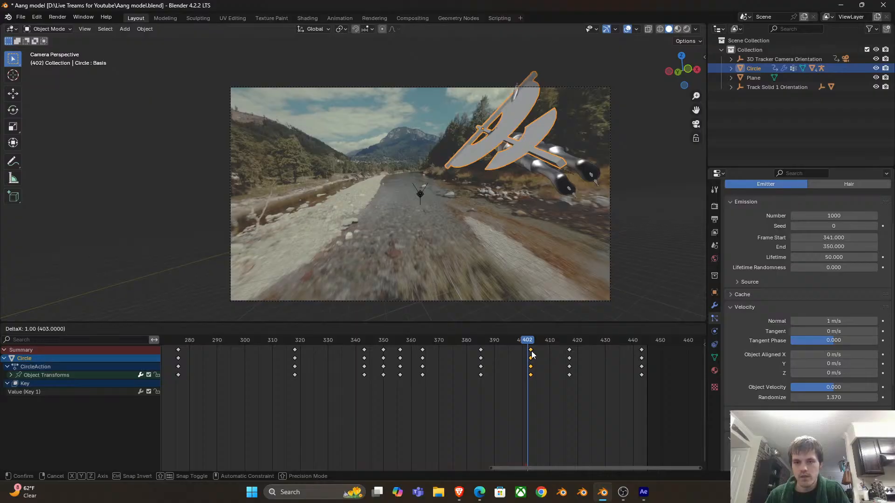
pyautogui.click(531, 351)
pyautogui.press('space')
pyautogui.click(498, 354)
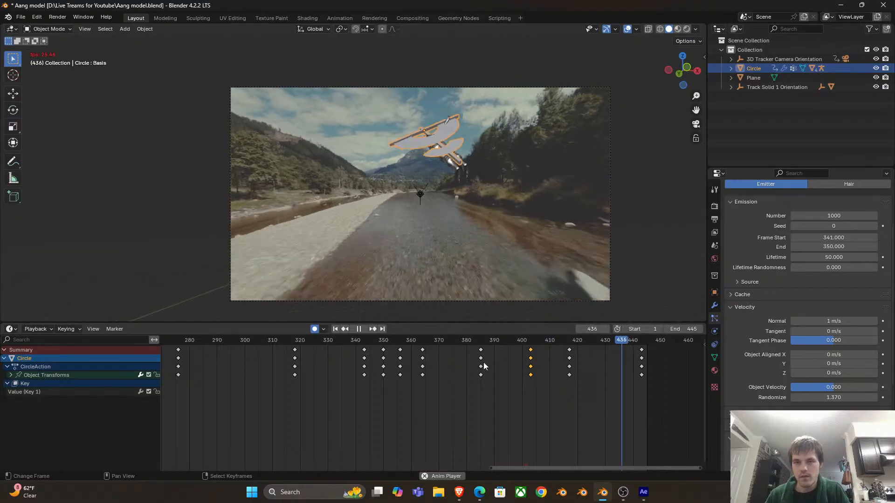
# Fit all keyframes in the timeline, and replay the low river pass with its particles up to frame 378
pyautogui.click(446, 369)
pyautogui.scroll(-3, 457, 392)
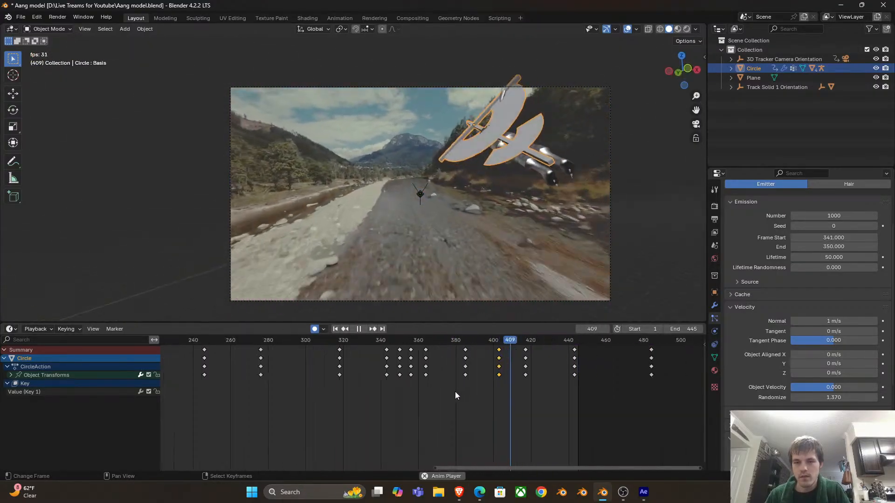
pyautogui.click(440, 375)
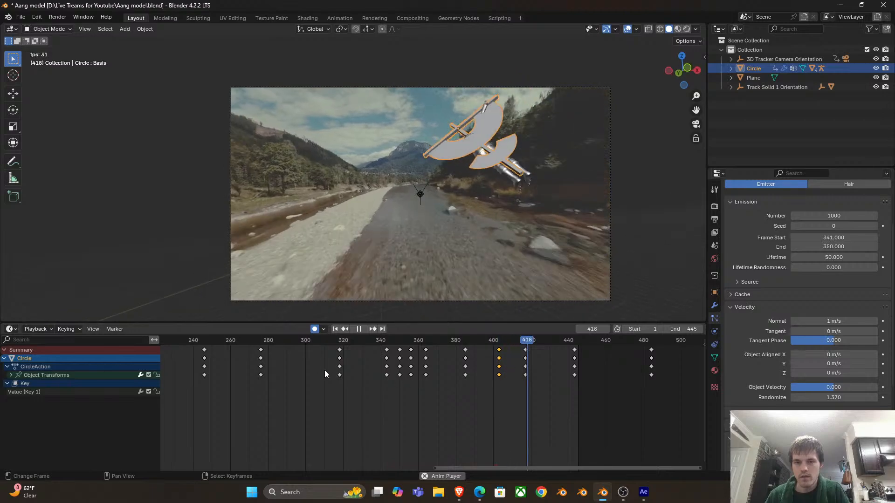
pyautogui.press('Home')
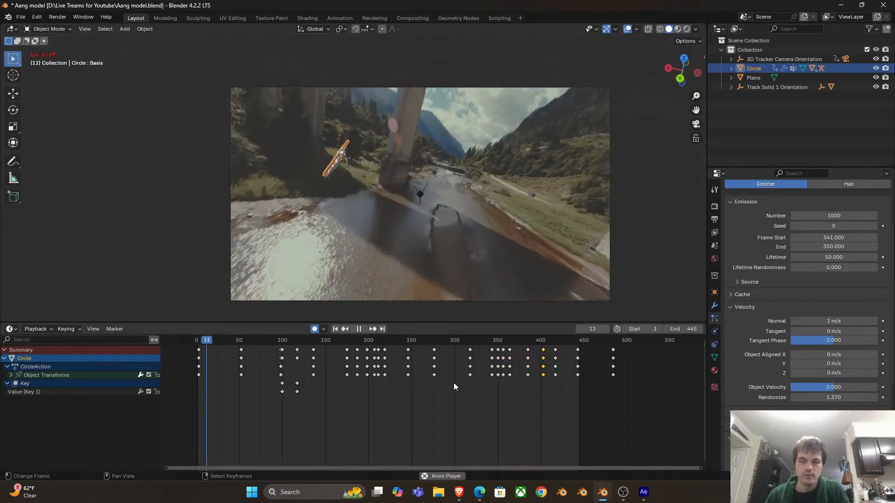
pyautogui.click(483, 384)
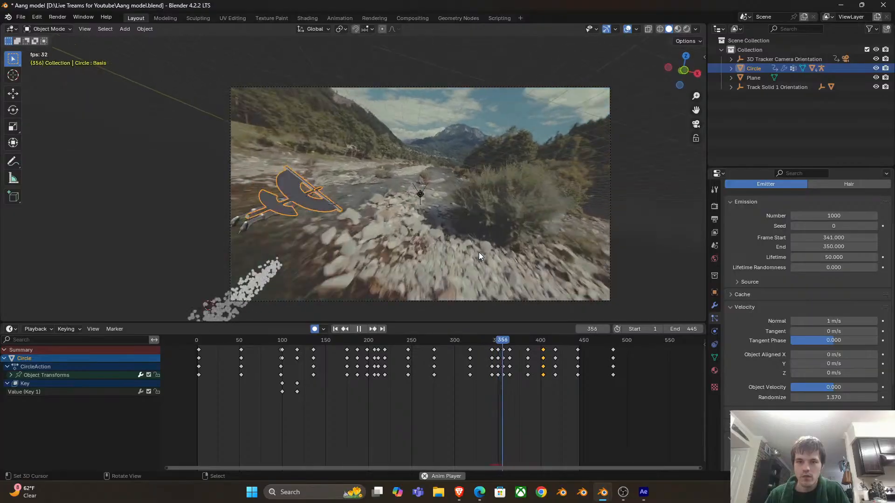
pyautogui.press('space')
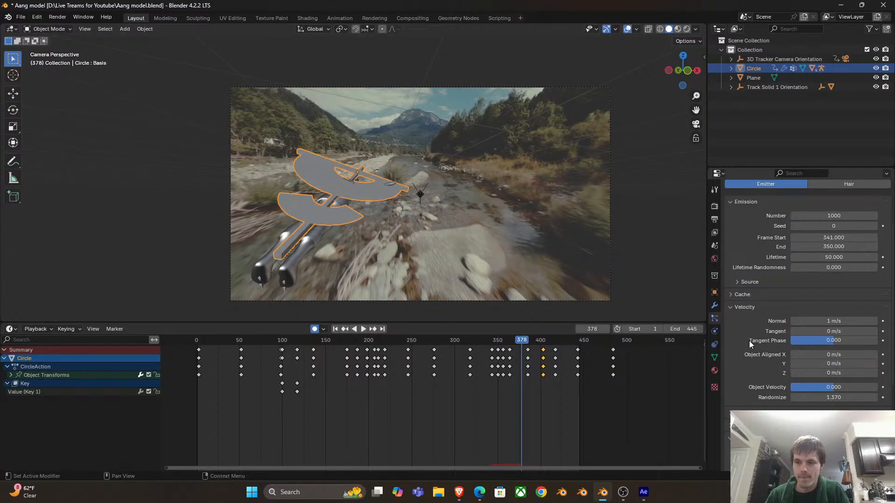
# Look through the glider's modifier, particle and physics settings, and try raising the value of its Key 1 shape key at frame 378
pyautogui.click(715, 306)
pyautogui.click(714, 319)
pyautogui.click(715, 332)
pyautogui.click(716, 323)
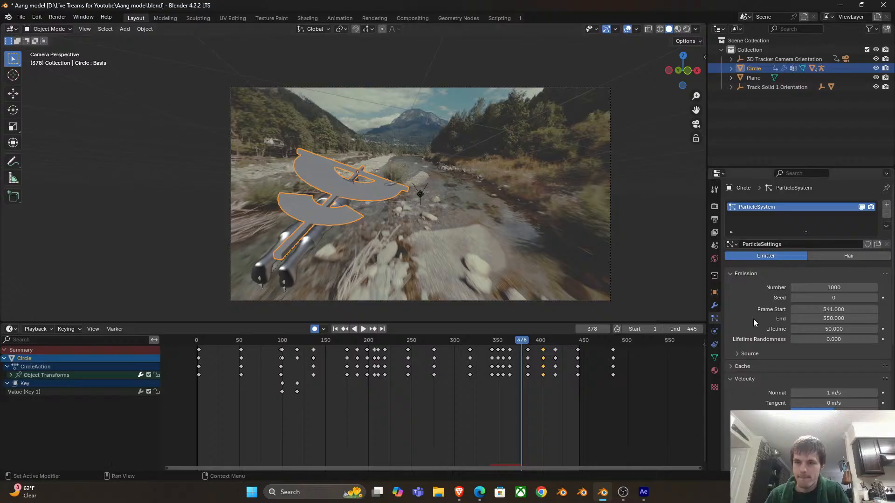
pyautogui.click(715, 306)
pyautogui.click(714, 331)
pyautogui.click(714, 357)
pyautogui.click(793, 325)
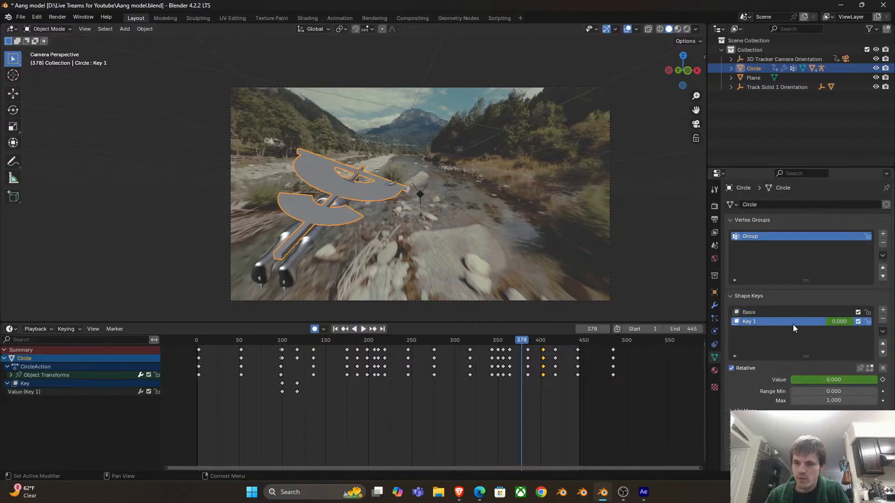
pyautogui.moveTo(823, 381); pyautogui.dragTo(852, 381)
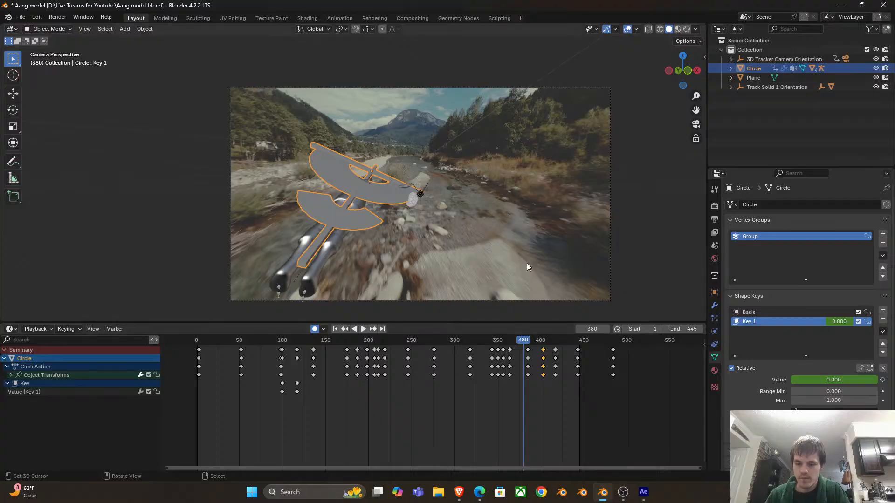
# Keyframe the glider's Key 1 shape key at 0 on frame 379 and at 1 on frame 382
pyautogui.press('Left')
pyautogui.press('i')
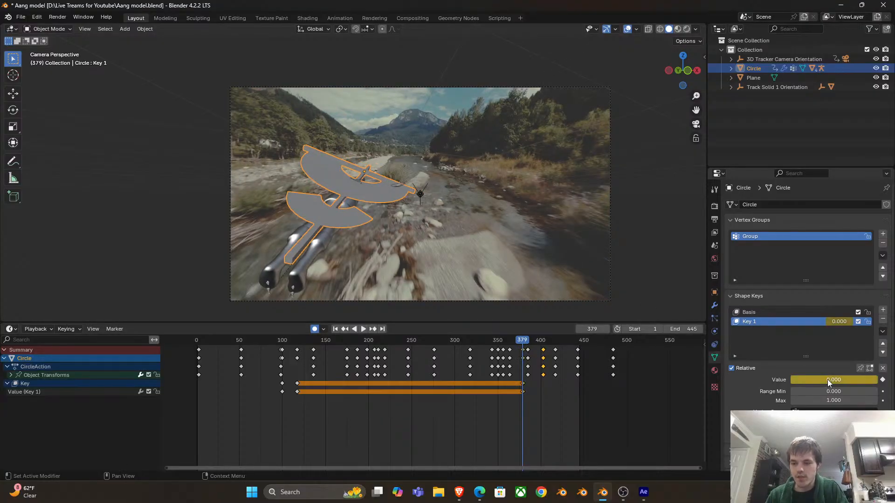
pyautogui.press('Right')
pyautogui.press('Right')
pyautogui.press('Right')
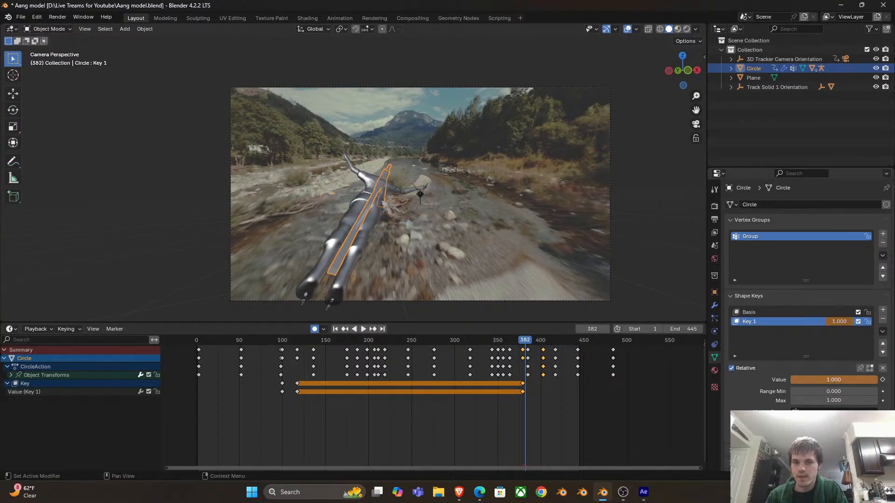
pyautogui.press('Right')
pyautogui.press('Right')
pyautogui.press('Right')
pyautogui.press('Right')
pyautogui.press('Right')
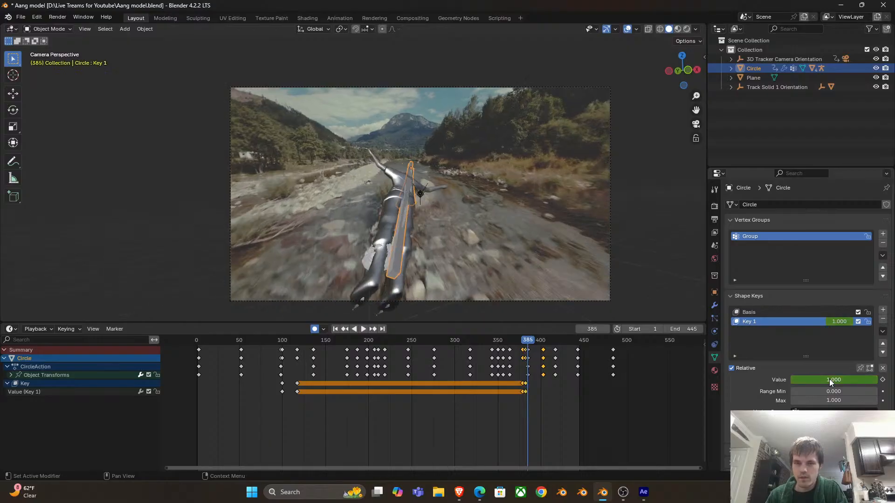
# Keyframe the Key 1 shape key back at 0 on frame 392, and replay the river pass
pyautogui.press('Right')
pyautogui.press('Right')
pyautogui.press('Right')
pyautogui.press('Right')
pyautogui.press('Right')
pyautogui.moveTo(833, 379); pyautogui.dragTo(792, 379)
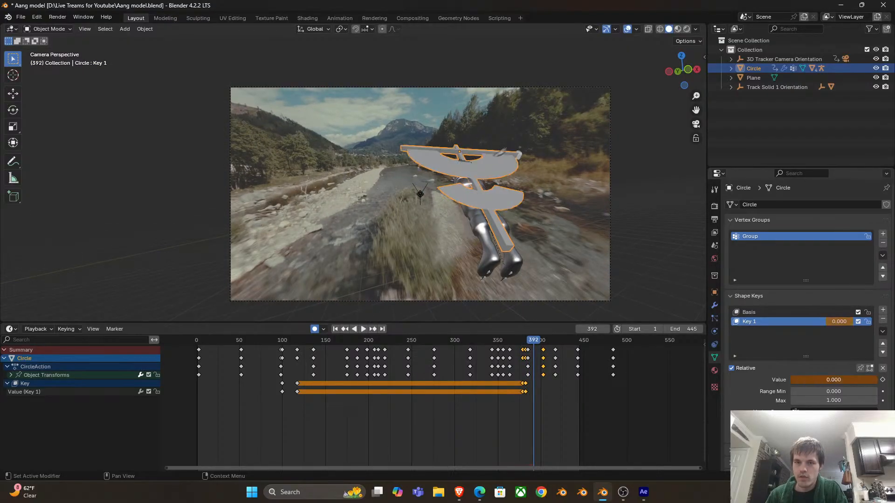
pyautogui.press('space')
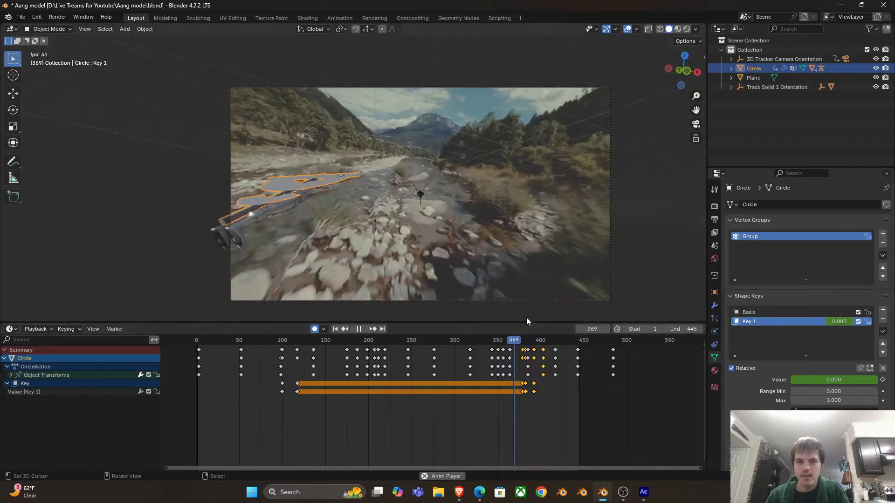
# Shift the new Key 1 keyframes to frames 378, 388 and 398, and replay the river pass
pyautogui.click(531, 398)
pyautogui.scroll(2, 445, 399)
pyautogui.moveTo(446, 399)
pyautogui.mouseDown()
pyautogui.moveTo(439, 387)
pyautogui.moveTo(459, 391)
pyautogui.moveTo(450, 391)
pyautogui.mouseUp()
pyautogui.press('space')
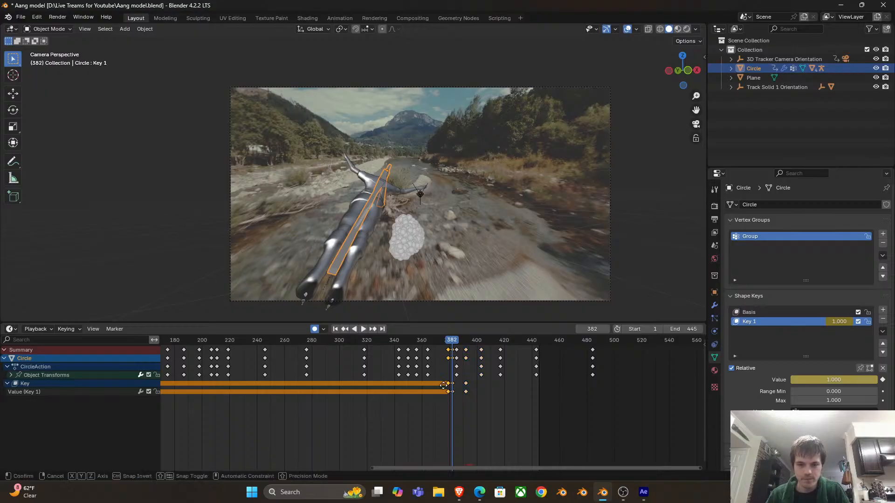
pyautogui.click(436, 386)
pyautogui.press('space')
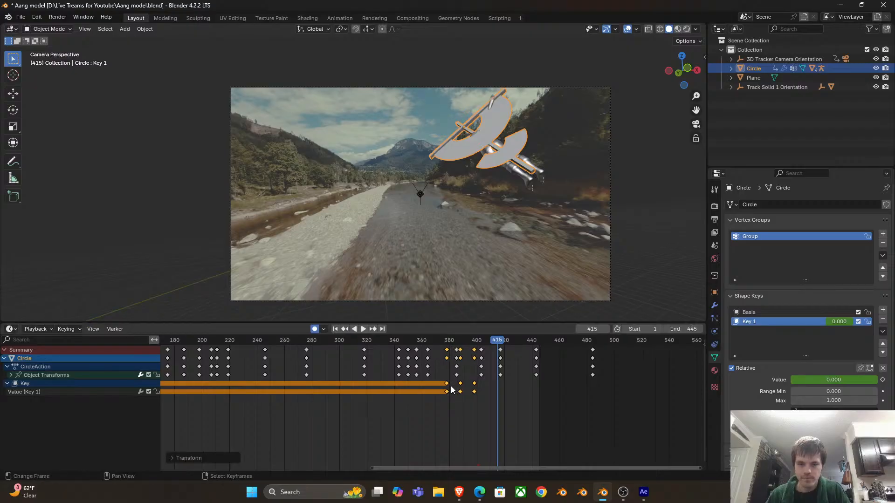
# Delete the Key 1 keyframes between frames 378 and 398
pyautogui.click(432, 381)
pyautogui.press('space')
pyautogui.click(438, 379)
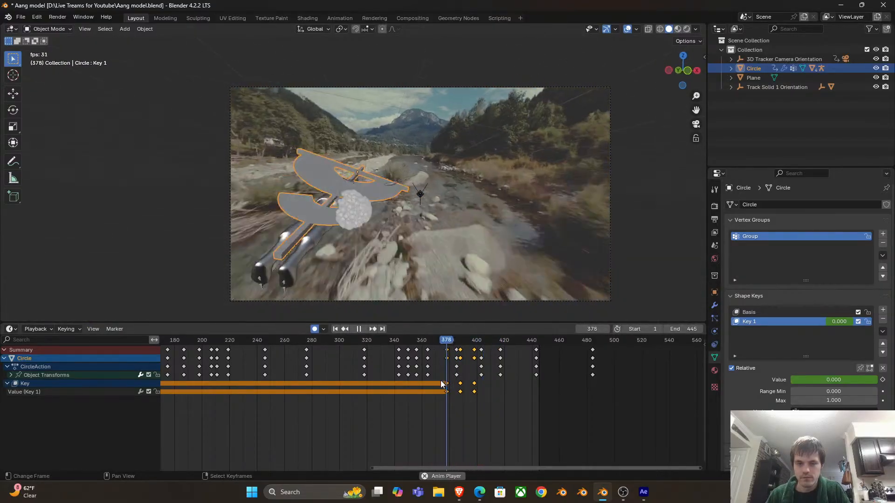
pyautogui.press('x')
pyautogui.click(437, 395)
pyautogui.press('Escape')
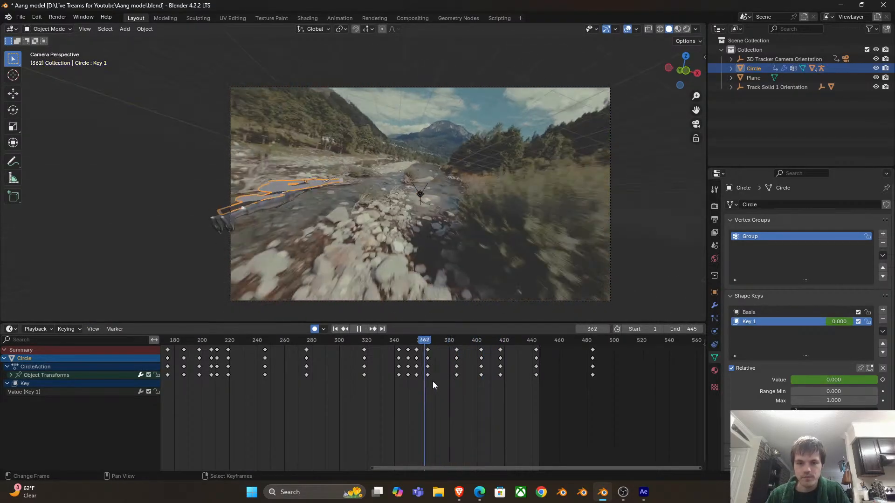
# Move the glider's keyframes from frame 385 to 386, and replay the animation
pyautogui.press('space')
pyautogui.scroll(2, 468, 363)
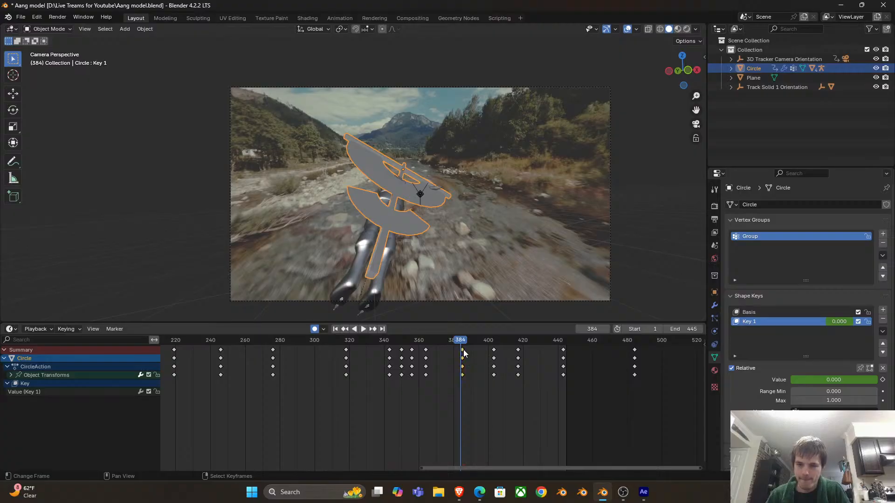
pyautogui.moveTo(463, 350); pyautogui.dragTo(461, 349)
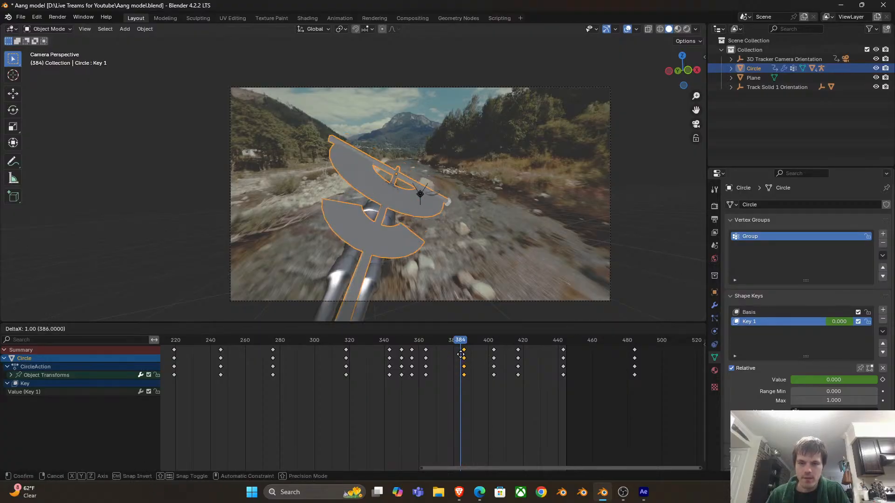
pyautogui.press('space')
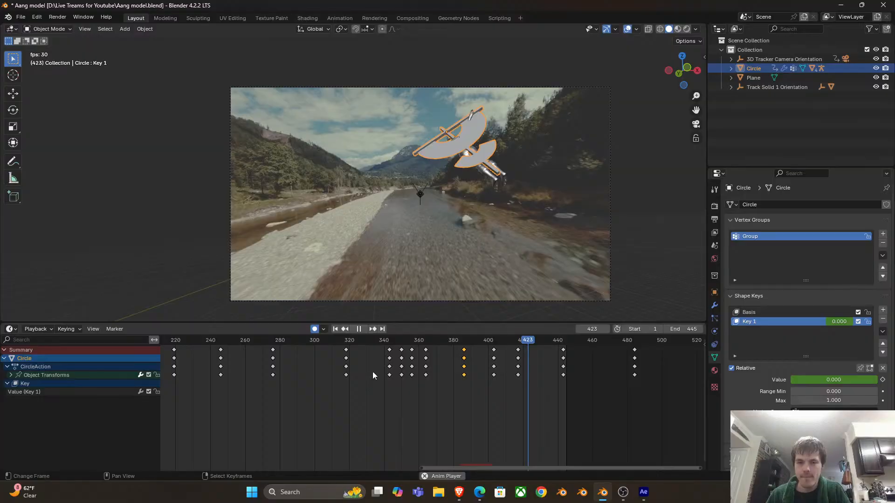
pyautogui.scroll(-4, 369, 371)
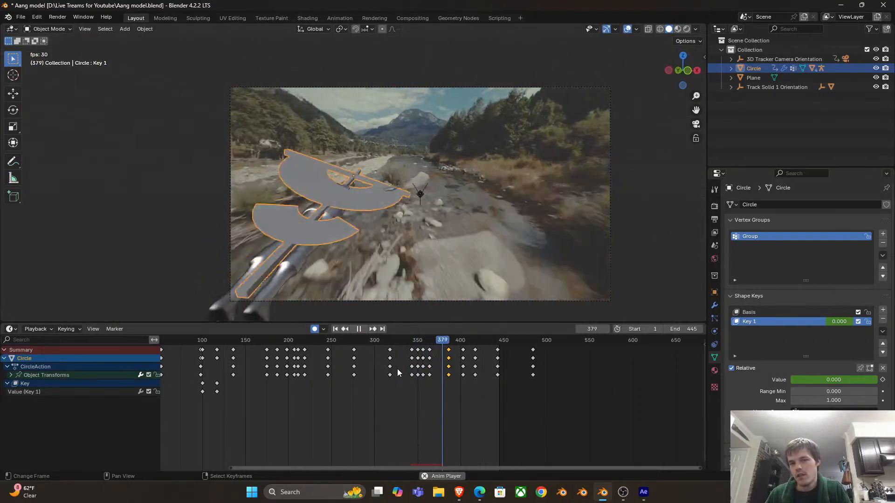
pyautogui.scroll(-2, 417, 375)
pyautogui.scroll(-2, 425, 377)
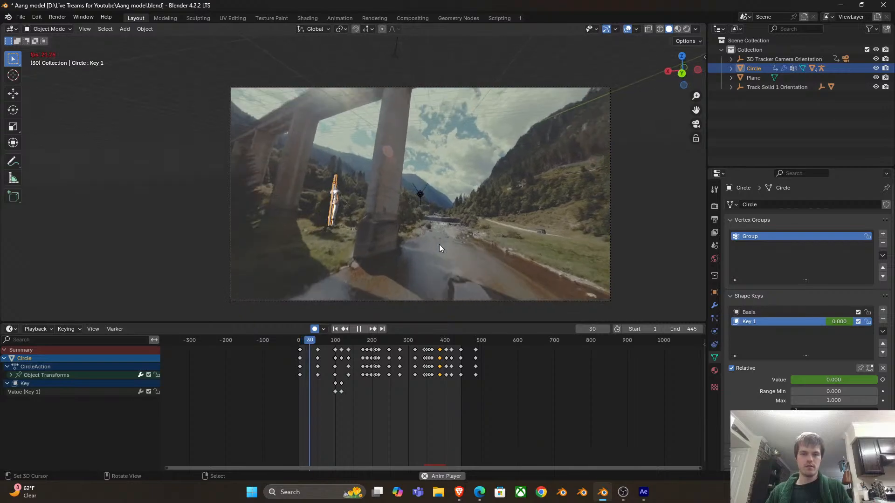
# Keyframe the glider's Key 1 shape key at 0 on frame 12 and at 1 on frame 38, and replay the opening
pyautogui.click(439, 245)
pyautogui.press('Escape')
pyautogui.press('space')
pyautogui.scroll(2, 365, 146)
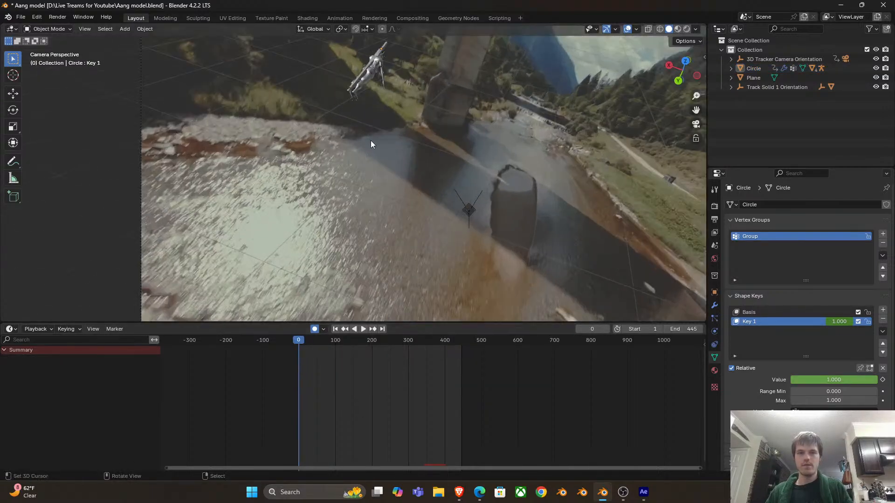
pyautogui.click(342, 118)
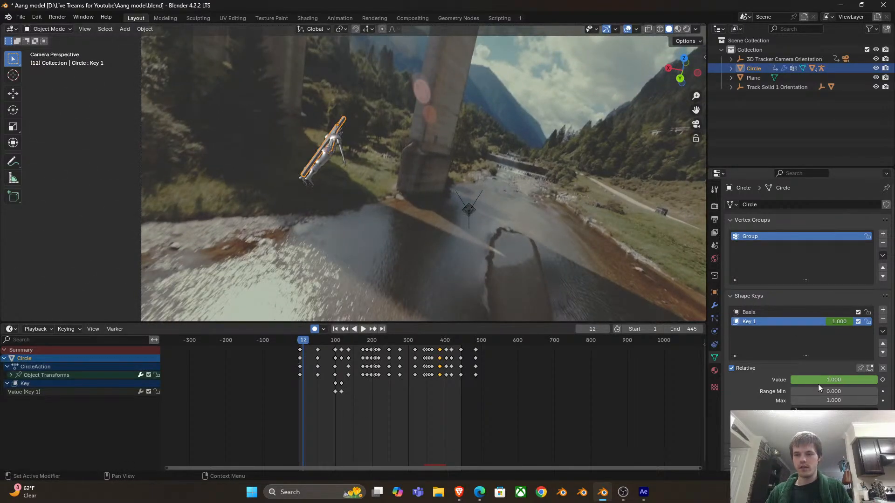
pyautogui.press('space')
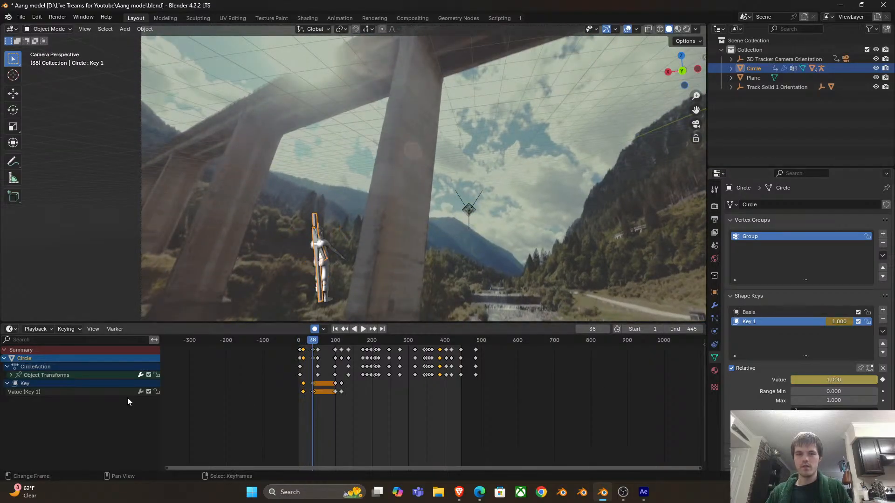
pyautogui.press('Escape')
pyautogui.press('space')
pyautogui.press('space')
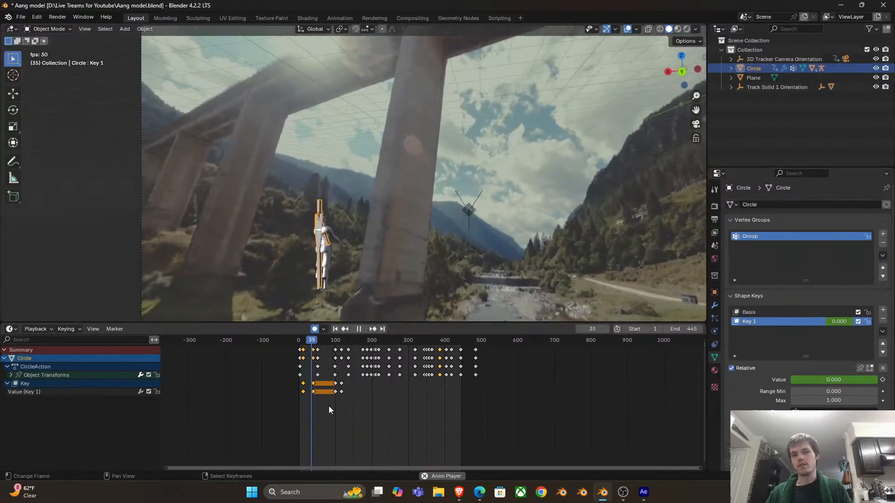
# Rotate the glider at frame 2 to tilt it edge-on to the camera, and replay the approach to the bridge
pyautogui.click(299, 368)
pyautogui.scroll(3, 415, 414)
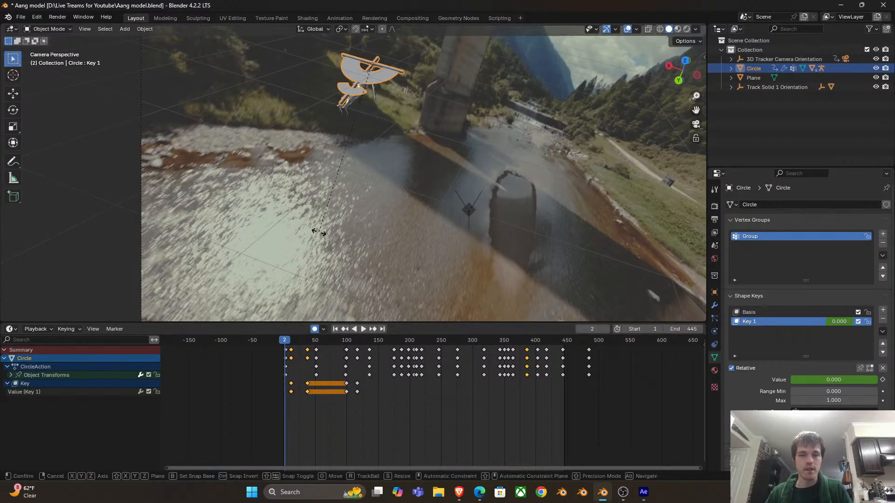
pyautogui.click(251, 175)
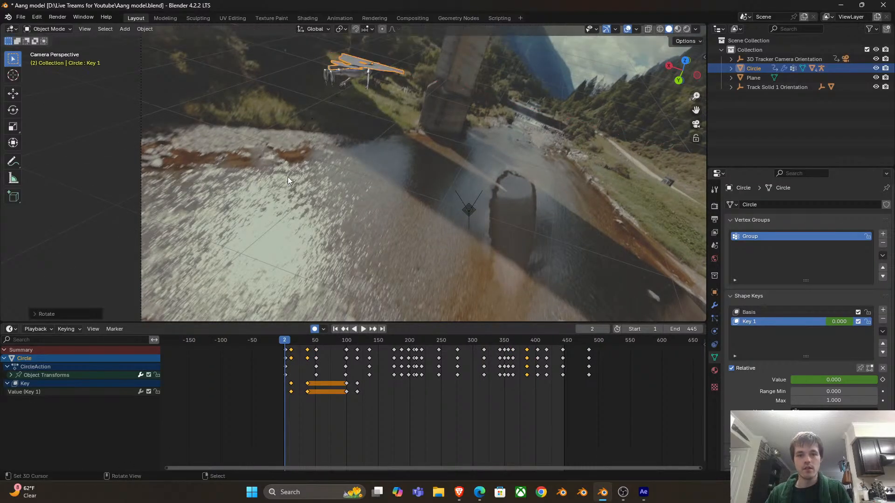
pyautogui.press('space')
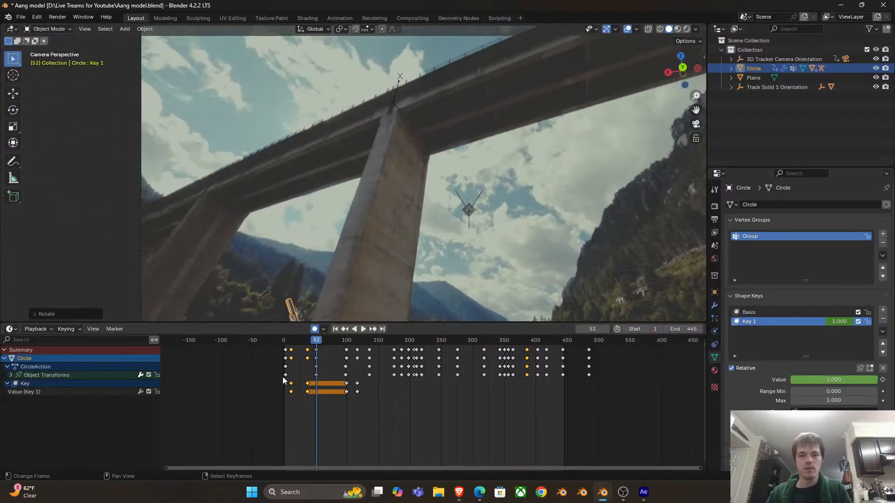
pyautogui.press('Escape')
pyautogui.press('KP_0')
pyautogui.scroll(1, 333, 366)
pyautogui.scroll(2, 334, 363)
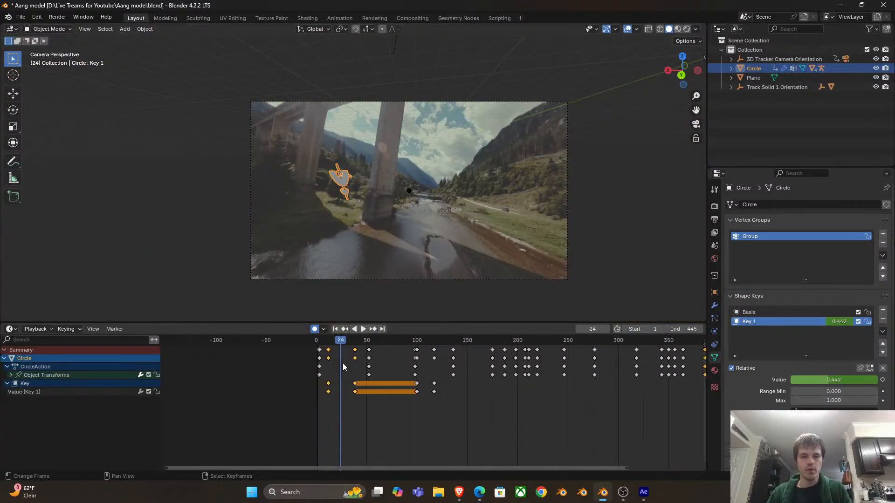
# Try rearranging the glider's keyframes at frames 2 and 3, and undo the edit
pyautogui.click(300, 359)
pyautogui.scroll(3, 350, 354)
pyautogui.click(401, 350)
pyautogui.rightClick(402, 350)
pyautogui.press('g')
pyautogui.rightClick(409, 364)
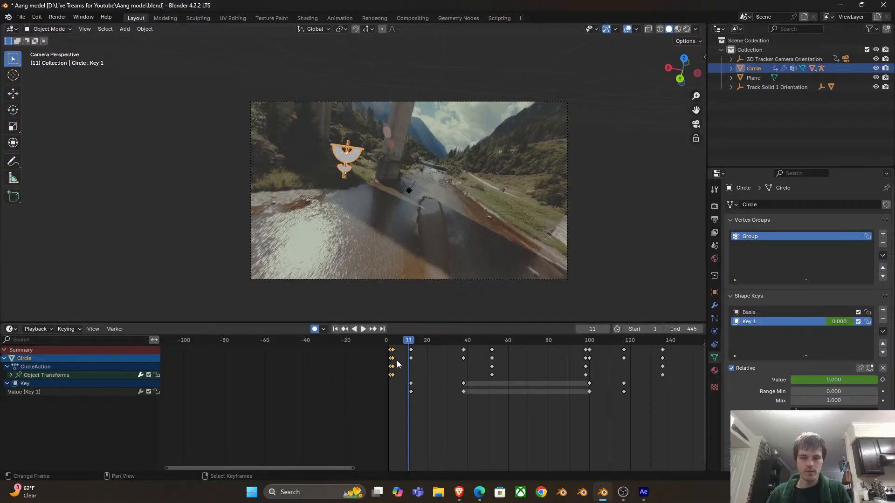
pyautogui.moveTo(389, 359)
pyautogui.mouseDown()
pyautogui.moveTo(413, 360)
pyautogui.moveTo(404, 363)
pyautogui.mouseUp()
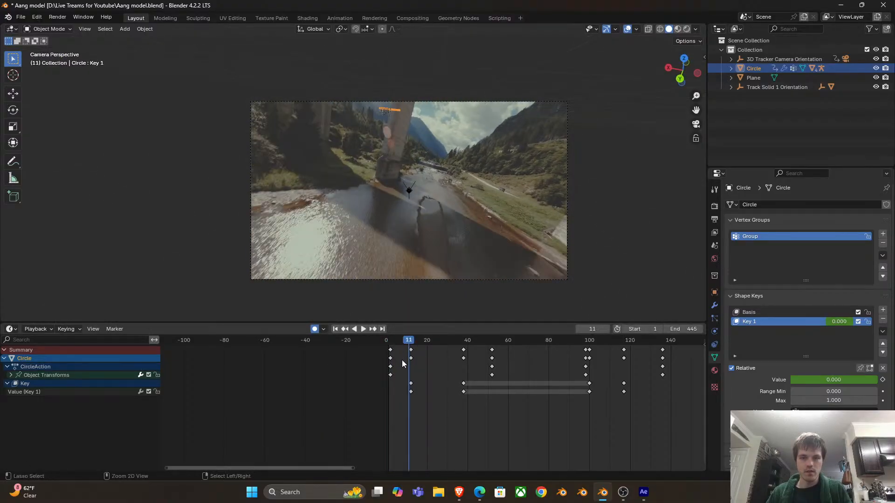
pyautogui.hotkey('ctrl', 'z')
pyautogui.scroll(2, 387, 359)
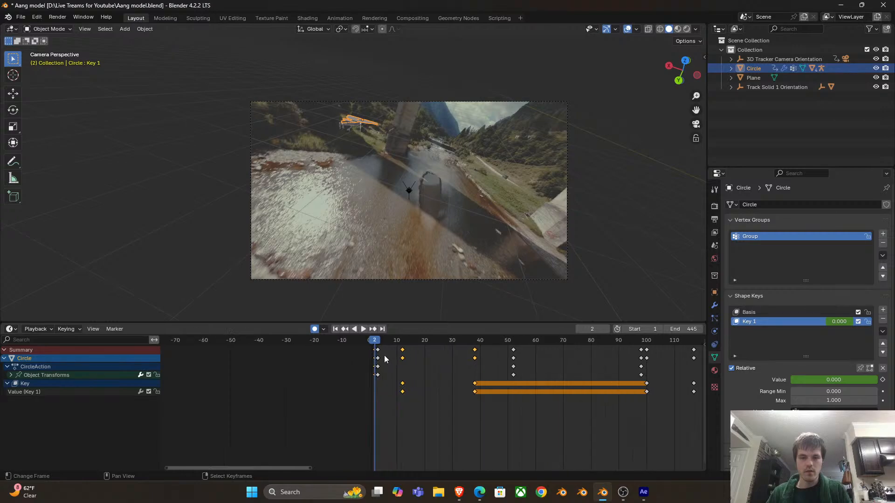
# Move the glider's frame 3 keyframes to frame 7, adjust its rotation, and replay the opening
pyautogui.moveTo(381, 351)
pyautogui.mouseDown()
pyautogui.moveTo(388, 361)
pyautogui.moveTo(380, 359)
pyautogui.moveTo(389, 357)
pyautogui.mouseUp()
pyautogui.press('space')
pyautogui.click(288, 189)
pyautogui.press('space')
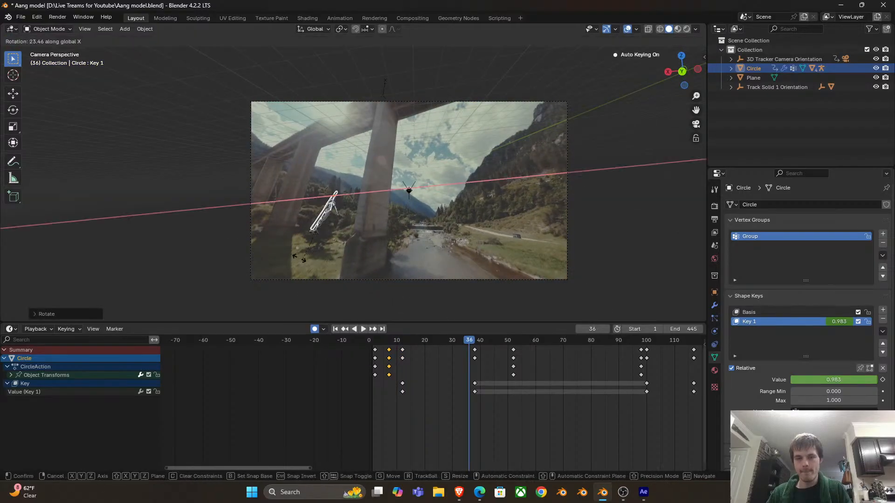
# Duplicate the glider's frame 7 keyframes to frame 28, and replay the opening
pyautogui.moveTo(380, 359); pyautogui.dragTo(446, 364)
pyautogui.hotkey('shift', 'Left')
pyautogui.press('space')
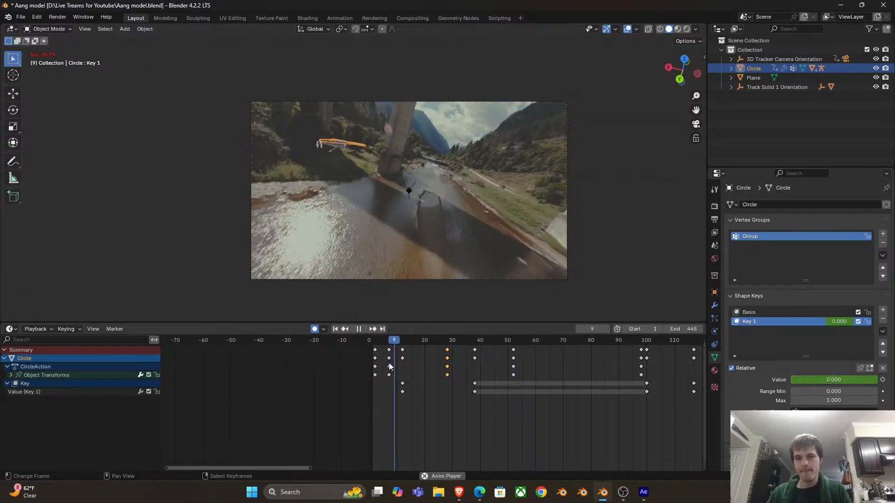
pyautogui.press('space')
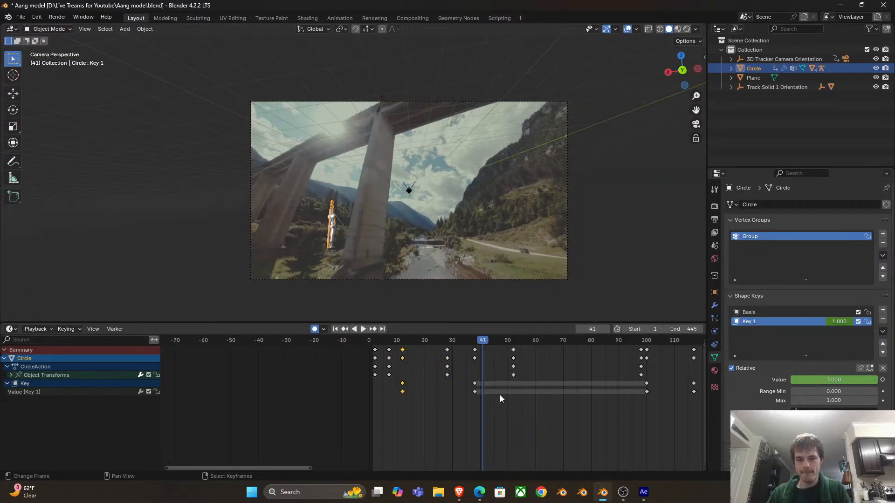
# Move the Key 1 shape keyframes from frames 12 and 38 to frames 36 and 50, and replay the flight under the bridge
pyautogui.keyDown('shift'); pyautogui.click(476, 382); pyautogui.keyUp('shift')
pyautogui.moveTo(475, 383); pyautogui.dragTo(512, 388)
pyautogui.click(435, 391)
pyautogui.moveTo(435, 391); pyautogui.dragTo(469, 392)
pyautogui.hotkey('shift', 'Left')
pyautogui.press('space')
pyautogui.press('space')
pyautogui.press('space')
pyautogui.hotkey('shift', 'Left')
pyautogui.press('Home')
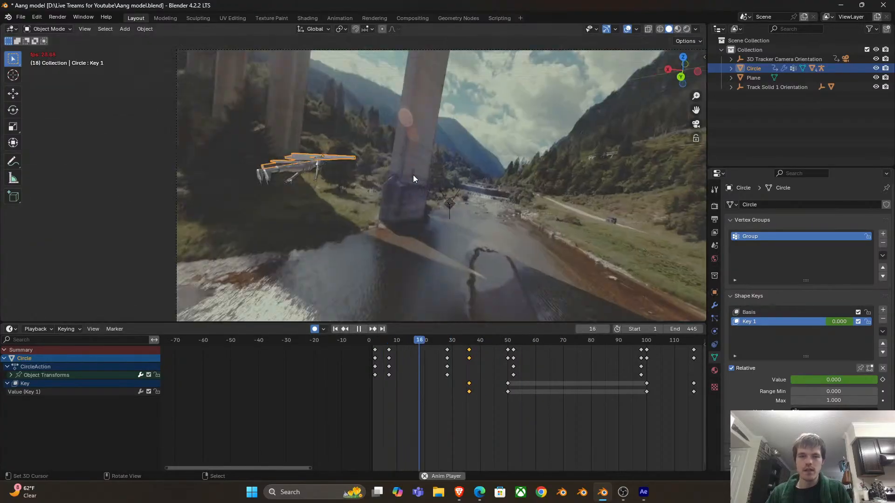
pyautogui.scroll(-2, 412, 175)
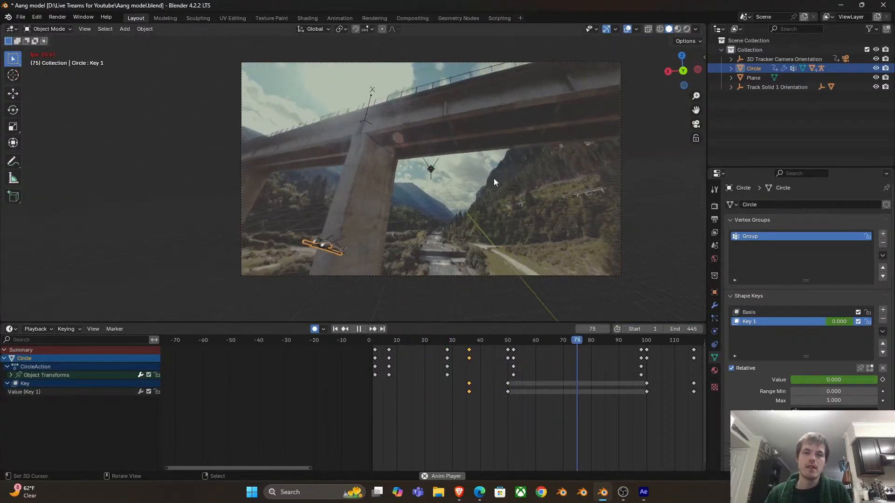
# Set the tracker camera's background footage opacity to 1.000, and enlarge the 3D viewport with the animation at frame 0
pyautogui.press('space')
pyautogui.click(569, 63)
pyautogui.scroll(-6, 792, 391)
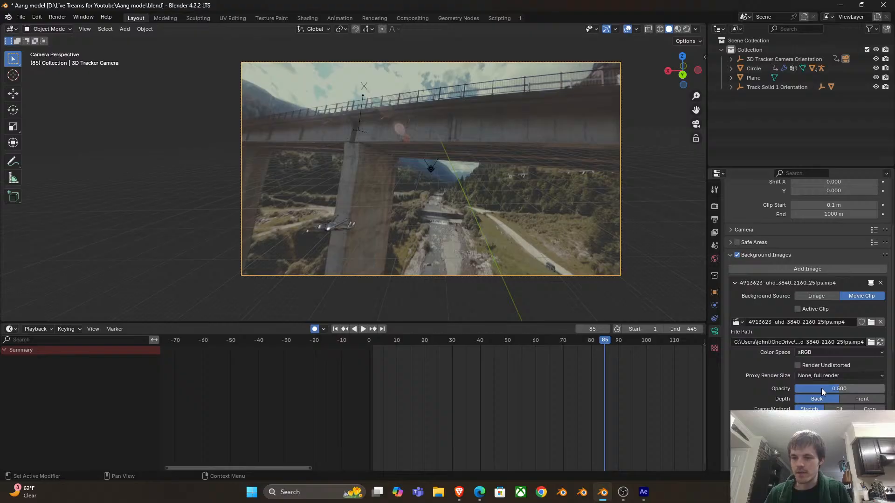
pyautogui.moveTo(821, 388); pyautogui.dragTo(884, 388)
pyautogui.scroll(3, 513, 256)
pyautogui.moveTo(425, 322); pyautogui.dragTo(424, 372)
pyautogui.click(368, 403)
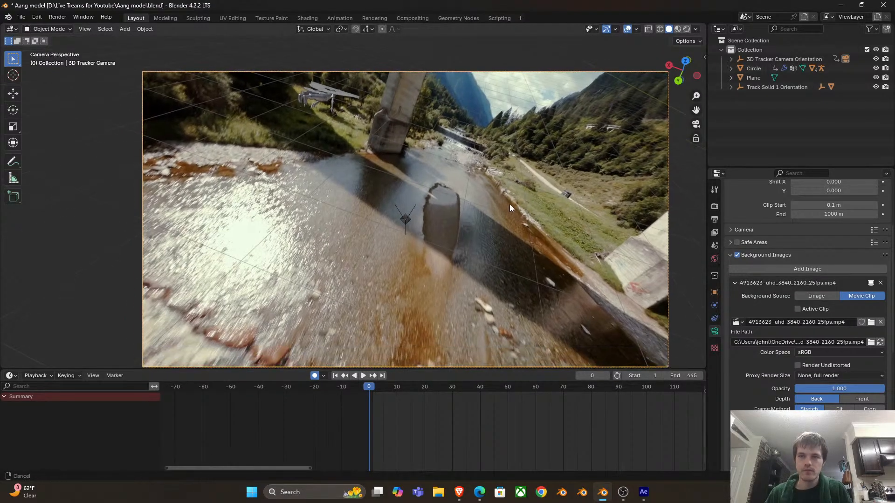
# Hide the viewport's floor grid and switch the shading to Material Preview
pyautogui.click(627, 28)
pyautogui.click(627, 28)
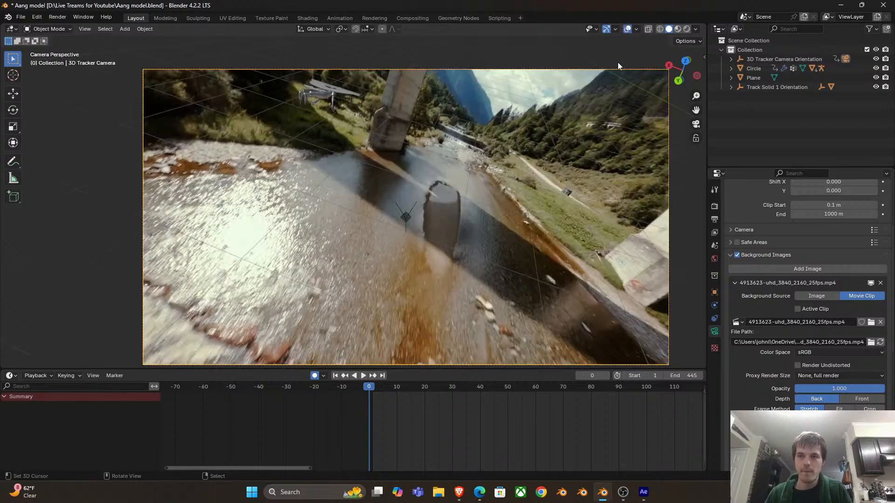
pyautogui.click(636, 30)
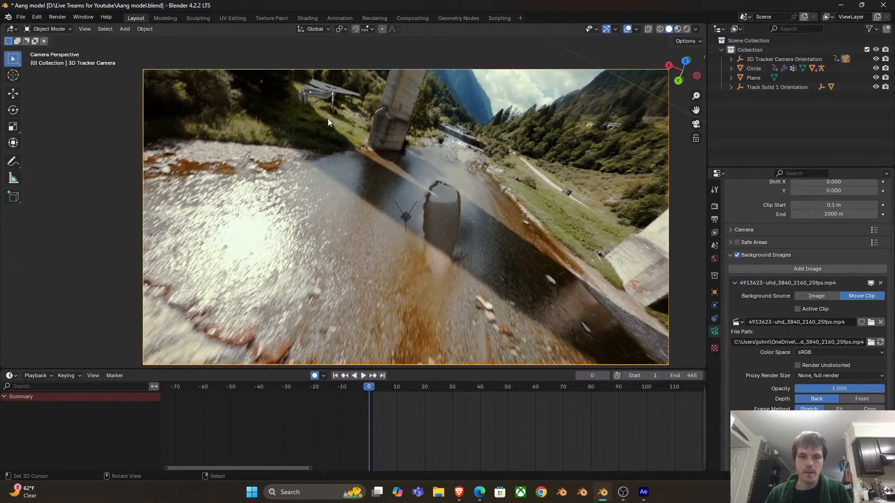
pyautogui.click(391, 269)
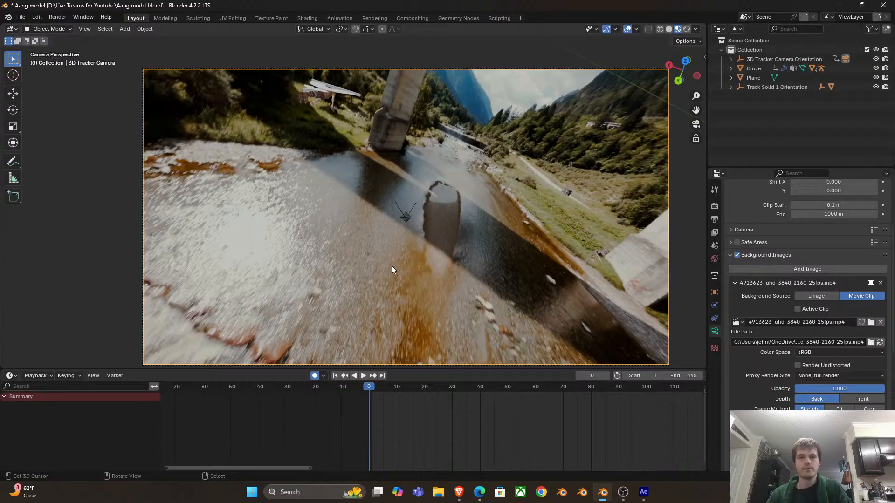
# Select the glider and set the base color of its Material.001 to orange, checking the reference in the web browser
pyautogui.scroll(4, 388, 119)
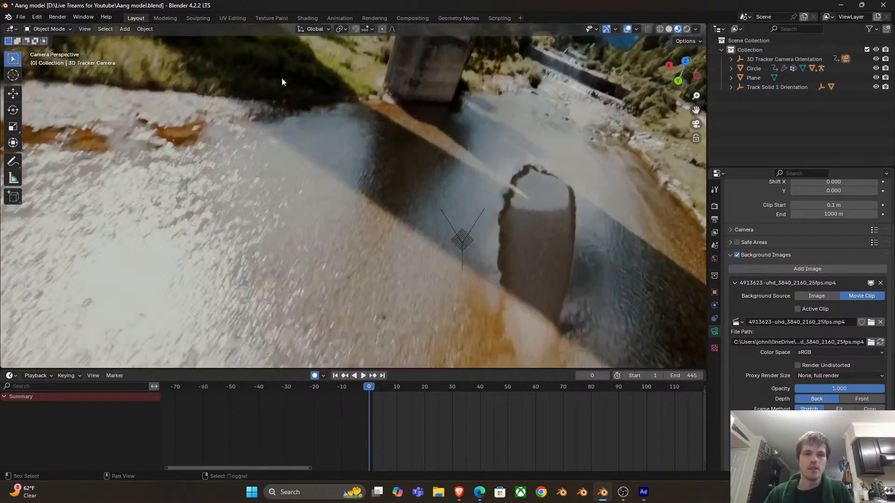
pyautogui.scroll(-2, 342, 85)
pyautogui.click(315, 102)
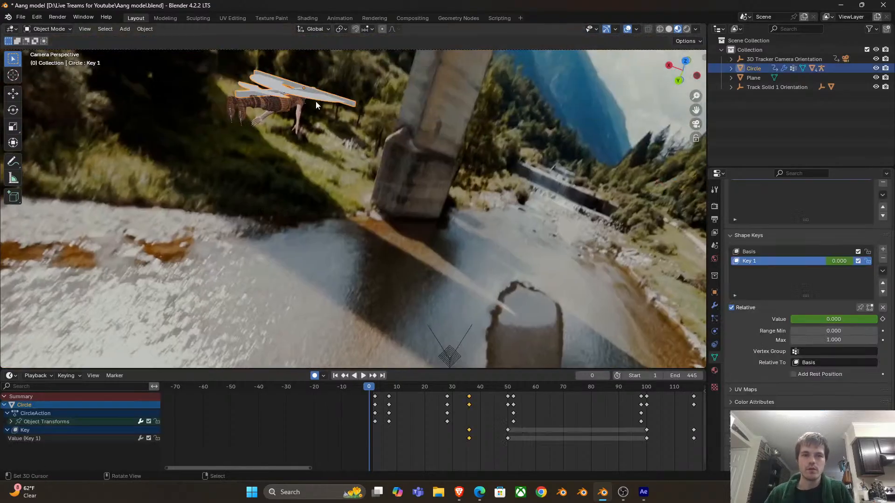
pyautogui.click(714, 370)
pyautogui.click(807, 247)
pyautogui.click(830, 303)
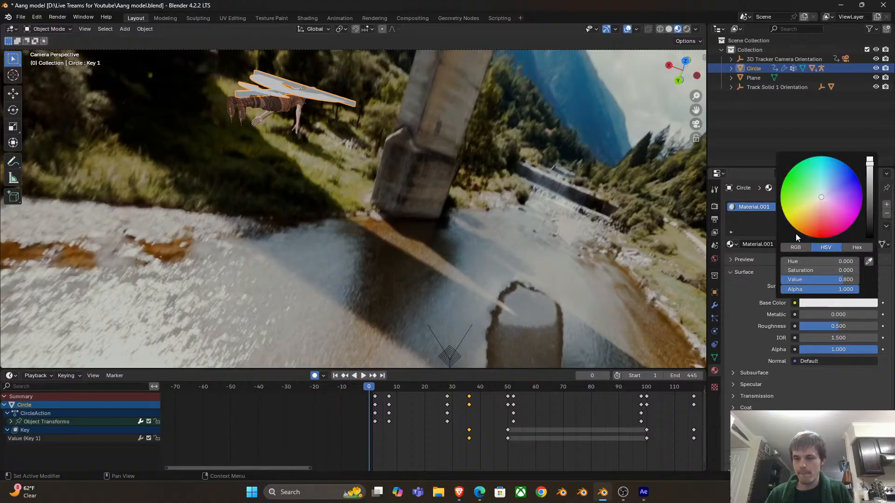
pyautogui.click(459, 492)
pyautogui.click(459, 494)
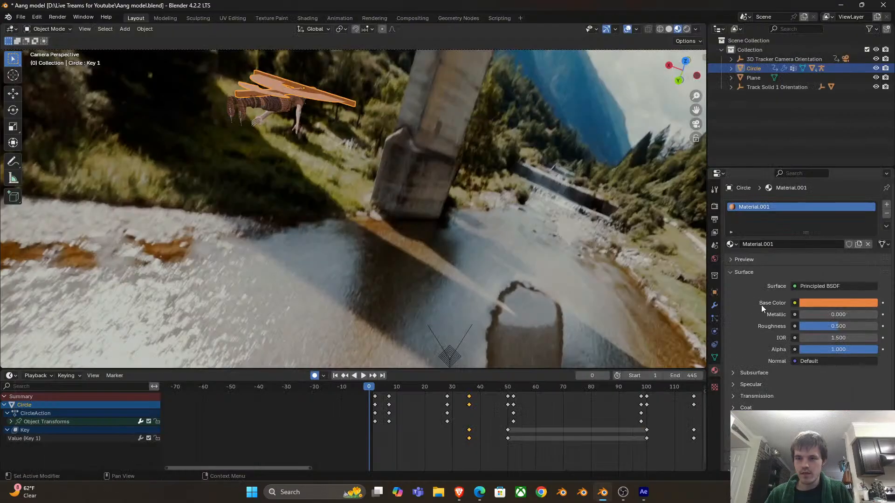
# Set the glider's Material.001 to a soft red base color with hue 0.013 and reduce its roughness to 0.000
pyautogui.click(840, 304)
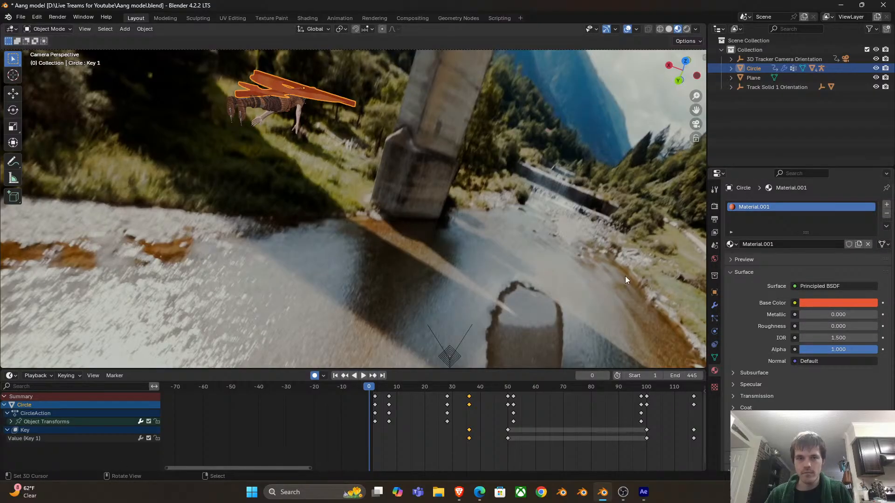
pyautogui.click(854, 305)
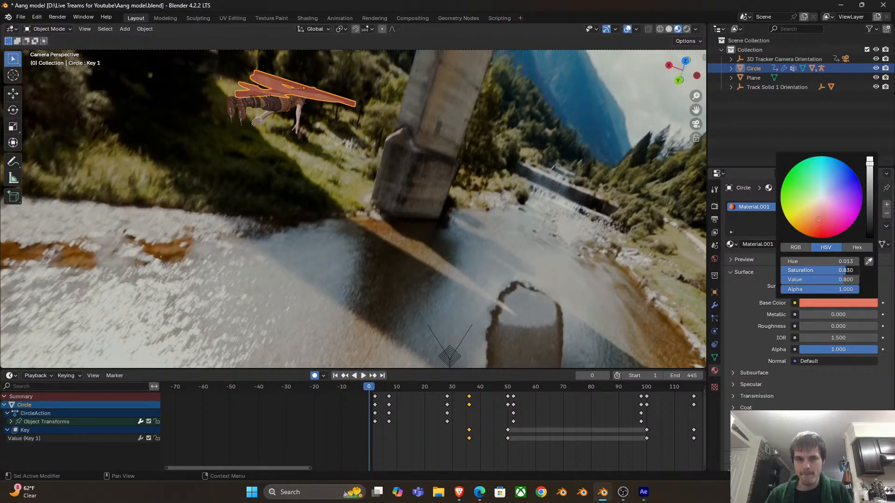
pyautogui.scroll(-4, 367, 134)
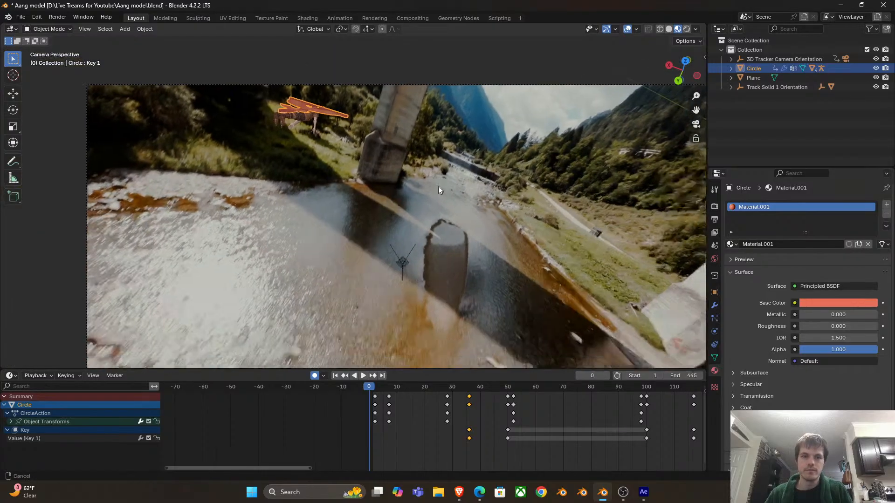
# Deselect the glider, play its flight over the full-opacity footage, and return to frame 1
pyautogui.click(400, 165)
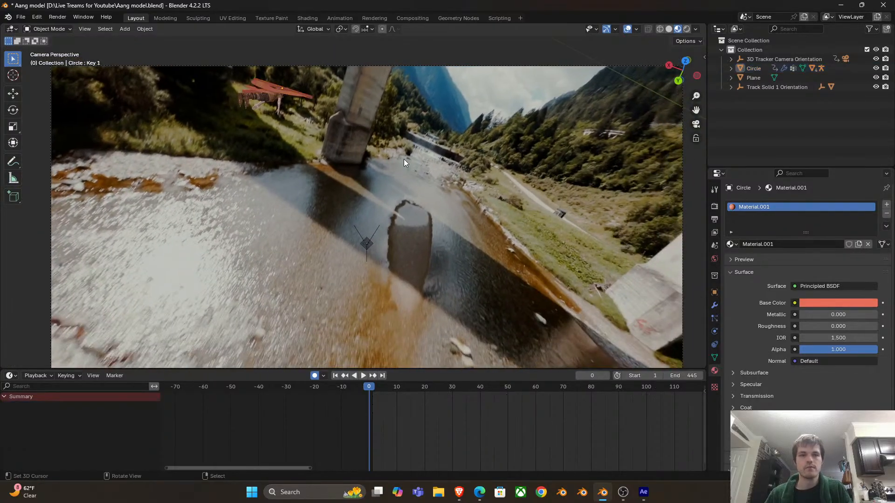
pyautogui.scroll(-2, 404, 158)
pyautogui.press('space')
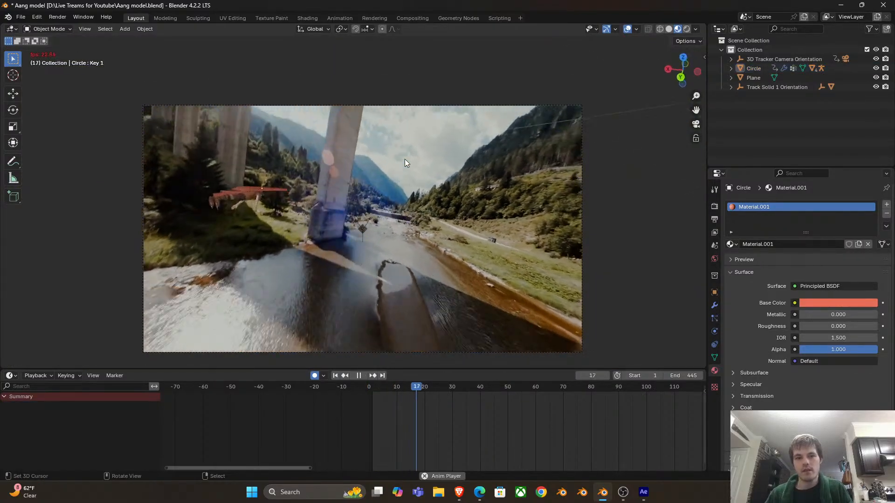
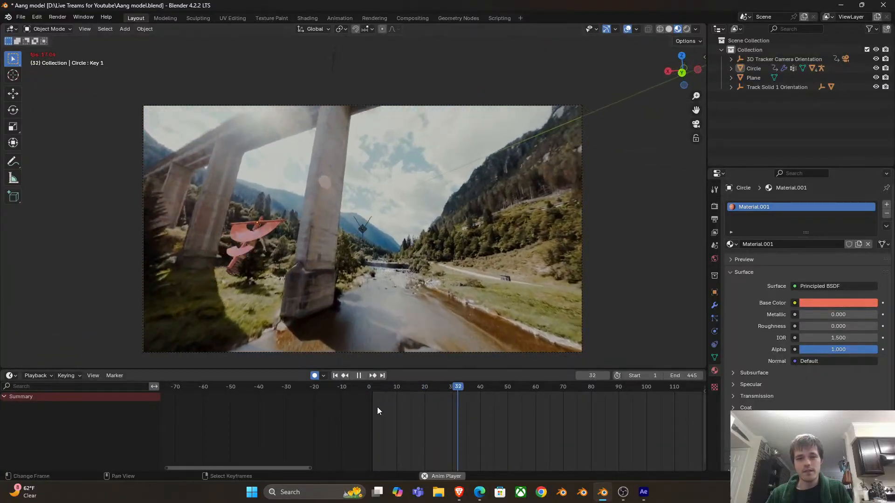
pyautogui.click(372, 405)
pyautogui.press('space')
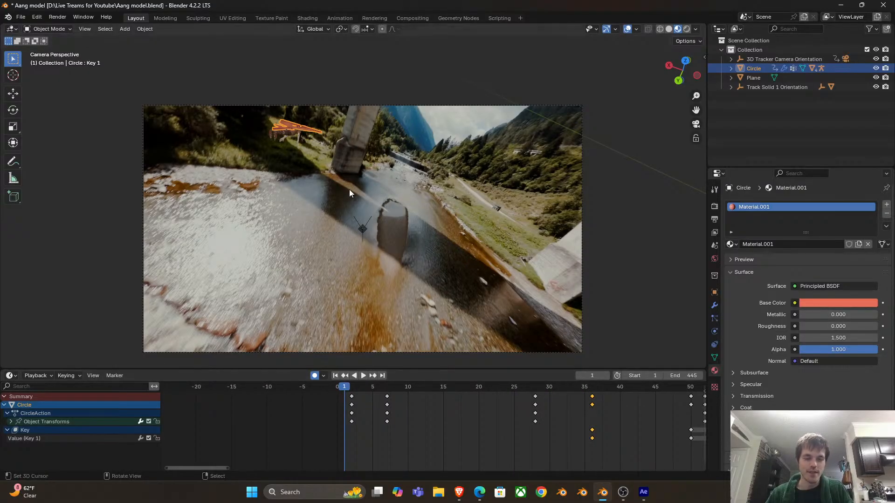
# Move the glider back along its local Y axis at frame 1, remove its frame 2 keyframes, and replay the opening
pyautogui.press('g')
pyautogui.press('y')
pyautogui.press('y')
pyautogui.click(297, 209)
pyautogui.press('space')
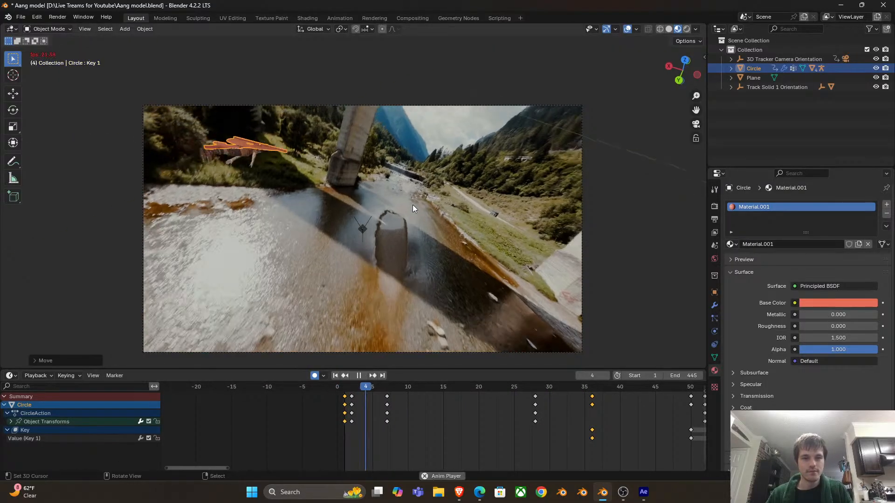
pyautogui.click(340, 404)
pyautogui.press('space')
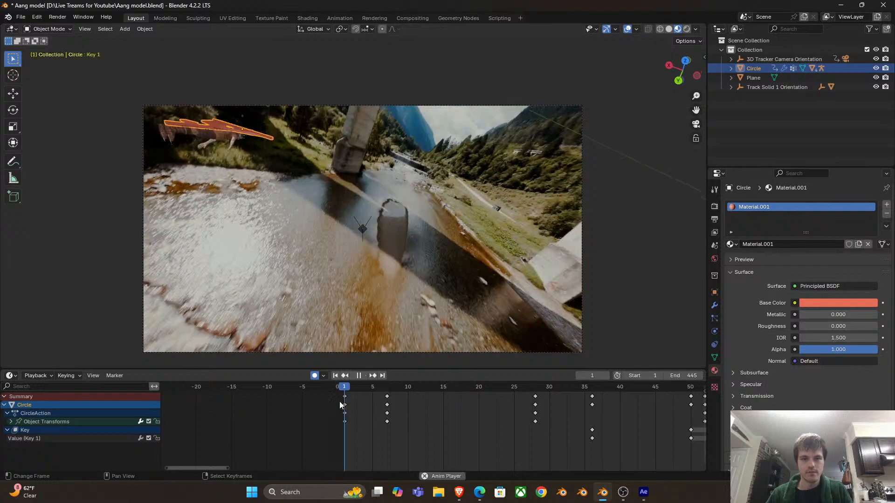
# Move the glider's opening keyframes from frame 1 to frame -6, and replay from the start
pyautogui.press('space')
pyautogui.moveTo(346, 404); pyautogui.dragTo(304, 405)
pyautogui.click(304, 404)
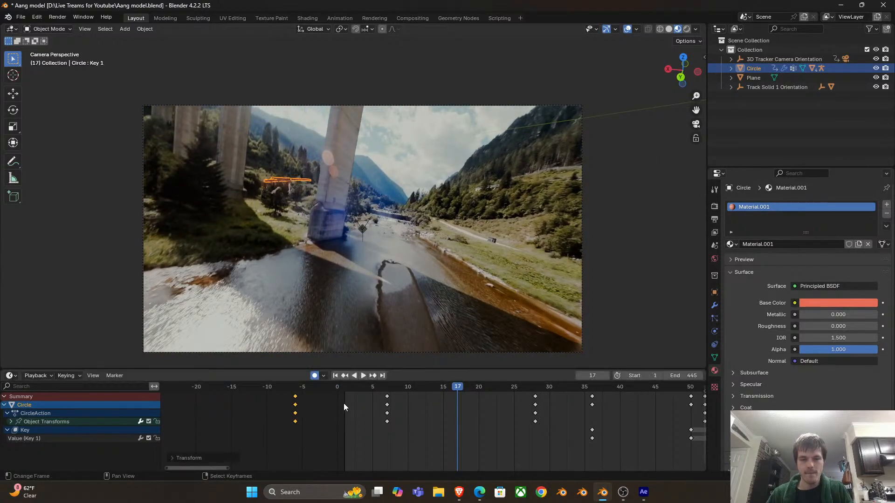
pyautogui.hotkey('shift', 'Left')
pyautogui.press('space')
pyautogui.press('space')
pyautogui.click(337, 404)
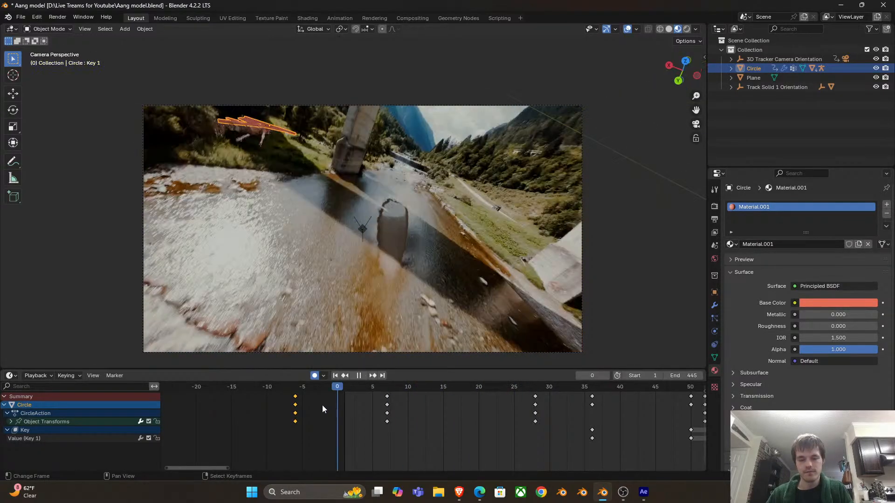
# Move the glider's opening keyframes to frame 0, adjust its starting position, and replay the opening
pyautogui.press('g')
pyautogui.click(347, 404)
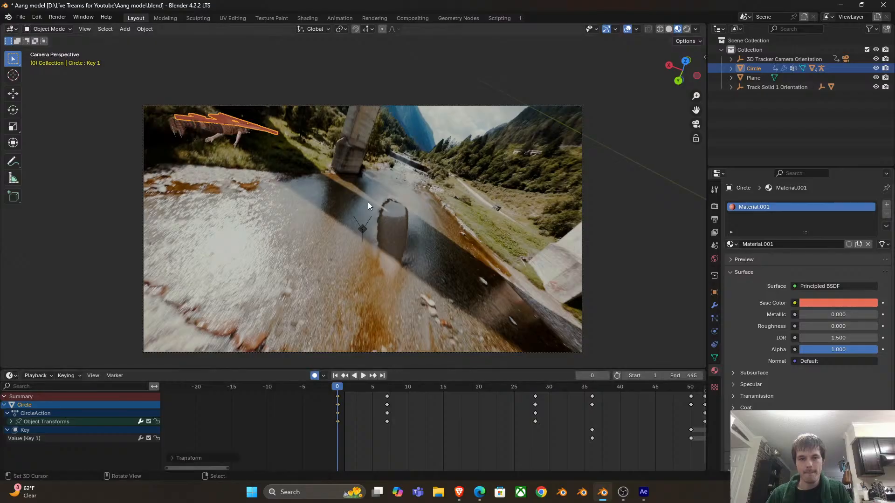
pyautogui.press('g')
pyautogui.click(336, 397)
pyautogui.press('space')
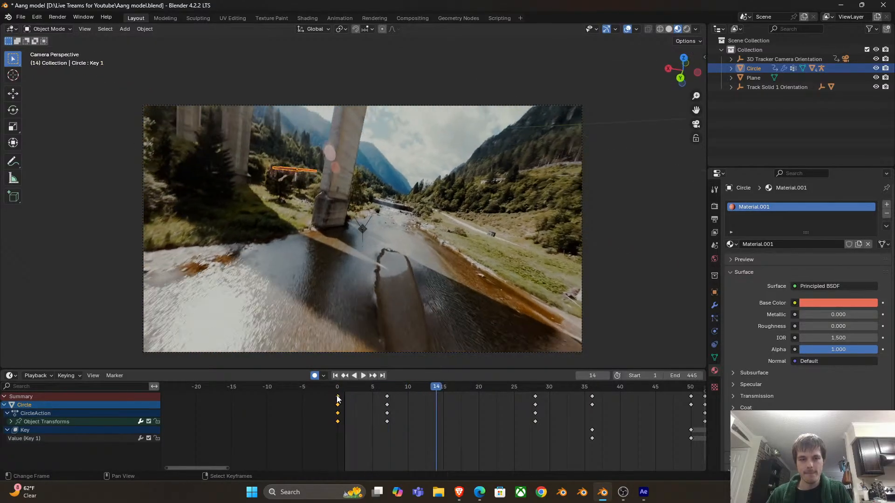
# Shift the glider's opening keyframes from frame 0 back to frame -6, and check the start of the flight
pyautogui.press('g')
pyautogui.click(292, 401)
pyautogui.click(342, 399)
pyautogui.press('space')
pyautogui.press('space')
# Rotate the glider about -20° around the global X axis at frame 7, and replay the opening
pyautogui.click(387, 397)
pyautogui.press('r')
pyautogui.press('x')
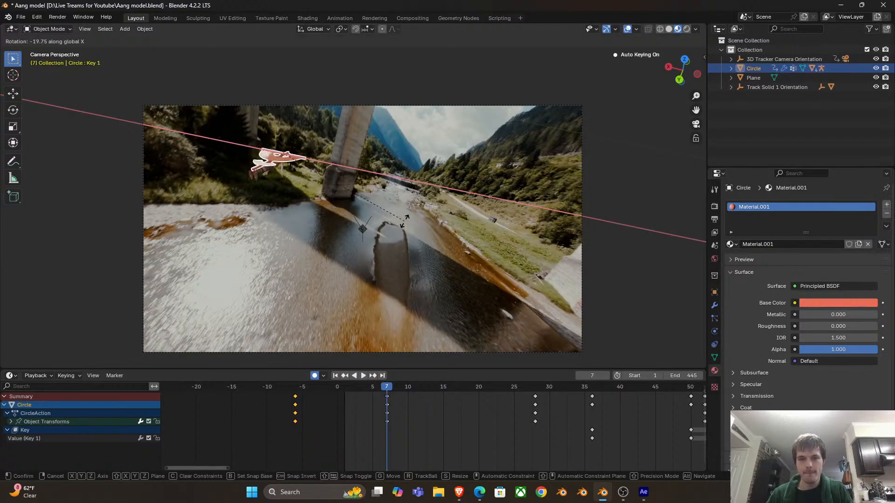
pyautogui.press('space')
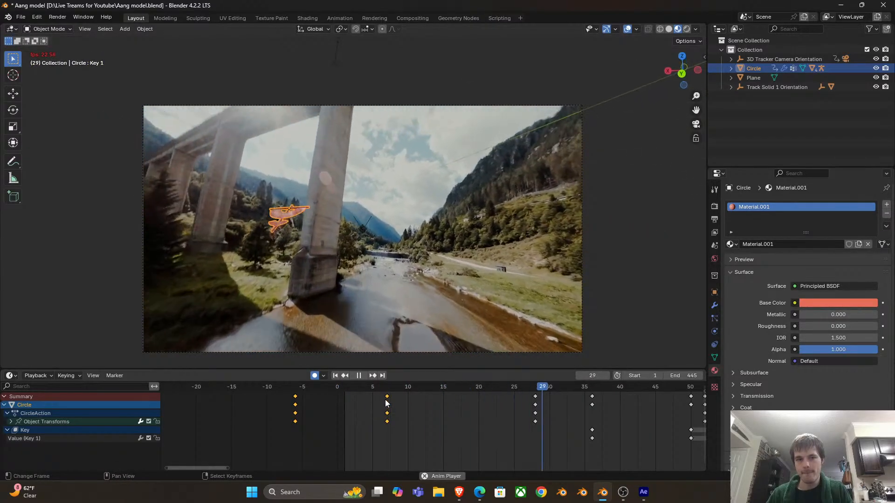
pyautogui.click(349, 406)
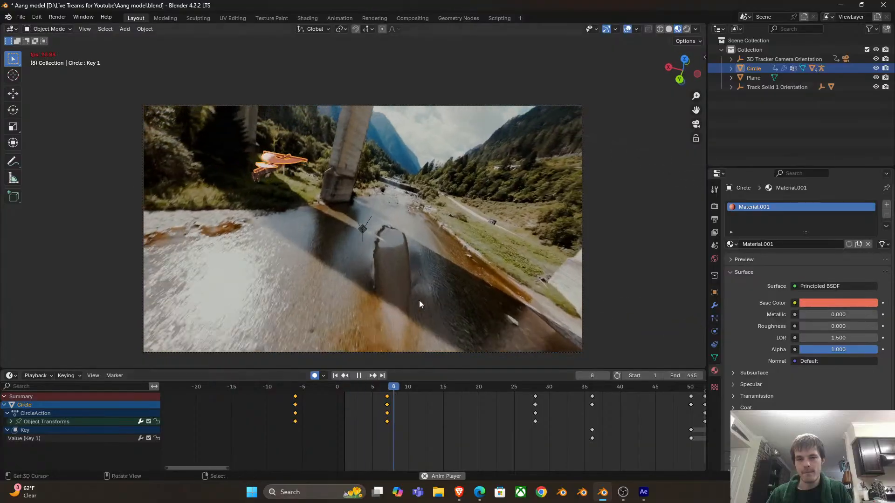
pyautogui.click(368, 410)
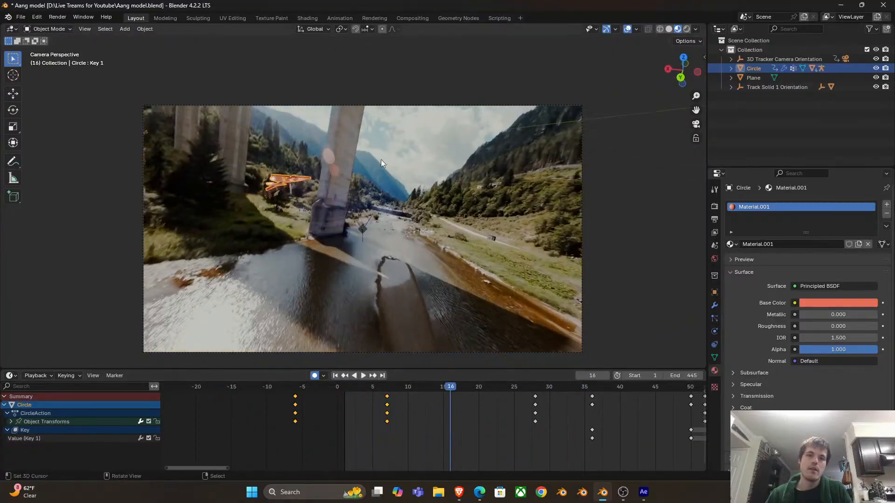
# Set the glider material's roughness to 0.355, deselect the glider, and play the flight to frame 128
pyautogui.press('space')
pyautogui.press('Home')
pyautogui.scroll(-1, 401, 146)
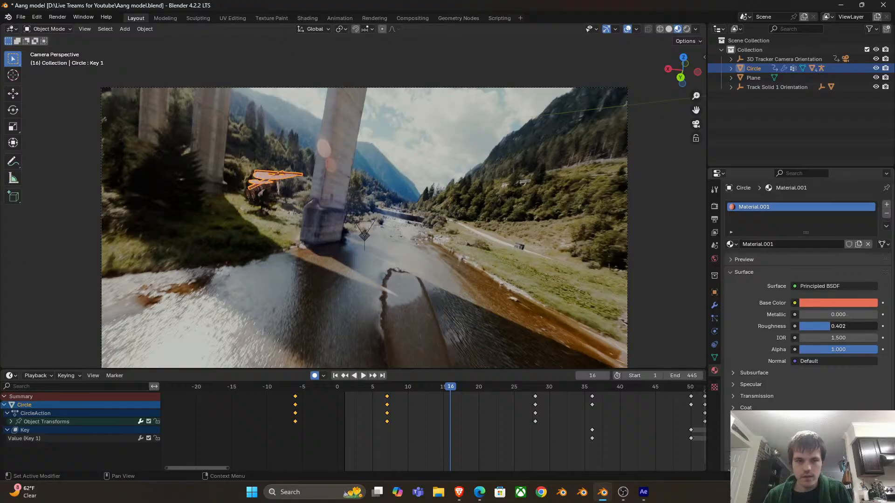
pyautogui.press('space')
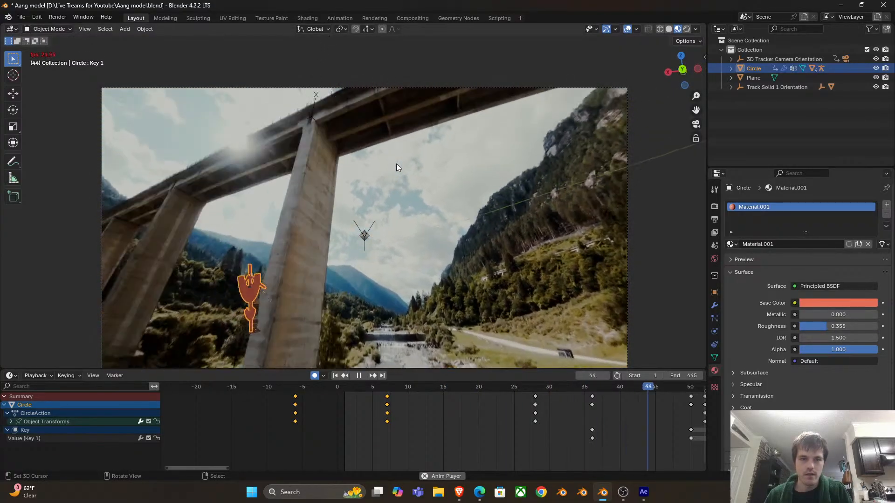
pyautogui.scroll(-3, 429, 175)
pyautogui.click(415, 227)
pyautogui.scroll(3, 422, 219)
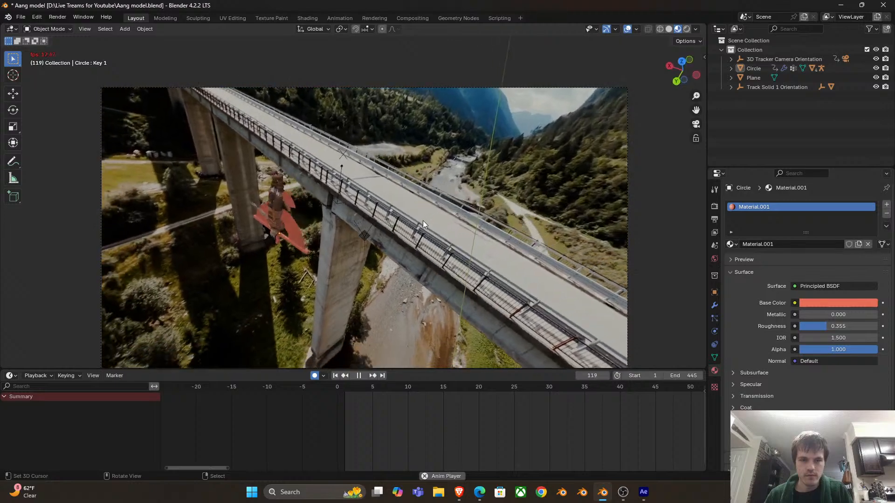
pyautogui.press('space')
# Browse for the render output location and create a folder named temp frames in D:\Live Treams for Youtube
pyautogui.click(714, 220)
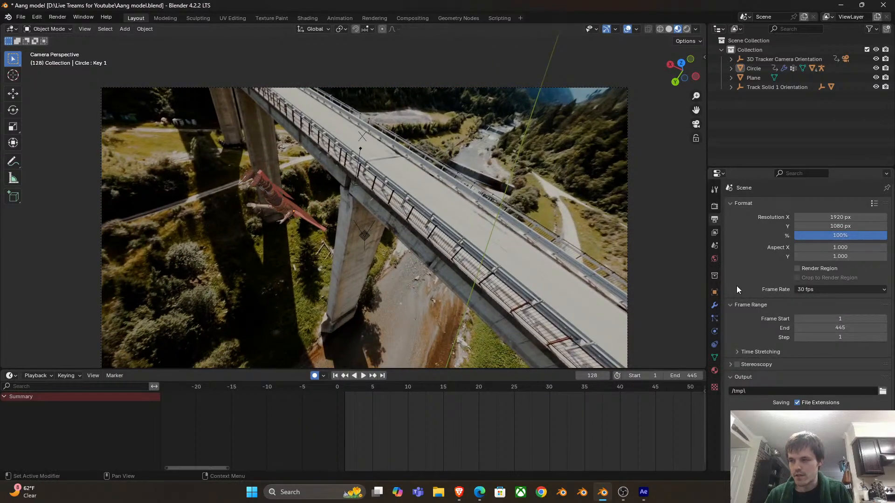
pyautogui.scroll(-2, 758, 303)
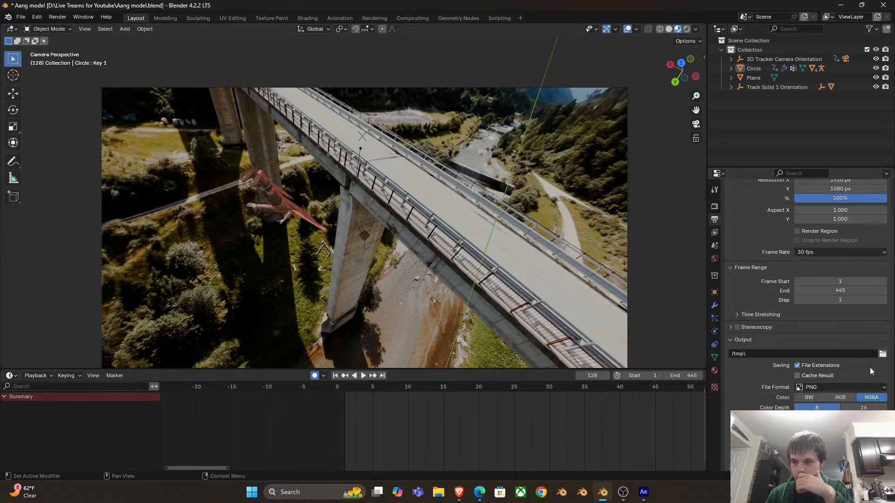
pyautogui.click(882, 354)
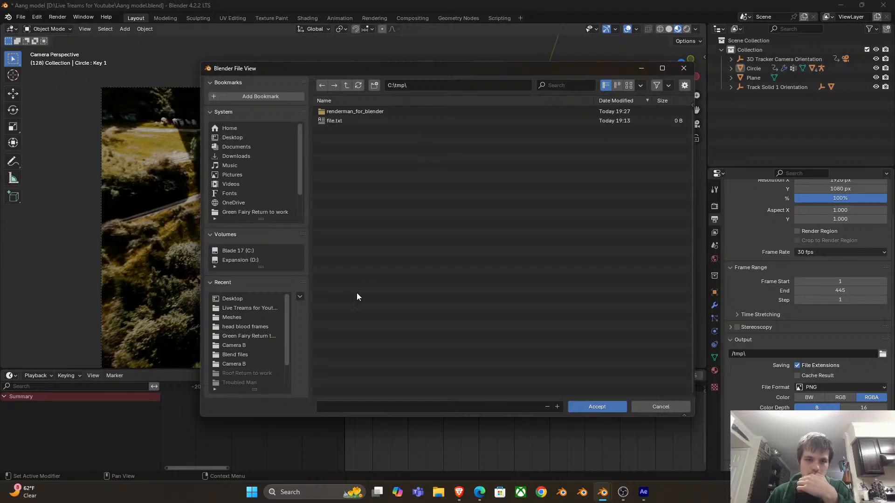
pyautogui.click(274, 308)
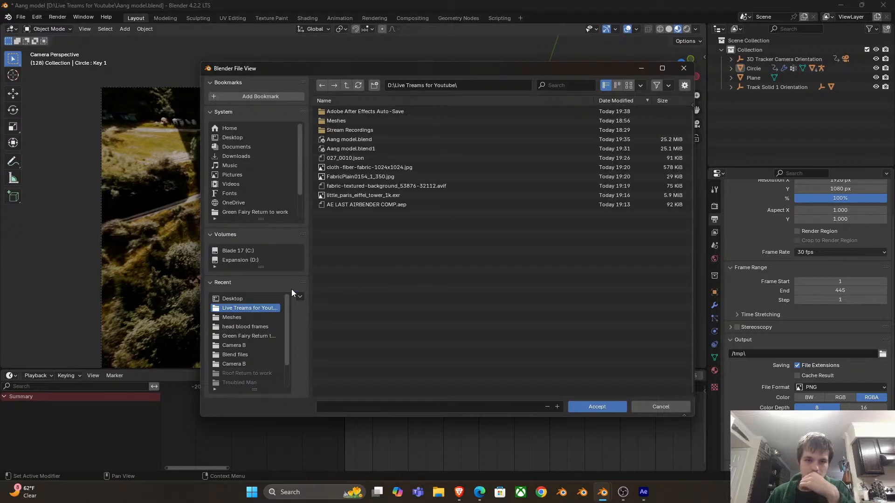
pyautogui.click(374, 85)
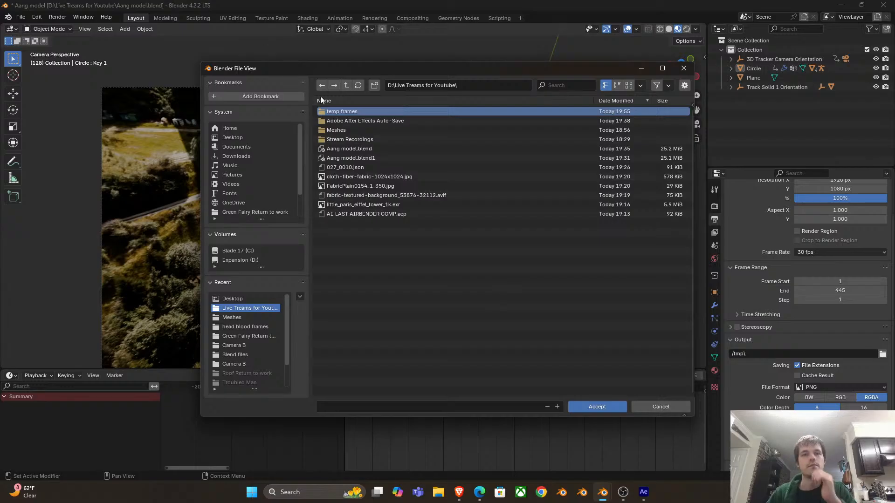
# Set the render output to the file name temp aang inside the temp frames folder
pyautogui.doubleClick(342, 111)
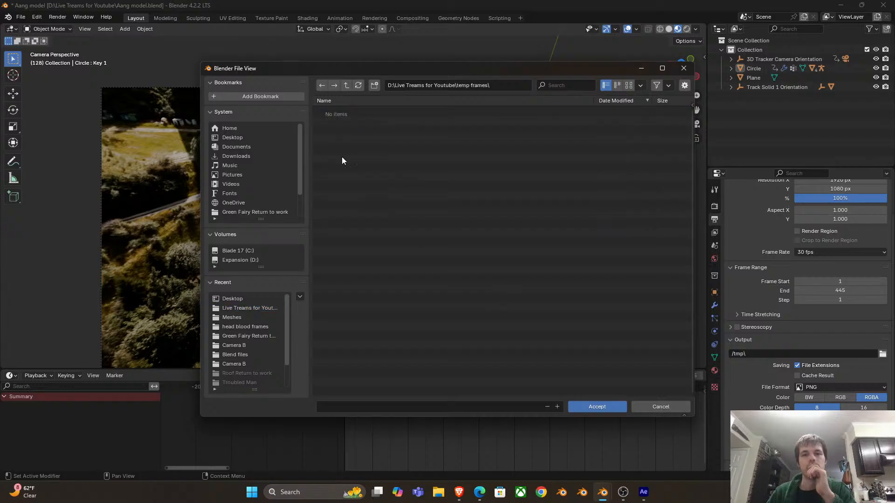
pyautogui.click(357, 407)
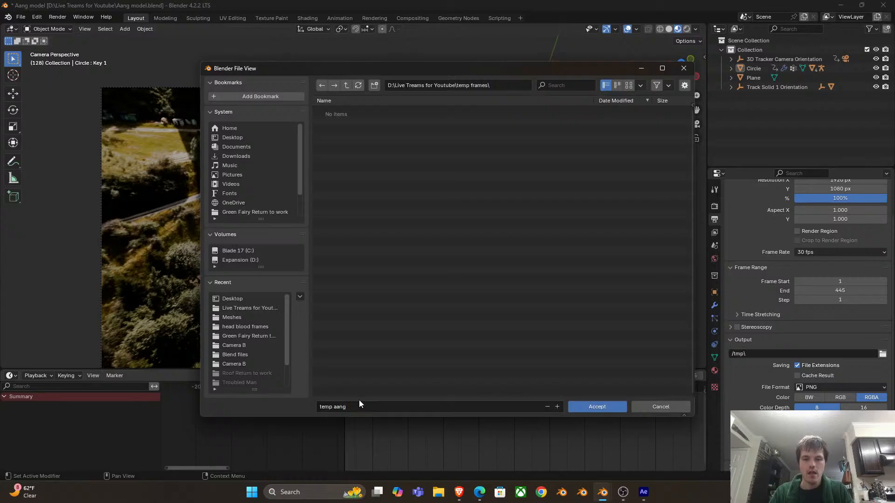
pyautogui.press('Return')
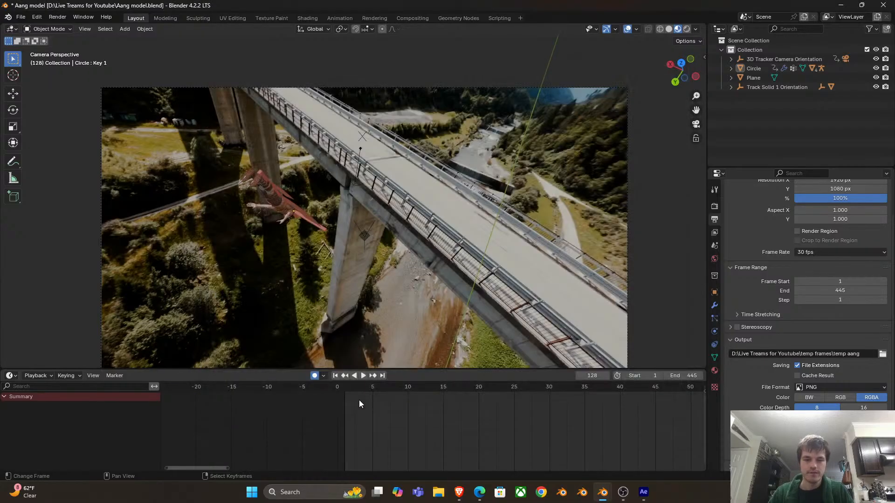
# Hide the viewport overlays and enable a transparent film background in the render settings
pyautogui.click(628, 29)
pyautogui.click(714, 206)
pyautogui.scroll(-2, 753, 402)
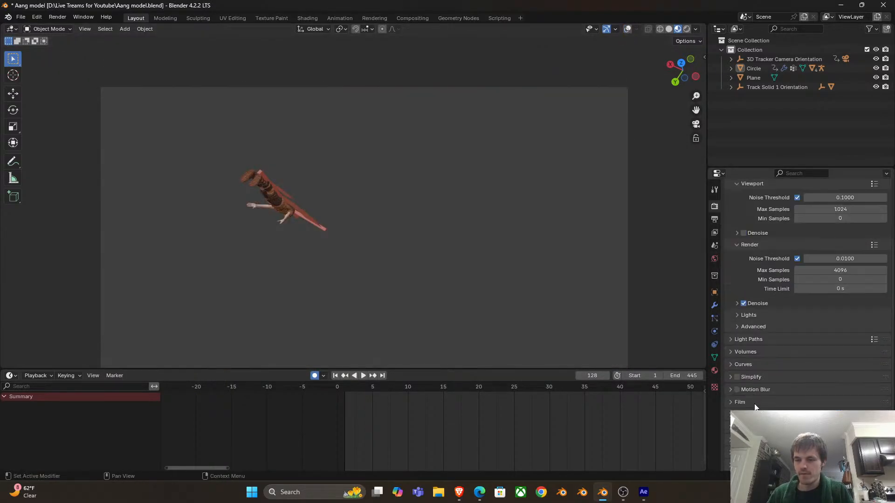
pyautogui.click(743, 401)
pyautogui.scroll(-5, 743, 402)
pyautogui.click(743, 377)
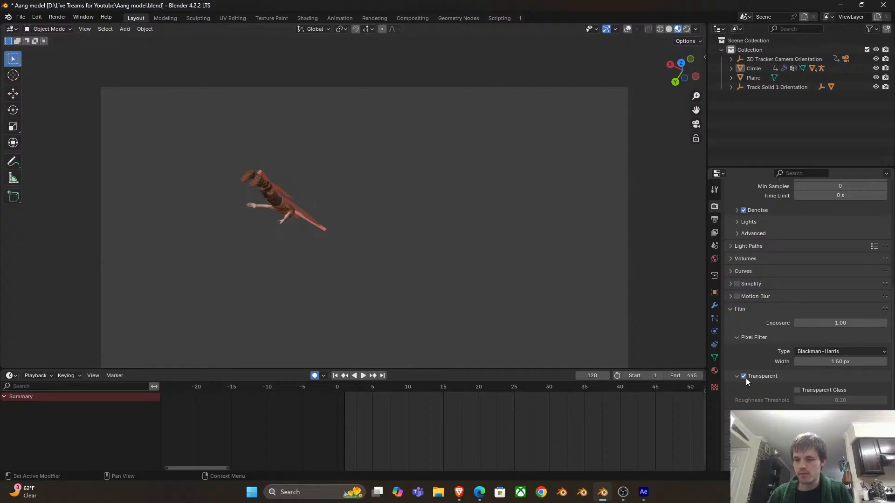
pyautogui.hscroll(5, 468, 438)
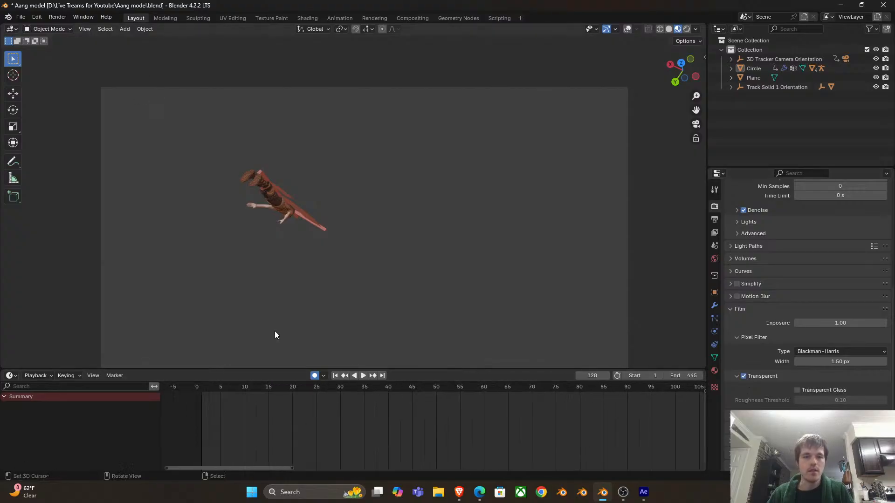
# Start a viewport render of the animation and stop it after the first frames
pyautogui.click(84, 29)
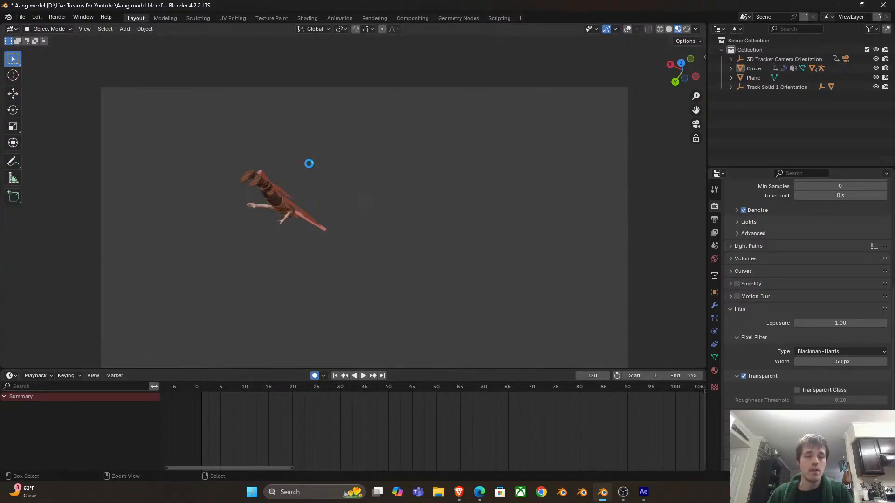
pyautogui.click(85, 29)
pyautogui.click(136, 220)
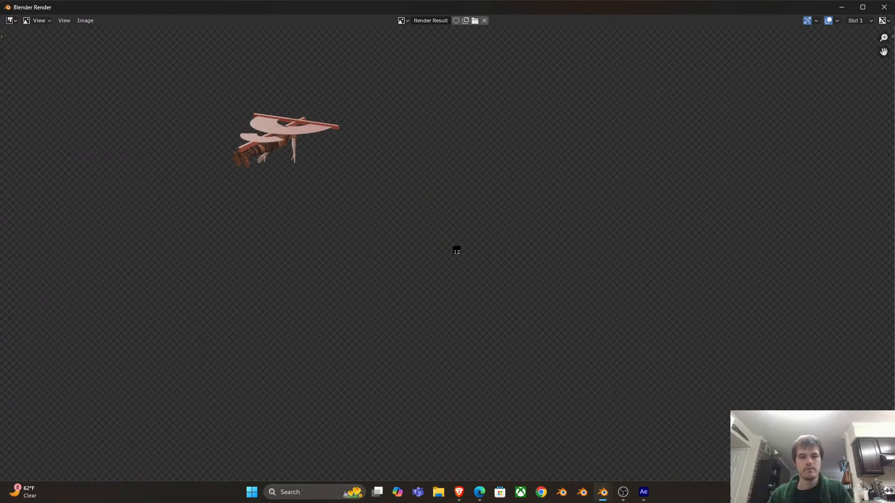
pyautogui.click(882, 8)
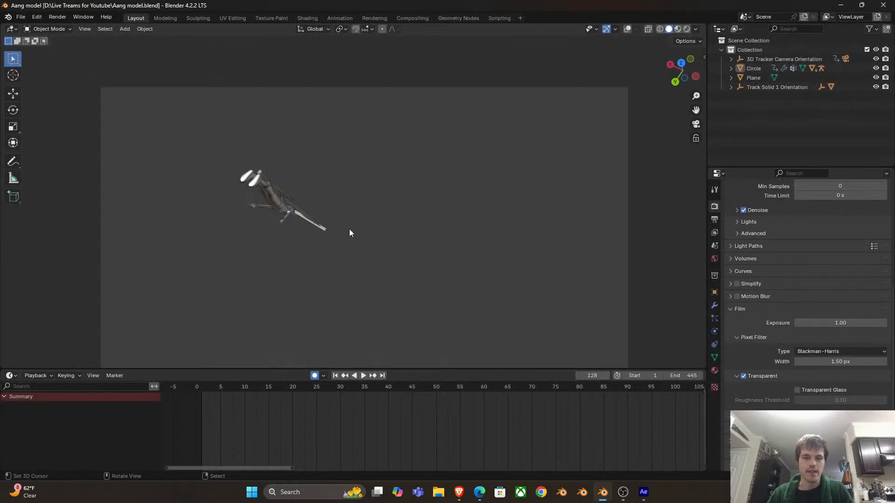
# Show the viewport overlays and enable scene lights and scene world in the material preview shading
pyautogui.click(627, 29)
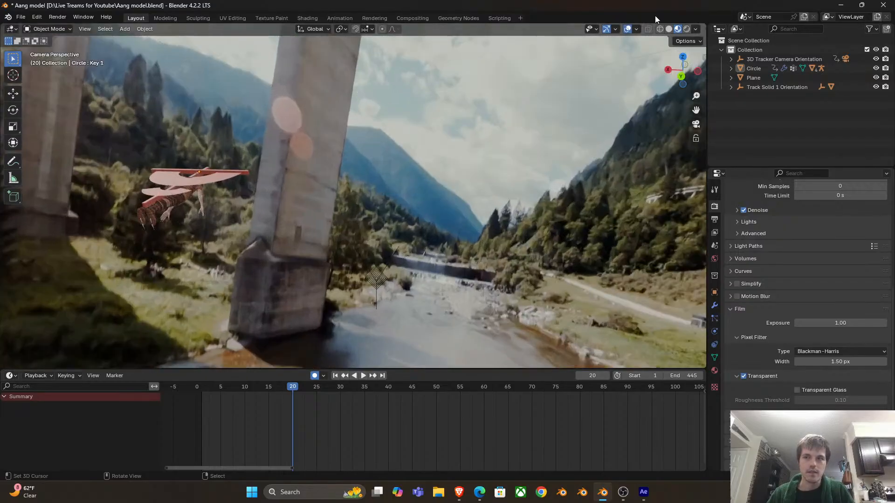
pyautogui.click(695, 28)
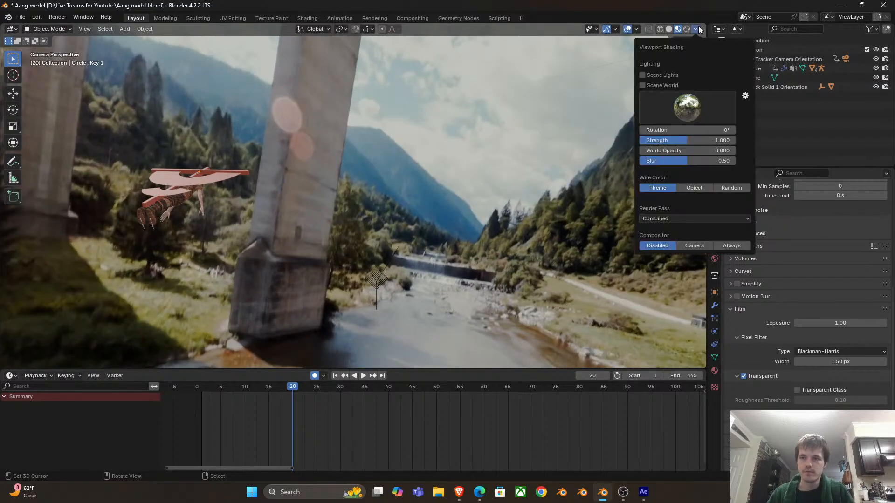
pyautogui.click(642, 85)
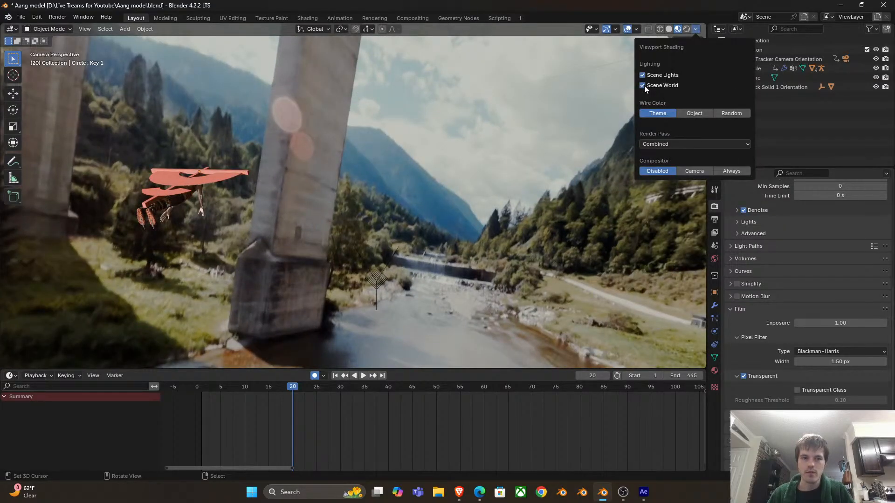
# Replace the timeline with the world shader nodes and set the environment mapping's Z rotation to 26.8°
pyautogui.click(11, 375)
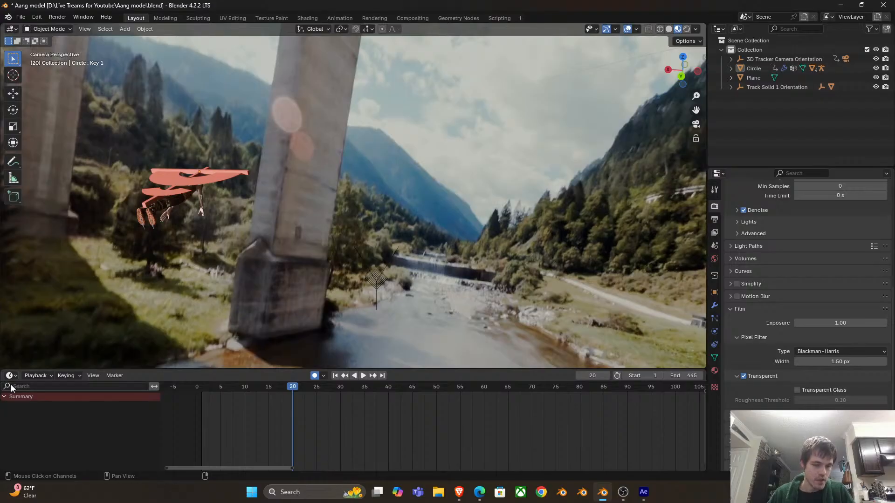
pyautogui.click(10, 376)
pyautogui.click(12, 376)
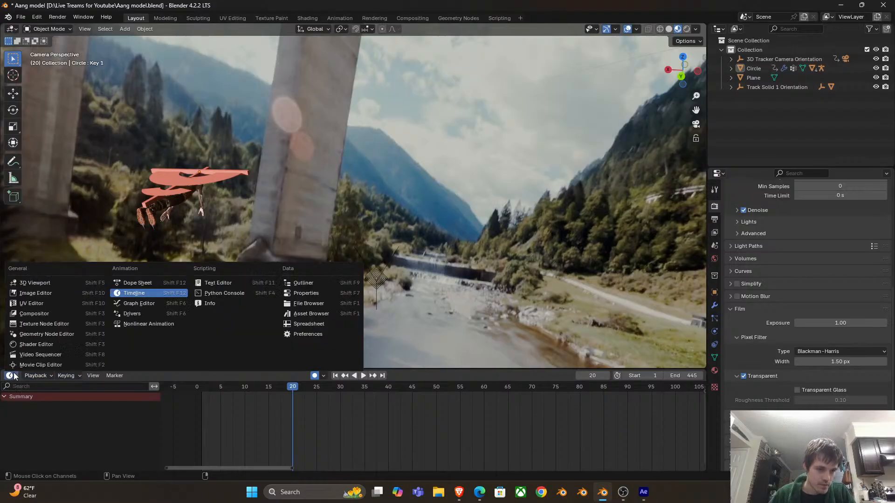
pyautogui.click(48, 347)
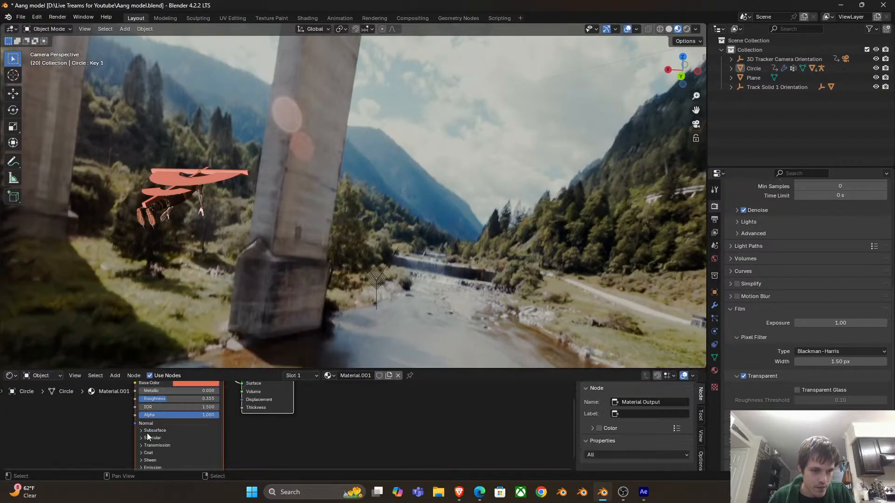
pyautogui.click(49, 408)
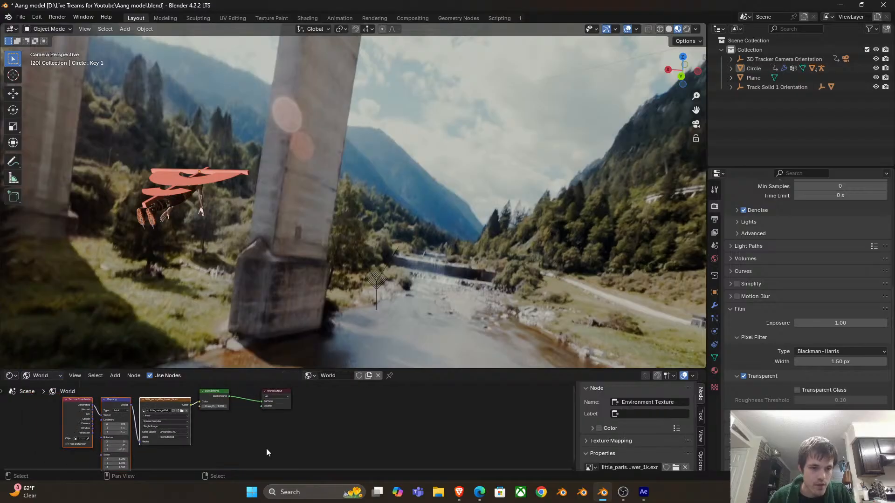
pyautogui.scroll(5, 334, 419)
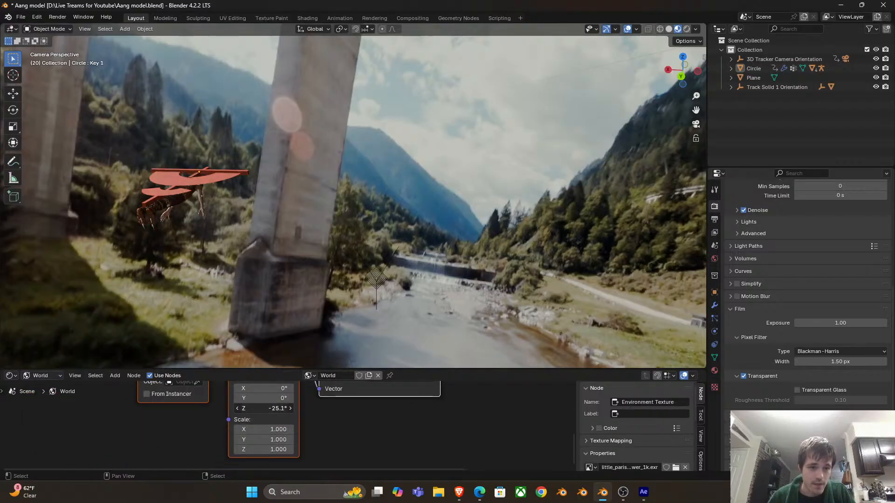
pyautogui.scroll(-3, 213, 234)
# Play the animation to check the glider's lighting, and hide the viewport overlays
pyautogui.press('space')
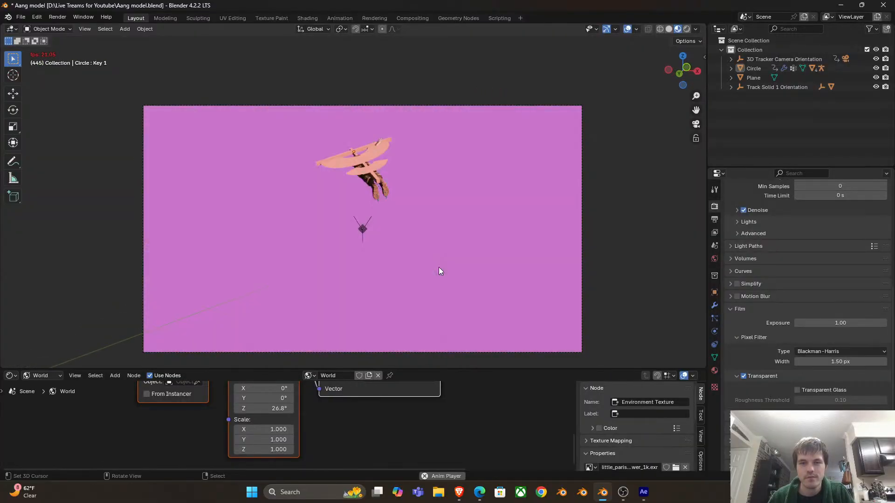
pyautogui.scroll(2, 294, 184)
pyautogui.scroll(1, 294, 183)
pyautogui.scroll(-3, 305, 222)
pyautogui.click(628, 29)
pyautogui.press('space')
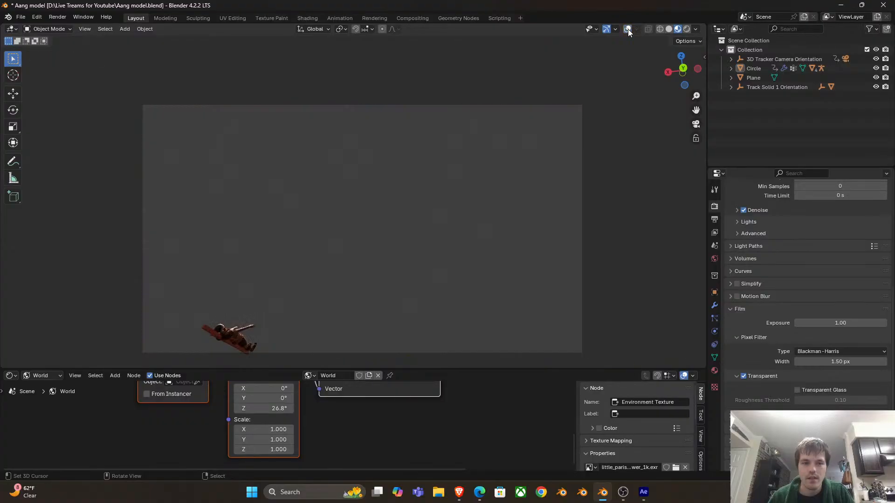
# Switch the shader area back to the timeline, play the flight to frame 348, and show the overlays
pyautogui.click(9, 376)
pyautogui.click(9, 376)
pyautogui.click(9, 375)
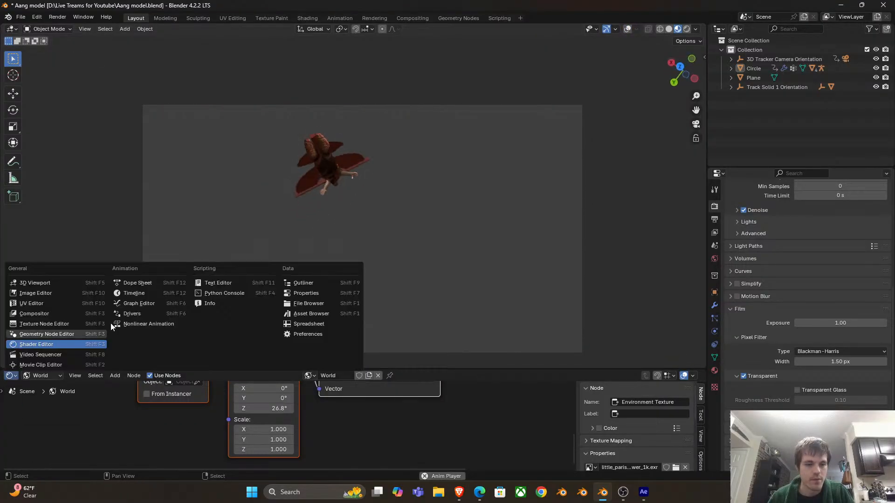
pyautogui.click(149, 294)
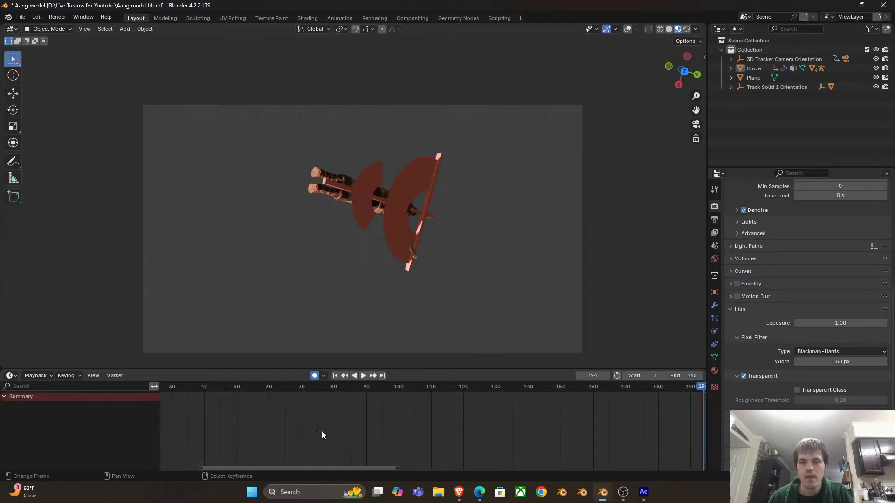
pyautogui.scroll(-2, 542, 433)
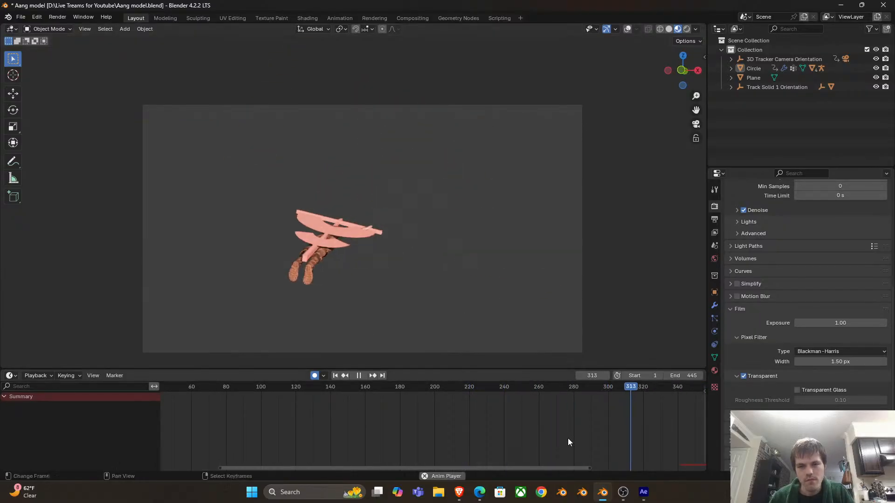
pyautogui.press('space')
pyautogui.press('KP_0')
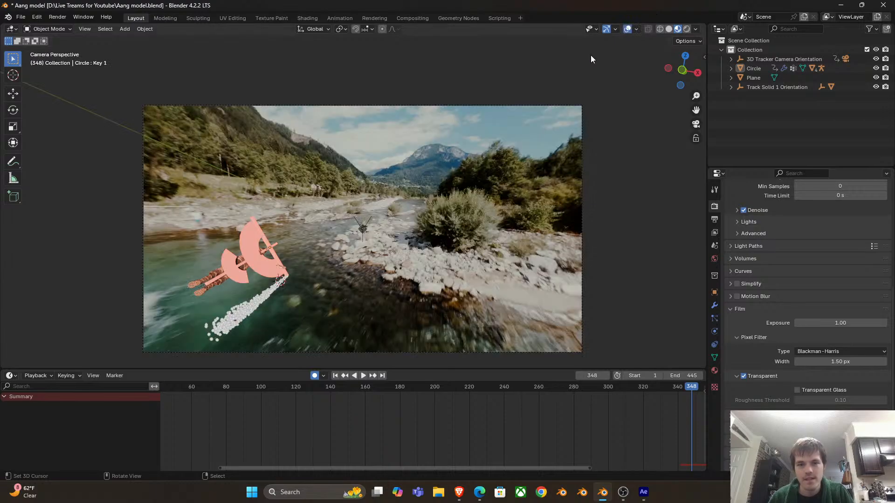
# Select only the glider and bake the cache of its particle system
pyautogui.click(273, 274)
pyautogui.press('a')
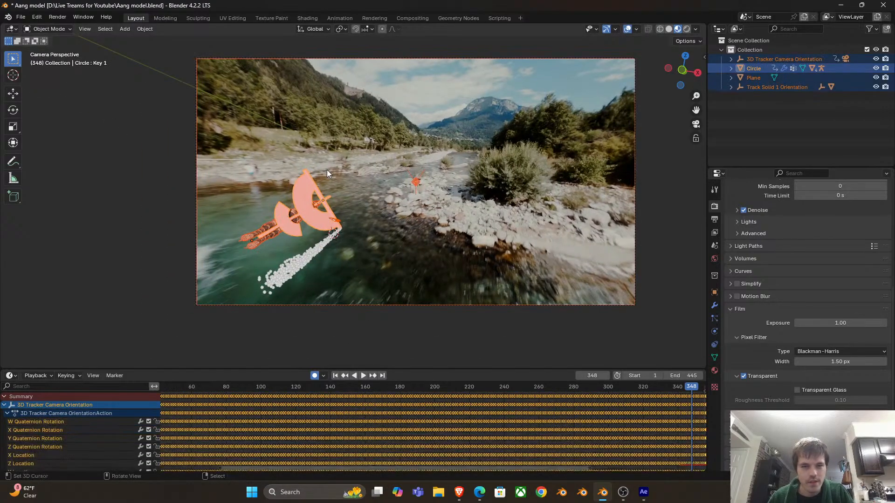
pyautogui.click(327, 173)
pyautogui.click(316, 219)
pyautogui.click(714, 292)
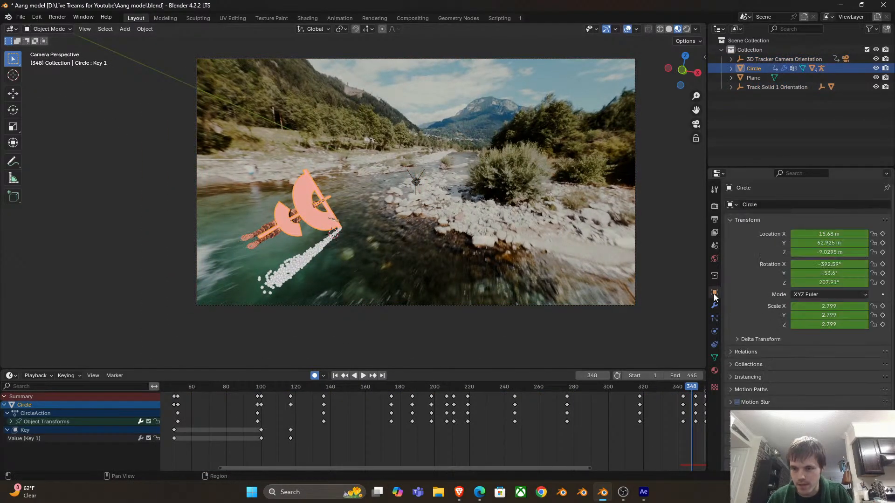
pyautogui.click(714, 305)
pyautogui.click(714, 318)
pyautogui.scroll(-5, 814, 342)
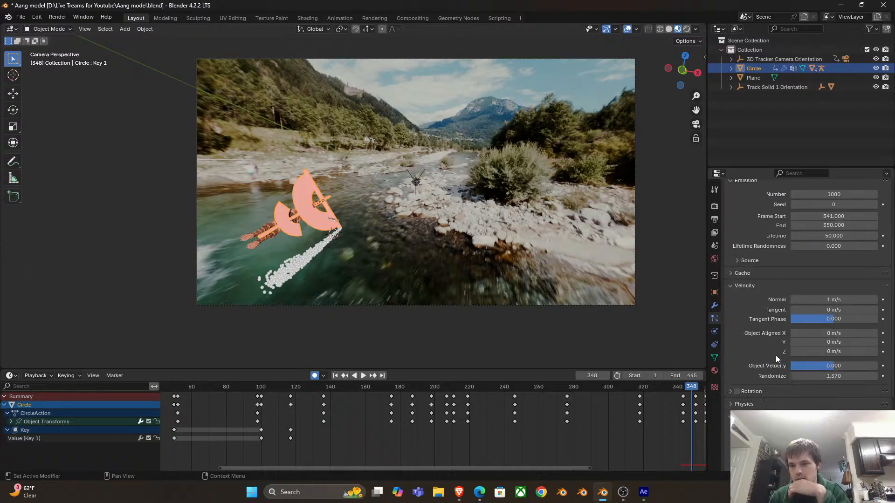
pyautogui.click(733, 285)
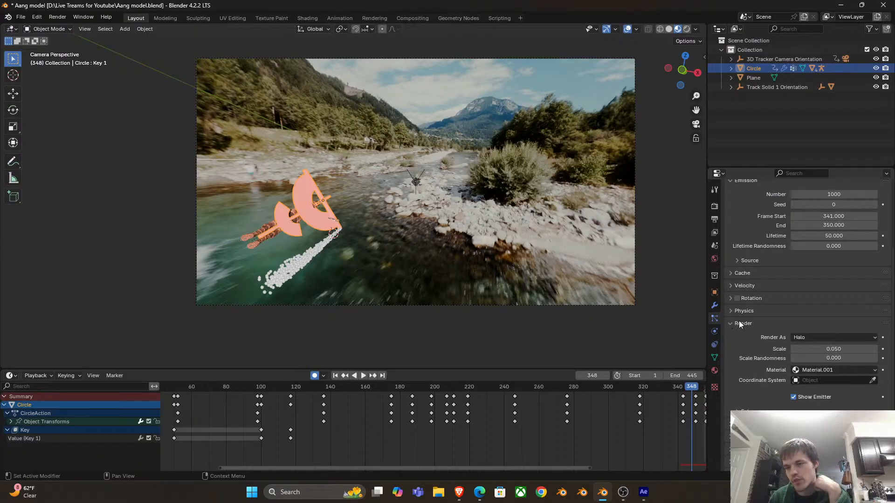
pyautogui.click(744, 275)
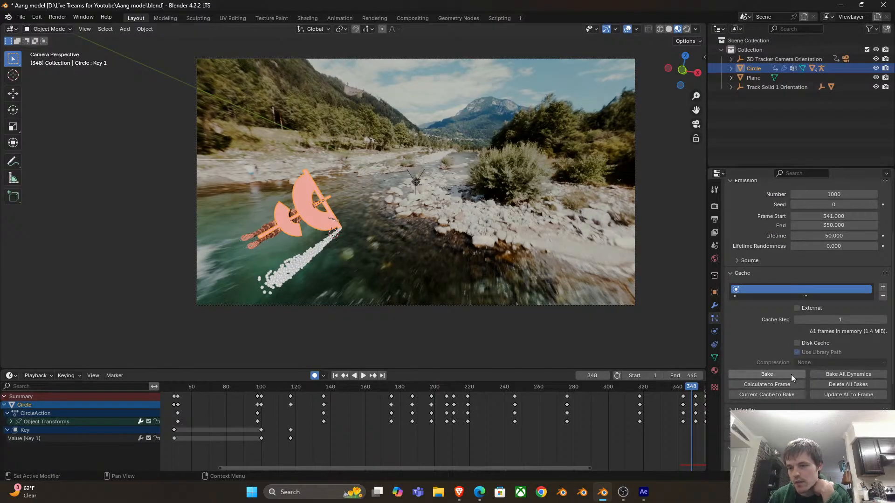
pyautogui.click(790, 373)
pyautogui.click(732, 274)
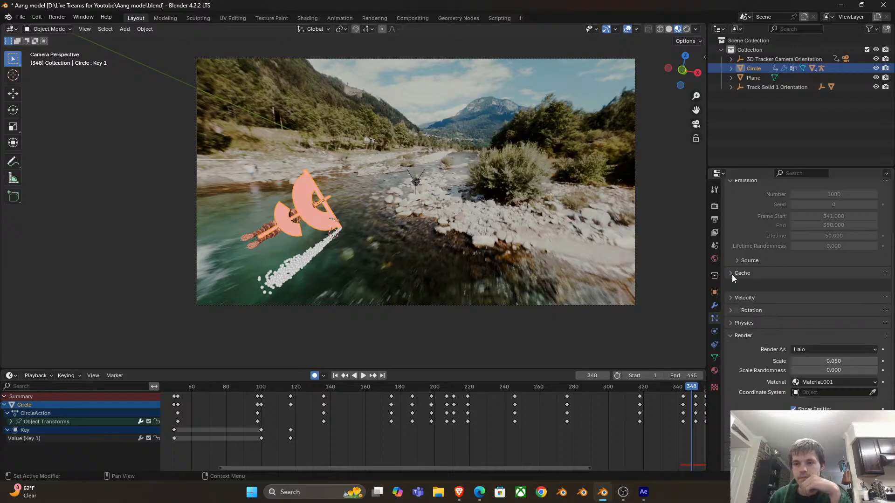
# Add an ico sphere at frame 348 and move it well outside the camera frame
pyautogui.hotkey('shift', 'a')
pyautogui.moveTo(248, 138)
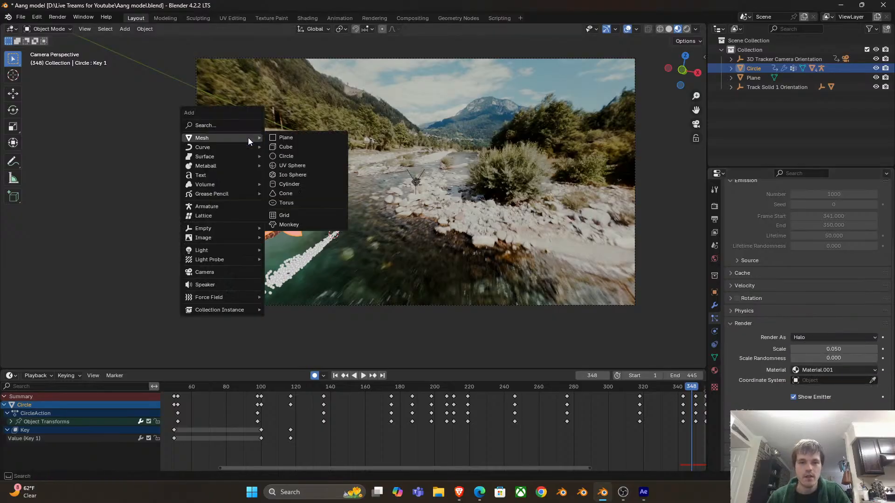
pyautogui.click(300, 176)
pyautogui.press('g')
pyautogui.click(230, 202)
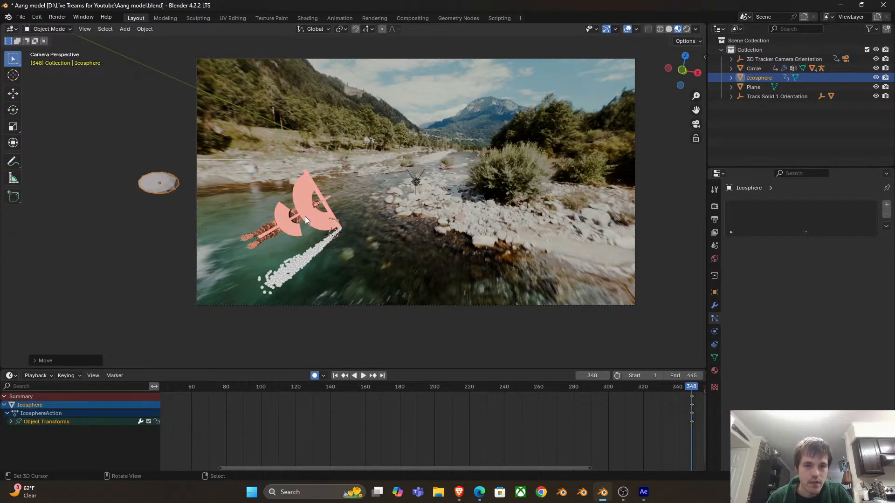
pyautogui.click(304, 217)
pyautogui.click(160, 182)
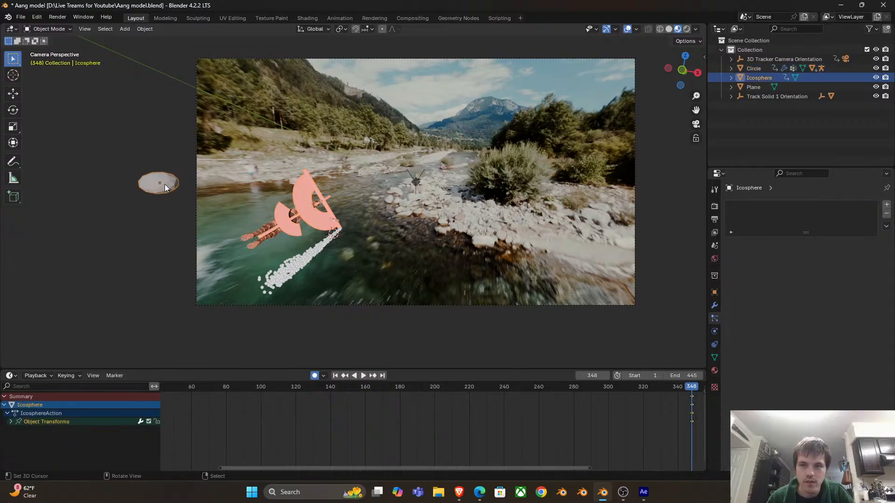
pyautogui.scroll(-4, 243, 203)
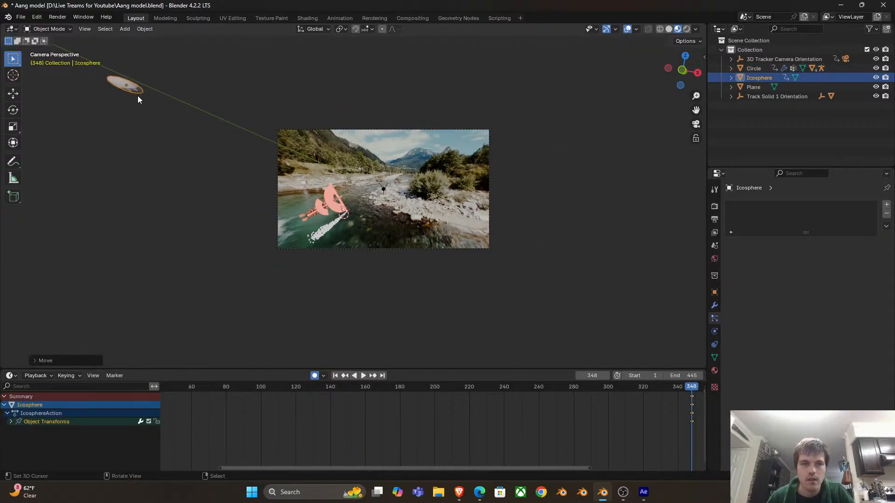
# Render the glider's particles as an object with the Icosphere as the instance object, and deselect the glider
pyautogui.click(351, 225)
pyautogui.scroll(-5, 786, 329)
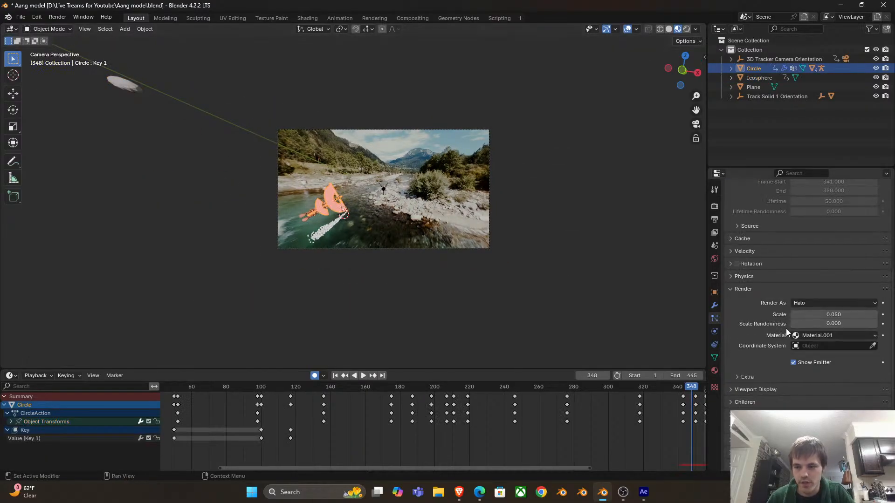
pyautogui.click(807, 303)
pyautogui.click(809, 355)
pyautogui.click(802, 371)
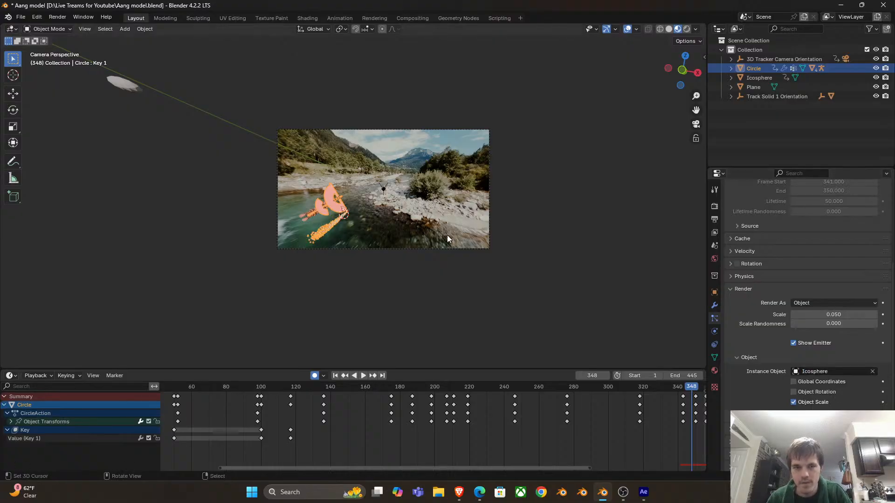
pyautogui.scroll(4, 448, 237)
pyautogui.click(417, 243)
pyautogui.scroll(2, 348, 236)
pyautogui.scroll(-3, 482, 294)
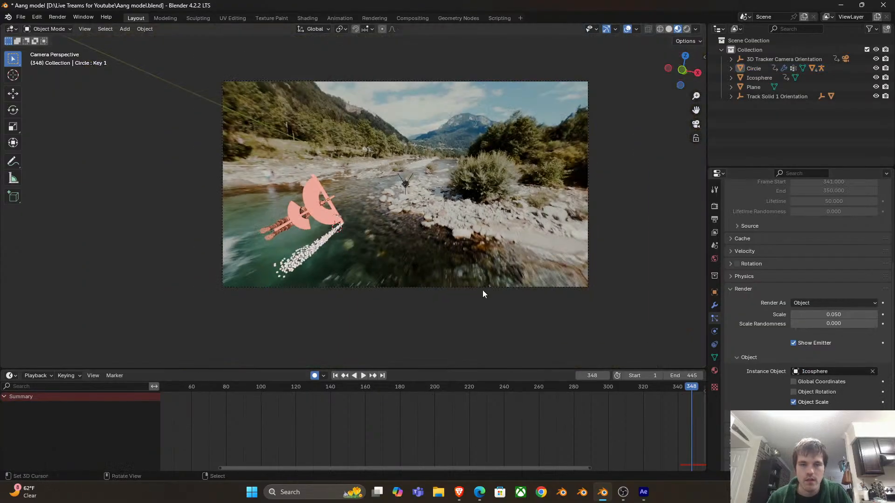
# Hide the viewport overlays and, at frame 241, move the icosphere and the plane outside the camera frame
pyautogui.click(627, 29)
pyautogui.moveTo(443, 419); pyautogui.dragTo(506, 405)
pyautogui.click(307, 145)
pyautogui.press('g')
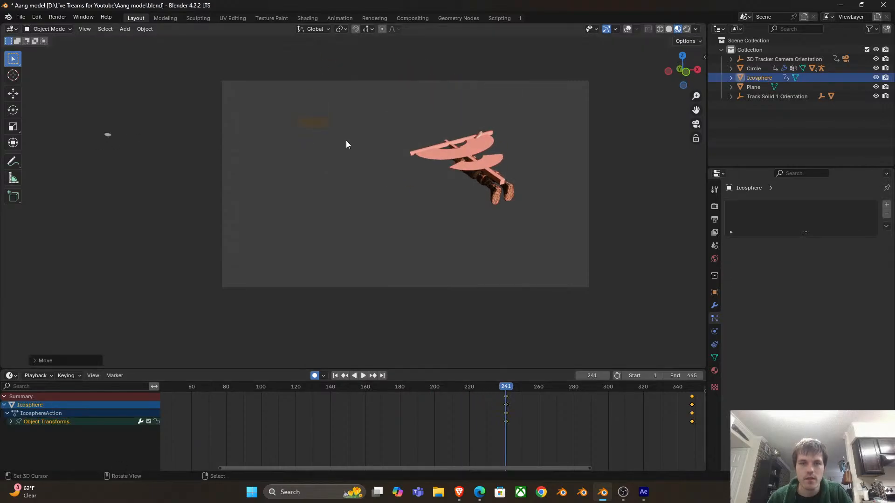
pyautogui.click(312, 123)
pyautogui.click(72, 105)
# Play and scrub through the flight to frame 319 to look for stray objects inside the camera frame
pyautogui.click(366, 422)
pyautogui.press('space')
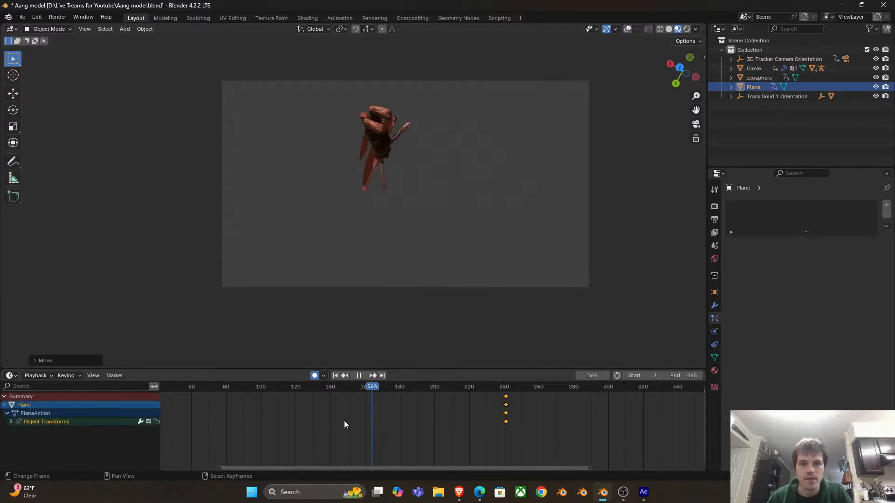
pyautogui.click(470, 434)
pyautogui.press('space')
pyautogui.press('Home')
pyautogui.press('space')
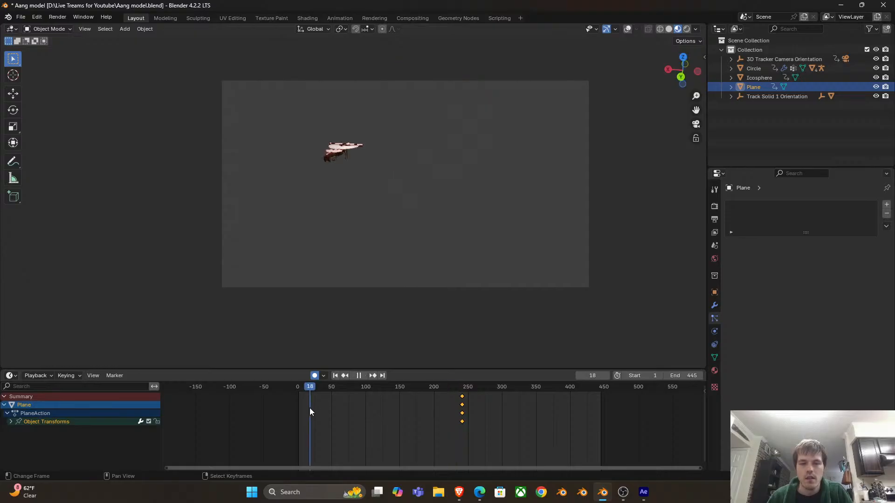
pyautogui.click(523, 427)
pyautogui.press('space')
# Move the icosphere outside the camera frame at frame 319 and delete its keyframes
pyautogui.click(234, 142)
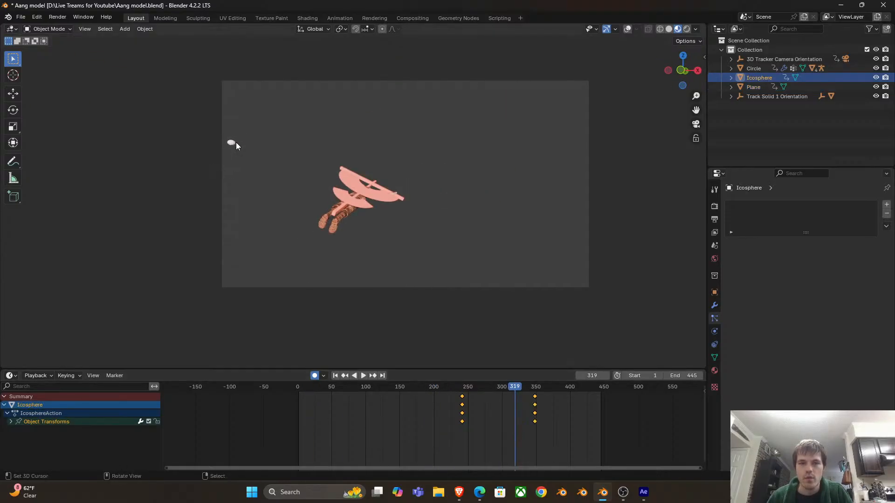
pyautogui.moveTo(234, 142); pyautogui.dragTo(129, 148)
pyautogui.press('x')
pyautogui.click(461, 437)
# Play and scrub the animation to frame 401 to check that only the glider crosses the camera frame
pyautogui.click(331, 412)
pyautogui.press('space')
pyautogui.click(496, 432)
pyautogui.moveTo(507, 431); pyautogui.dragTo(571, 432)
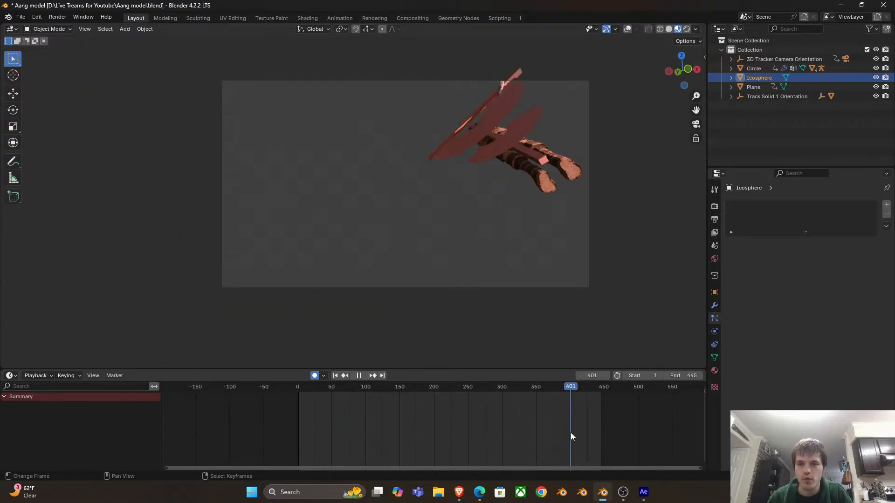
# Save the Blender file, check the output settings and render the viewport animation as PNG frames
pyautogui.click(712, 221)
pyautogui.click(85, 29)
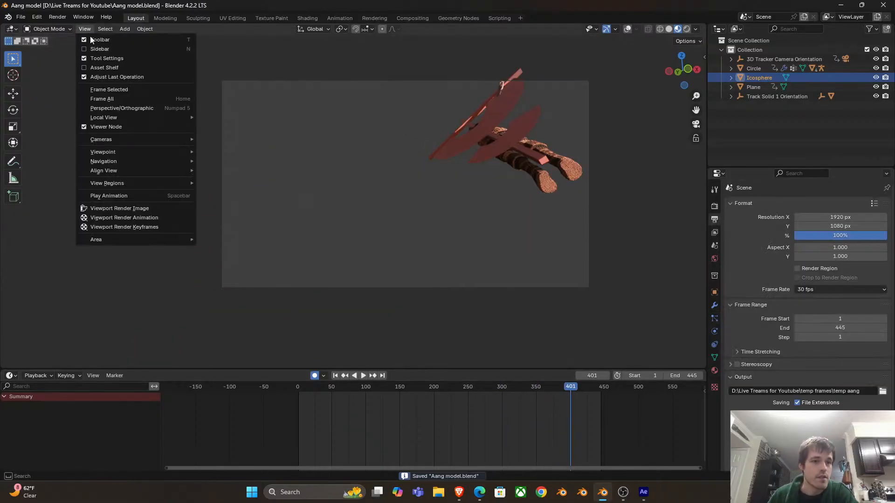
pyautogui.click(149, 218)
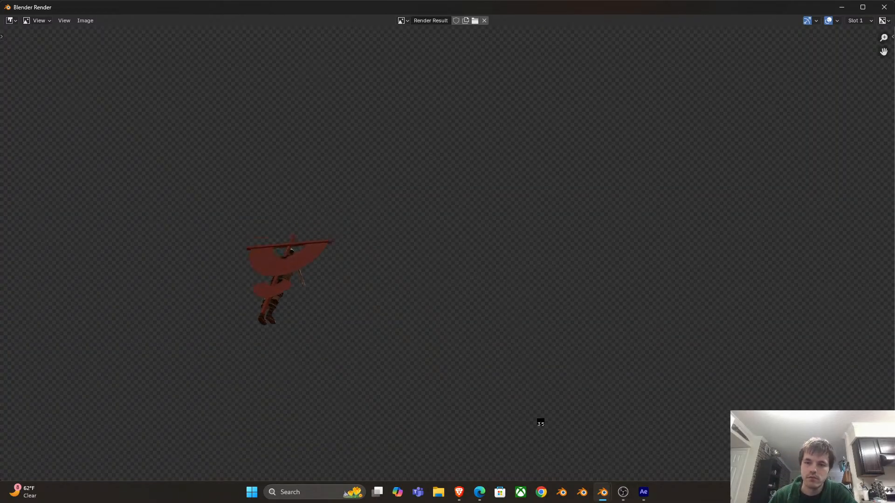
# Switch to After Effects, hide the Track Solid 1 and 3D Tracker Camera layers, and return to the Blender render window
pyautogui.click(644, 492)
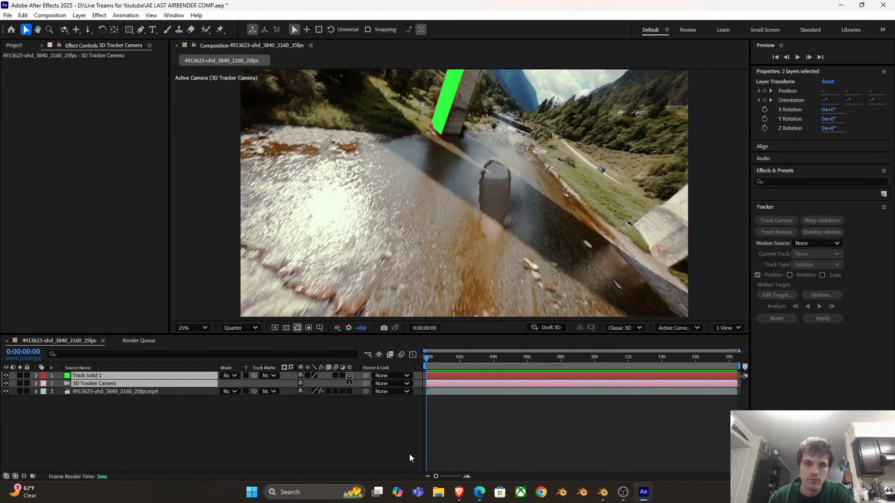
pyautogui.click(6, 383)
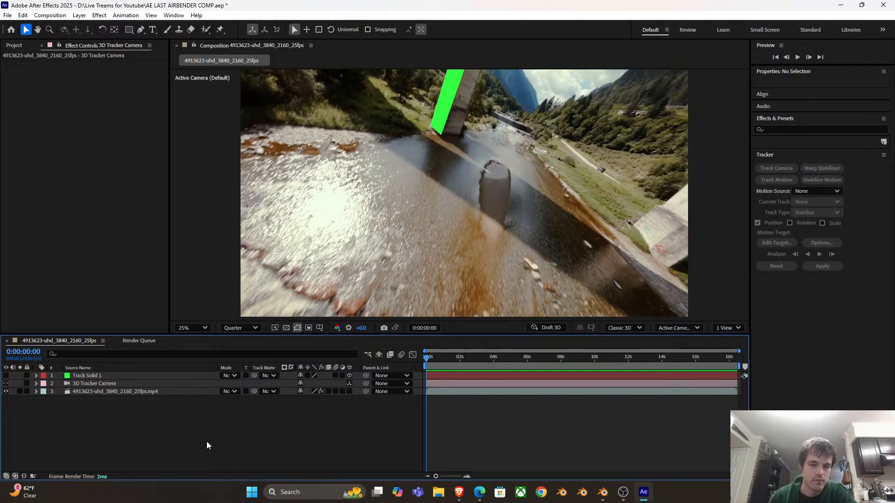
pyautogui.moveTo(604, 495)
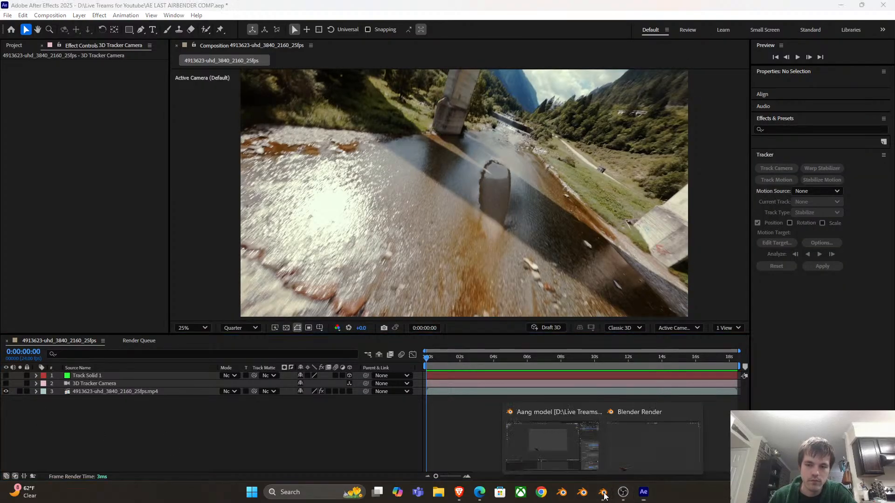
pyautogui.click(628, 446)
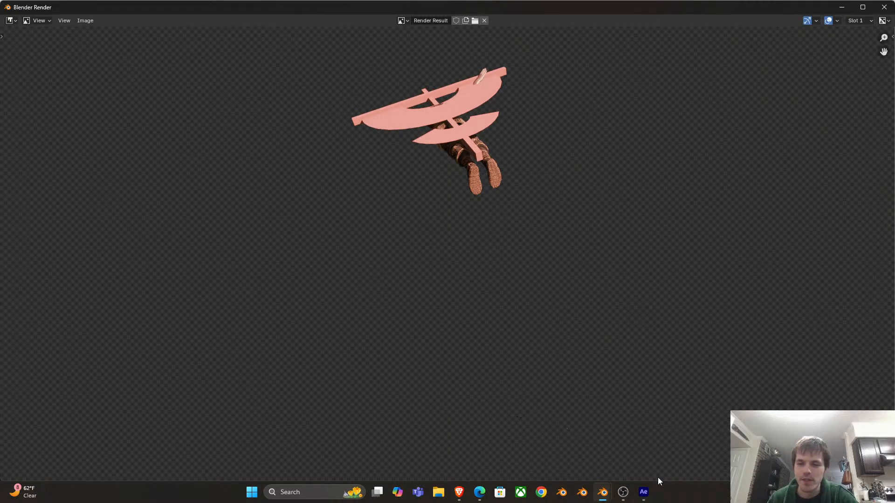
# In After Effects, import temp aang0001 from the temp frames folder in Live Treams for Youtube as a PNG sequence
pyautogui.click(654, 495)
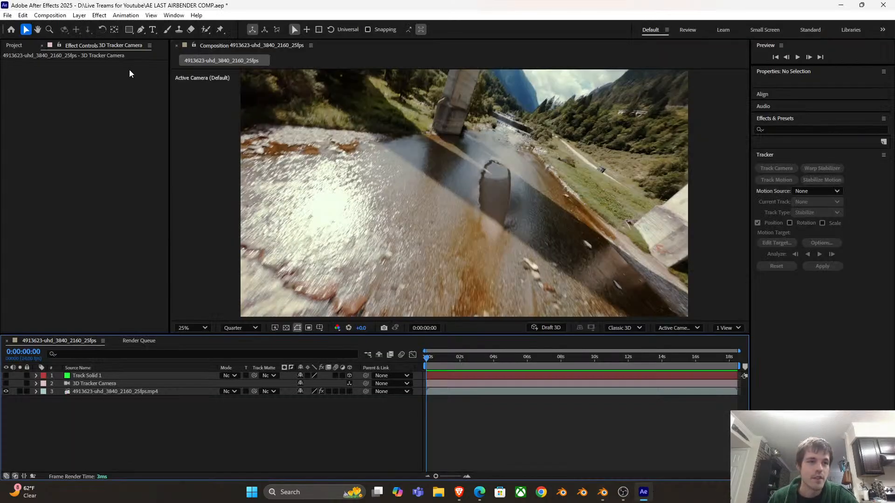
pyautogui.rightClick(59, 207)
pyautogui.moveTo(143, 256)
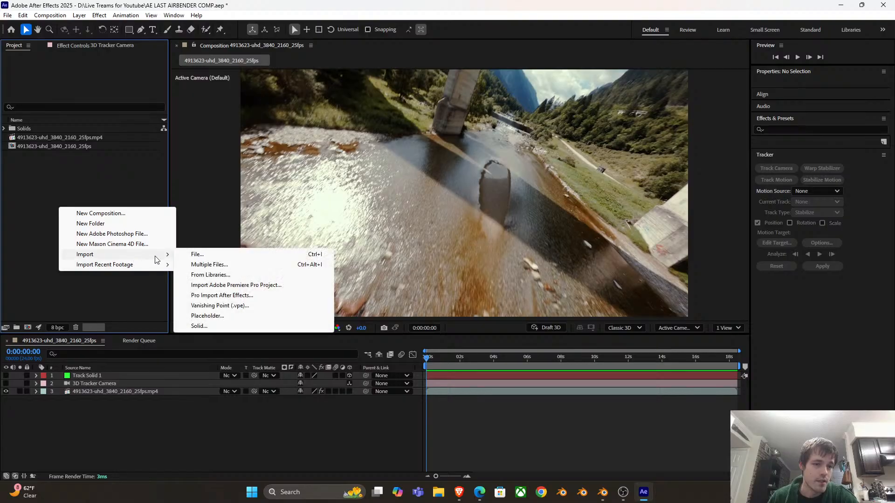
pyautogui.click(198, 256)
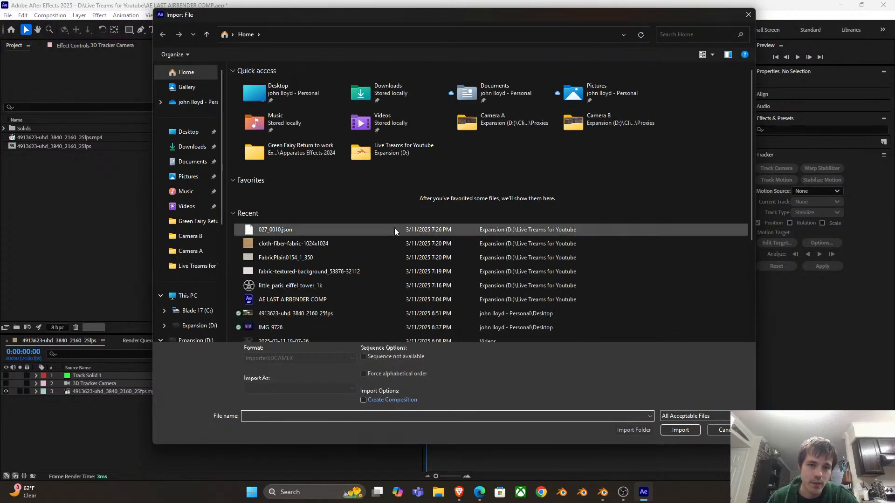
pyautogui.doubleClick(406, 153)
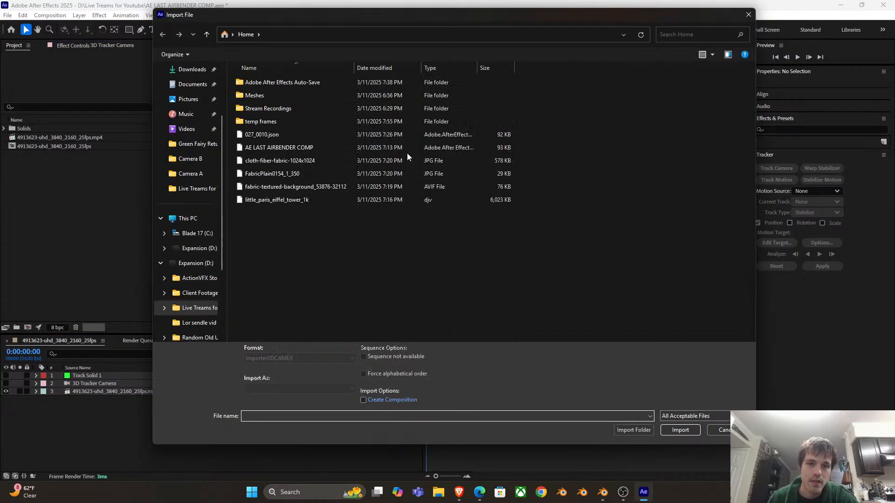
pyautogui.doubleClick(279, 119)
pyautogui.click(261, 94)
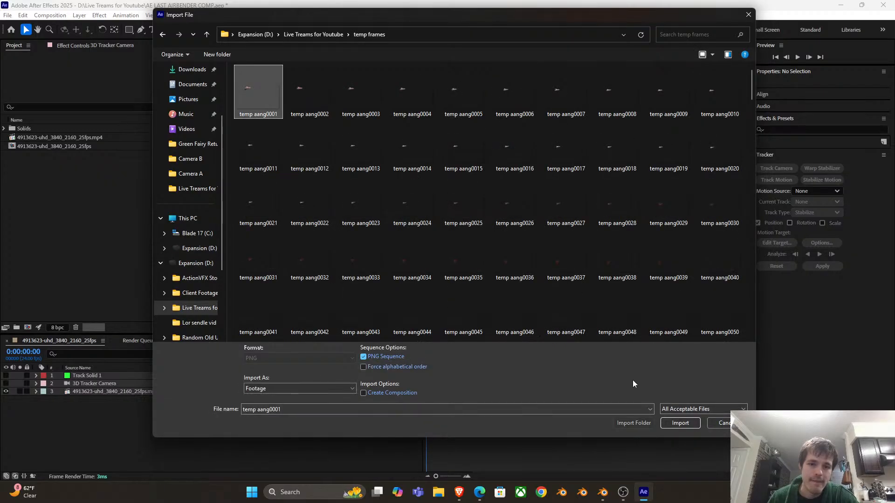
pyautogui.click(666, 424)
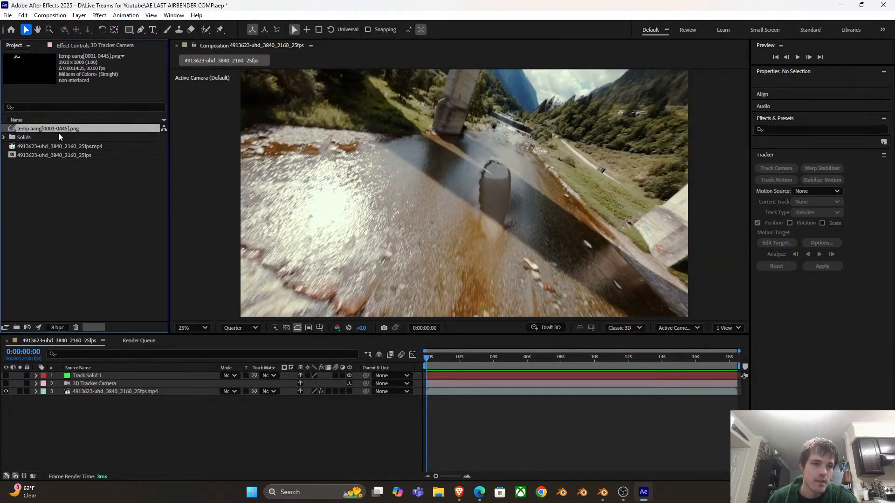
# Interpret the temp aang sequence at 24 fps and place it as the uppermost layer of the footage composition
pyautogui.rightClick(64, 131)
pyautogui.moveTo(140, 215)
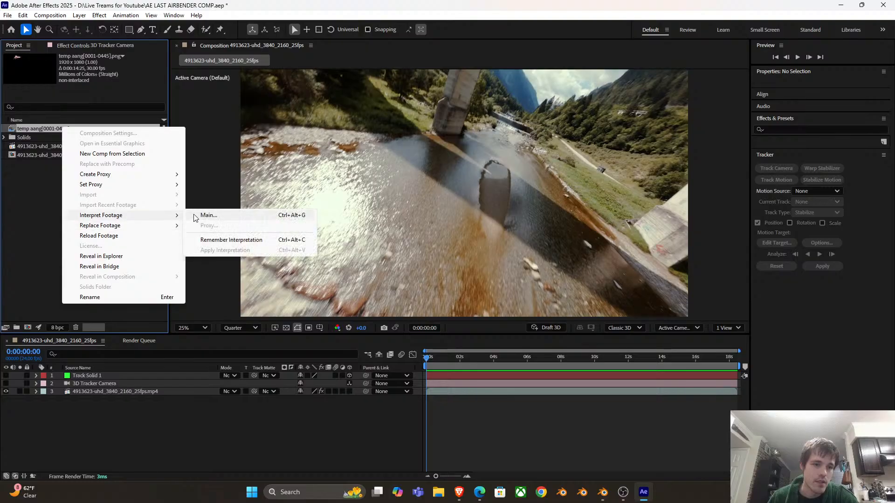
pyautogui.click(205, 215)
pyautogui.write('24')
pyautogui.press('Return')
pyautogui.click(132, 376)
pyautogui.moveTo(132, 374); pyautogui.dragTo(133, 374)
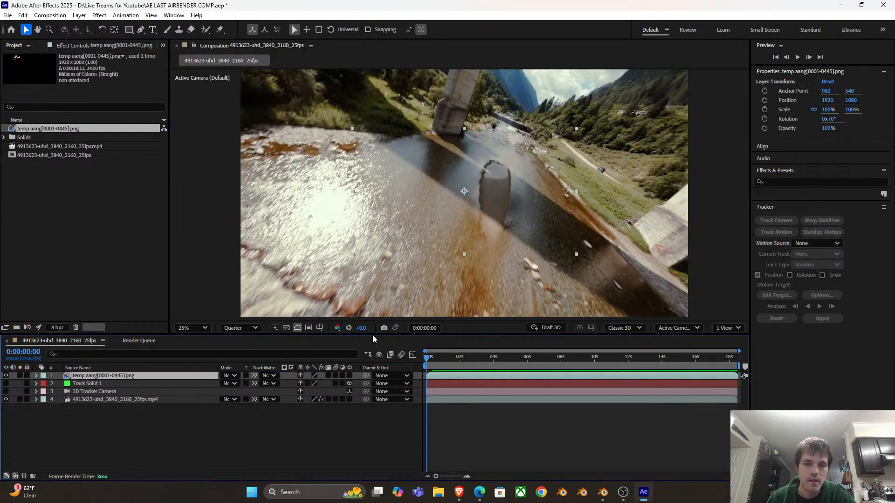
# Set the scale of the temp aang layer to 200%
pyautogui.click(36, 376)
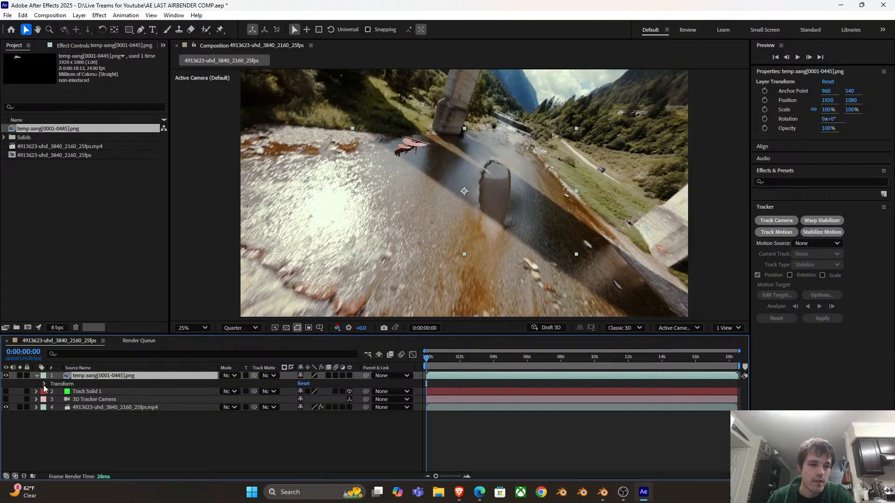
pyautogui.click(44, 384)
pyautogui.click(312, 407)
pyautogui.write('200')
pyautogui.press('Return')
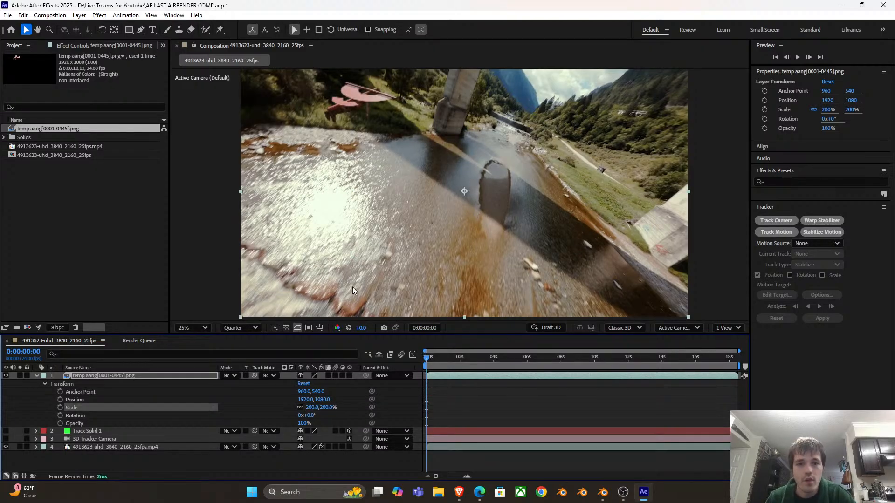
# Set the composition preview resolution to Full and play the opening of the shot, ending at 0:00:01:10
pyautogui.click(238, 328)
pyautogui.click(242, 353)
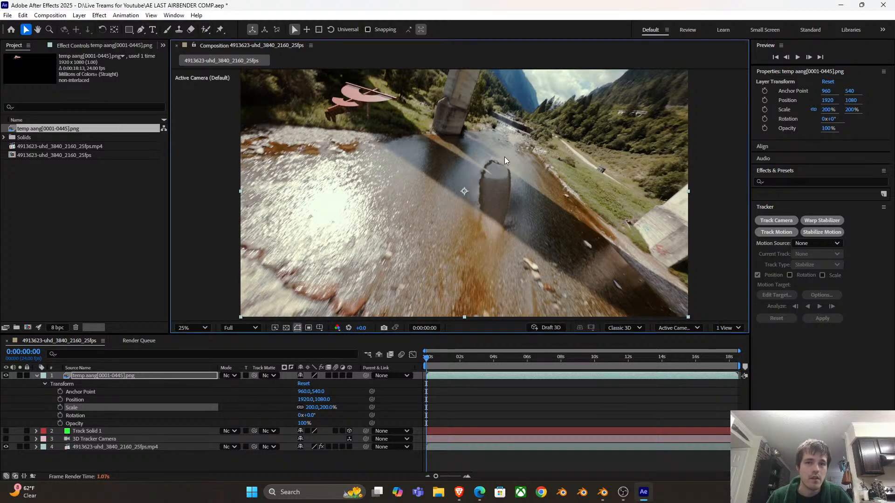
pyautogui.moveTo(475, 192); pyautogui.dragTo(455, 213)
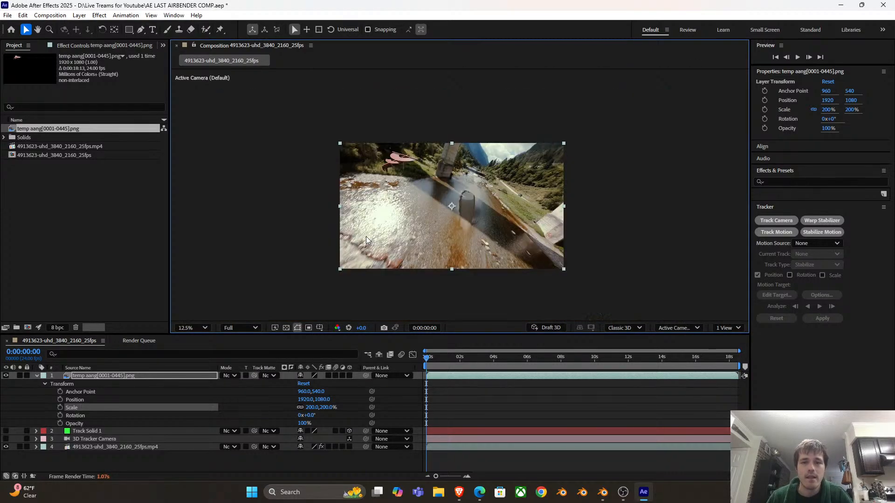
pyautogui.press('space')
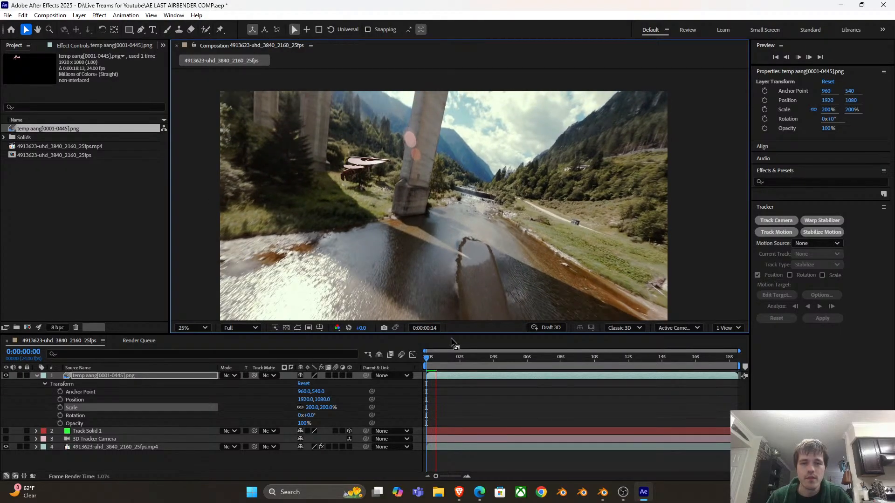
pyautogui.press('space')
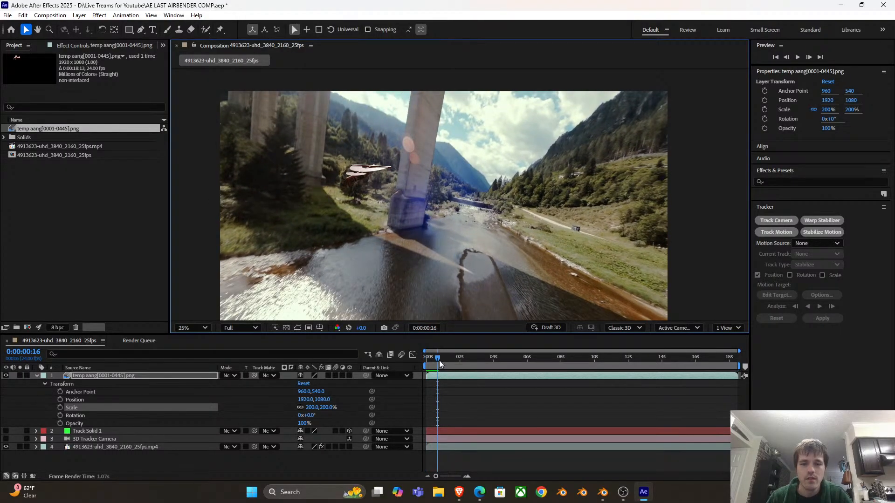
pyautogui.click(452, 361)
# Switch to the Blender model window, set the viewport to solid shading and save the file
pyautogui.moveTo(602, 492)
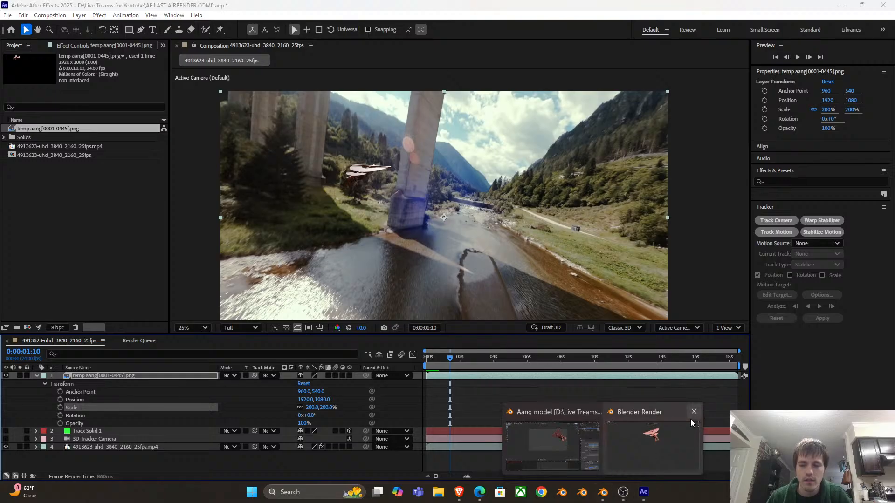
pyautogui.click(604, 440)
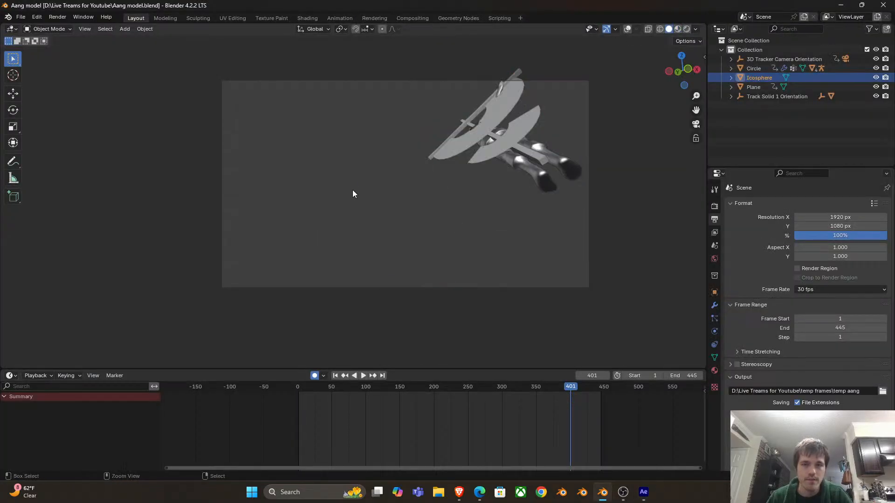
pyautogui.hotkey('ctrl', 's')
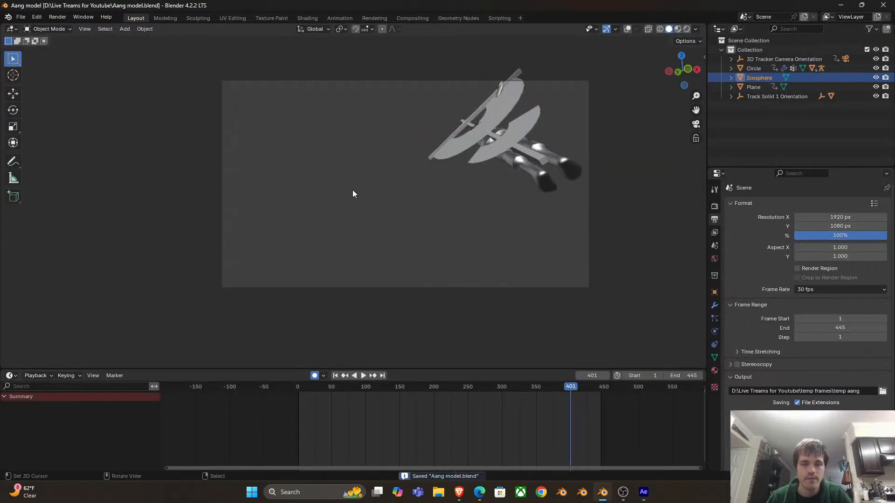
# Return to After Effects, preview the composite from the first frame, and inspect the glider at 0:00:05:17
pyautogui.click(649, 497)
pyautogui.moveTo(435, 362); pyautogui.dragTo(416, 362)
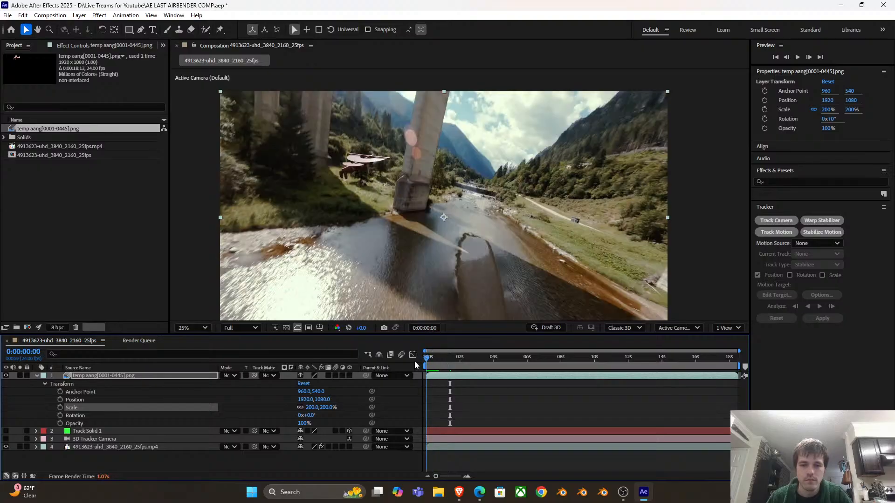
pyautogui.press('space')
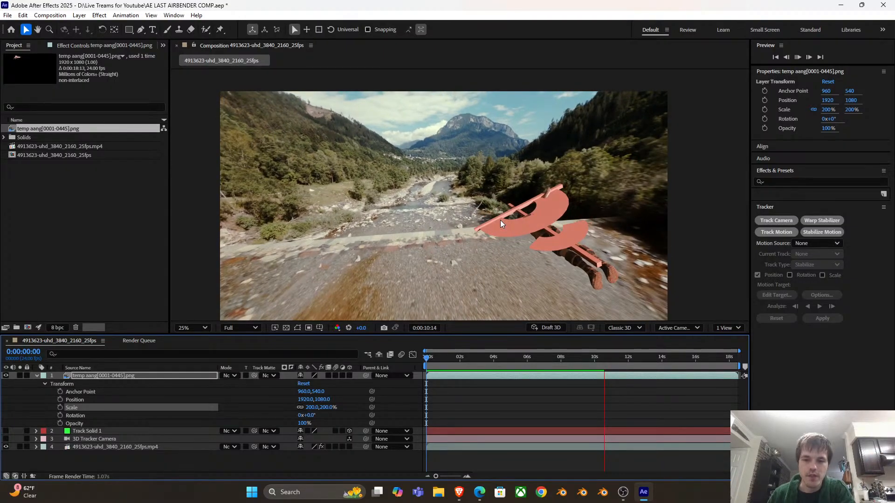
pyautogui.press('space')
pyautogui.click(522, 362)
# Deselect the layers, add the composition to the render queue and choose to specify its output file
pyautogui.click(268, 466)
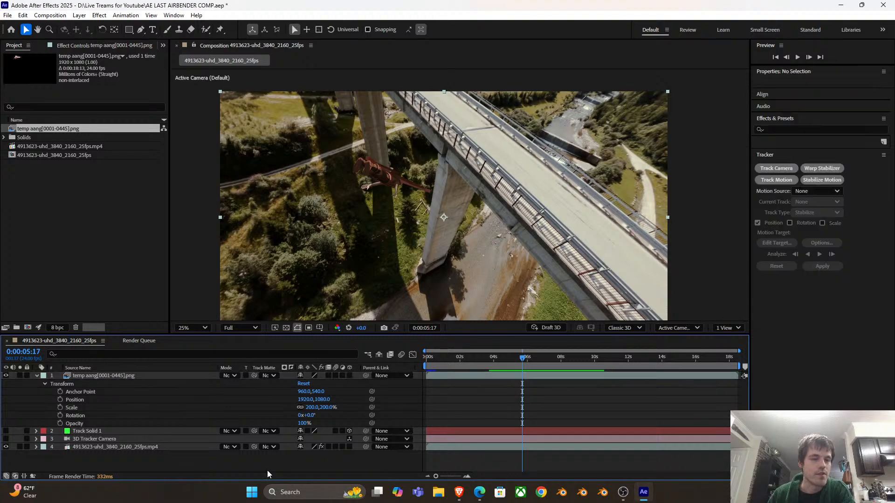
pyautogui.click(7, 15)
pyautogui.moveTo(56, 168)
pyautogui.click(196, 178)
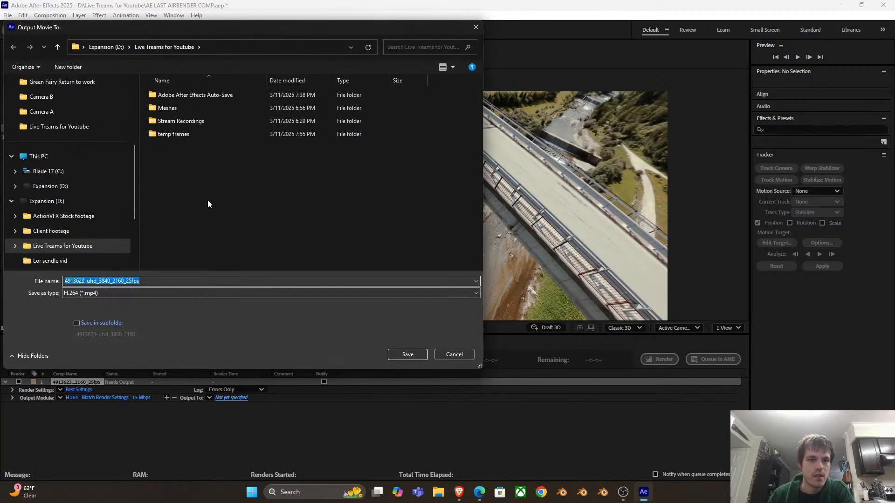
# Create a renders folder and render the composition into it as an H.264 file named "temp comp aang work in progreeesss"
pyautogui.click(75, 68)
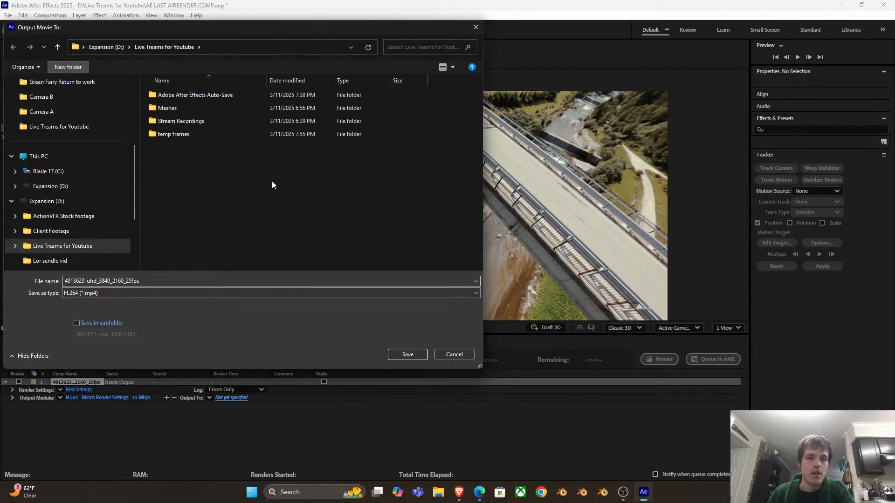
pyautogui.write('renders')
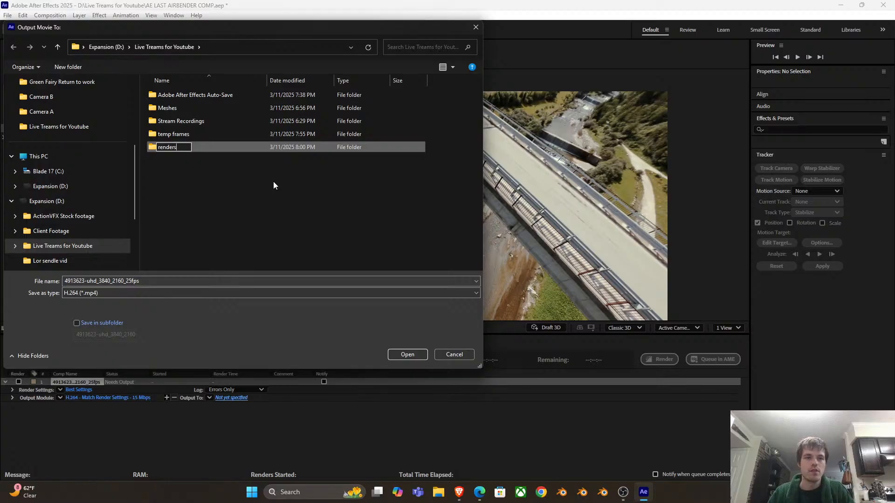
pyautogui.press('Return')
pyautogui.doubleClick(194, 148)
pyautogui.click(157, 296)
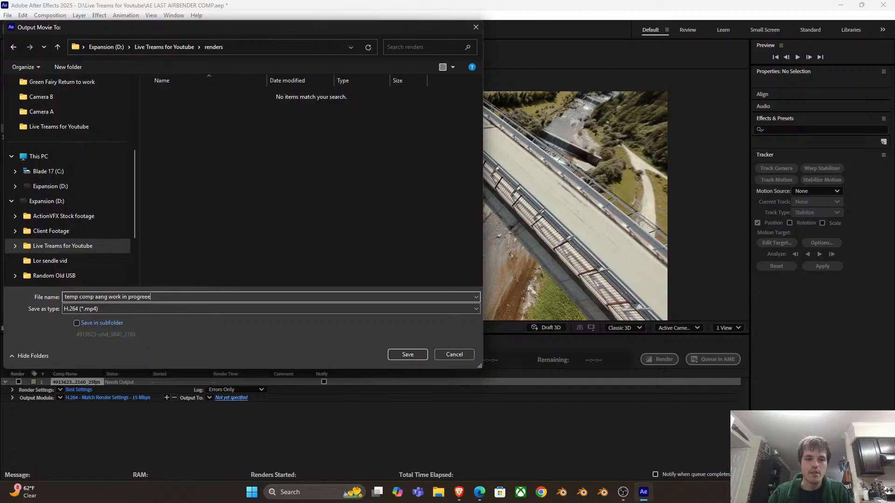
pyautogui.press('Return')
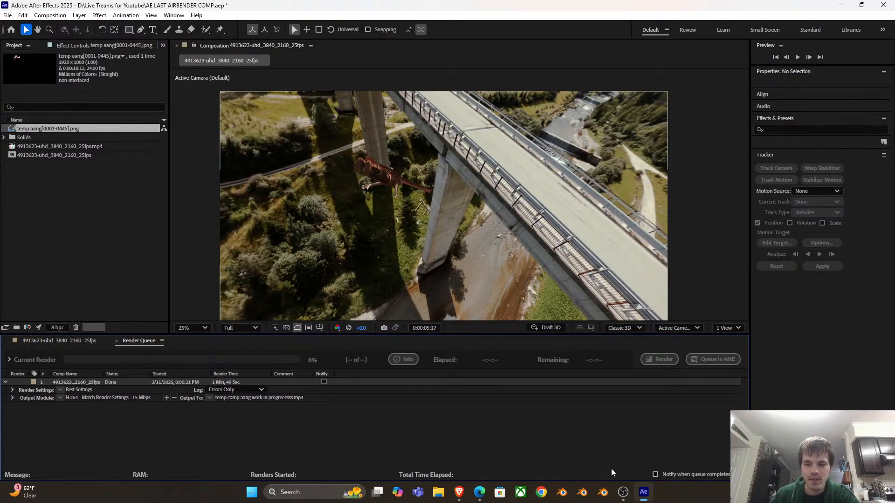
# Find the rendered temp comp aang video in File Explorer and play it to review the glider composite
pyautogui.click(440, 499)
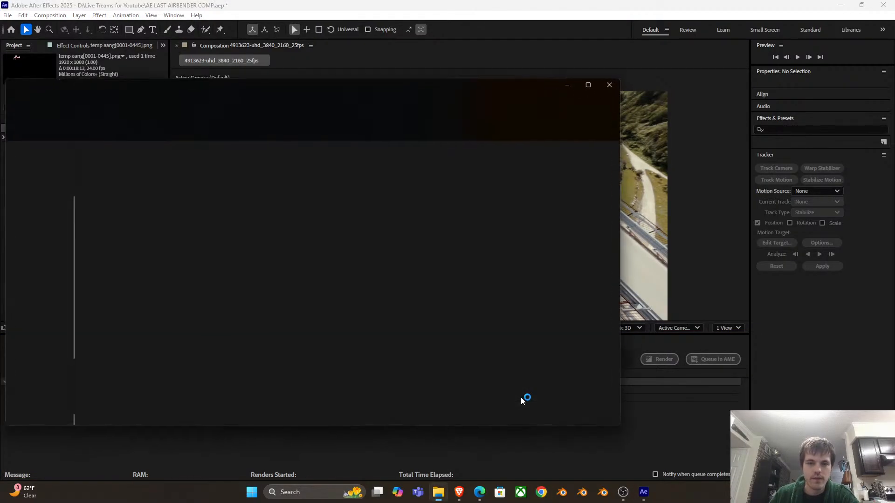
pyautogui.moveTo(278, 87); pyautogui.dragTo(313, 84)
pyautogui.click(224, 299)
pyautogui.click(605, 83)
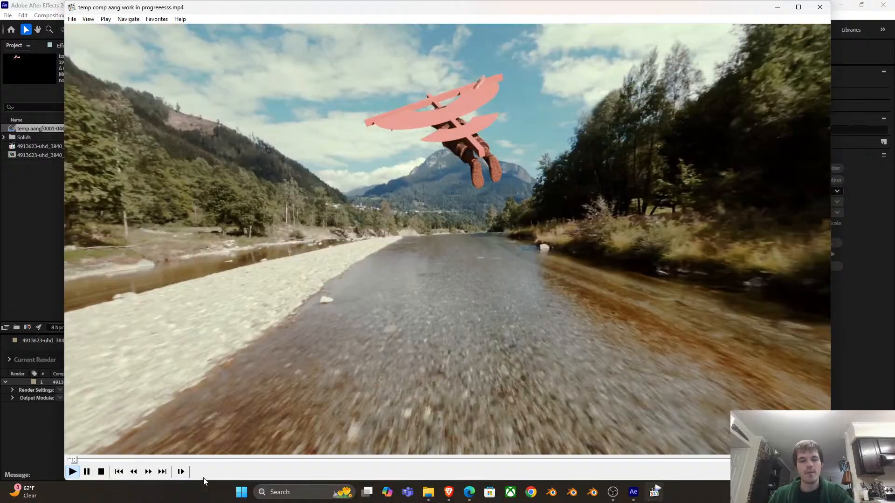
pyautogui.click(100, 471)
pyautogui.click(322, 341)
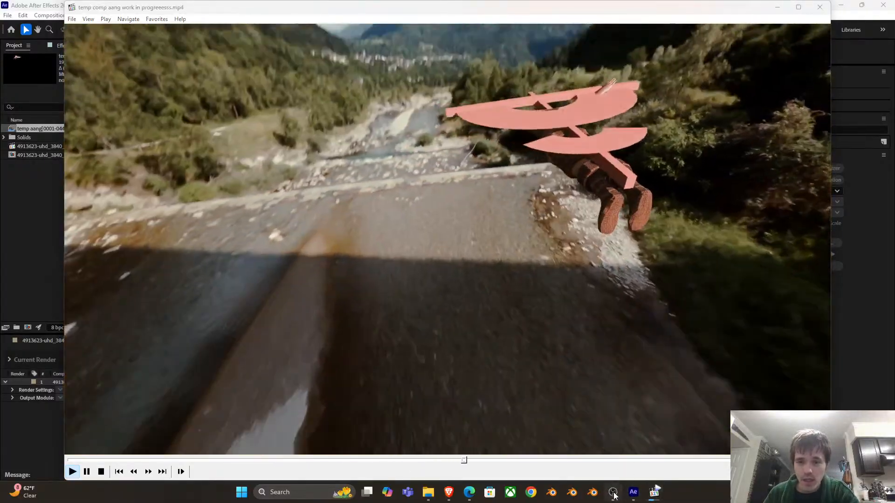
pyautogui.click(613, 492)
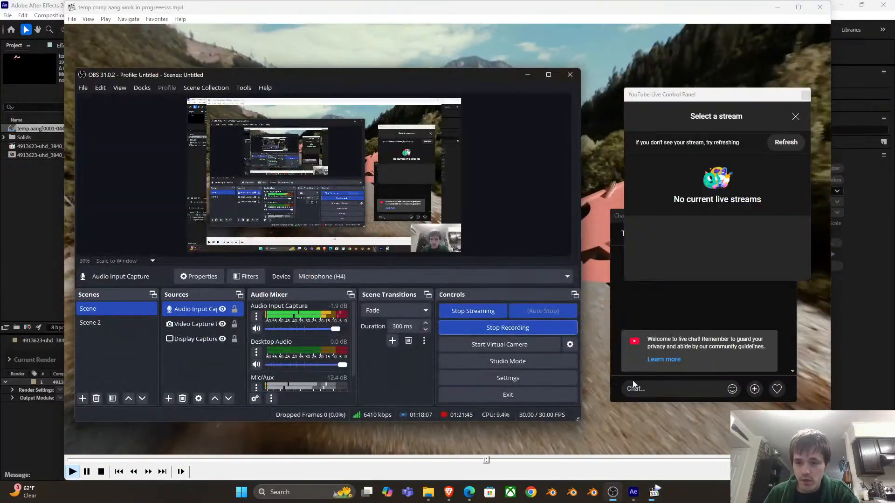